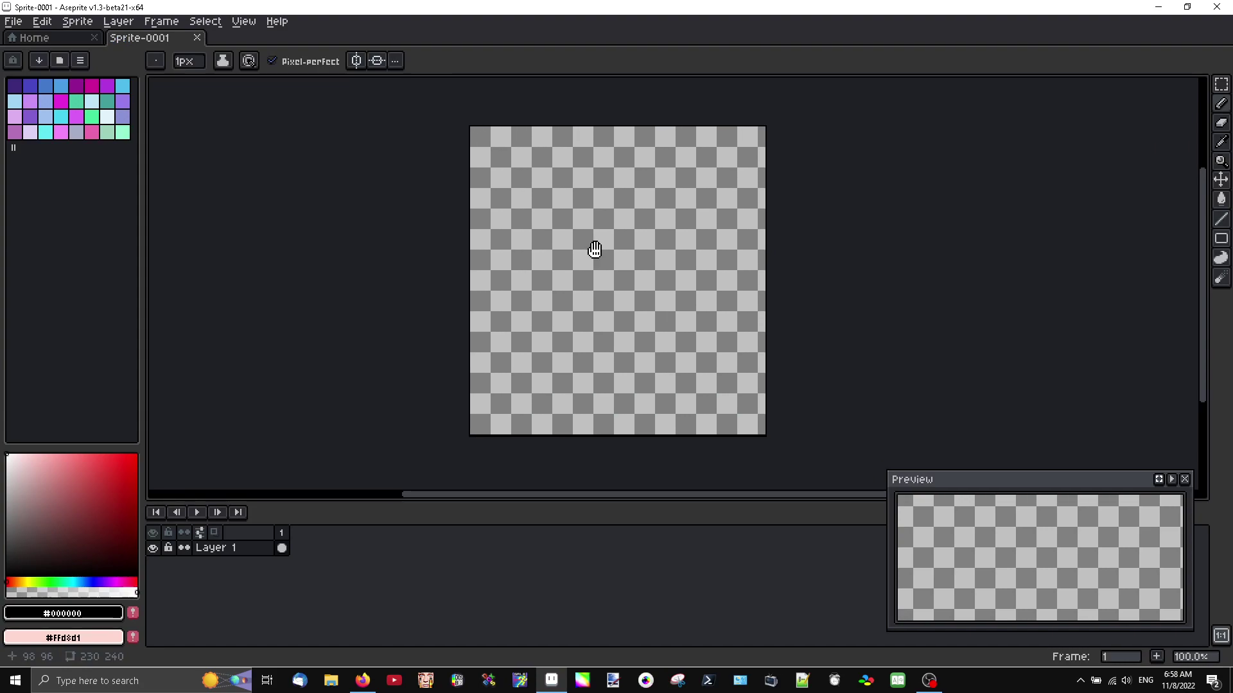
Hide the symmetry options of the drawing tool
{"action": "left_click", "coordinate": [243, 21]}
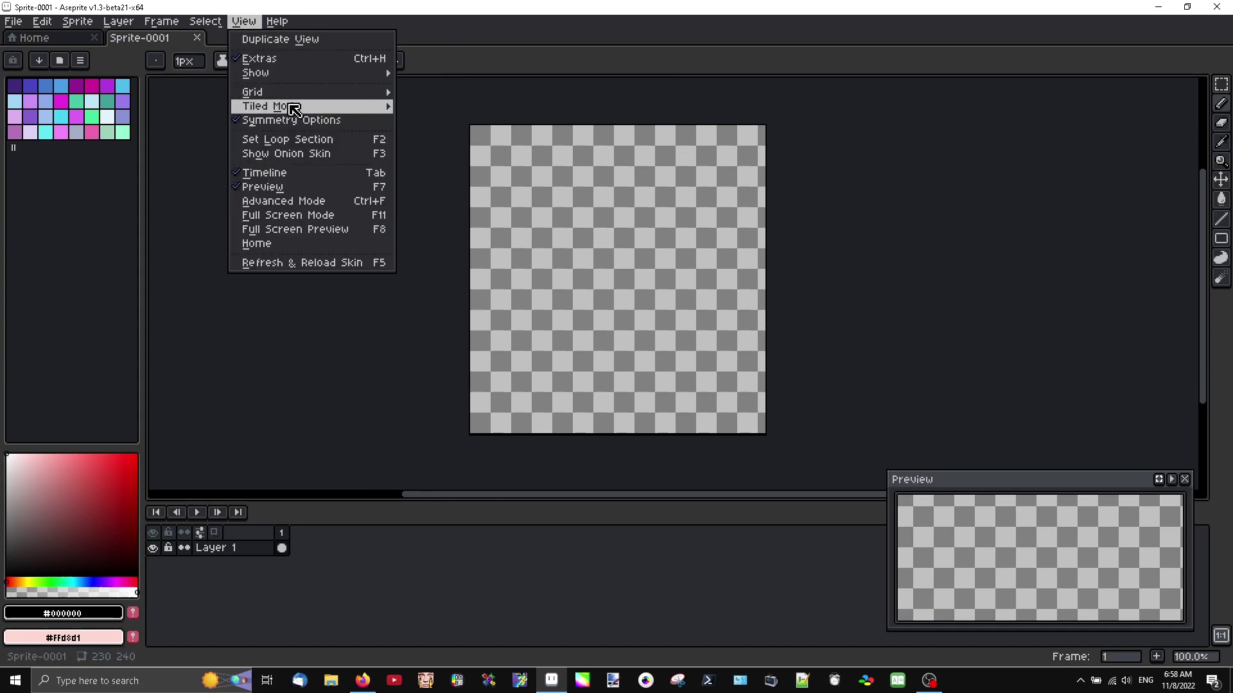
{"action": "mouse_move", "coordinate": [294, 111]}
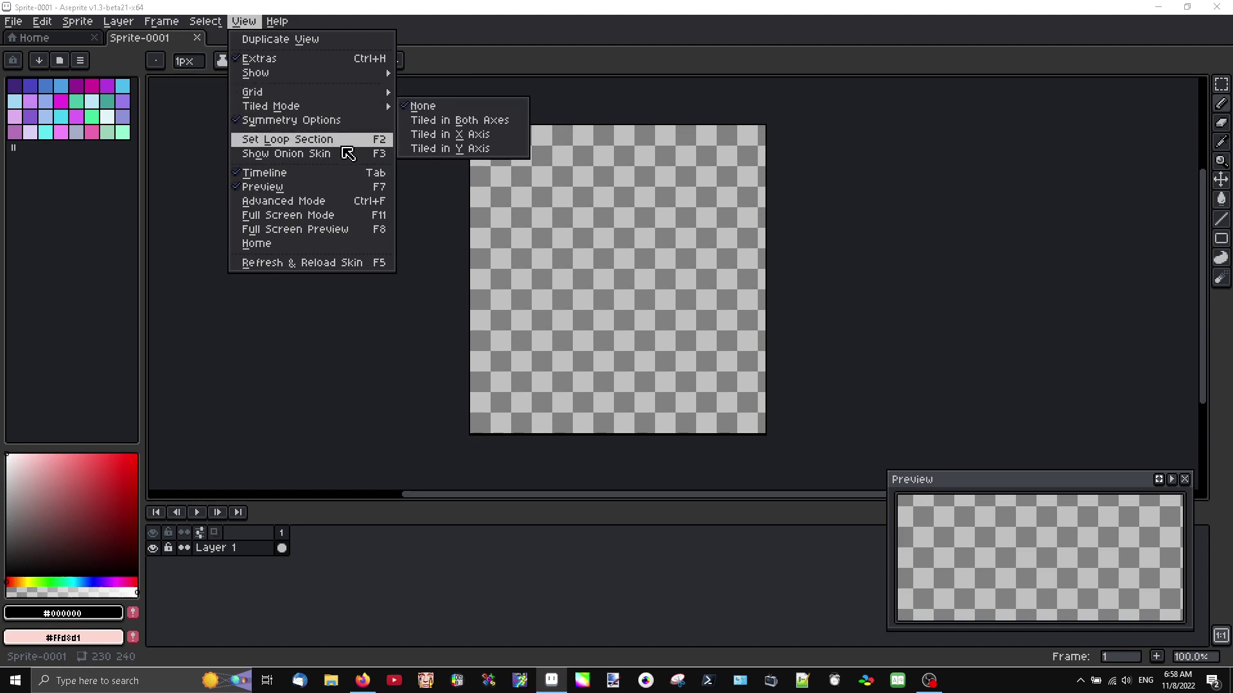
{"action": "left_click", "coordinate": [327, 120]}
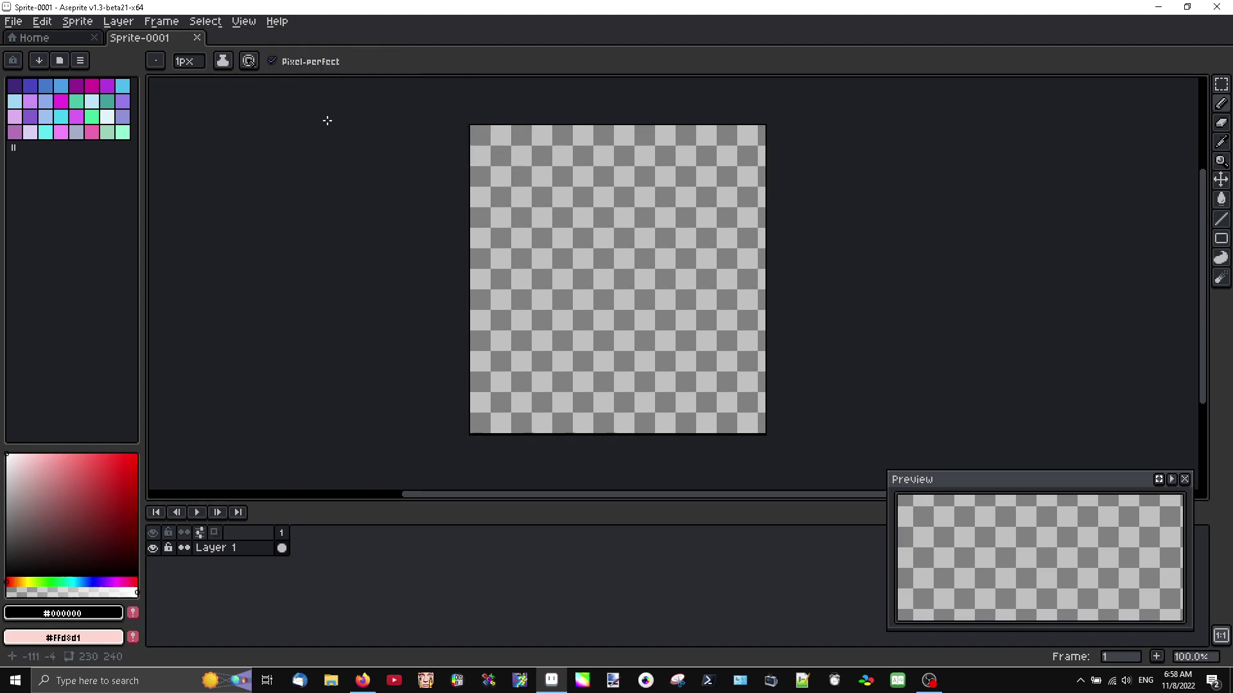
{"action": "scroll", "coordinate": [639, 264], "scroll_direction": "up", "scroll_amount": 2}
{"action": "scroll", "coordinate": [633, 267], "scroll_direction": "down", "scroll_amount": 2}
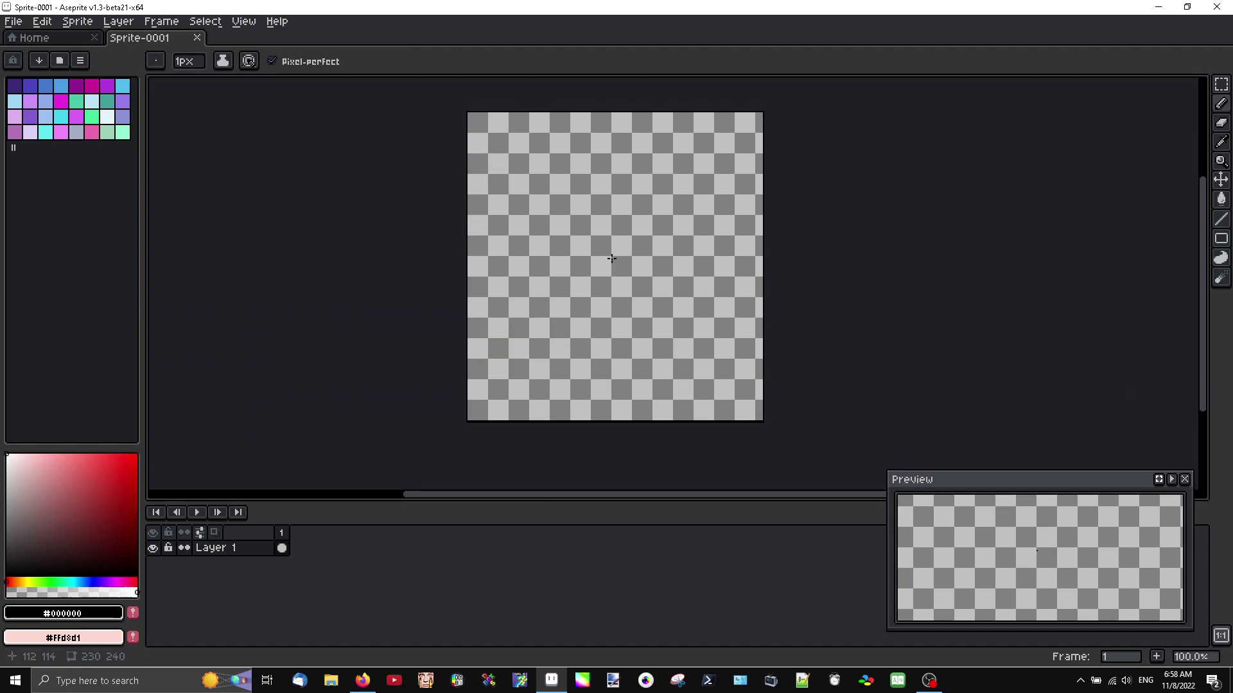
{"action": "mouse_move", "coordinate": [578, 242]}
{"action": "left_mouse_down"}
{"action": "mouse_move", "coordinate": [592, 327]}
{"action": "mouse_move", "coordinate": [639, 248]}
{"action": "left_mouse_up"}
{"action": "scroll", "coordinate": [603, 278], "scroll_direction": "up", "scroll_amount": 3}
{"action": "scroll", "coordinate": [603, 276], "scroll_direction": "down", "scroll_amount": 2}
{"action": "scroll", "coordinate": [603, 270], "scroll_direction": "down", "scroll_amount": 1}
{"action": "key", "text": "ctrl+z"}
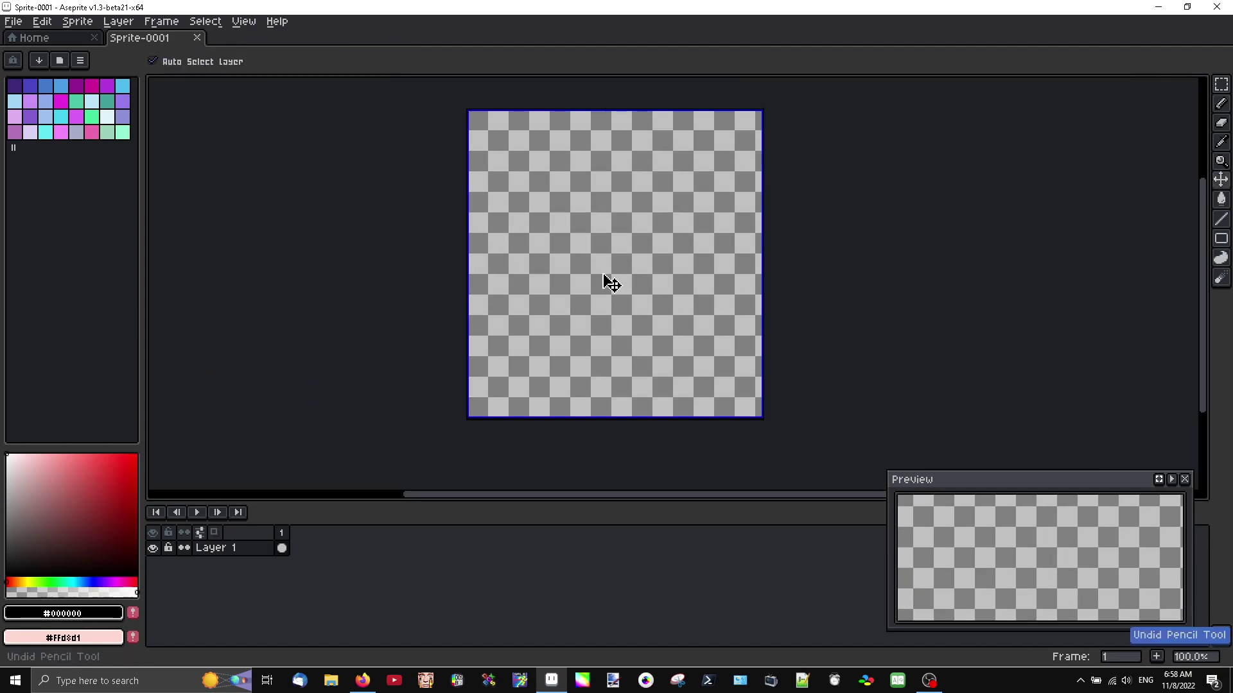
Show the symmetry options and enable left-right mirroring across the vertical centre axis
{"action": "left_click", "coordinate": [244, 22]}
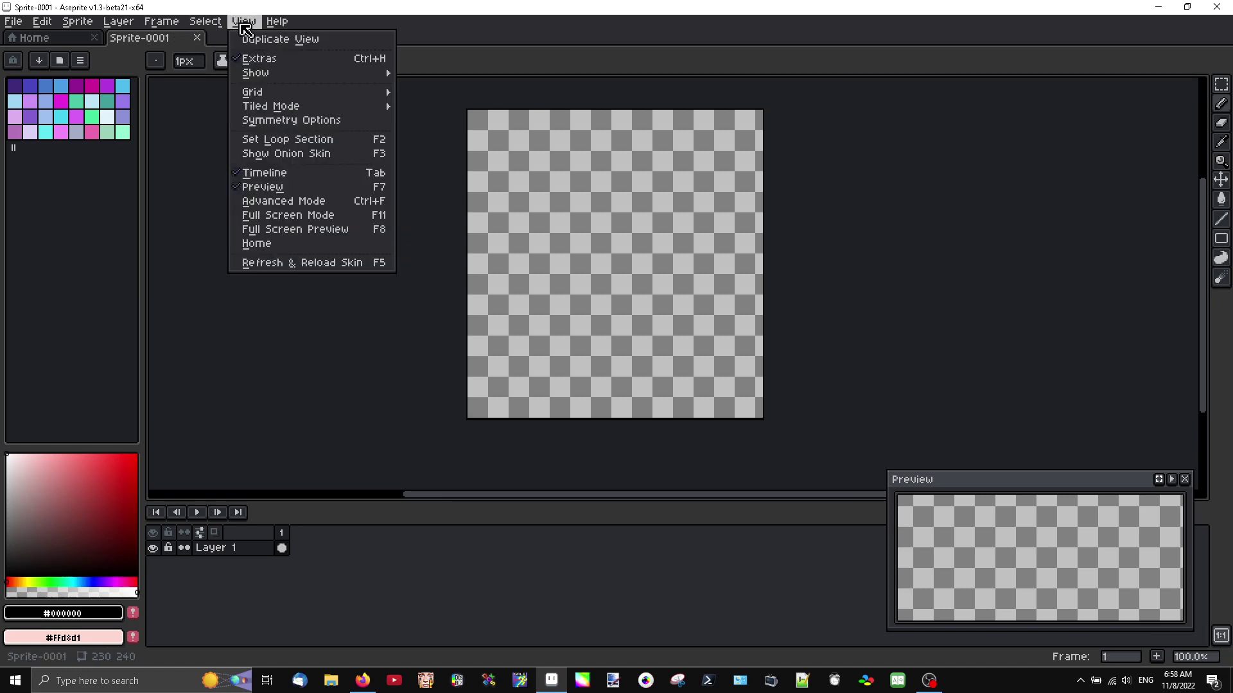
{"action": "left_click", "coordinate": [281, 120]}
{"action": "left_click", "coordinate": [356, 61]}
Draw mirrored black almond-shaped eye outlines with a curved iris line inside, and clean up the stray pixels at the inner corners
{"action": "scroll", "coordinate": [609, 238], "scroll_direction": "up", "scroll_amount": 2}
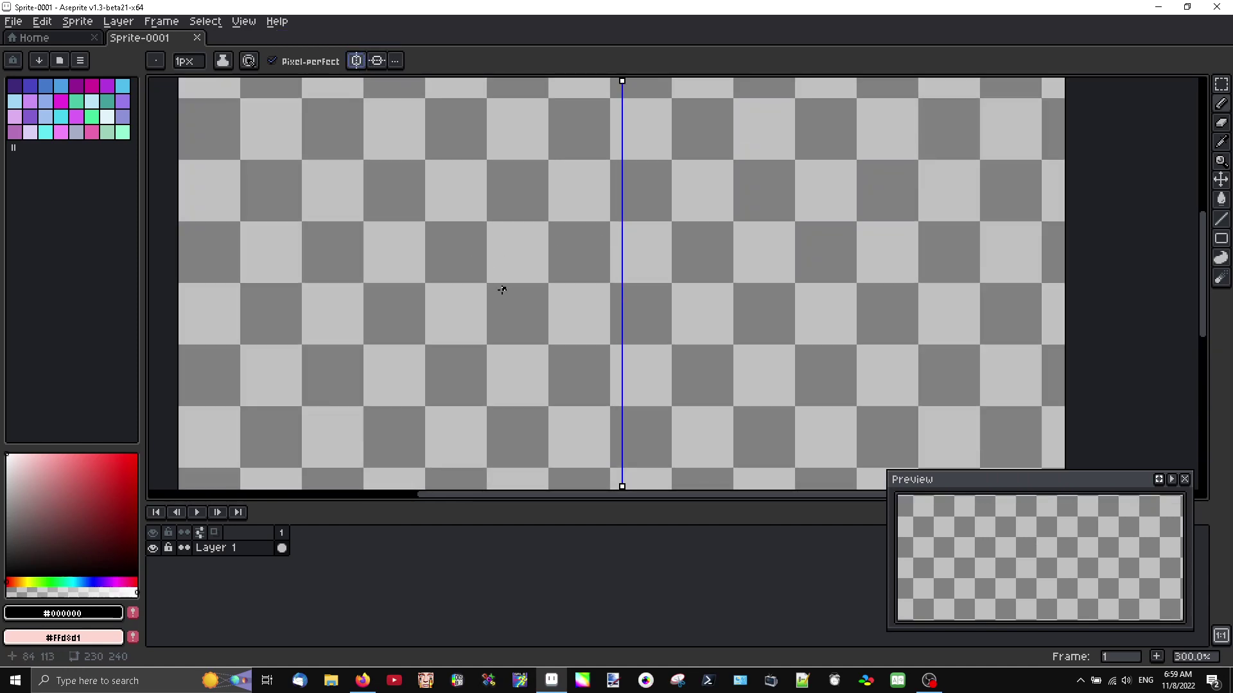
{"action": "mouse_move", "coordinate": [506, 291]}
{"action": "left_mouse_down"}
{"action": "mouse_move", "coordinate": [398, 215]}
{"action": "mouse_move", "coordinate": [312, 233]}
{"action": "mouse_move", "coordinate": [307, 294]}
{"action": "mouse_move", "coordinate": [480, 335]}
{"action": "left_mouse_up"}
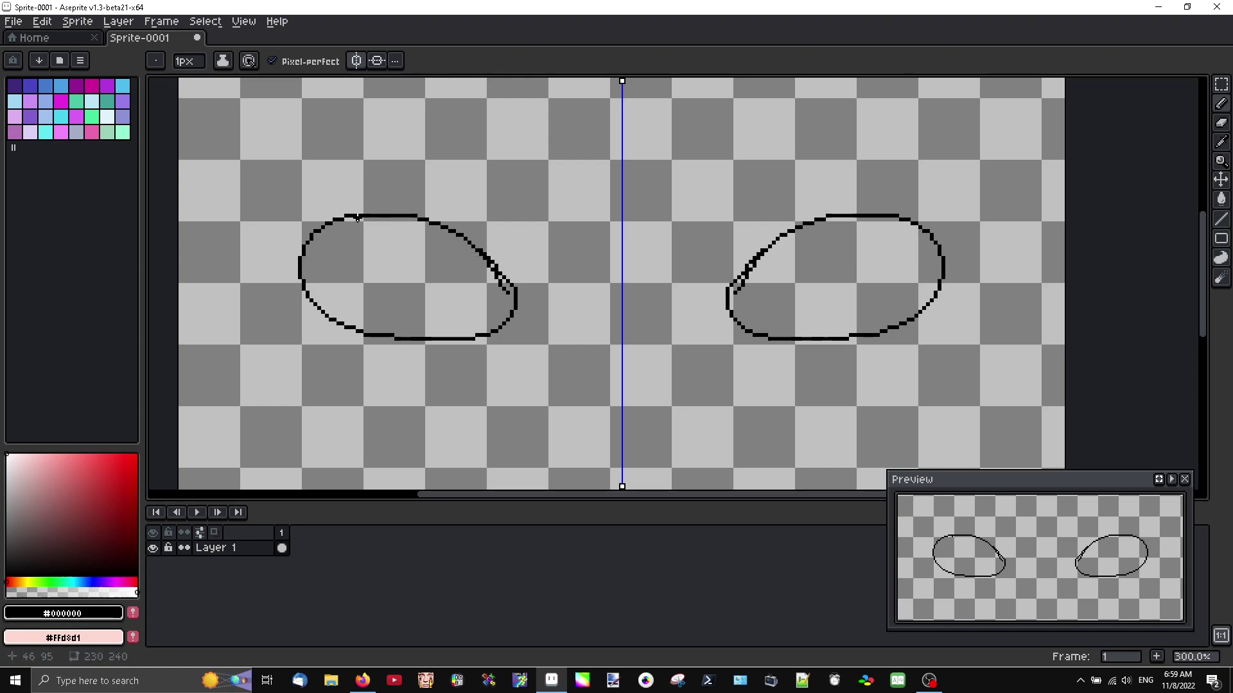
{"action": "scroll", "coordinate": [494, 268], "scroll_direction": "up", "scroll_amount": 3}
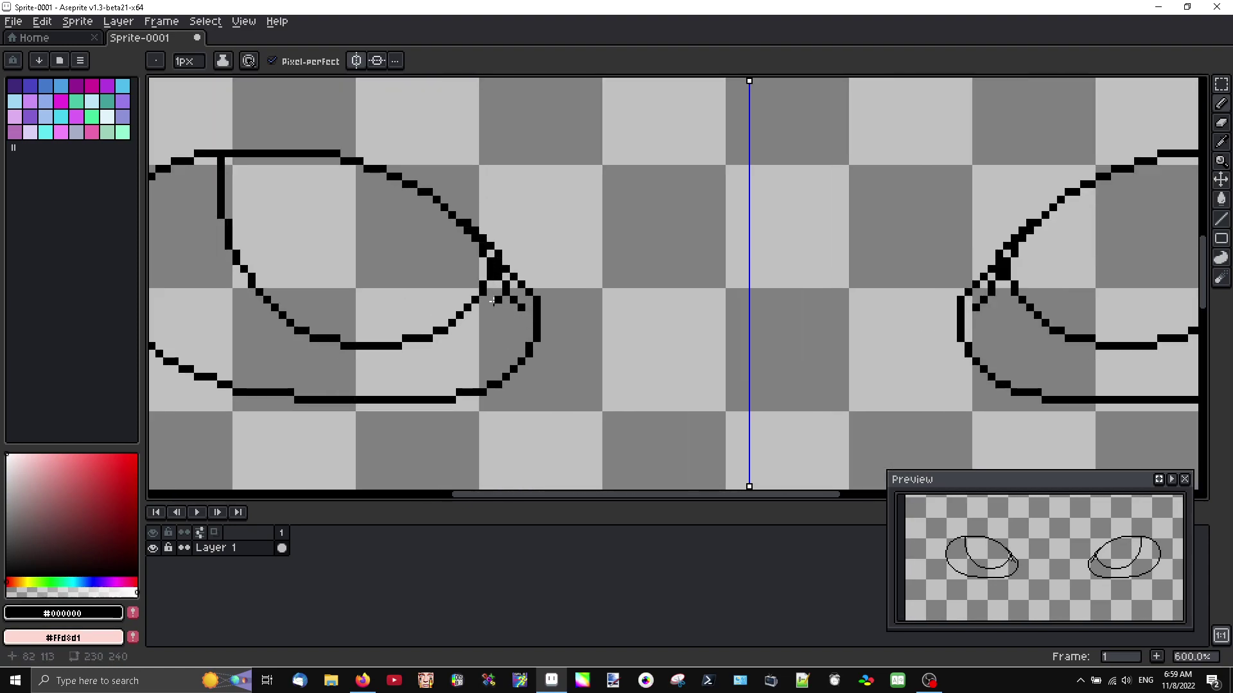
{"action": "left_click", "coordinate": [514, 315], "text": "alt"}
{"action": "scroll", "coordinate": [506, 285], "scroll_direction": "down", "scroll_amount": 4}
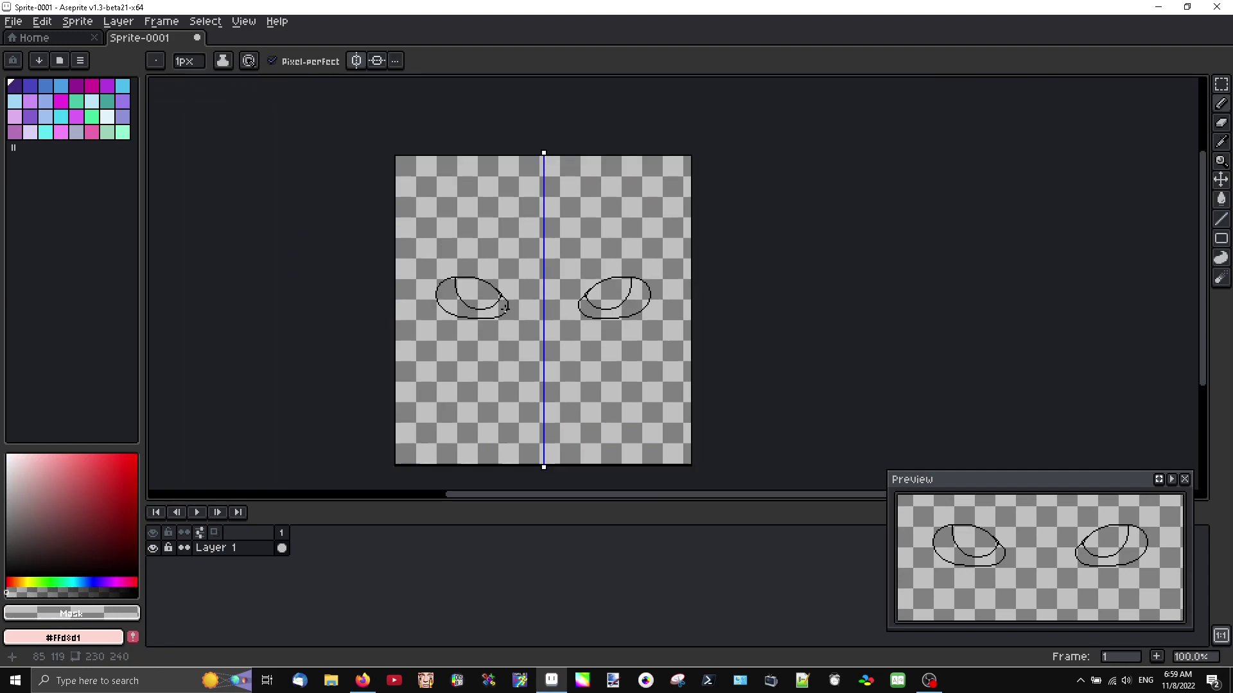
Draw a smaller pupil curve inside each iris and erase the extra pixels near the inner eye corner
{"action": "scroll", "coordinate": [466, 280], "scroll_direction": "up", "scroll_amount": 2}
{"action": "left_click", "coordinate": [459, 245], "text": "alt"}
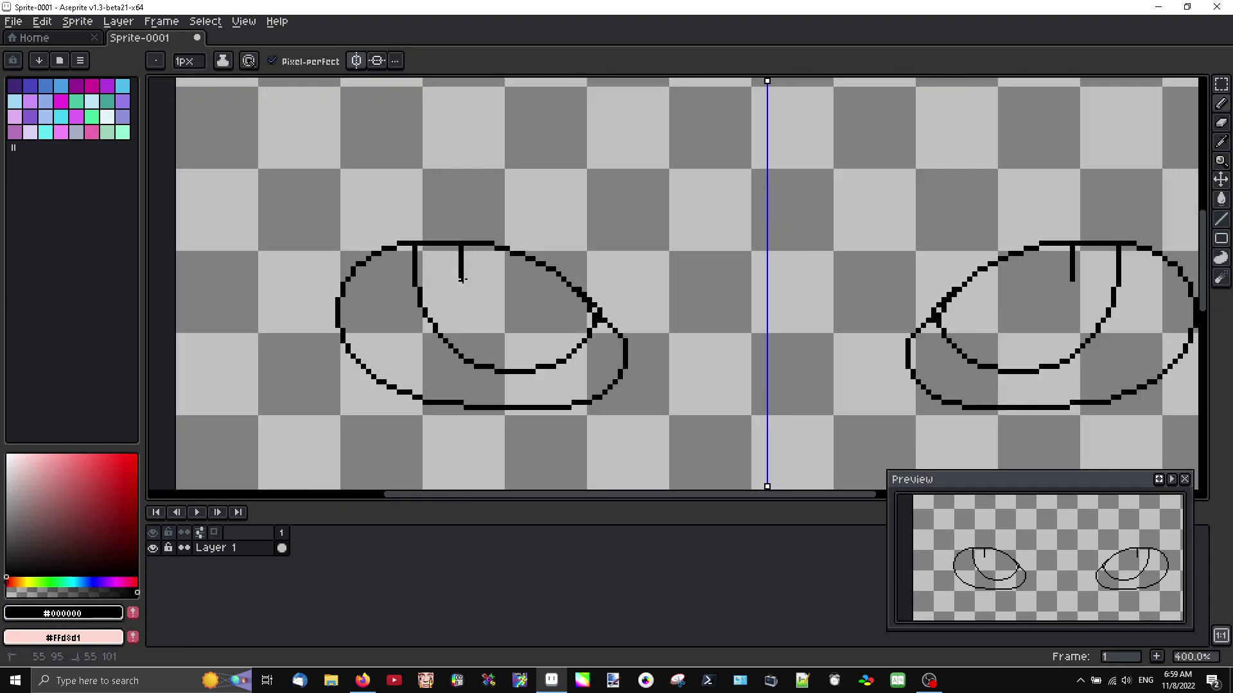
{"action": "scroll", "coordinate": [557, 310], "scroll_direction": "down", "scroll_amount": 1}
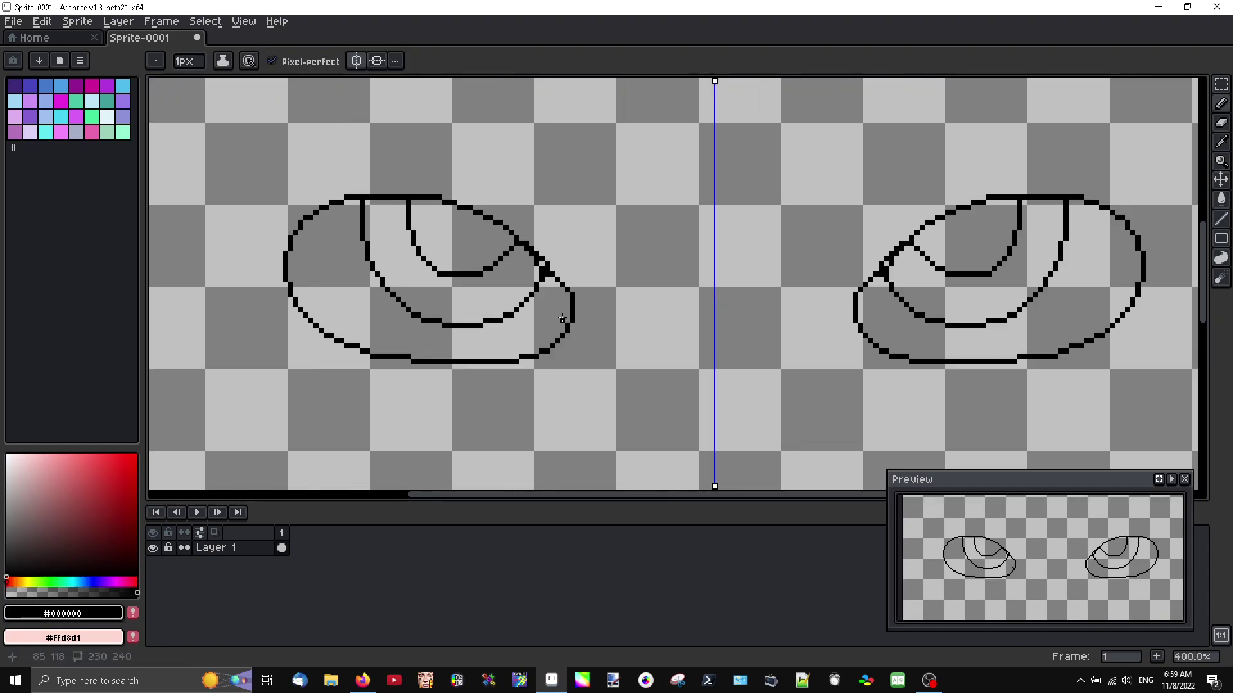
{"action": "scroll", "coordinate": [533, 264], "scroll_direction": "up", "scroll_amount": 4}
{"action": "left_click", "coordinate": [533, 265], "text": "alt"}
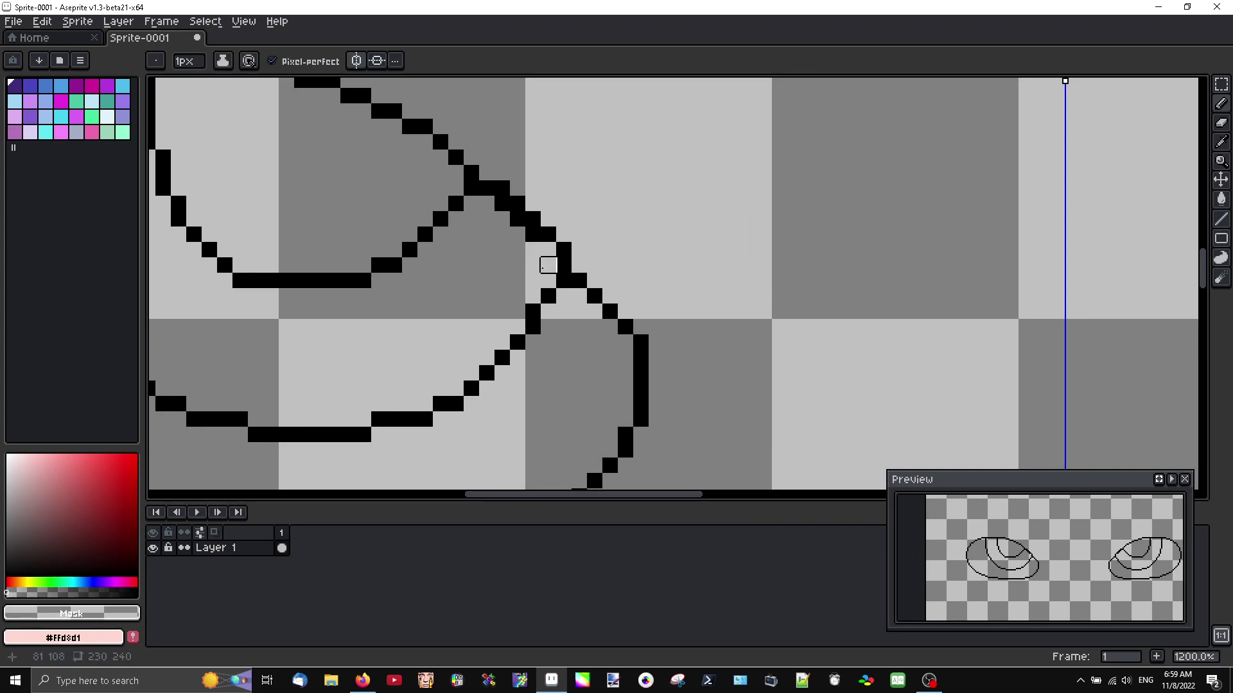
{"action": "scroll", "coordinate": [547, 265], "scroll_direction": "down", "scroll_amount": 6}
{"action": "scroll", "coordinate": [527, 308], "scroll_direction": "down", "scroll_amount": 1}
{"action": "scroll", "coordinate": [571, 345], "scroll_direction": "up", "scroll_amount": 1}
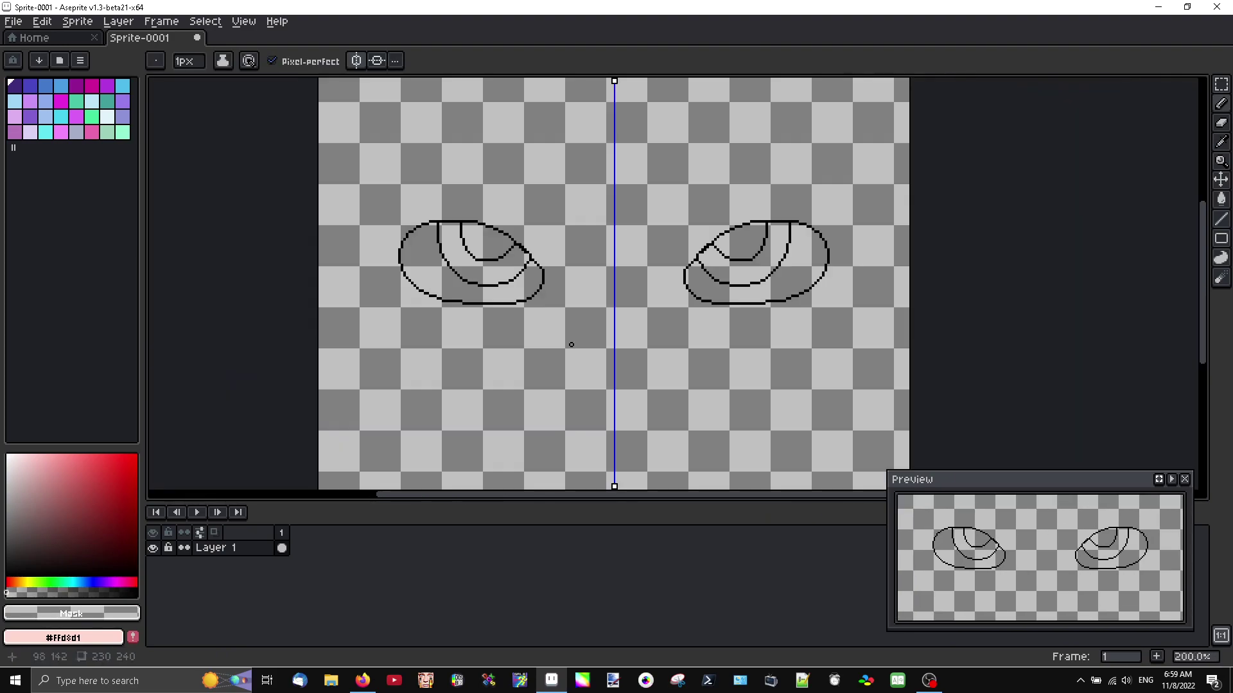
Fill the iris and pupil areas of both eyes with the magenta palette colour using the Paint Bucket
{"action": "left_click", "coordinate": [60, 101]}
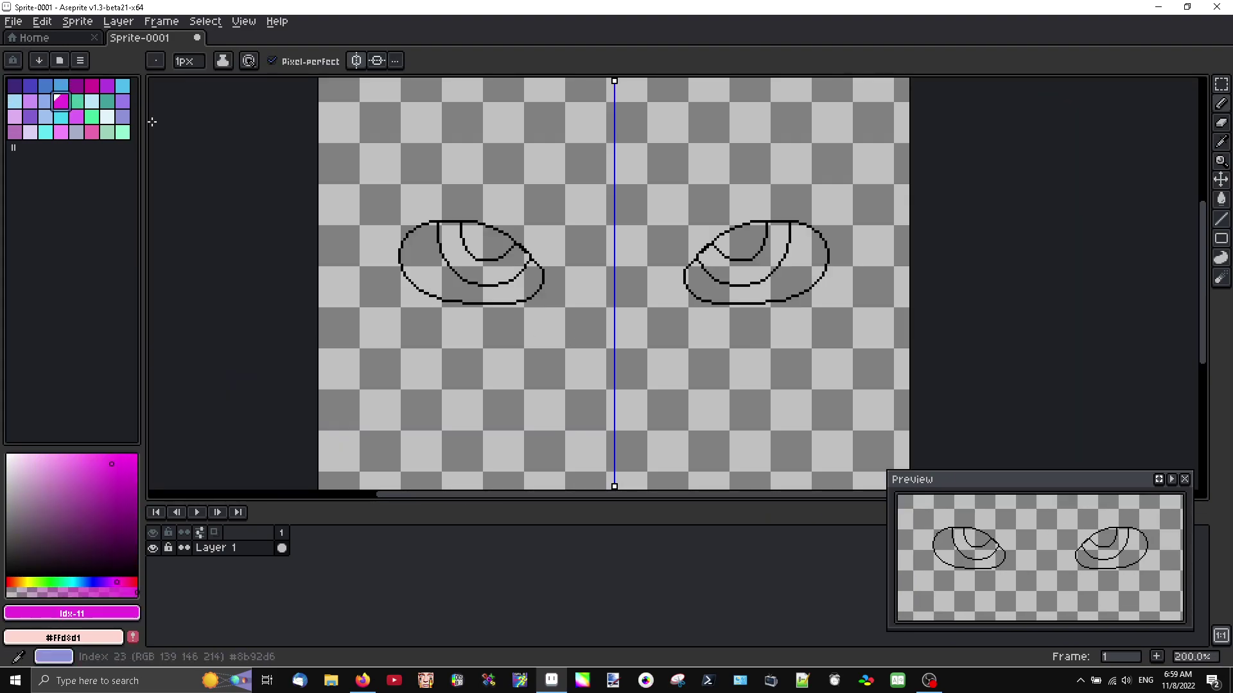
{"action": "left_click", "coordinate": [1225, 201]}
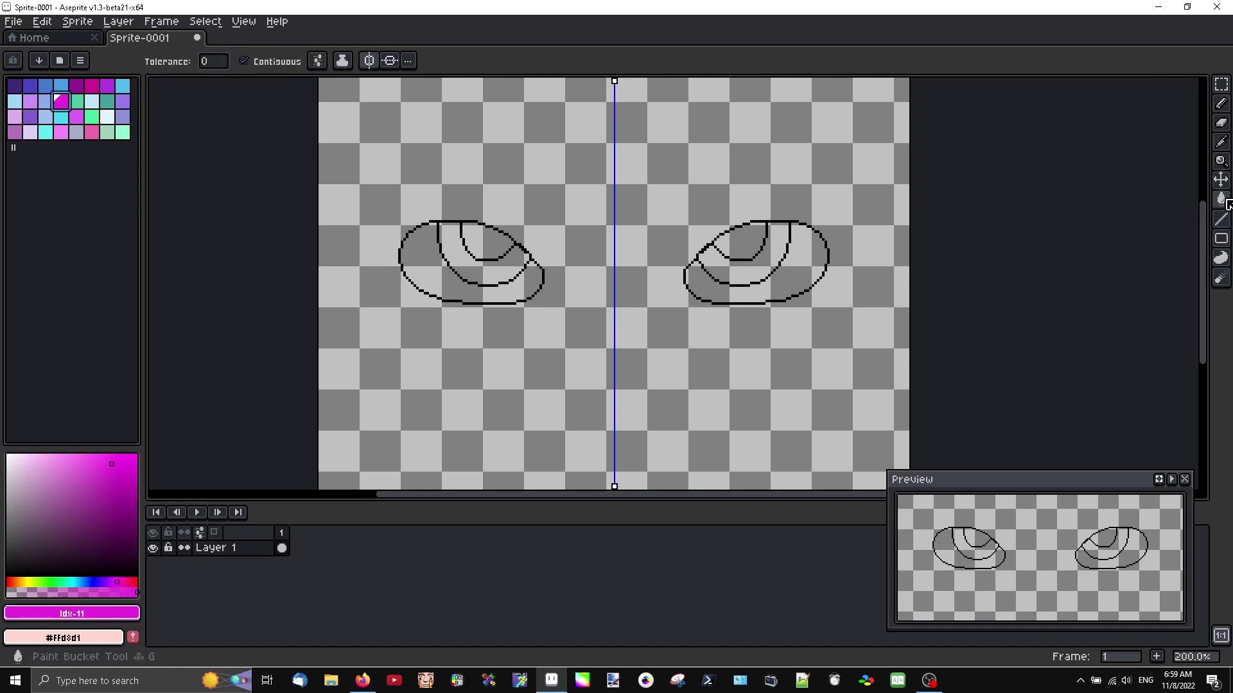
{"action": "left_click", "coordinate": [757, 265]}
{"action": "left_click", "coordinate": [498, 250]}
{"action": "scroll", "coordinate": [495, 280], "scroll_direction": "up", "scroll_amount": 5}
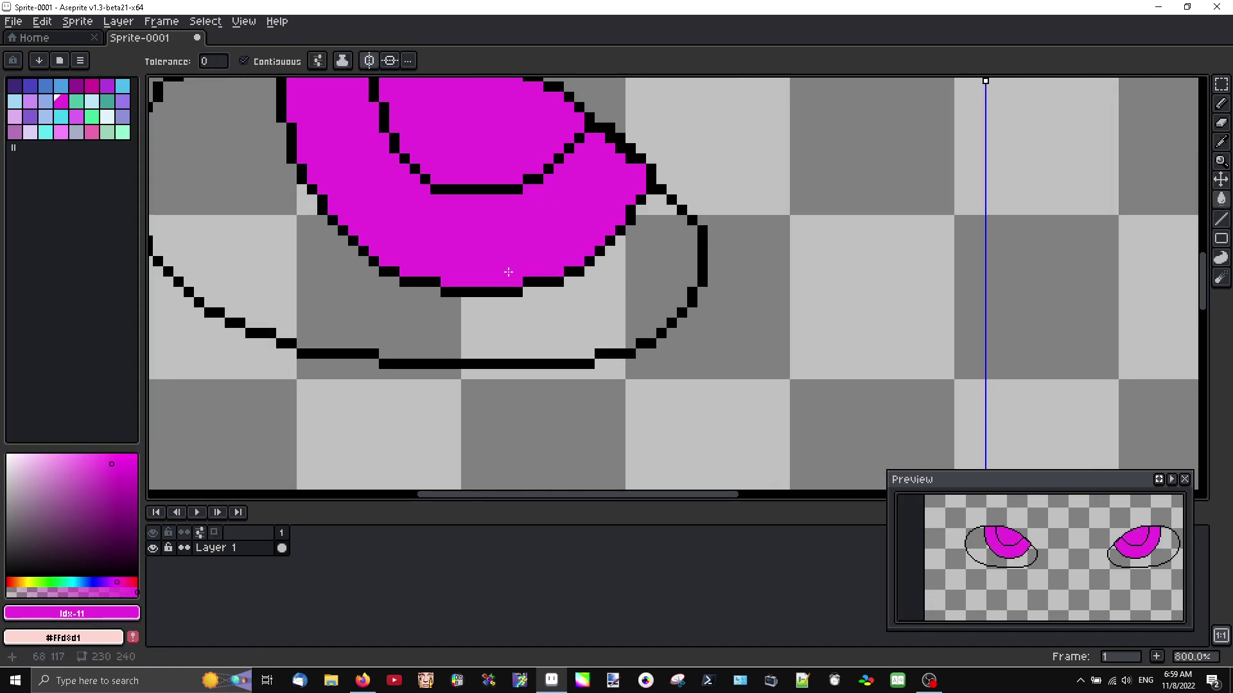
{"action": "scroll", "coordinate": [508, 272], "scroll_direction": "down", "scroll_amount": 3}
Fill both pupils with black and the eye whites with the near-white pale blue palette colour
{"action": "left_click", "coordinate": [479, 321], "text": "alt"}
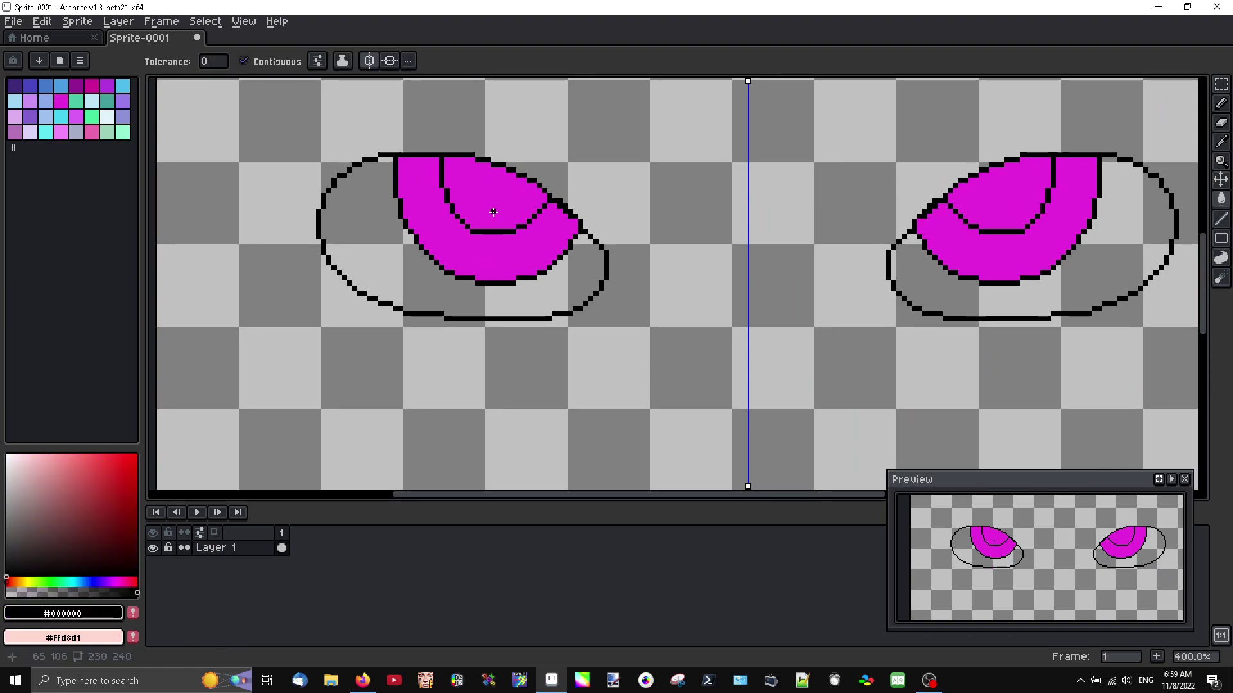
{"action": "left_click", "coordinate": [494, 217]}
{"action": "scroll", "coordinate": [848, 241], "scroll_direction": "down", "scroll_amount": 2}
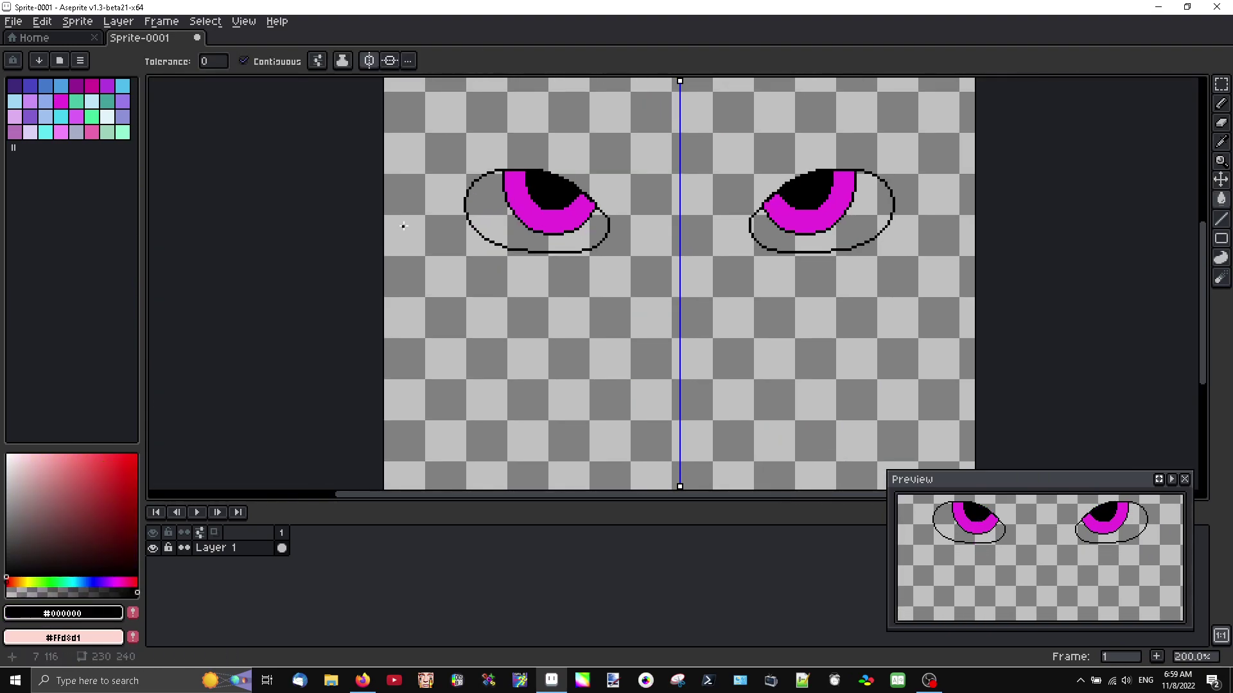
{"action": "left_click", "coordinate": [113, 118]}
{"action": "left_click", "coordinate": [518, 228]}
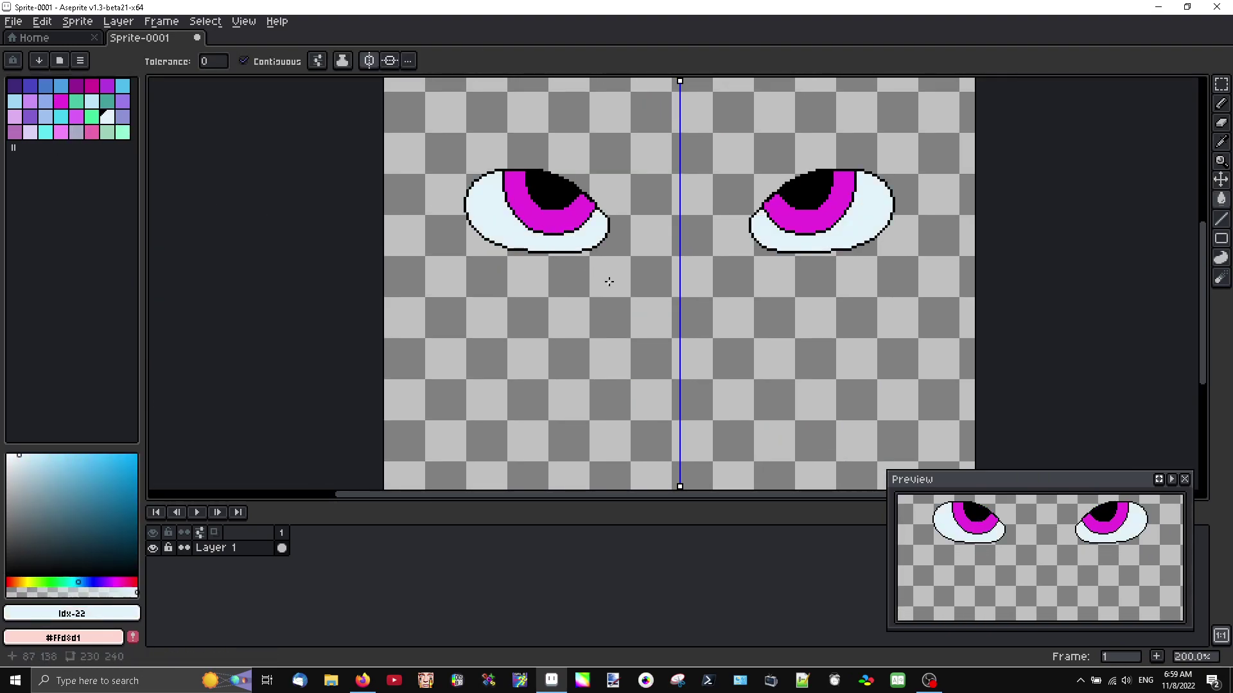
{"action": "scroll", "coordinate": [785, 345], "scroll_direction": "down", "scroll_amount": 1}
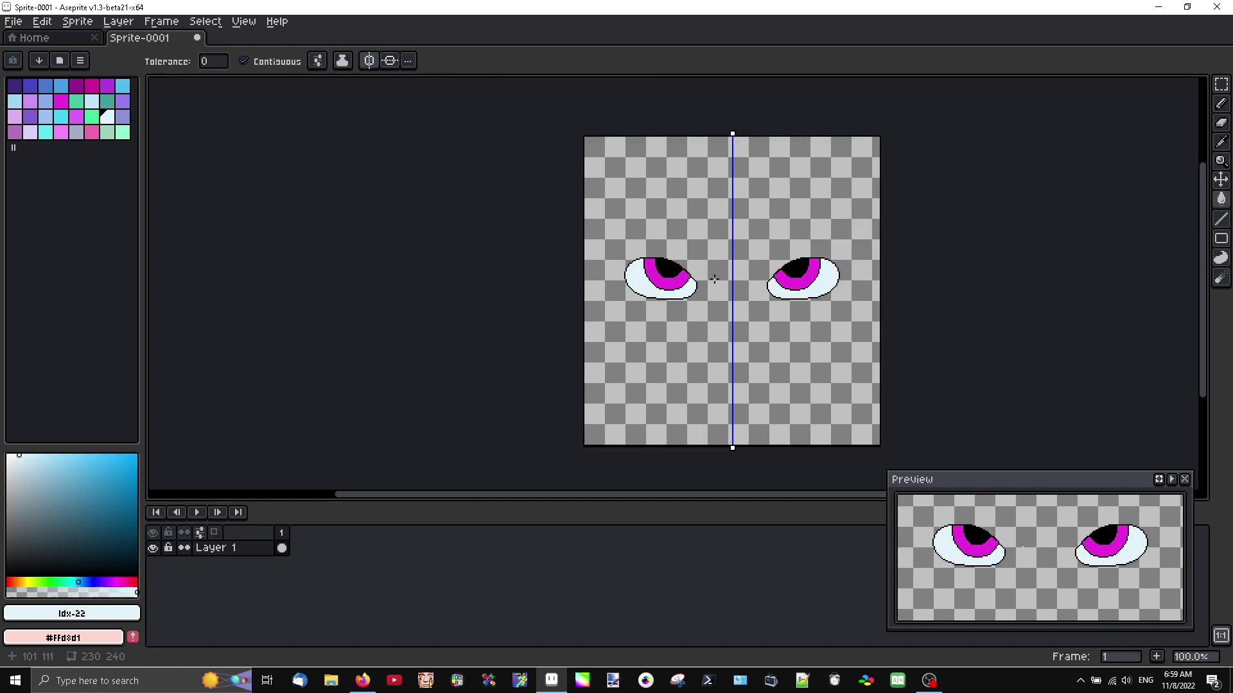
Turn off left-right mirroring and enable top-bottom mirroring across the horizontal axis
{"action": "left_click", "coordinate": [371, 63]}
{"action": "left_click", "coordinate": [390, 60]}
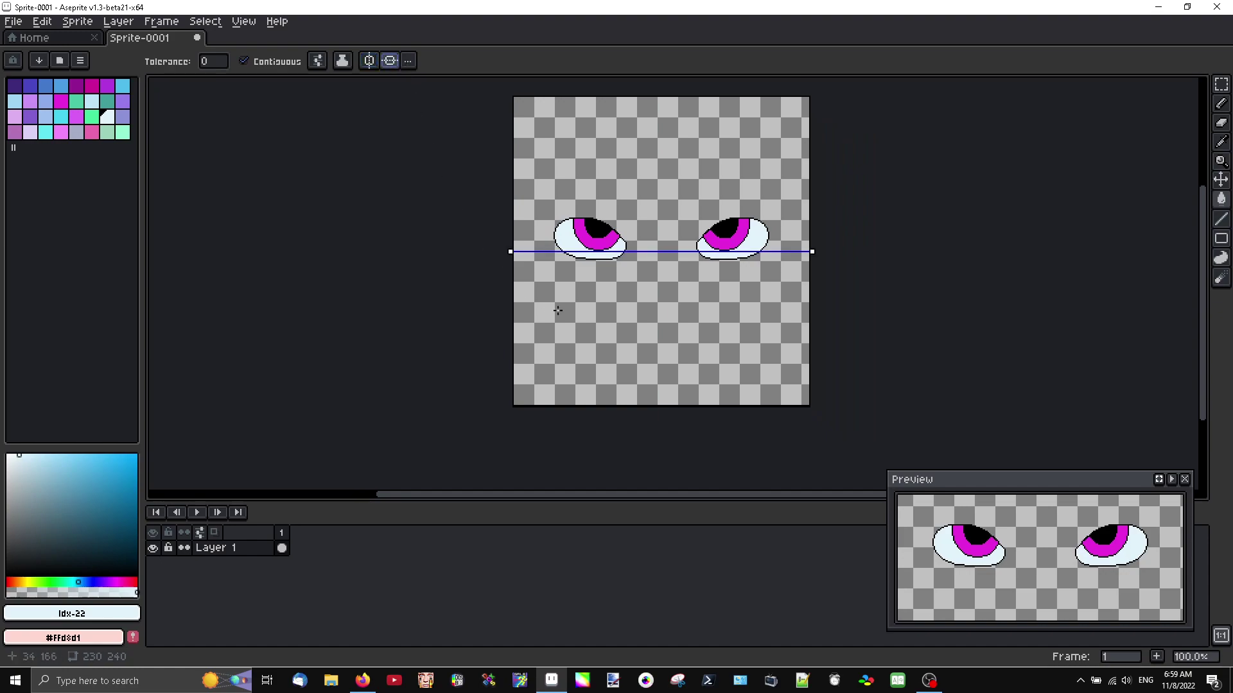
{"action": "scroll", "coordinate": [640, 231], "scroll_direction": "up", "scroll_amount": 2}
{"action": "scroll", "coordinate": [641, 218], "scroll_direction": "down", "scroll_amount": 1}
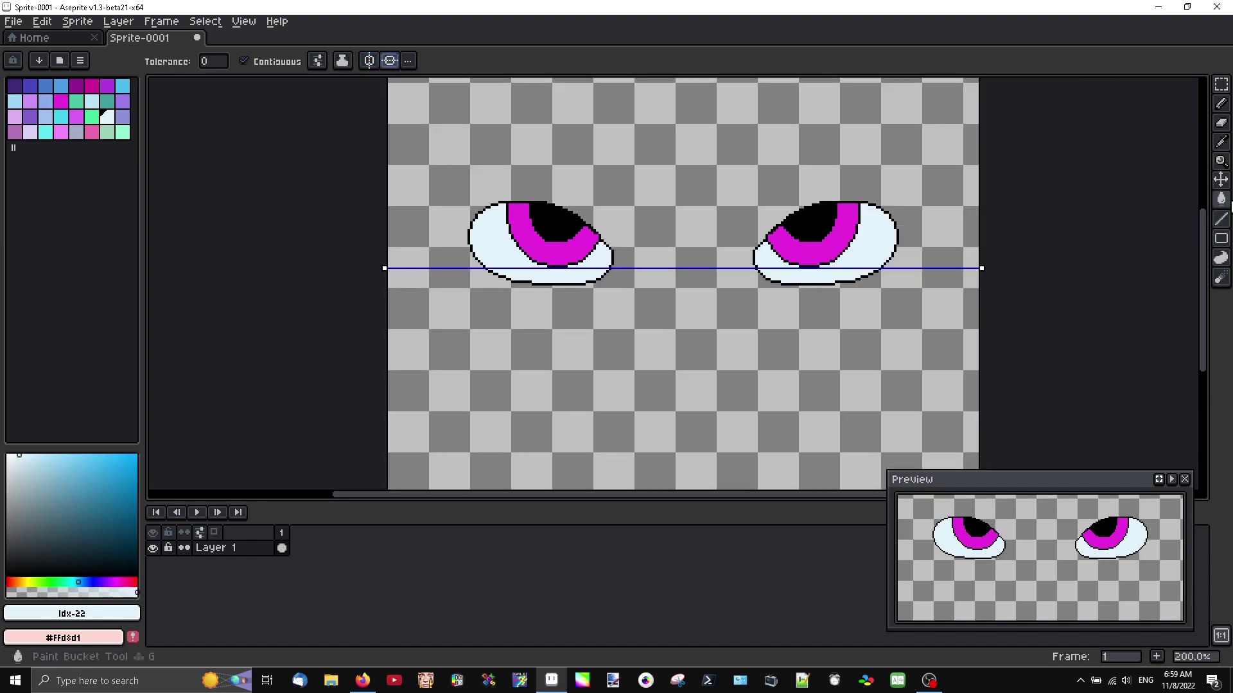
Scribble with the Pencil between the eyes to test the top-bottom mirroring, and undo the scribble
{"action": "left_click", "coordinate": [1223, 107]}
{"action": "mouse_move", "coordinate": [641, 171]}
{"action": "left_mouse_down"}
{"action": "mouse_move", "coordinate": [674, 154]}
{"action": "mouse_move", "coordinate": [751, 152]}
{"action": "mouse_move", "coordinate": [707, 149]}
{"action": "mouse_move", "coordinate": [657, 210]}
{"action": "mouse_move", "coordinate": [615, 183]}
{"action": "mouse_move", "coordinate": [694, 158]}
{"action": "mouse_move", "coordinate": [688, 191]}
{"action": "left_mouse_up"}
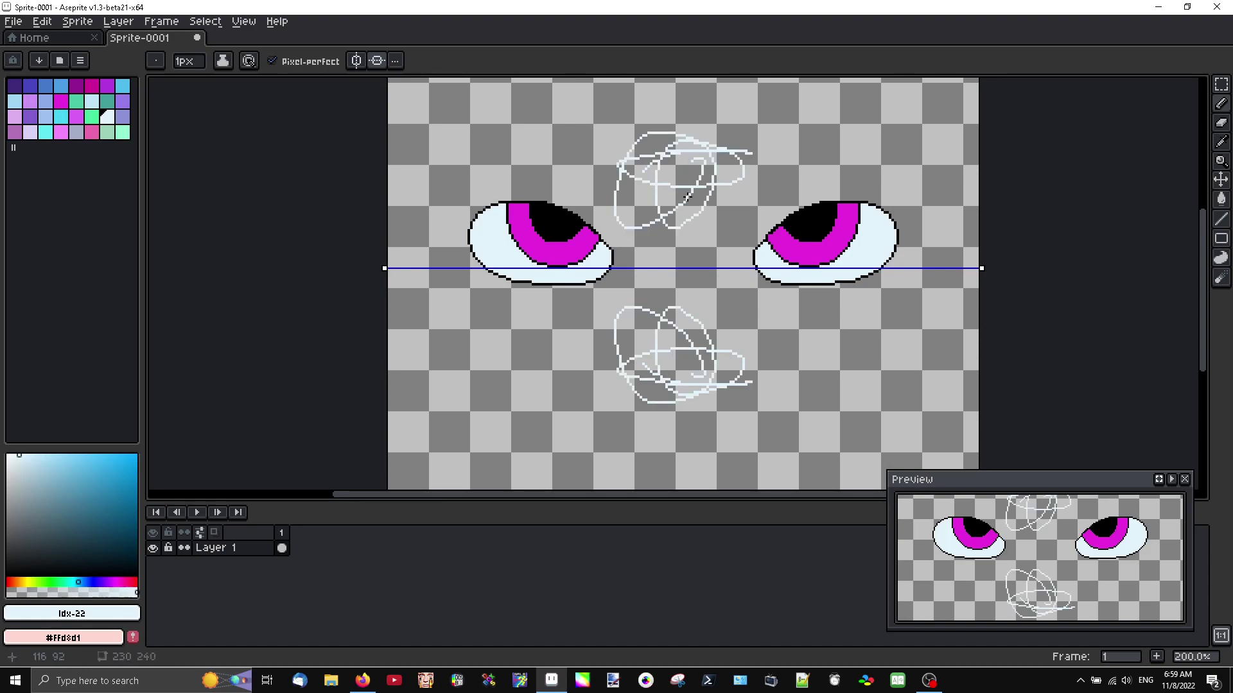
{"action": "key", "text": "ctrl+z"}
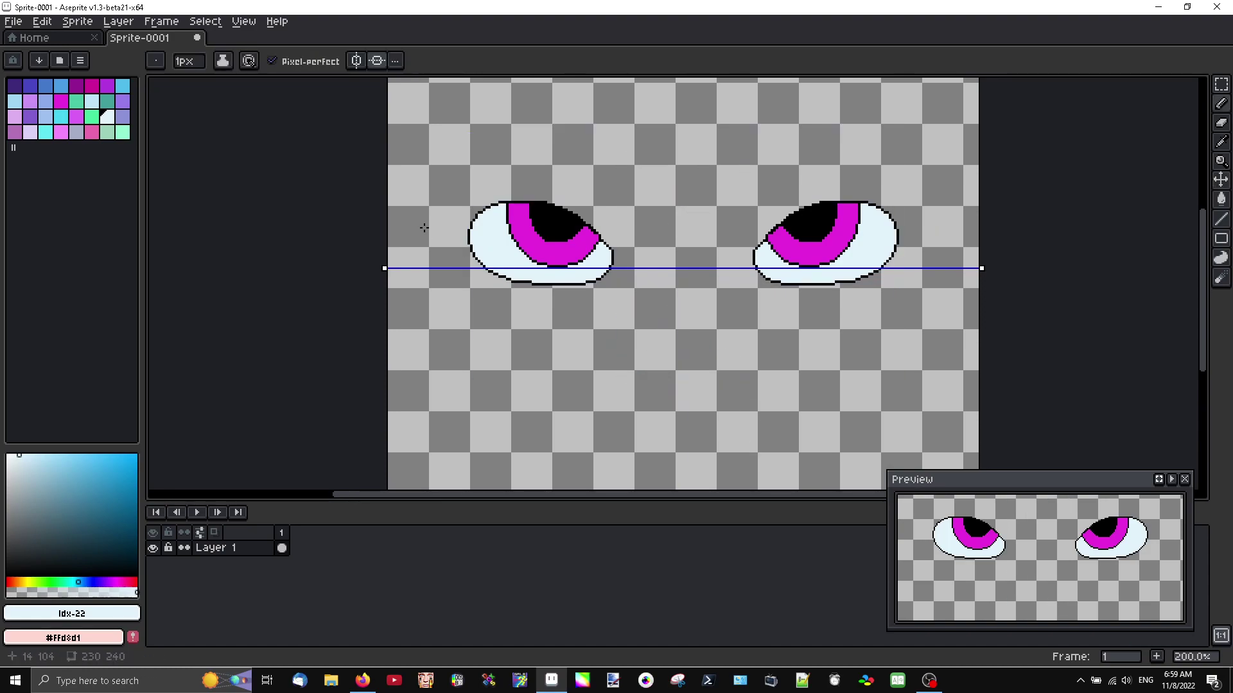
Close the eye sprite without saving it
{"action": "left_click", "coordinate": [244, 23]}
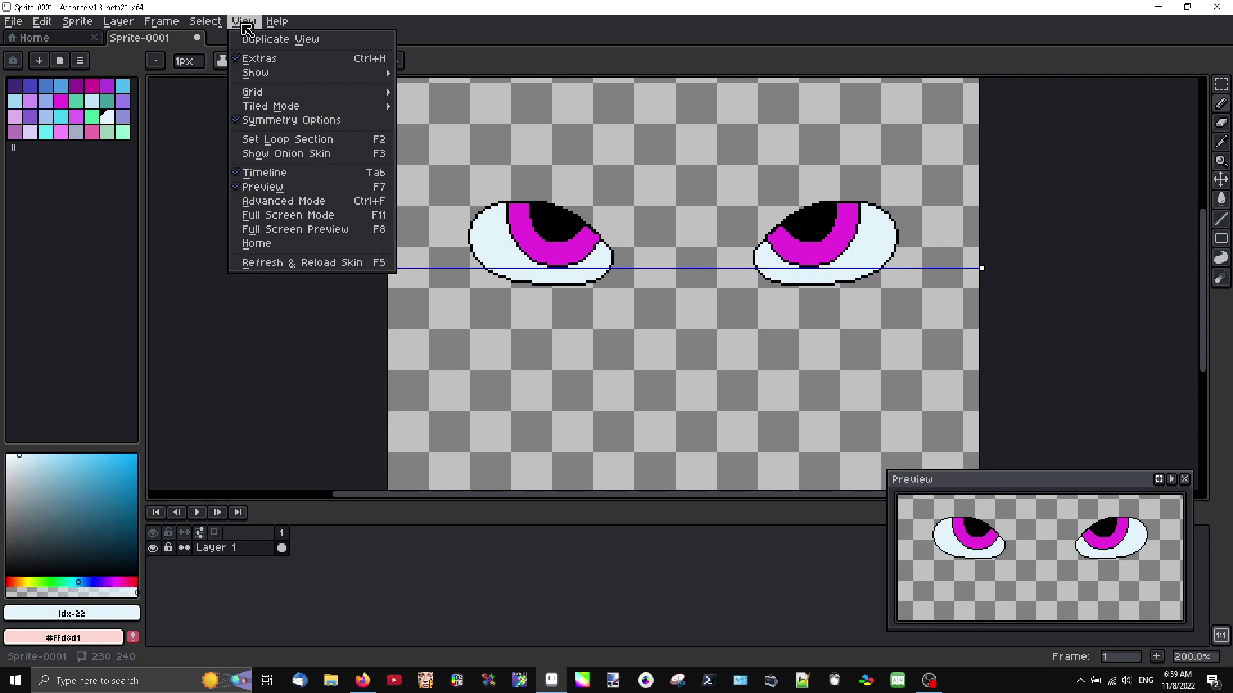
{"action": "left_click", "coordinate": [137, 45]}
{"action": "middle_click", "coordinate": [140, 43]}
{"action": "left_click", "coordinate": [620, 376]}
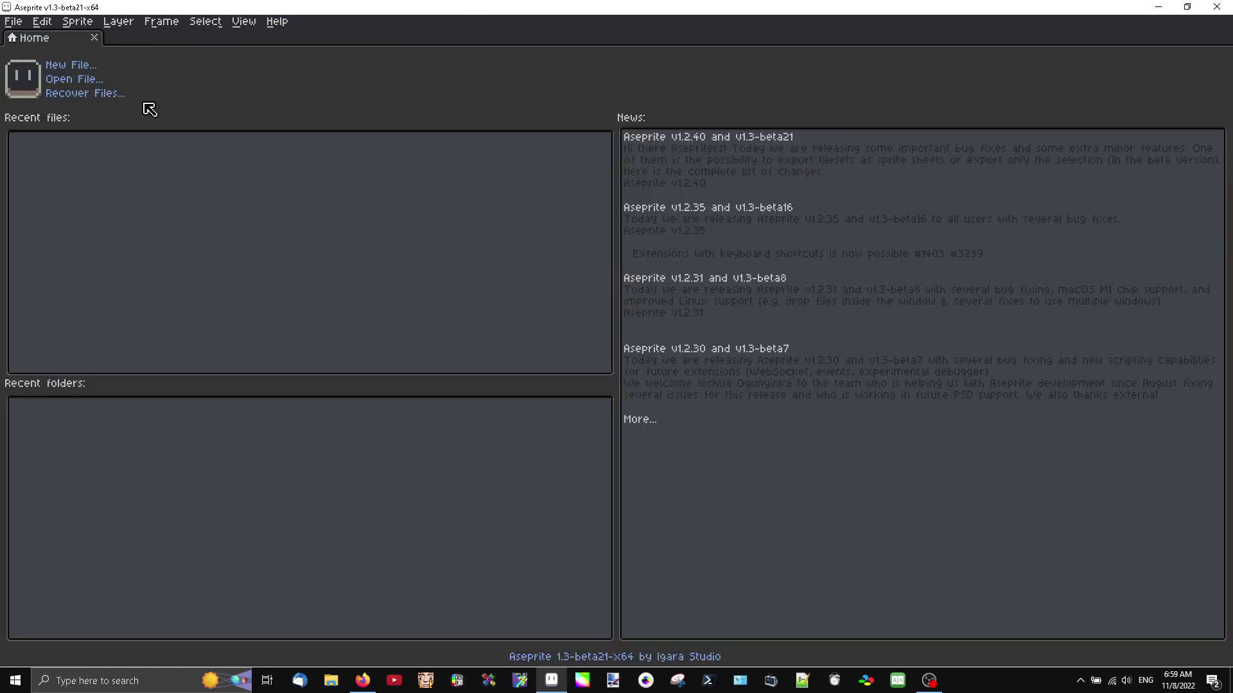
Create a new 16 by 16 px RGBA sprite with a transparent background
{"action": "left_click", "coordinate": [13, 21]}
{"action": "left_click", "coordinate": [38, 43]}
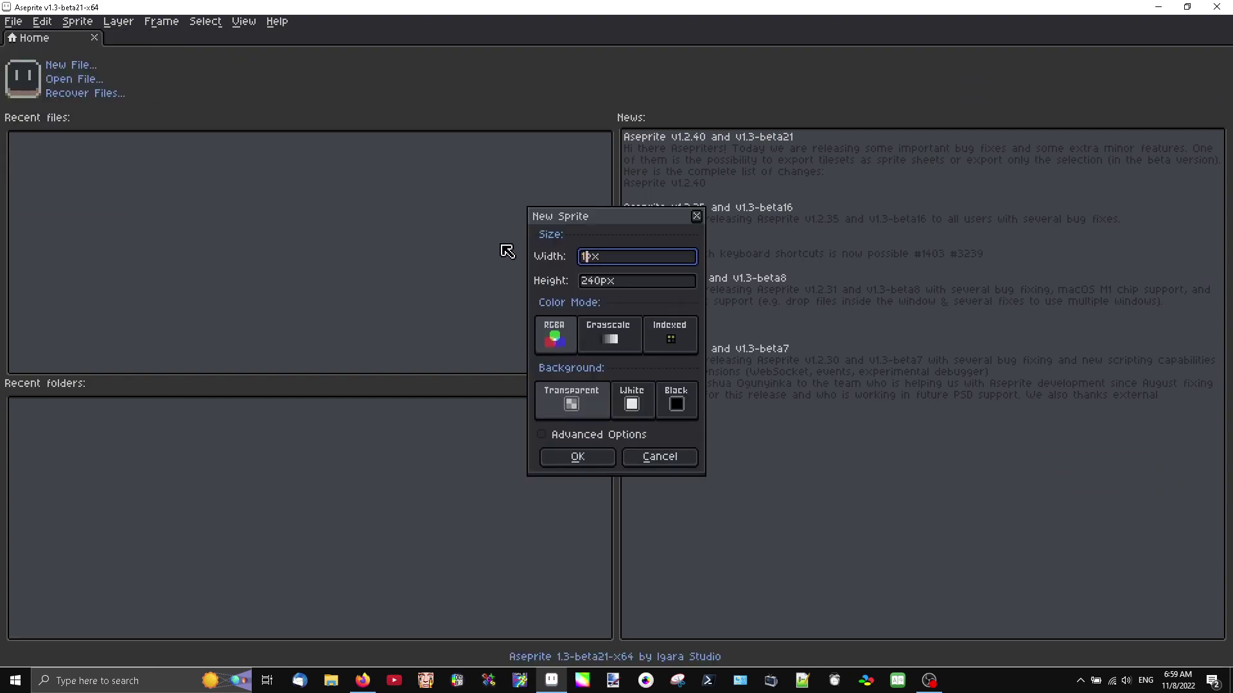
{"action": "left_click", "coordinate": [621, 283]}
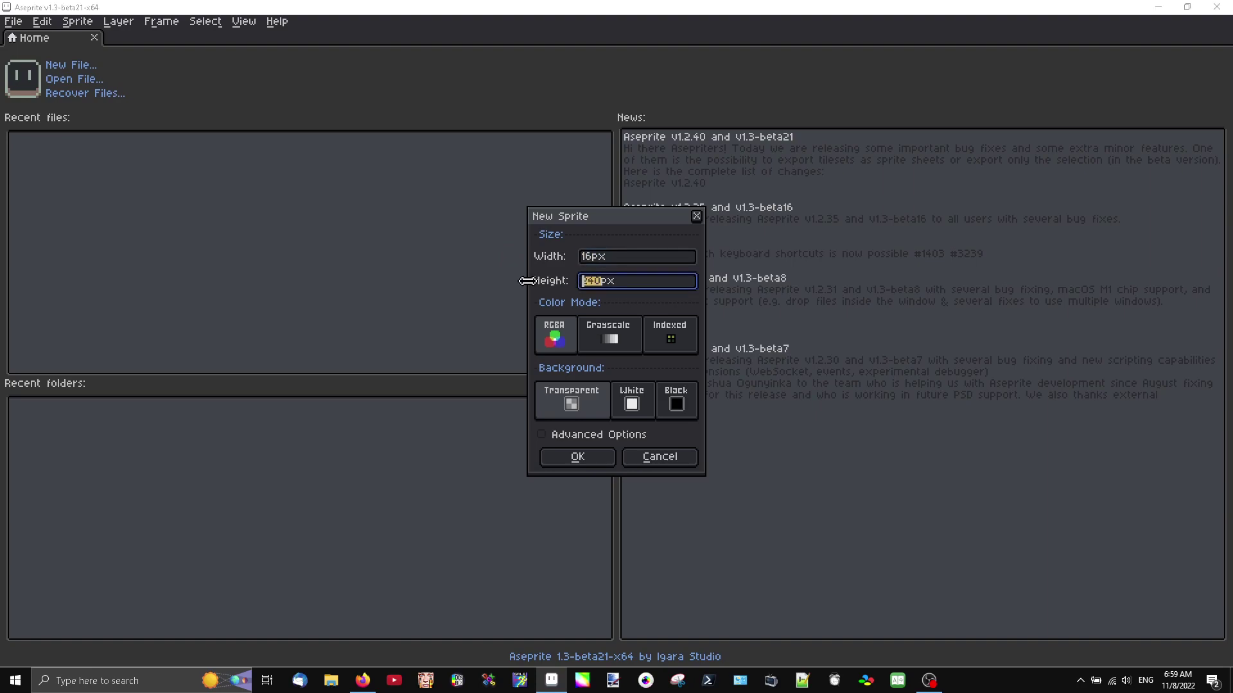
{"action": "left_click", "coordinate": [604, 456]}
Enable Tiled Mode in both axes for the new sprite
{"action": "scroll", "coordinate": [678, 289], "scroll_direction": "up", "scroll_amount": 5}
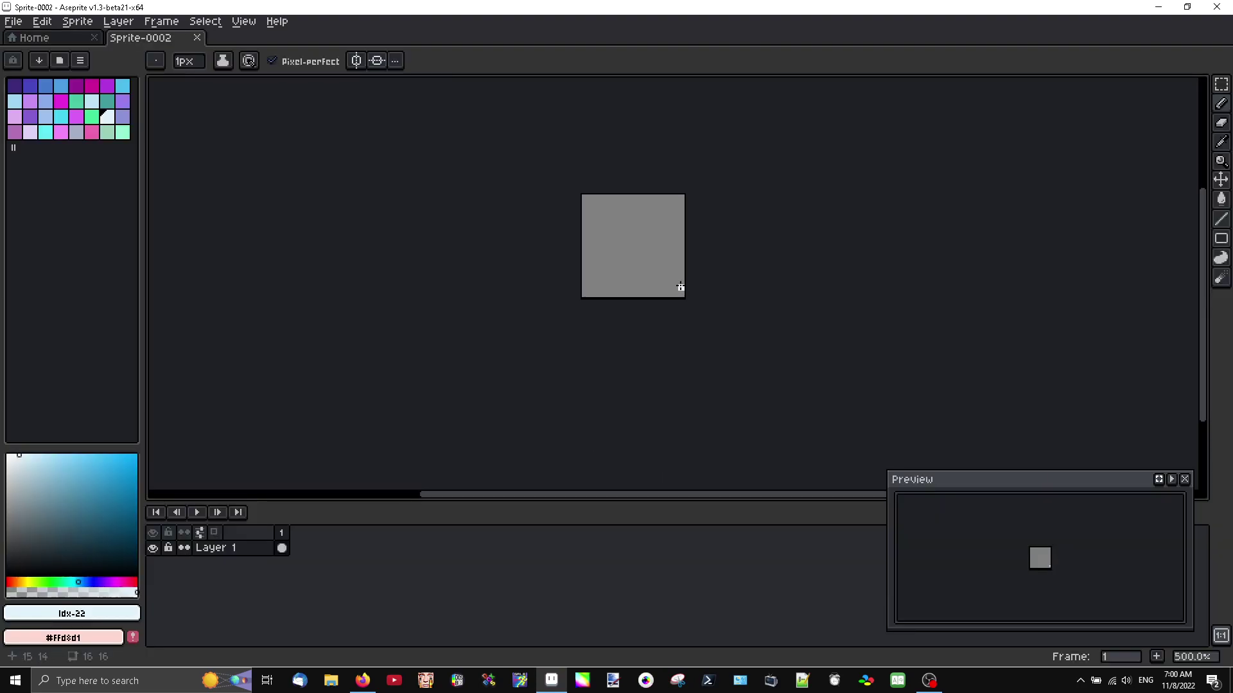
{"action": "scroll", "coordinate": [610, 220], "scroll_direction": "up", "scroll_amount": 3}
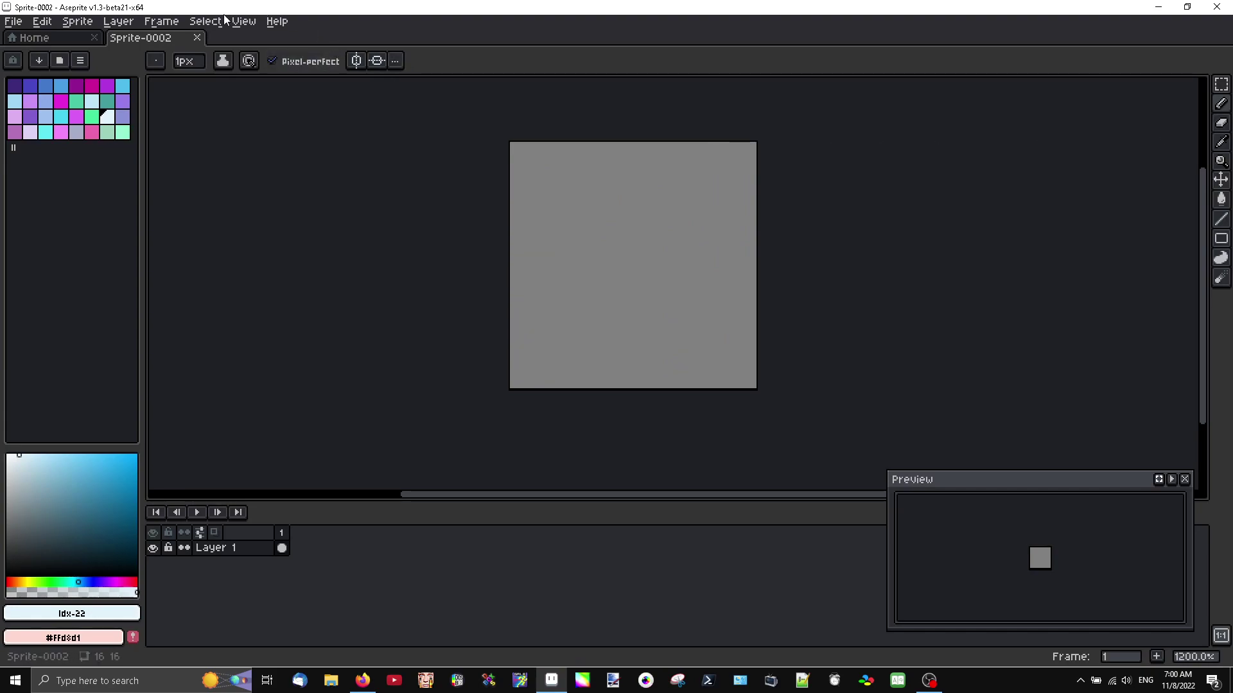
{"action": "left_click", "coordinate": [244, 22]}
{"action": "mouse_move", "coordinate": [340, 107]}
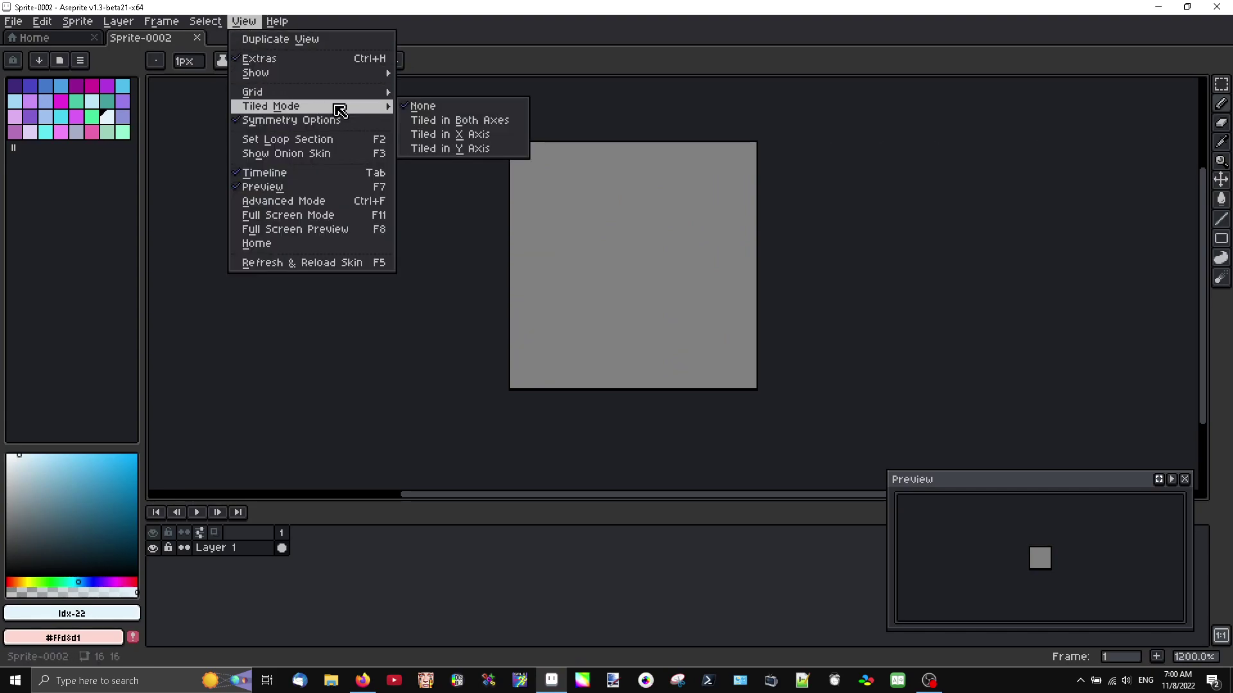
{"action": "left_click", "coordinate": [449, 120]}
Draw pale wavy pencil lines across the tile so that they repeat over its edges
{"action": "scroll", "coordinate": [596, 272], "scroll_direction": "down", "scroll_amount": 4}
{"action": "scroll", "coordinate": [565, 250], "scroll_direction": "up", "scroll_amount": 1}
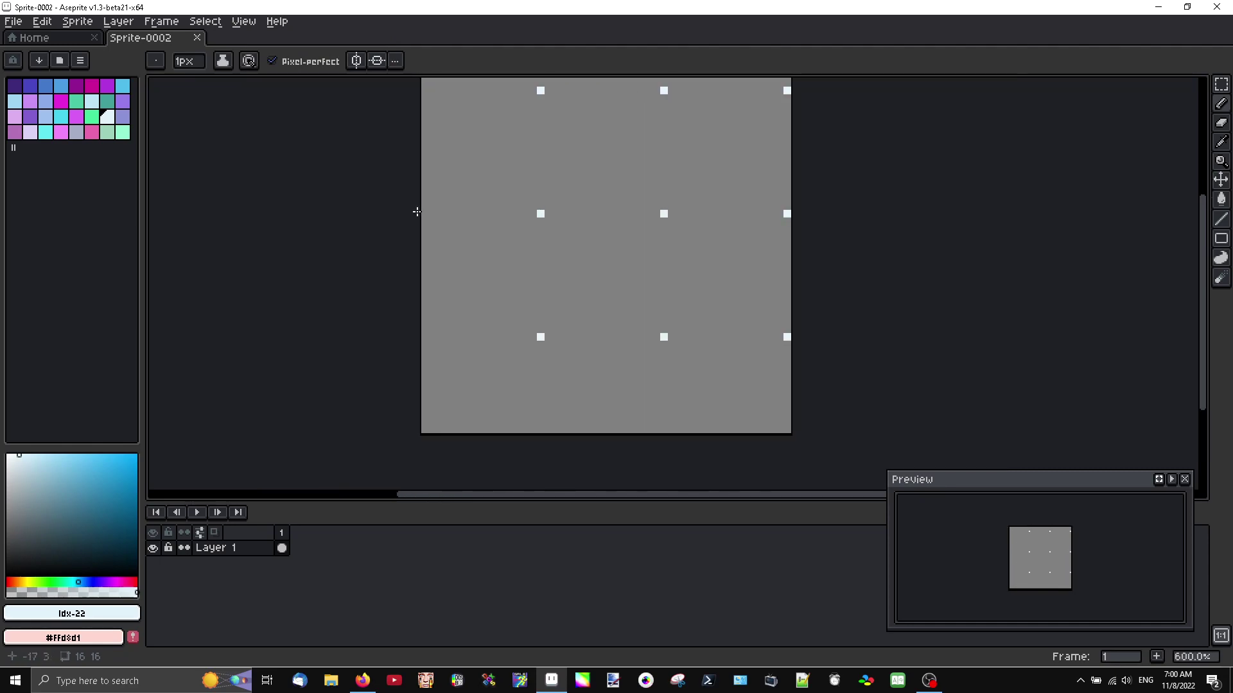
{"action": "mouse_move", "coordinate": [422, 210]}
{"action": "left_mouse_down"}
{"action": "mouse_move", "coordinate": [453, 192]}
{"action": "mouse_move", "coordinate": [487, 204]}
{"action": "mouse_move", "coordinate": [561, 188]}
{"action": "left_mouse_up"}
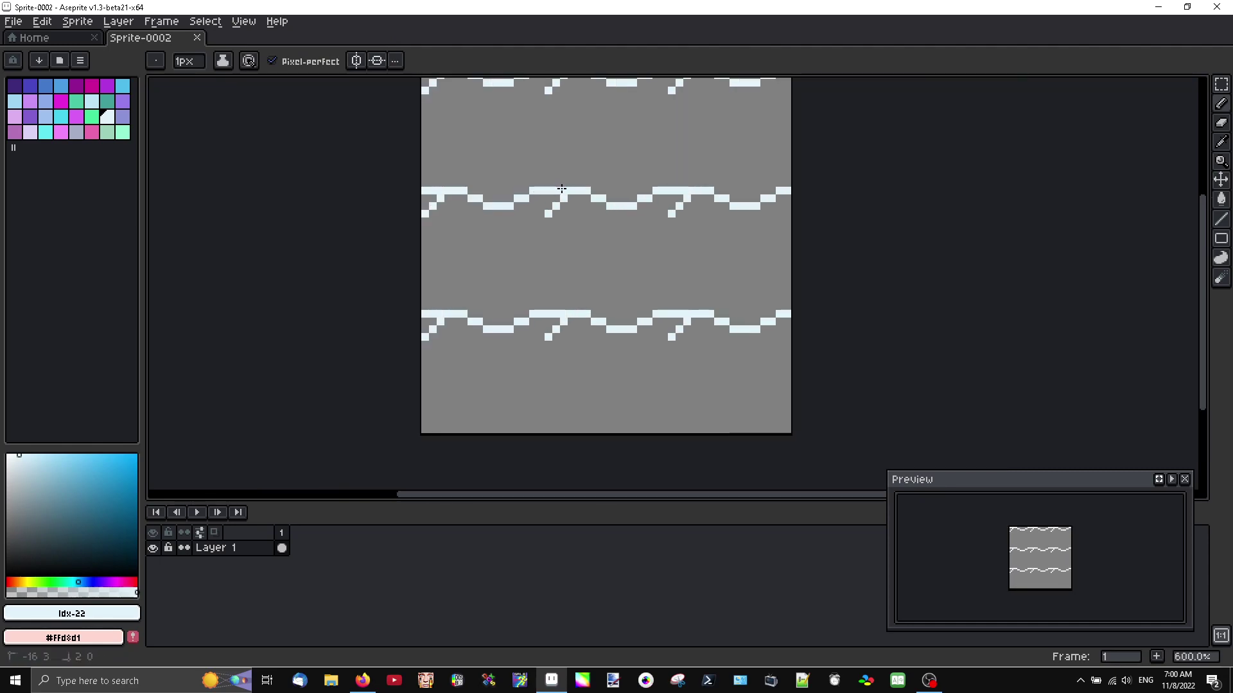
{"action": "scroll", "coordinate": [561, 202], "scroll_direction": "up", "scroll_amount": 3}
{"action": "left_click", "coordinate": [558, 236], "text": "alt"}
{"action": "left_click_drag", "start_coordinate": [530, 234], "coordinate": [570, 193]}
{"action": "scroll", "coordinate": [571, 228], "scroll_direction": "down", "scroll_amount": 4}
Add more curved and straight pale pencil strokes to complete a repeating net-like scale pattern on the tile
{"action": "scroll", "coordinate": [467, 178], "scroll_direction": "up", "scroll_amount": 1}
{"action": "scroll", "coordinate": [467, 178], "scroll_direction": "up", "scroll_amount": 1}
{"action": "left_click", "coordinate": [485, 225], "text": "alt"}
{"action": "mouse_move", "coordinate": [487, 226]}
{"action": "left_mouse_down"}
{"action": "mouse_move", "coordinate": [530, 189]}
{"action": "mouse_move", "coordinate": [564, 188]}
{"action": "mouse_move", "coordinate": [601, 219]}
{"action": "mouse_move", "coordinate": [603, 270]}
{"action": "mouse_move", "coordinate": [587, 265]}
{"action": "mouse_move", "coordinate": [622, 284]}
{"action": "mouse_move", "coordinate": [667, 286]}
{"action": "mouse_move", "coordinate": [698, 258]}
{"action": "left_mouse_up"}
{"action": "scroll", "coordinate": [602, 219], "scroll_direction": "down", "scroll_amount": 3}
{"action": "scroll", "coordinate": [584, 257], "scroll_direction": "up", "scroll_amount": 2}
{"action": "mouse_move", "coordinate": [536, 294]}
{"action": "left_mouse_down"}
{"action": "mouse_move", "coordinate": [584, 326]}
{"action": "mouse_move", "coordinate": [639, 292]}
{"action": "left_mouse_up"}
{"action": "scroll", "coordinate": [633, 314], "scroll_direction": "down", "scroll_amount": 2}
{"action": "scroll", "coordinate": [633, 316], "scroll_direction": "down", "scroll_amount": 1}
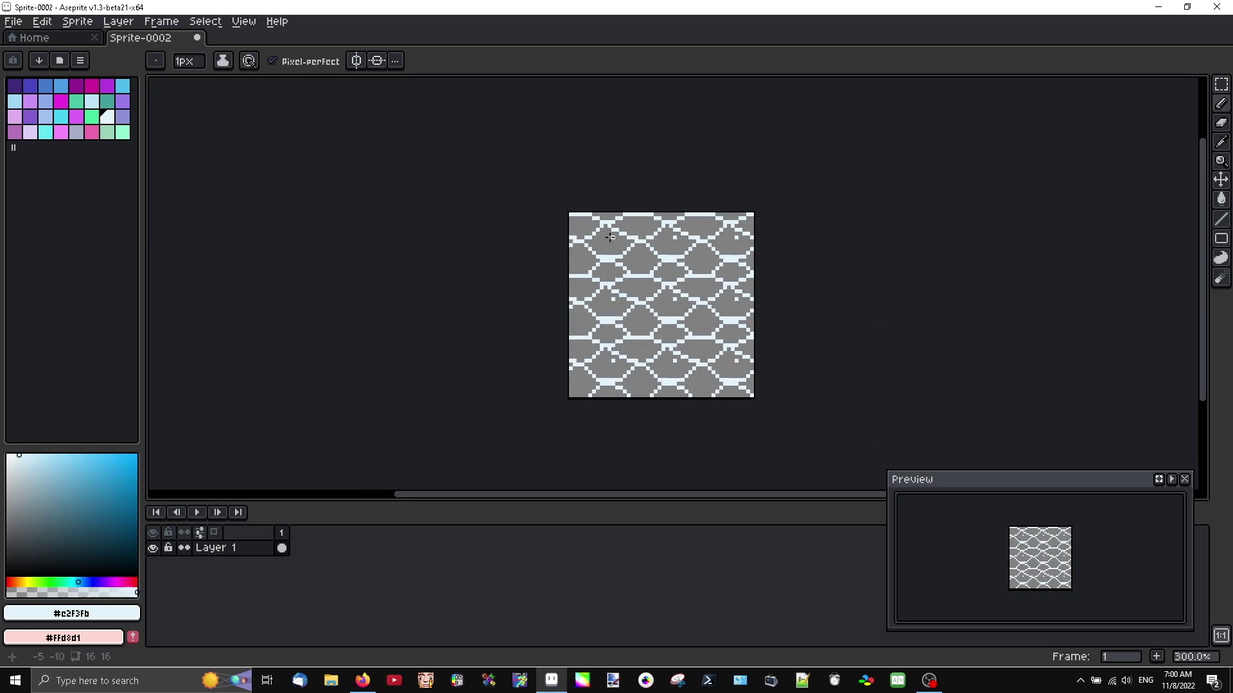
Fill the transparent cells between the pale net lines with bright blue (HSV 199, 91, 97)
{"action": "scroll", "coordinate": [610, 238], "scroll_direction": "up", "scroll_amount": 2}
{"action": "mouse_move", "coordinate": [122, 471]}
{"action": "left_mouse_down"}
{"action": "mouse_move", "coordinate": [136, 463]}
{"action": "mouse_move", "coordinate": [121, 470]}
{"action": "mouse_move", "coordinate": [125, 455]}
{"action": "left_mouse_up"}
{"action": "left_click", "coordinate": [1171, 255]}
{"action": "left_click", "coordinate": [1224, 198]}
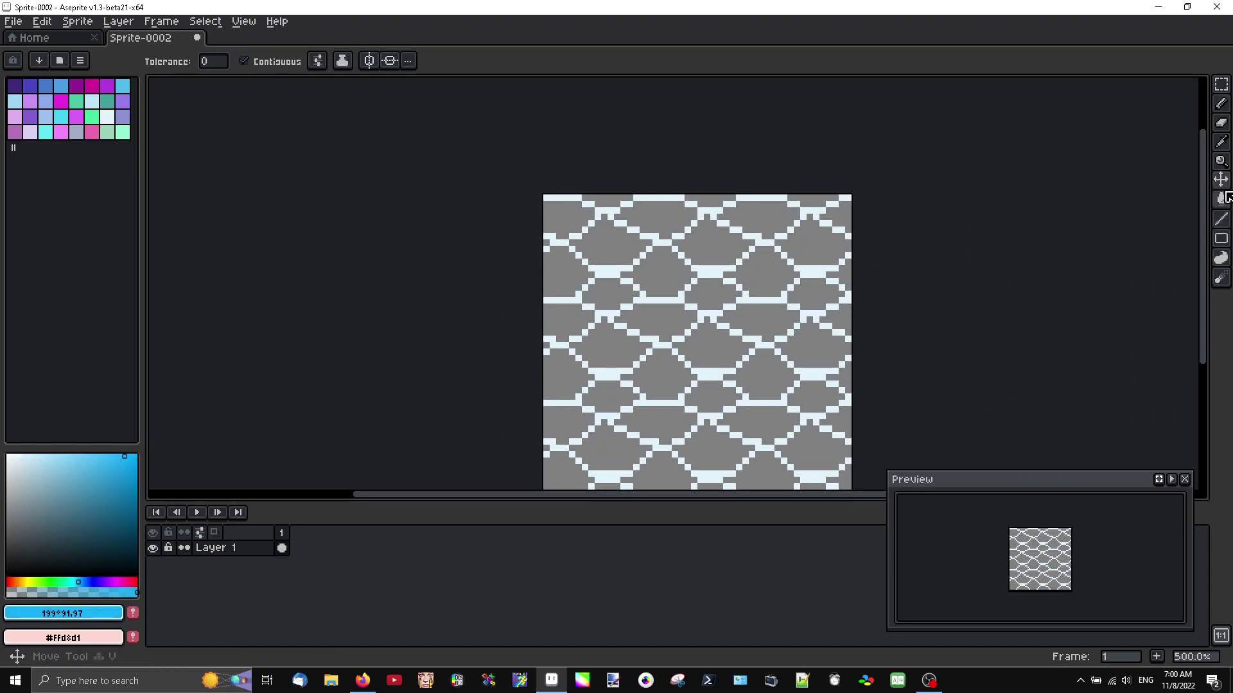
{"action": "left_click", "coordinate": [775, 271]}
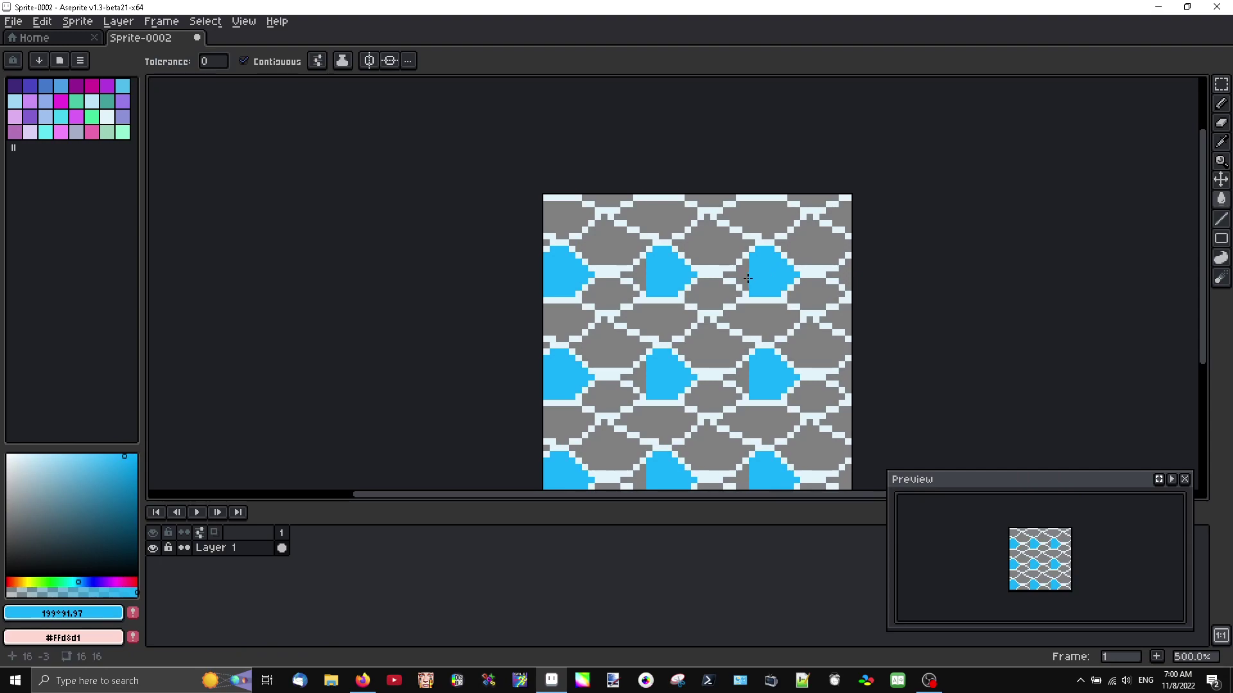
{"action": "left_click", "coordinate": [748, 278]}
{"action": "left_click", "coordinate": [716, 293]}
{"action": "left_click", "coordinate": [690, 317]}
{"action": "left_click", "coordinate": [653, 321]}
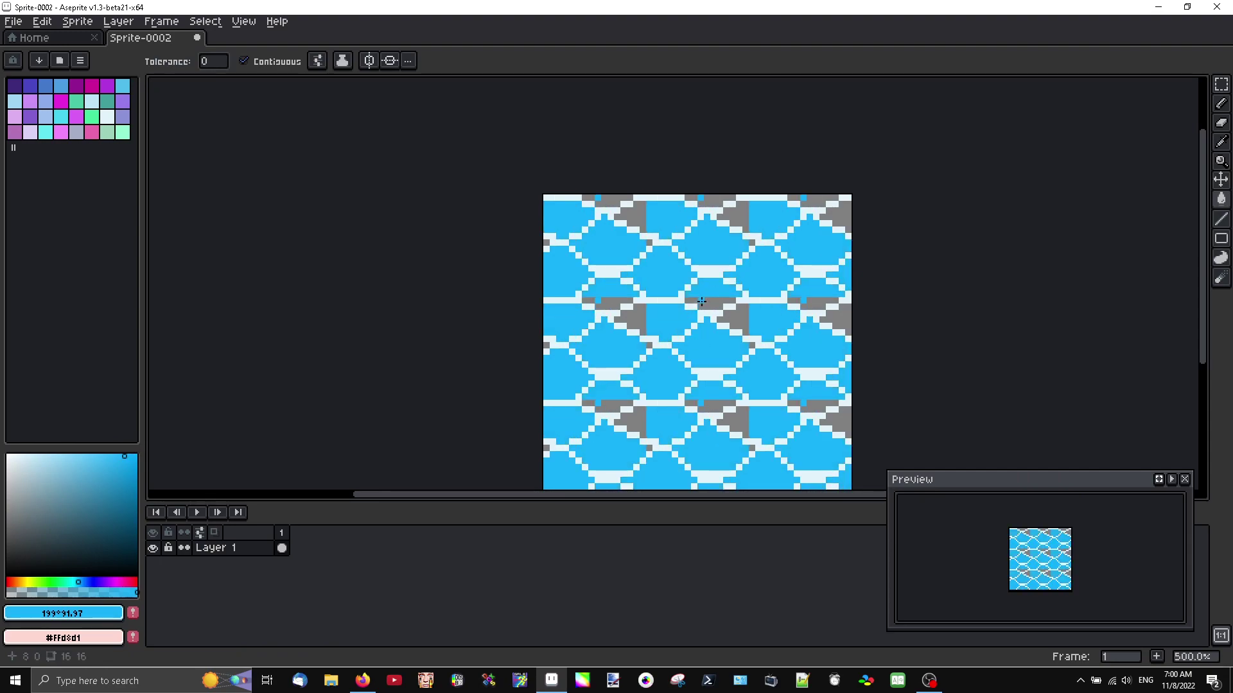
{"action": "left_click", "coordinate": [702, 302]}
{"action": "left_click", "coordinate": [639, 325]}
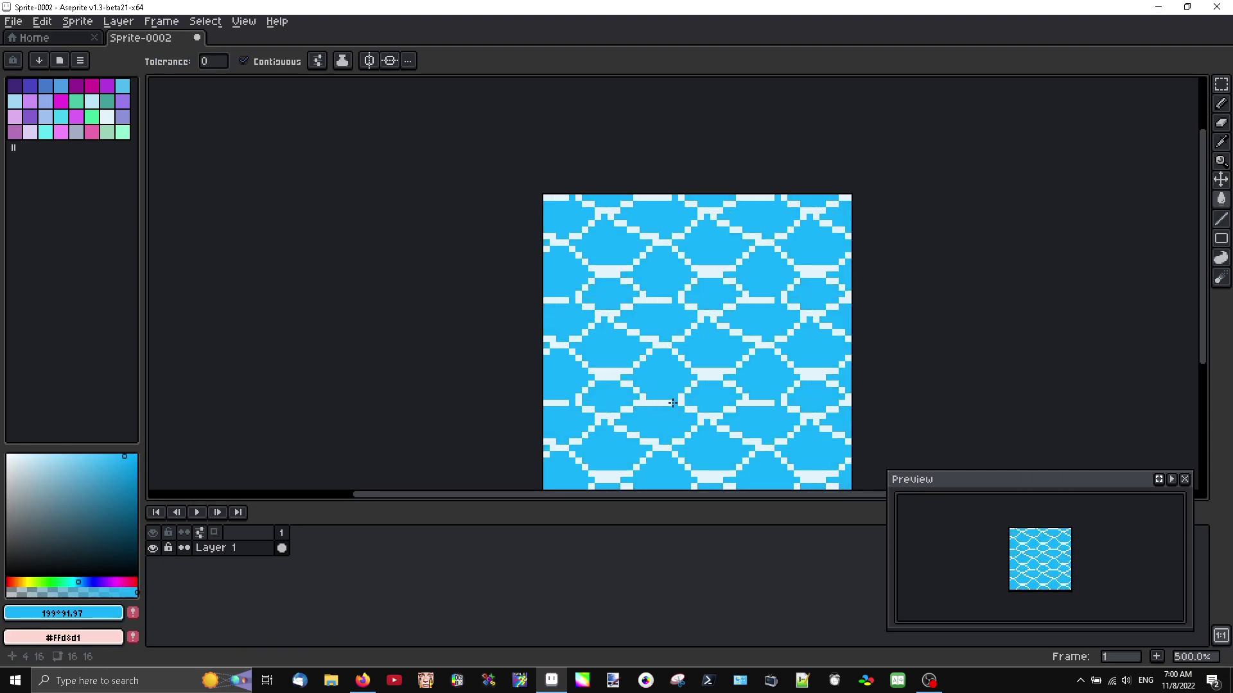
Touch up the net lines with the pencil, repairing the broken horizontal line and thinning the doubled pixels with bright blue
{"action": "left_click", "coordinate": [1221, 103]}
{"action": "scroll", "coordinate": [732, 211], "scroll_direction": "up", "scroll_amount": 4}
{"action": "left_click", "coordinate": [677, 334], "text": "alt"}
{"action": "left_click", "coordinate": [667, 335], "text": "alt"}
{"action": "mouse_move", "coordinate": [669, 334]}
{"action": "left_mouse_down"}
{"action": "mouse_move", "coordinate": [687, 335]}
{"action": "mouse_move", "coordinate": [652, 335]}
{"action": "left_mouse_up"}
{"action": "scroll", "coordinate": [674, 292], "scroll_direction": "down", "scroll_amount": 4}
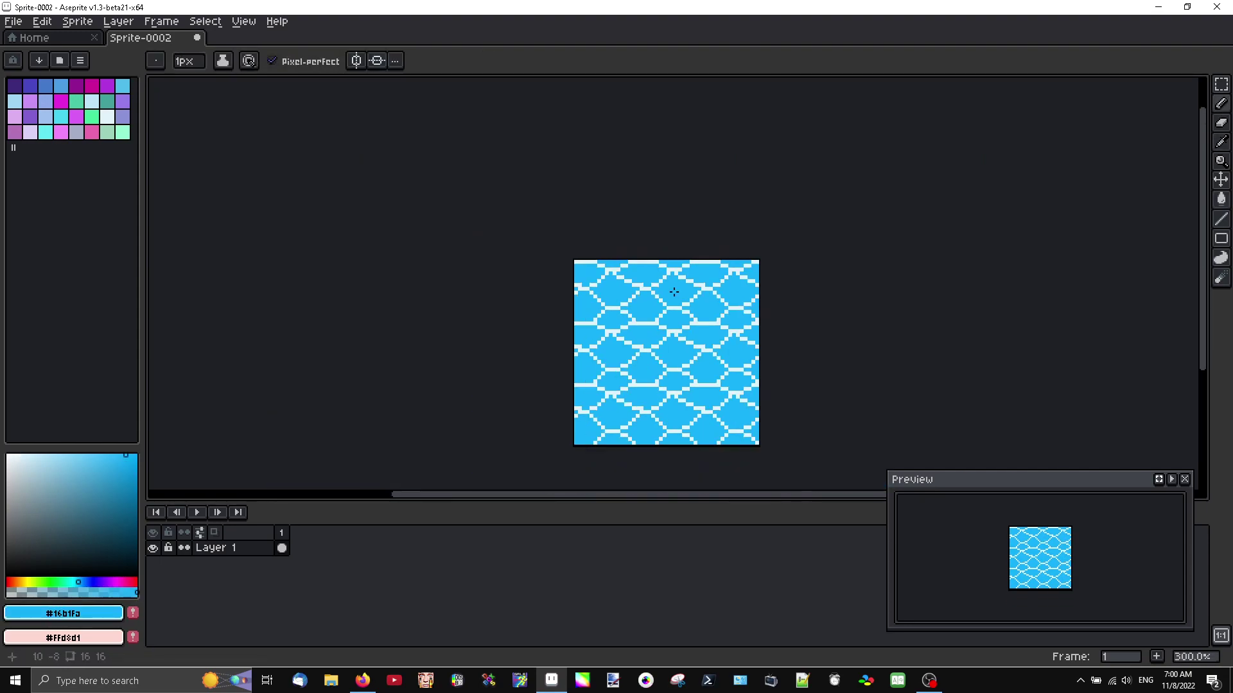
Draw a darker blue (HSV 199, 72, 65) outline just inside the diamond-shaped cells
{"action": "scroll", "coordinate": [720, 334], "scroll_direction": "up", "scroll_amount": 3}
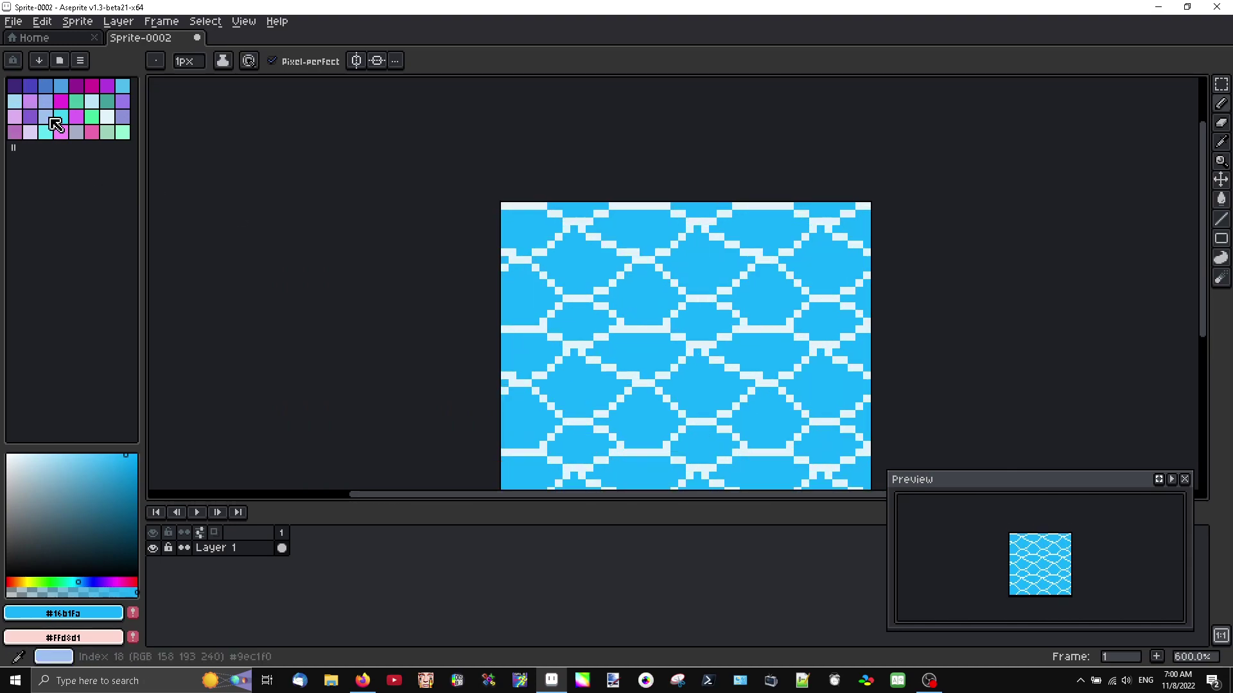
{"action": "left_click", "coordinate": [97, 498]}
{"action": "left_click_drag", "start_coordinate": [97, 499], "coordinate": [100, 496]}
{"action": "scroll", "coordinate": [488, 267], "scroll_direction": "up", "scroll_amount": 4}
{"action": "mouse_move", "coordinate": [594, 249]}
{"action": "left_mouse_down"}
{"action": "mouse_move", "coordinate": [701, 168]}
{"action": "mouse_move", "coordinate": [733, 201]}
{"action": "mouse_move", "coordinate": [833, 248]}
{"action": "mouse_move", "coordinate": [767, 315]}
{"action": "mouse_move", "coordinate": [703, 330]}
{"action": "mouse_move", "coordinate": [676, 330]}
{"action": "mouse_move", "coordinate": [618, 271]}
{"action": "mouse_move", "coordinate": [635, 245]}
{"action": "mouse_move", "coordinate": [687, 264]}
{"action": "mouse_move", "coordinate": [675, 273]}
{"action": "mouse_move", "coordinate": [712, 228]}
{"action": "mouse_move", "coordinate": [741, 235]}
{"action": "left_mouse_up"}
{"action": "scroll", "coordinate": [628, 251], "scroll_direction": "down", "scroll_amount": 4}
{"action": "scroll", "coordinate": [675, 273], "scroll_direction": "up", "scroll_amount": 3}
{"action": "mouse_move", "coordinate": [789, 298]}
{"action": "left_mouse_down"}
{"action": "mouse_move", "coordinate": [729, 320]}
{"action": "mouse_move", "coordinate": [689, 303]}
{"action": "left_mouse_up"}
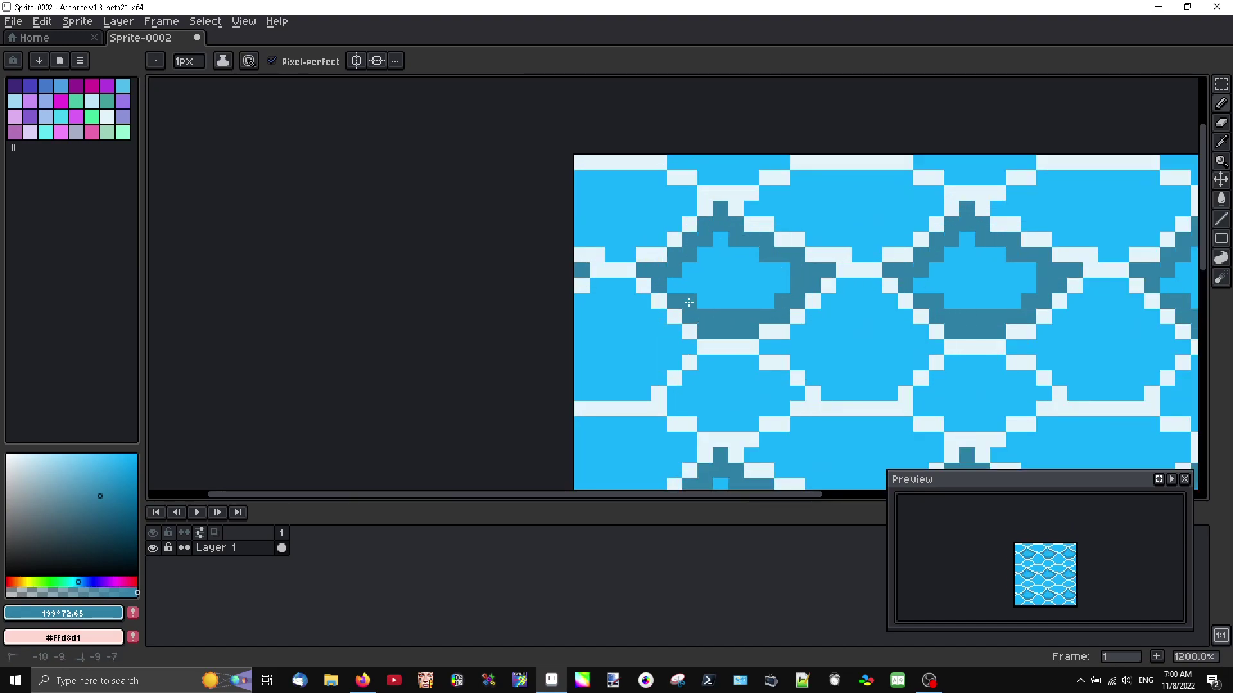
Finish the diamond cells' dark outline and draw a matching dark blue ring inside the pentagonal cells below
{"action": "left_click", "coordinate": [719, 240]}
{"action": "scroll", "coordinate": [741, 260], "scroll_direction": "down", "scroll_amount": 4}
{"action": "scroll", "coordinate": [771, 282], "scroll_direction": "up", "scroll_amount": 4}
{"action": "mouse_move", "coordinate": [723, 303]}
{"action": "left_mouse_down"}
{"action": "mouse_move", "coordinate": [774, 264]}
{"action": "mouse_move", "coordinate": [816, 266]}
{"action": "mouse_move", "coordinate": [843, 294]}
{"action": "mouse_move", "coordinate": [820, 326]}
{"action": "mouse_move", "coordinate": [792, 331]}
{"action": "mouse_move", "coordinate": [730, 309]}
{"action": "left_mouse_up"}
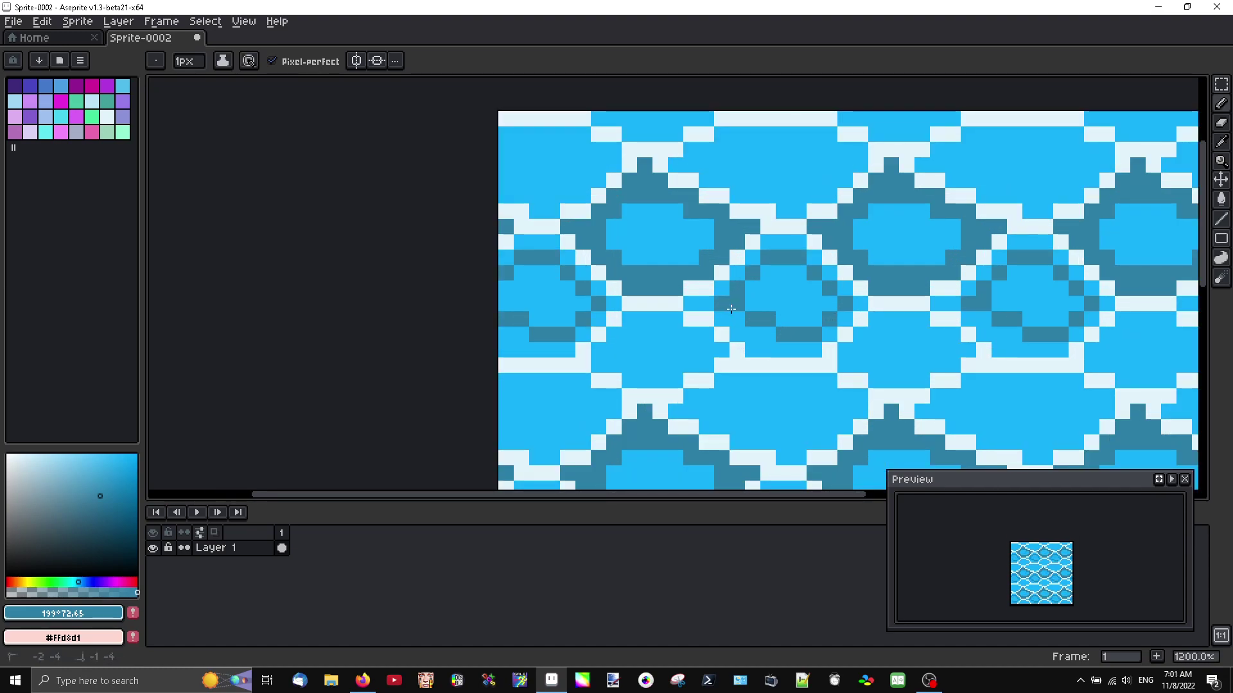
{"action": "scroll", "coordinate": [731, 309], "scroll_direction": "down", "scroll_amount": 6}
{"action": "scroll", "coordinate": [731, 315], "scroll_direction": "up", "scroll_amount": 7}
{"action": "scroll", "coordinate": [748, 347], "scroll_direction": "down", "scroll_amount": 3}
{"action": "scroll", "coordinate": [747, 347], "scroll_direction": "down", "scroll_amount": 1}
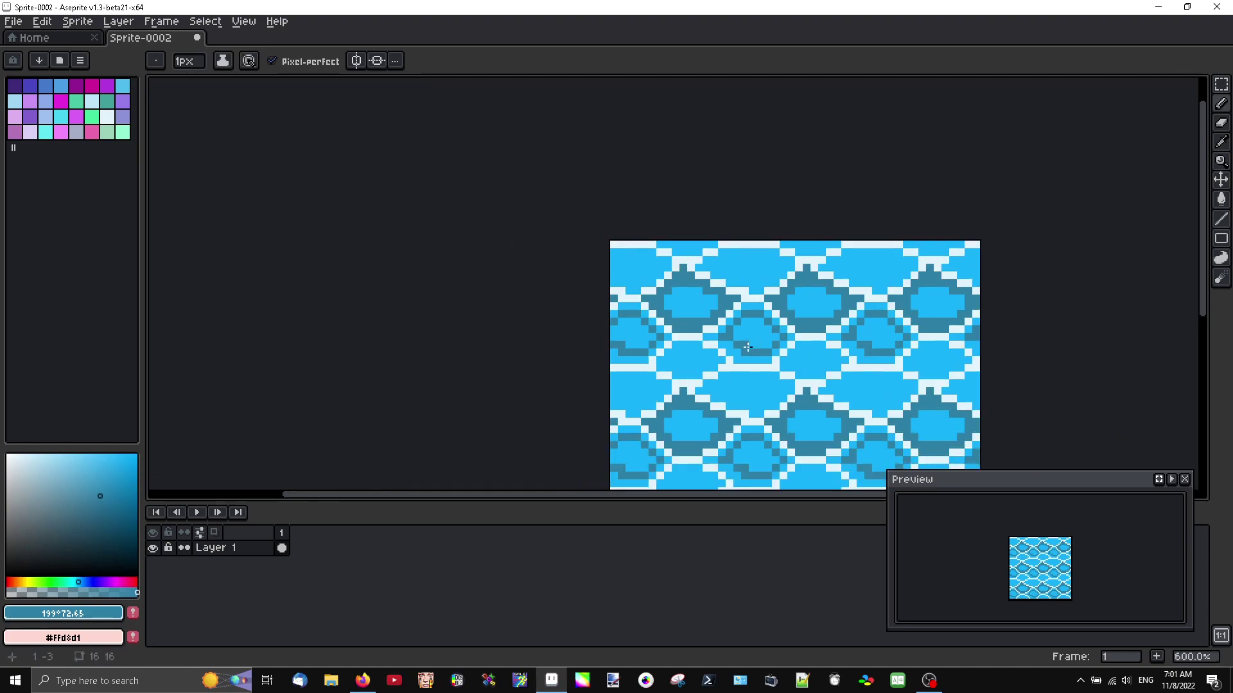
{"action": "scroll", "coordinate": [745, 344], "scroll_direction": "up", "scroll_amount": 2}
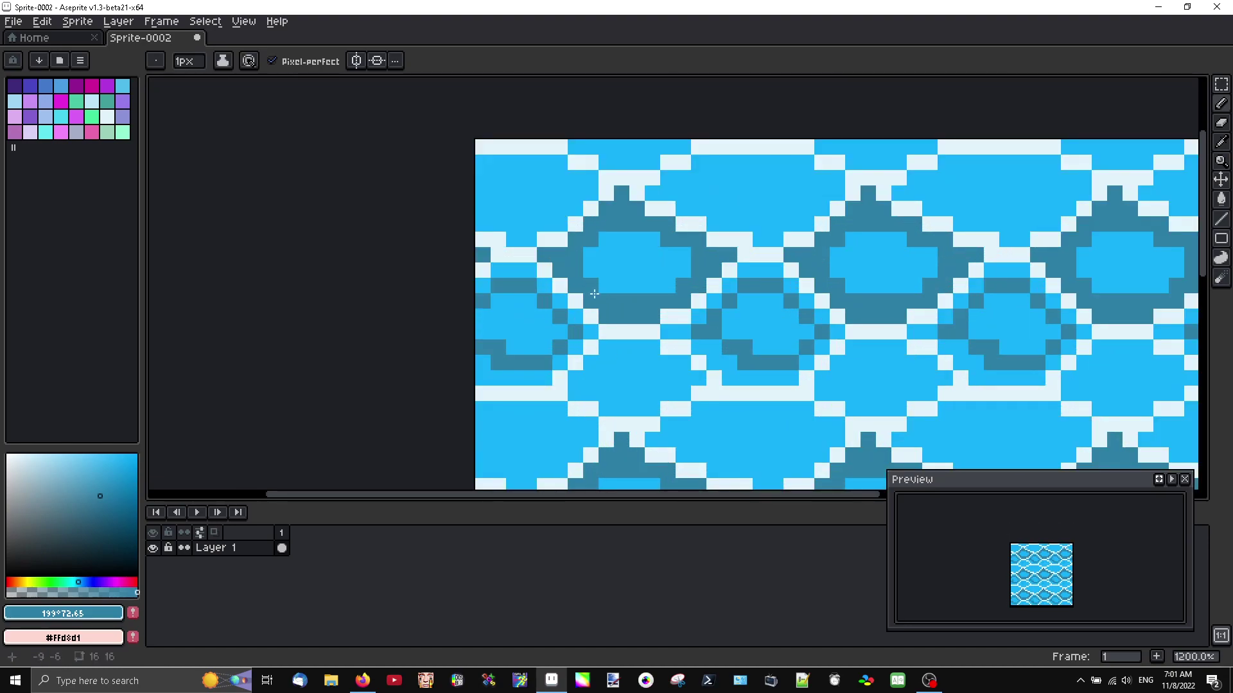
Shade the left, bottom and lower-right inner edges of the diamond cells with lighter blue (HSV 199, 43, 83) pencil pixels
{"action": "mouse_move", "coordinate": [68, 474]}
{"action": "left_mouse_down"}
{"action": "mouse_move", "coordinate": [69, 458]}
{"action": "mouse_move", "coordinate": [64, 469]}
{"action": "left_mouse_up"}
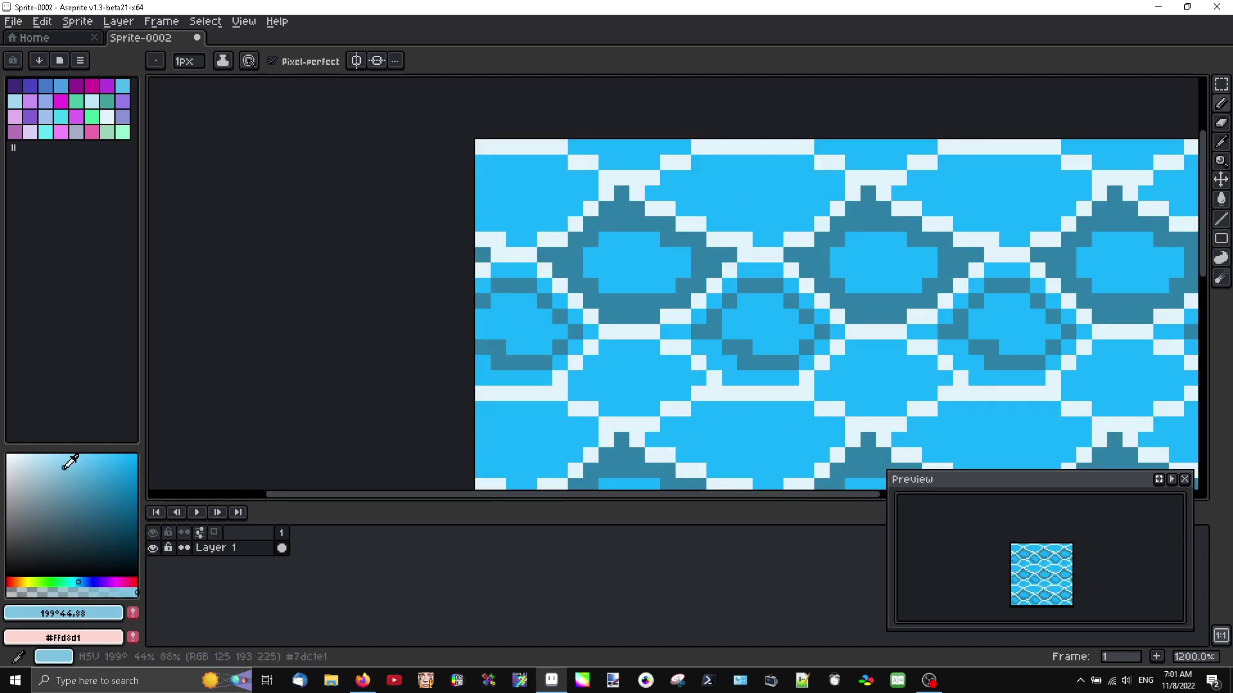
{"action": "left_click", "coordinate": [1007, 209]}
{"action": "left_click", "coordinate": [868, 193]}
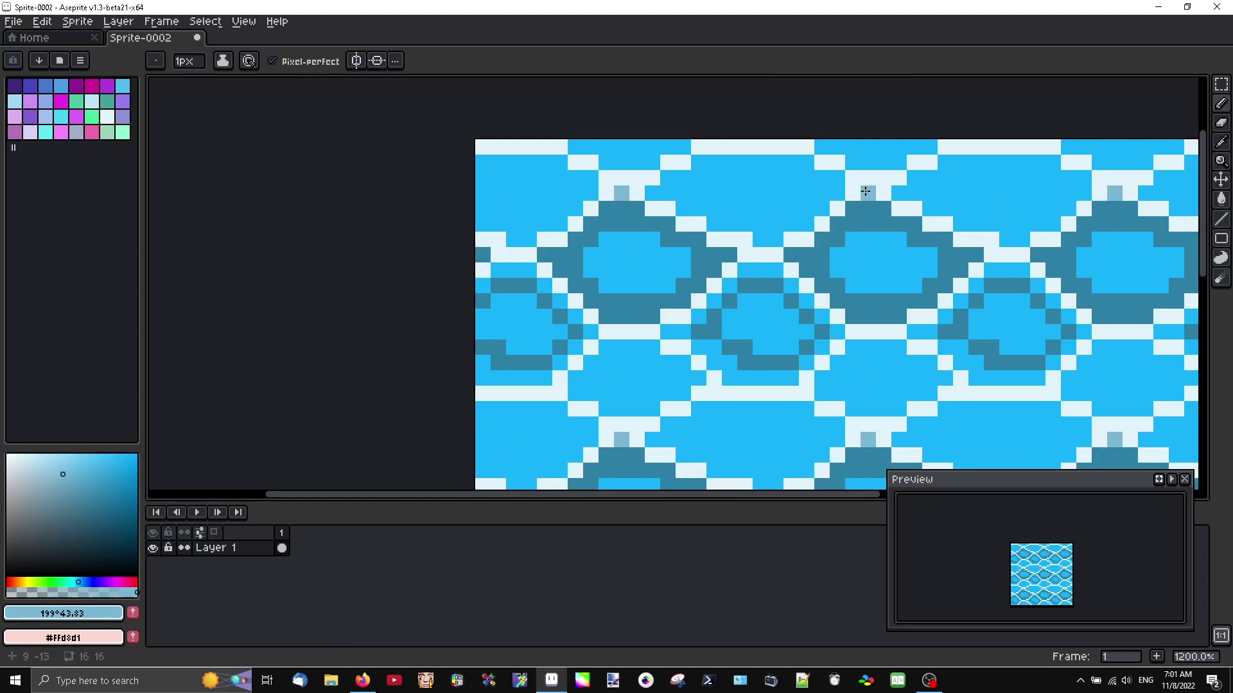
{"action": "left_click_drag", "start_coordinate": [841, 214], "coordinate": [820, 243]}
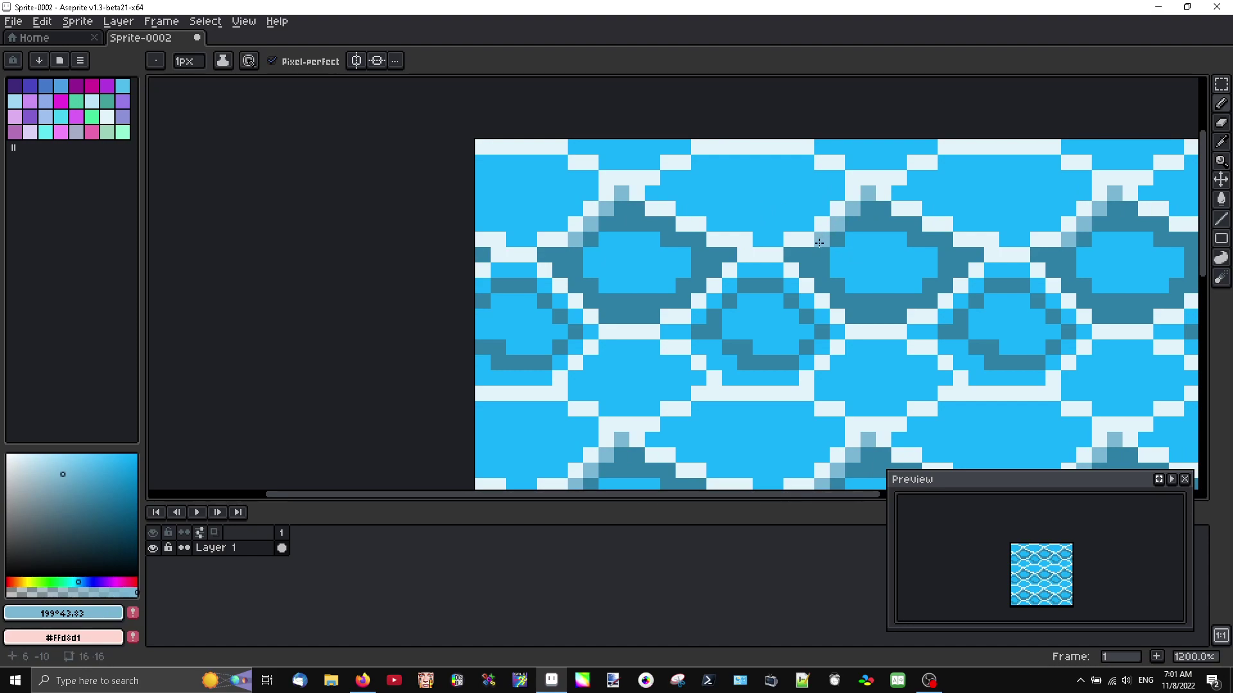
{"action": "left_click", "coordinate": [824, 281]}
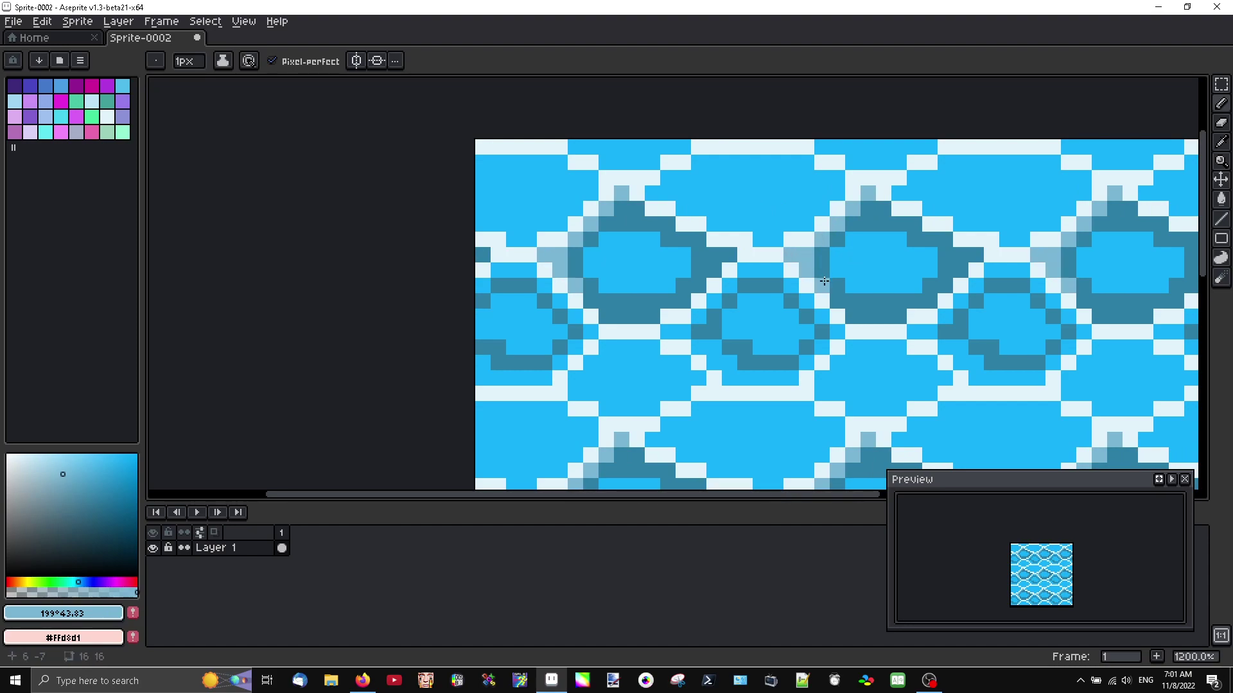
{"action": "left_click", "coordinate": [839, 301]}
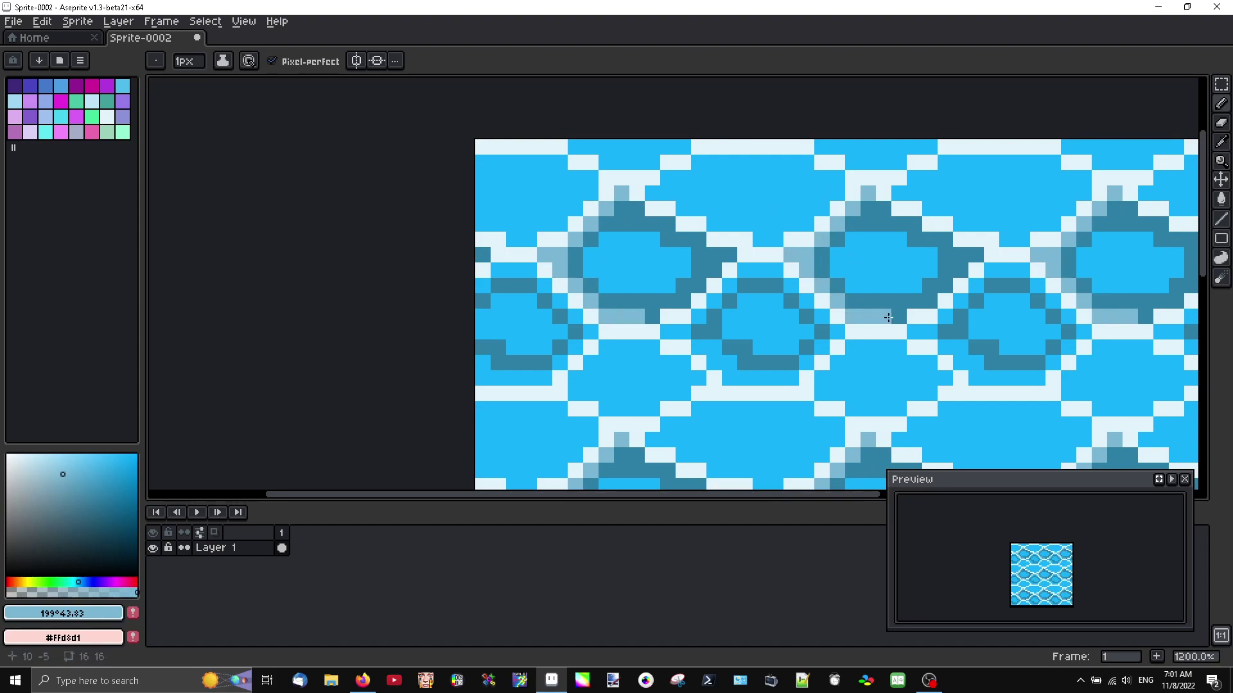
{"action": "left_click", "coordinate": [899, 316]}
{"action": "left_click", "coordinate": [915, 304]}
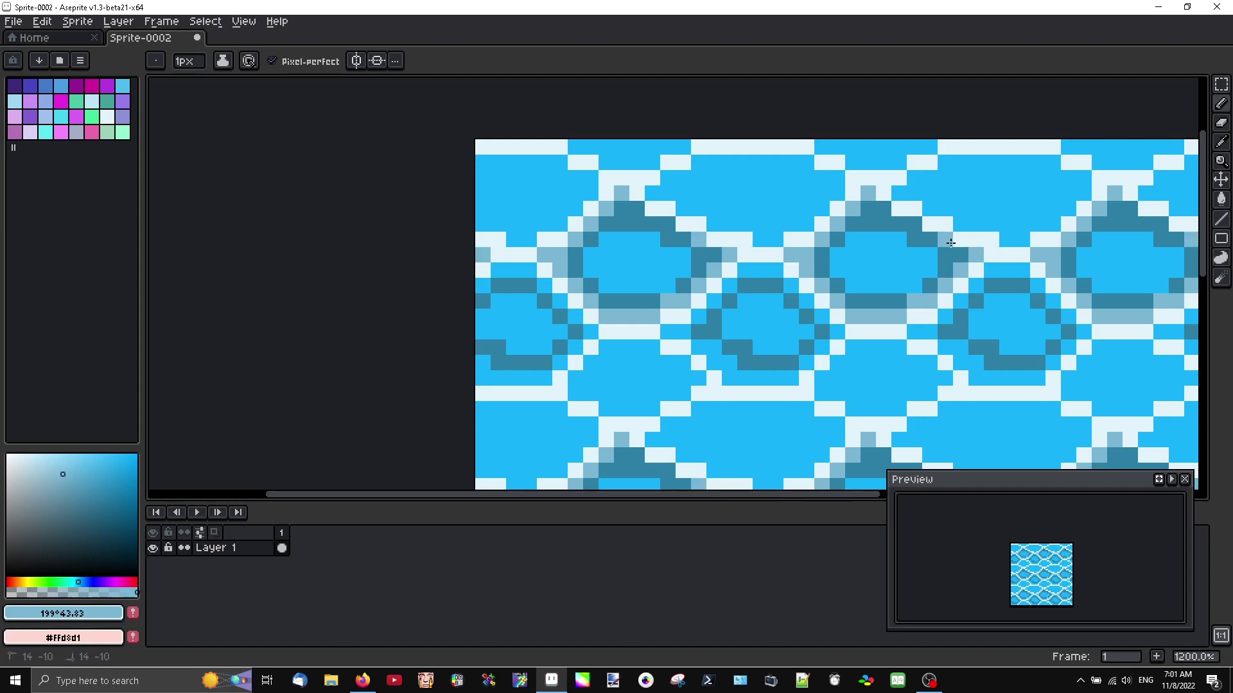
Extend the lighter blue shading along the diamond cells' upper edge and repaint the pixel beneath their peak in dark blue #2e80a6
{"action": "left_click", "coordinate": [917, 228]}
{"action": "left_click", "coordinate": [929, 240]}
{"action": "key", "text": "ctrl+z"}
{"action": "left_click", "coordinate": [884, 209]}
{"action": "left_click", "coordinate": [868, 203]}
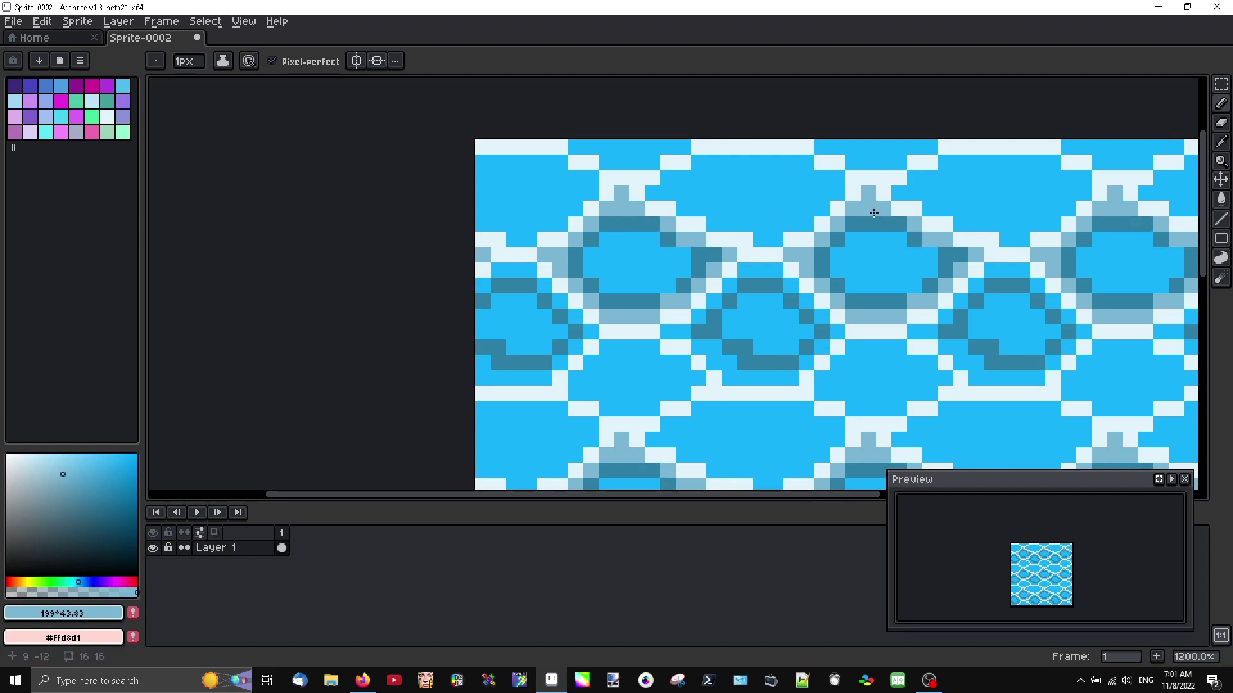
{"action": "left_click", "coordinate": [870, 223], "text": "alt"}
{"action": "left_click", "coordinate": [870, 212]}
{"action": "scroll", "coordinate": [877, 240], "scroll_direction": "down", "scroll_amount": 2}
{"action": "scroll", "coordinate": [876, 244], "scroll_direction": "up", "scroll_amount": 3}
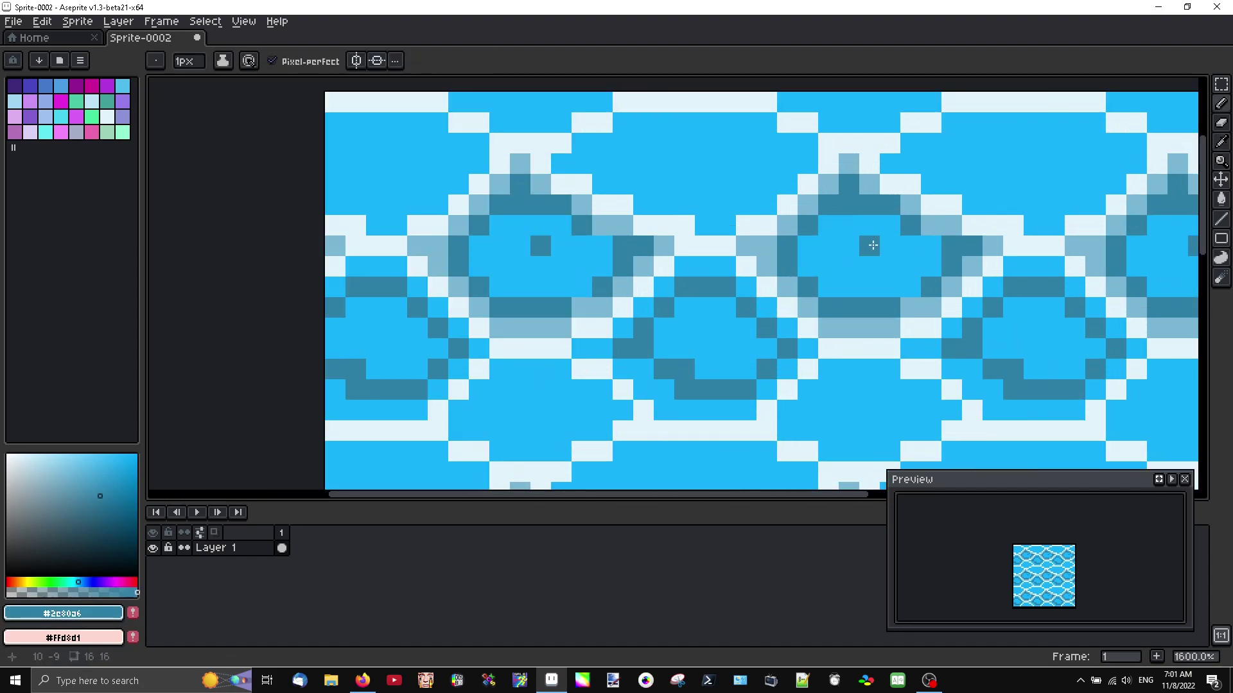
Draw a dark blue #2e80a6 outline inside the small hexagonal cells
{"action": "scroll", "coordinate": [609, 249], "scroll_direction": "down", "scroll_amount": 1}
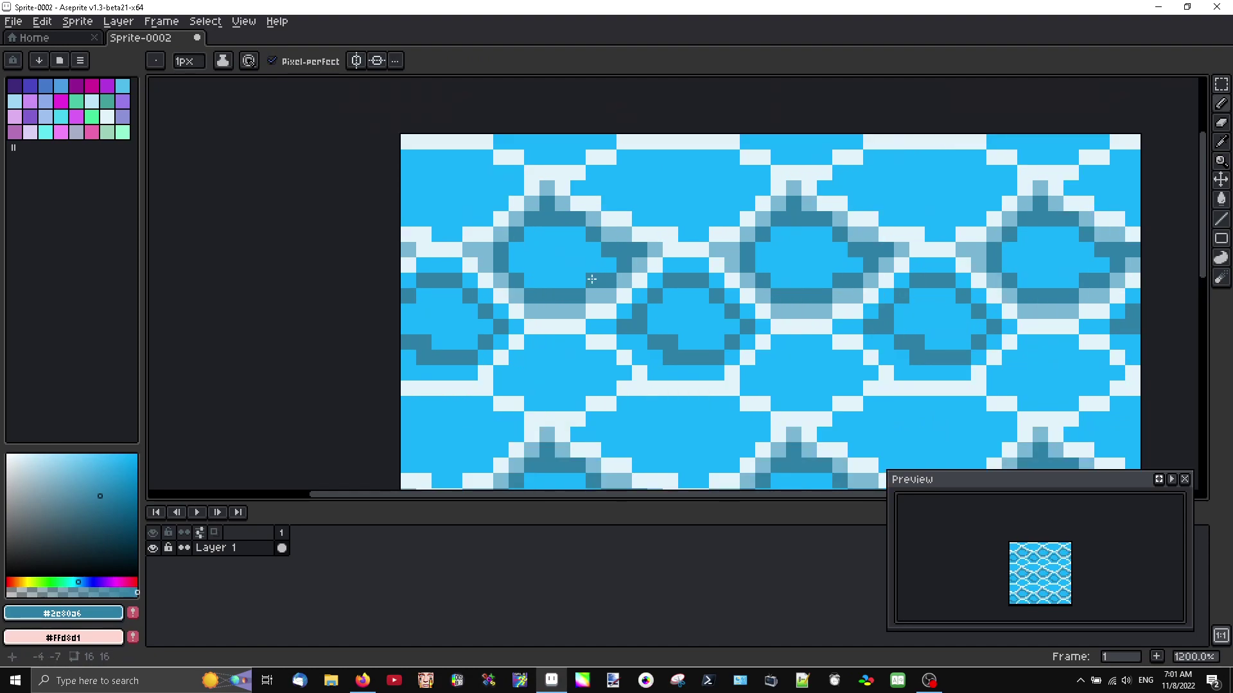
{"action": "scroll", "coordinate": [598, 276], "scroll_direction": "down", "scroll_amount": 2}
{"action": "scroll", "coordinate": [654, 314], "scroll_direction": "up", "scroll_amount": 4}
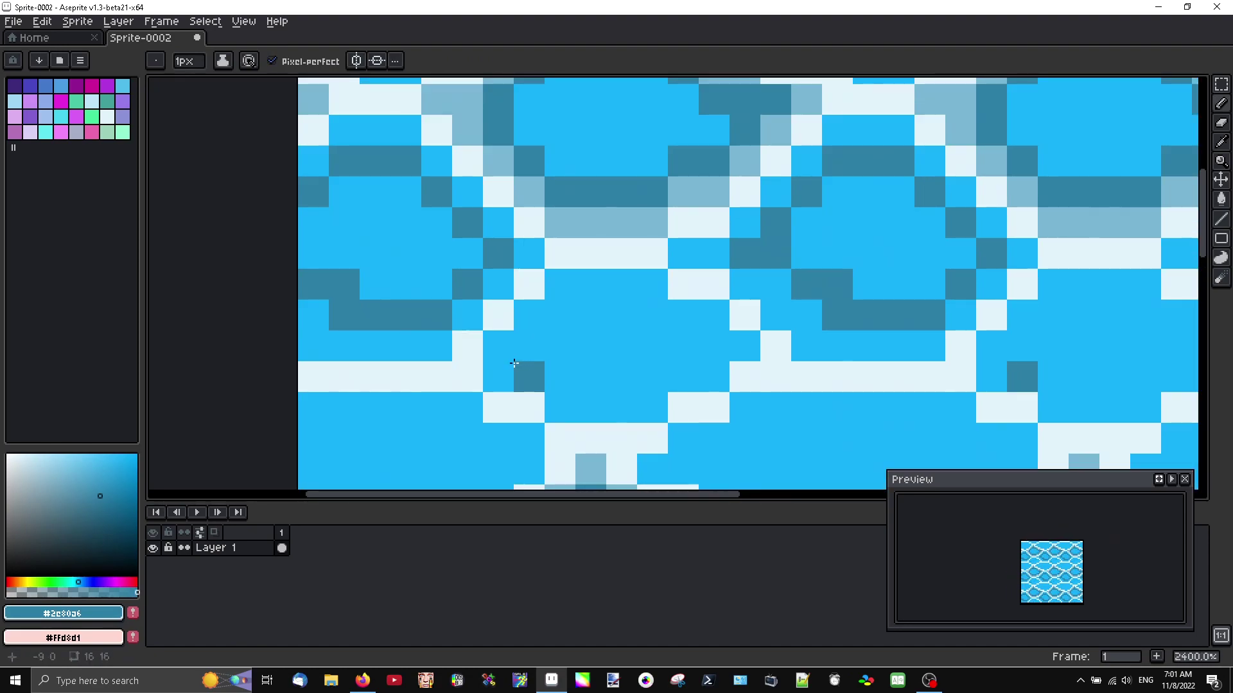
{"action": "mouse_move", "coordinate": [506, 349]}
{"action": "left_mouse_down"}
{"action": "mouse_move", "coordinate": [553, 295]}
{"action": "mouse_move", "coordinate": [645, 292]}
{"action": "mouse_move", "coordinate": [716, 320]}
{"action": "left_mouse_up"}
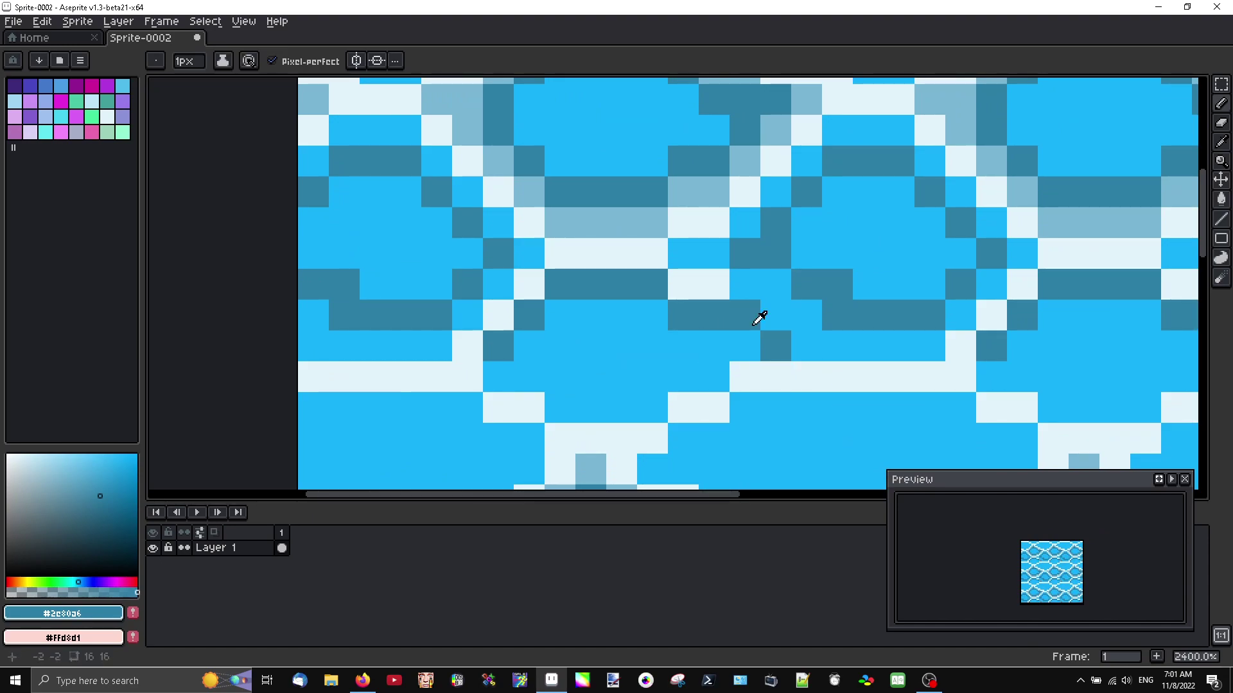
{"action": "left_click", "coordinate": [765, 341], "text": "alt"}
{"action": "left_click", "coordinate": [723, 313], "text": "alt"}
{"action": "mouse_move", "coordinate": [738, 342]}
{"action": "left_mouse_down"}
{"action": "mouse_move", "coordinate": [717, 373]}
{"action": "mouse_move", "coordinate": [653, 403]}
{"action": "mouse_move", "coordinate": [562, 402]}
{"action": "mouse_move", "coordinate": [498, 369]}
{"action": "left_mouse_up"}
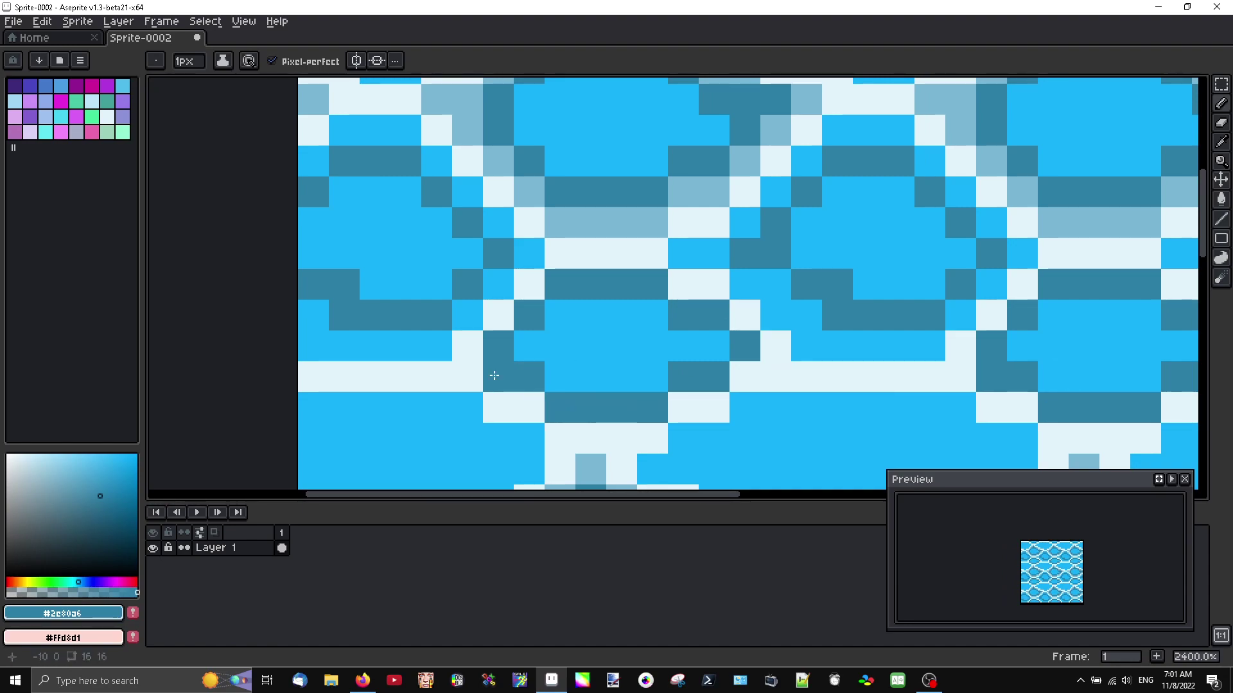
Outline the inside of the wide cells beneath the horizontal net lines in dark blue #2e80a6
{"action": "scroll", "coordinate": [597, 359], "scroll_direction": "down", "scroll_amount": 7}
{"action": "scroll", "coordinate": [597, 359], "scroll_direction": "up", "scroll_amount": 5}
{"action": "mouse_move", "coordinate": [583, 388]}
{"action": "left_mouse_down"}
{"action": "mouse_move", "coordinate": [663, 350]}
{"action": "mouse_move", "coordinate": [786, 351]}
{"action": "mouse_move", "coordinate": [835, 365]}
{"action": "mouse_move", "coordinate": [805, 409]}
{"action": "mouse_move", "coordinate": [750, 441]}
{"action": "mouse_move", "coordinate": [690, 429]}
{"action": "mouse_move", "coordinate": [704, 440]}
{"action": "mouse_move", "coordinate": [604, 385]}
{"action": "left_mouse_up"}
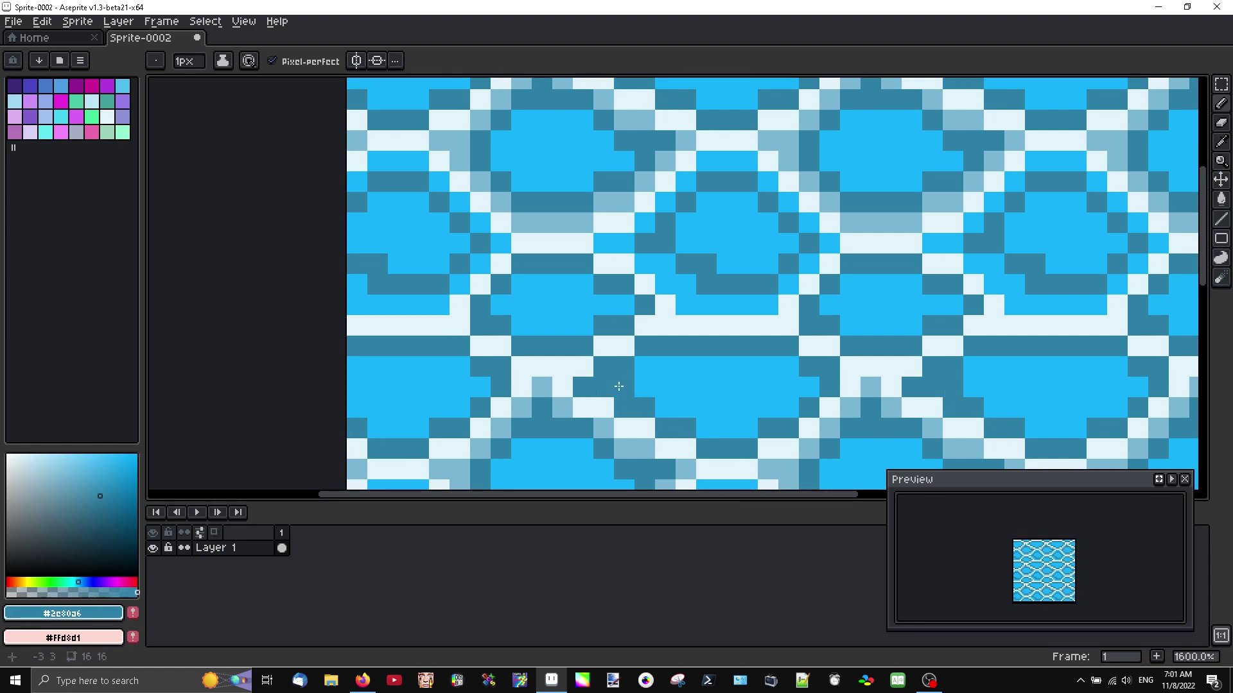
{"action": "scroll", "coordinate": [684, 389], "scroll_direction": "down", "scroll_amount": 5}
{"action": "scroll", "coordinate": [813, 362], "scroll_direction": "up", "scroll_amount": 4}
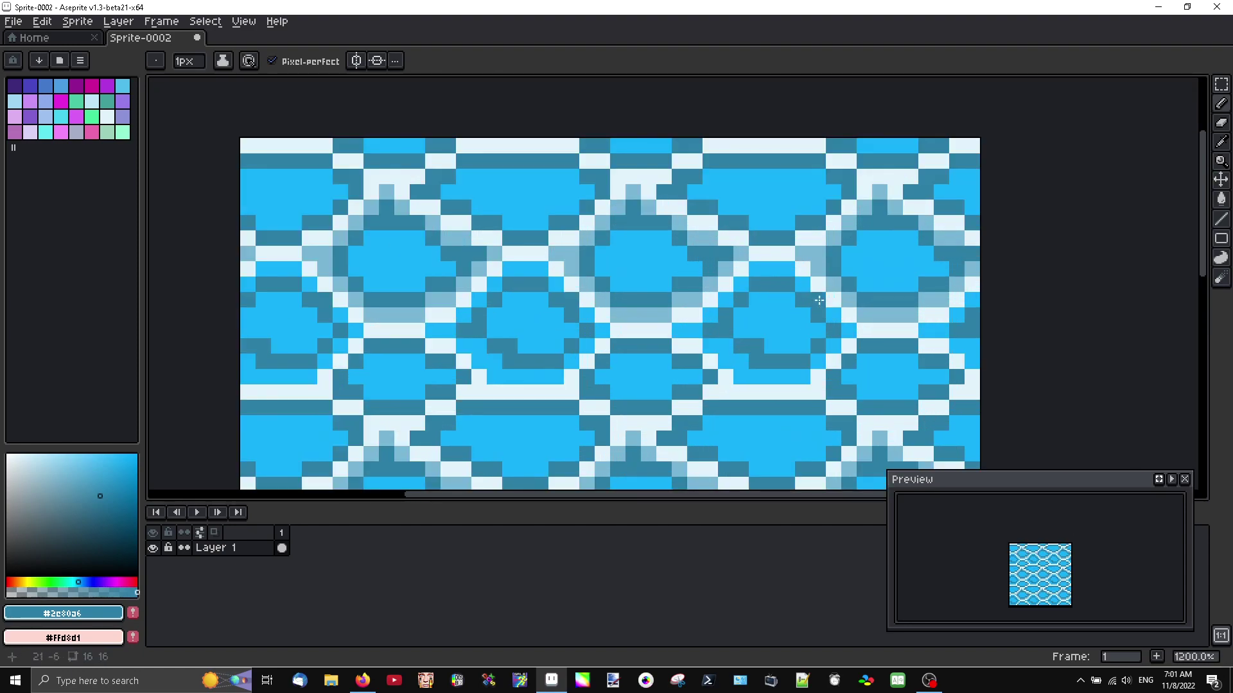
Even out the dark ring in the pentagonal cells, cleaning up its stray corner pixels with bright blue #16b1fa
{"action": "left_click", "coordinate": [533, 328], "text": "alt"}
{"action": "scroll", "coordinate": [749, 286], "scroll_direction": "down", "scroll_amount": 2}
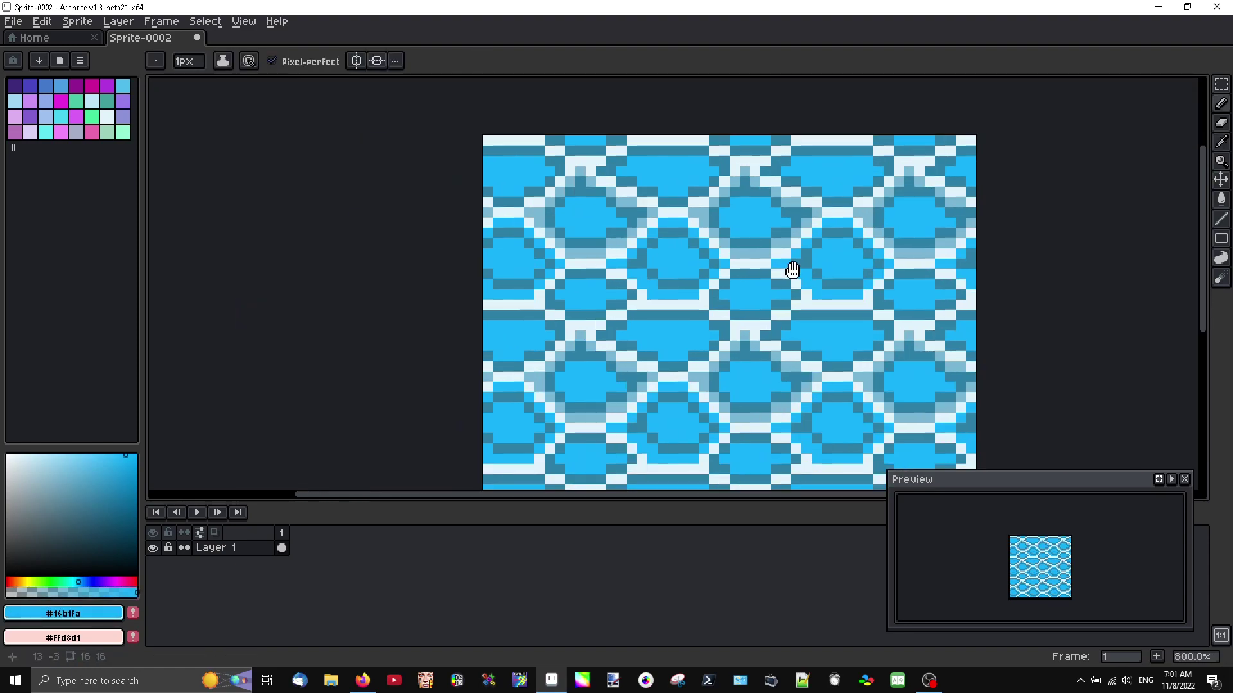
{"action": "scroll", "coordinate": [674, 303], "scroll_direction": "up", "scroll_amount": 3}
{"action": "left_click", "coordinate": [749, 278]}
{"action": "scroll", "coordinate": [746, 278], "scroll_direction": "down", "scroll_amount": 3}
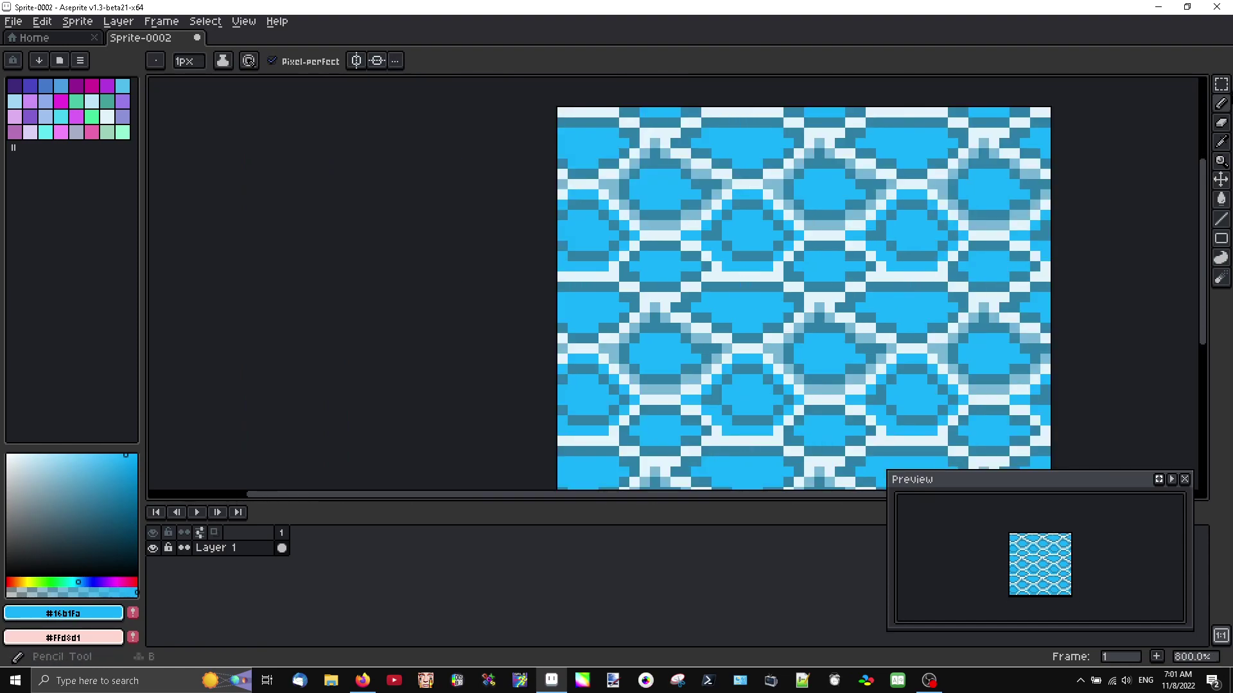
Fill the wide cells beneath the horizontal net lines with dark blue #2e80a6 using the Paint Bucket
{"action": "left_click", "coordinate": [1222, 199]}
{"action": "scroll", "coordinate": [749, 283], "scroll_direction": "up", "scroll_amount": 3}
{"action": "left_click_drag", "start_coordinate": [827, 295], "coordinate": [791, 297]}
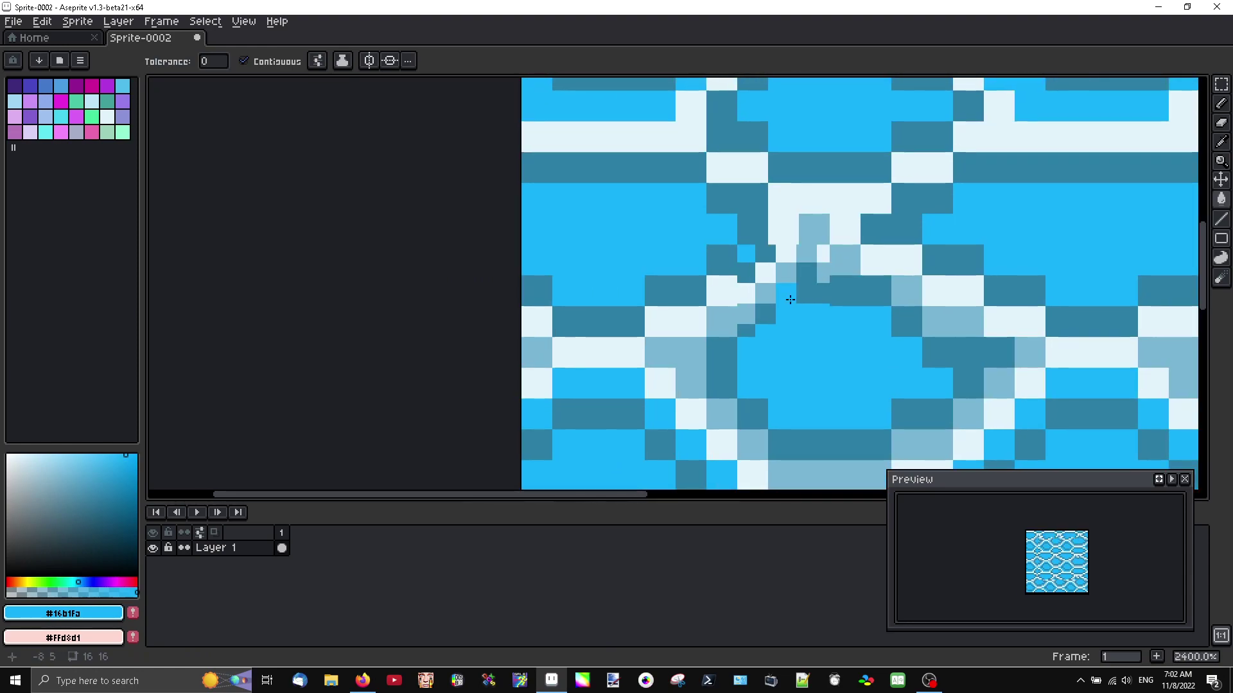
{"action": "scroll", "coordinate": [790, 297], "scroll_direction": "down", "scroll_amount": 3}
{"action": "scroll", "coordinate": [790, 270], "scroll_direction": "up", "scroll_amount": 2}
{"action": "key", "text": "g"}
{"action": "left_click", "coordinate": [806, 292]}
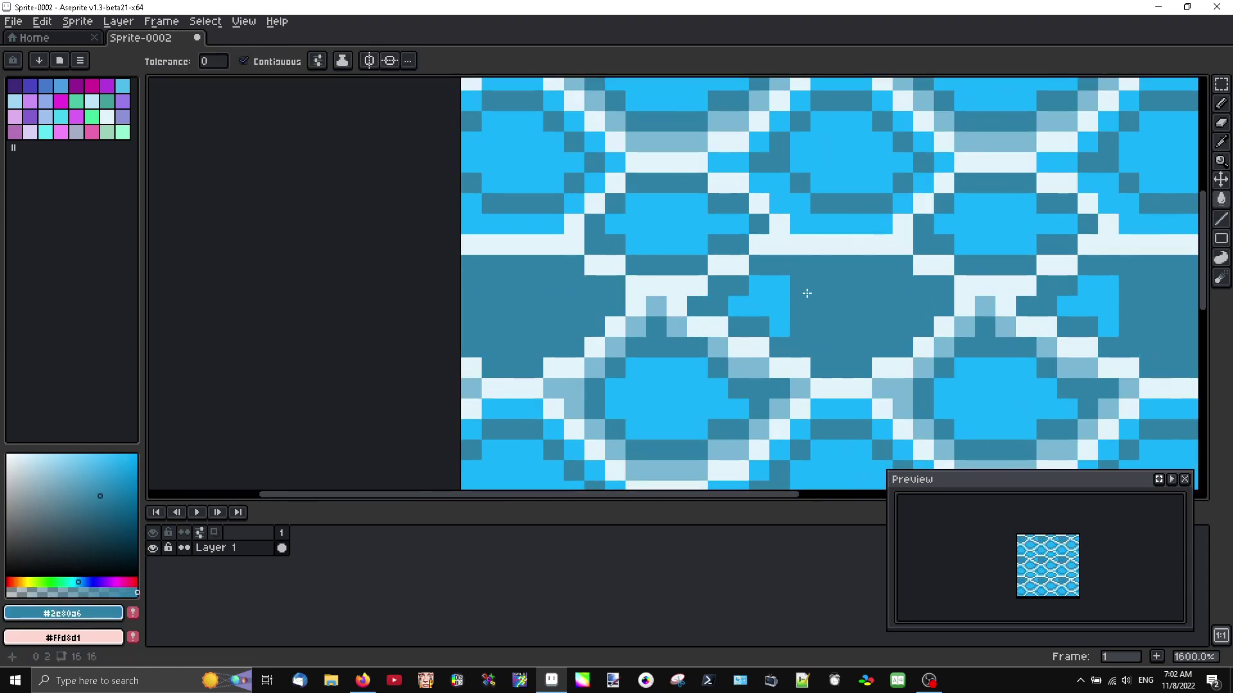
{"action": "left_click", "coordinate": [763, 292]}
Fill the centres of the hexagonal, pentagonal and diamond cells with dark blue #2e80a6
{"action": "left_click", "coordinate": [677, 220]}
{"action": "left_click", "coordinate": [798, 207]}
{"action": "left_click", "coordinate": [677, 253]}
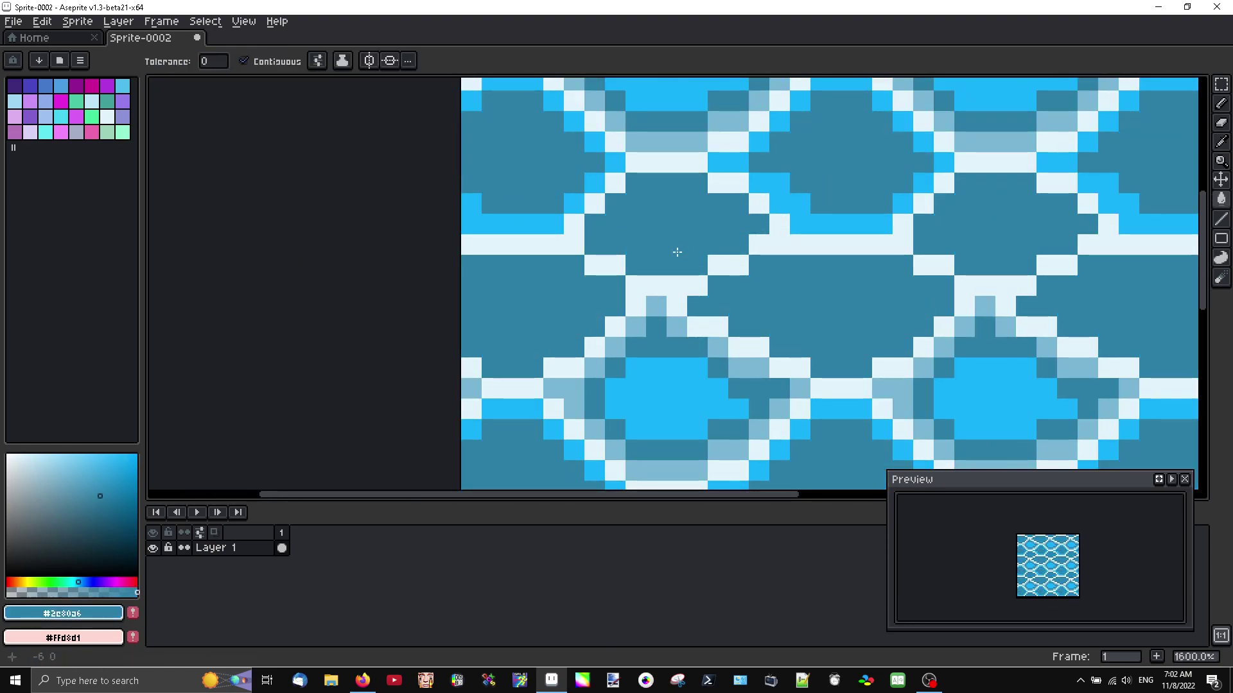
{"action": "left_click", "coordinate": [676, 371]}
{"action": "scroll", "coordinate": [738, 274], "scroll_direction": "down", "scroll_amount": 3}
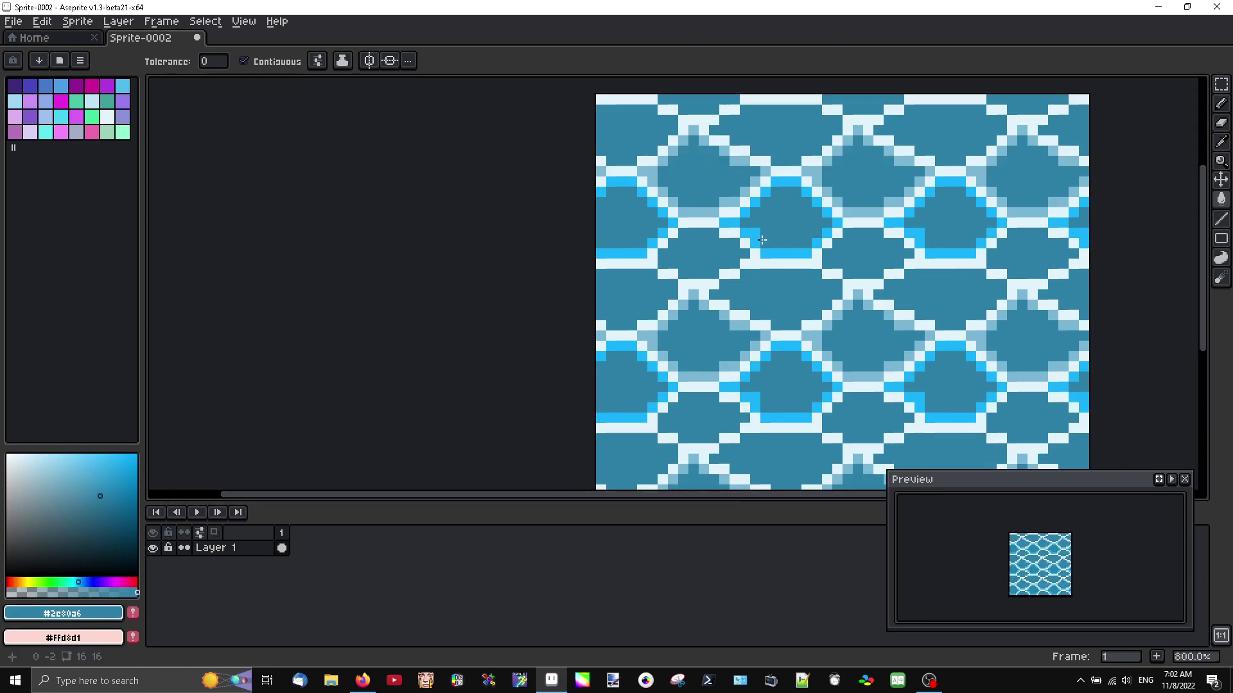
Replace the remaining bright blue fringe around the pentagonal cells with dark blue fills, undoing a misplaced fill
{"action": "left_click", "coordinate": [762, 240]}
{"action": "left_click", "coordinate": [752, 228]}
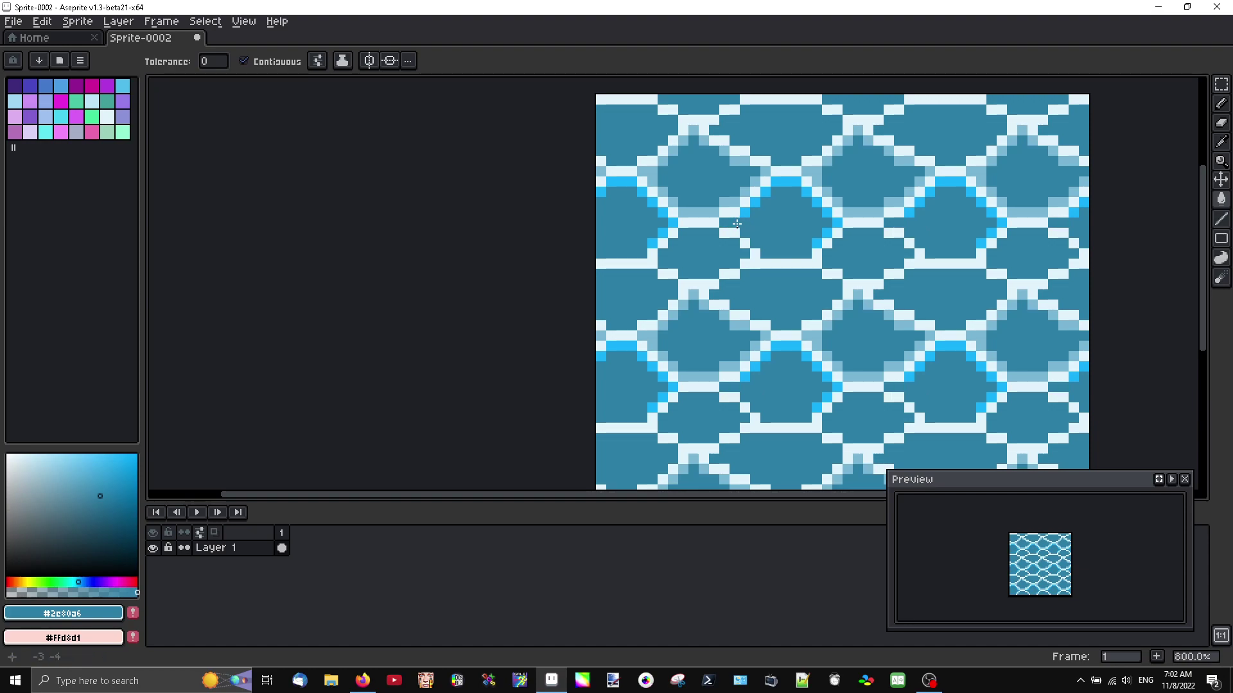
{"action": "left_click", "coordinate": [748, 198], "text": "alt"}
{"action": "left_click", "coordinate": [758, 212]}
{"action": "left_click", "coordinate": [745, 221]}
{"action": "left_click", "coordinate": [714, 262]}
{"action": "key", "text": "ctrl+z"}
{"action": "left_click", "coordinate": [843, 199]}
{"action": "left_click", "coordinate": [835, 239], "text": "alt"}
{"action": "left_click", "coordinate": [799, 227]}
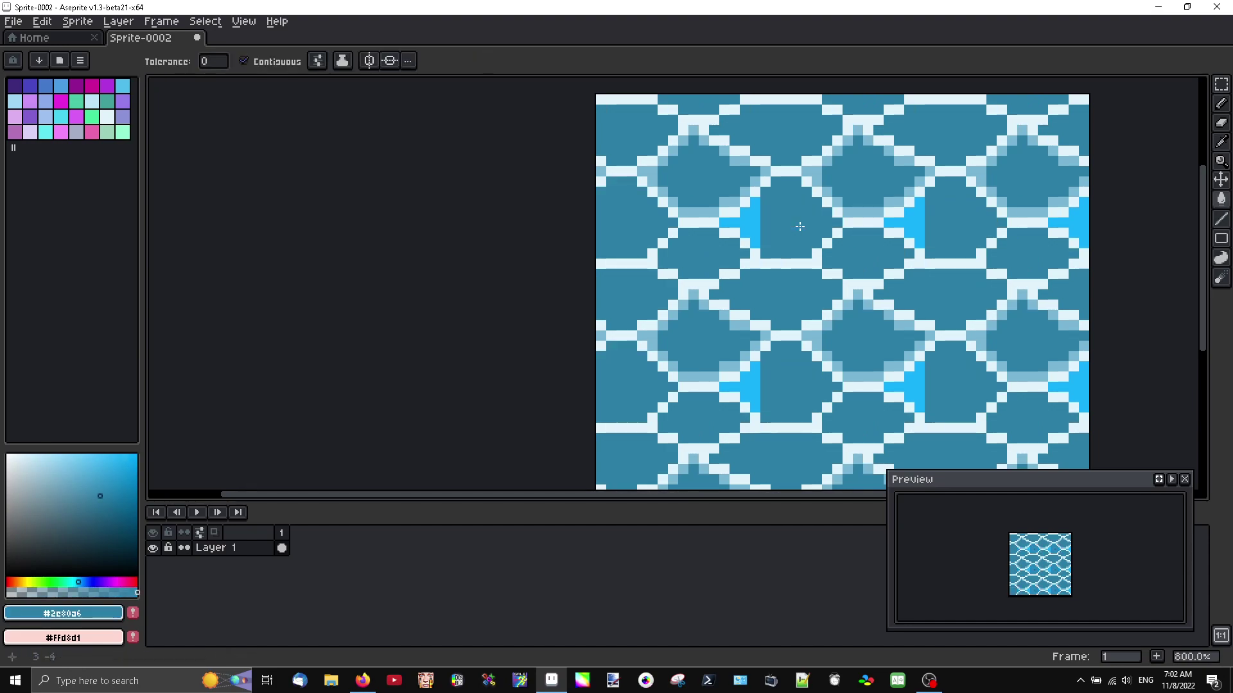
{"action": "left_click", "coordinate": [748, 220]}
Draw a light blue #78b6d4 pencil border along the inner edge of the pentagonal cells
{"action": "key", "text": "b"}
{"action": "left_click", "coordinate": [839, 202], "text": "alt"}
{"action": "scroll", "coordinate": [747, 210], "scroll_direction": "up", "scroll_amount": 2}
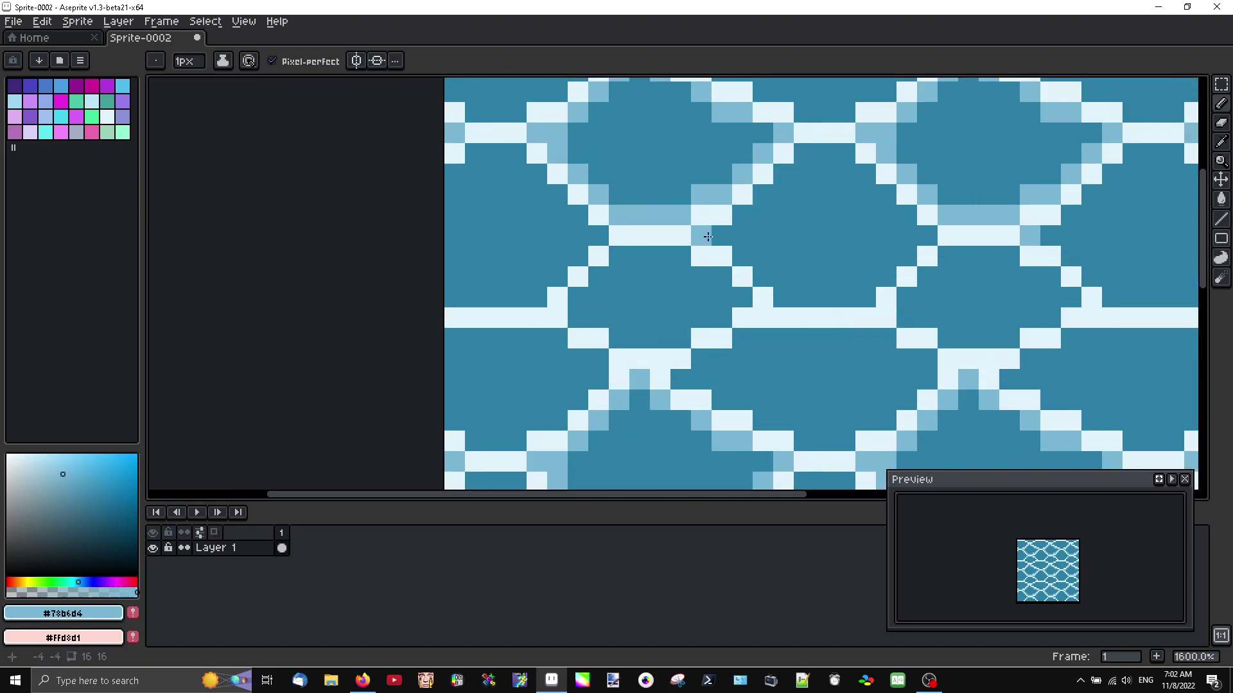
{"action": "left_click", "coordinate": [782, 216], "text": "alt"}
{"action": "left_click", "coordinate": [766, 218]}
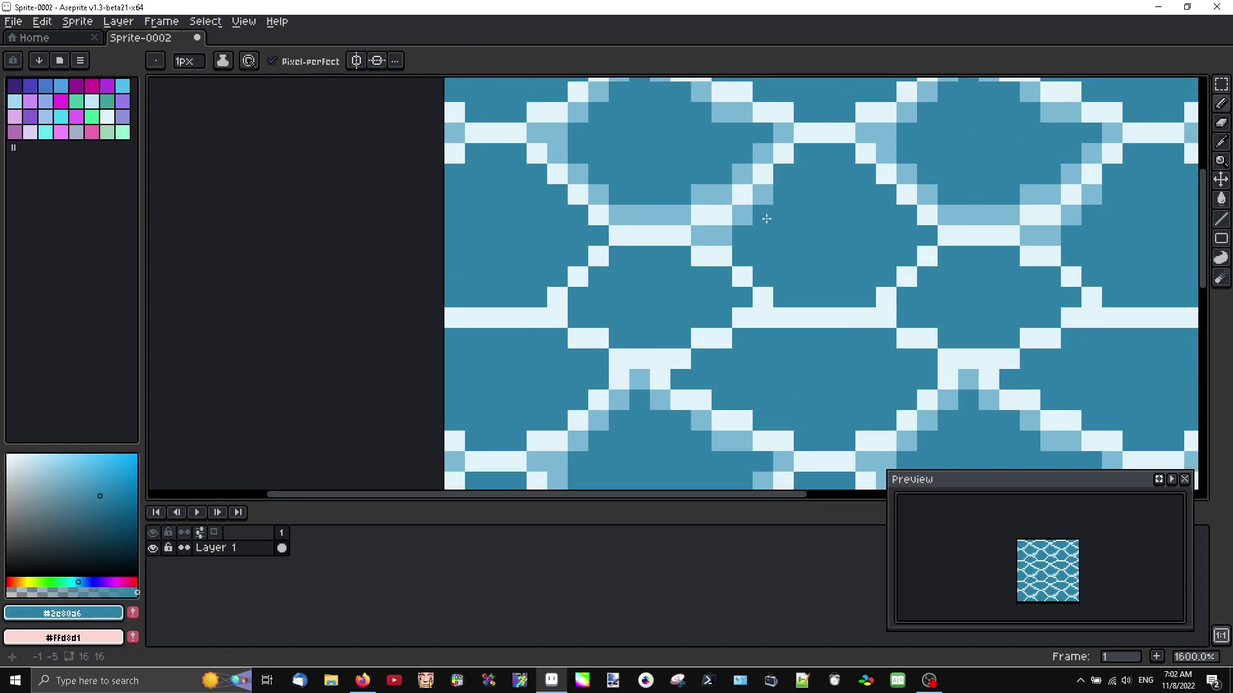
{"action": "left_click", "coordinate": [769, 192], "text": "alt"}
{"action": "left_click", "coordinate": [782, 180]}
{"action": "left_click", "coordinate": [806, 156]}
{"action": "left_click", "coordinate": [828, 157]}
{"action": "mouse_move", "coordinate": [827, 155]}
{"action": "left_mouse_down"}
{"action": "mouse_move", "coordinate": [924, 233]}
{"action": "mouse_move", "coordinate": [885, 276]}
{"action": "mouse_move", "coordinate": [845, 295]}
{"action": "mouse_move", "coordinate": [789, 295]}
{"action": "mouse_move", "coordinate": [741, 244]}
{"action": "left_mouse_up"}
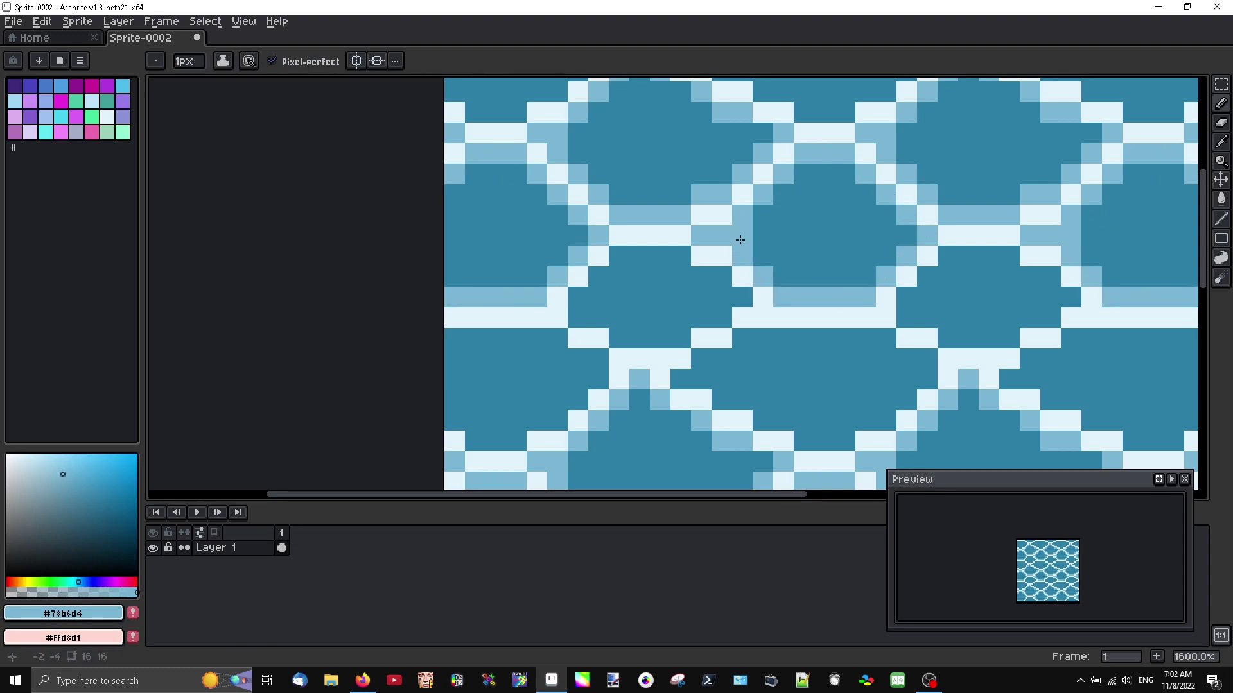
Set the editor's right-click behaviour to Pick foreground color in the preferences
{"action": "left_click", "coordinate": [49, 23]}
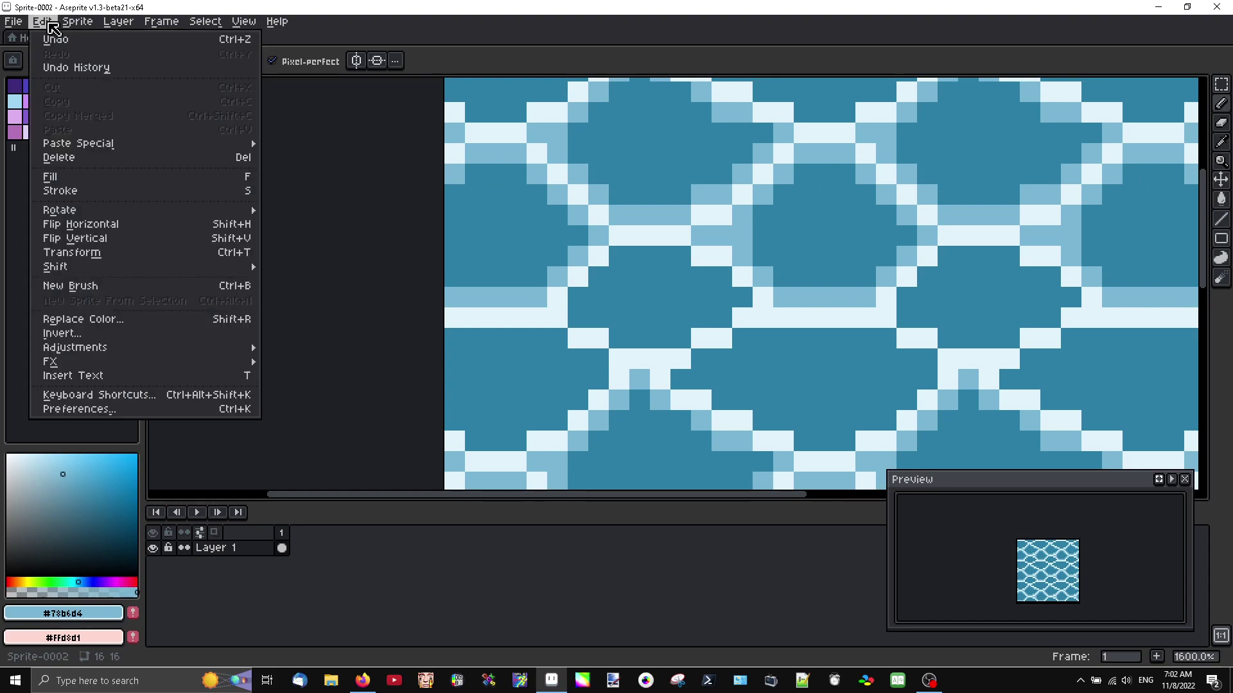
{"action": "left_click", "coordinate": [122, 411]}
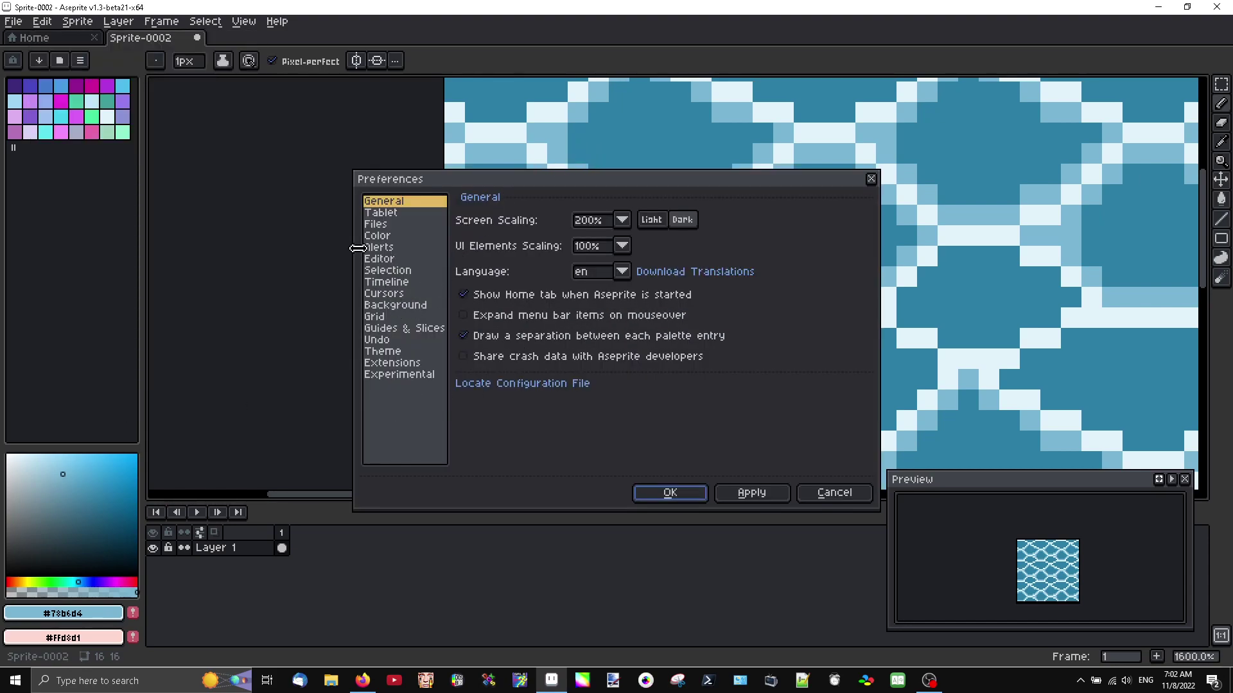
{"action": "left_click", "coordinate": [388, 216]}
{"action": "left_click", "coordinate": [386, 225]}
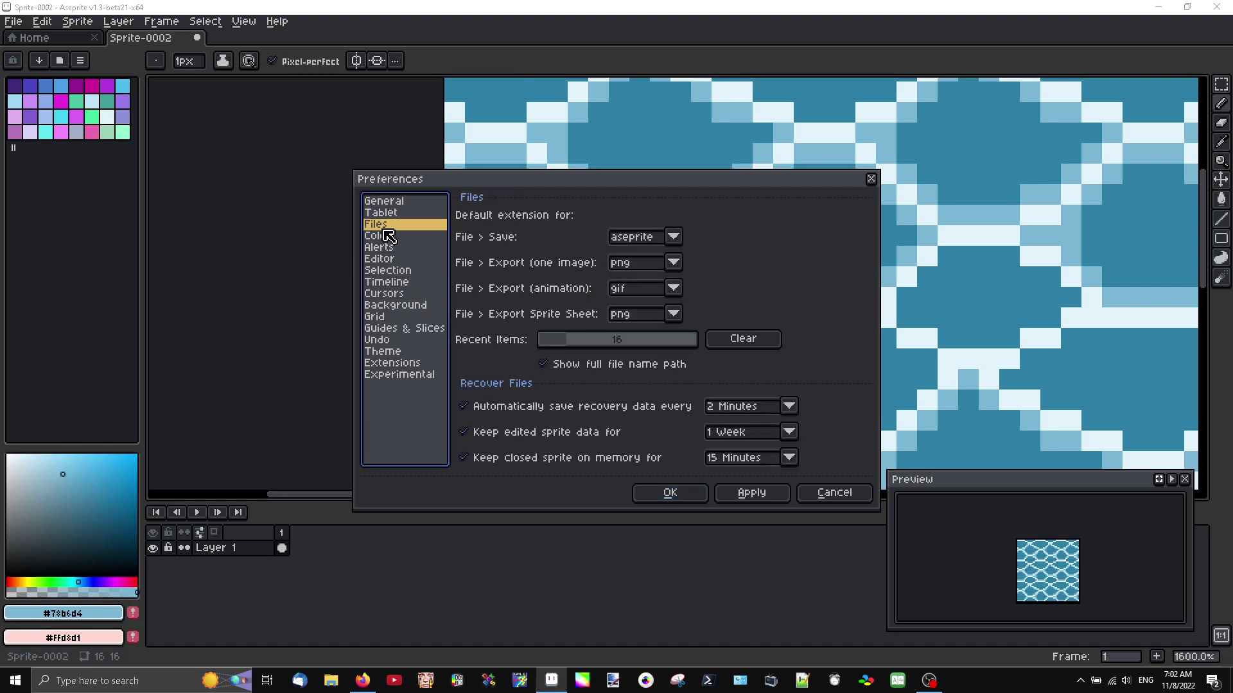
{"action": "left_click", "coordinate": [389, 238]}
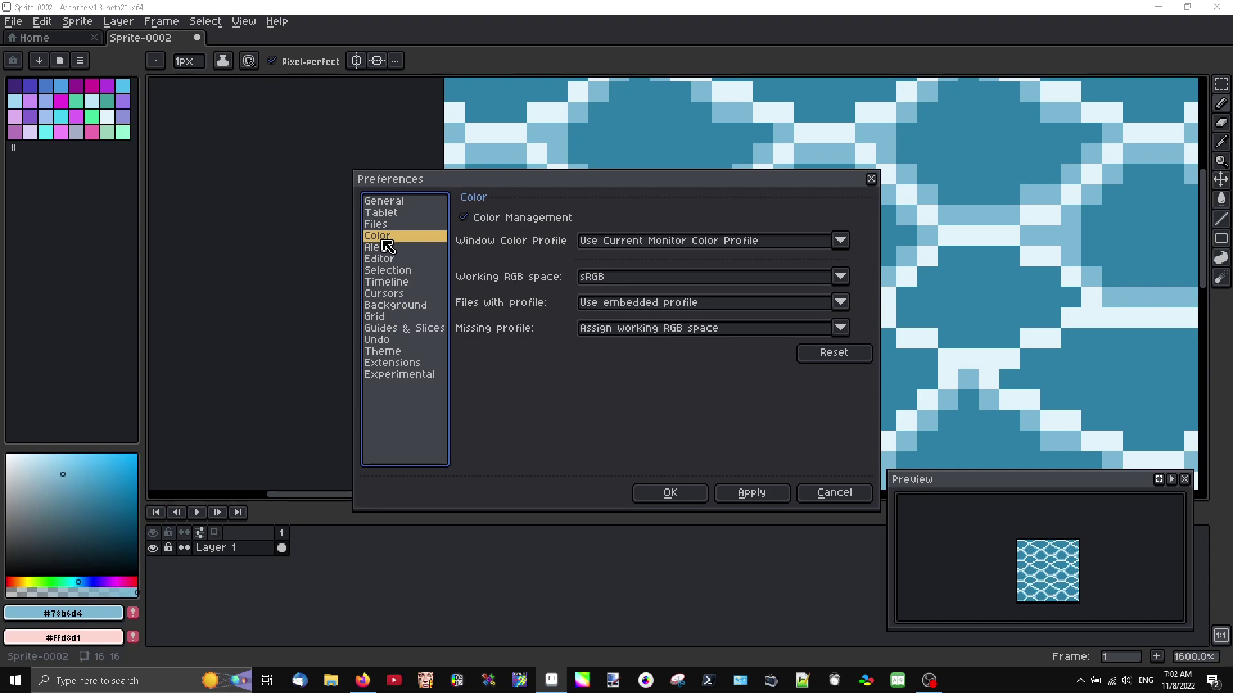
{"action": "left_click", "coordinate": [388, 248]}
{"action": "left_click", "coordinate": [389, 260]}
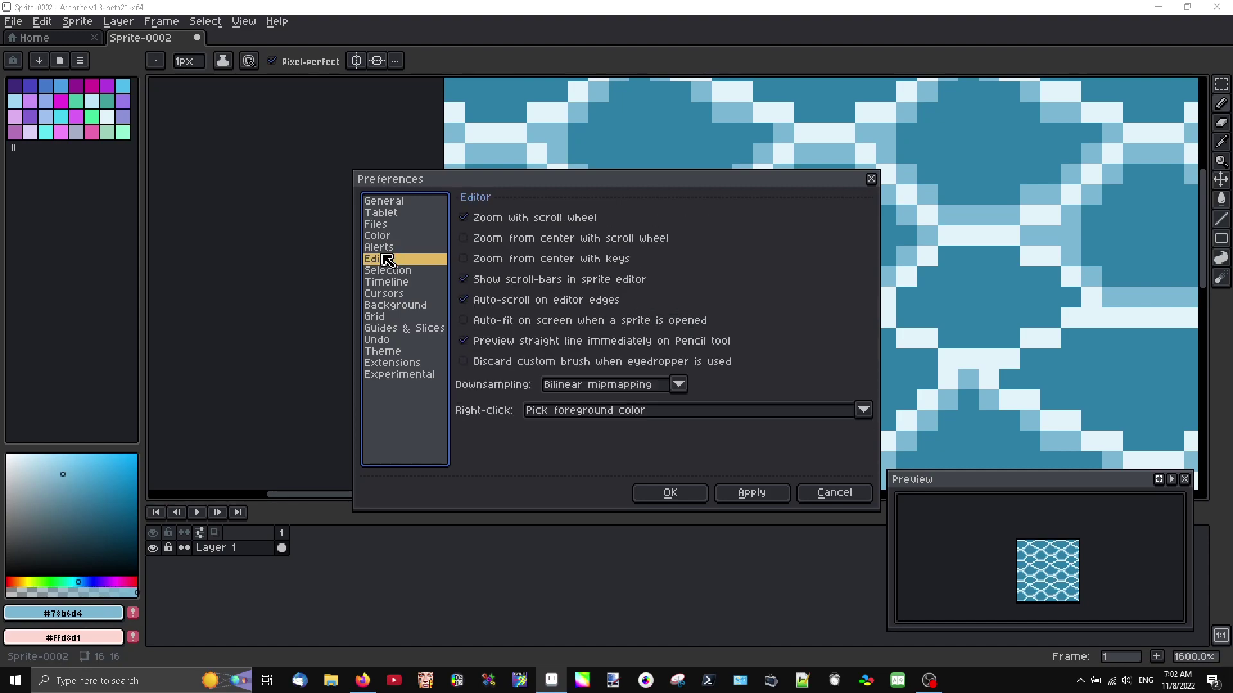
{"action": "left_click", "coordinate": [603, 414]}
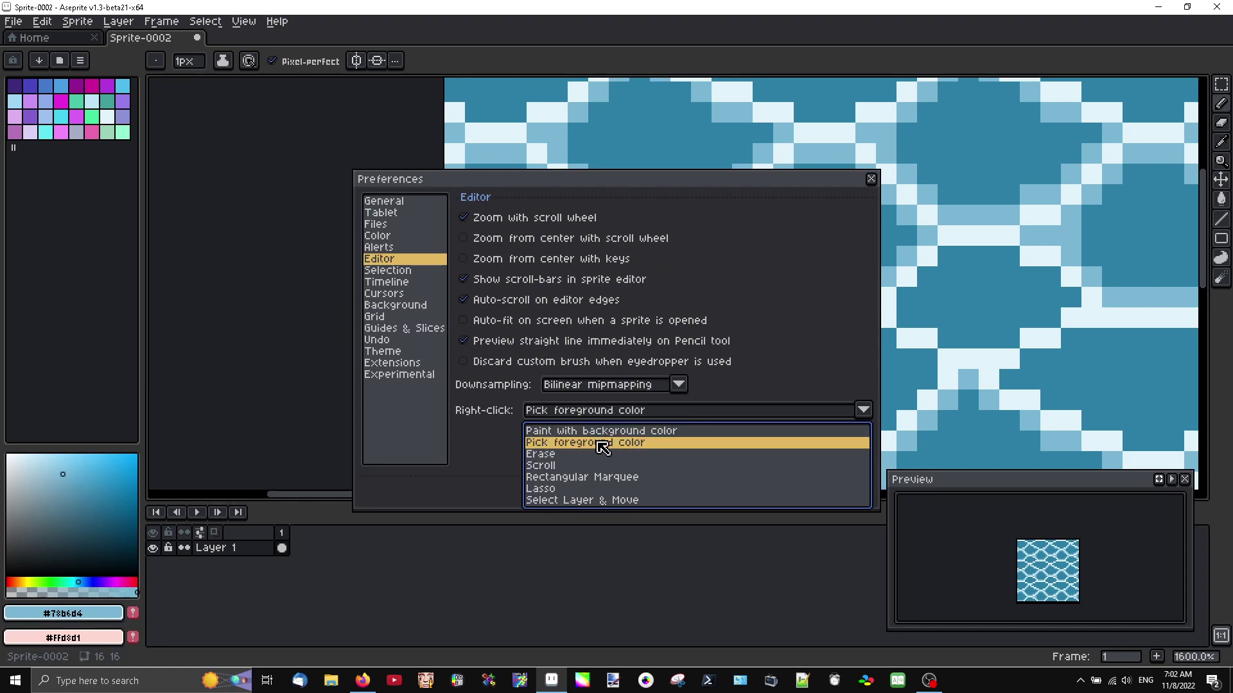
{"action": "left_click", "coordinate": [599, 443]}
{"action": "left_click", "coordinate": [669, 493]}
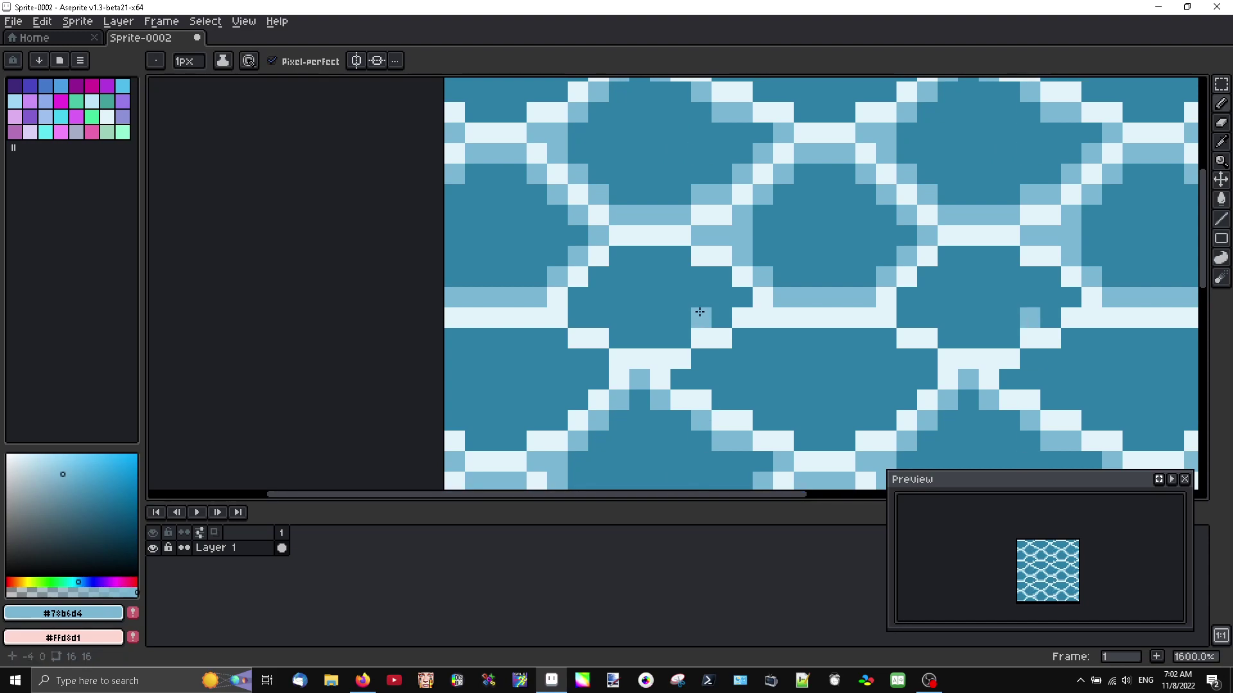
Draw a light blue #78b6d4 pencil border along the inner edge of the wide cells beneath the horizontal net lines
{"action": "scroll", "coordinate": [816, 348], "scroll_direction": "down", "scroll_amount": 2}
{"action": "scroll", "coordinate": [815, 348], "scroll_direction": "up", "scroll_amount": 2}
{"action": "mouse_move", "coordinate": [780, 337]}
{"action": "left_mouse_down"}
{"action": "mouse_move", "coordinate": [766, 337]}
{"action": "mouse_move", "coordinate": [846, 337]}
{"action": "mouse_move", "coordinate": [904, 356]}
{"action": "mouse_move", "coordinate": [870, 394]}
{"action": "mouse_move", "coordinate": [807, 411]}
{"action": "mouse_move", "coordinate": [748, 384]}
{"action": "mouse_move", "coordinate": [729, 369]}
{"action": "mouse_move", "coordinate": [734, 354]}
{"action": "left_mouse_up"}
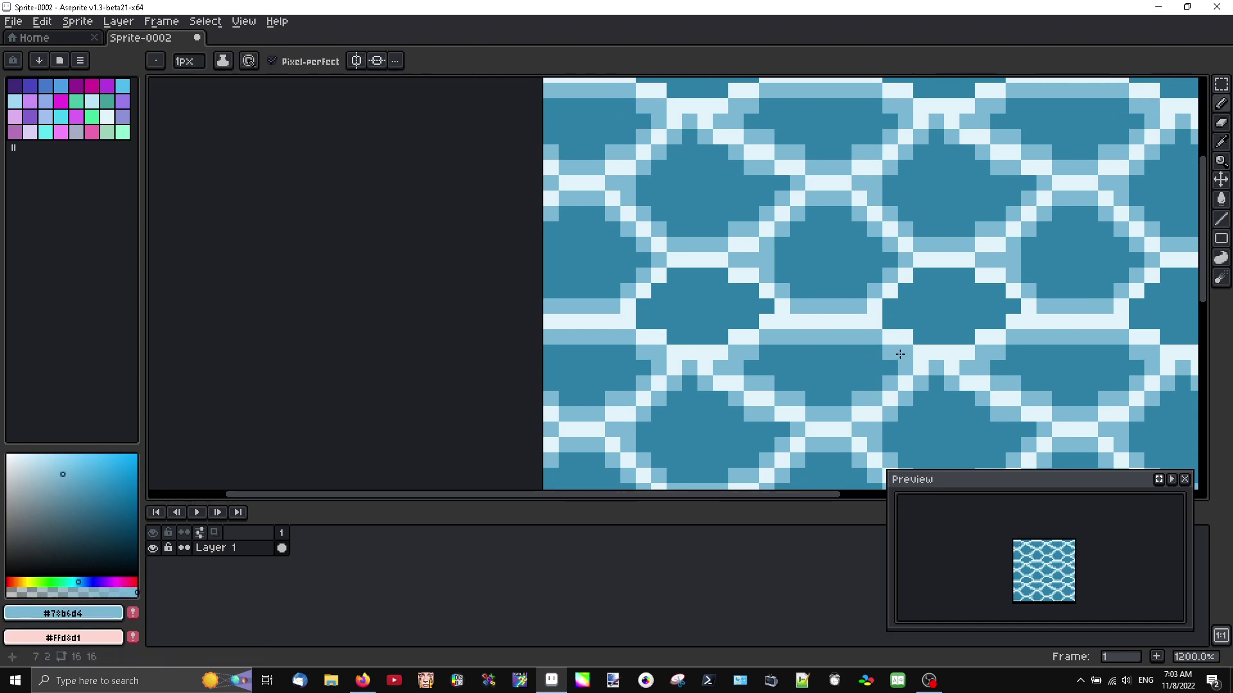
{"action": "scroll", "coordinate": [900, 355], "scroll_direction": "down", "scroll_amount": 5}
{"action": "scroll", "coordinate": [848, 328], "scroll_direction": "up", "scroll_amount": 3}
{"action": "scroll", "coordinate": [796, 299], "scroll_direction": "down", "scroll_amount": 2}
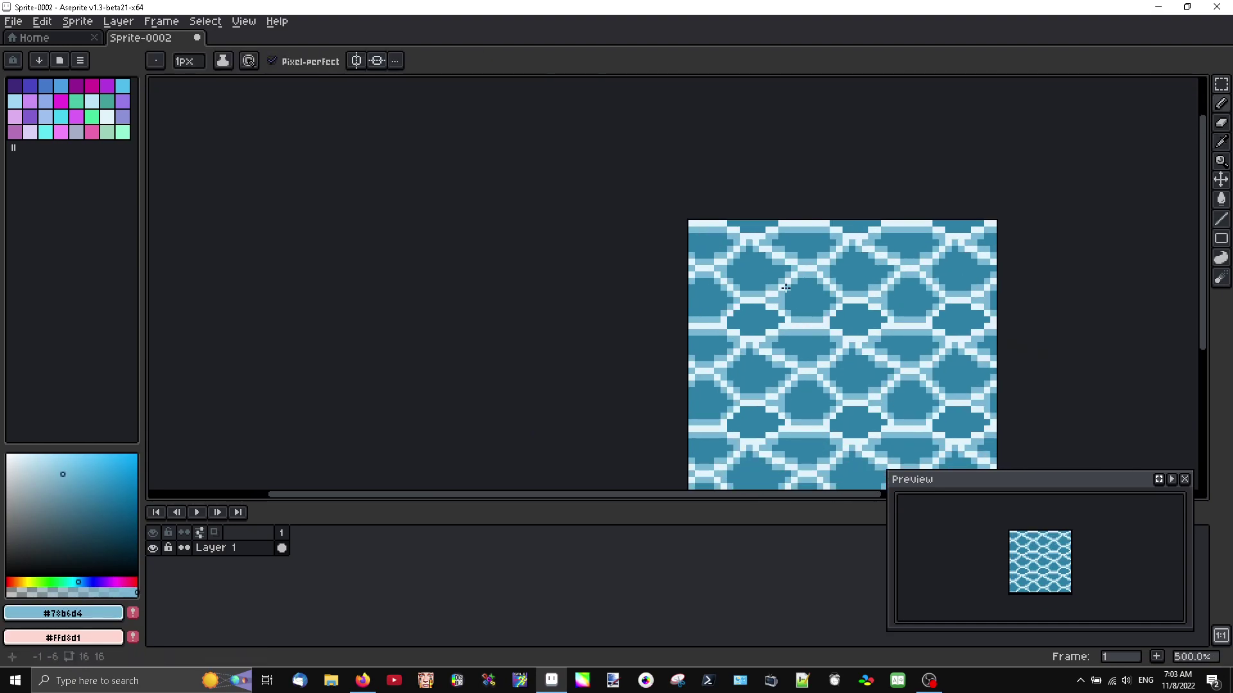
Touch up the top edge of the large diamond cells beneath the notch, completing their light blue #78b6d4 border
{"action": "scroll", "coordinate": [789, 293], "scroll_direction": "up", "scroll_amount": 3}
{"action": "left_click", "coordinate": [809, 297], "text": "alt"}
{"action": "scroll", "coordinate": [795, 343], "scroll_direction": "down", "scroll_amount": 6}
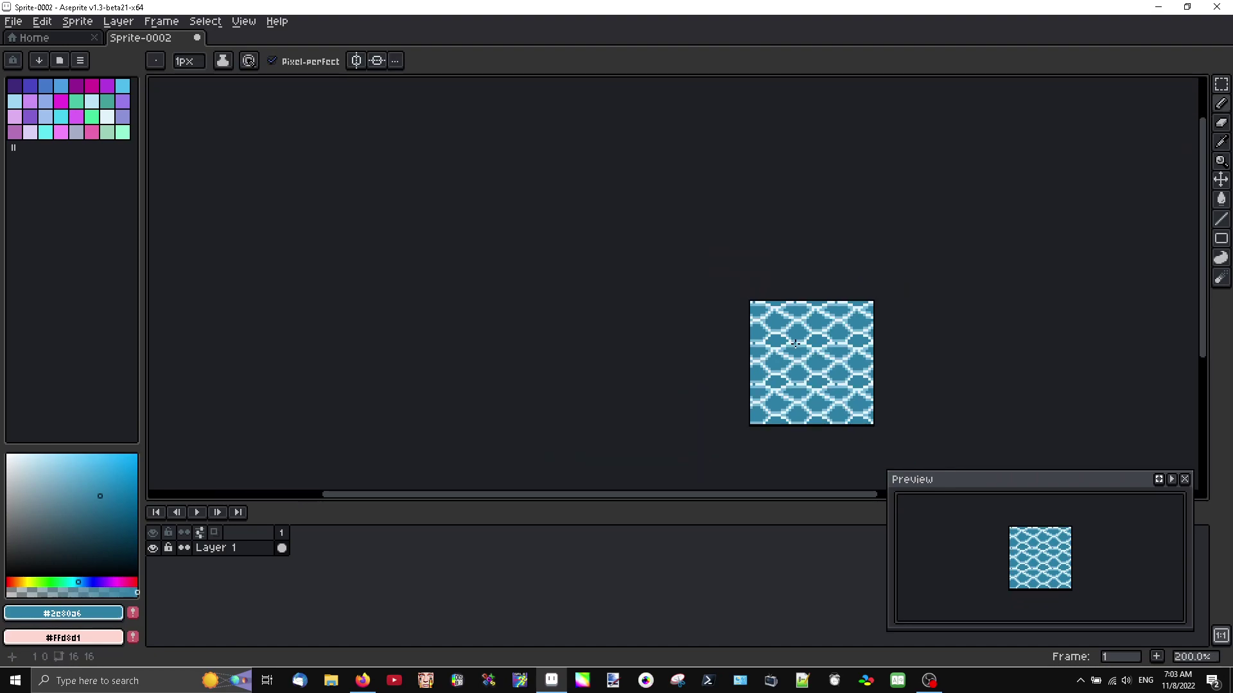
{"action": "scroll", "coordinate": [856, 332], "scroll_direction": "up", "scroll_amount": 6}
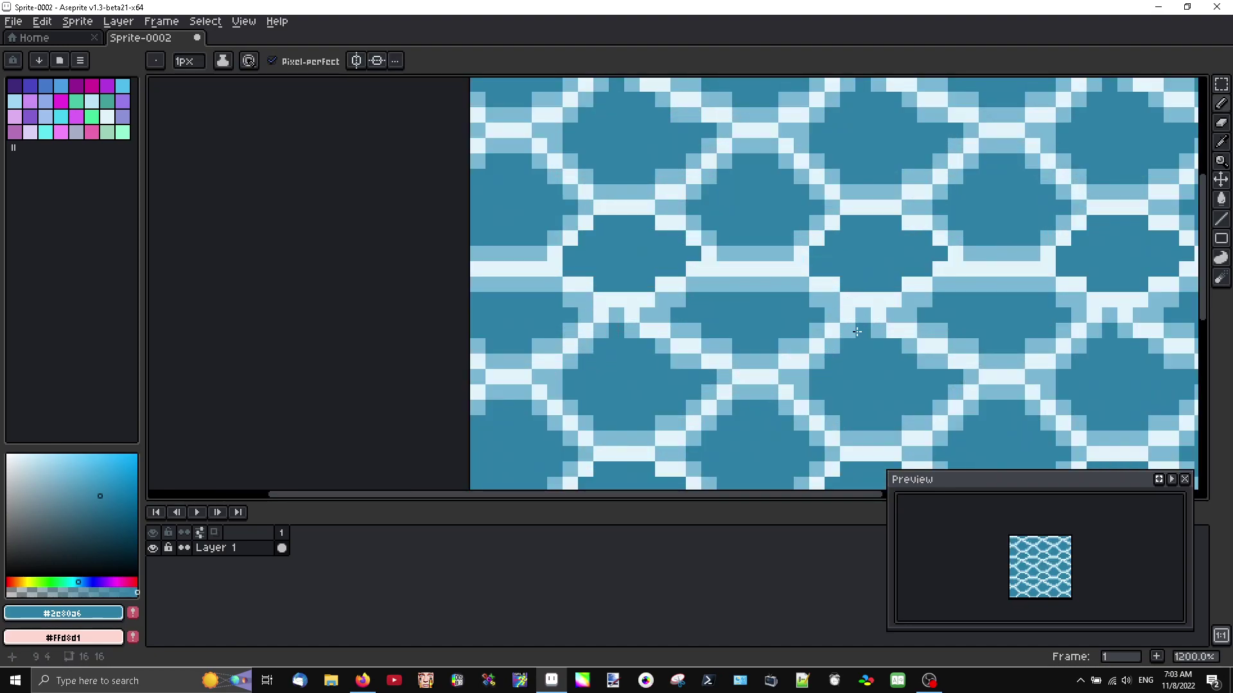
{"action": "left_click", "coordinate": [848, 331]}
{"action": "left_click", "coordinate": [861, 320], "text": "alt"}
{"action": "scroll", "coordinate": [862, 330], "scroll_direction": "down", "scroll_amount": 3}
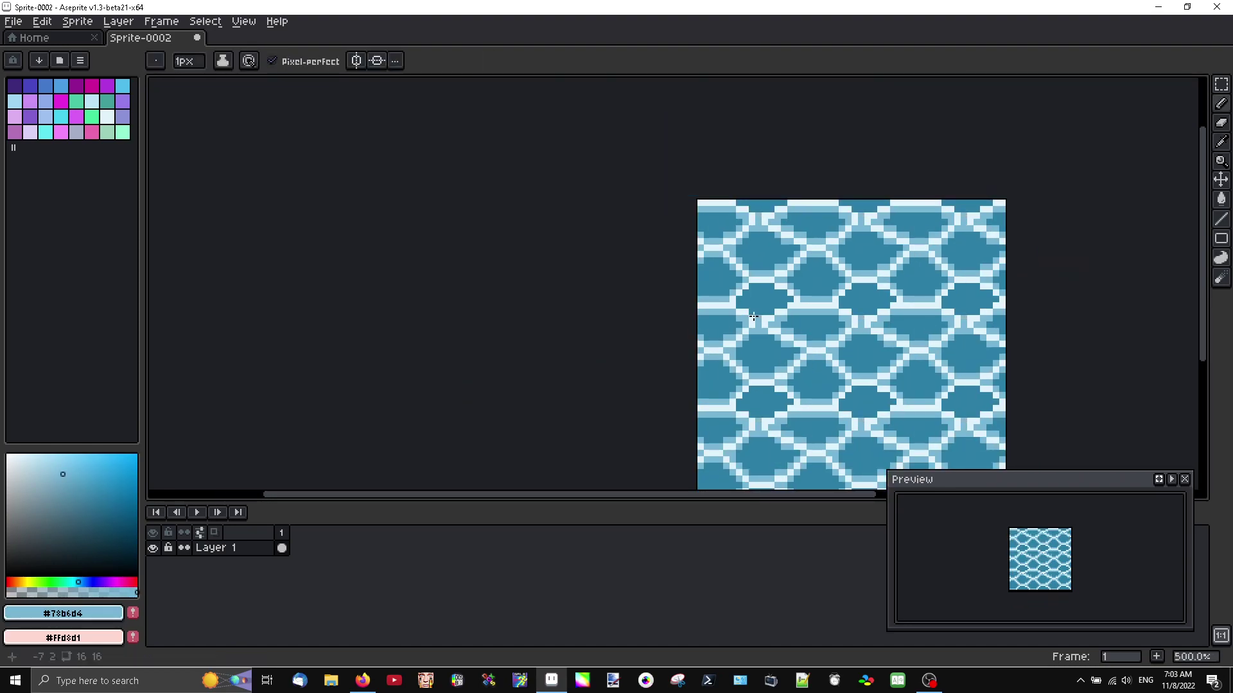
{"action": "left_click_drag", "start_coordinate": [750, 314], "coordinate": [653, 282]}
Shade the centres of the pentagonal cells with a small darker blue blot, using HSV 199, 60, 52
{"action": "left_click", "coordinate": [74, 518]}
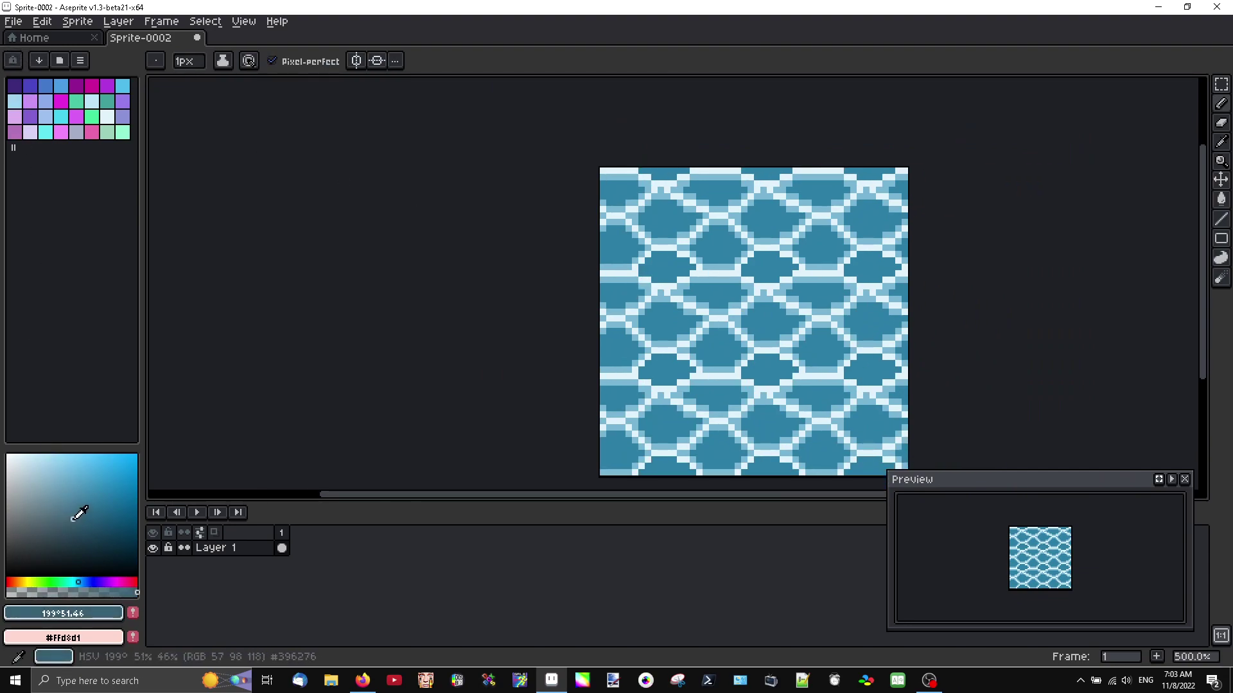
{"action": "scroll", "coordinate": [639, 291], "scroll_direction": "up", "scroll_amount": 1}
{"action": "left_click", "coordinate": [640, 292]}
{"action": "scroll", "coordinate": [639, 291], "scroll_direction": "up", "scroll_amount": 2}
{"action": "left_click_drag", "start_coordinate": [772, 414], "coordinate": [742, 360]}
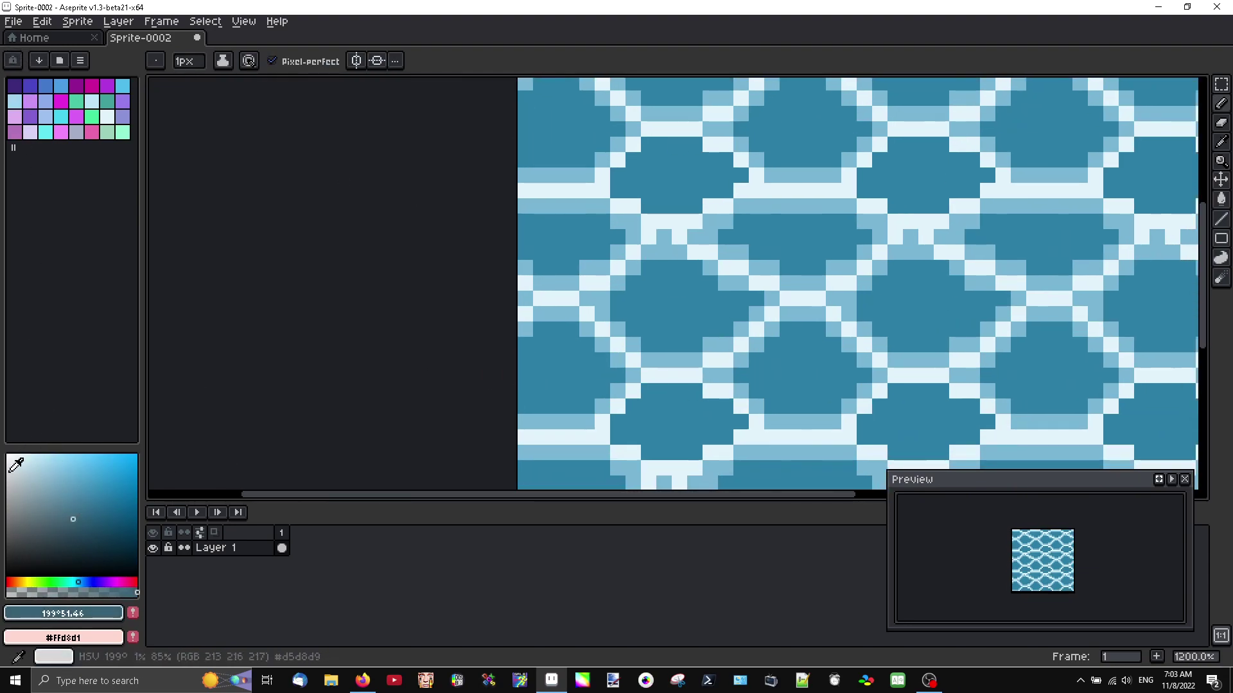
{"action": "left_click", "coordinate": [85, 511]}
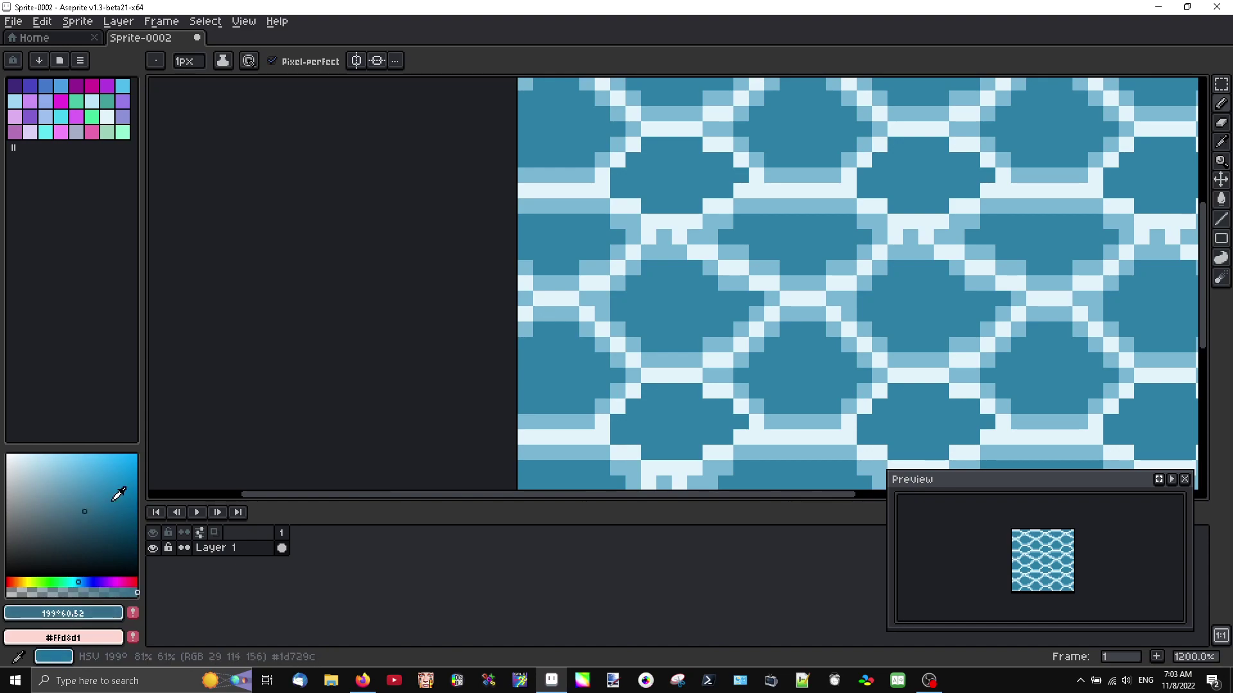
{"action": "mouse_move", "coordinate": [557, 377]}
{"action": "left_mouse_down"}
{"action": "mouse_move", "coordinate": [539, 378]}
{"action": "mouse_move", "coordinate": [571, 364]}
{"action": "left_mouse_up"}
{"action": "key", "text": "ctrl+z"}
{"action": "left_click", "coordinate": [552, 361]}
{"action": "left_click", "coordinate": [542, 365]}
{"action": "scroll", "coordinate": [556, 374], "scroll_direction": "down", "scroll_amount": 1}
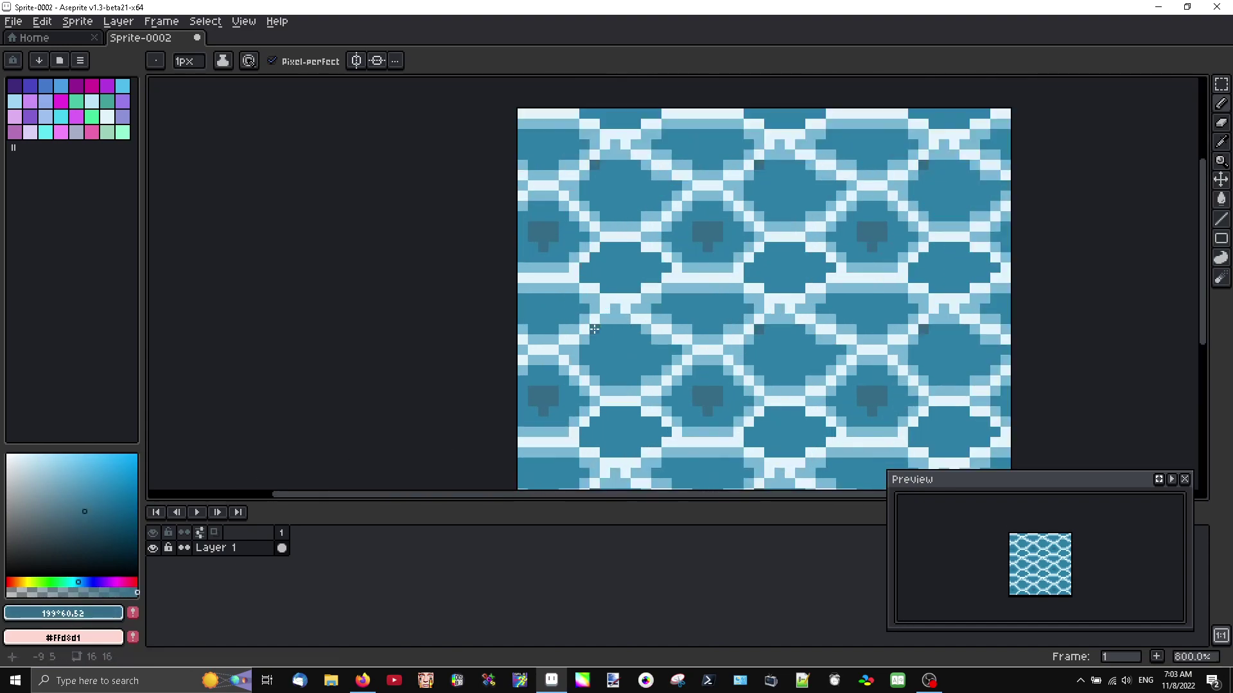
Draw a darker blue blot in the centre of the large diamond cells
{"action": "scroll", "coordinate": [610, 358], "scroll_direction": "up", "scroll_amount": 1}
{"action": "left_click", "coordinate": [611, 360]}
{"action": "left_click_drag", "start_coordinate": [610, 375], "coordinate": [656, 375]}
{"action": "left_click", "coordinate": [635, 384]}
{"action": "left_click", "coordinate": [644, 359]}
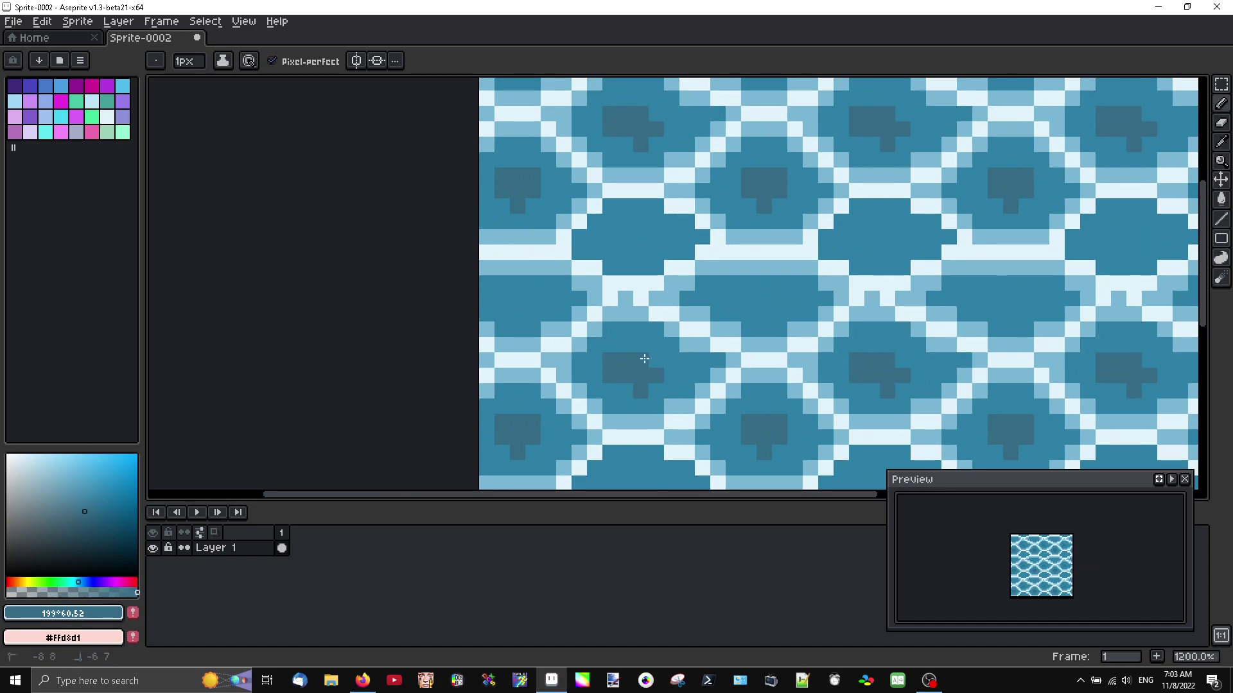
Turn off Pixel-perfect and reshape the dark blot in the large diamond cells into a symmetrical cross
{"action": "left_click", "coordinate": [292, 60]}
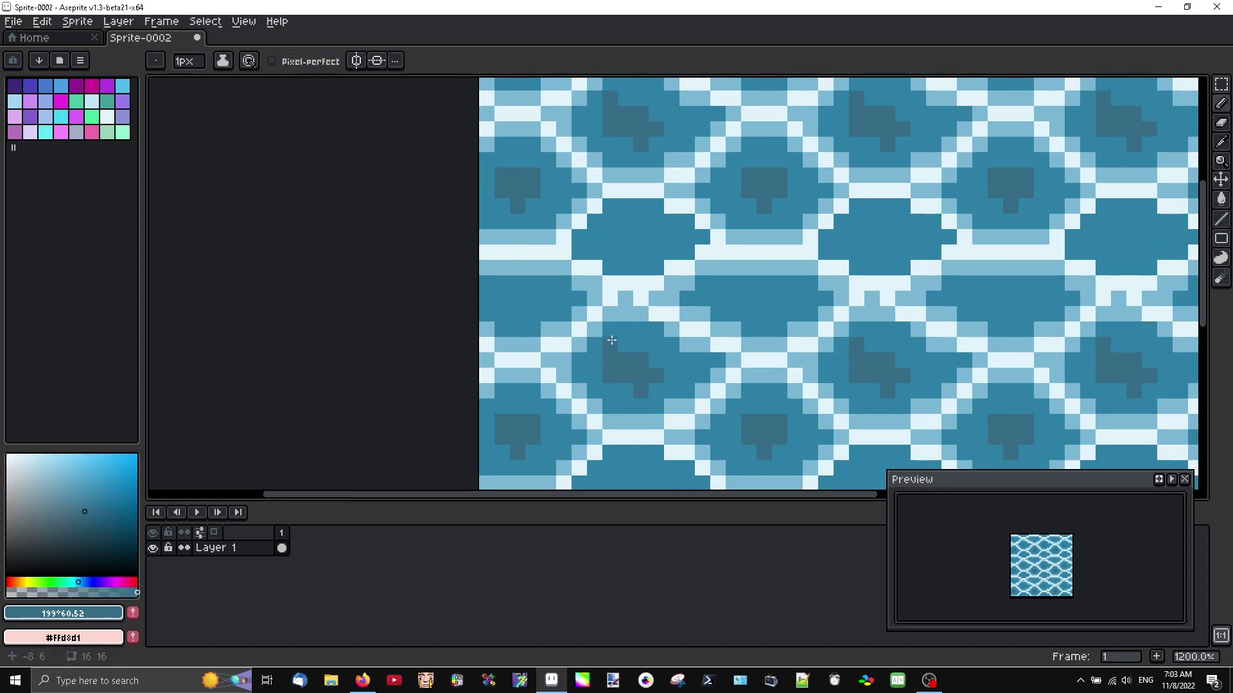
{"action": "left_click", "coordinate": [611, 345], "text": "alt"}
{"action": "left_click", "coordinate": [611, 360]}
{"action": "left_click", "coordinate": [637, 389]}
{"action": "left_click", "coordinate": [630, 366], "text": "alt"}
{"action": "left_click_drag", "start_coordinate": [629, 387], "coordinate": [643, 387]}
Add short horizontal bars of darker blue #356c86 in the centres of the wide cells and small hexagonal cells
{"action": "scroll", "coordinate": [643, 382], "scroll_direction": "down", "scroll_amount": 3}
{"action": "scroll", "coordinate": [676, 342], "scroll_direction": "up", "scroll_amount": 5}
{"action": "left_click", "coordinate": [725, 357]}
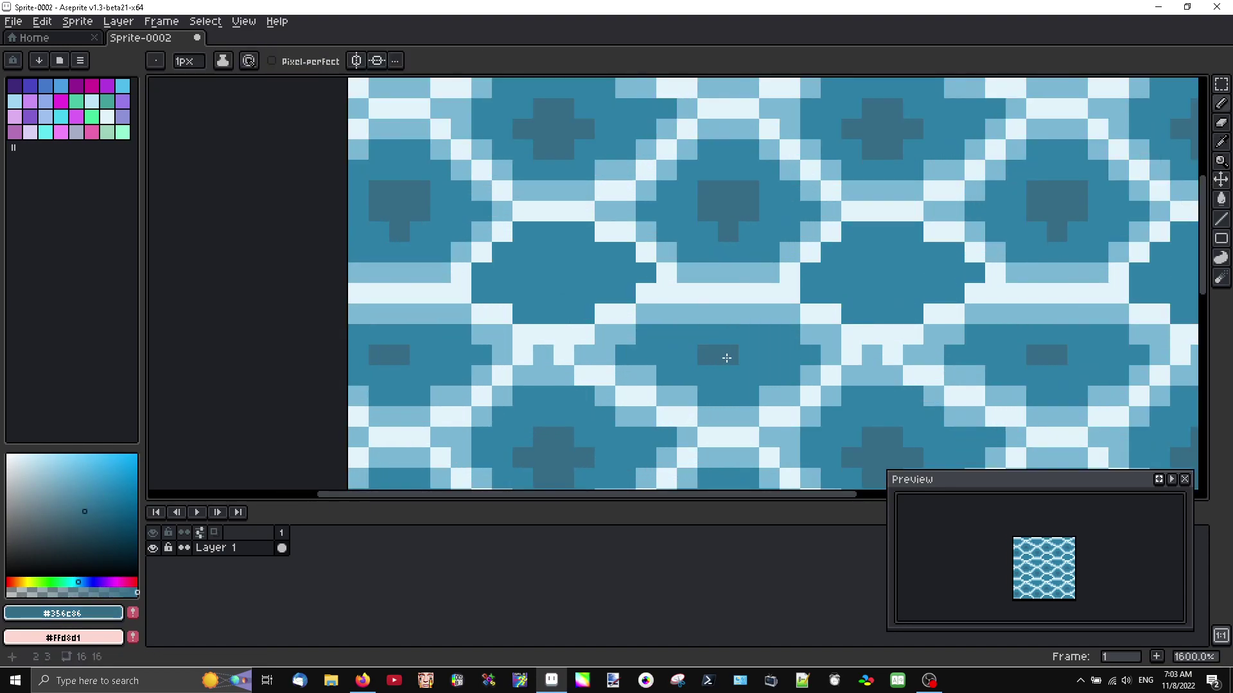
{"action": "left_click_drag", "start_coordinate": [563, 274], "coordinate": [546, 274]}
{"action": "left_click", "coordinate": [583, 275]}
Draw a light blue #78b6d4 border along the inner edge of the small hexagonal cells
{"action": "left_click", "coordinate": [686, 271], "text": "alt"}
{"action": "mouse_move", "coordinate": [523, 232]}
{"action": "left_mouse_down"}
{"action": "mouse_move", "coordinate": [582, 231]}
{"action": "mouse_move", "coordinate": [614, 255]}
{"action": "mouse_move", "coordinate": [583, 311]}
{"action": "mouse_move", "coordinate": [538, 312]}
{"action": "mouse_move", "coordinate": [482, 284]}
{"action": "mouse_move", "coordinate": [502, 254]}
{"action": "left_mouse_up"}
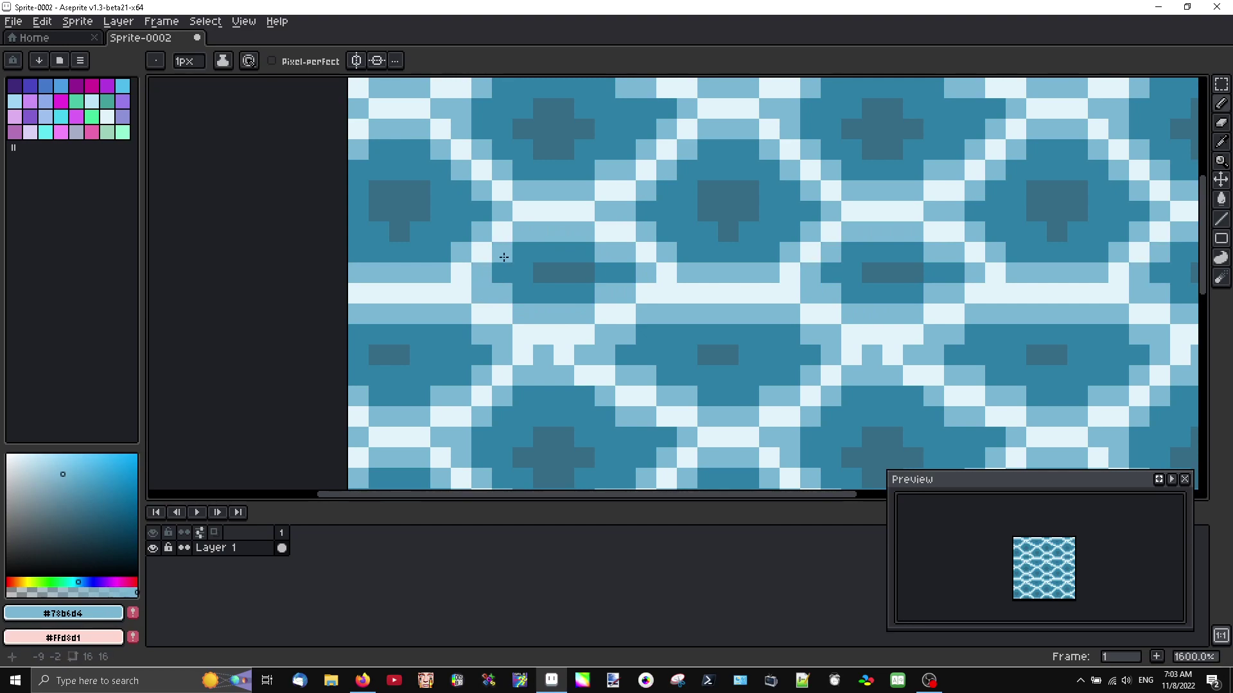
{"action": "scroll", "coordinate": [502, 254], "scroll_direction": "down", "scroll_amount": 5}
{"action": "scroll", "coordinate": [580, 296], "scroll_direction": "up", "scroll_amount": 4}
{"action": "left_click_drag", "start_coordinate": [580, 296], "coordinate": [839, 227]}
{"action": "scroll", "coordinate": [838, 227], "scroll_direction": "up", "scroll_amount": 1}
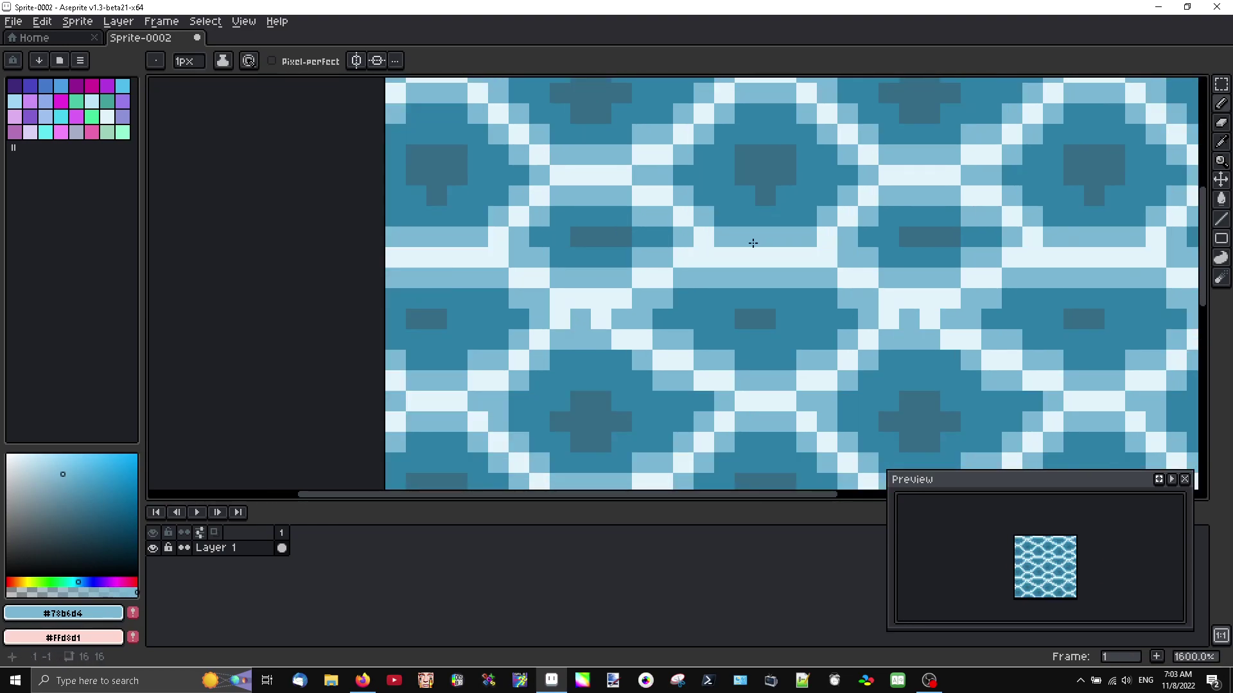
{"action": "scroll", "coordinate": [617, 258], "scroll_direction": "down", "scroll_amount": 1}
{"action": "left_click_drag", "start_coordinate": [672, 279], "coordinate": [740, 290]}
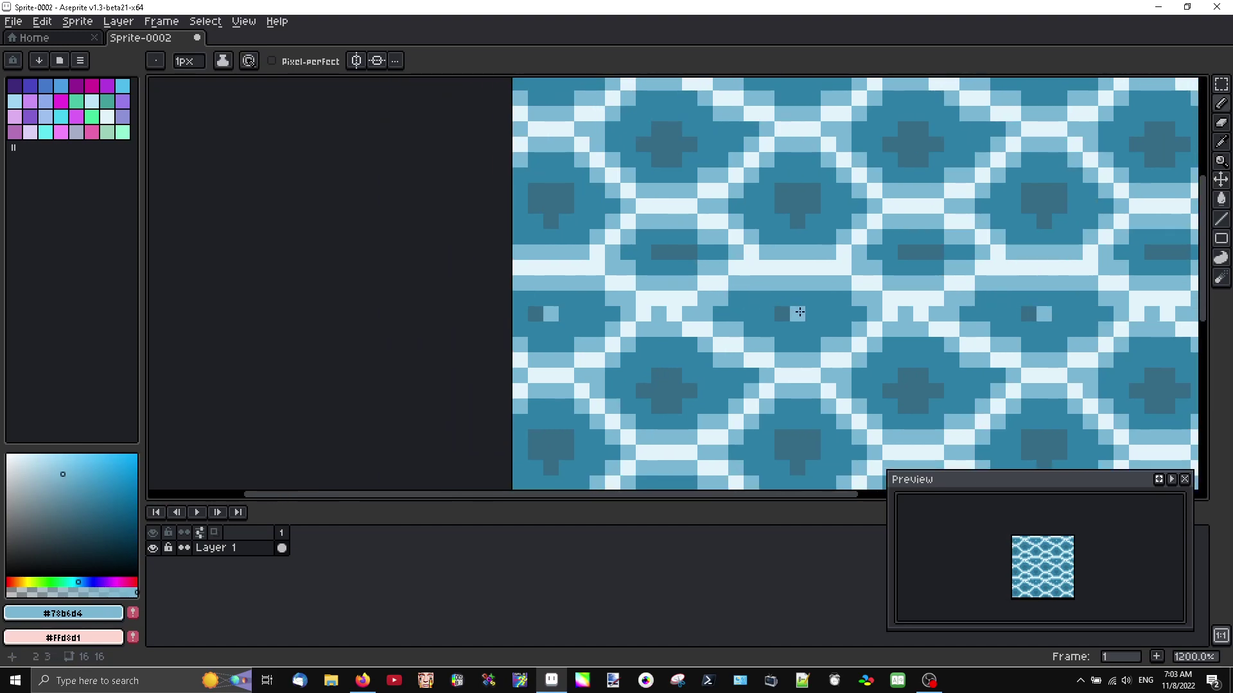
{"action": "left_click", "coordinate": [795, 314], "text": "alt"}
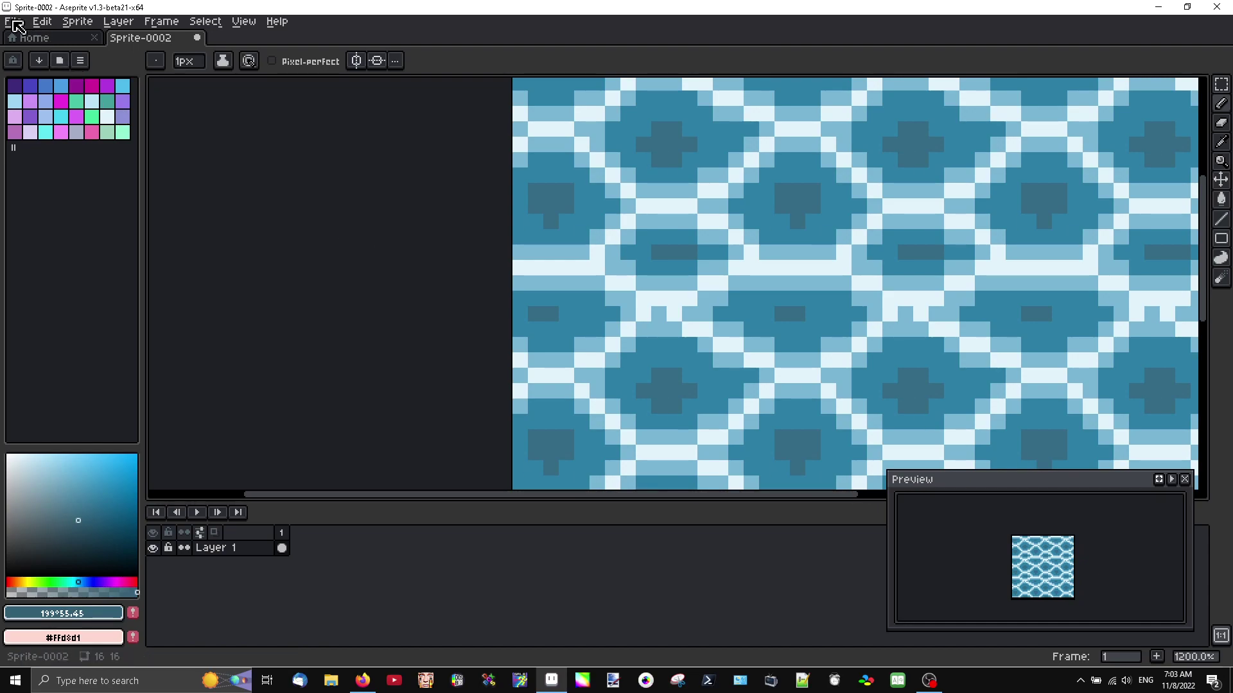
Replace the cell colour #2e80a6 across the sprite with a greyer blue, HSV 199, 51, 66
{"action": "left_click", "coordinate": [42, 21]}
{"action": "left_click", "coordinate": [137, 319]}
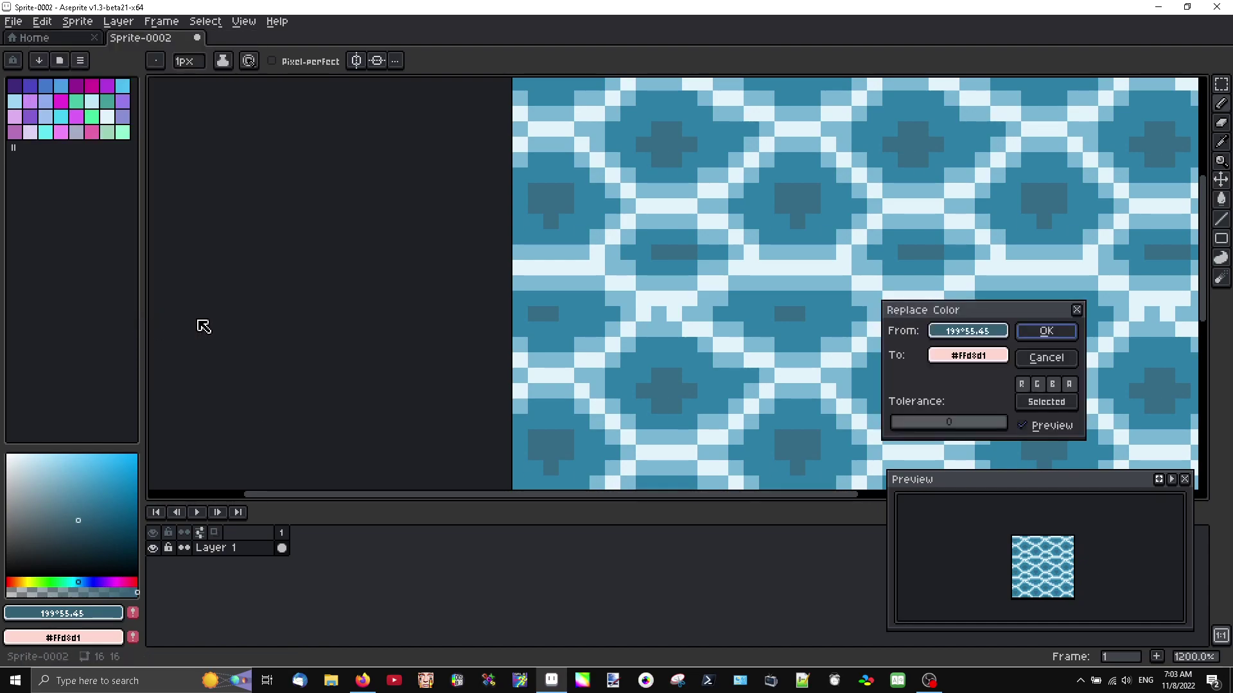
{"action": "left_click", "coordinate": [830, 312]}
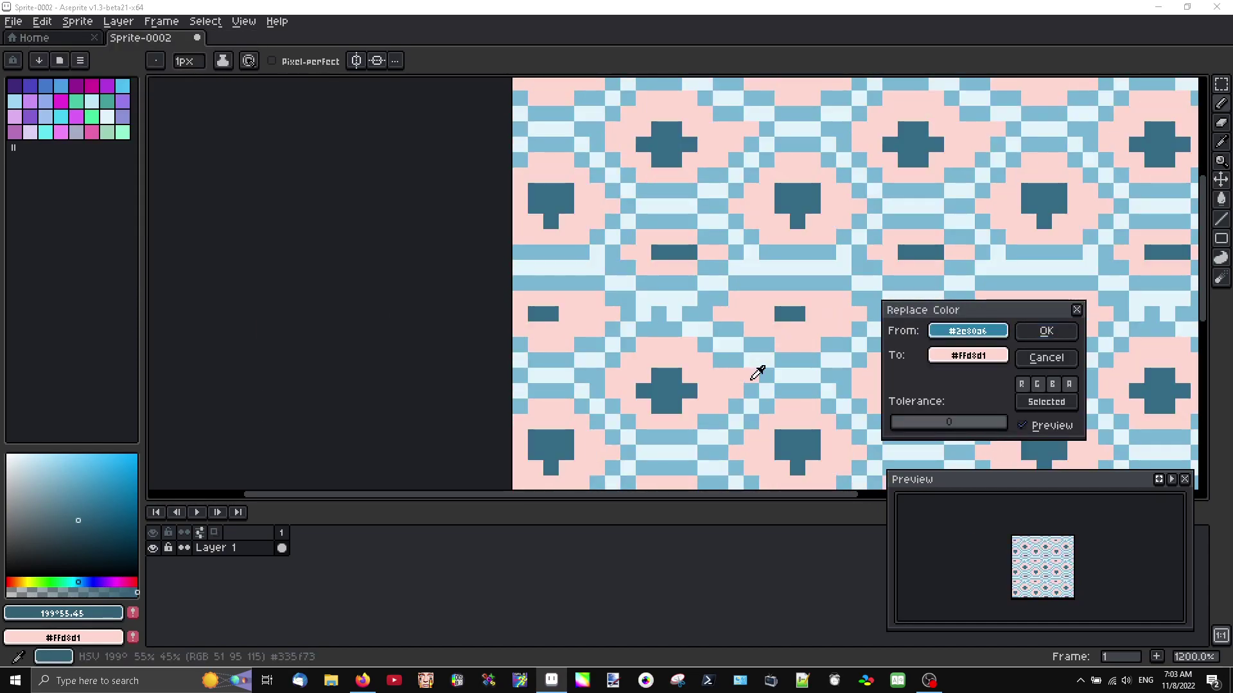
{"action": "left_click", "coordinate": [794, 365]}
{"action": "left_click", "coordinate": [827, 324]}
{"action": "left_click_drag", "start_coordinate": [952, 358], "coordinate": [78, 491]}
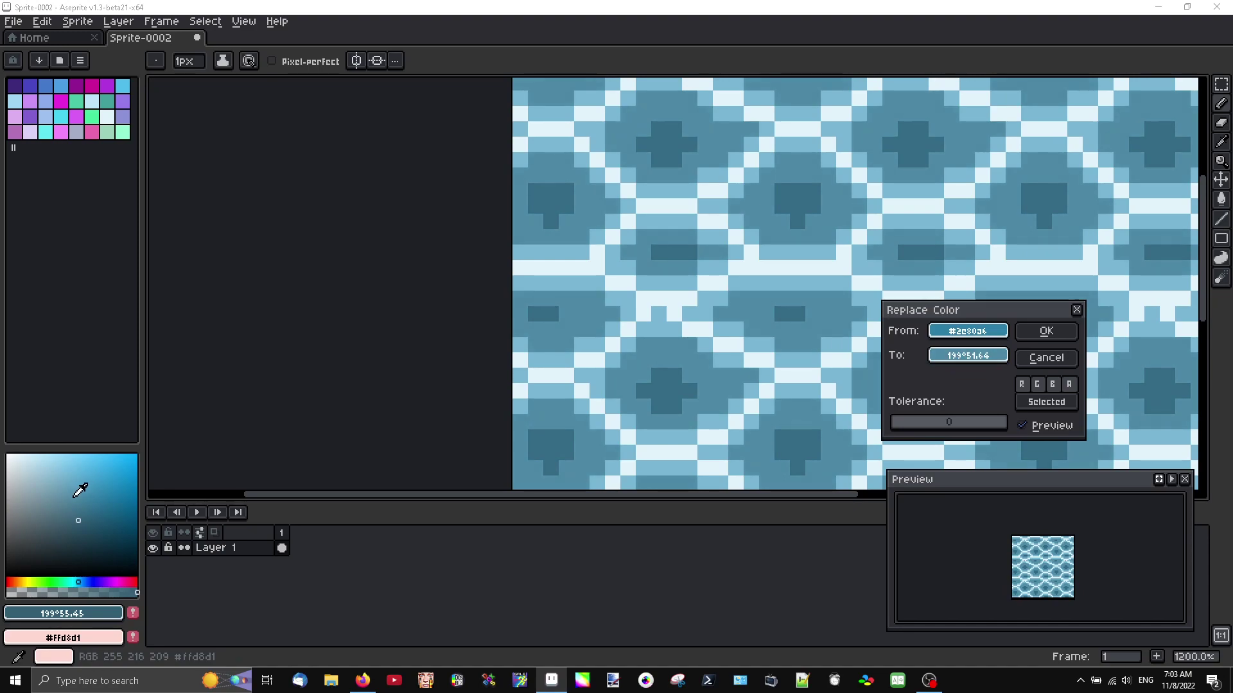
{"action": "left_click", "coordinate": [1060, 329]}
Add a darker core, HSV 199, 55, 45, to the dark centres of the small hexagonal and pentagonal cells
{"action": "scroll", "coordinate": [681, 329], "scroll_direction": "down", "scroll_amount": 1}
{"action": "scroll", "coordinate": [679, 276], "scroll_direction": "up", "scroll_amount": 1}
{"action": "scroll", "coordinate": [680, 276], "scroll_direction": "up", "scroll_amount": 2}
{"action": "scroll", "coordinate": [719, 289], "scroll_direction": "down", "scroll_amount": 2}
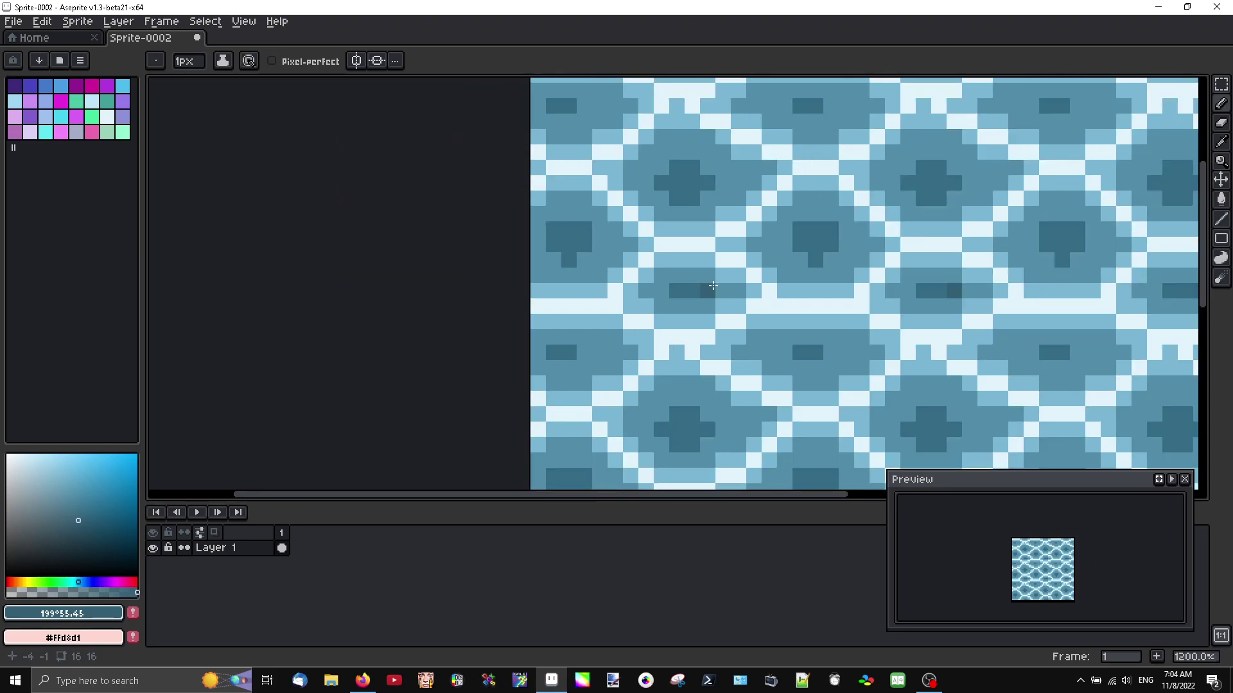
{"action": "scroll", "coordinate": [713, 286], "scroll_direction": "up", "scroll_amount": 2}
{"action": "scroll", "coordinate": [655, 294], "scroll_direction": "down", "scroll_amount": 2}
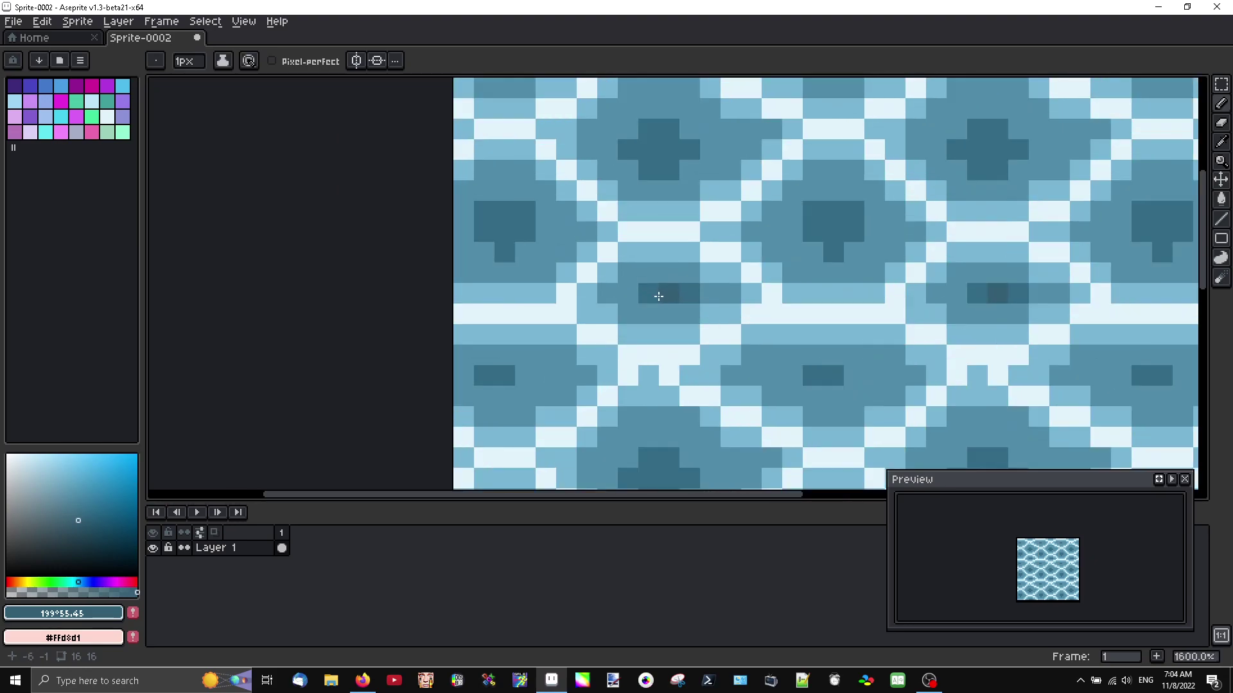
{"action": "scroll", "coordinate": [659, 296], "scroll_direction": "up", "scroll_amount": 3}
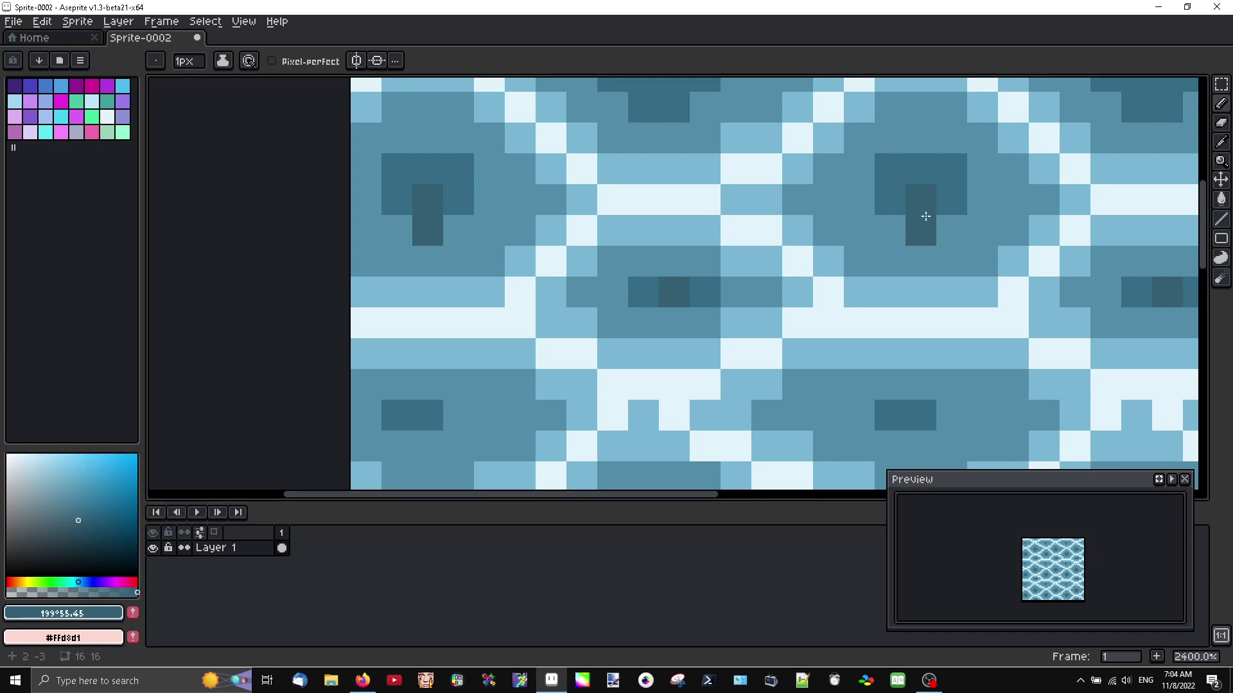
Darken the middle of the cross in the large diamond cells with HSV 199, 55, 45
{"action": "scroll", "coordinate": [925, 217], "scroll_direction": "down", "scroll_amount": 6}
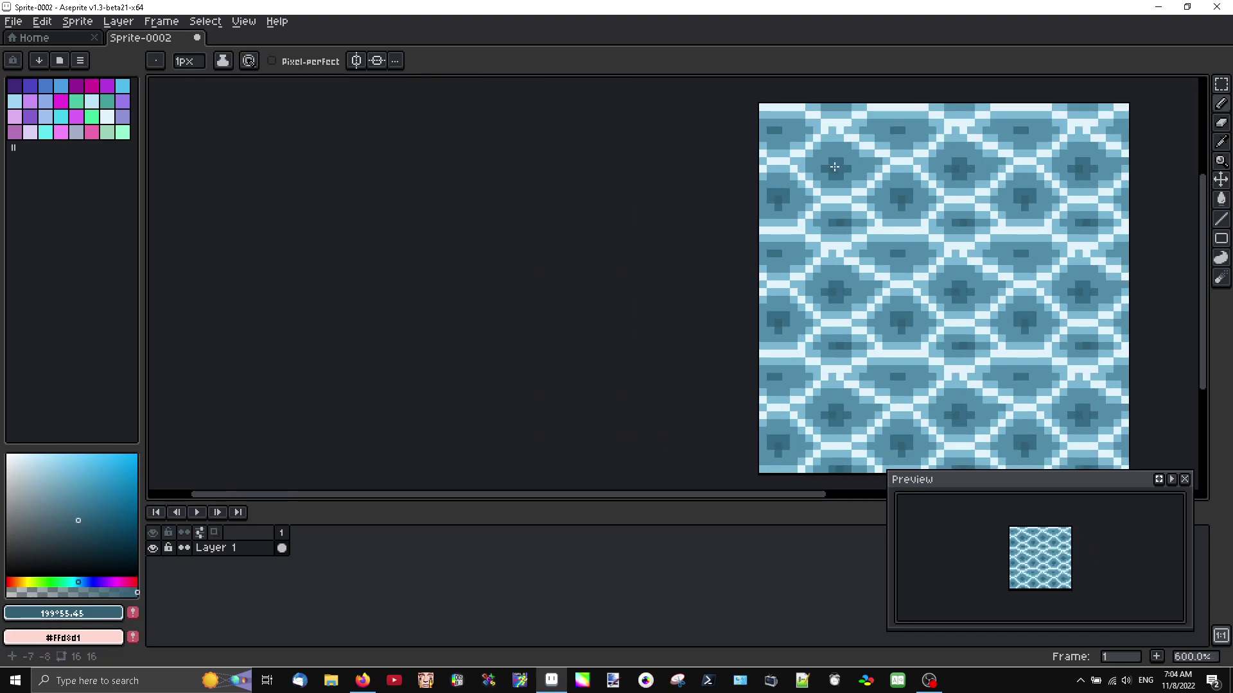
{"action": "scroll", "coordinate": [836, 167], "scroll_direction": "up", "scroll_amount": 4}
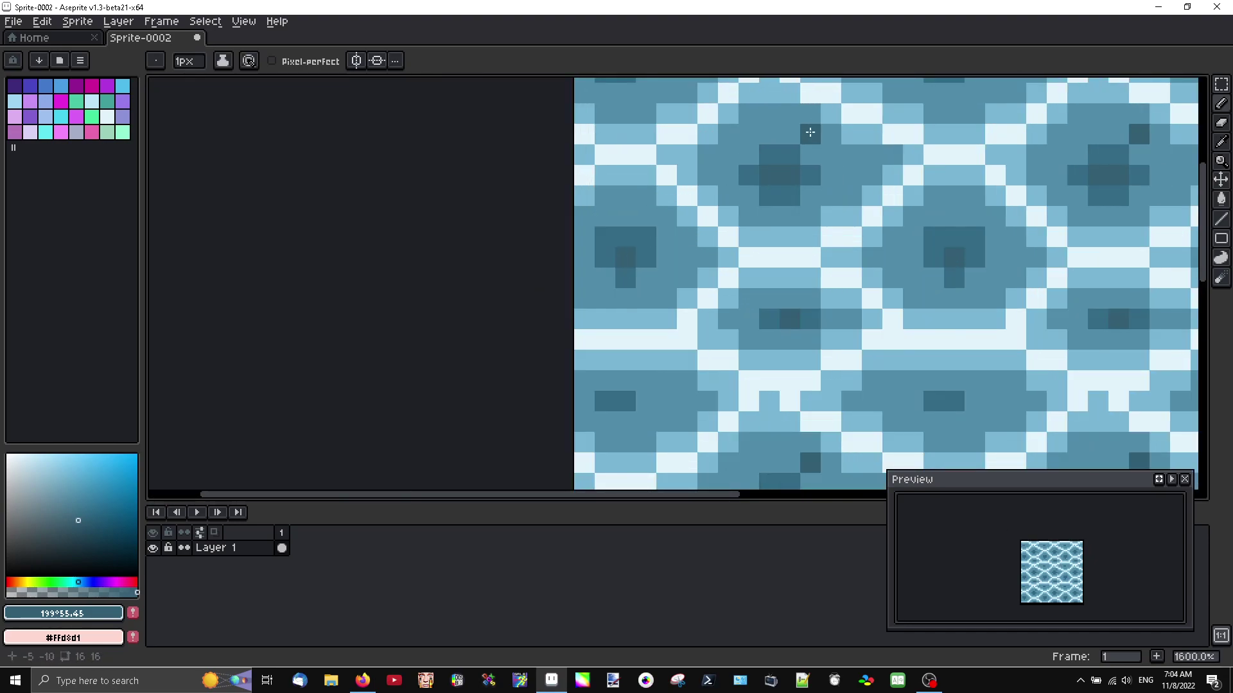
{"action": "left_click_drag", "start_coordinate": [806, 129], "coordinate": [785, 233]}
{"action": "scroll", "coordinate": [808, 198], "scroll_direction": "down", "scroll_amount": 4}
{"action": "scroll", "coordinate": [823, 227], "scroll_direction": "up", "scroll_amount": 3}
{"action": "scroll", "coordinate": [821, 231], "scroll_direction": "down", "scroll_amount": 1}
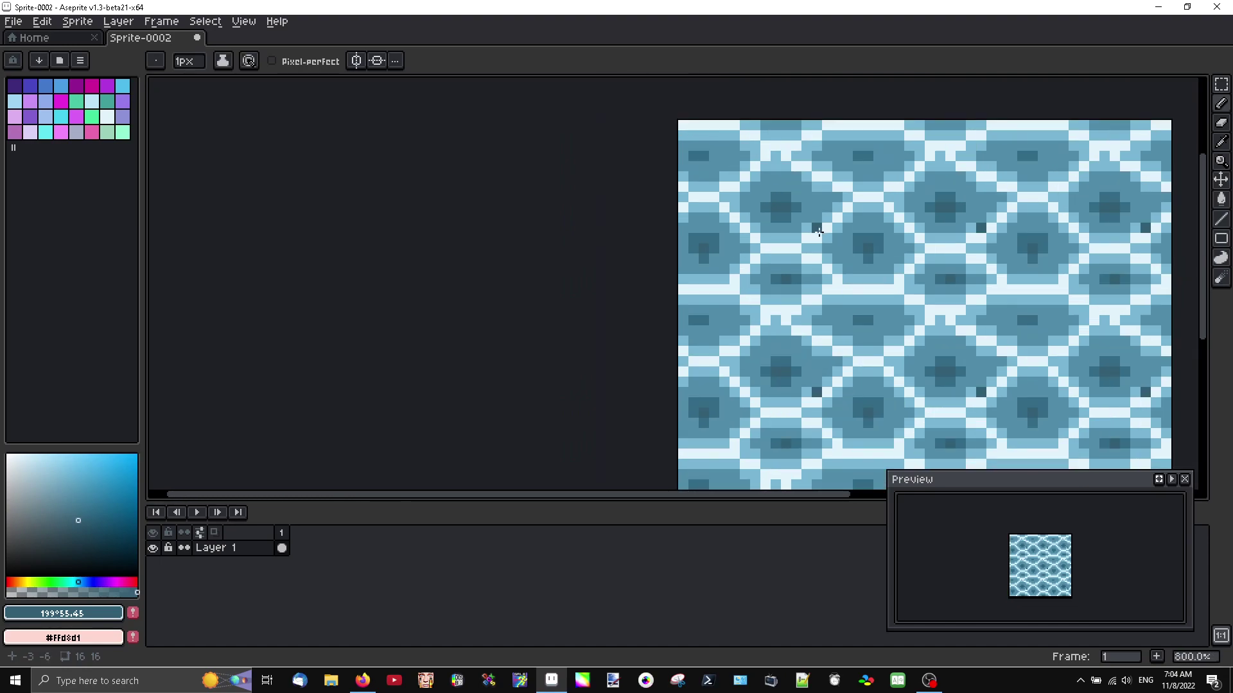
Extend the #356c86 shading upwards and to both sides around the dark core of the large diamond cells
{"action": "scroll", "coordinate": [789, 196], "scroll_direction": "up", "scroll_amount": 2}
{"action": "left_click", "coordinate": [786, 186], "text": "alt"}
{"action": "left_click", "coordinate": [760, 174]}
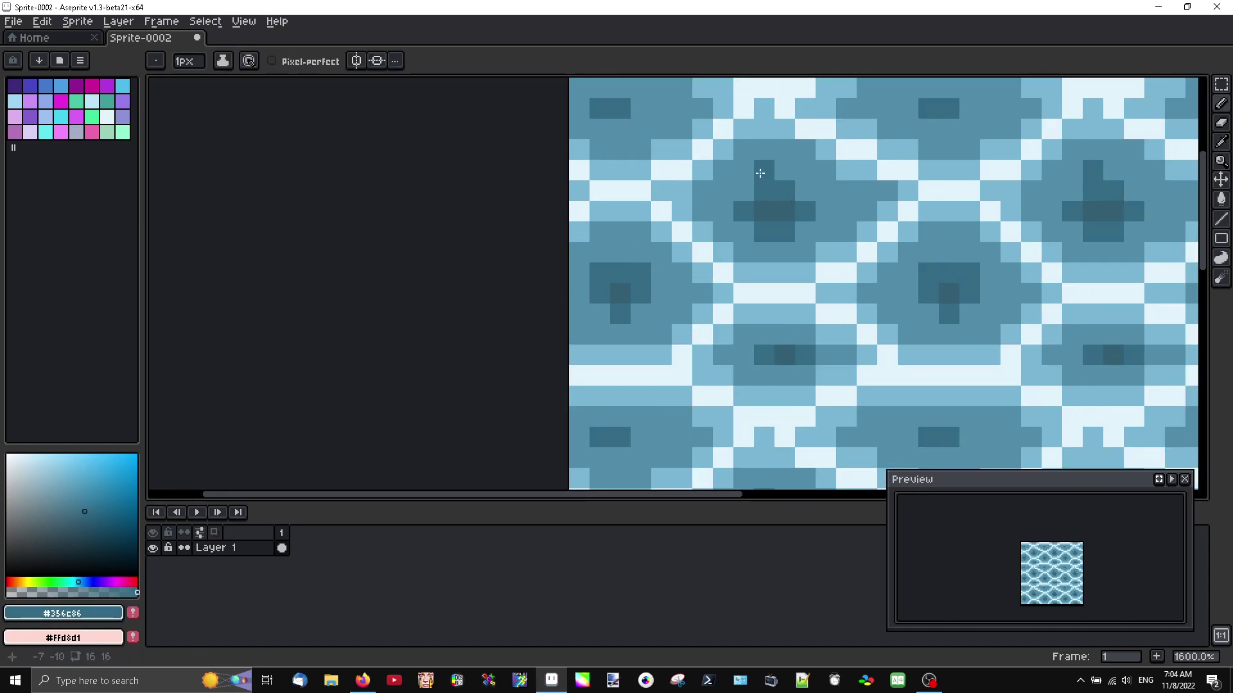
{"action": "left_click", "coordinate": [780, 173]}
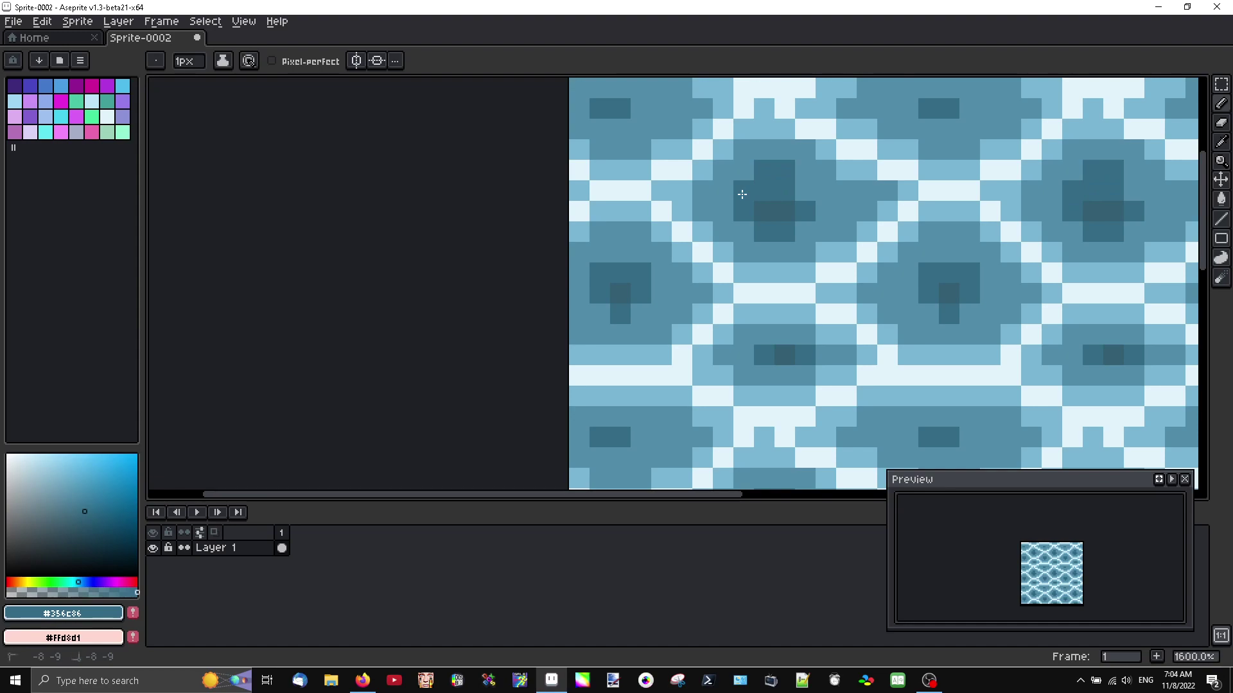
{"action": "left_click", "coordinate": [730, 205]}
{"action": "left_click", "coordinate": [805, 191]}
{"action": "left_click", "coordinate": [826, 210]}
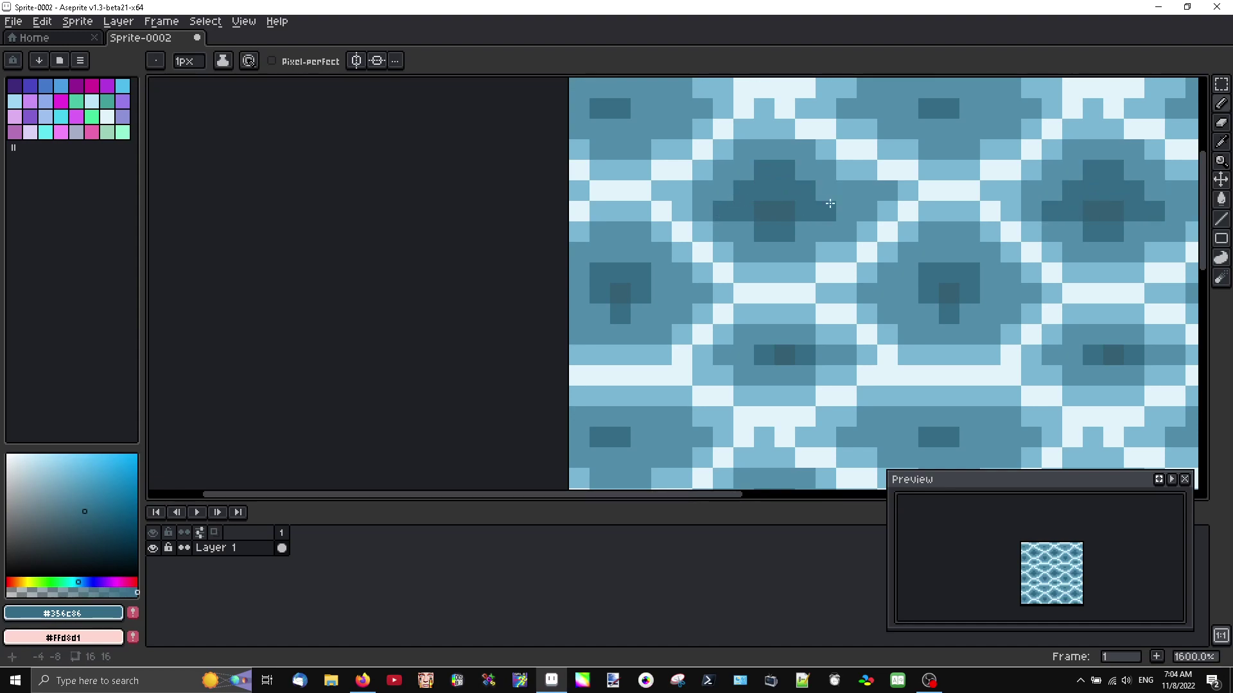
Widen the lower row of the dark core in the large diamond cells with #356c86 pixels on both sides
{"action": "left_click", "coordinate": [806, 231]}
{"action": "left_click", "coordinate": [743, 232]}
{"action": "scroll", "coordinate": [770, 249], "scroll_direction": "down", "scroll_amount": 5}
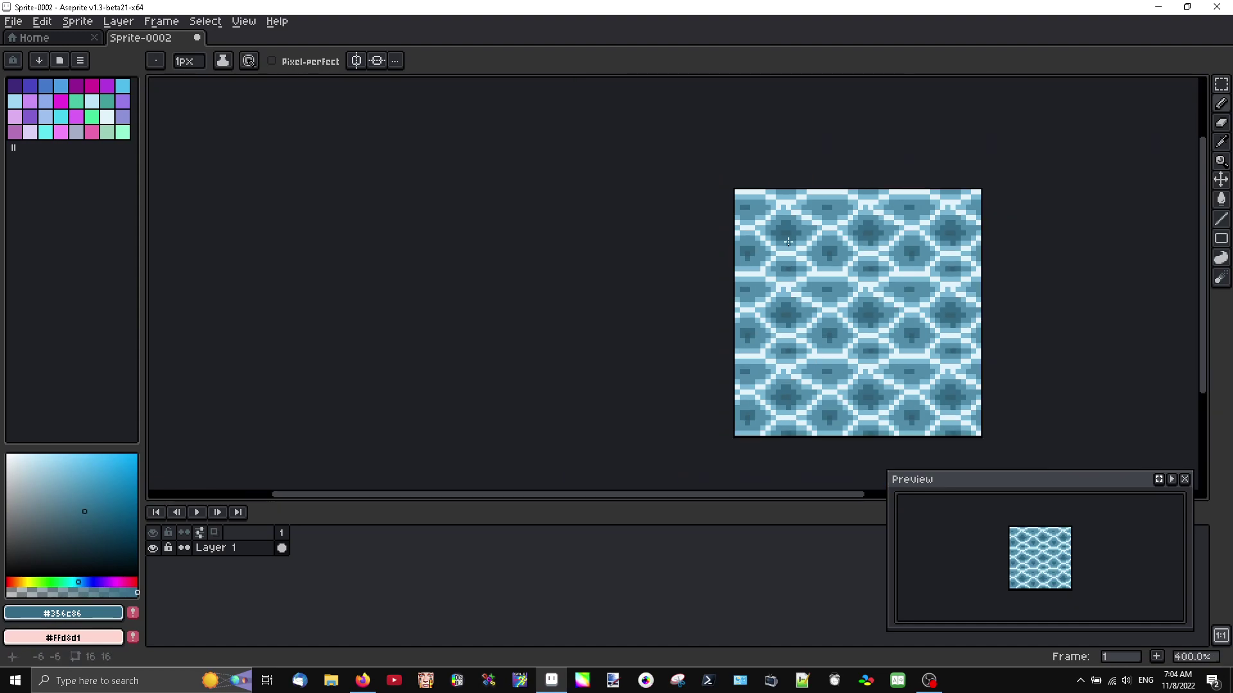
{"action": "scroll", "coordinate": [813, 259], "scroll_direction": "up", "scroll_amount": 4}
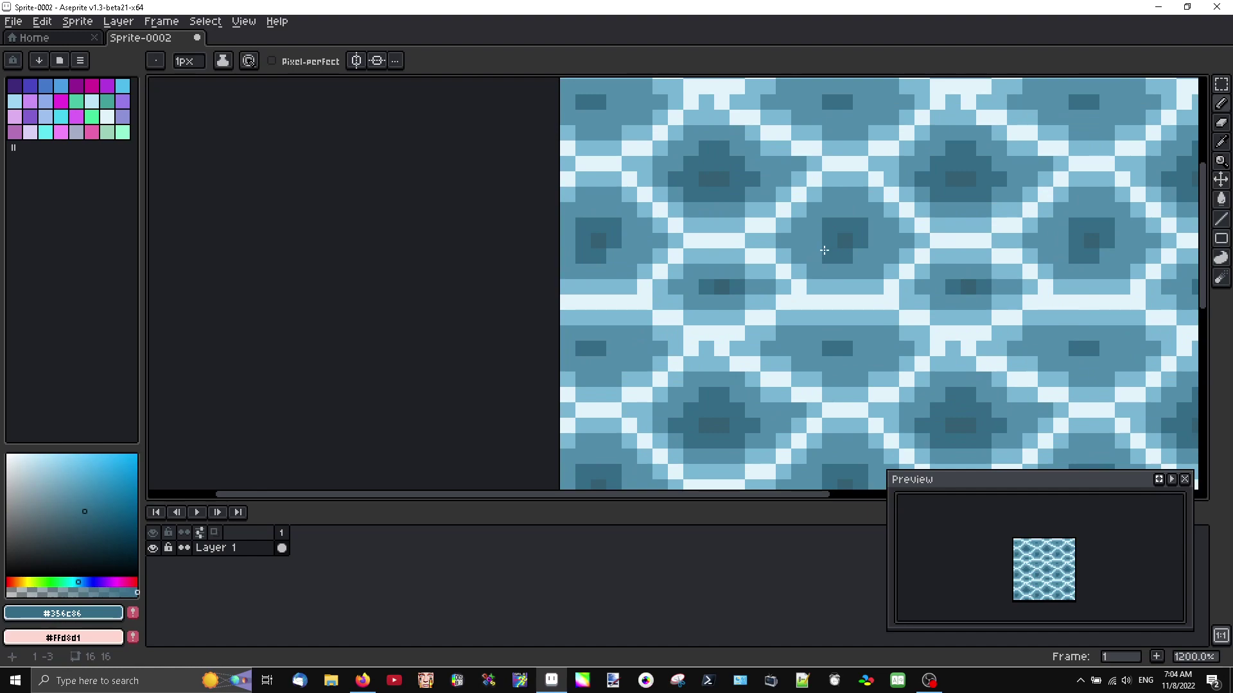
Trim the lower outer pixels of the dark core in the pentagonal cells with the lighter cell colour #528da9
{"action": "left_click", "coordinate": [886, 256]}
{"action": "left_click", "coordinate": [878, 256], "text": "alt"}
{"action": "left_click", "coordinate": [882, 256]}
{"action": "scroll", "coordinate": [867, 269], "scroll_direction": "down", "scroll_amount": 4}
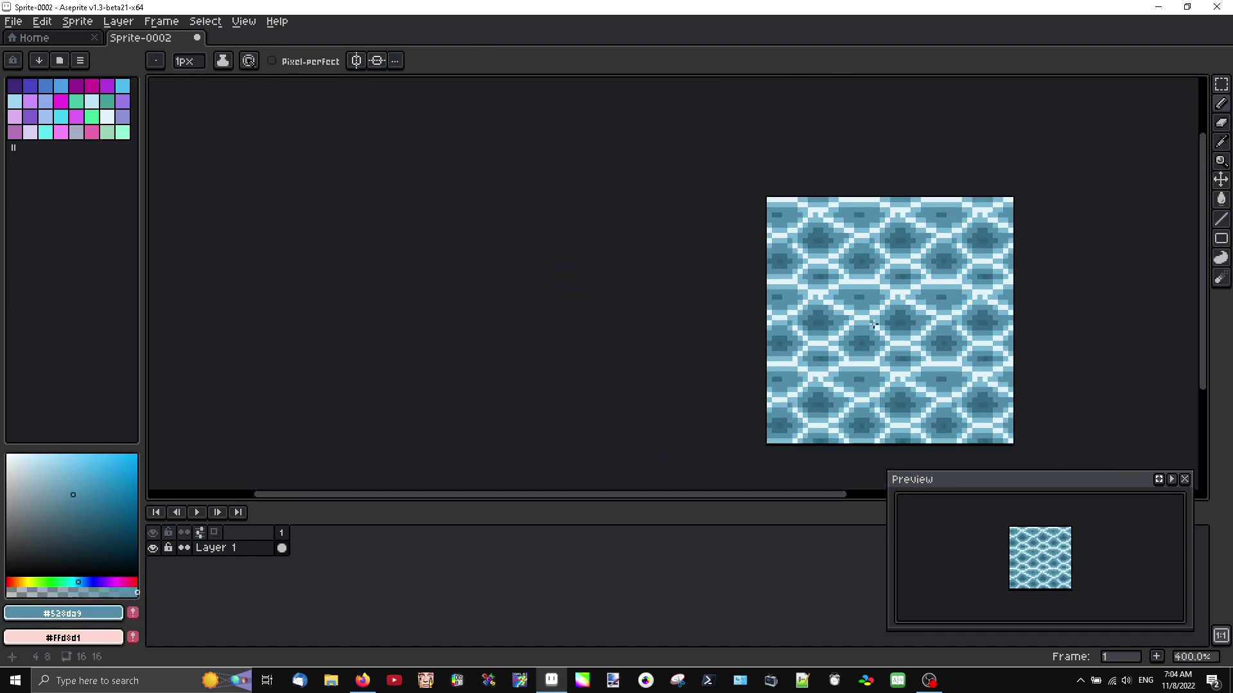
Enlarge the dark patch in the flat-topped cells below the long horizontal line sideways and downwards with #356c86
{"action": "scroll", "coordinate": [873, 327], "scroll_direction": "up", "scroll_amount": 4}
{"action": "left_click", "coordinate": [843, 255], "text": "alt"}
{"action": "left_click", "coordinate": [856, 253]}
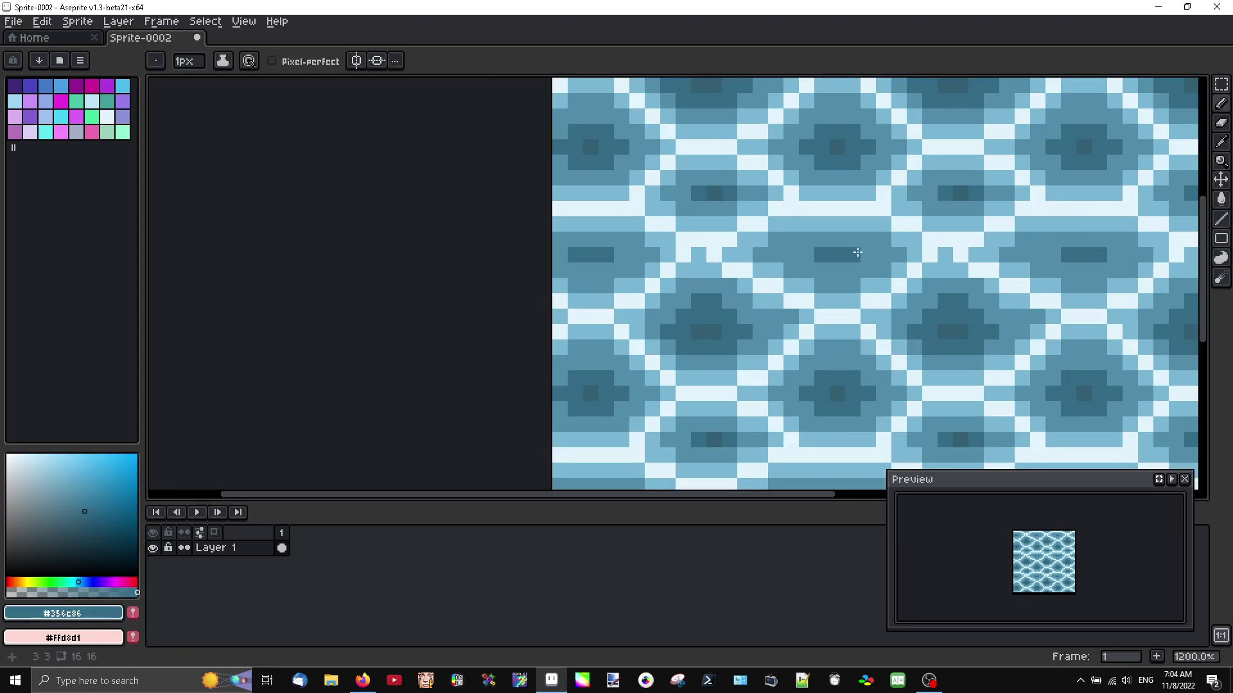
{"action": "left_click", "coordinate": [810, 252]}
{"action": "left_click", "coordinate": [822, 271]}
Add a darker #335f73 core to the middle of the dark patch in the flat-topped cells
{"action": "left_click", "coordinate": [960, 331], "text": "alt"}
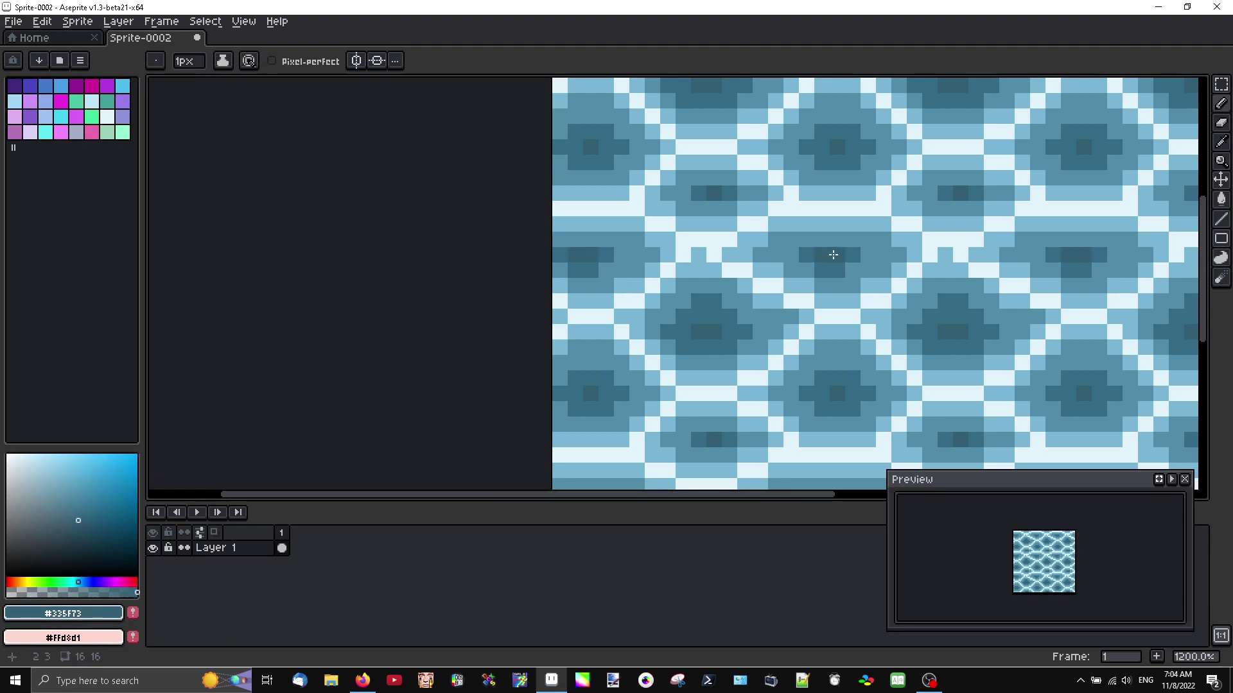
{"action": "scroll", "coordinate": [833, 255], "scroll_direction": "down", "scroll_amount": 6}
{"action": "scroll", "coordinate": [831, 271], "scroll_direction": "up", "scroll_amount": 2}
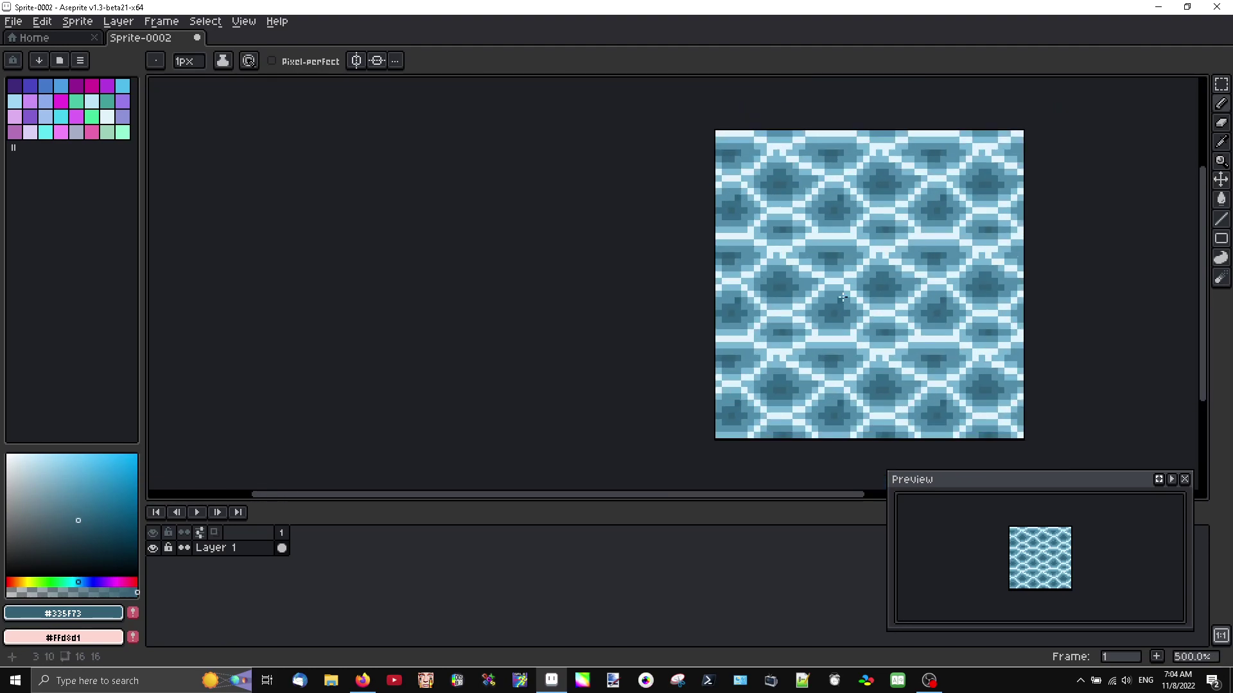
{"action": "scroll", "coordinate": [875, 281], "scroll_direction": "down", "scroll_amount": 2}
{"action": "scroll", "coordinate": [860, 275], "scroll_direction": "up", "scroll_amount": 4}
{"action": "left_click", "coordinate": [844, 270]}
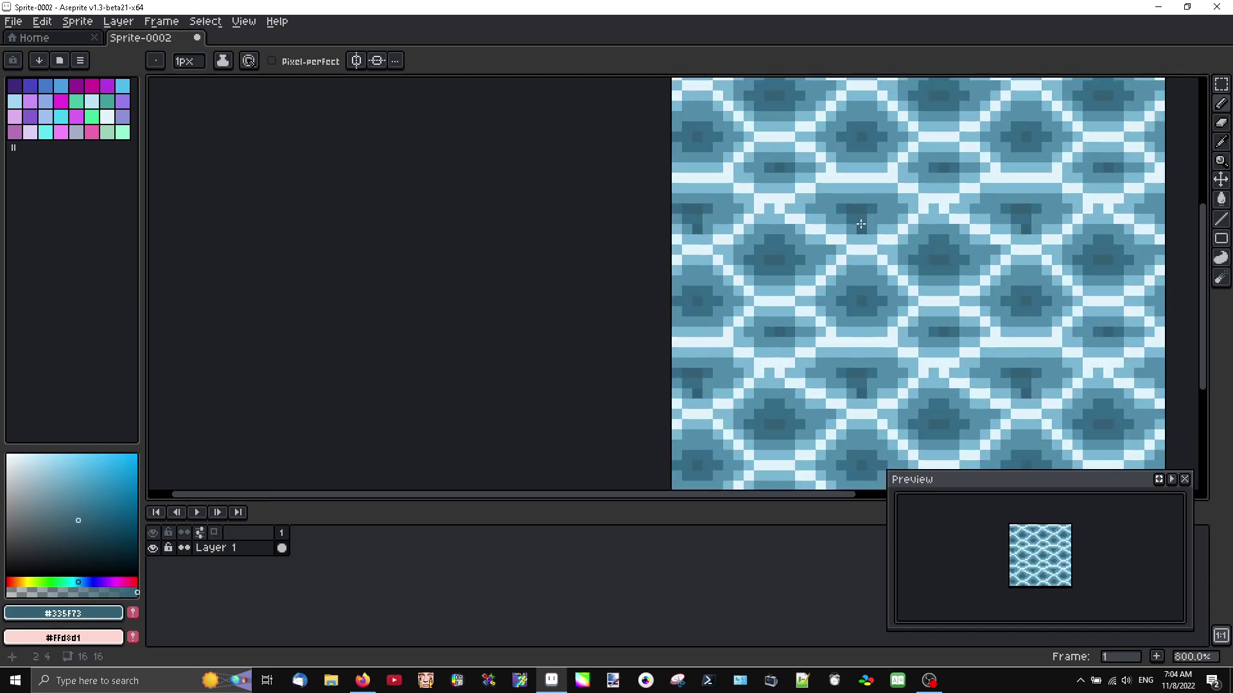
{"action": "scroll", "coordinate": [868, 228], "scroll_direction": "down", "scroll_amount": 1}
{"action": "scroll", "coordinate": [867, 231], "scroll_direction": "up", "scroll_amount": 3}
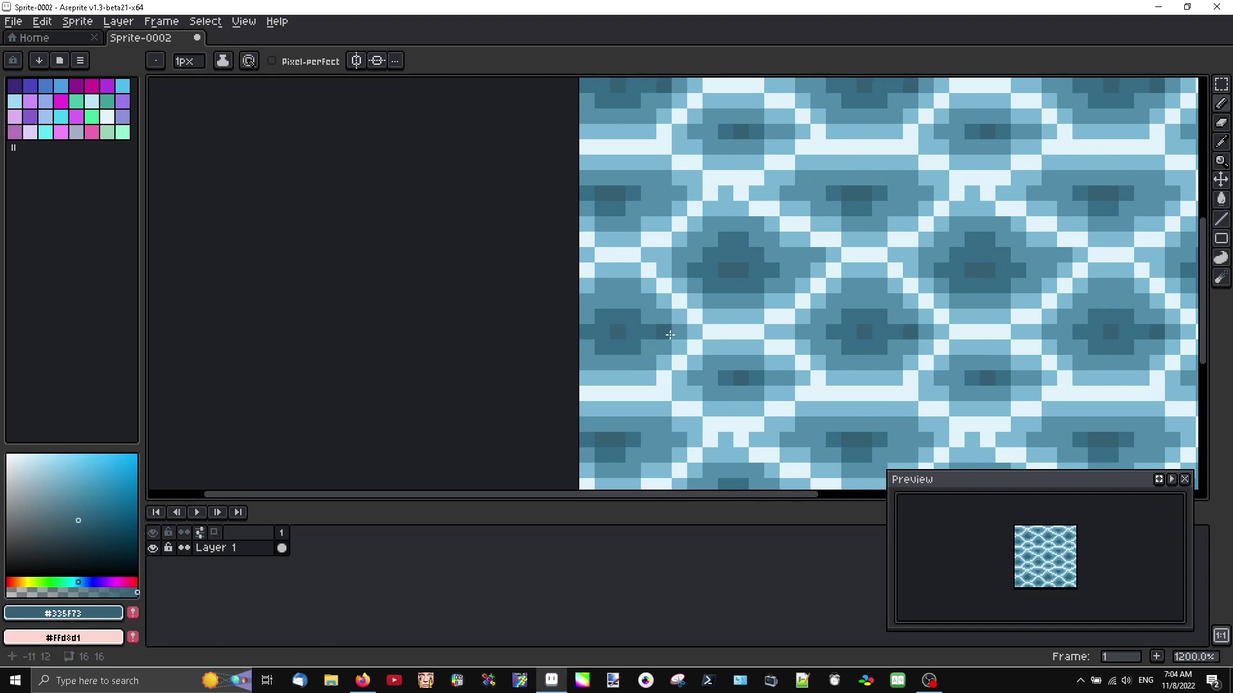
Soften the right end of the short horizontal outline between the cells with a light blue, HSV 199, 31, 87
{"action": "left_click", "coordinate": [741, 333], "text": "alt"}
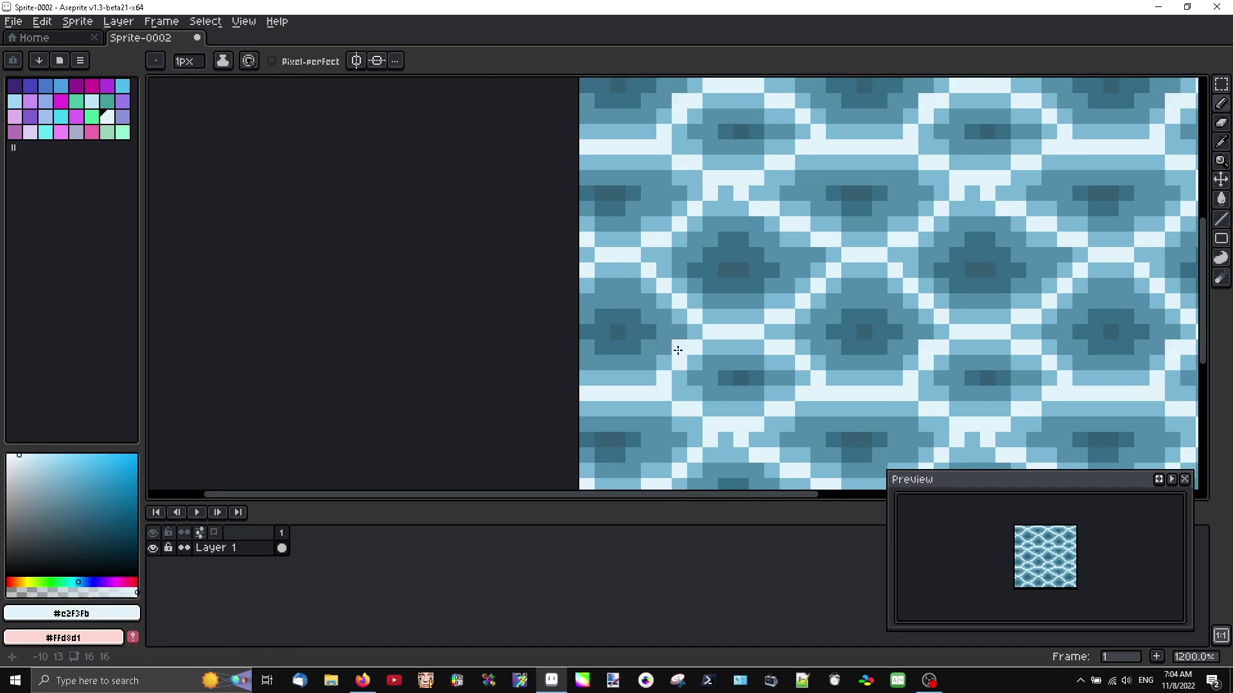
{"action": "left_click", "coordinate": [48, 469]}
{"action": "scroll", "coordinate": [730, 334], "scroll_direction": "up", "scroll_amount": 3}
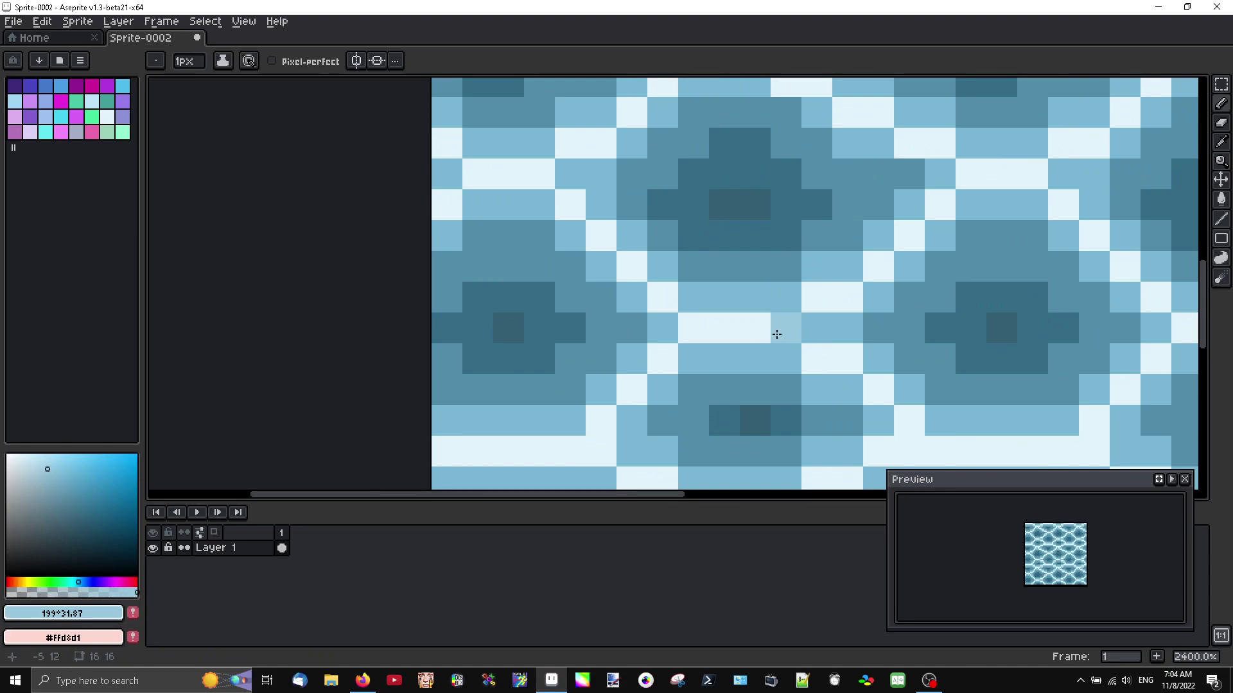
{"action": "scroll", "coordinate": [696, 330], "scroll_direction": "down", "scroll_amount": 5}
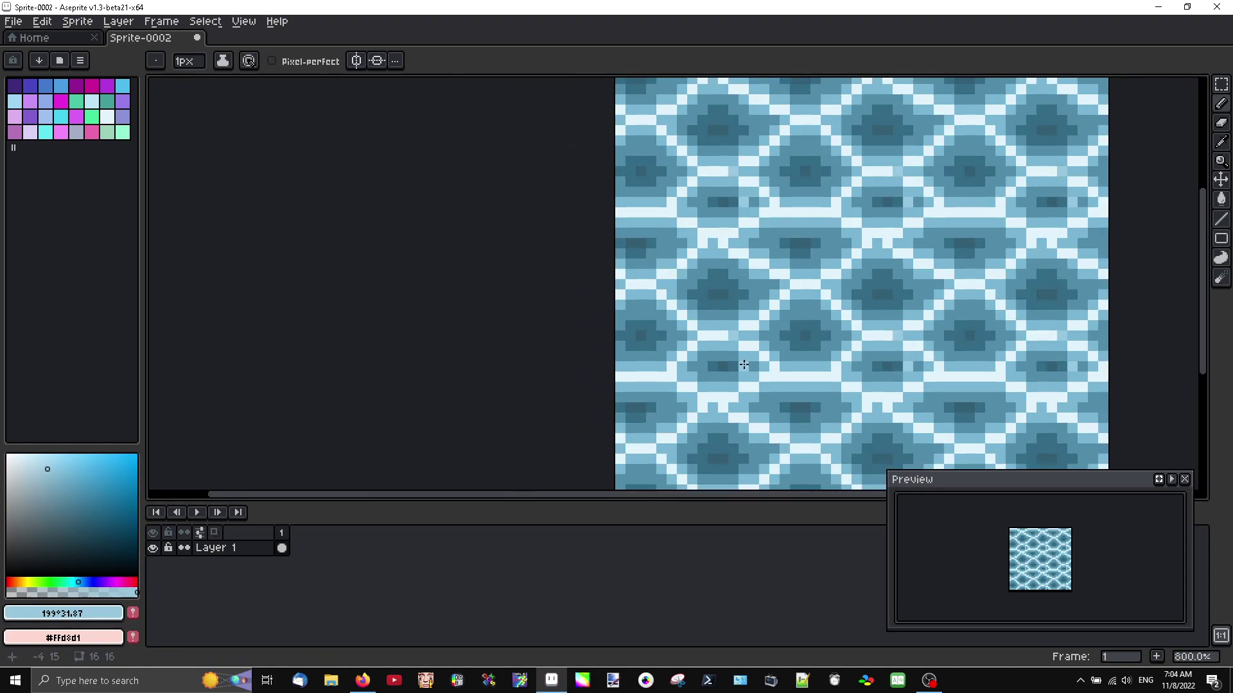
{"action": "scroll", "coordinate": [746, 355], "scroll_direction": "up", "scroll_amount": 2}
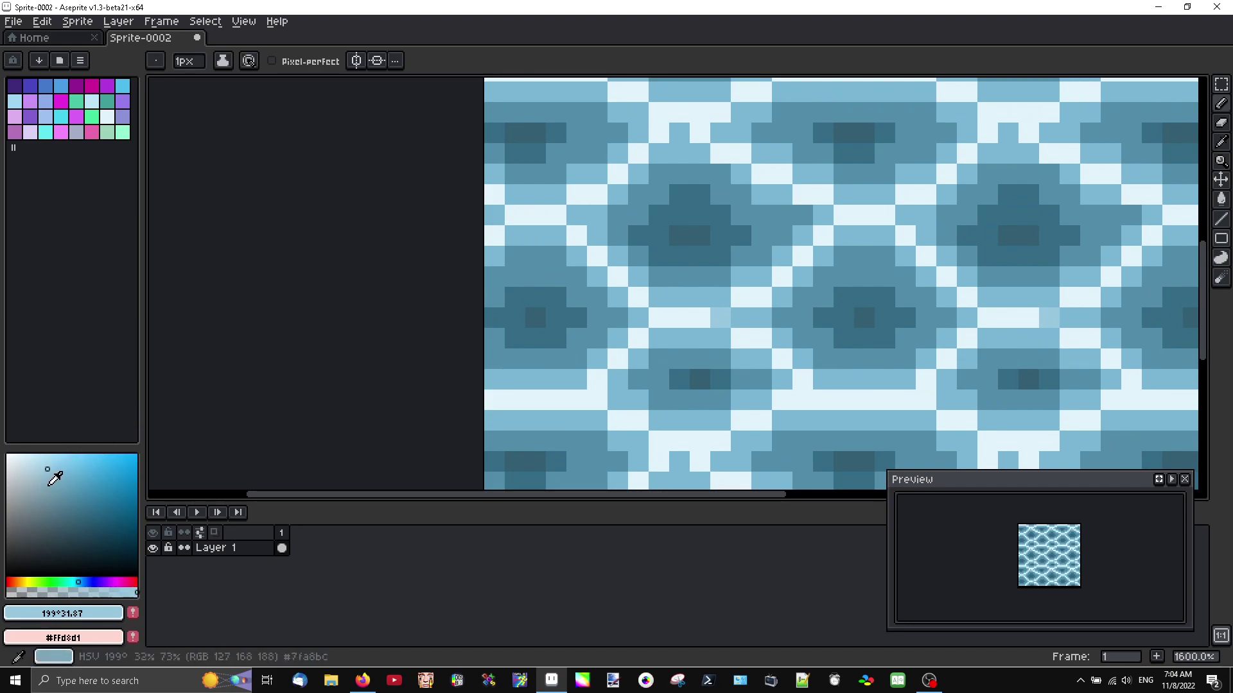
Shade the outline junction beside the long horizontal line with a greyer HSV 199, 28, 75, undoing the first trial strokes higher up
{"action": "left_click", "coordinate": [44, 483]}
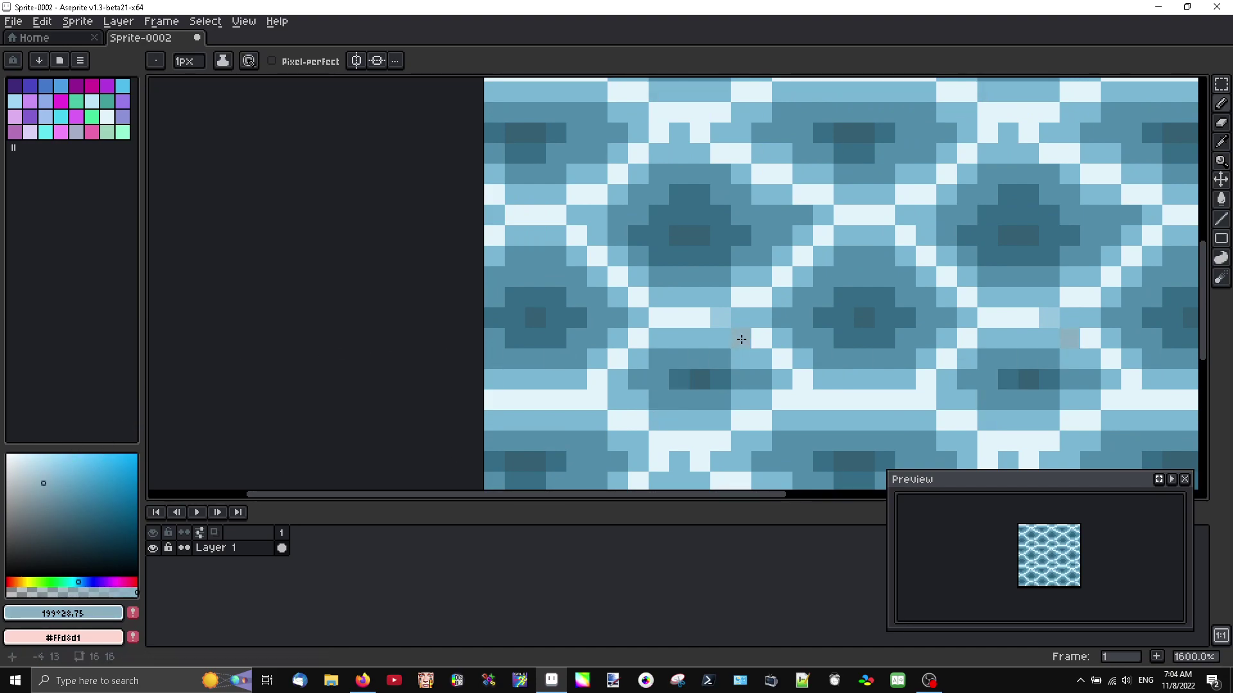
{"action": "scroll", "coordinate": [783, 358], "scroll_direction": "down", "scroll_amount": 4}
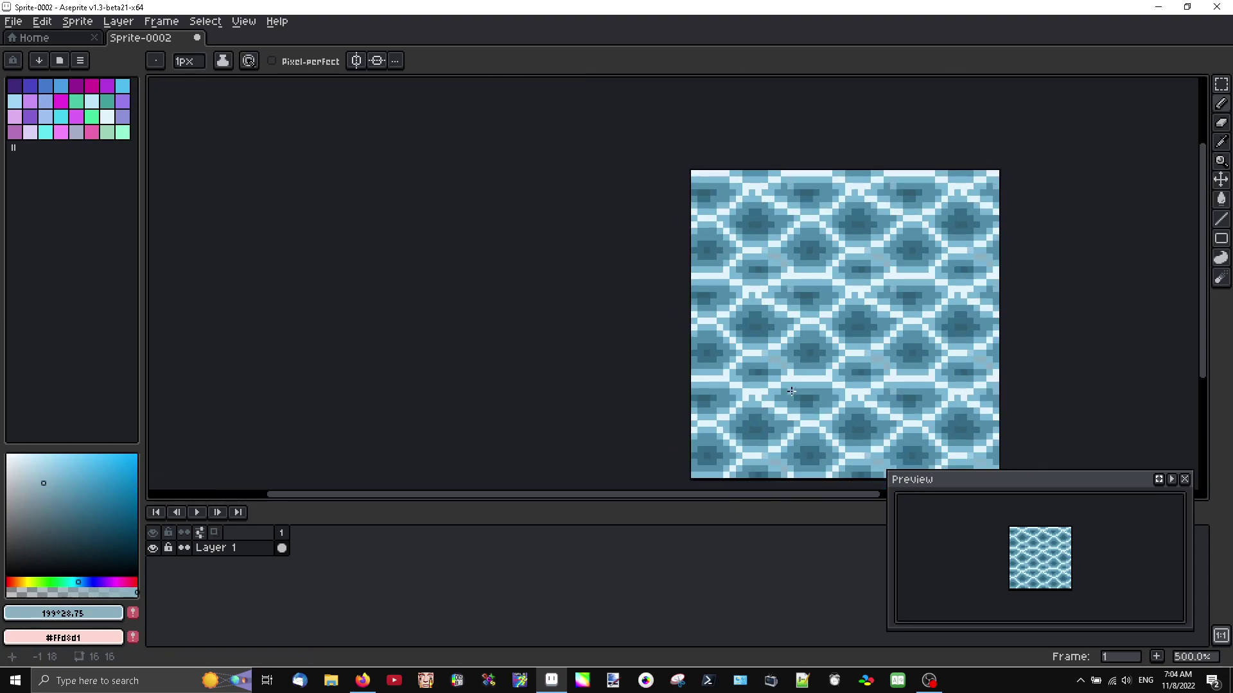
{"action": "scroll", "coordinate": [794, 380], "scroll_direction": "up", "scroll_amount": 4}
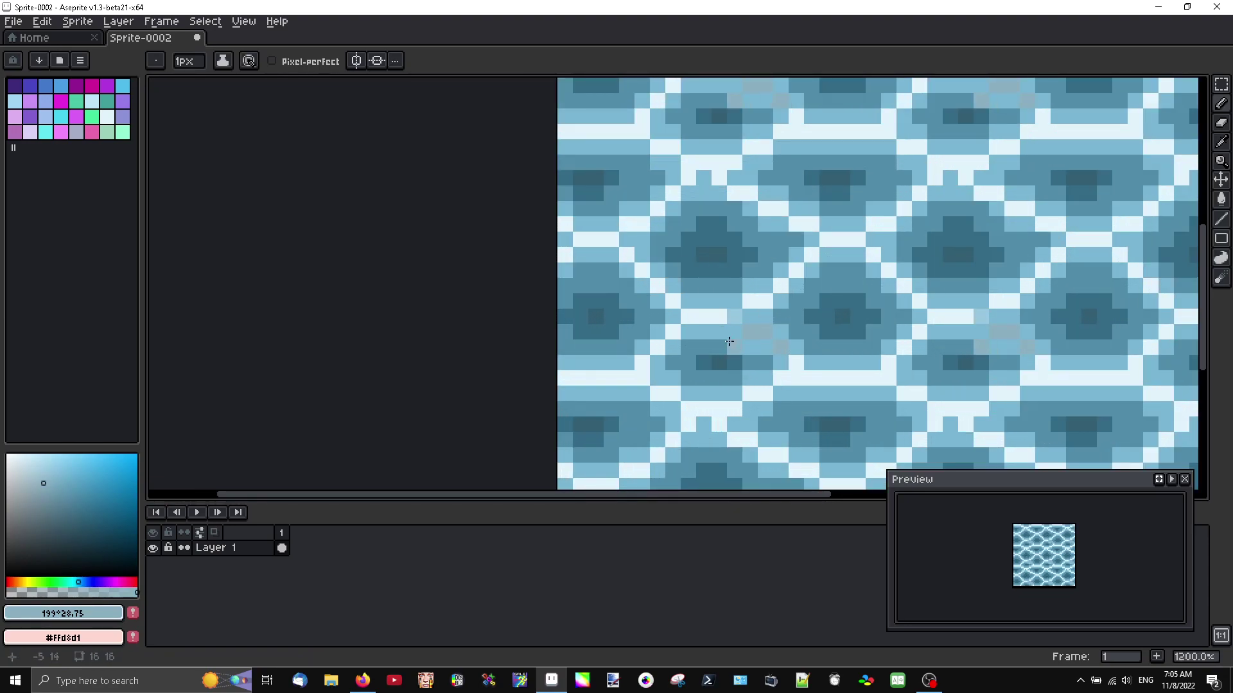
{"action": "left_click", "coordinate": [715, 313]}
{"action": "key", "text": "ctrl+z"}
{"action": "key", "text": "ctrl+z"}
{"action": "key", "text": "ctrl+z"}
{"action": "key", "text": "ctrl+z"}
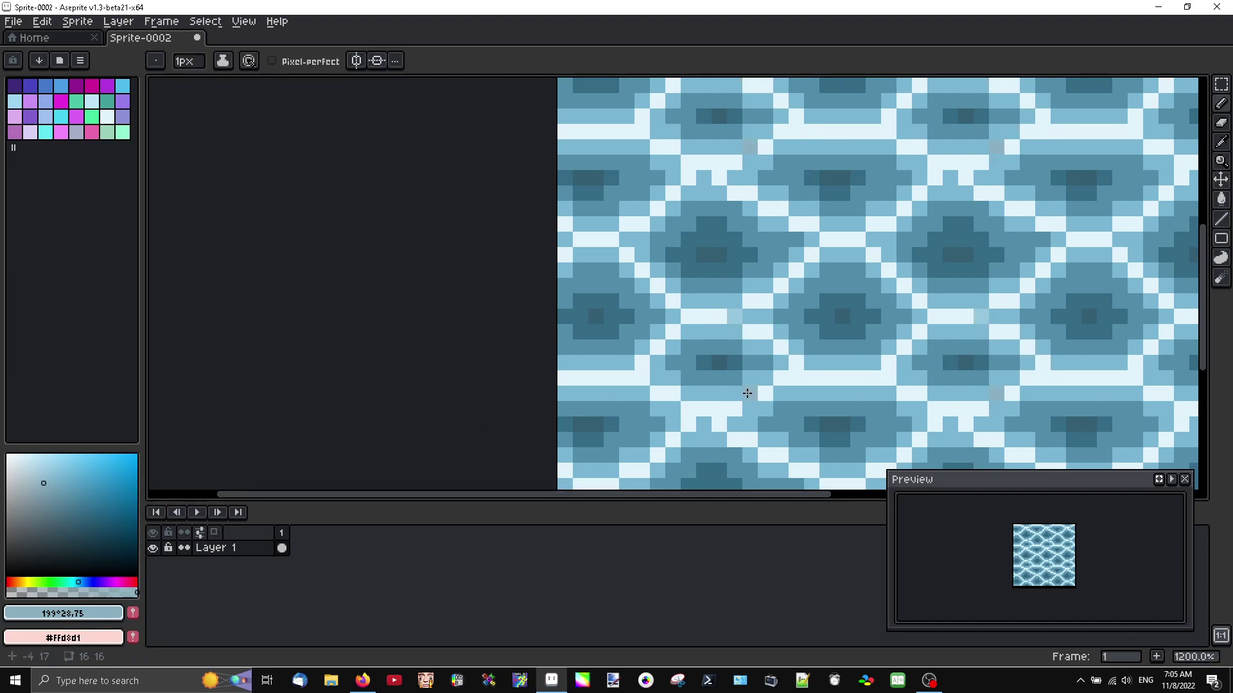
{"action": "scroll", "coordinate": [791, 379], "scroll_direction": "down", "scroll_amount": 1}
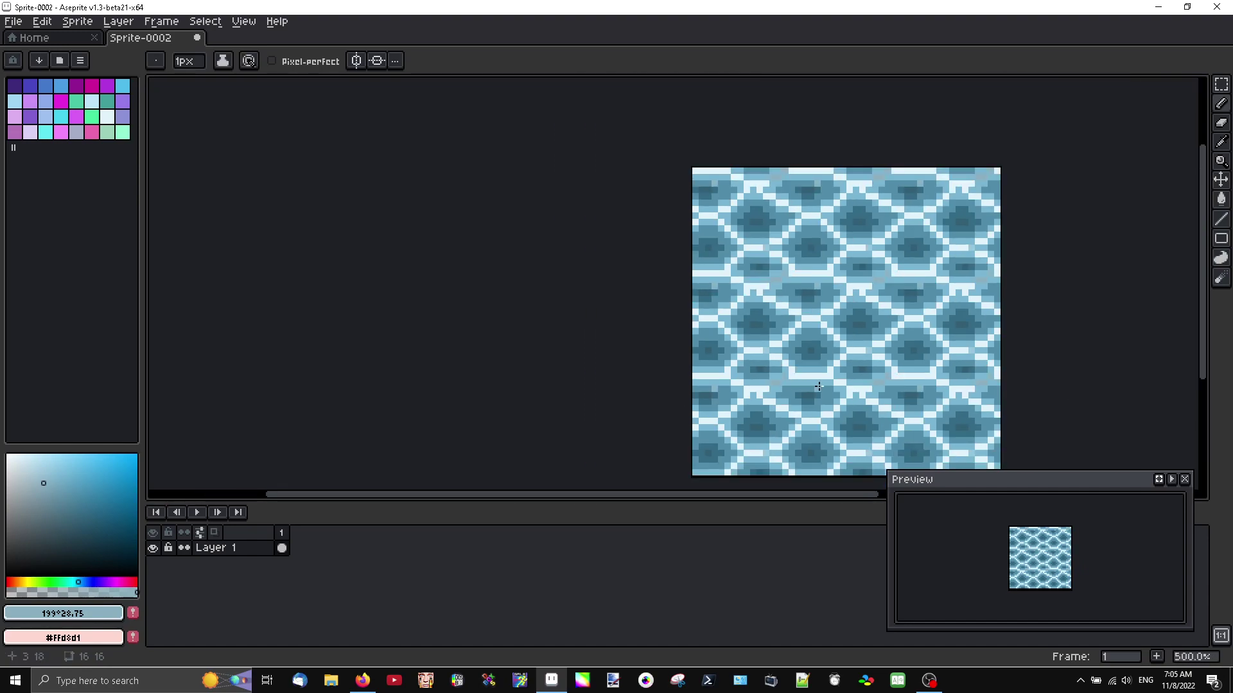
{"action": "scroll", "coordinate": [808, 375], "scroll_direction": "up", "scroll_amount": 2}
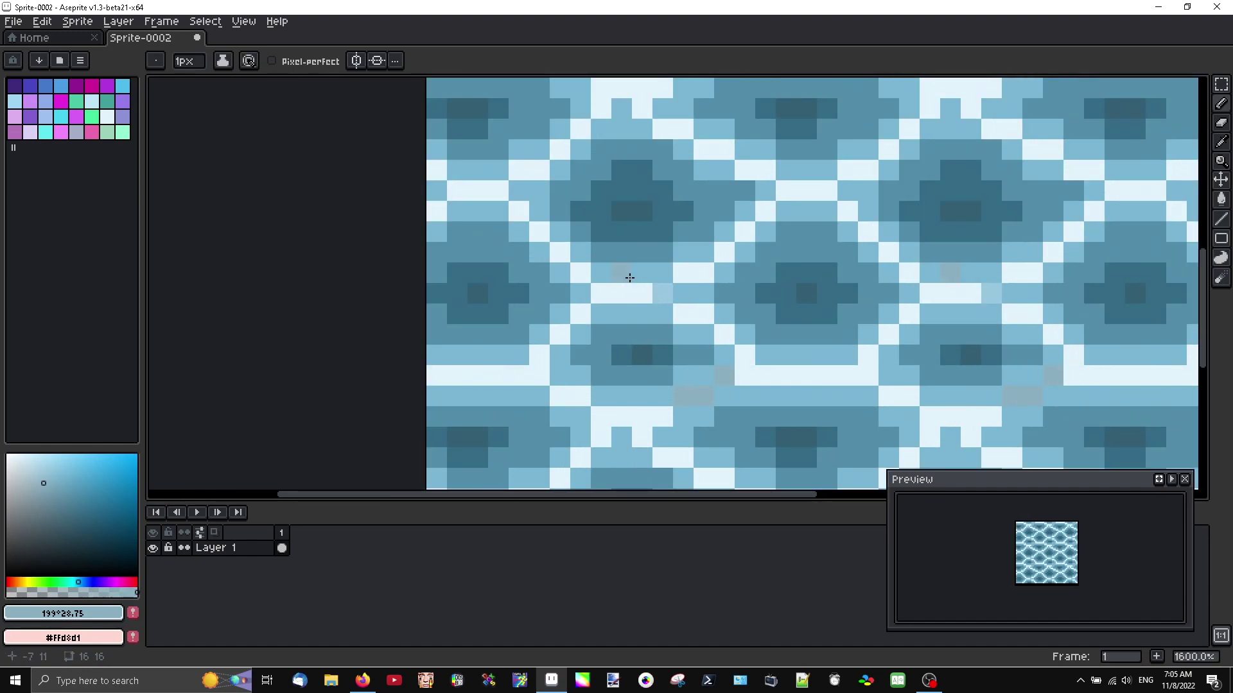
Repaint the short horizontal outline and the diagonal running down from its left end with #98c8df
{"action": "left_click", "coordinate": [655, 293], "text": "alt"}
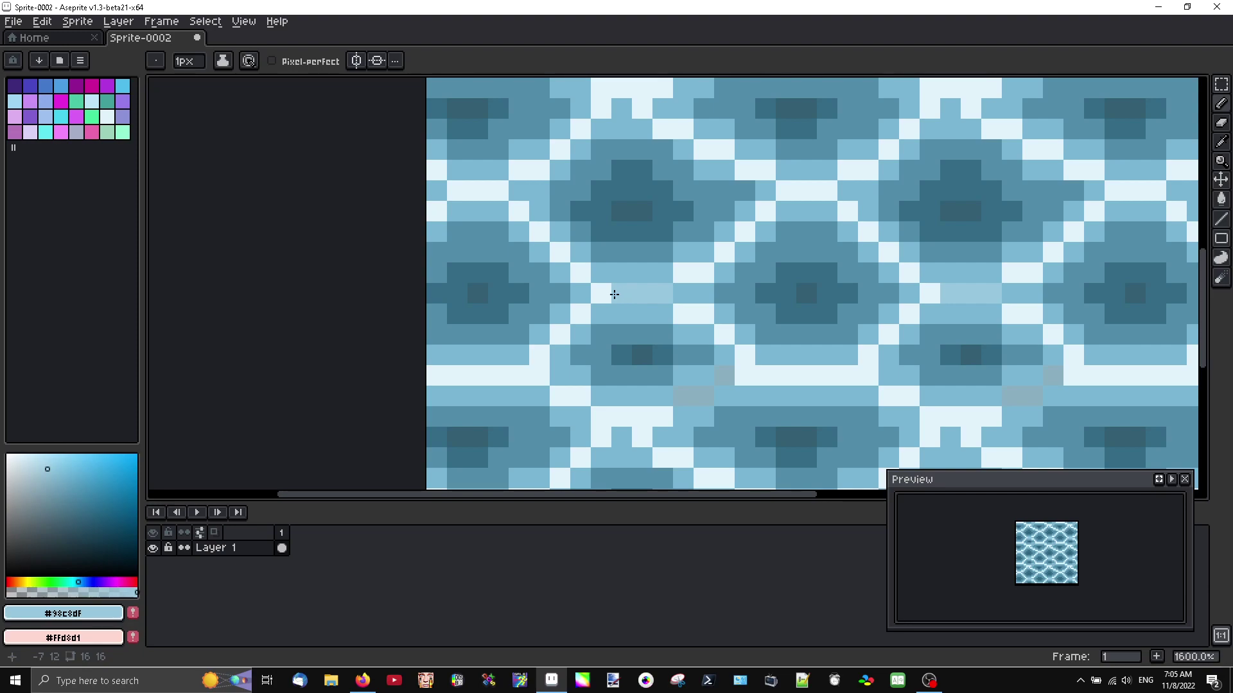
{"action": "scroll", "coordinate": [568, 330], "scroll_direction": "down", "scroll_amount": 3}
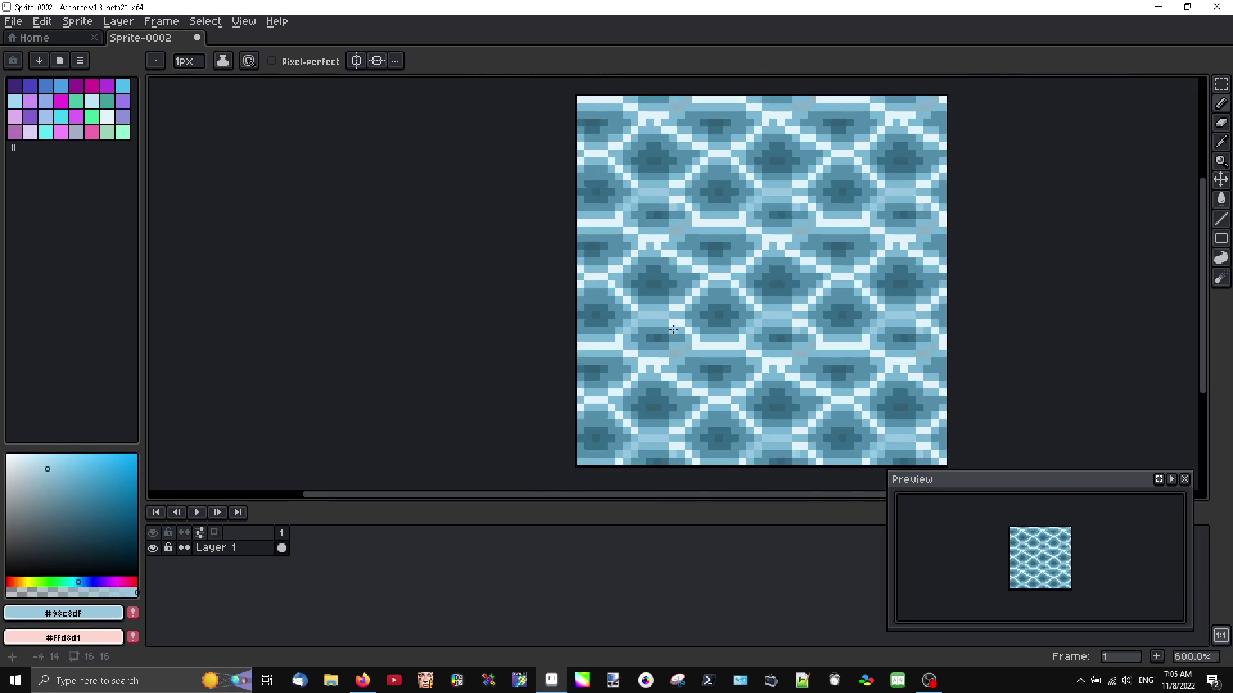
{"action": "scroll", "coordinate": [702, 335], "scroll_direction": "up", "scroll_amount": 3}
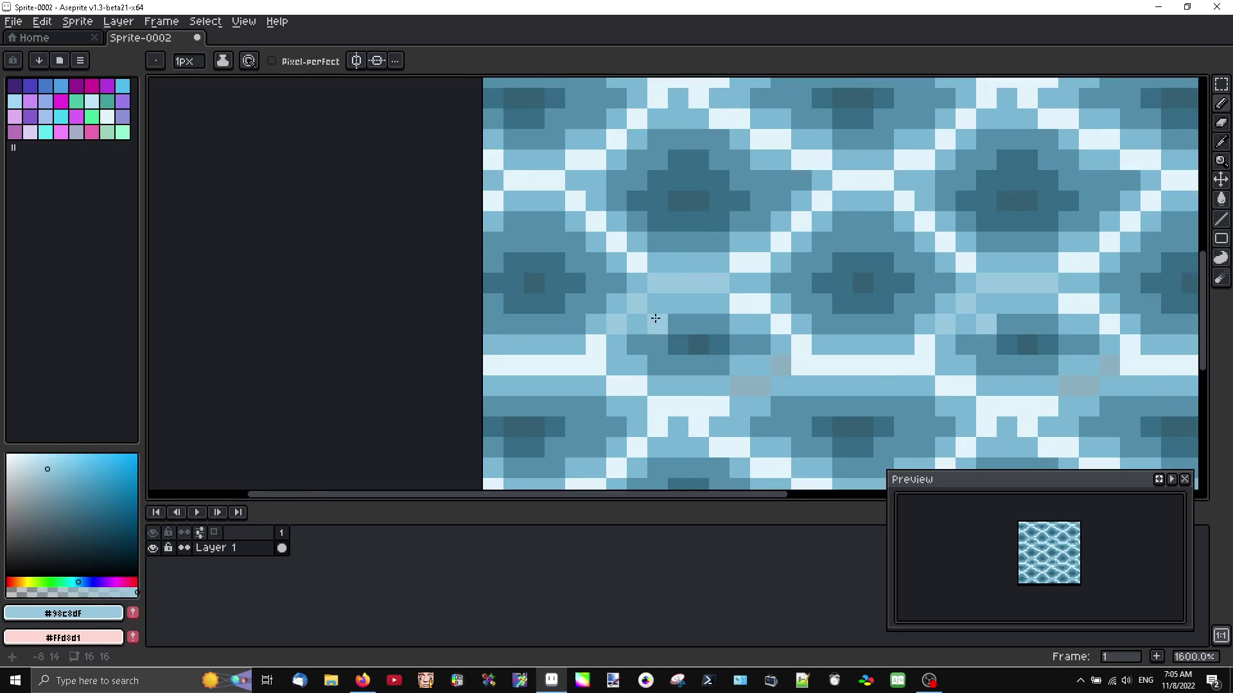
Restore the middle two pixels of the short horizontal outline with the near-white #e2f3fb
{"action": "left_click", "coordinate": [746, 265]}
{"action": "left_click", "coordinate": [751, 265], "text": "alt"}
{"action": "left_click_drag", "start_coordinate": [700, 282], "coordinate": [673, 285]}
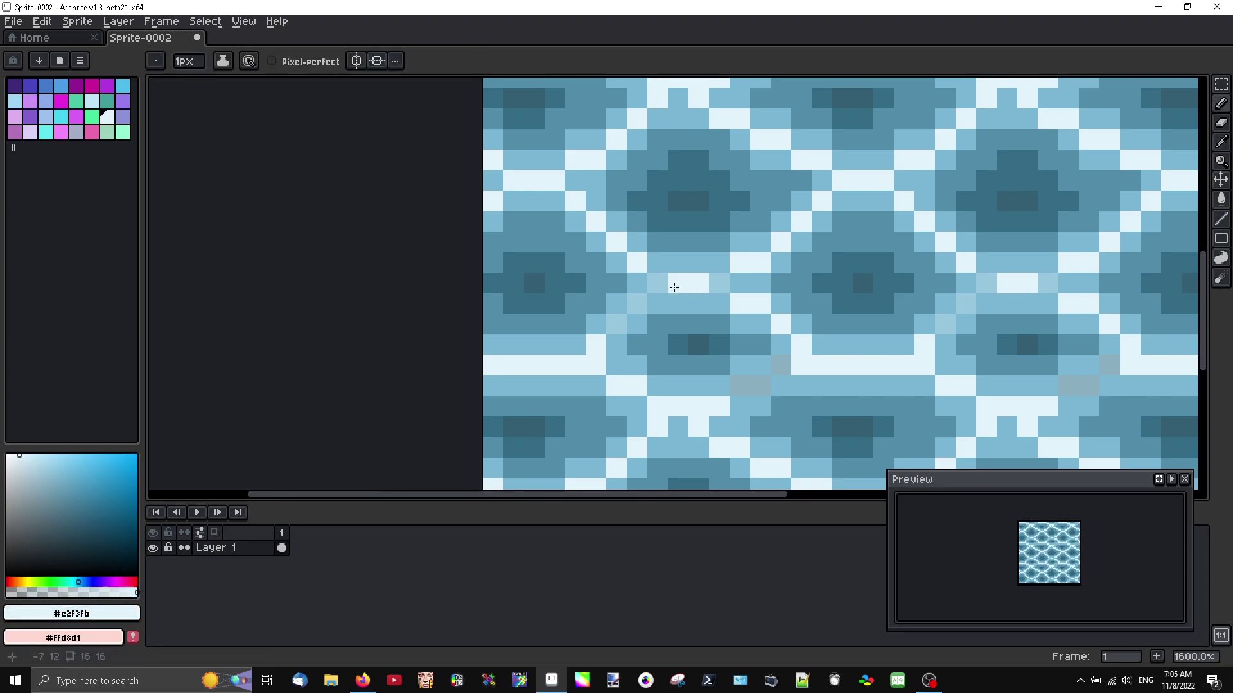
{"action": "scroll", "coordinate": [715, 304], "scroll_direction": "down", "scroll_amount": 3}
{"action": "scroll", "coordinate": [718, 313], "scroll_direction": "up", "scroll_amount": 3}
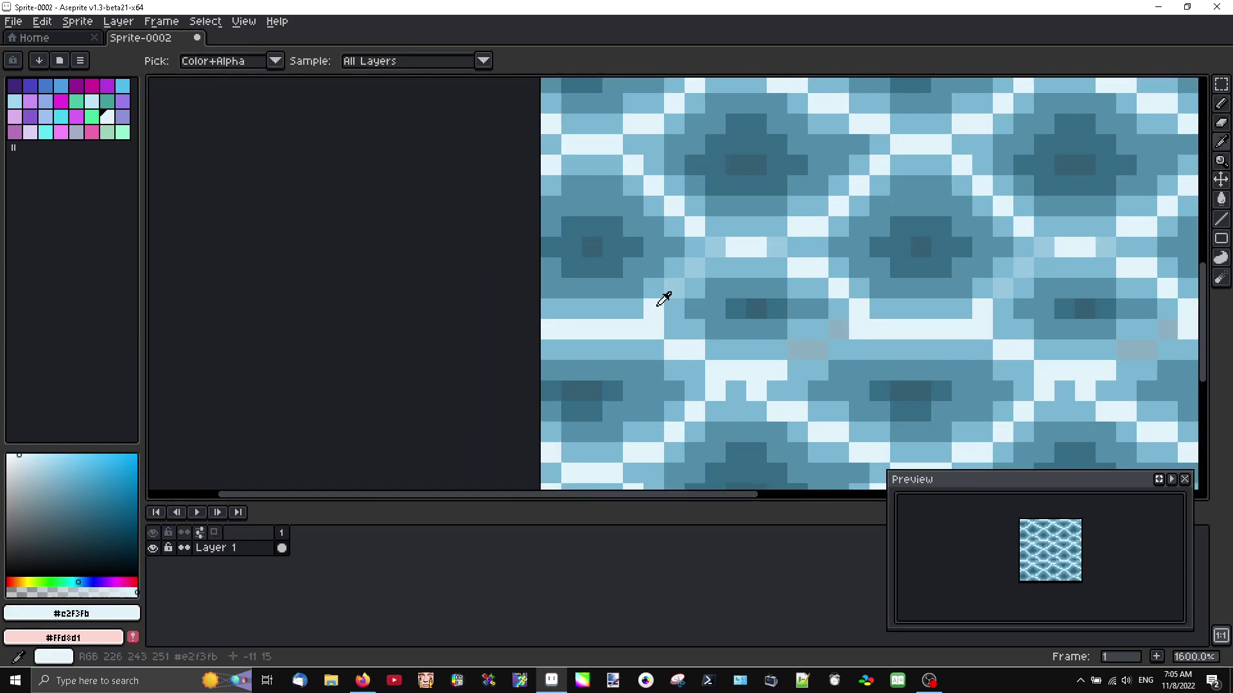
Soften the ends of the short horizontal outline and parts of the diagonal outlines around the cells with HSV 199, 25, 91
{"action": "left_click", "coordinate": [683, 283], "text": "alt"}
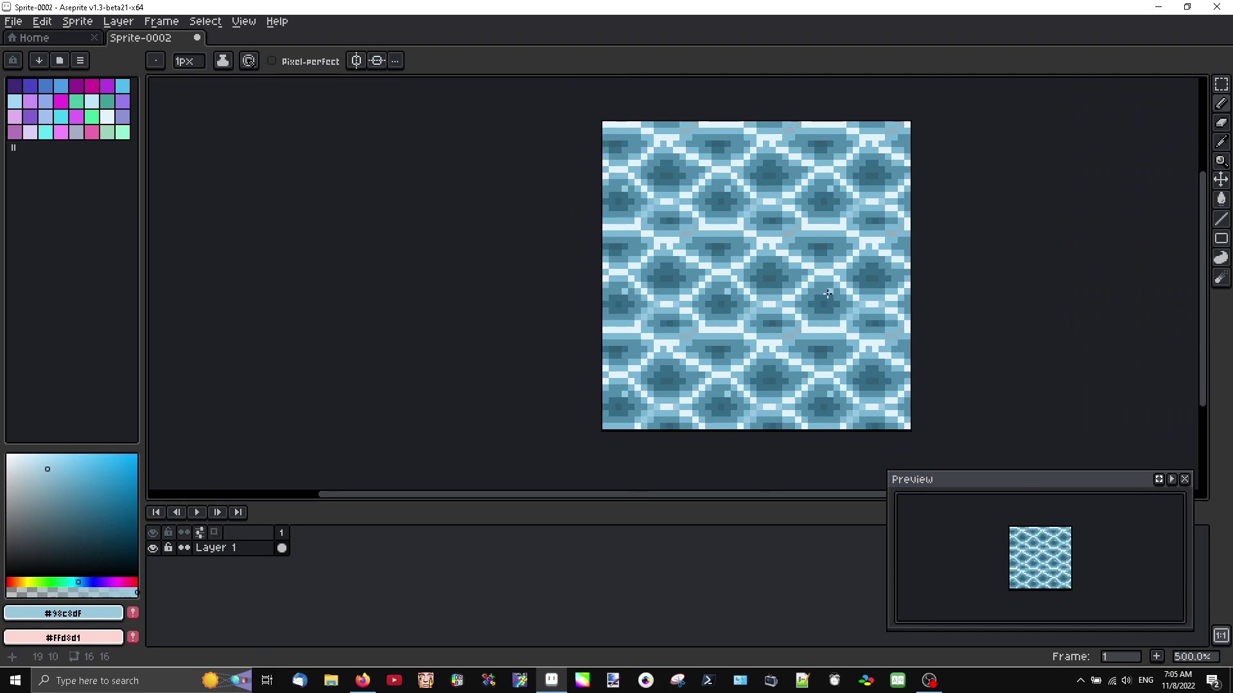
{"action": "scroll", "coordinate": [703, 301], "scroll_direction": "up", "scroll_amount": 4}
{"action": "key", "text": "alt"}
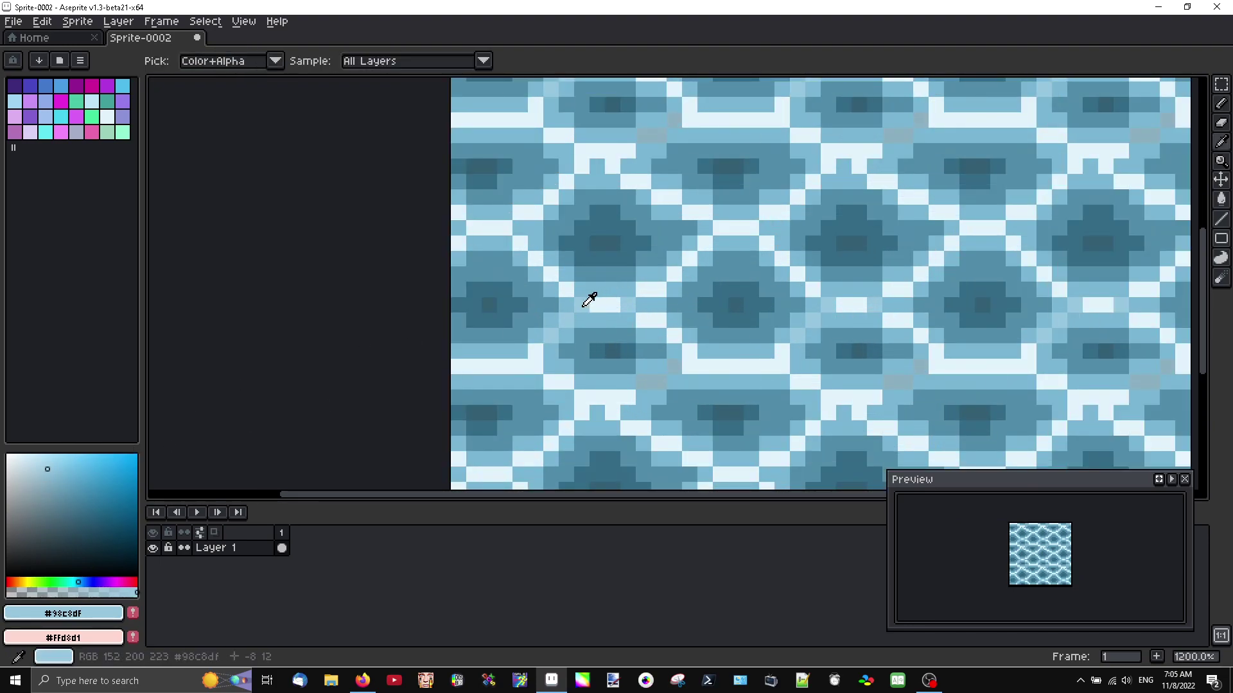
{"action": "left_click", "coordinate": [39, 463]}
{"action": "left_click_drag", "start_coordinate": [681, 299], "coordinate": [813, 311]}
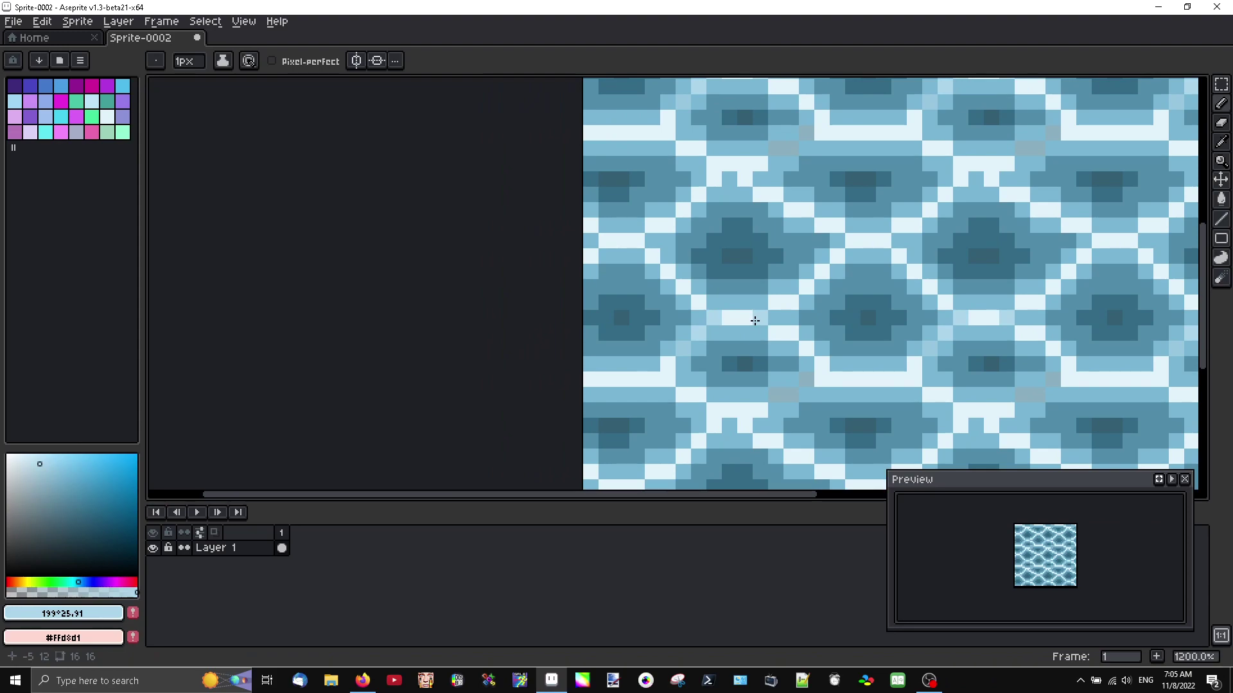
{"action": "scroll", "coordinate": [808, 351], "scroll_direction": "down", "scroll_amount": 4}
{"action": "scroll", "coordinate": [815, 372], "scroll_direction": "up", "scroll_amount": 4}
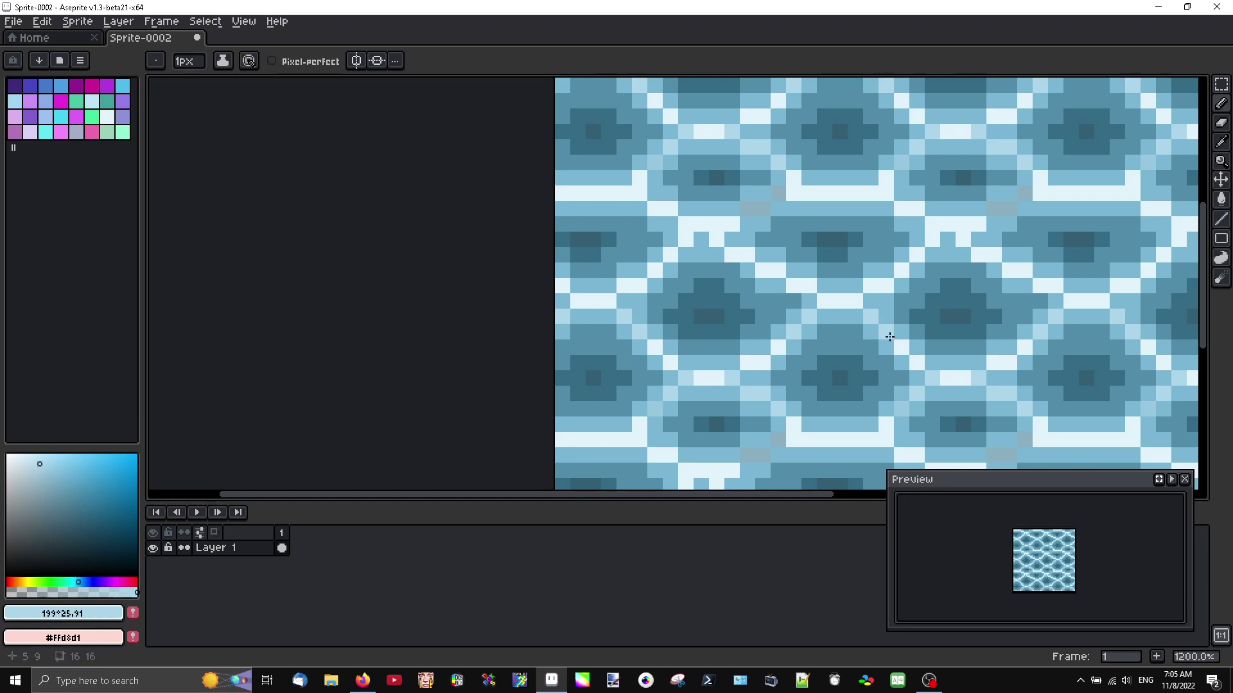
{"action": "scroll", "coordinate": [880, 331], "scroll_direction": "down", "scroll_amount": 4}
{"action": "scroll", "coordinate": [876, 366], "scroll_direction": "up", "scroll_amount": 4}
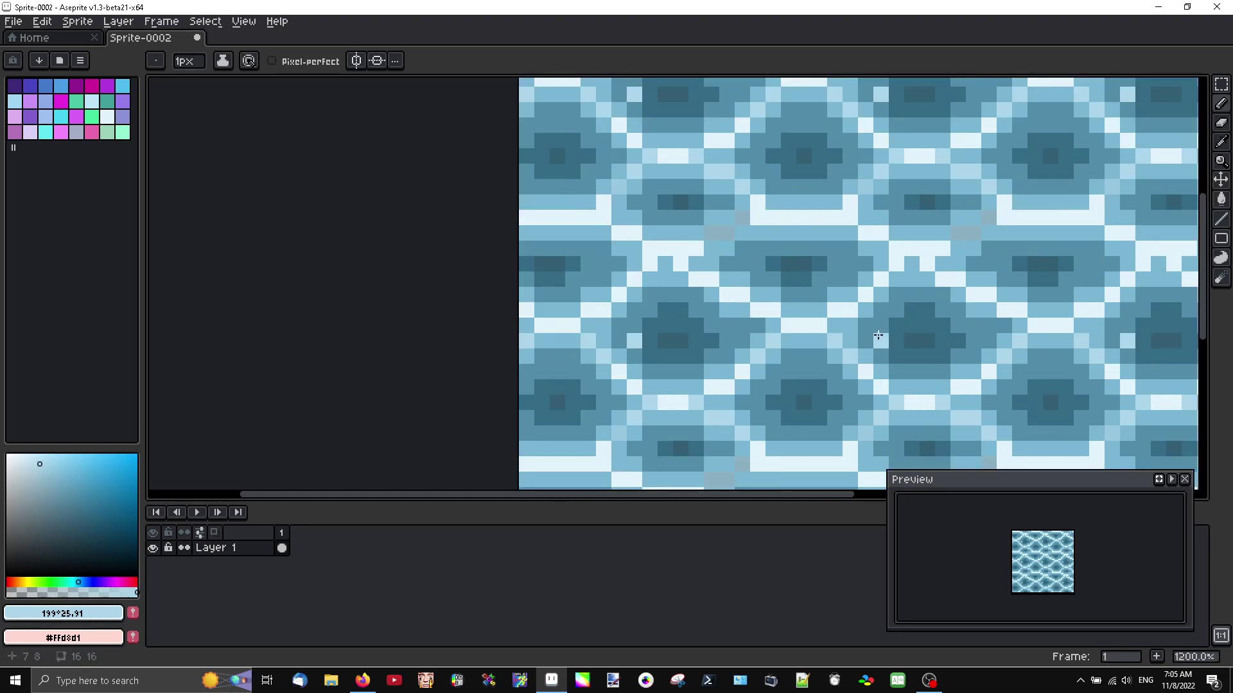
Soften the ends of the short line above the pentagonal cells and the left corner of the long line beneath them
{"action": "left_click_drag", "start_coordinate": [835, 326], "coordinate": [821, 330]}
{"action": "left_click", "coordinate": [780, 337]}
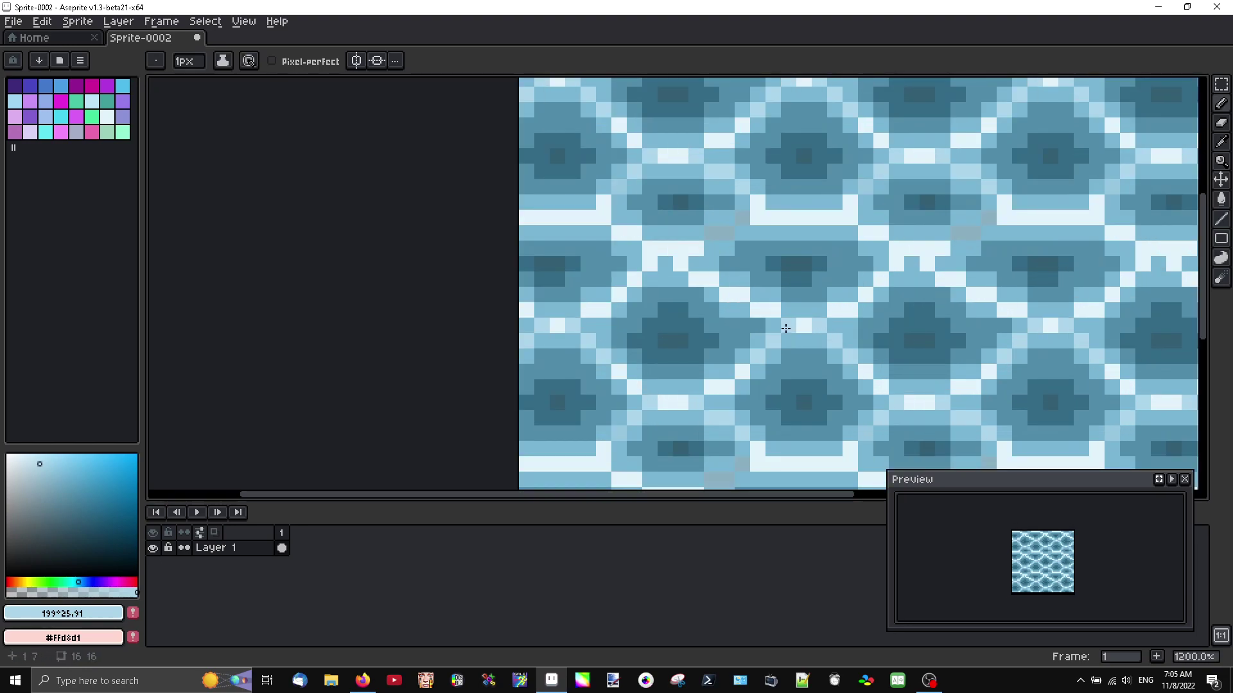
{"action": "scroll", "coordinate": [780, 335], "scroll_direction": "down", "scroll_amount": 5}
{"action": "scroll", "coordinate": [782, 332], "scroll_direction": "up", "scroll_amount": 5}
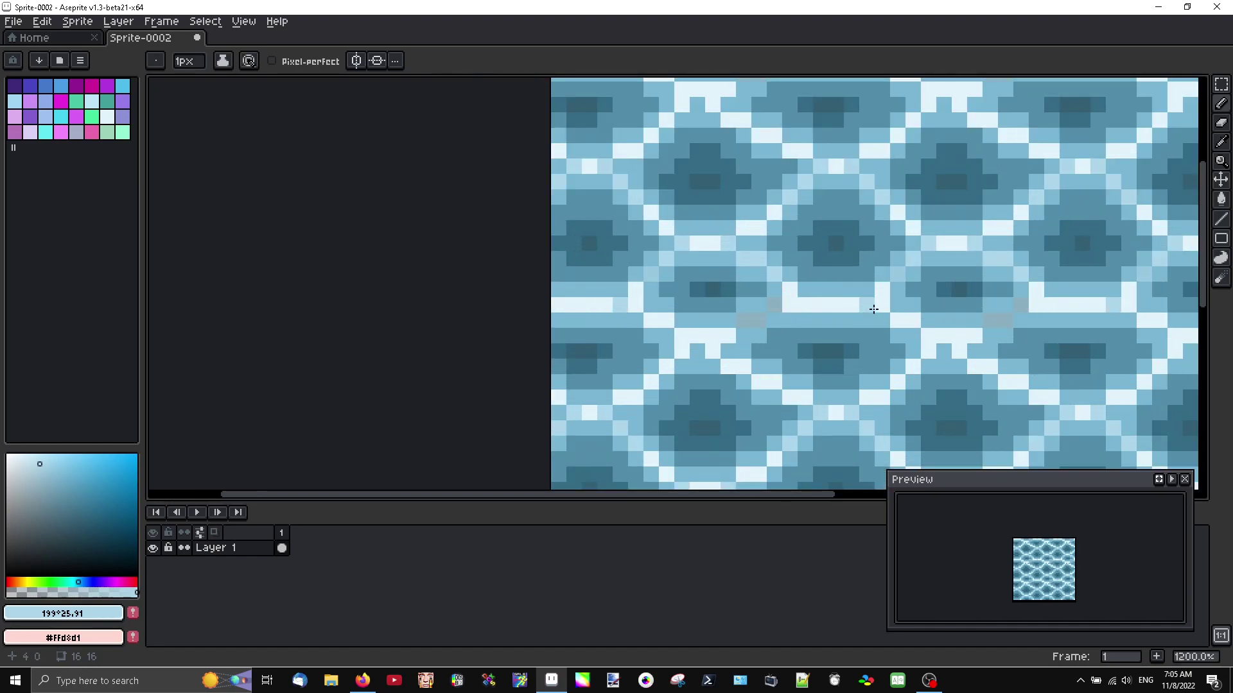
{"action": "left_click", "coordinate": [779, 309]}
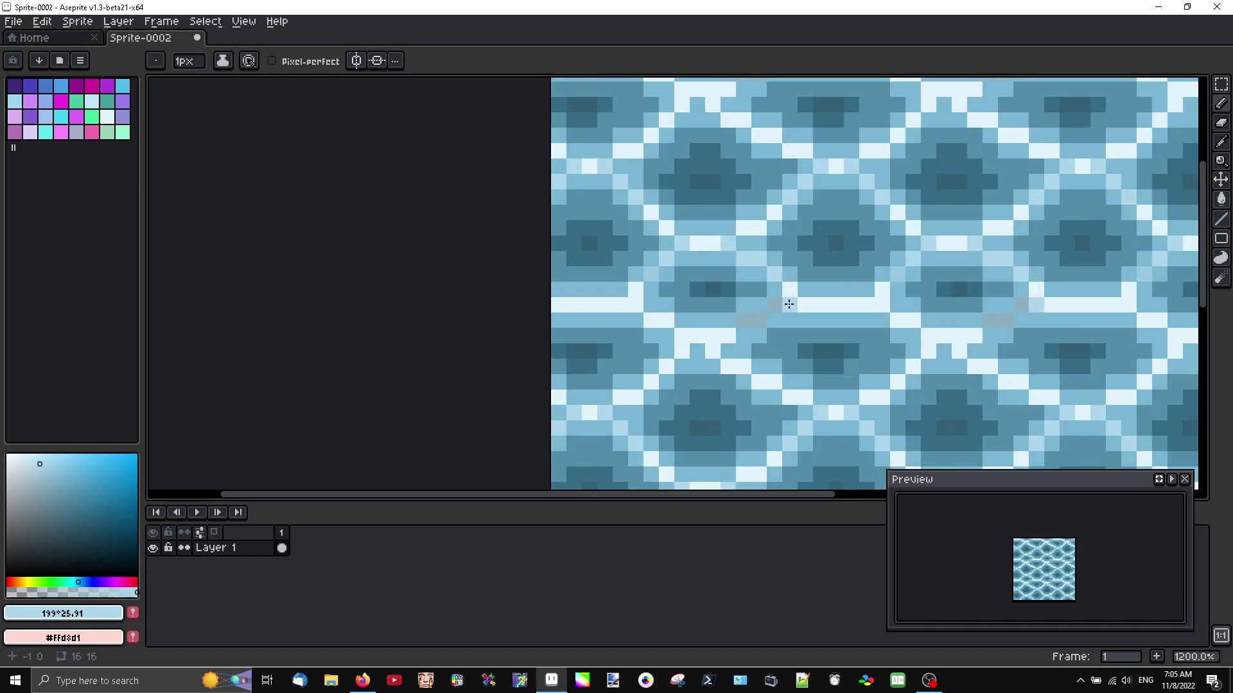
{"action": "scroll", "coordinate": [785, 333], "scroll_direction": "down", "scroll_amount": 2}
{"action": "scroll", "coordinate": [785, 335], "scroll_direction": "up", "scroll_amount": 2}
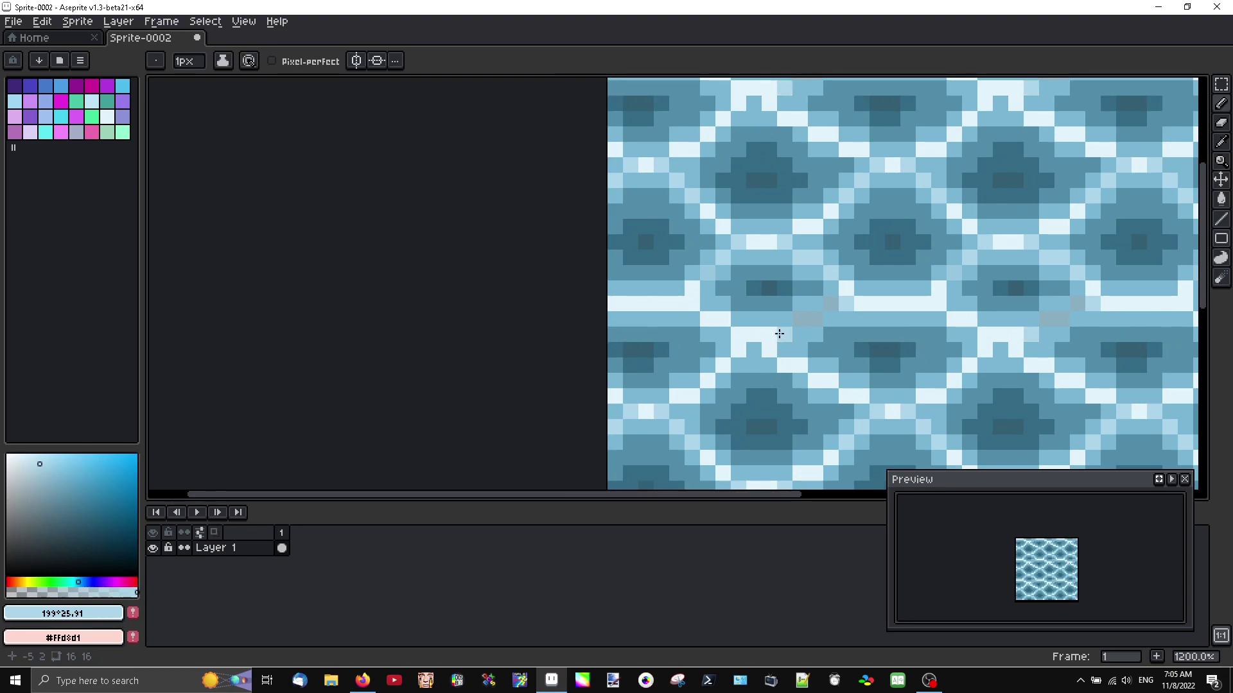
Clear the finished scale pattern from the whole sprite
{"action": "scroll", "coordinate": [770, 352], "scroll_direction": "down", "scroll_amount": 3}
{"action": "left_click_drag", "start_coordinate": [852, 350], "coordinate": [839, 176]}
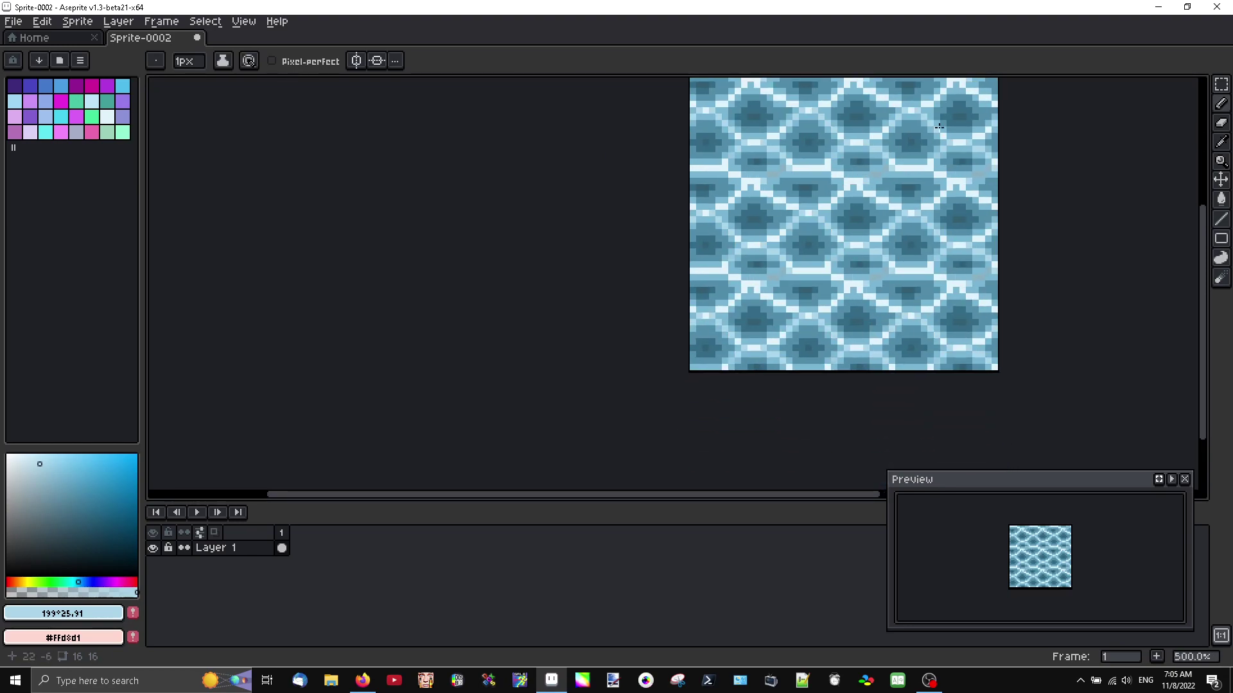
{"action": "left_click_drag", "start_coordinate": [957, 128], "coordinate": [942, 315]}
{"action": "left_click_drag", "start_coordinate": [868, 288], "coordinate": [859, 156]}
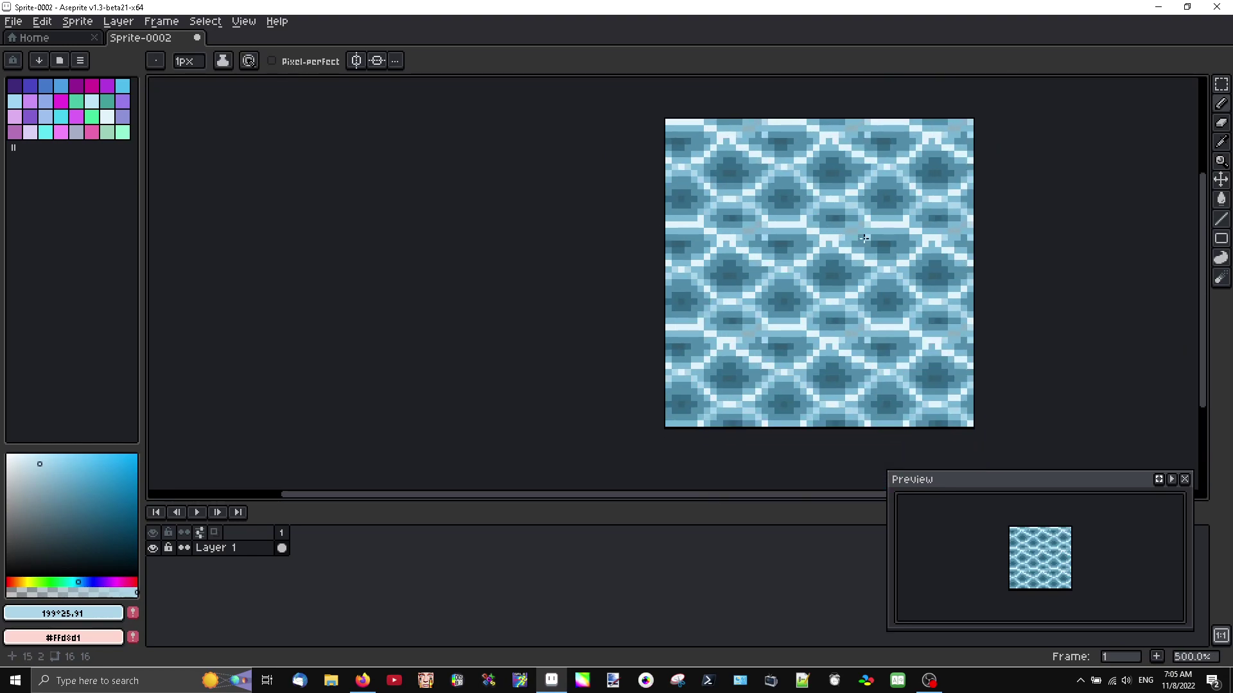
{"action": "key", "text": "v"}
{"action": "key", "text": "b"}
{"action": "key", "text": "Delete"}
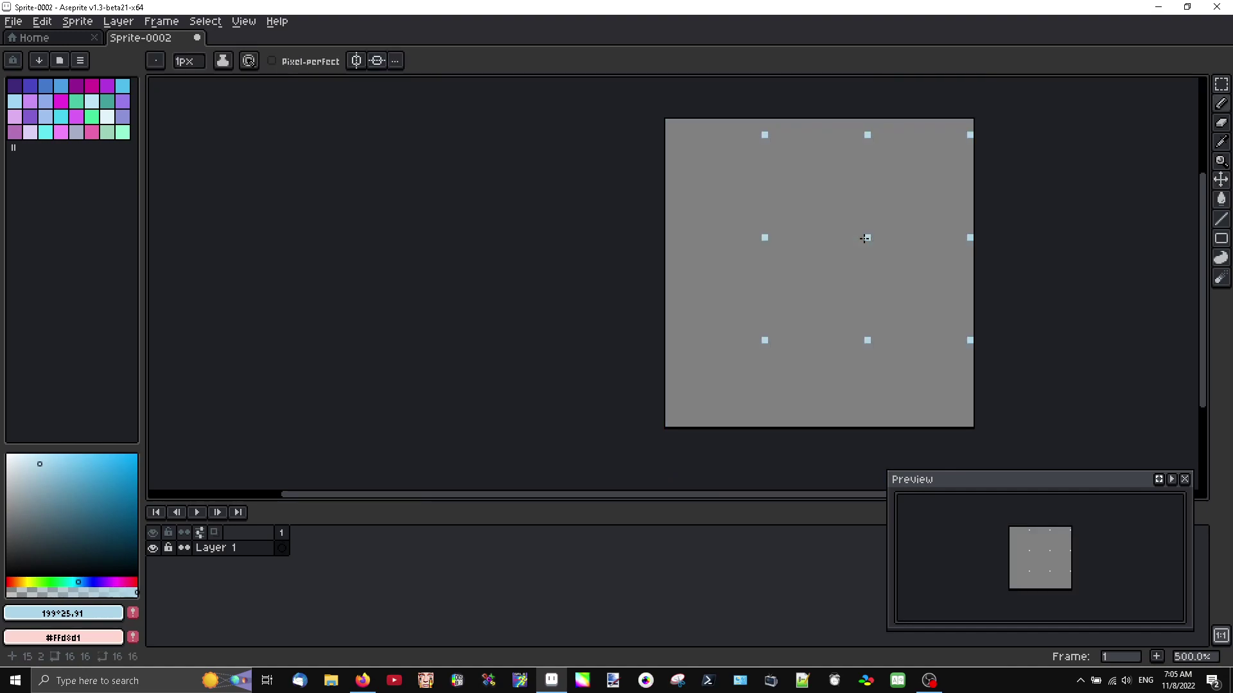
Turn off Tiled Mode for the emptied sprite and close it without saving the changes
{"action": "left_click", "coordinate": [244, 21]}
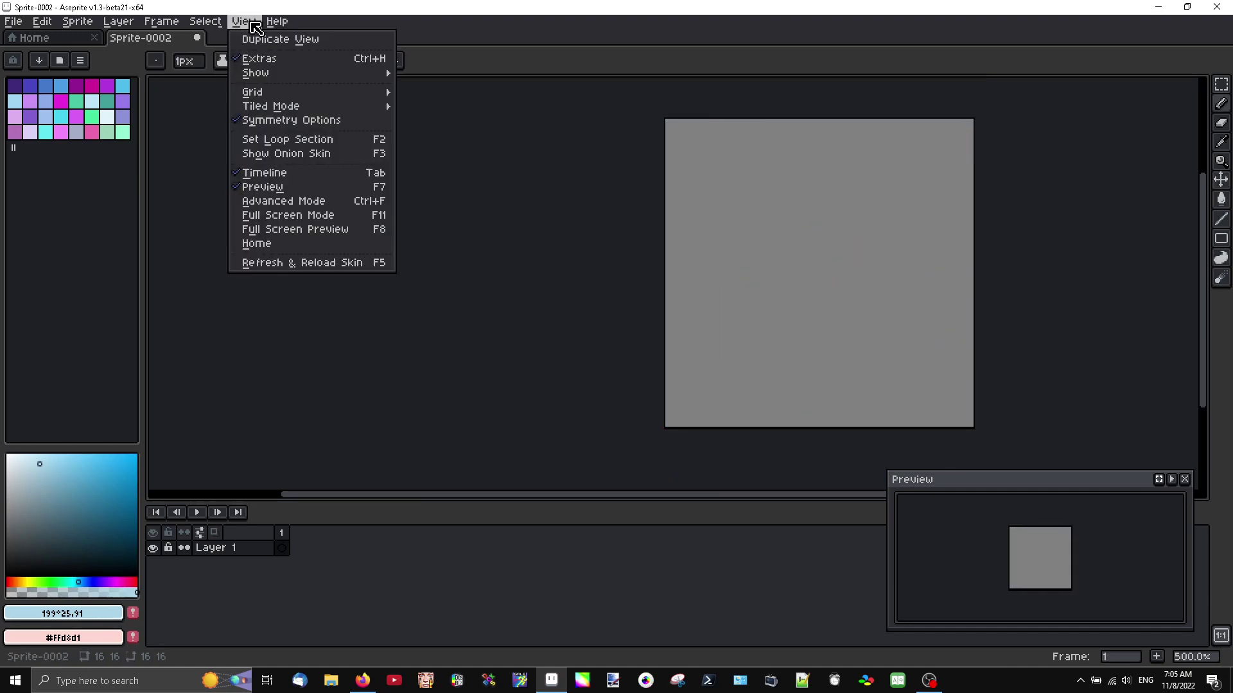
{"action": "mouse_move", "coordinate": [278, 75]}
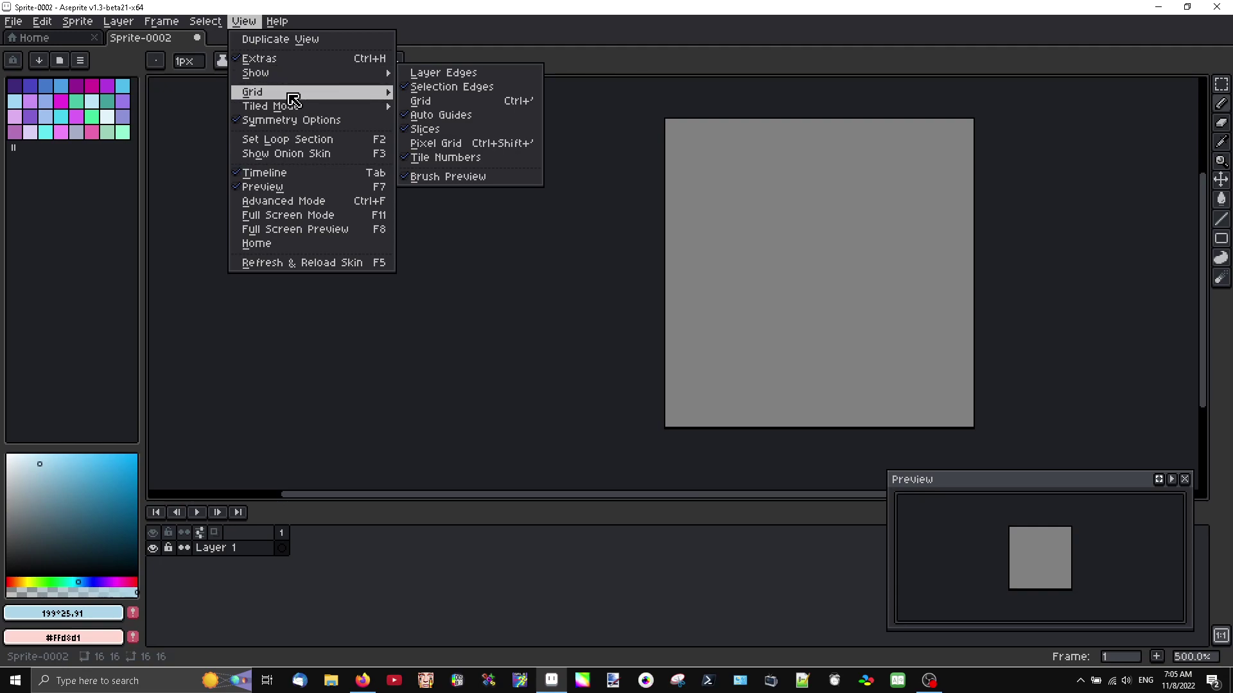
{"action": "mouse_move", "coordinate": [291, 97]}
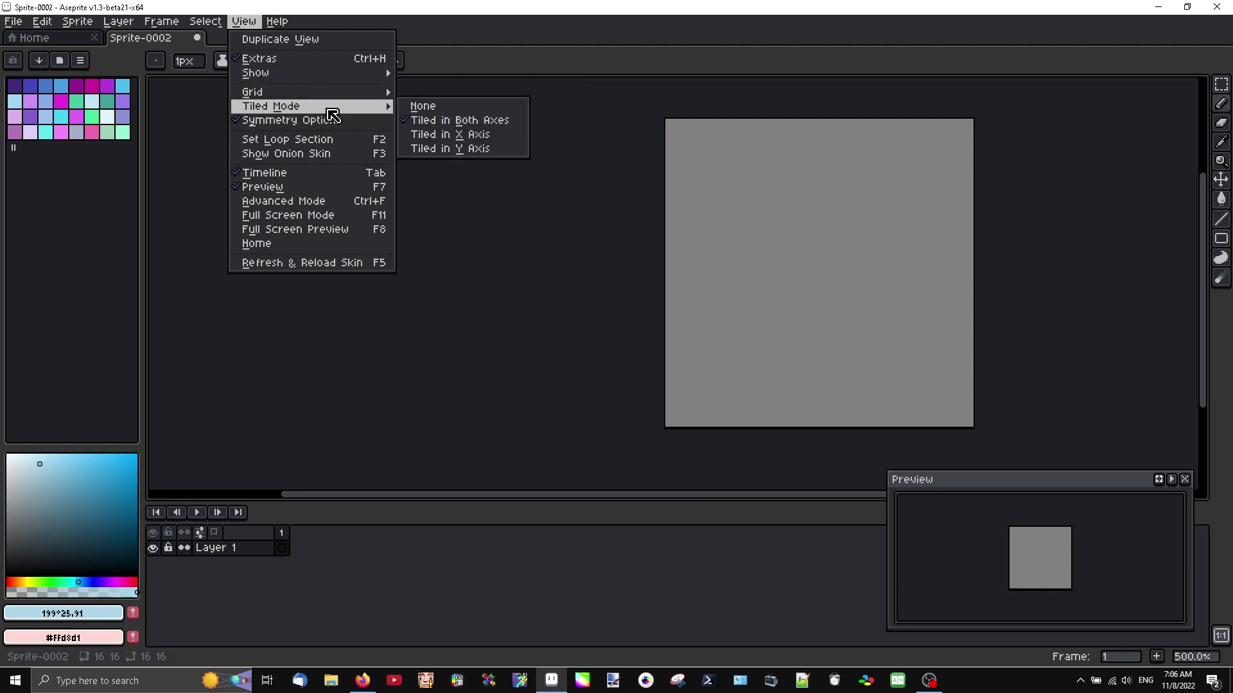
{"action": "left_click", "coordinate": [429, 107]}
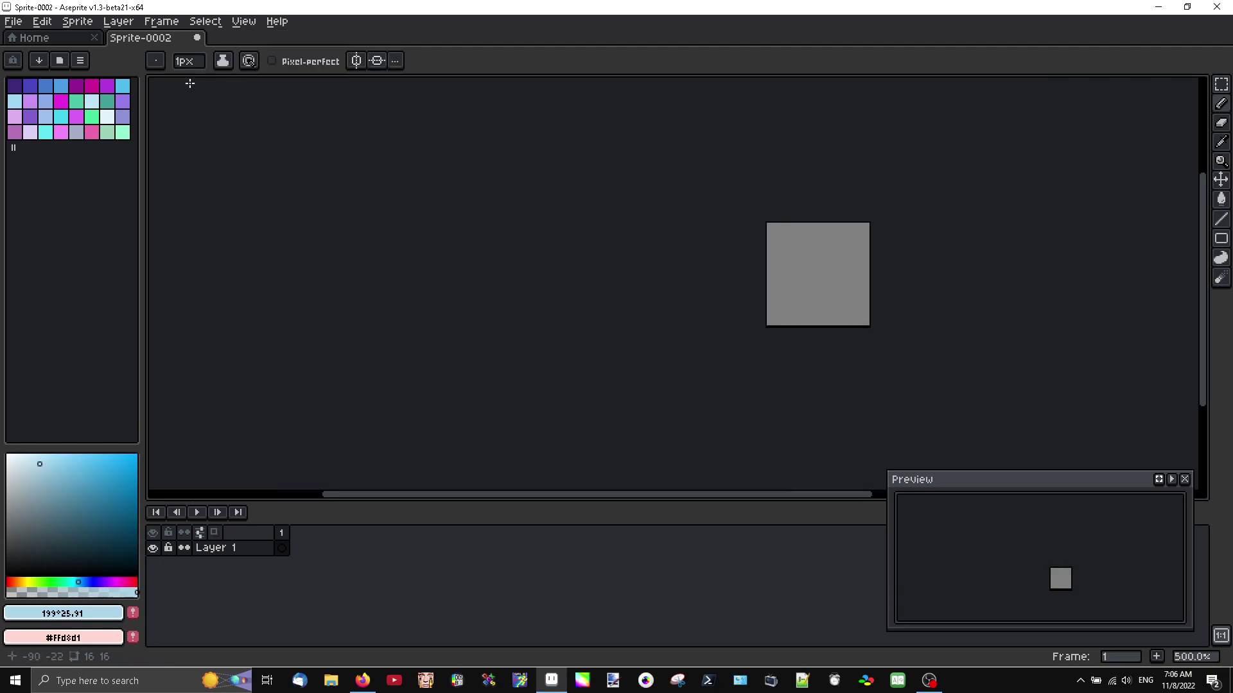
{"action": "scroll", "coordinate": [835, 264], "scroll_direction": "up", "scroll_amount": 5}
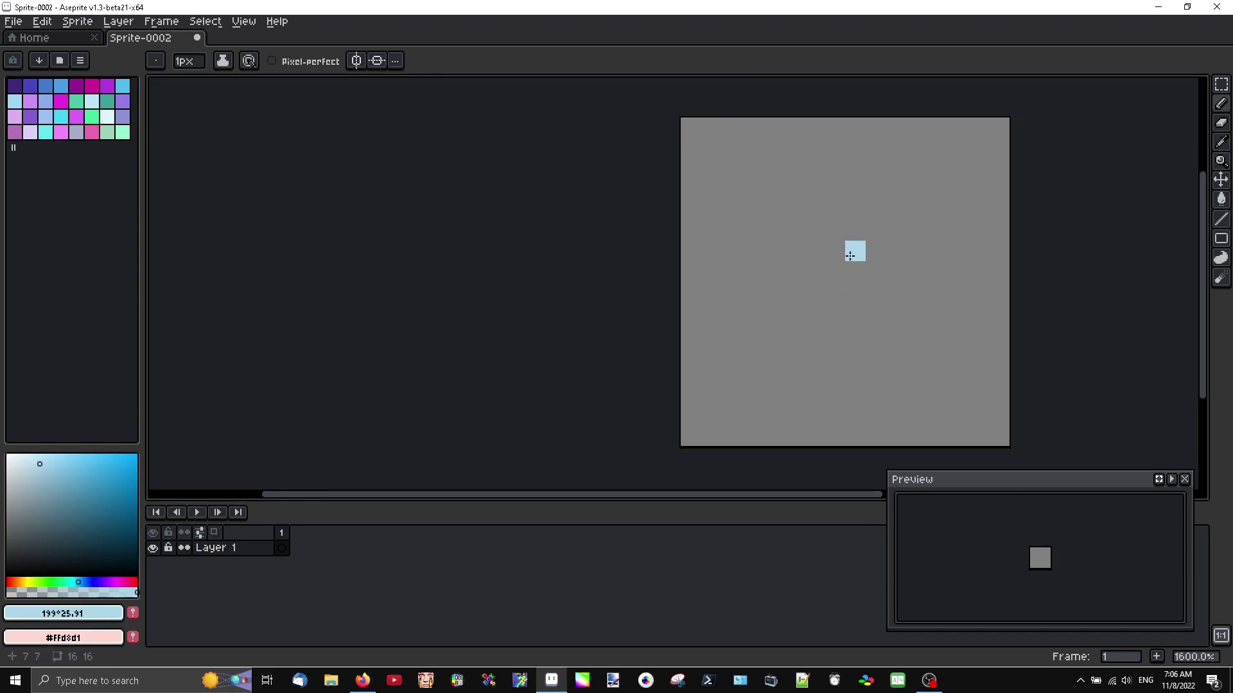
{"action": "middle_click", "coordinate": [171, 44]}
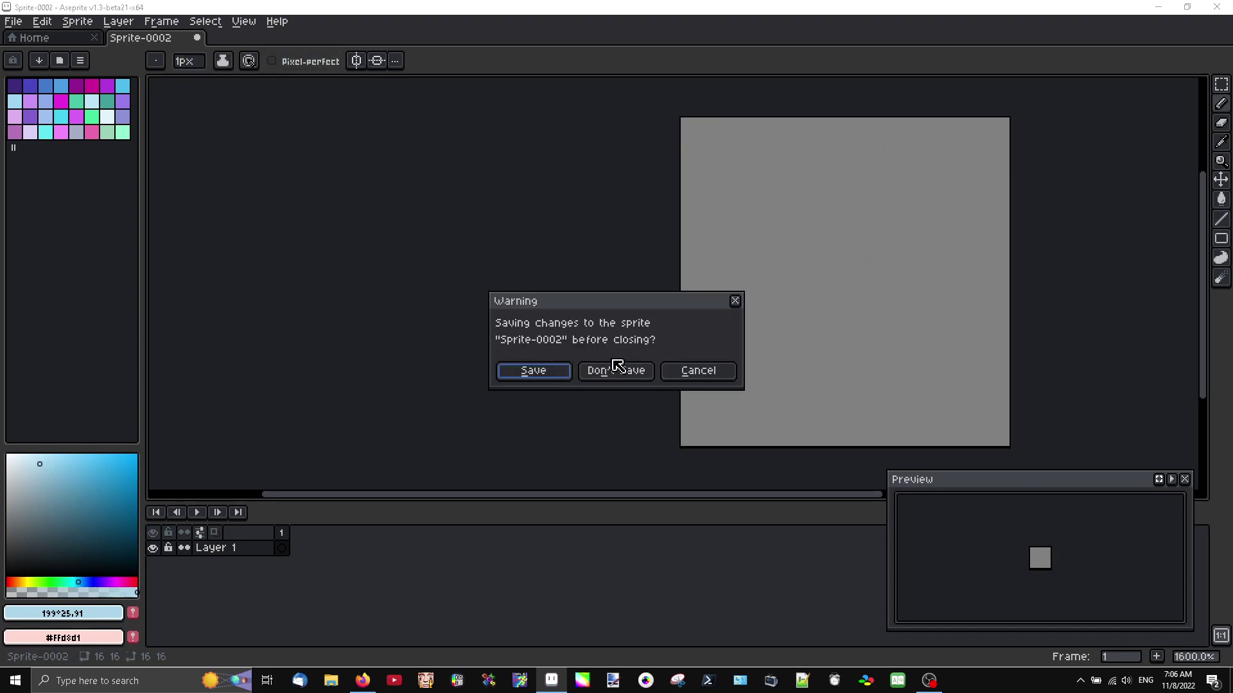
{"action": "left_click", "coordinate": [627, 377]}
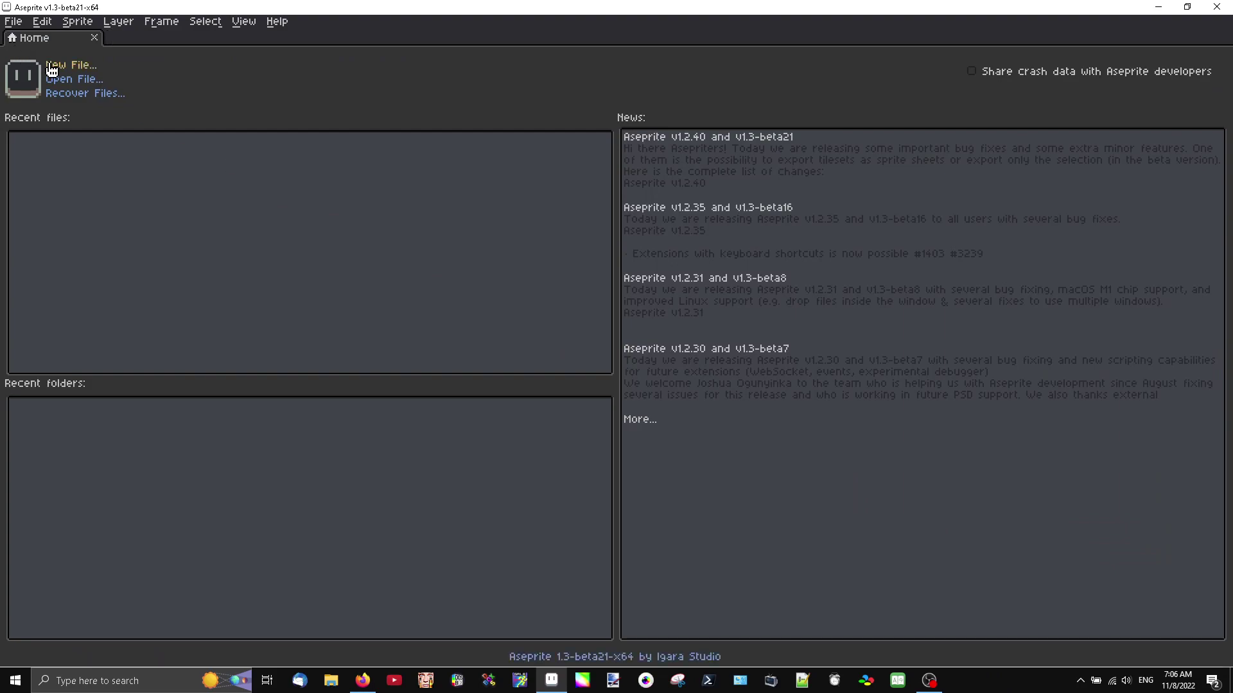
Create a new sprite 320 px wide and 240 px high
{"action": "key", "text": "ctrl+n"}
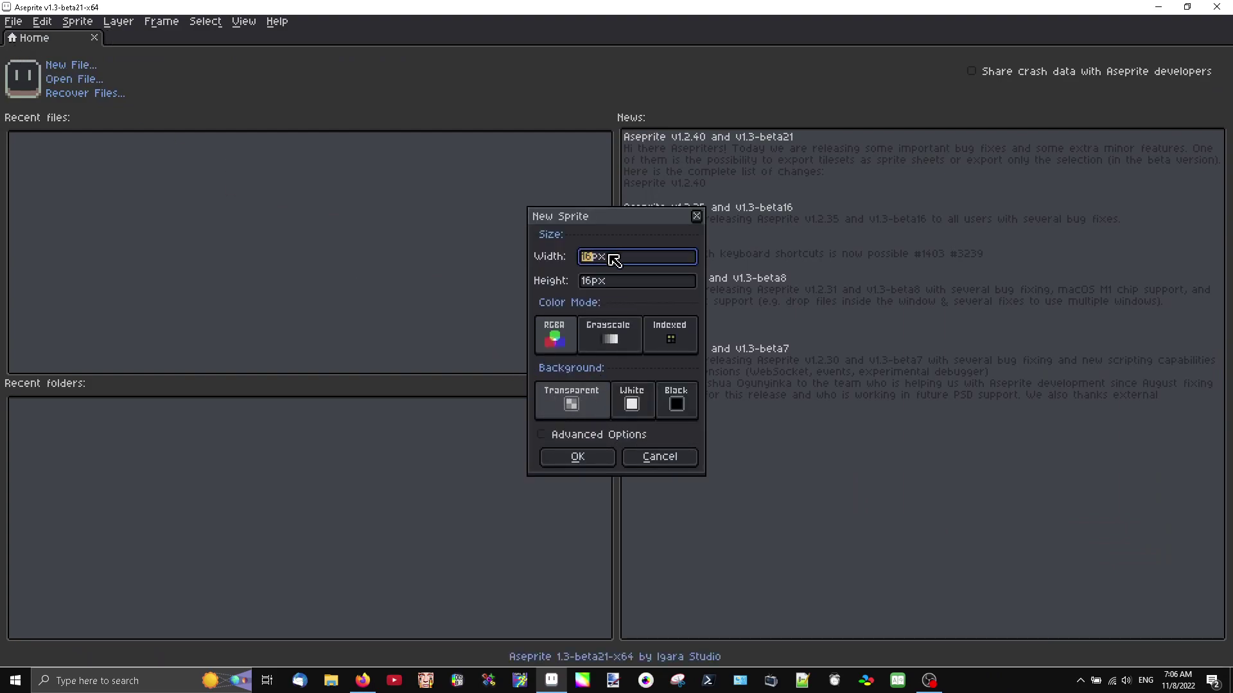
{"action": "type", "text": "320"}
{"action": "key", "text": "Tab"}
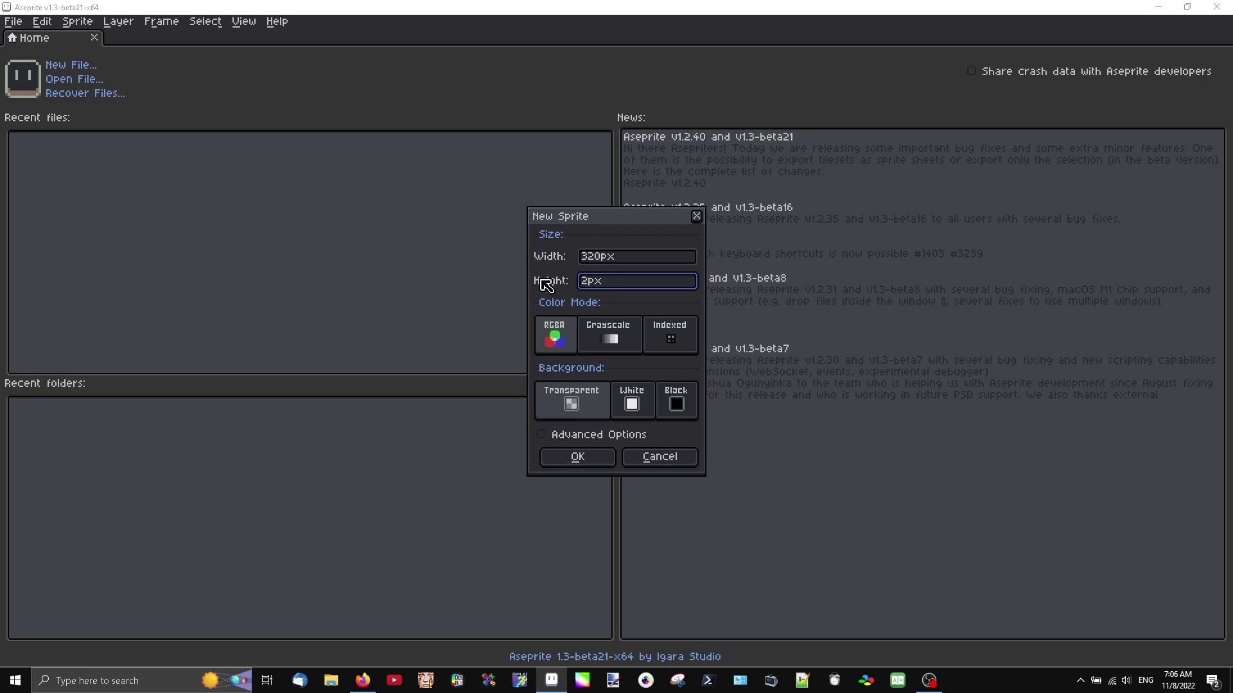
{"action": "type", "text": "240"}
{"action": "left_click", "coordinate": [597, 456]}
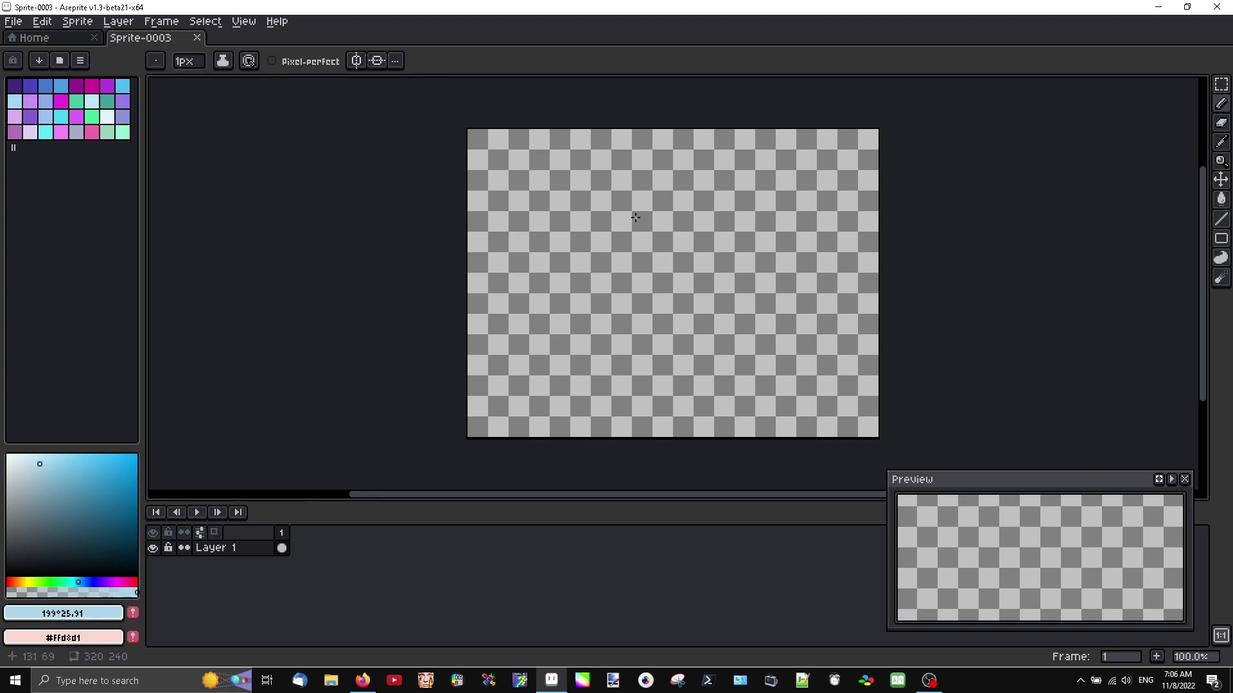
Draw a simple smiling face with a curved mouth and two oval eyes in dark grey HSV 199, 18, 22
{"action": "scroll", "coordinate": [708, 231], "scroll_direction": "up", "scroll_amount": 1}
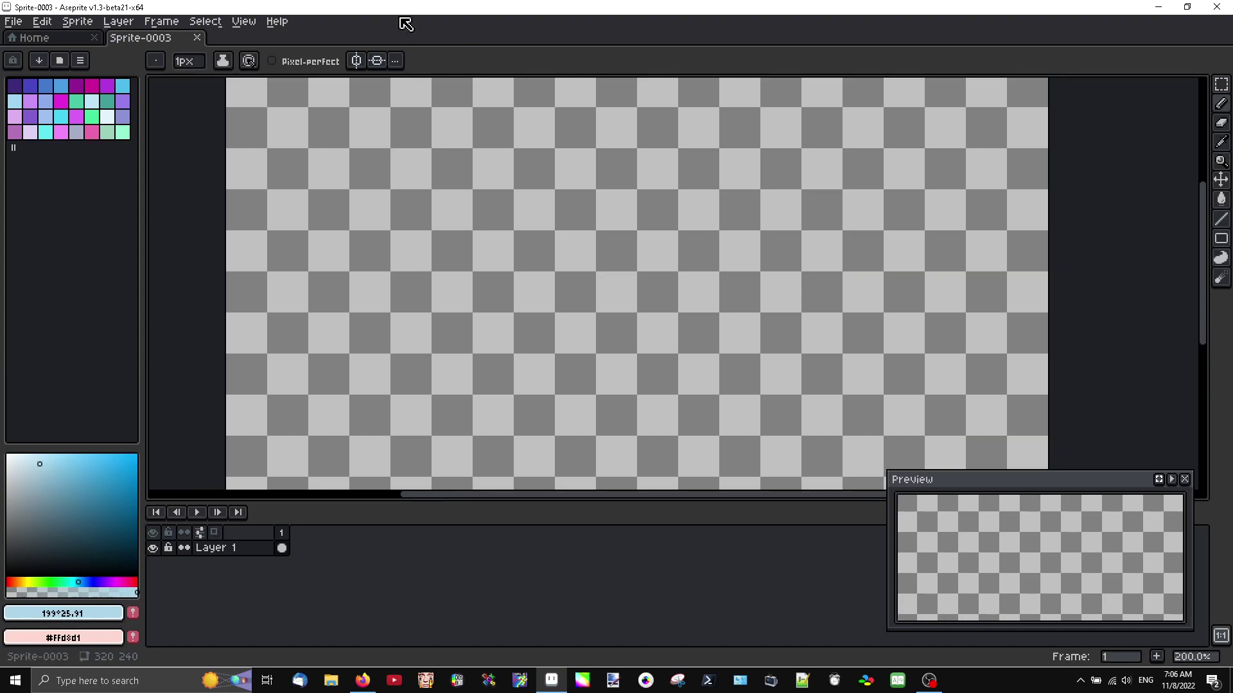
{"action": "left_click_drag", "start_coordinate": [388, 102], "coordinate": [396, 97]}
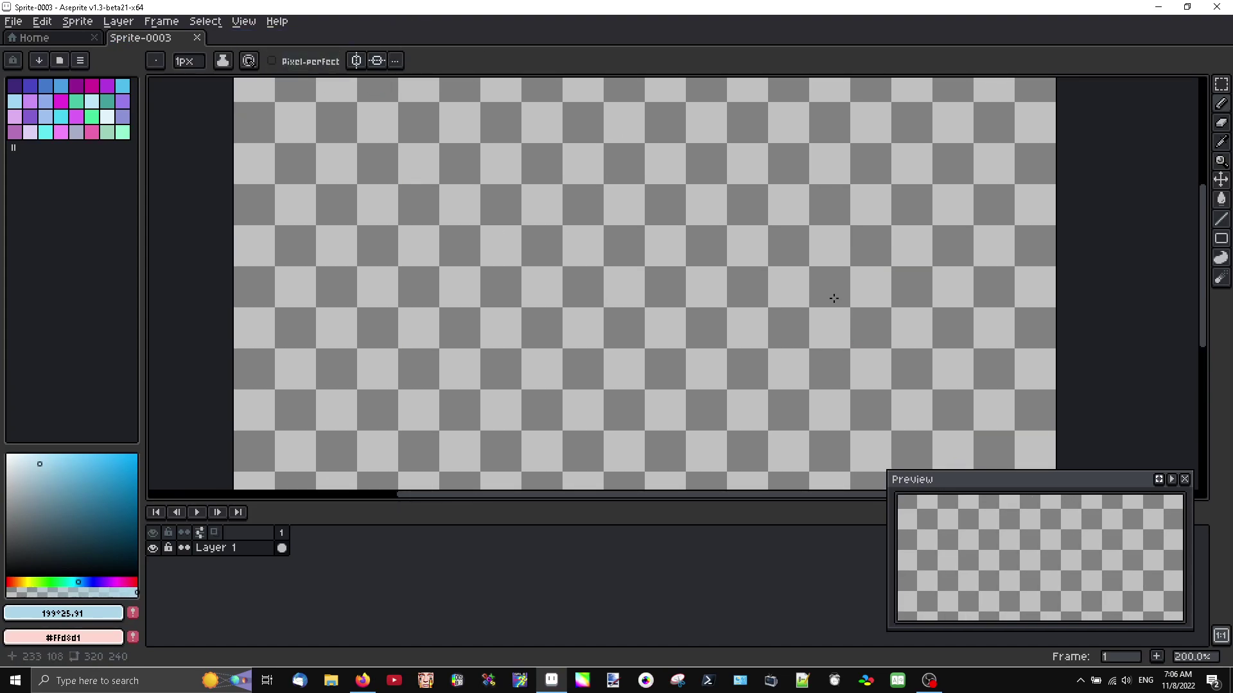
{"action": "scroll", "coordinate": [599, 242], "scroll_direction": "up", "scroll_amount": 1}
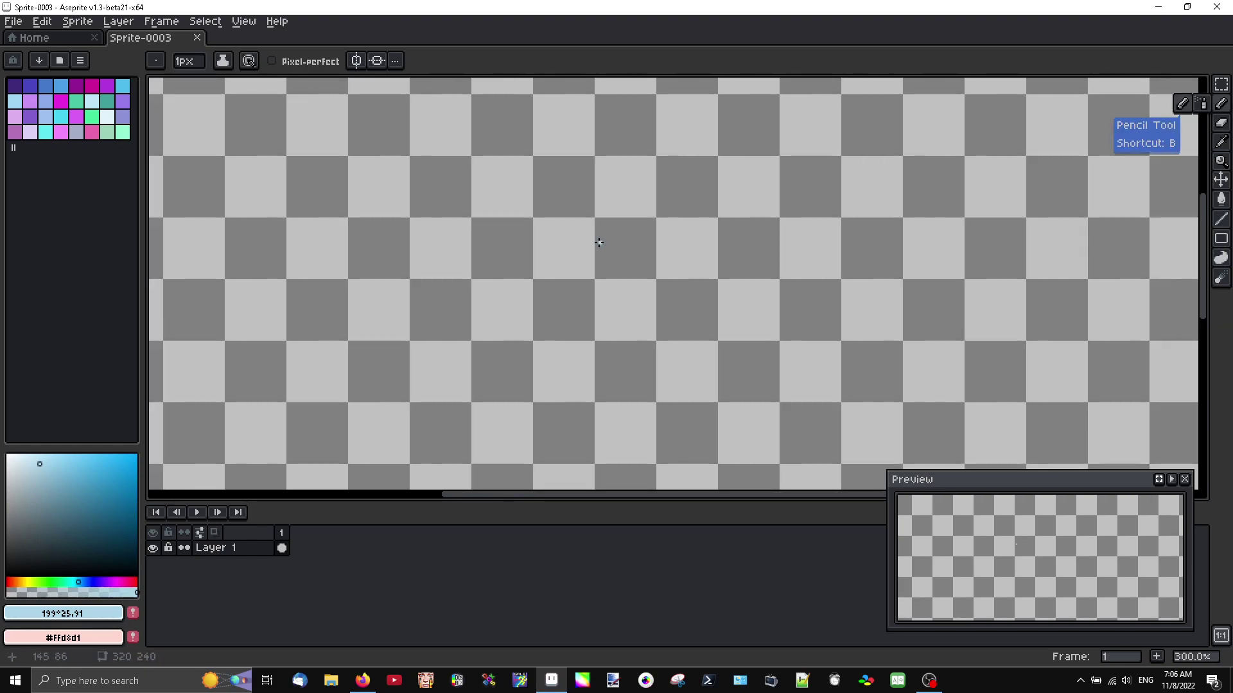
{"action": "scroll", "coordinate": [595, 252], "scroll_direction": "down", "scroll_amount": 1}
{"action": "left_click", "coordinate": [30, 549]}
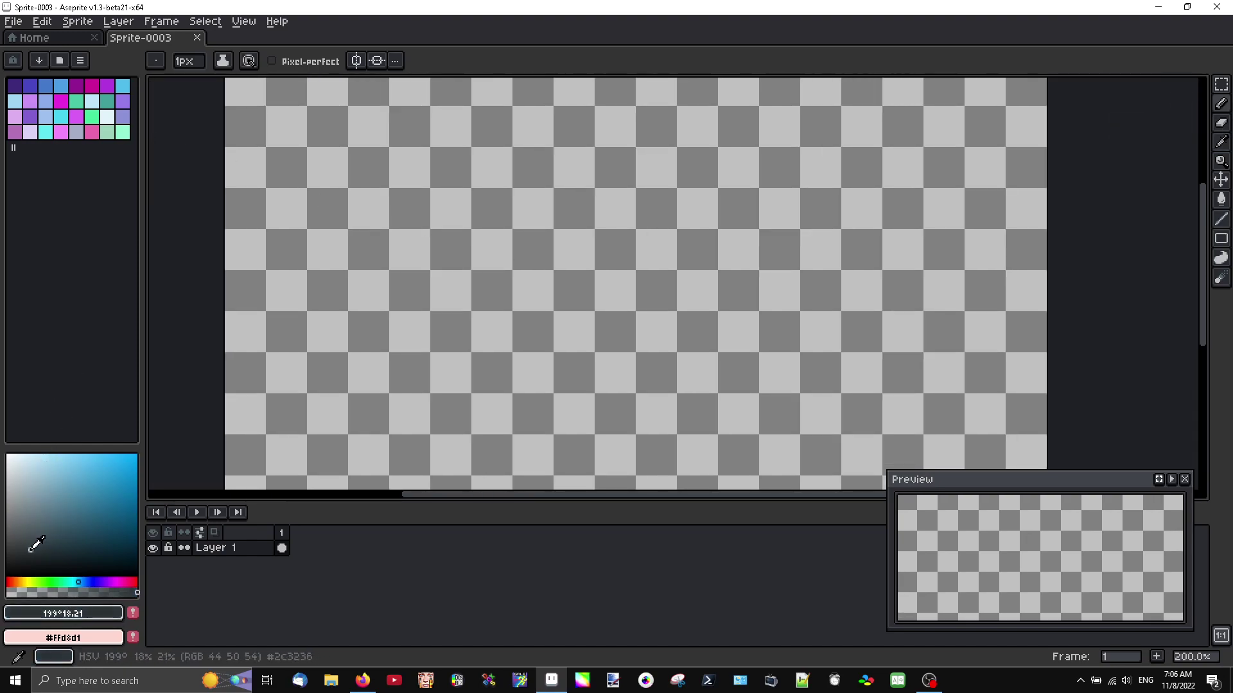
{"action": "mouse_move", "coordinate": [467, 301]}
{"action": "left_mouse_down"}
{"action": "mouse_move", "coordinate": [526, 333]}
{"action": "mouse_move", "coordinate": [622, 335]}
{"action": "mouse_move", "coordinate": [679, 290]}
{"action": "left_mouse_up"}
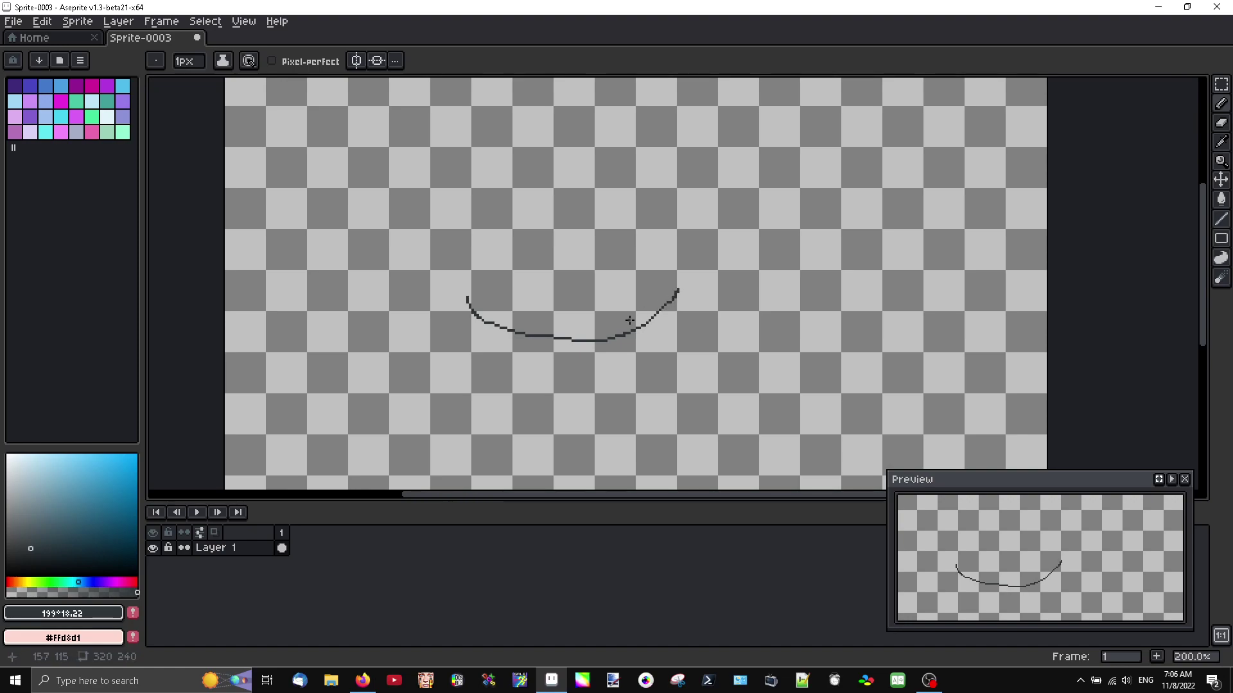
{"action": "left_click_drag", "start_coordinate": [522, 214], "coordinate": [528, 263]}
{"action": "mouse_move", "coordinate": [591, 218]}
{"action": "left_mouse_down"}
{"action": "mouse_move", "coordinate": [581, 252]}
{"action": "mouse_move", "coordinate": [611, 244]}
{"action": "mouse_move", "coordinate": [588, 220]}
{"action": "left_mouse_up"}
Select the whole smiling face, move it to the left part of the canvas and deselect it
{"action": "left_click", "coordinate": [1221, 84]}
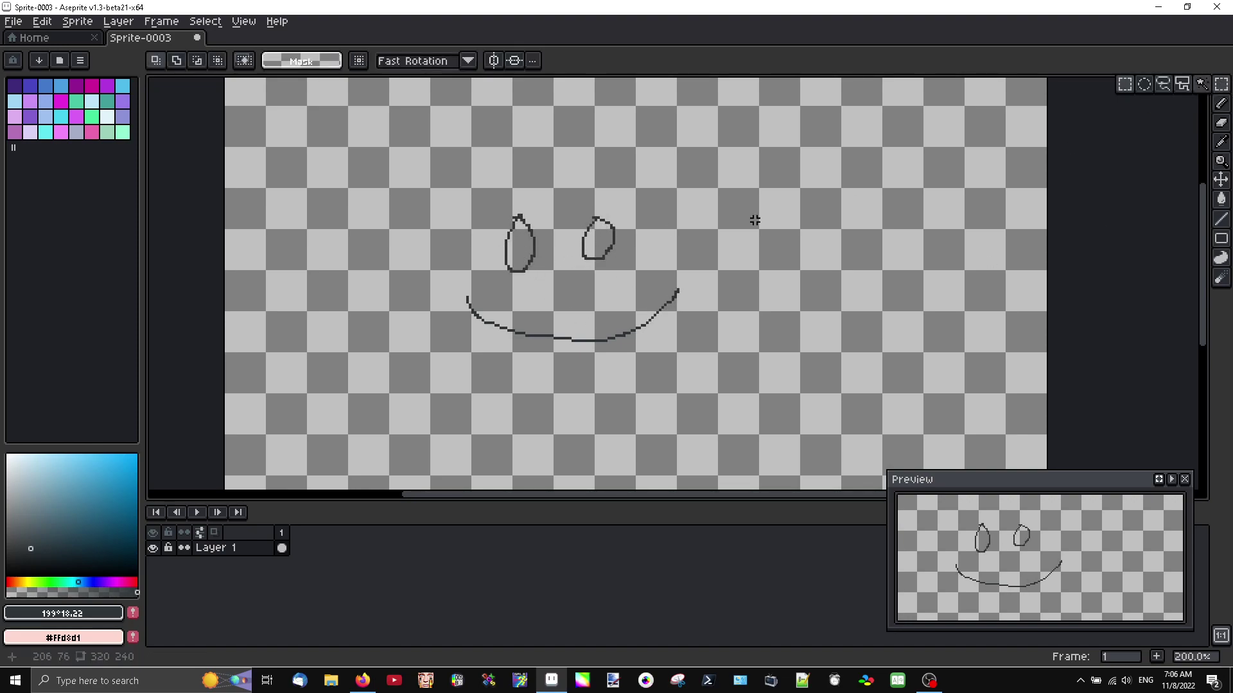
{"action": "left_click_drag", "start_coordinate": [400, 166], "coordinate": [728, 380]}
{"action": "left_click_drag", "start_coordinate": [567, 294], "coordinate": [405, 287]}
{"action": "left_click", "coordinate": [652, 251]}
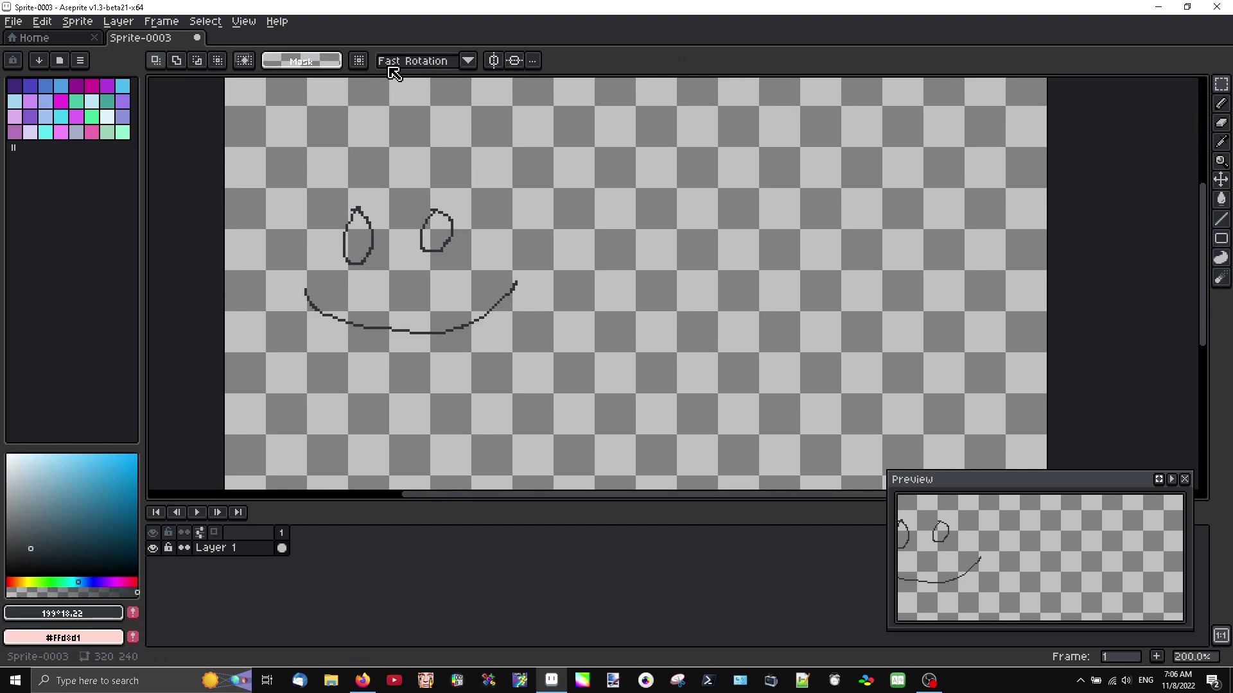
Enable Pixel-perfect for the Pencil and draw a second smiling face to the right of the first
{"action": "left_click", "coordinate": [1221, 104]}
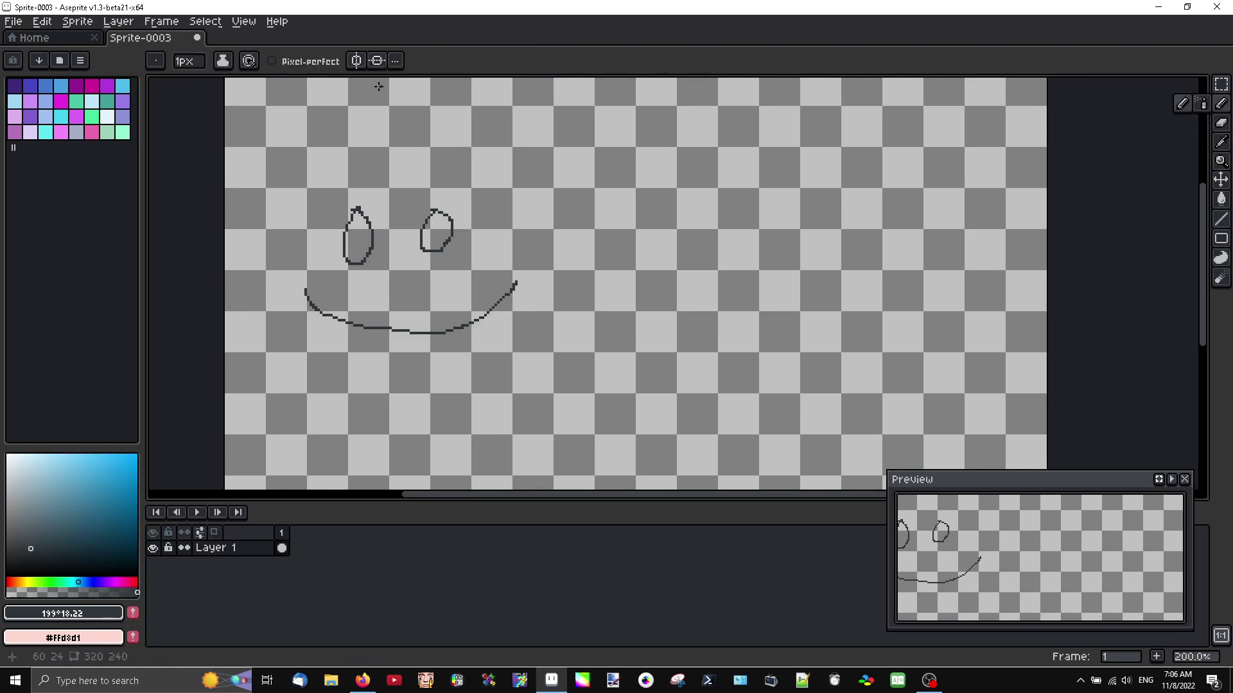
{"action": "left_click", "coordinate": [292, 62]}
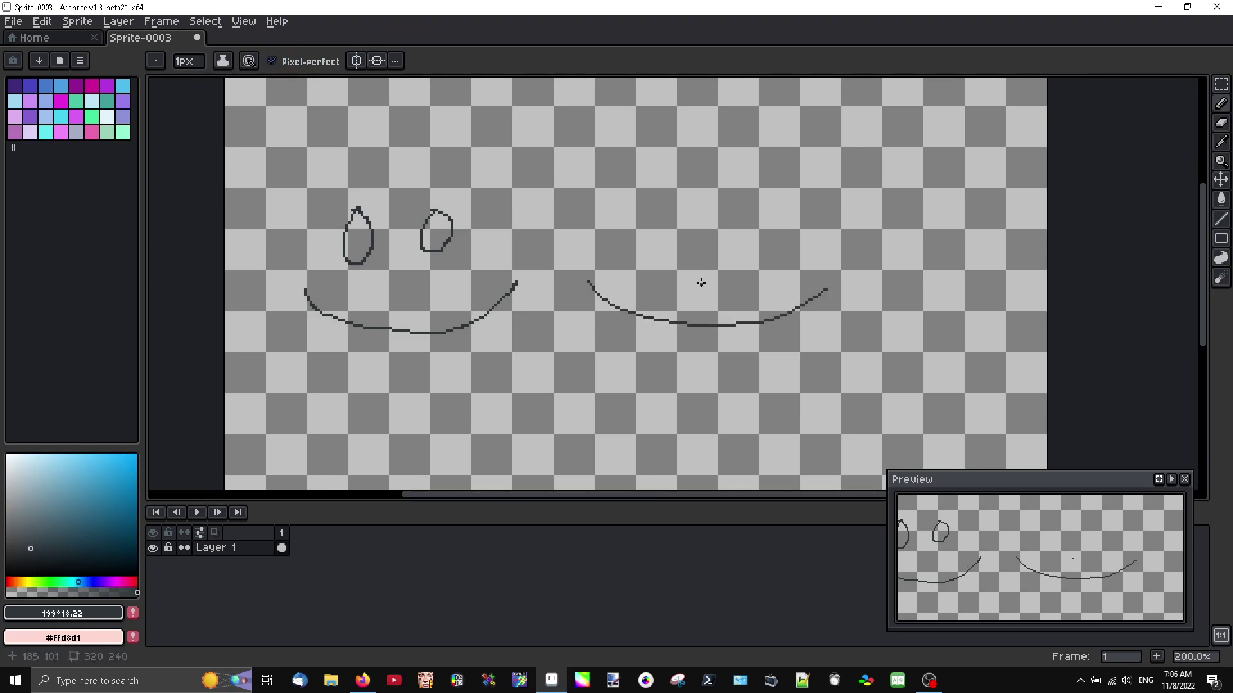
{"action": "left_click_drag", "start_coordinate": [643, 195], "coordinate": [633, 242]}
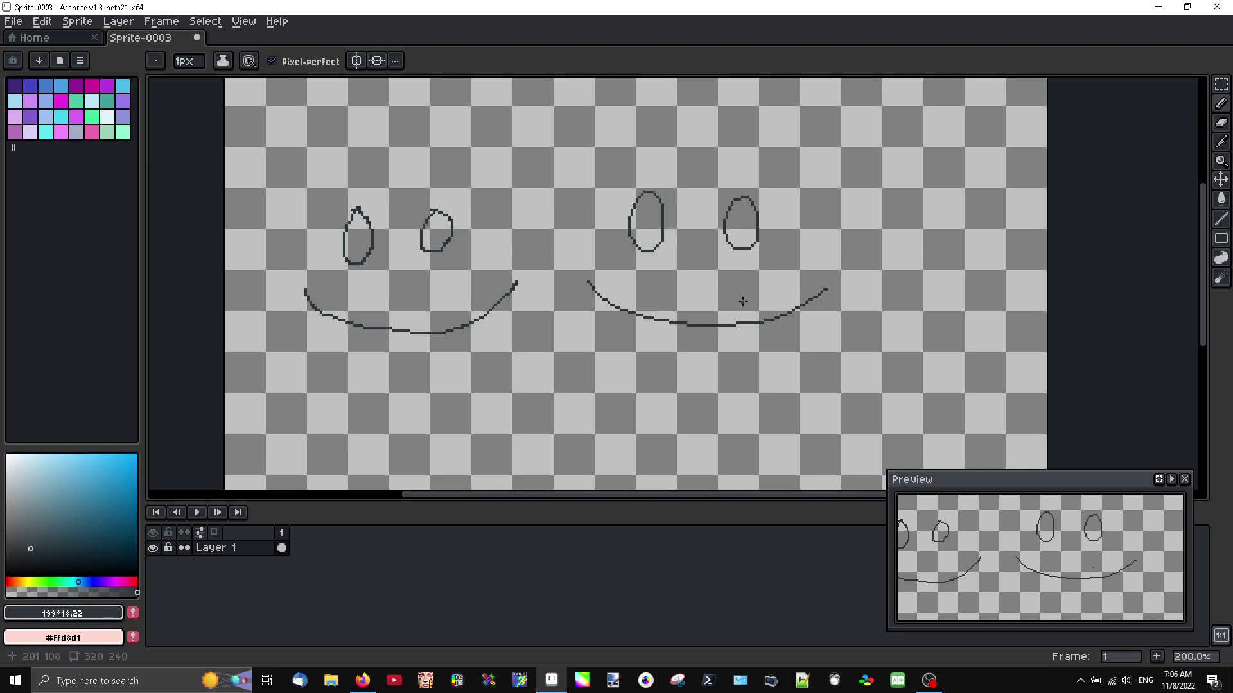
Turn on left-right mirror symmetry and place its vertical axis between the second face's eyes
{"action": "left_click", "coordinate": [376, 61]}
{"action": "left_click", "coordinate": [377, 61]}
{"action": "left_click", "coordinate": [356, 61]}
{"action": "left_click_drag", "start_coordinate": [635, 82], "coordinate": [690, 81]}
Erase the second face's eyes and redraw them mirrored, with thickened inner edges that curve out below each eye
{"action": "left_click", "coordinate": [1221, 122]}
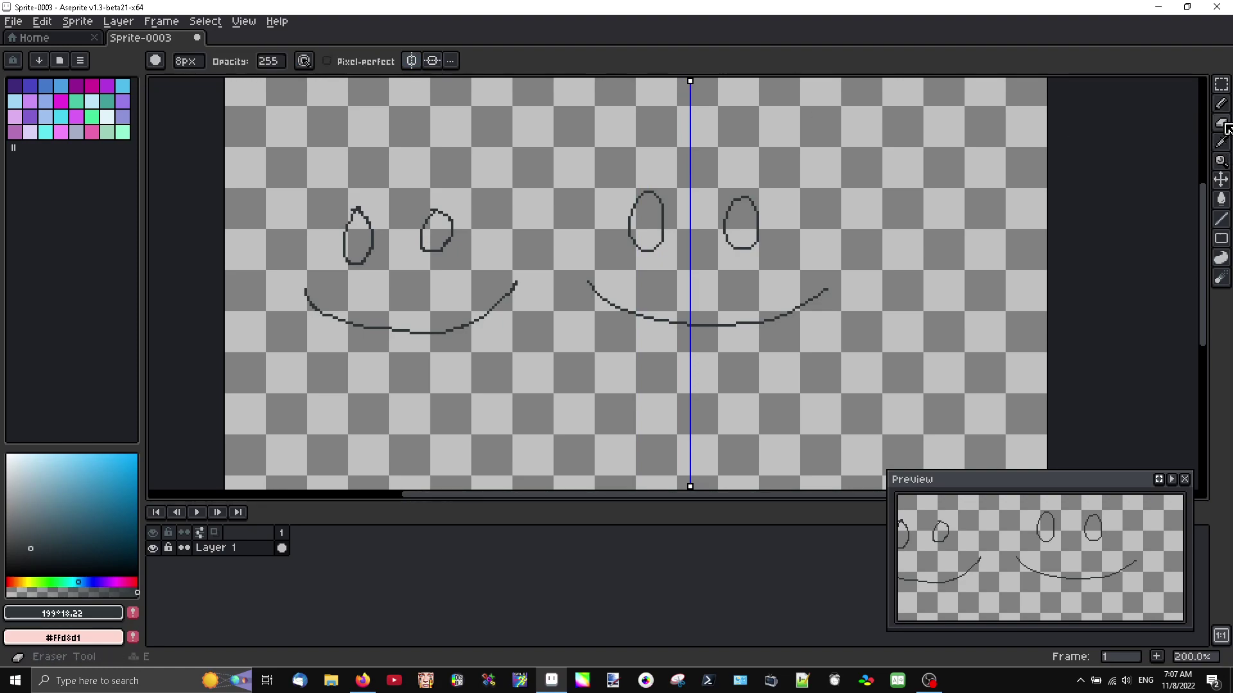
{"action": "mouse_move", "coordinate": [756, 199]}
{"action": "left_mouse_down"}
{"action": "mouse_move", "coordinate": [748, 247]}
{"action": "mouse_move", "coordinate": [735, 239]}
{"action": "mouse_move", "coordinate": [730, 214]}
{"action": "left_mouse_up"}
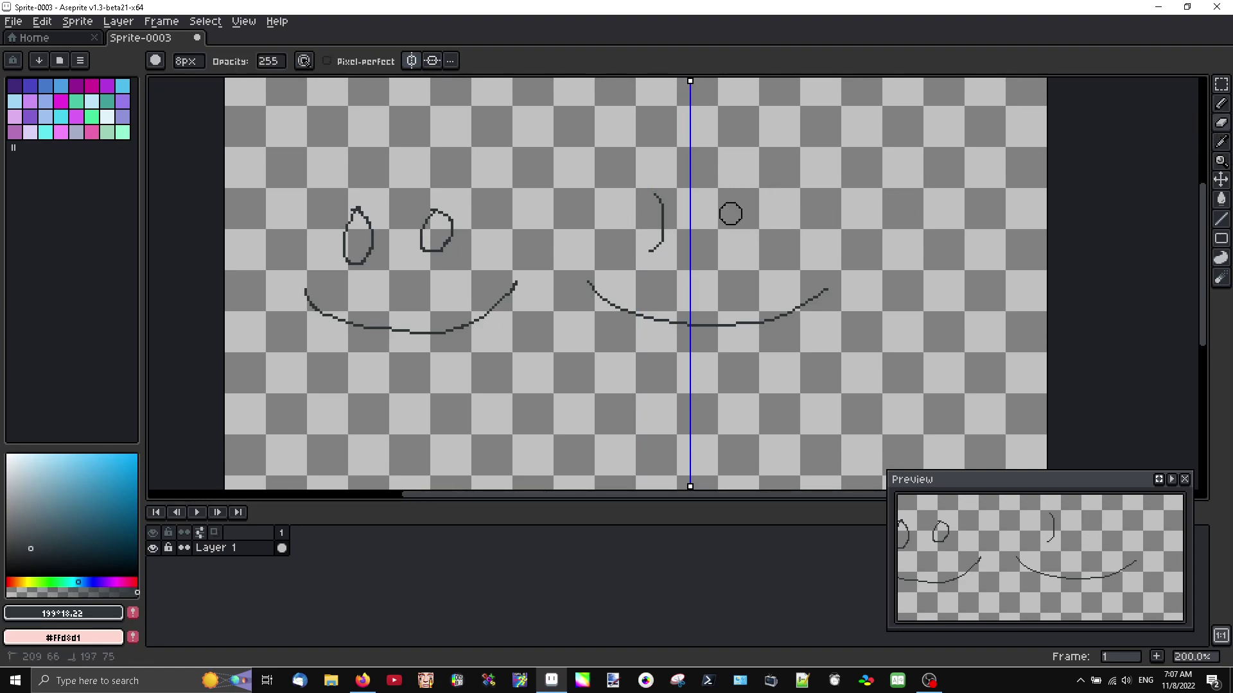
{"action": "left_click", "coordinate": [1221, 103]}
{"action": "scroll", "coordinate": [636, 228], "scroll_direction": "up", "scroll_amount": 3}
{"action": "mouse_move", "coordinate": [703, 166]}
{"action": "left_mouse_down"}
{"action": "mouse_move", "coordinate": [672, 137]}
{"action": "mouse_move", "coordinate": [635, 145]}
{"action": "mouse_move", "coordinate": [608, 190]}
{"action": "mouse_move", "coordinate": [615, 245]}
{"action": "mouse_move", "coordinate": [653, 294]}
{"action": "left_mouse_up"}
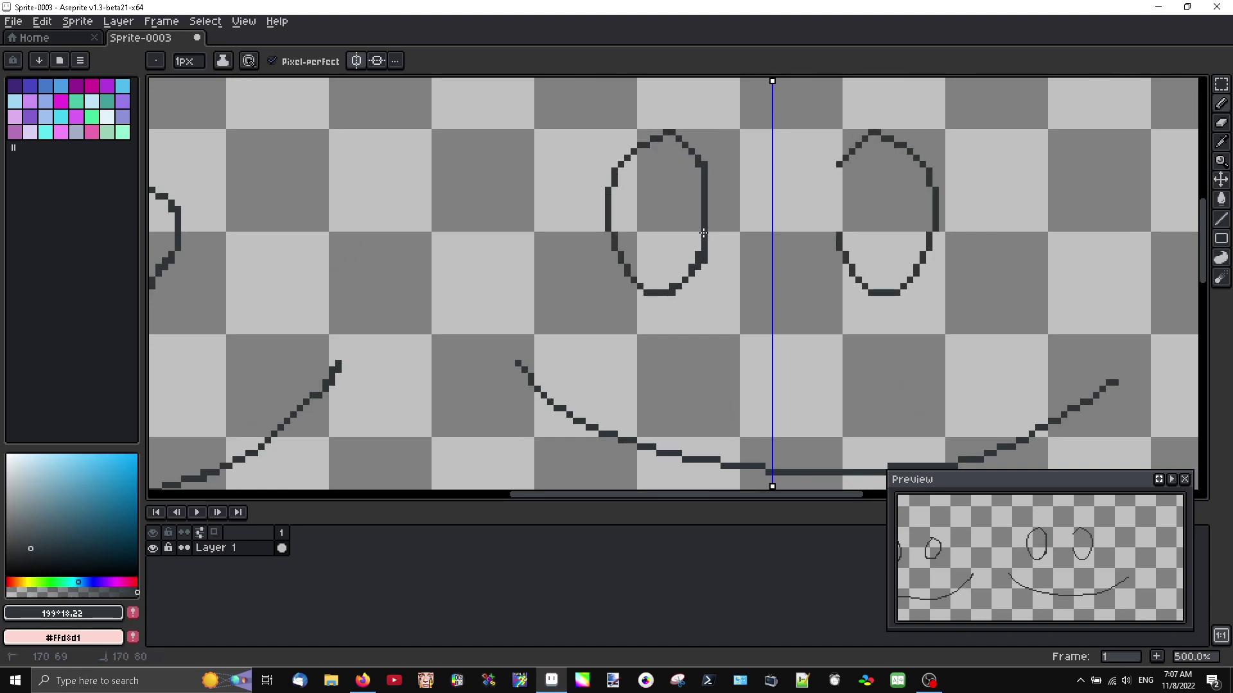
{"action": "mouse_move", "coordinate": [691, 155]}
{"action": "left_mouse_down"}
{"action": "mouse_move", "coordinate": [715, 216]}
{"action": "mouse_move", "coordinate": [699, 278]}
{"action": "mouse_move", "coordinate": [679, 295]}
{"action": "mouse_move", "coordinate": [712, 189]}
{"action": "mouse_move", "coordinate": [707, 250]}
{"action": "mouse_move", "coordinate": [713, 181]}
{"action": "mouse_move", "coordinate": [714, 258]}
{"action": "mouse_move", "coordinate": [690, 311]}
{"action": "mouse_move", "coordinate": [666, 333]}
{"action": "mouse_move", "coordinate": [708, 260]}
{"action": "mouse_move", "coordinate": [673, 324]}
{"action": "mouse_move", "coordinate": [661, 336]}
{"action": "mouse_move", "coordinate": [683, 297]}
{"action": "mouse_move", "coordinate": [646, 339]}
{"action": "left_mouse_up"}
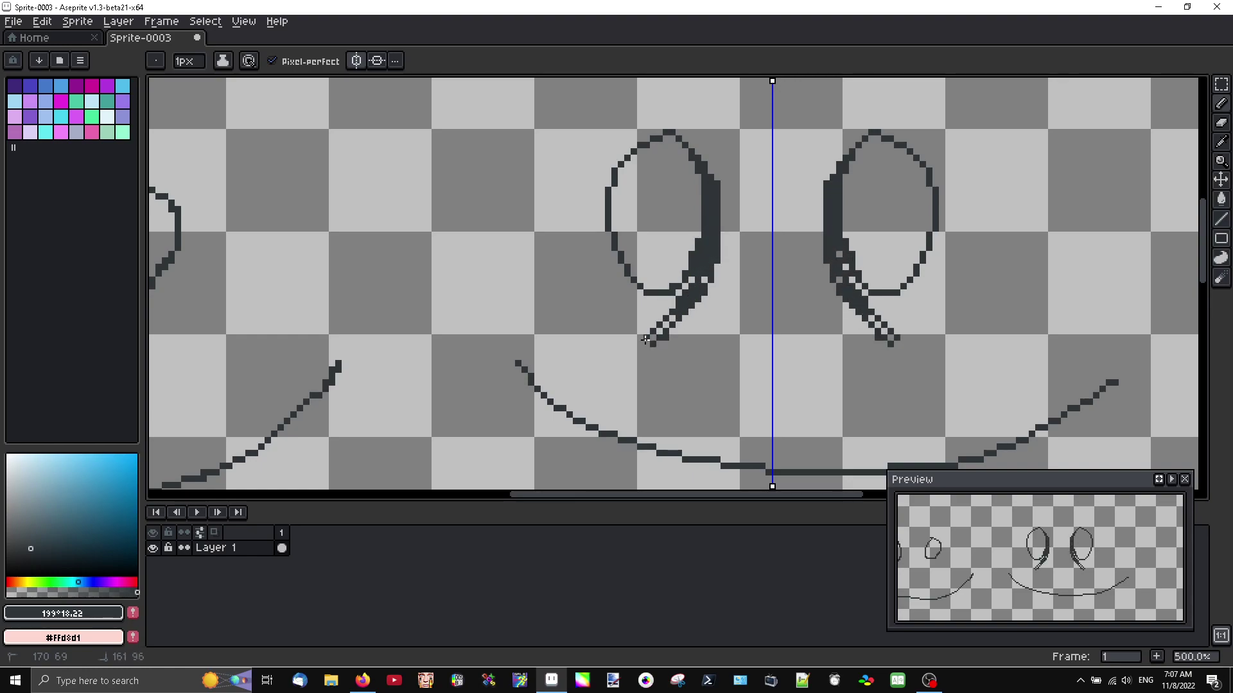
{"action": "scroll", "coordinate": [638, 344], "scroll_direction": "down", "scroll_amount": 3}
{"action": "scroll", "coordinate": [677, 240], "scroll_direction": "up", "scroll_amount": 4}
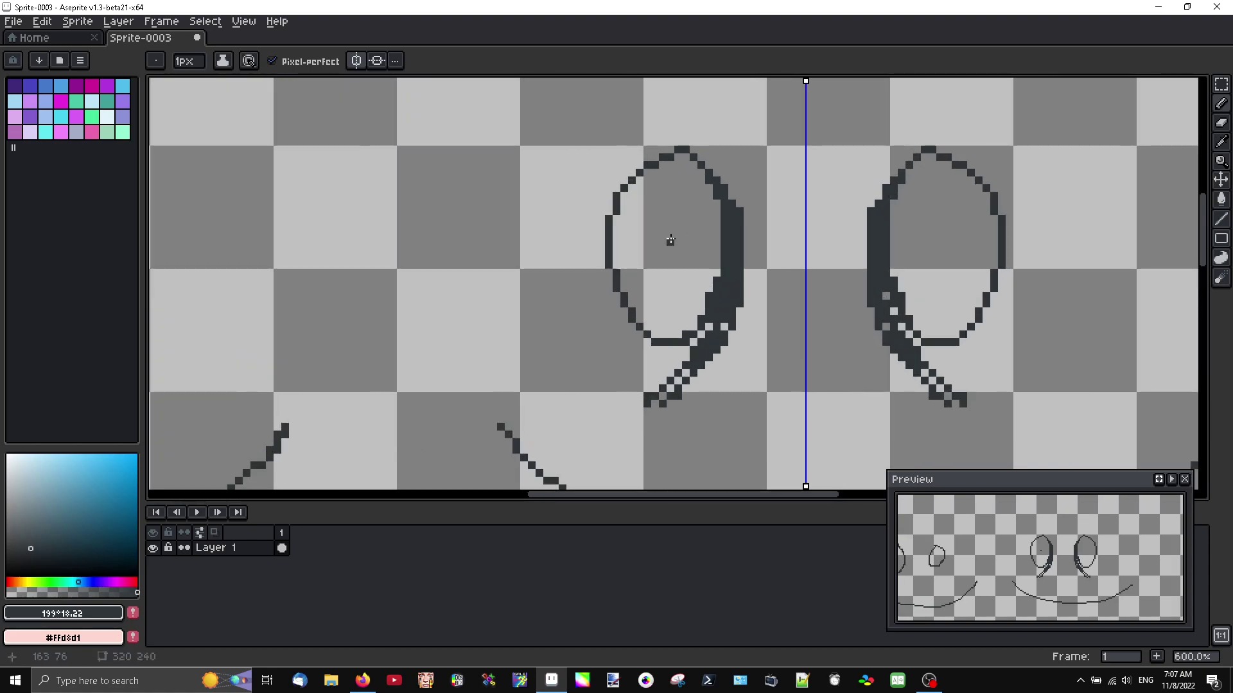
Draw tall dark pupils in the mirrored eyes and a curved brow line joining above them
{"action": "mouse_move", "coordinate": [655, 240]}
{"action": "left_mouse_down"}
{"action": "mouse_move", "coordinate": [662, 289]}
{"action": "mouse_move", "coordinate": [676, 216]}
{"action": "mouse_move", "coordinate": [669, 296]}
{"action": "mouse_move", "coordinate": [693, 270]}
{"action": "mouse_move", "coordinate": [686, 286]}
{"action": "mouse_move", "coordinate": [684, 225]}
{"action": "left_mouse_up"}
{"action": "scroll", "coordinate": [688, 244], "scroll_direction": "down", "scroll_amount": 4}
{"action": "scroll", "coordinate": [706, 300], "scroll_direction": "up", "scroll_amount": 1}
{"action": "scroll", "coordinate": [706, 300], "scroll_direction": "up", "scroll_amount": 2}
{"action": "mouse_move", "coordinate": [568, 175]}
{"action": "left_mouse_down"}
{"action": "mouse_move", "coordinate": [660, 215]}
{"action": "mouse_move", "coordinate": [765, 223]}
{"action": "mouse_move", "coordinate": [676, 212]}
{"action": "mouse_move", "coordinate": [550, 154]}
{"action": "mouse_move", "coordinate": [616, 203]}
{"action": "mouse_move", "coordinate": [714, 226]}
{"action": "left_mouse_up"}
{"action": "scroll", "coordinate": [715, 310], "scroll_direction": "down", "scroll_amount": 3}
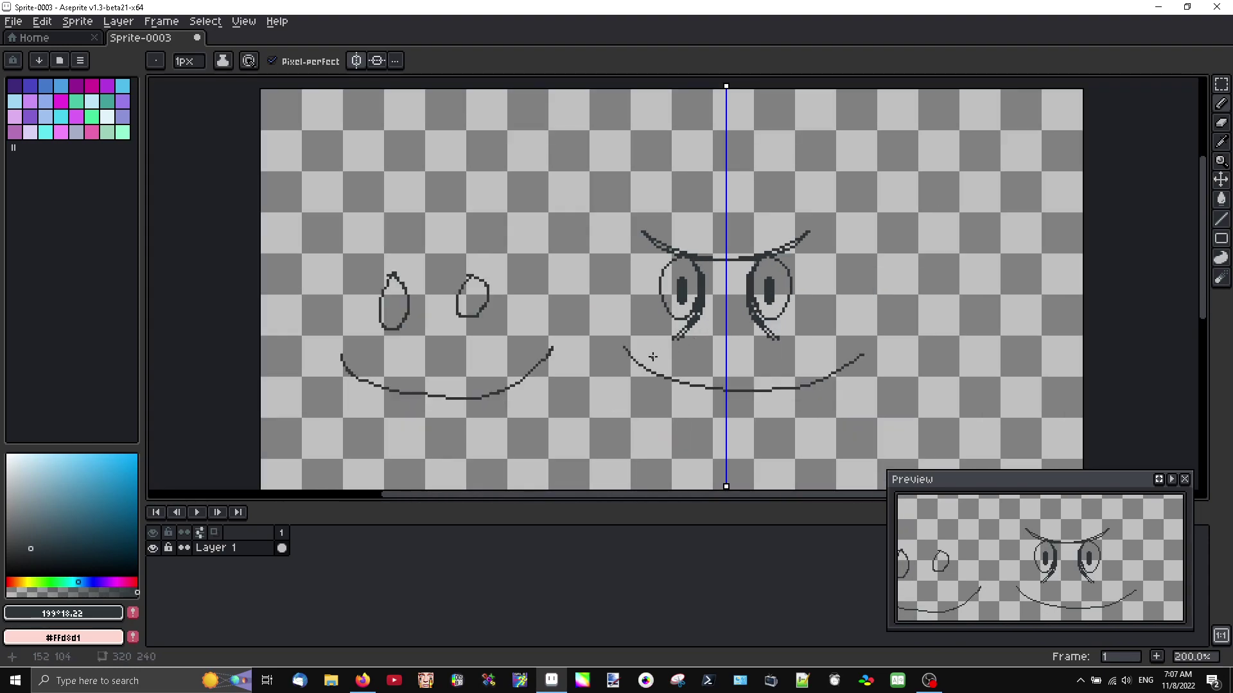
Erase the second face's mouth line and draw a mirrored open, crescent-shaped mouth outline in its place
{"action": "scroll", "coordinate": [661, 354], "scroll_direction": "up", "scroll_amount": 1}
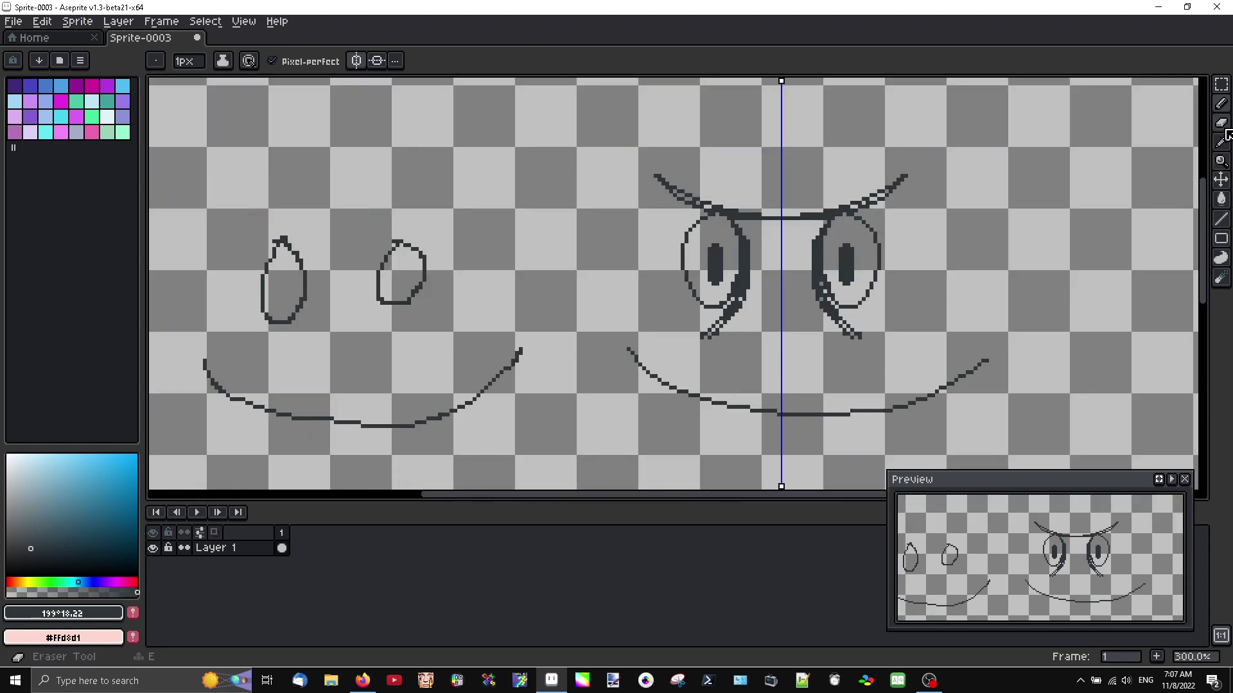
{"action": "left_click", "coordinate": [1222, 123]}
{"action": "mouse_move", "coordinate": [974, 360]}
{"action": "left_mouse_down"}
{"action": "mouse_move", "coordinate": [807, 409]}
{"action": "mouse_move", "coordinate": [676, 390]}
{"action": "mouse_move", "coordinate": [627, 347]}
{"action": "mouse_move", "coordinate": [644, 372]}
{"action": "mouse_move", "coordinate": [860, 406]}
{"action": "mouse_move", "coordinate": [774, 329]}
{"action": "left_mouse_up"}
{"action": "left_click", "coordinate": [1222, 104]}
{"action": "scroll", "coordinate": [663, 416], "scroll_direction": "up", "scroll_amount": 2}
{"action": "scroll", "coordinate": [861, 406], "scroll_direction": "down", "scroll_amount": 1}
{"action": "mouse_move", "coordinate": [623, 294]}
{"action": "left_mouse_down"}
{"action": "mouse_move", "coordinate": [665, 355]}
{"action": "mouse_move", "coordinate": [735, 412]}
{"action": "mouse_move", "coordinate": [812, 432]}
{"action": "left_mouse_up"}
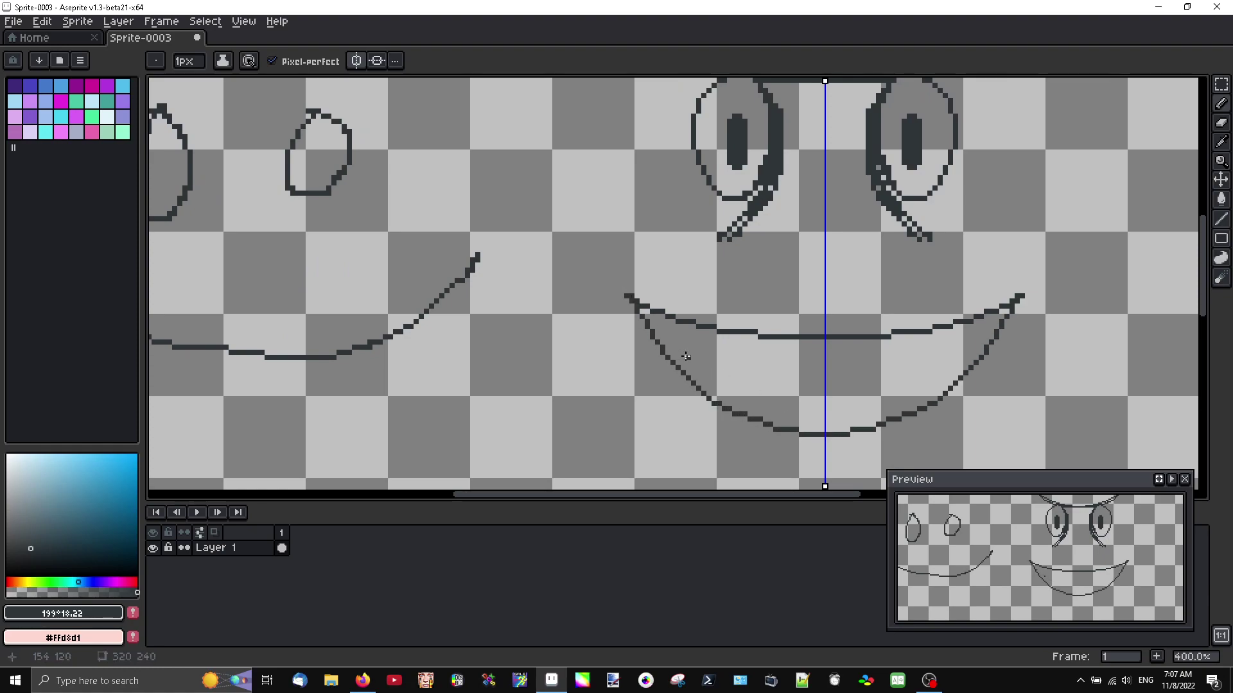
Draw two mirrored curves across the inside of the open mouth and fill the band between them with dark grey
{"action": "left_click_drag", "start_coordinate": [665, 352], "coordinate": [797, 379]}
{"action": "left_click_drag", "start_coordinate": [684, 374], "coordinate": [823, 398]}
{"action": "scroll", "coordinate": [690, 372], "scroll_direction": "up", "scroll_amount": 3}
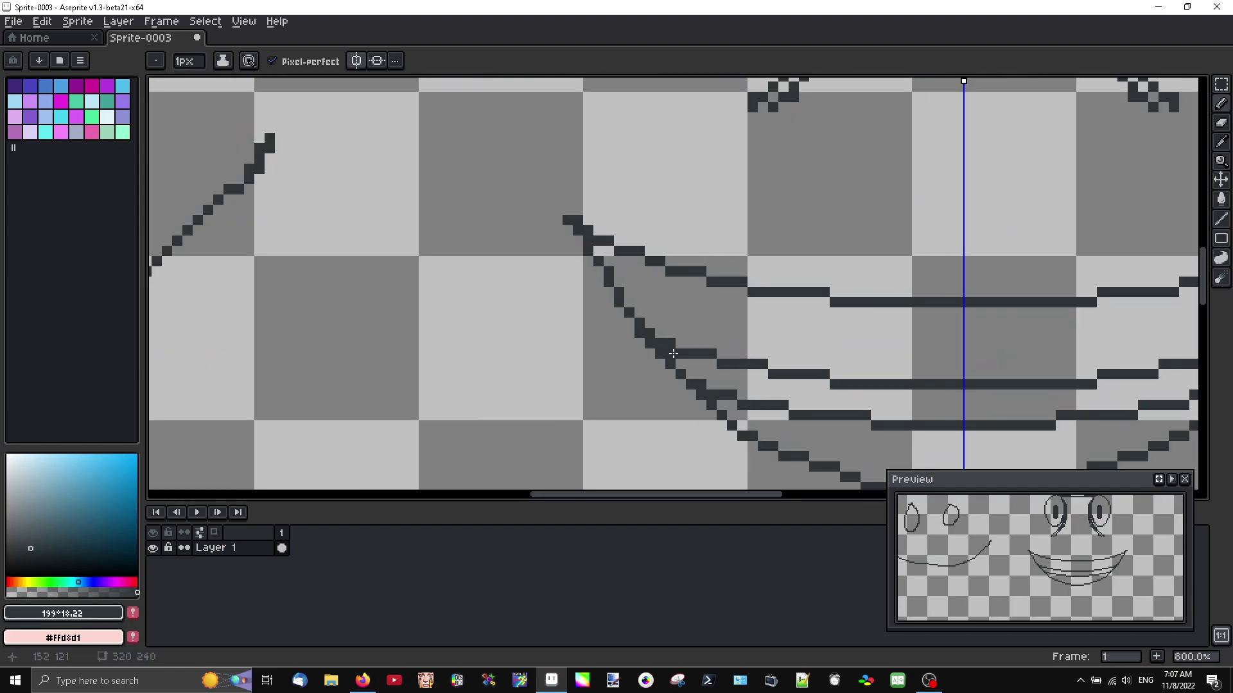
{"action": "left_click", "coordinate": [1221, 200]}
{"action": "left_click", "coordinate": [844, 390]}
{"action": "scroll", "coordinate": [843, 390], "scroll_direction": "down", "scroll_amount": 2}
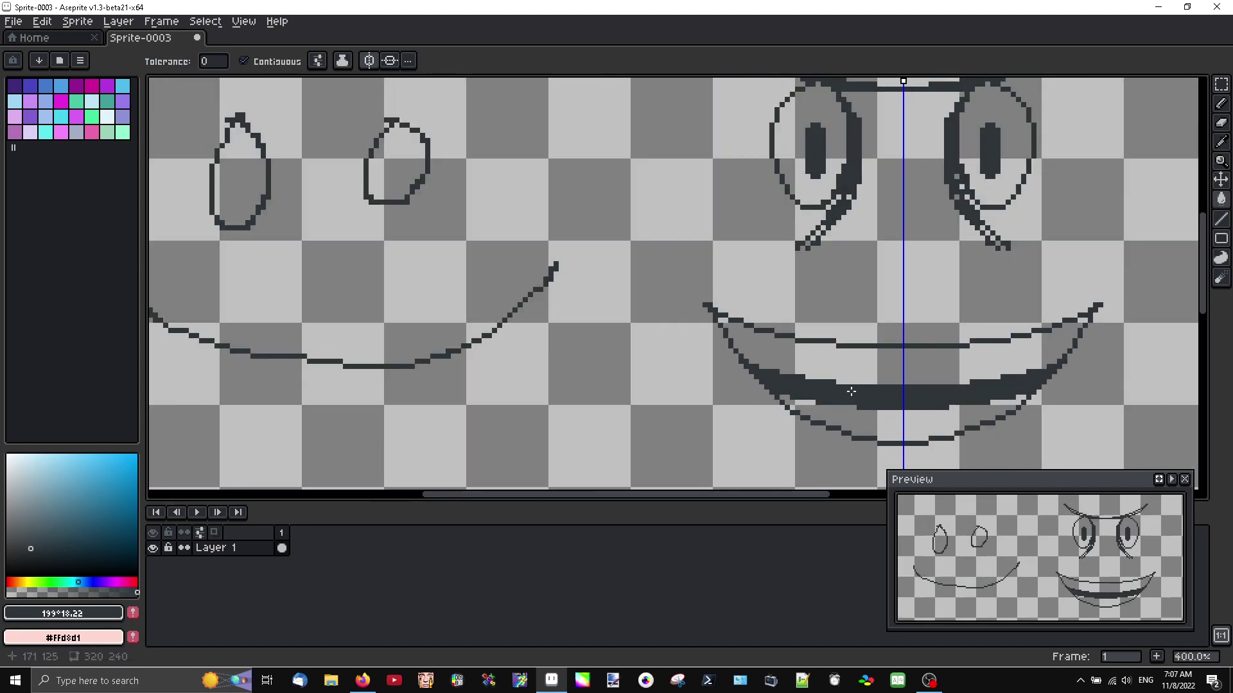
Fill the upper and lower teeth areas and both eyes of the mirrored face with white, HSV 199, 0, 100
{"action": "scroll", "coordinate": [797, 360], "scroll_direction": "down", "scroll_amount": 2}
{"action": "left_click_drag", "start_coordinate": [11, 531], "coordinate": [6, 454]}
{"action": "left_click", "coordinate": [714, 320]}
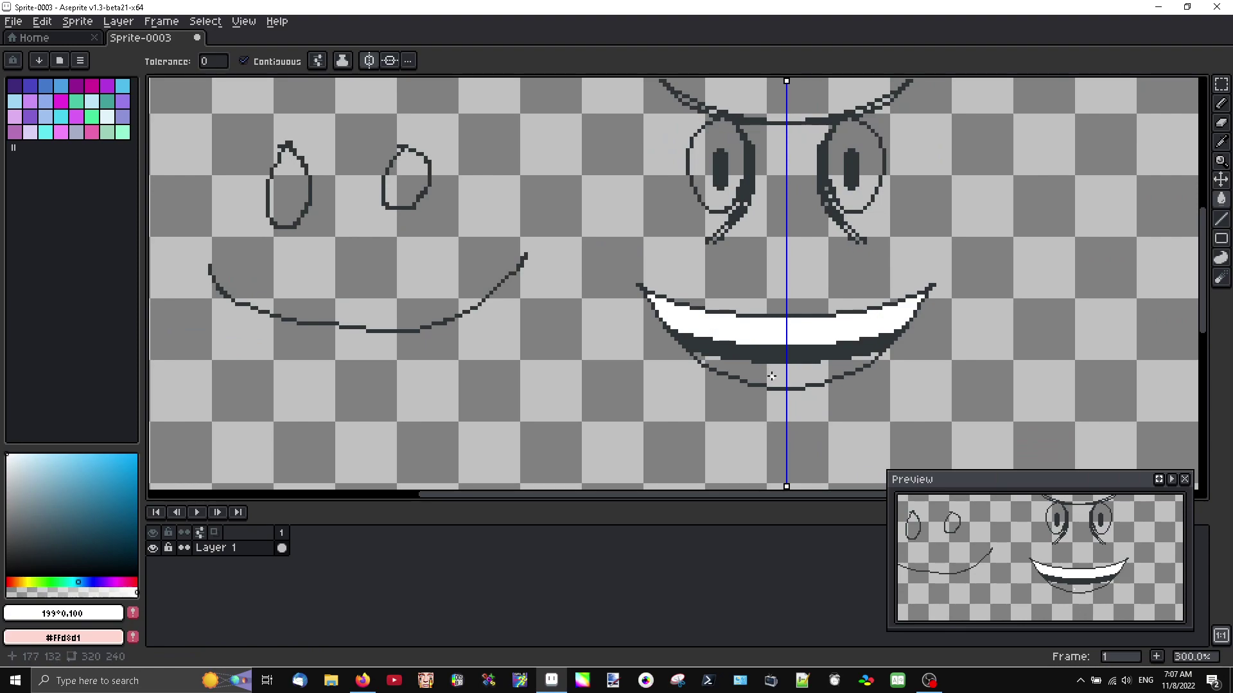
{"action": "left_click", "coordinate": [771, 372]}
{"action": "left_click", "coordinate": [725, 194]}
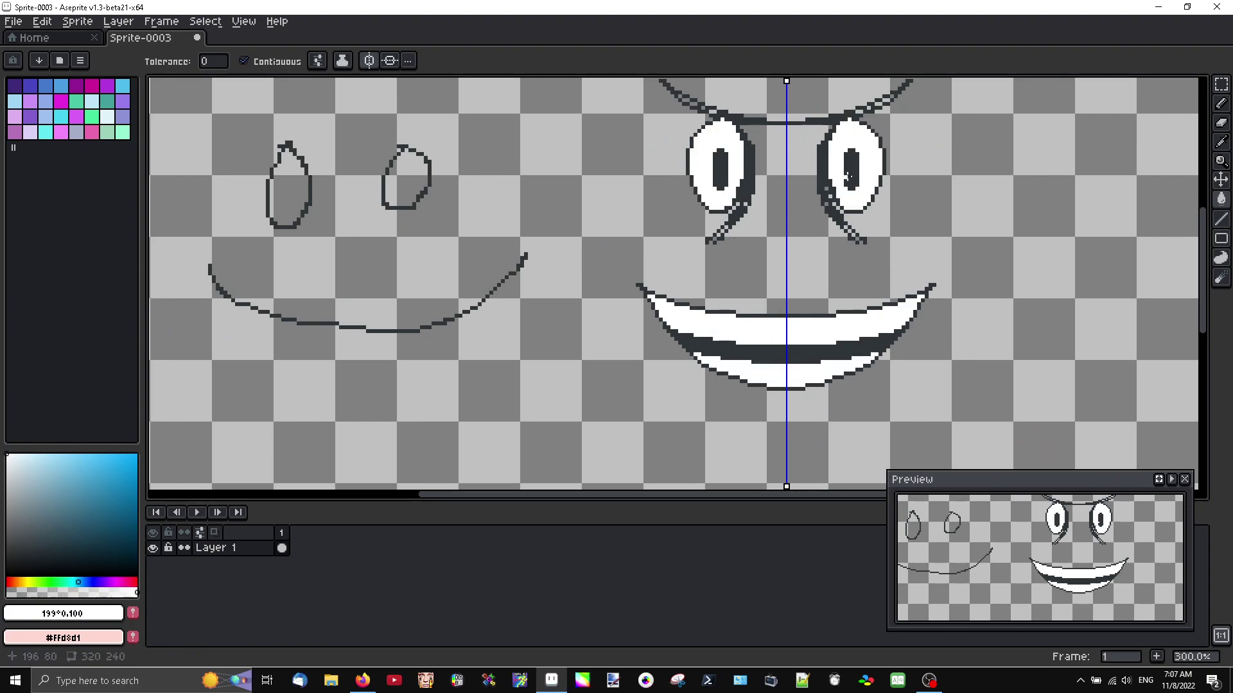
Fill the gaps in the thick lines around the eyes and brow and extend the under-eye curves outward in #2c3538
{"action": "scroll", "coordinate": [828, 192], "scroll_direction": "up", "scroll_amount": 2}
{"action": "key", "text": "b"}
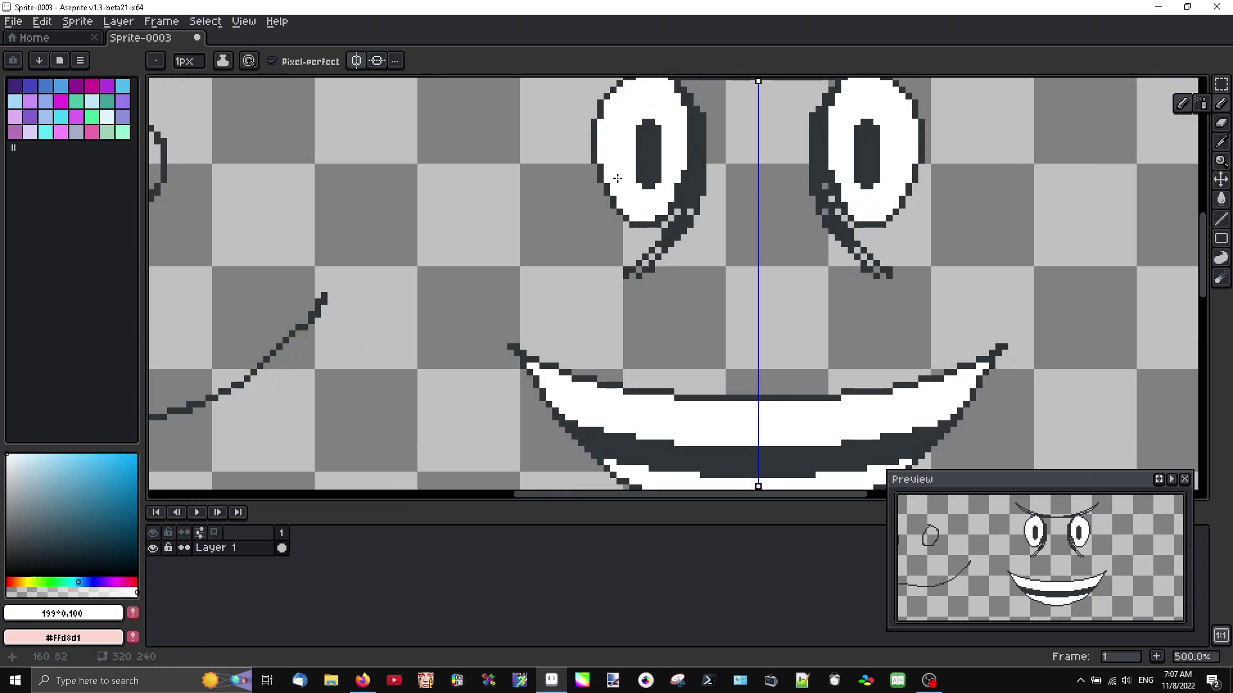
{"action": "scroll", "coordinate": [626, 195], "scroll_direction": "up", "scroll_amount": 2}
{"action": "left_click", "coordinate": [731, 242]}
{"action": "left_click", "coordinate": [741, 213], "text": "alt"}
{"action": "mouse_move", "coordinate": [741, 223]}
{"action": "left_mouse_down"}
{"action": "mouse_move", "coordinate": [731, 249]}
{"action": "mouse_move", "coordinate": [640, 333]}
{"action": "mouse_move", "coordinate": [553, 364]}
{"action": "mouse_move", "coordinate": [663, 305]}
{"action": "mouse_move", "coordinate": [687, 260]}
{"action": "mouse_move", "coordinate": [653, 316]}
{"action": "left_mouse_up"}
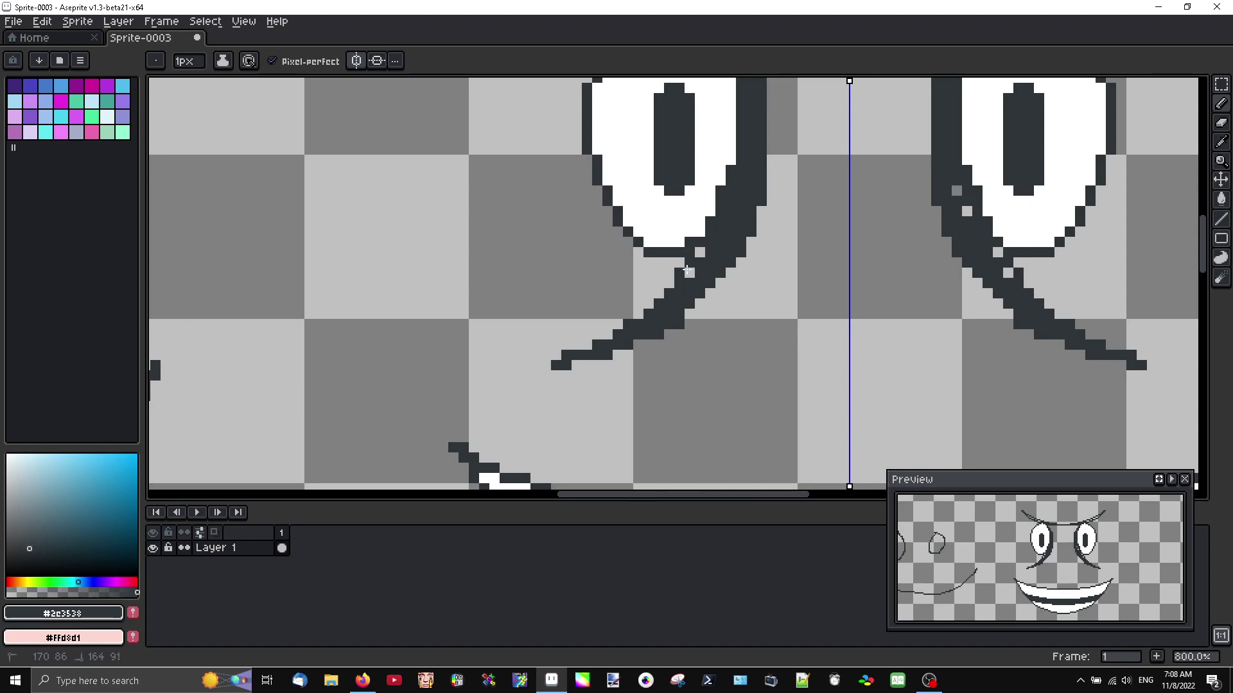
{"action": "scroll", "coordinate": [680, 288], "scroll_direction": "down", "scroll_amount": 3}
{"action": "scroll", "coordinate": [723, 198], "scroll_direction": "up", "scroll_amount": 2}
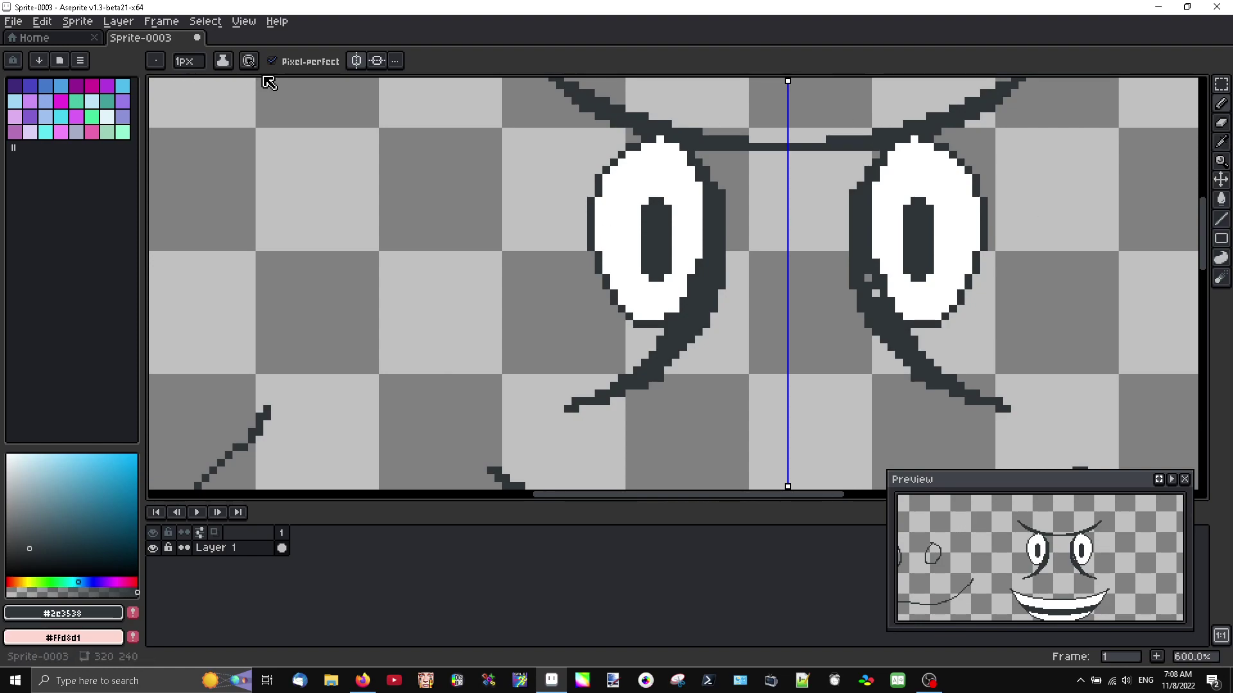
Turn off the mirror symmetry and fill the remaining gaps in the thick line beside the right eye with dark grey #2c3538
{"action": "left_click", "coordinate": [363, 60]}
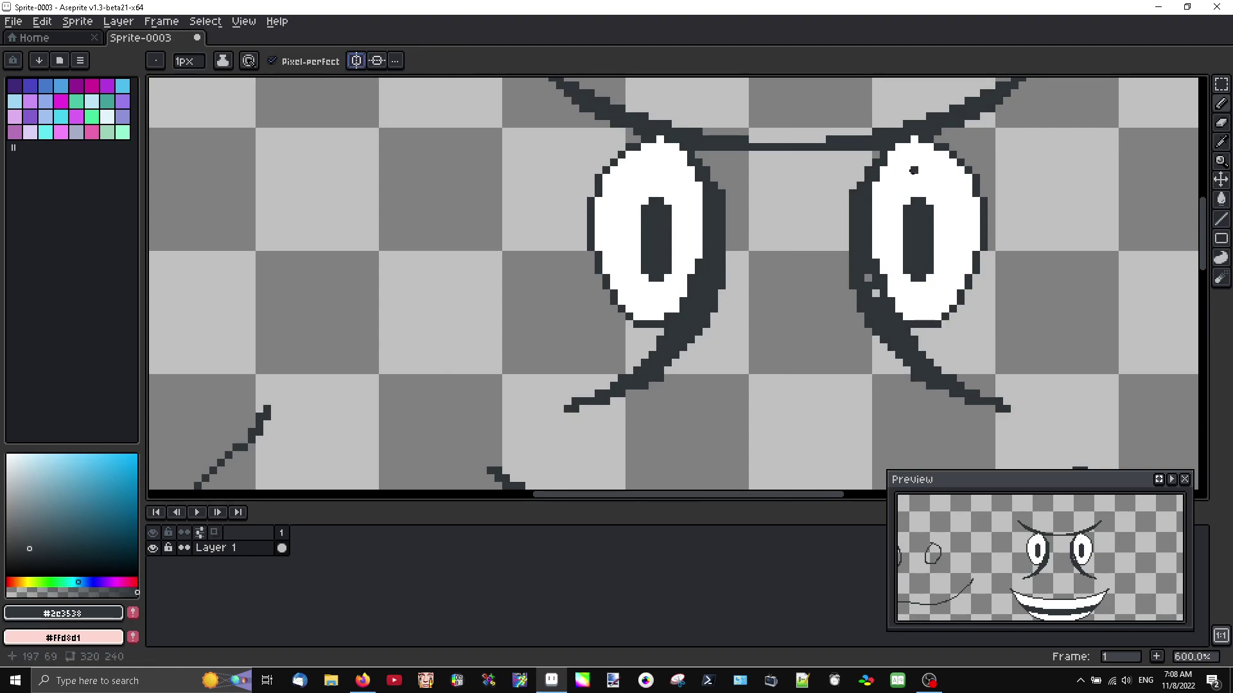
{"action": "left_click", "coordinate": [890, 217], "text": "alt"}
{"action": "left_click_drag", "start_coordinate": [869, 279], "coordinate": [874, 283]}
{"action": "left_click", "coordinate": [866, 261], "text": "alt"}
Paint a small white #ffffff highlight in the upper left part of each pupil
{"action": "left_click", "coordinate": [890, 208], "text": "alt"}
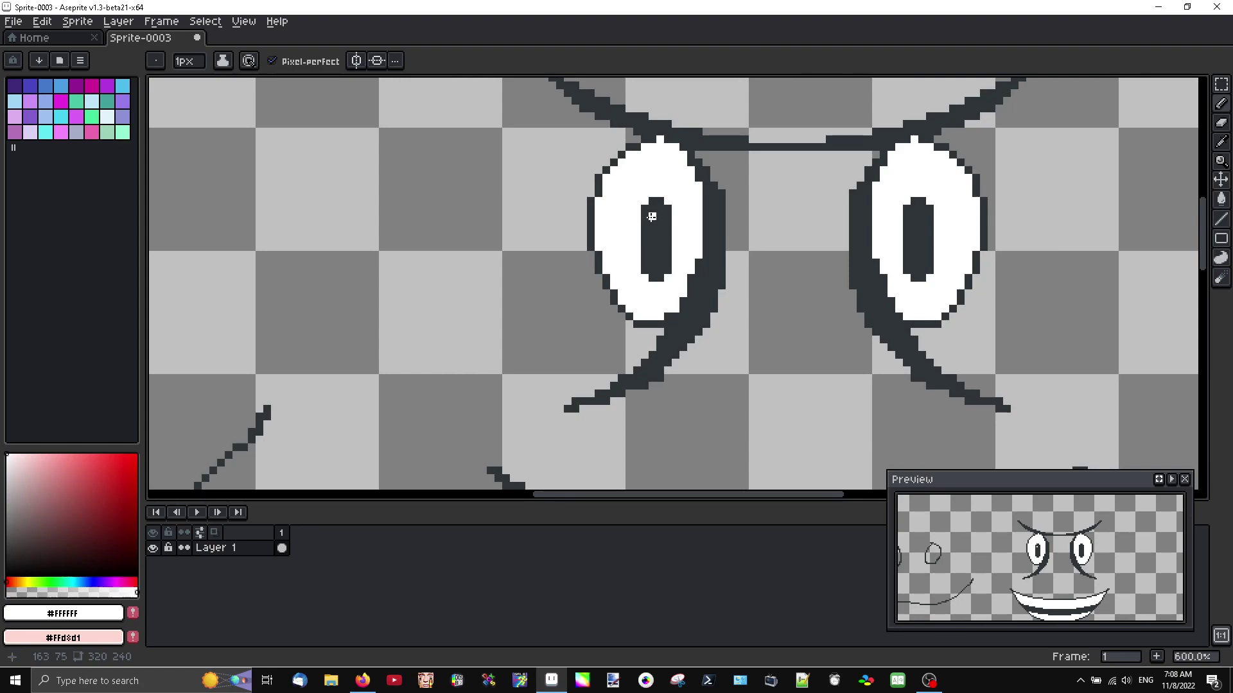
{"action": "left_click_drag", "start_coordinate": [652, 217], "coordinate": [652, 231]}
{"action": "left_click_drag", "start_coordinate": [906, 217], "coordinate": [909, 234]}
{"action": "scroll", "coordinate": [926, 257], "scroll_direction": "down", "scroll_amount": 3}
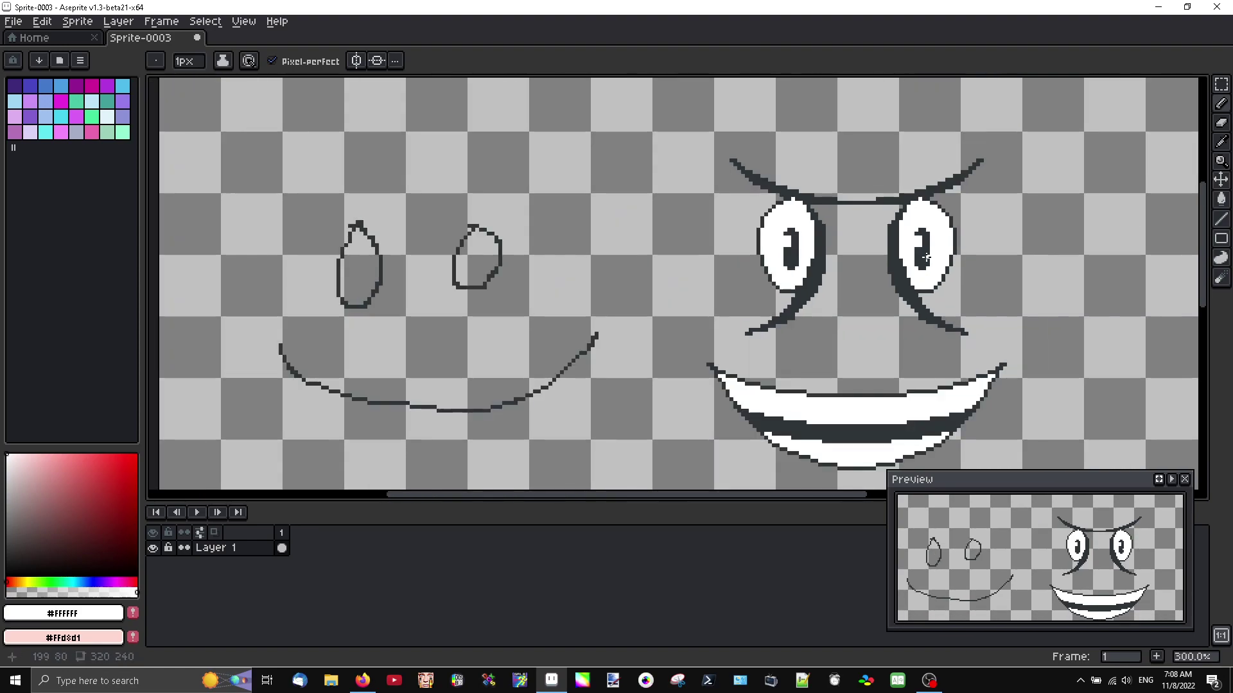
{"action": "scroll", "coordinate": [878, 242], "scroll_direction": "down", "scroll_amount": 2}
{"action": "scroll", "coordinate": [845, 248], "scroll_direction": "up", "scroll_amount": 2}
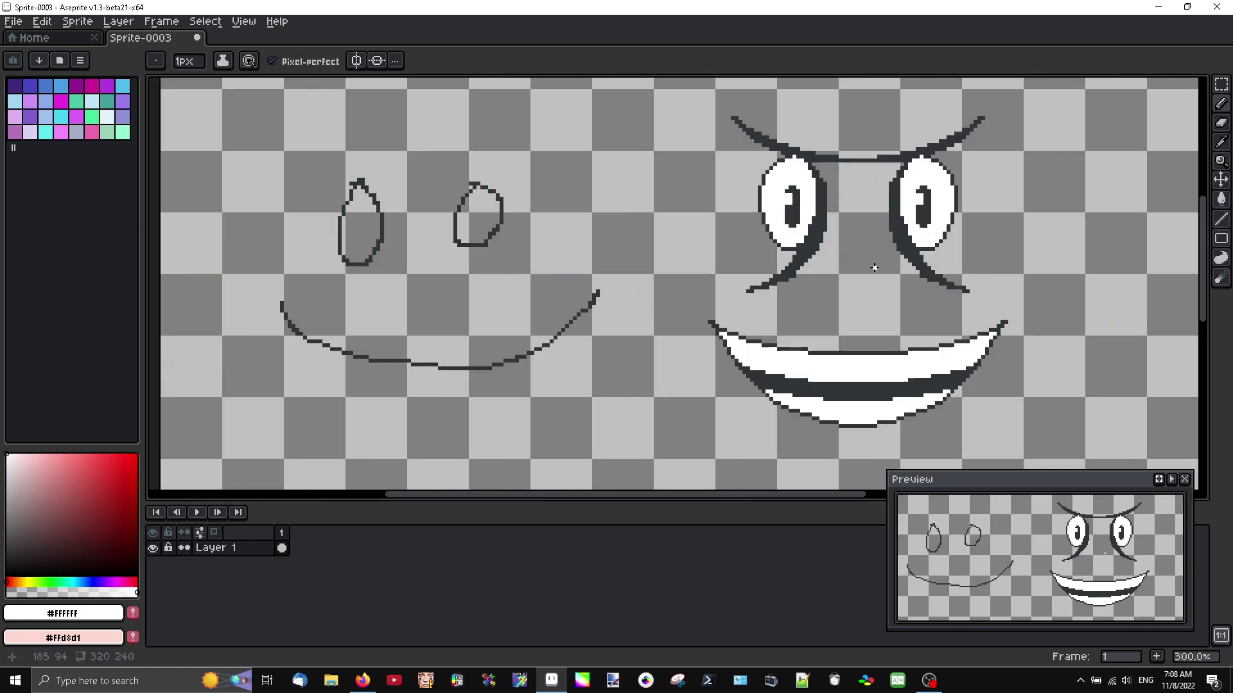
Choose the lighter grey HSV 198, 11, 36 and shade the edge around the left pupil's highlight
{"action": "left_click", "coordinate": [802, 244], "text": "alt"}
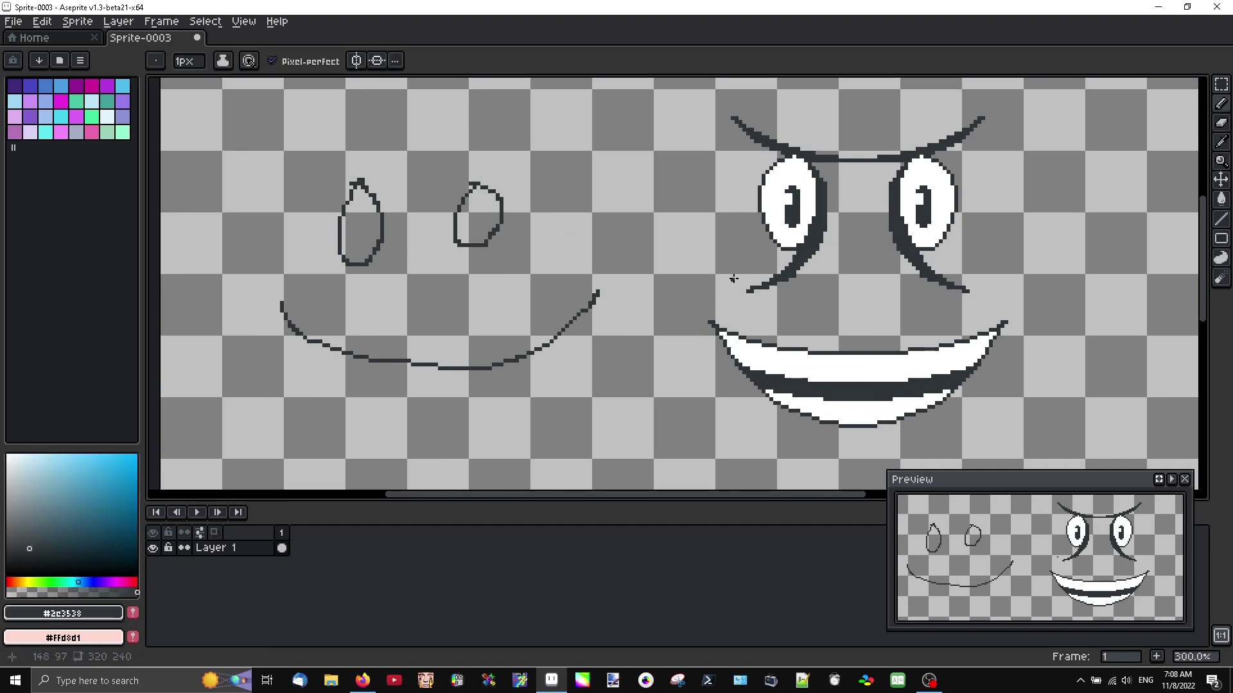
{"action": "left_click", "coordinate": [21, 530]}
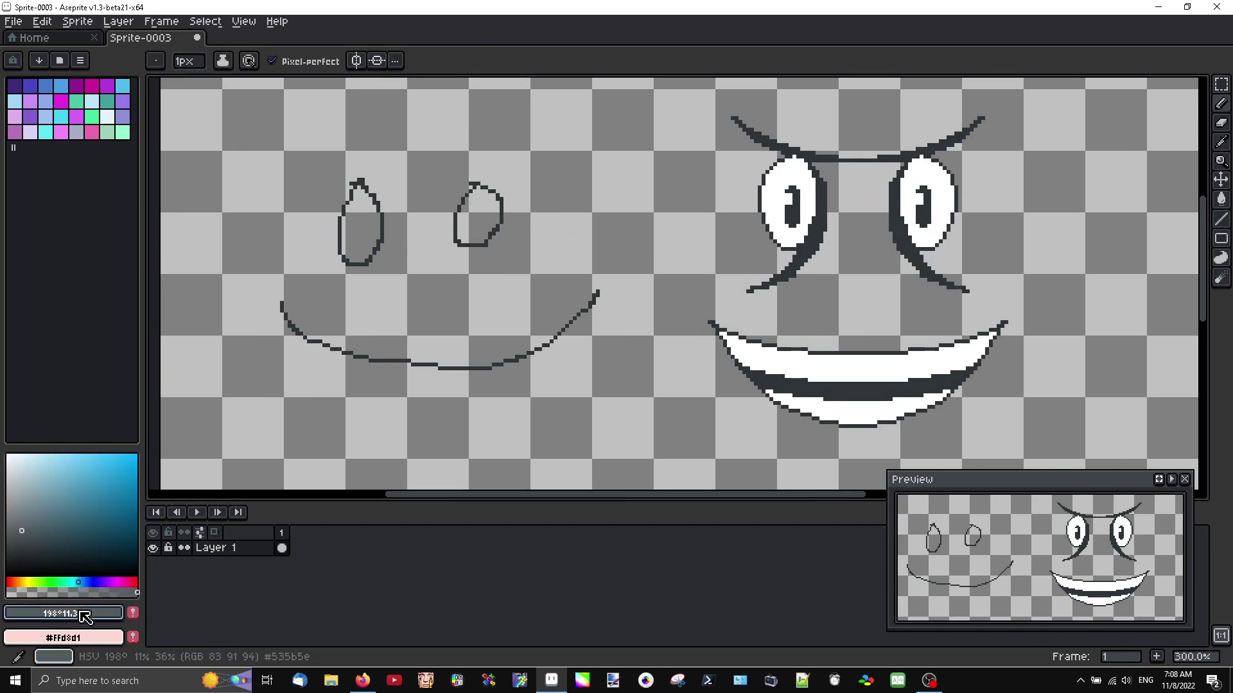
{"action": "scroll", "coordinate": [784, 206], "scroll_direction": "up", "scroll_amount": 6}
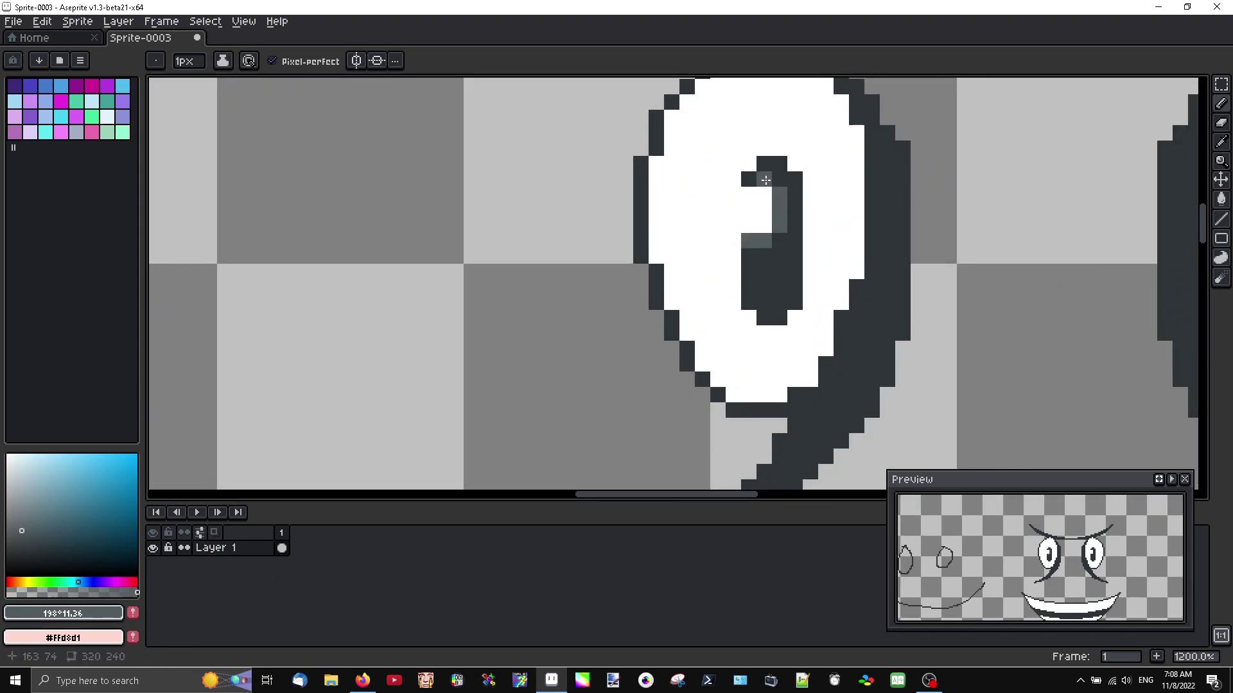
{"action": "scroll", "coordinate": [752, 181], "scroll_direction": "down", "scroll_amount": 6}
{"action": "scroll", "coordinate": [901, 309], "scroll_direction": "down", "scroll_amount": 1}
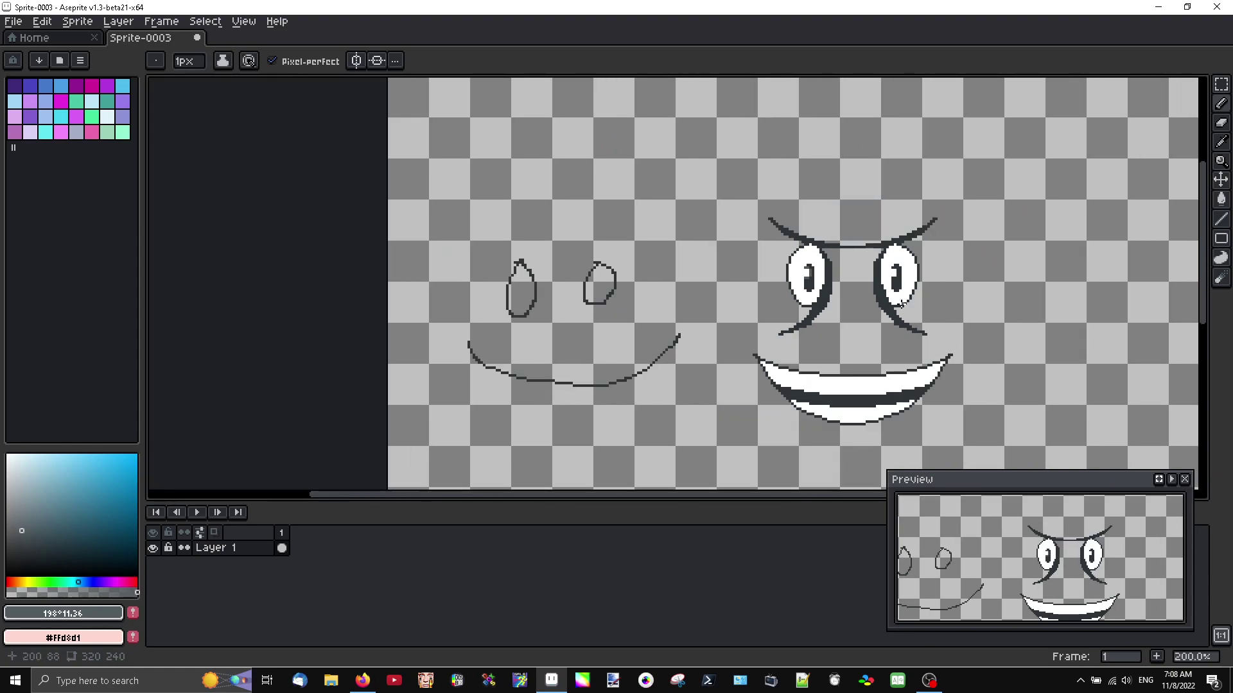
Shade around the right pupil's highlight with grey #535b5e to match the left pupil, and reselect dark grey #2c3538
{"action": "left_click_drag", "start_coordinate": [895, 309], "coordinate": [823, 313]}
{"action": "scroll", "coordinate": [845, 268], "scroll_direction": "up", "scroll_amount": 2}
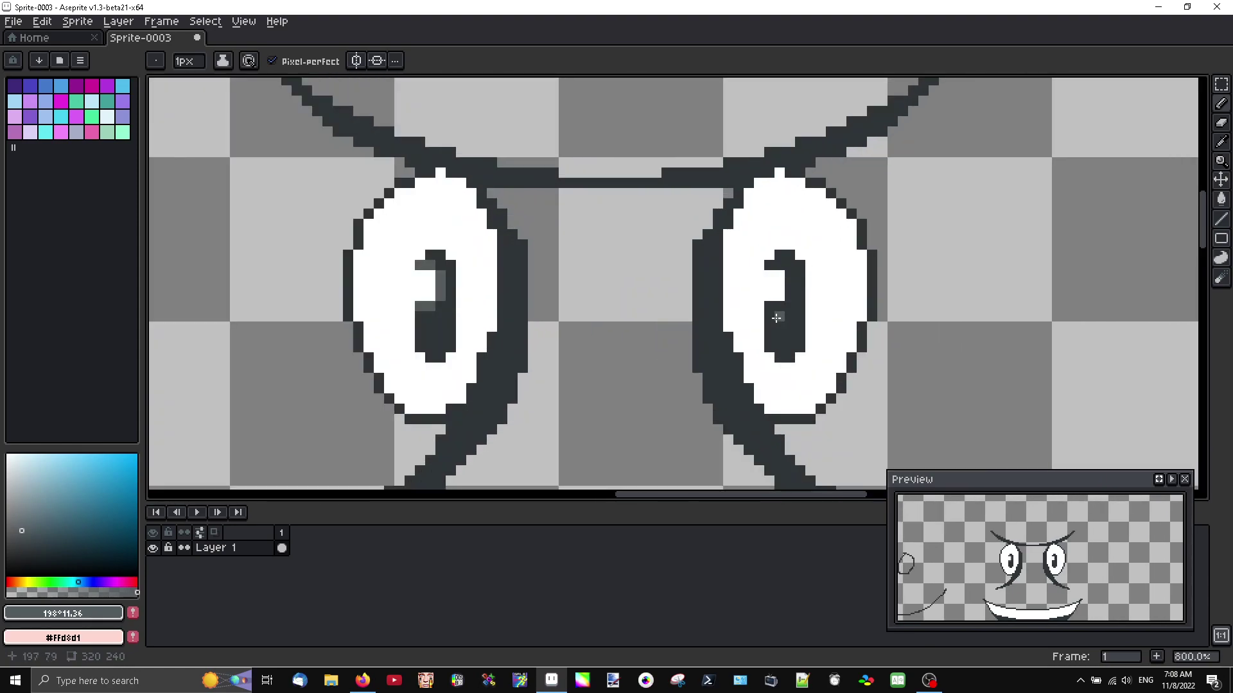
{"action": "left_click", "coordinate": [794, 302], "text": "alt"}
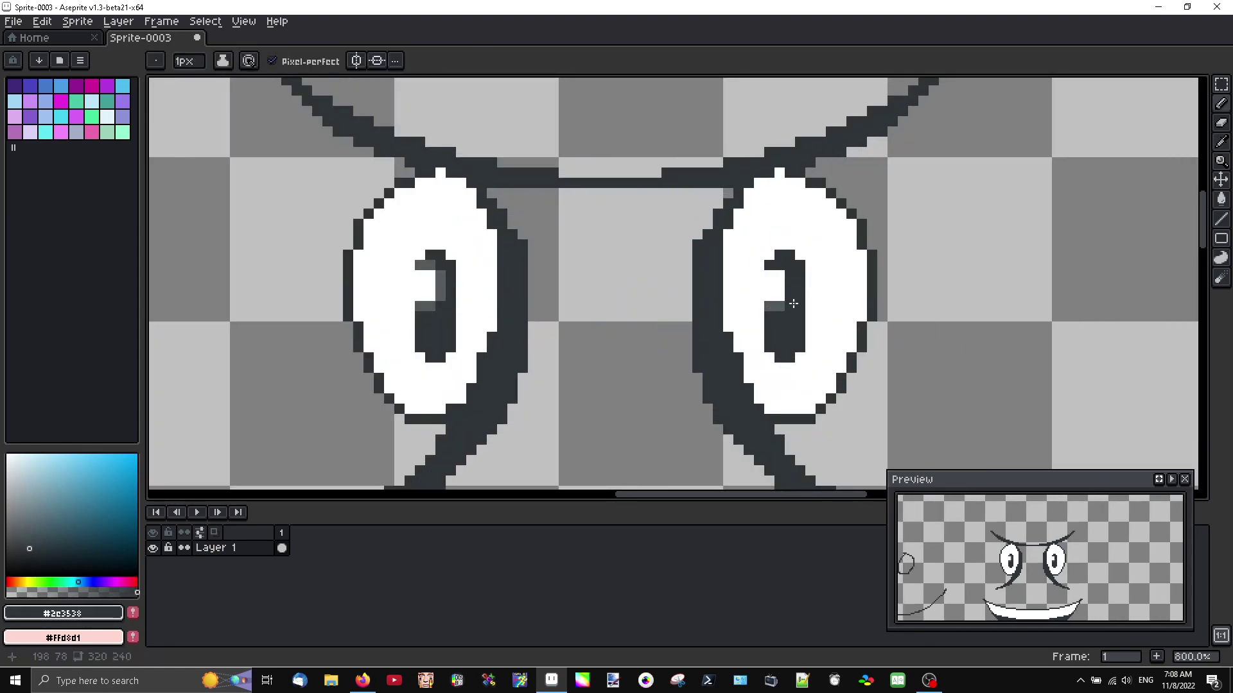
{"action": "left_click", "coordinate": [779, 307], "text": "alt"}
{"action": "left_click_drag", "start_coordinate": [790, 300], "coordinate": [789, 276]}
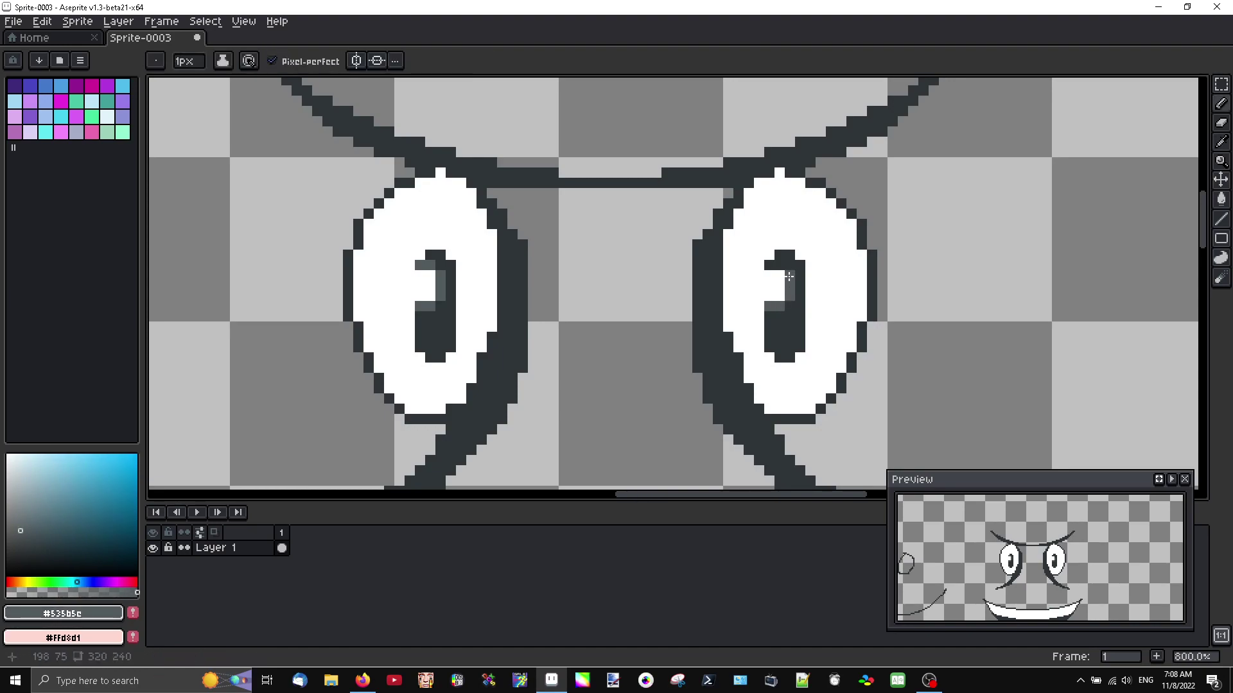
{"action": "scroll", "coordinate": [600, 345], "scroll_direction": "down", "scroll_amount": 5}
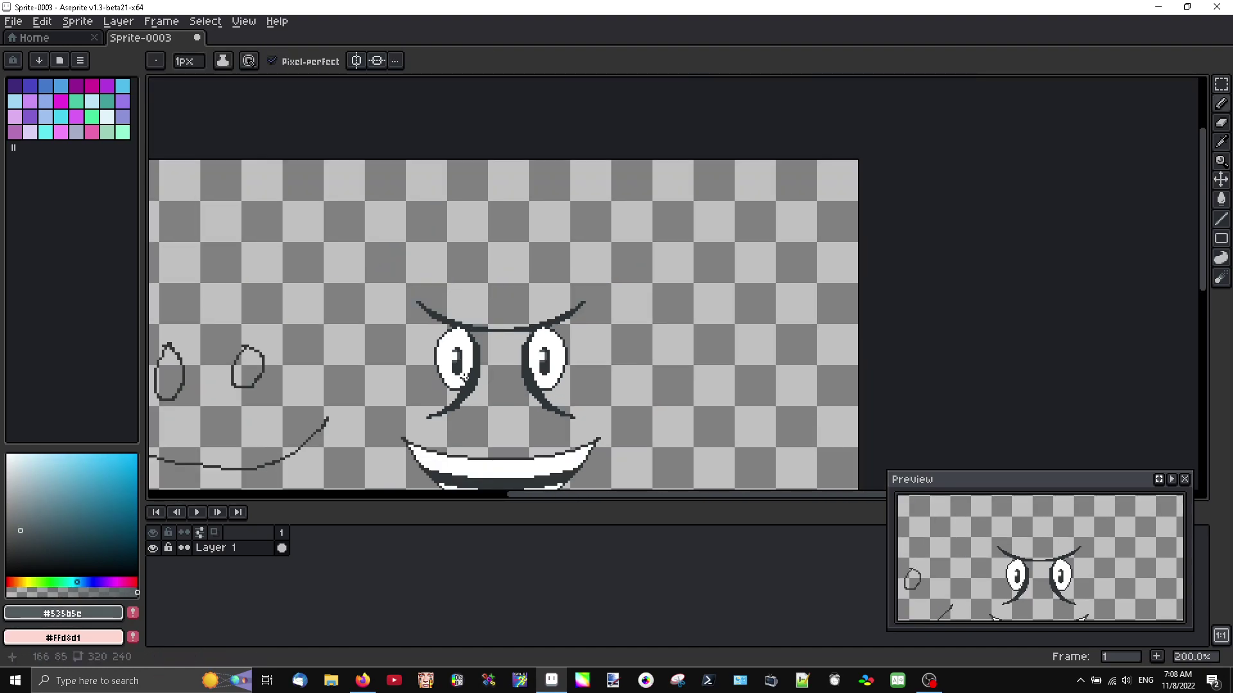
{"action": "scroll", "coordinate": [599, 346], "scroll_direction": "down", "scroll_amount": 2}
{"action": "scroll", "coordinate": [481, 315], "scroll_direction": "up", "scroll_amount": 4}
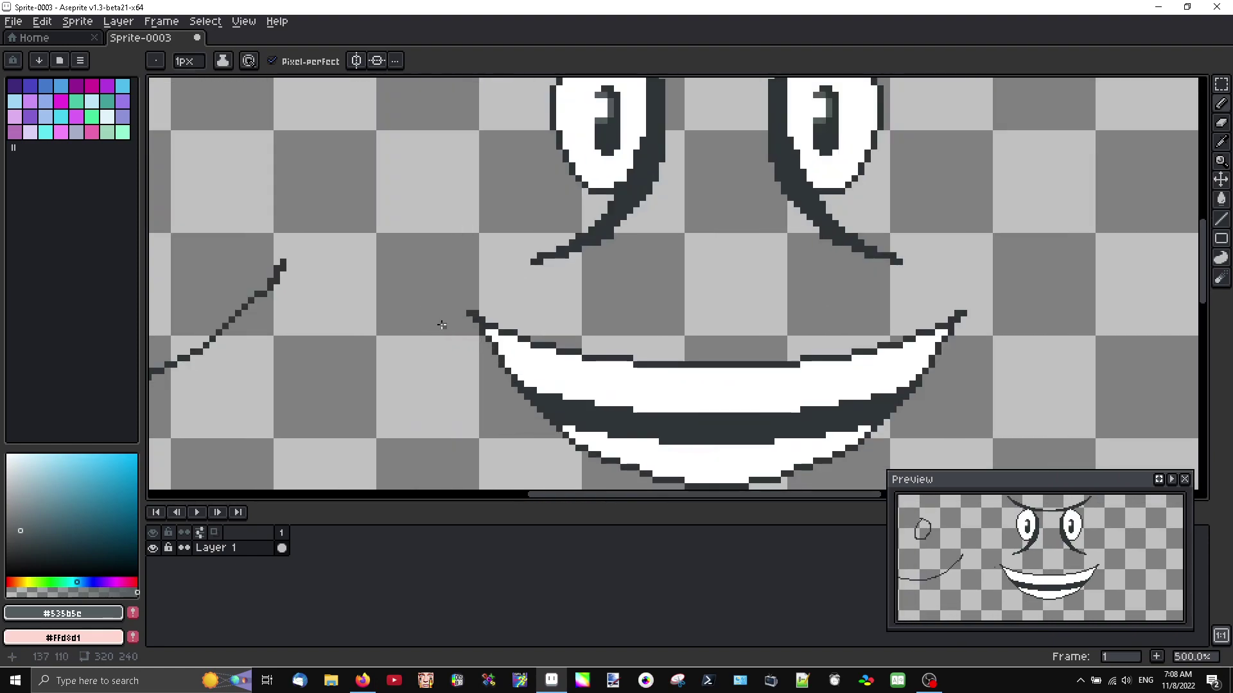
{"action": "left_click", "coordinate": [485, 308], "text": "alt"}
{"action": "mouse_move", "coordinate": [478, 287]}
{"action": "left_mouse_down"}
{"action": "mouse_move", "coordinate": [435, 300]}
{"action": "mouse_move", "coordinate": [450, 349]}
{"action": "left_mouse_up"}
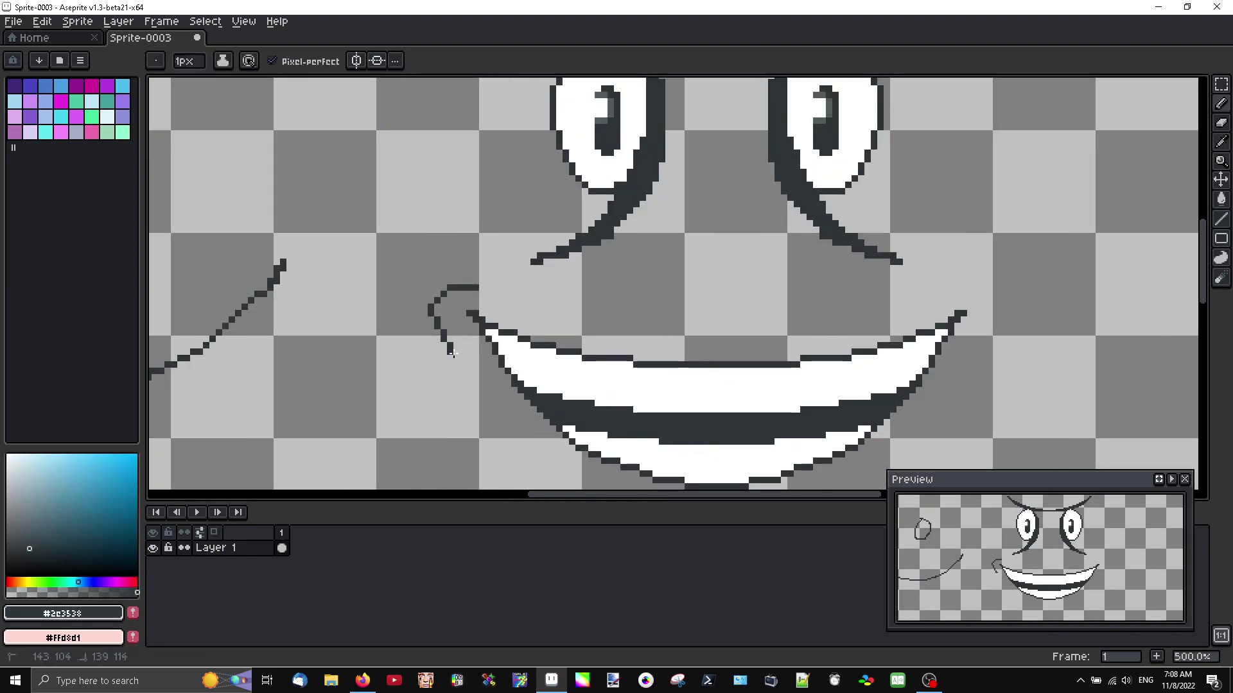
{"action": "left_click", "coordinate": [42, 21]}
{"action": "left_click", "coordinate": [50, 37]}
Turn the left-right symmetry back on and draw a mirrored curved cheek line around each corner of the mouth
{"action": "left_click", "coordinate": [356, 60]}
{"action": "mouse_move", "coordinate": [482, 285]}
{"action": "left_mouse_down"}
{"action": "mouse_move", "coordinate": [457, 275]}
{"action": "mouse_move", "coordinate": [429, 303]}
{"action": "mouse_move", "coordinate": [429, 335]}
{"action": "left_mouse_up"}
{"action": "scroll", "coordinate": [524, 329], "scroll_direction": "down", "scroll_amount": 3}
Thicken the thin middle section of the brow between the eyes with mirrored dark grey strokes
{"action": "scroll", "coordinate": [578, 284], "scroll_direction": "up", "scroll_amount": 2}
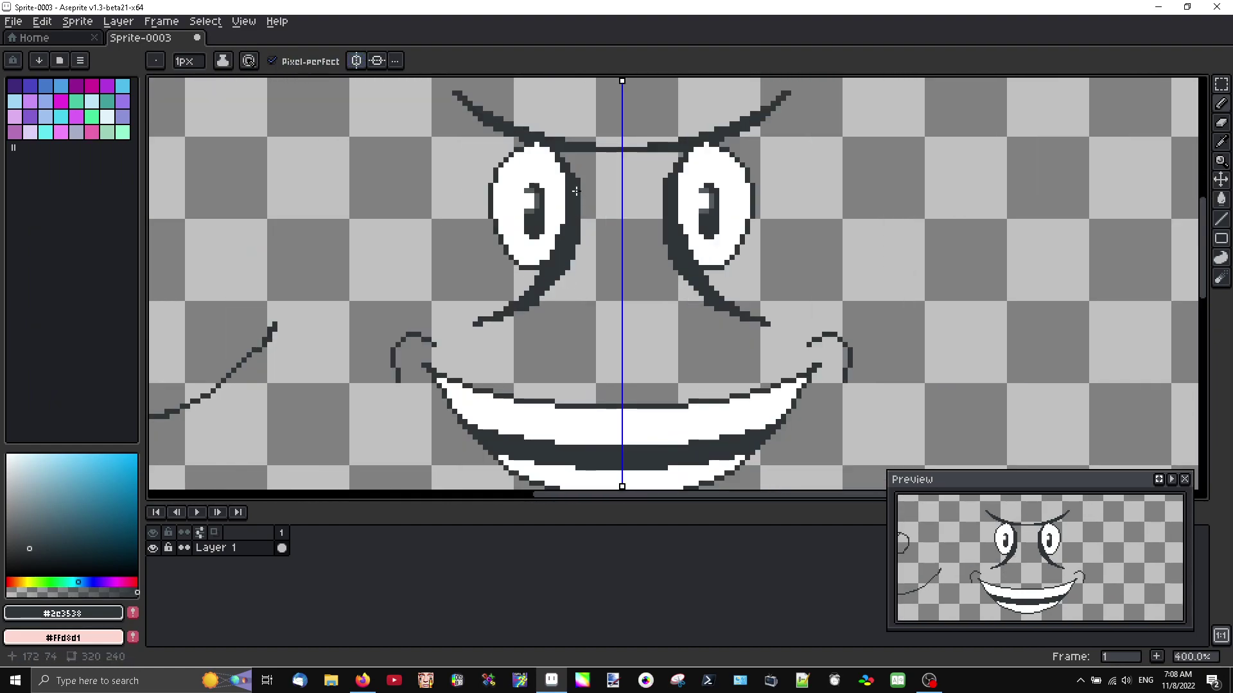
{"action": "mouse_move", "coordinate": [557, 142]}
{"action": "left_mouse_down"}
{"action": "mouse_move", "coordinate": [631, 154]}
{"action": "mouse_move", "coordinate": [564, 153]}
{"action": "mouse_move", "coordinate": [597, 163]}
{"action": "left_mouse_up"}
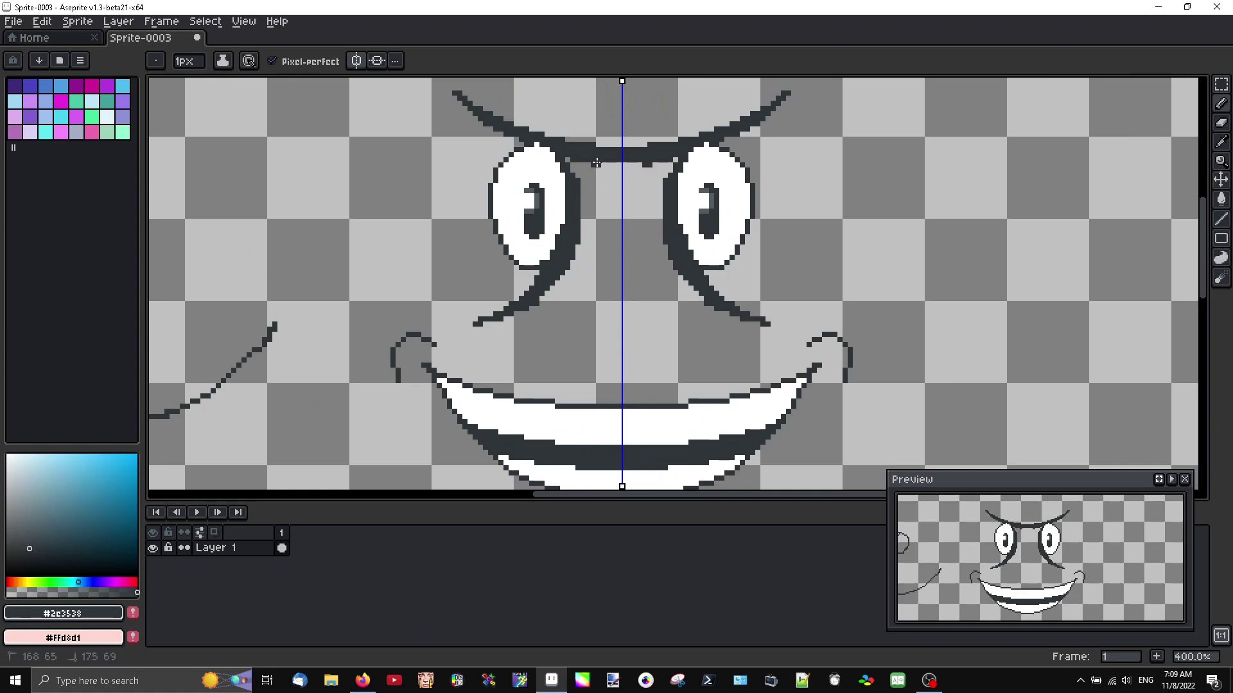
{"action": "scroll", "coordinate": [616, 212], "scroll_direction": "down", "scroll_amount": 2}
Draw a mirrored nose with short bridge lines and curved nostril wings above the mouth, and thicken the wings
{"action": "scroll", "coordinate": [610, 267], "scroll_direction": "up", "scroll_amount": 3}
{"action": "mouse_move", "coordinate": [591, 255]}
{"action": "left_mouse_down"}
{"action": "mouse_move", "coordinate": [594, 300]}
{"action": "mouse_move", "coordinate": [566, 324]}
{"action": "mouse_move", "coordinate": [588, 349]}
{"action": "left_mouse_up"}
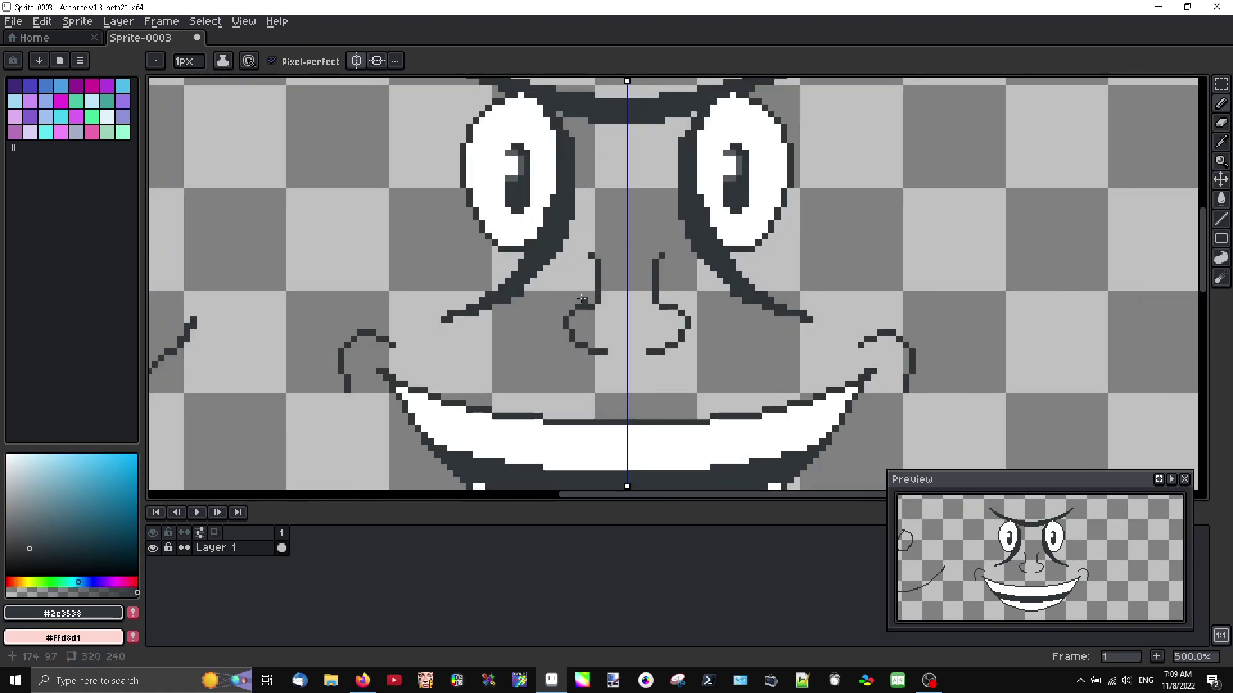
{"action": "left_click_drag", "start_coordinate": [593, 298], "coordinate": [572, 310]}
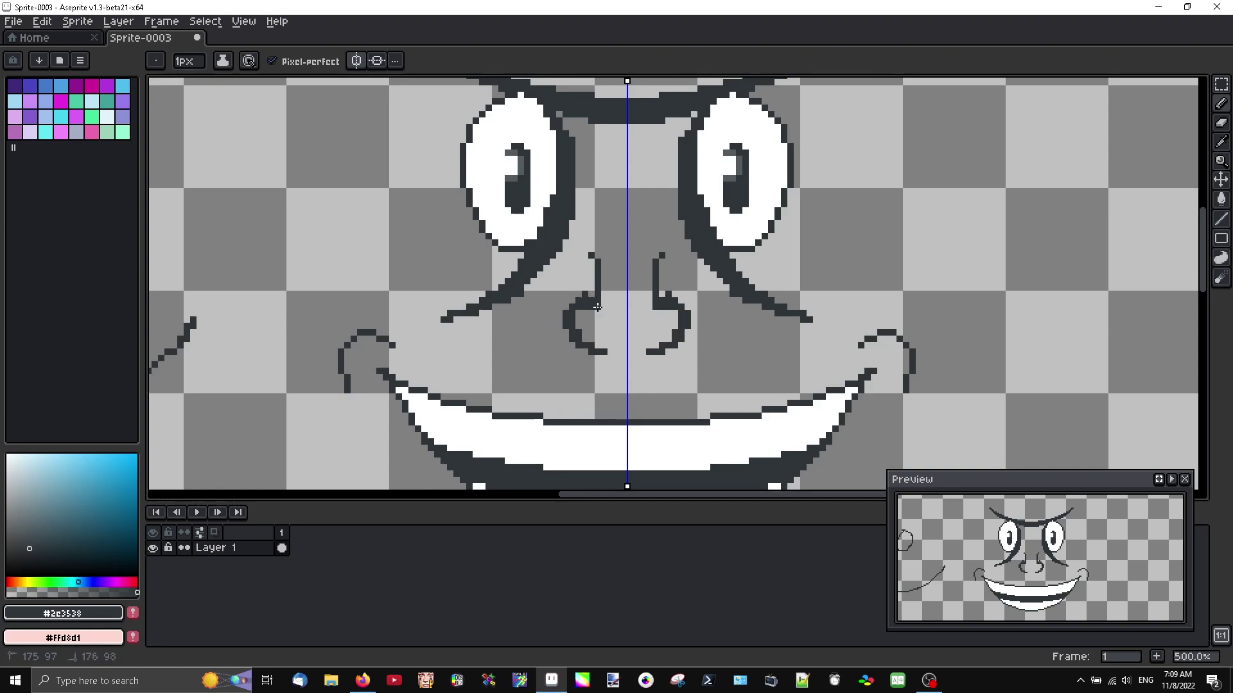
{"action": "scroll", "coordinate": [646, 341], "scroll_direction": "down", "scroll_amount": 4}
Fill the gaps between the brow and the tops of both eyes with dark grey
{"action": "scroll", "coordinate": [647, 322], "scroll_direction": "up", "scroll_amount": 4}
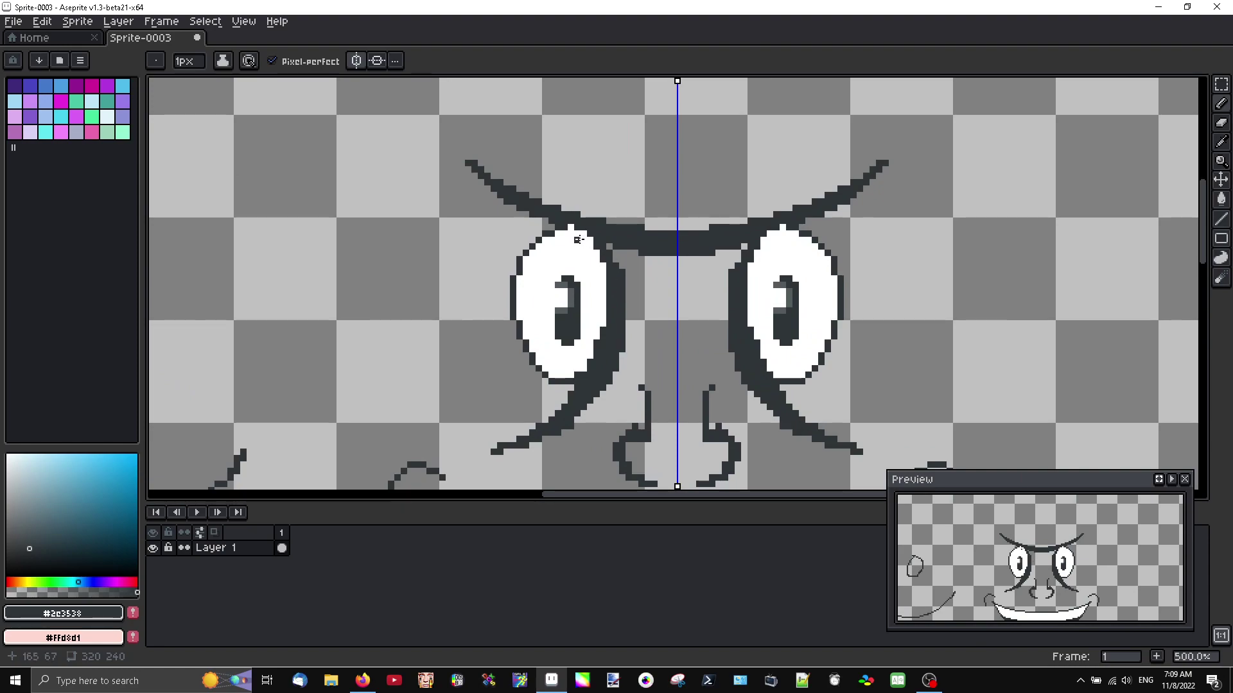
{"action": "left_click_drag", "start_coordinate": [558, 223], "coordinate": [627, 248]}
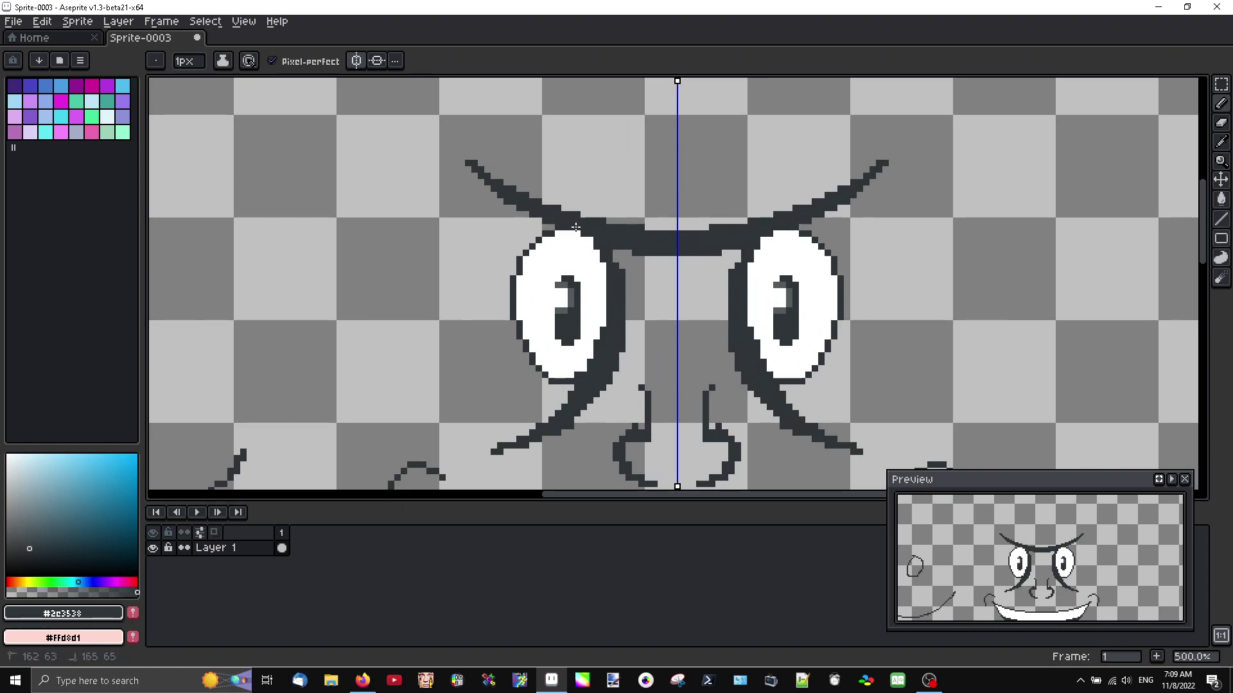
{"action": "scroll", "coordinate": [576, 227], "scroll_direction": "down", "scroll_amount": 3}
{"action": "scroll", "coordinate": [576, 227], "scroll_direction": "up", "scroll_amount": 1}
Draw mirrored upper eyebrow lines that rise from the brow's centre and sweep outward, and thicken them
{"action": "scroll", "coordinate": [577, 226], "scroll_direction": "down", "scroll_amount": 1}
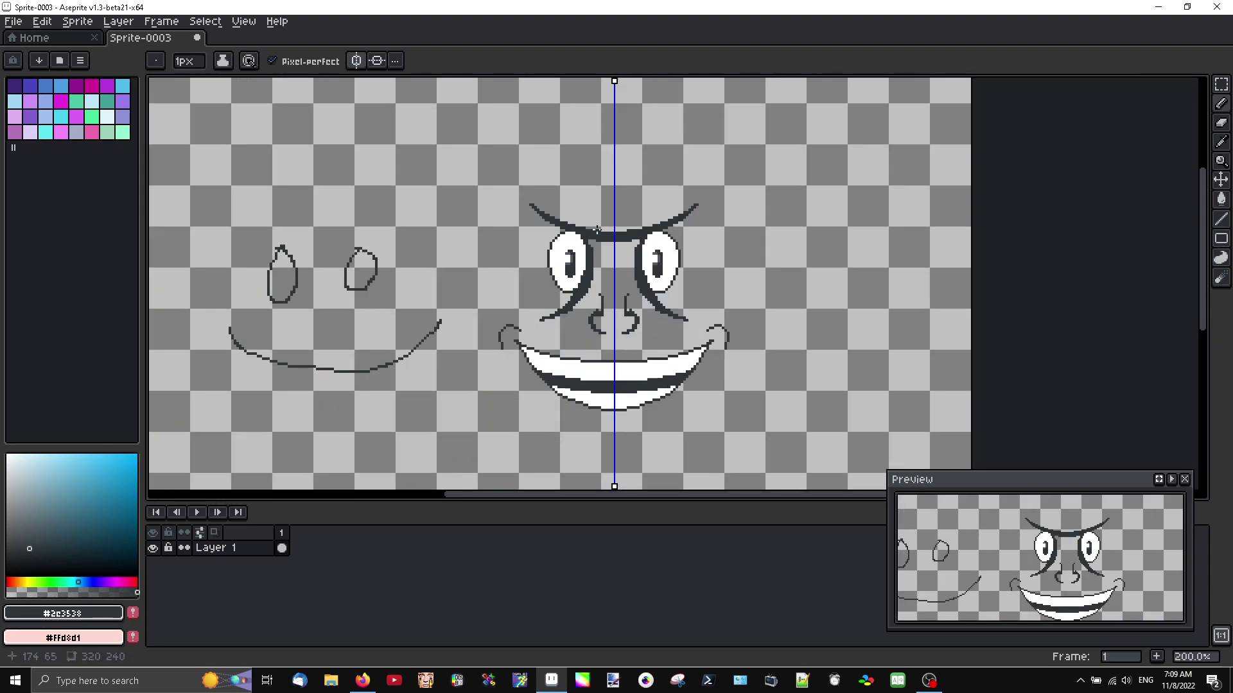
{"action": "scroll", "coordinate": [596, 232], "scroll_direction": "up", "scroll_amount": 4}
{"action": "scroll", "coordinate": [662, 218], "scroll_direction": "down", "scroll_amount": 2}
{"action": "mouse_move", "coordinate": [660, 247]}
{"action": "left_mouse_down"}
{"action": "mouse_move", "coordinate": [662, 209]}
{"action": "mouse_move", "coordinate": [552, 160]}
{"action": "mouse_move", "coordinate": [649, 196]}
{"action": "mouse_move", "coordinate": [596, 175]}
{"action": "left_mouse_up"}
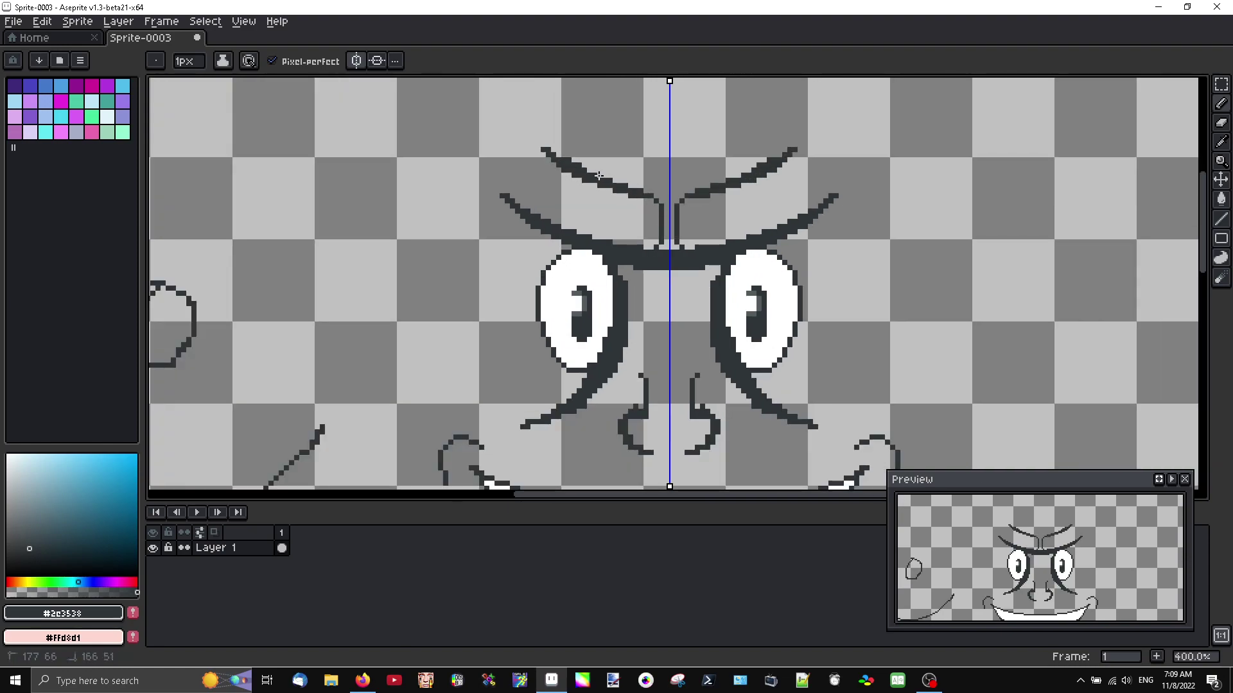
{"action": "left_click_drag", "start_coordinate": [649, 250], "coordinate": [643, 198]}
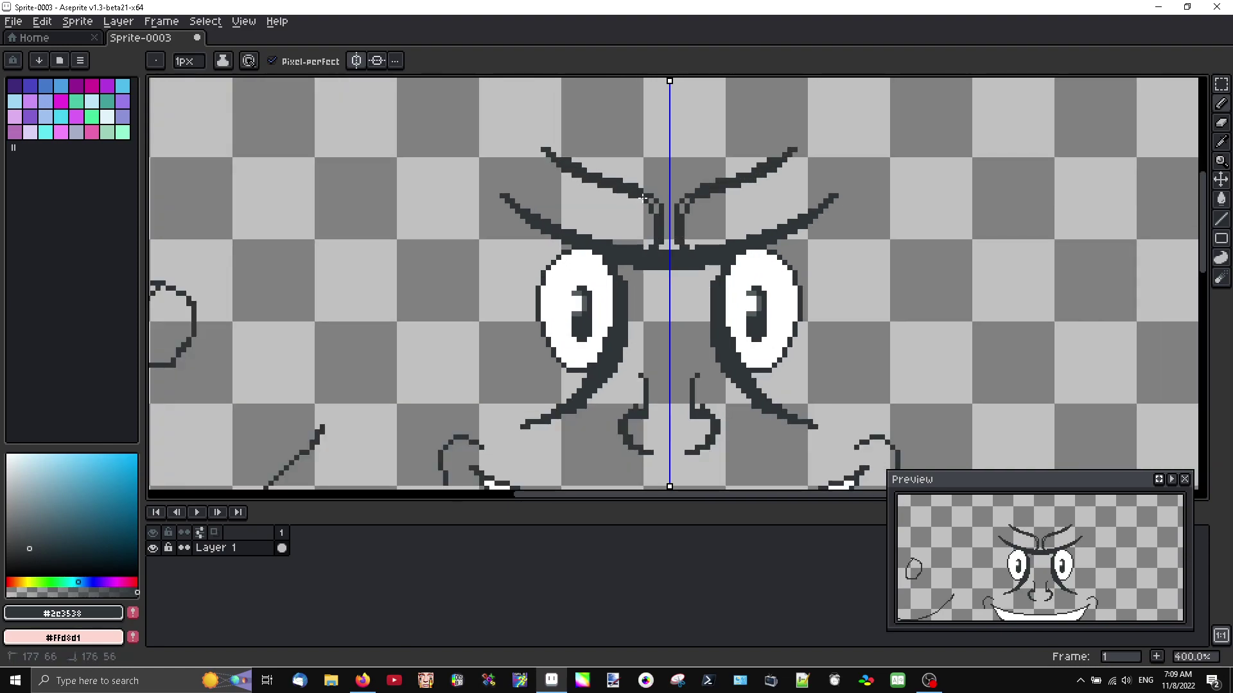
Erase the centre of the brow between the two eyebrows and fill the gaps at the eyebrows' inner corners
{"action": "scroll", "coordinate": [660, 260], "scroll_direction": "up", "scroll_amount": 3}
{"action": "left_click", "coordinate": [676, 233], "text": "alt"}
{"action": "mouse_move", "coordinate": [675, 234]}
{"action": "left_mouse_down"}
{"action": "mouse_move", "coordinate": [653, 276]}
{"action": "mouse_move", "coordinate": [622, 285]}
{"action": "mouse_move", "coordinate": [674, 255]}
{"action": "left_mouse_up"}
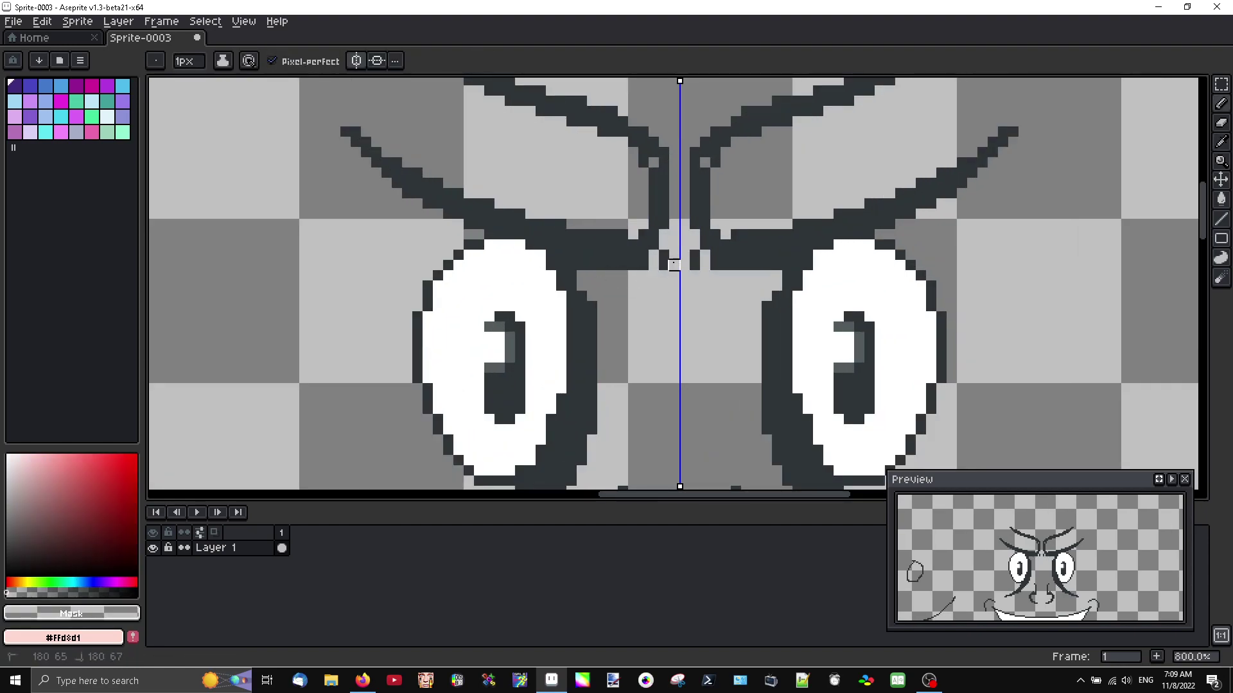
{"action": "left_click", "coordinate": [665, 154], "text": "alt"}
{"action": "left_click_drag", "start_coordinate": [658, 154], "coordinate": [652, 174]}
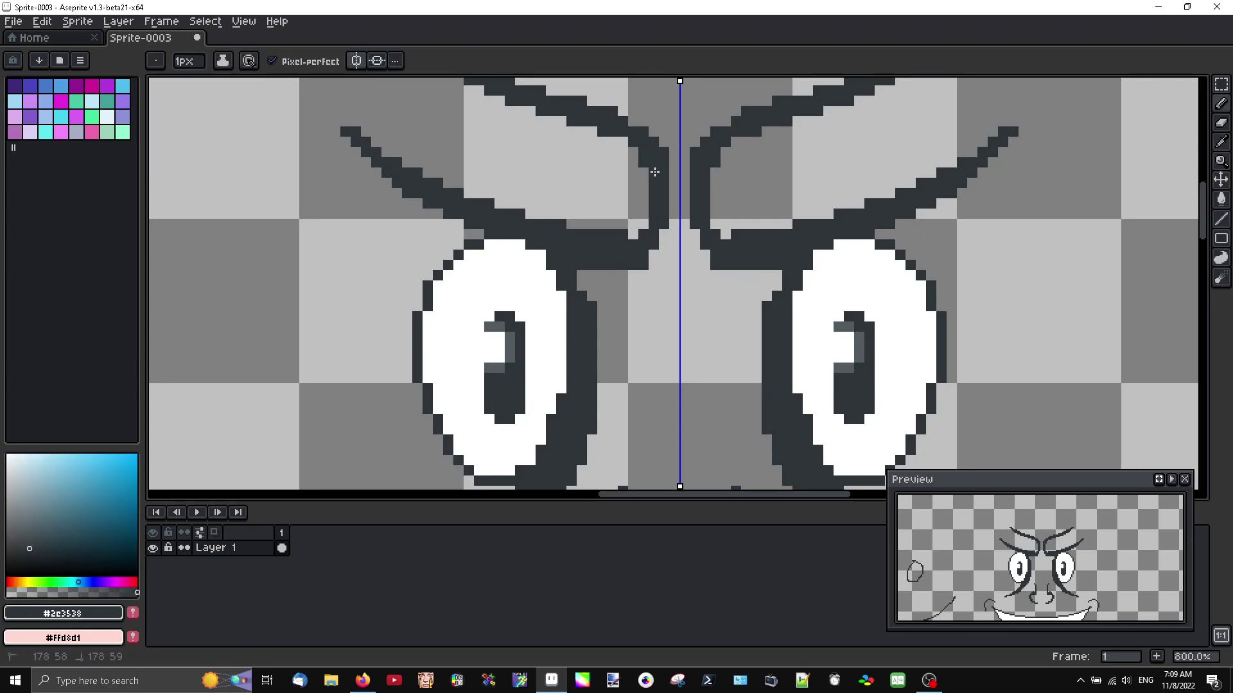
{"action": "scroll", "coordinate": [648, 249], "scroll_direction": "down", "scroll_amount": 3}
Thicken the upper part of the nose's bridge lines and erase the stray pixels beside them
{"action": "scroll", "coordinate": [668, 244], "scroll_direction": "down", "scroll_amount": 1}
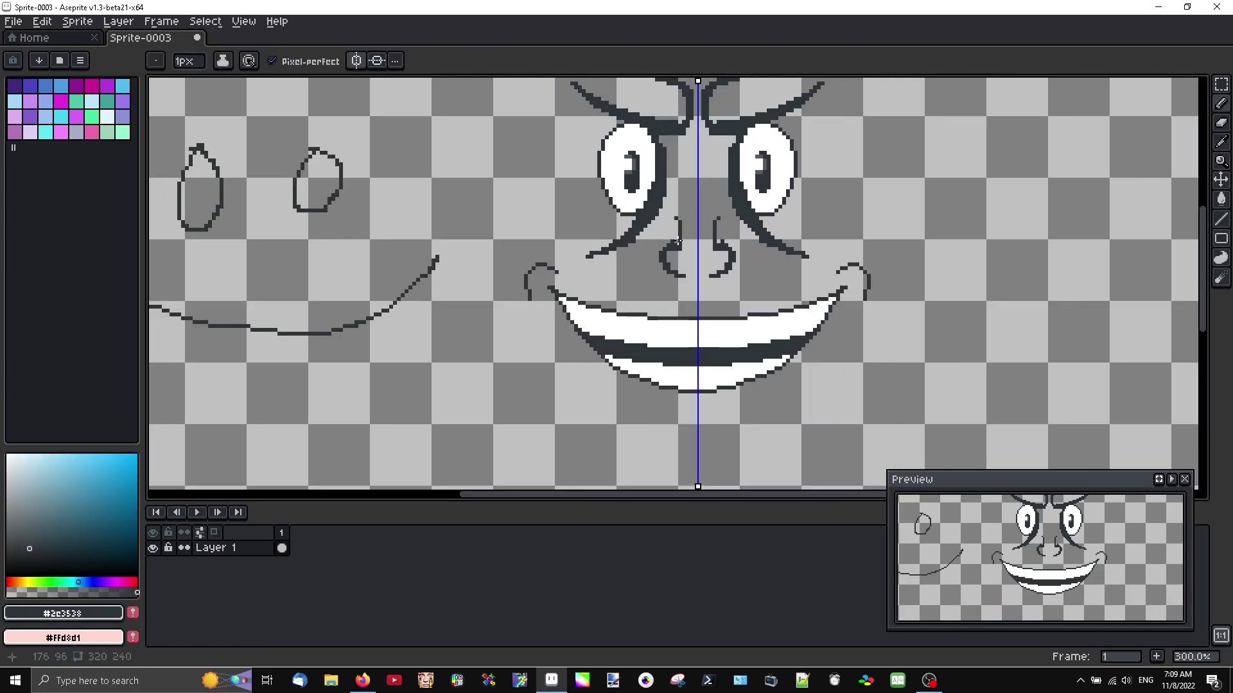
{"action": "scroll", "coordinate": [682, 269], "scroll_direction": "up", "scroll_amount": 2}
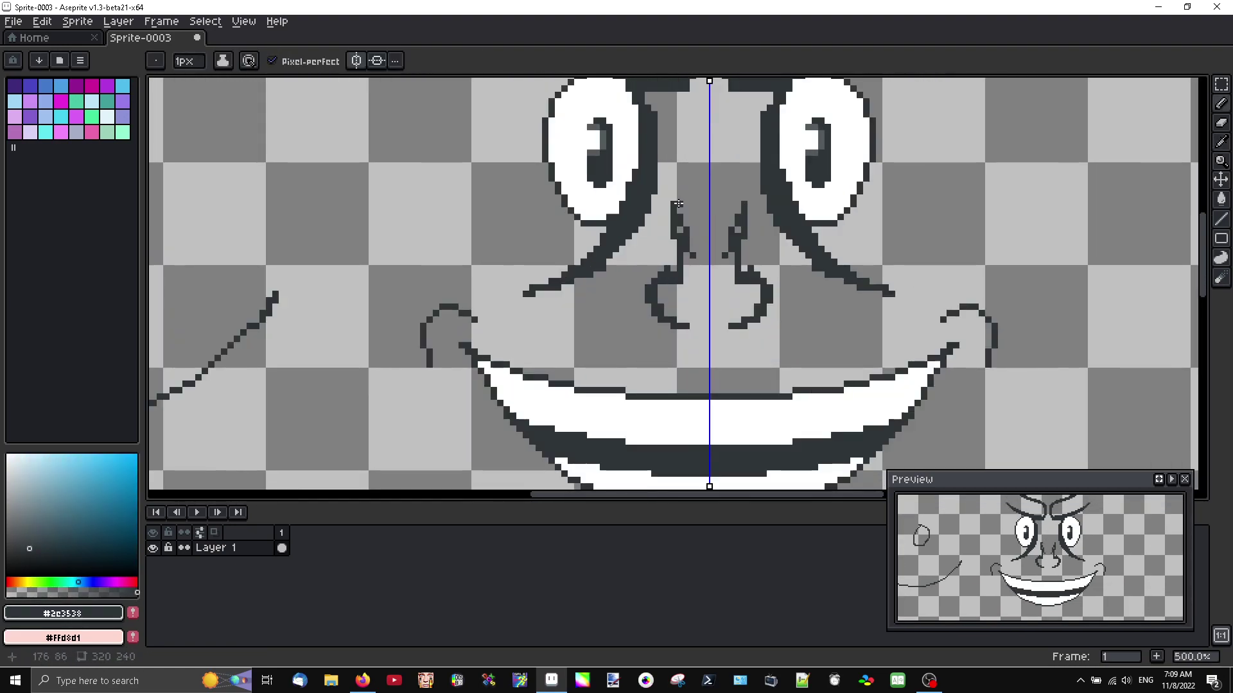
{"action": "left_click", "coordinate": [696, 207], "text": "alt"}
{"action": "left_click", "coordinate": [690, 255]}
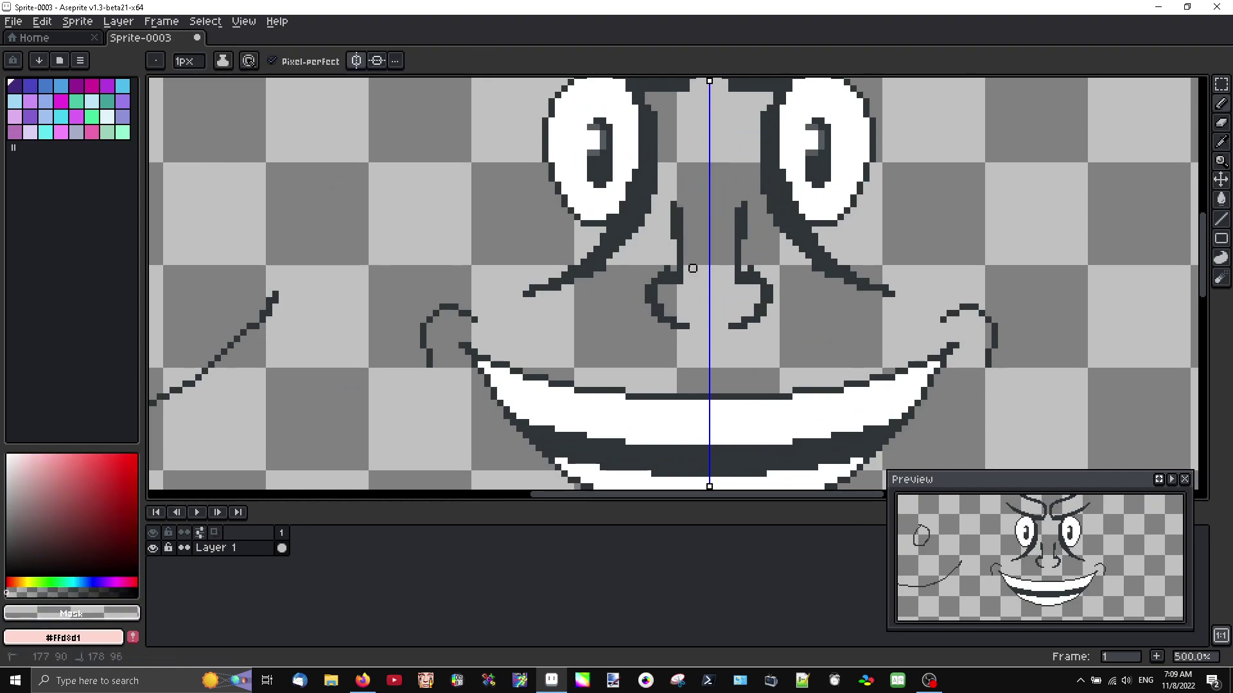
Erase the lower ends of the nostril wings and redraw them curving down toward the nose tip
{"action": "scroll", "coordinate": [700, 224], "scroll_direction": "down", "scroll_amount": 3}
{"action": "scroll", "coordinate": [635, 228], "scroll_direction": "up", "scroll_amount": 4}
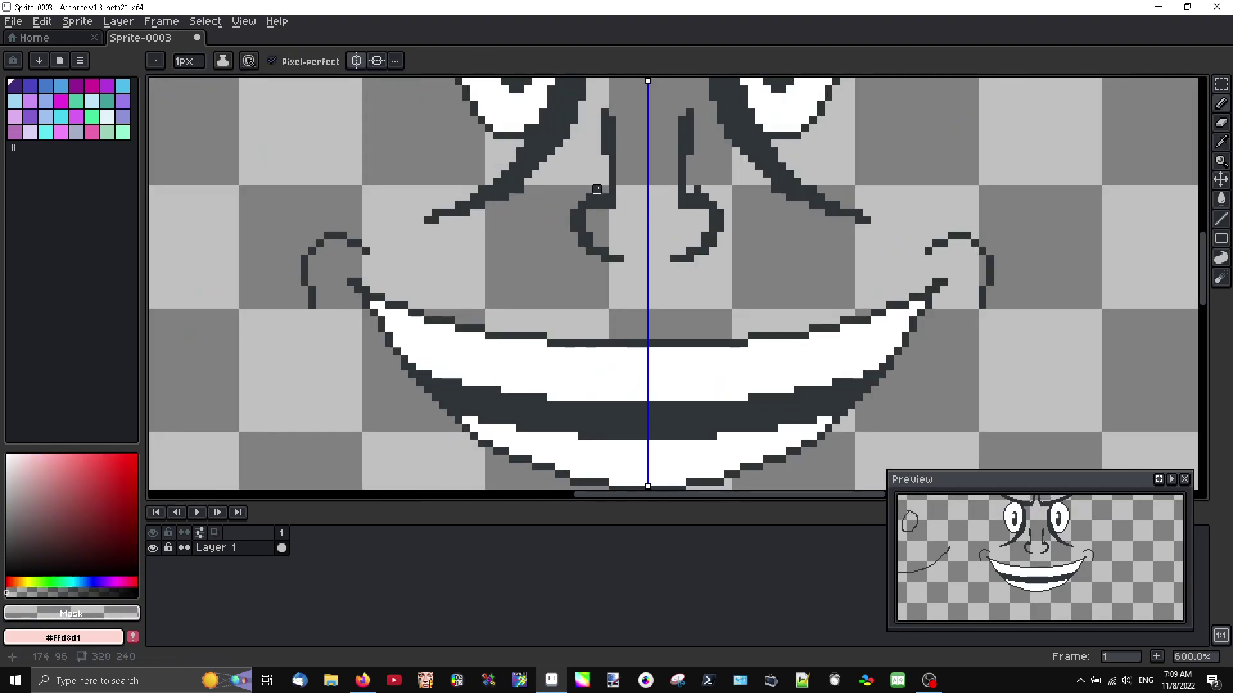
{"action": "left_click", "coordinate": [620, 259]}
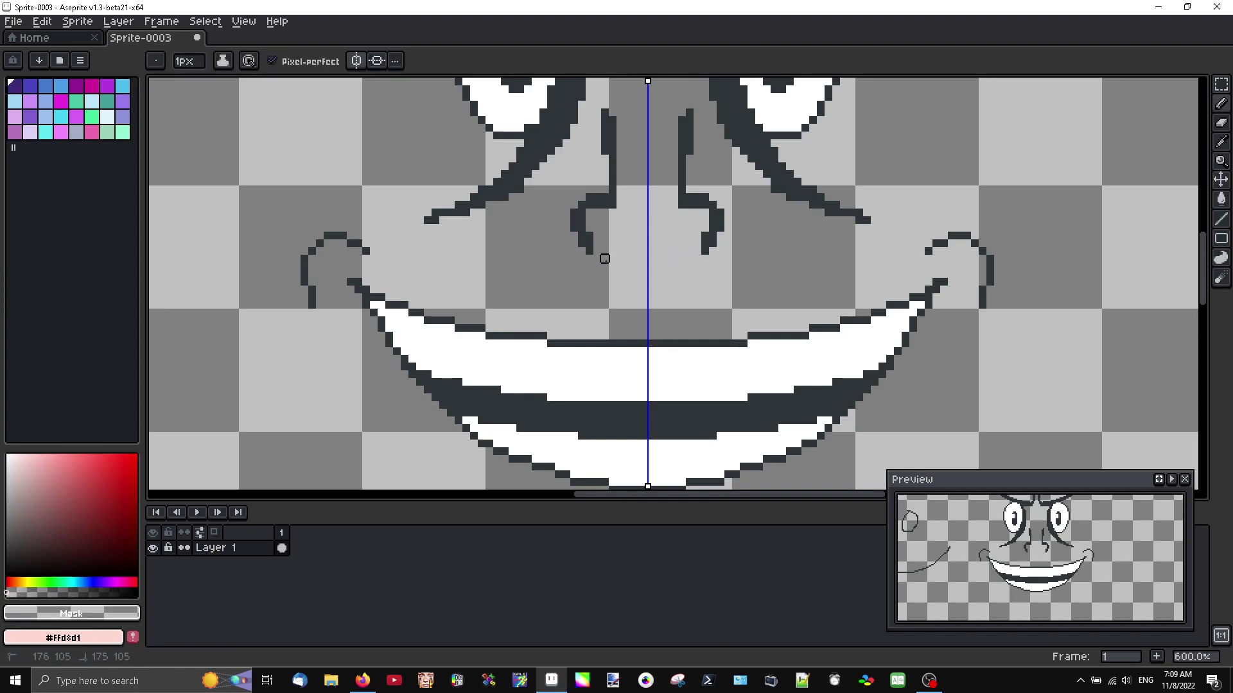
{"action": "left_click", "coordinate": [591, 250], "text": "alt"}
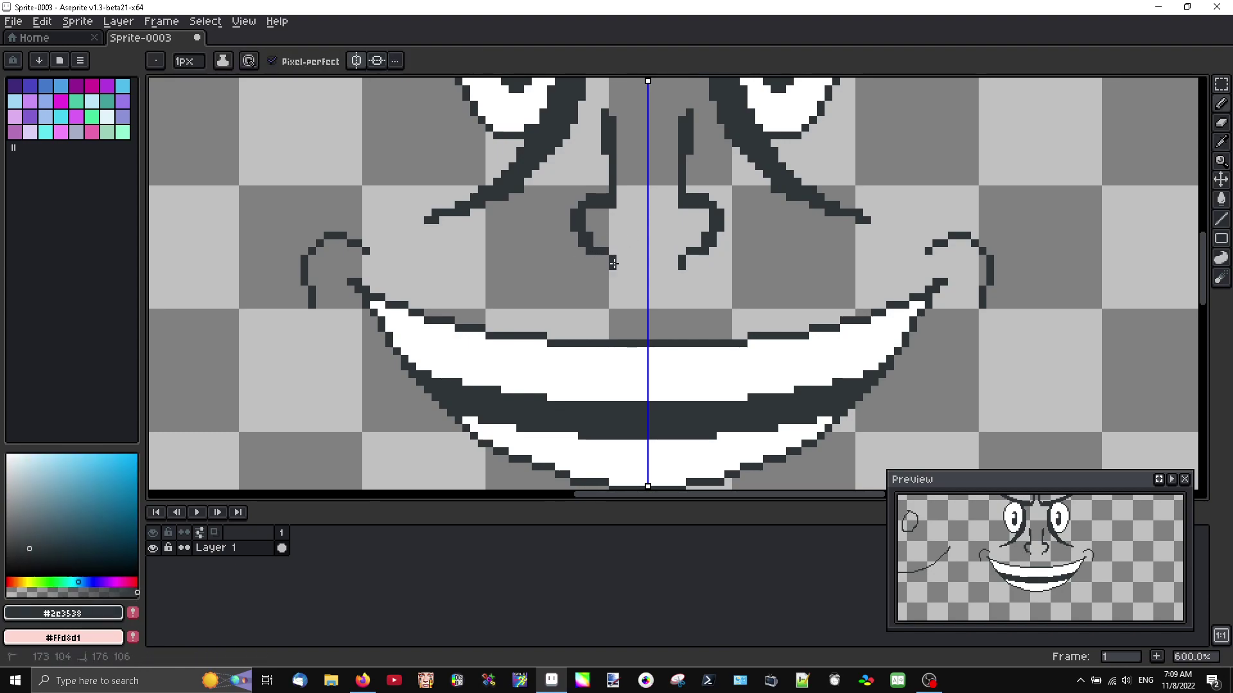
Close the bottom of the nose with a mirrored rounded tip outline
{"action": "scroll", "coordinate": [614, 263], "scroll_direction": "down", "scroll_amount": 3}
{"action": "scroll", "coordinate": [643, 280], "scroll_direction": "up", "scroll_amount": 2}
{"action": "left_click_drag", "start_coordinate": [629, 275], "coordinate": [649, 277]}
{"action": "scroll", "coordinate": [623, 267], "scroll_direction": "down", "scroll_amount": 3}
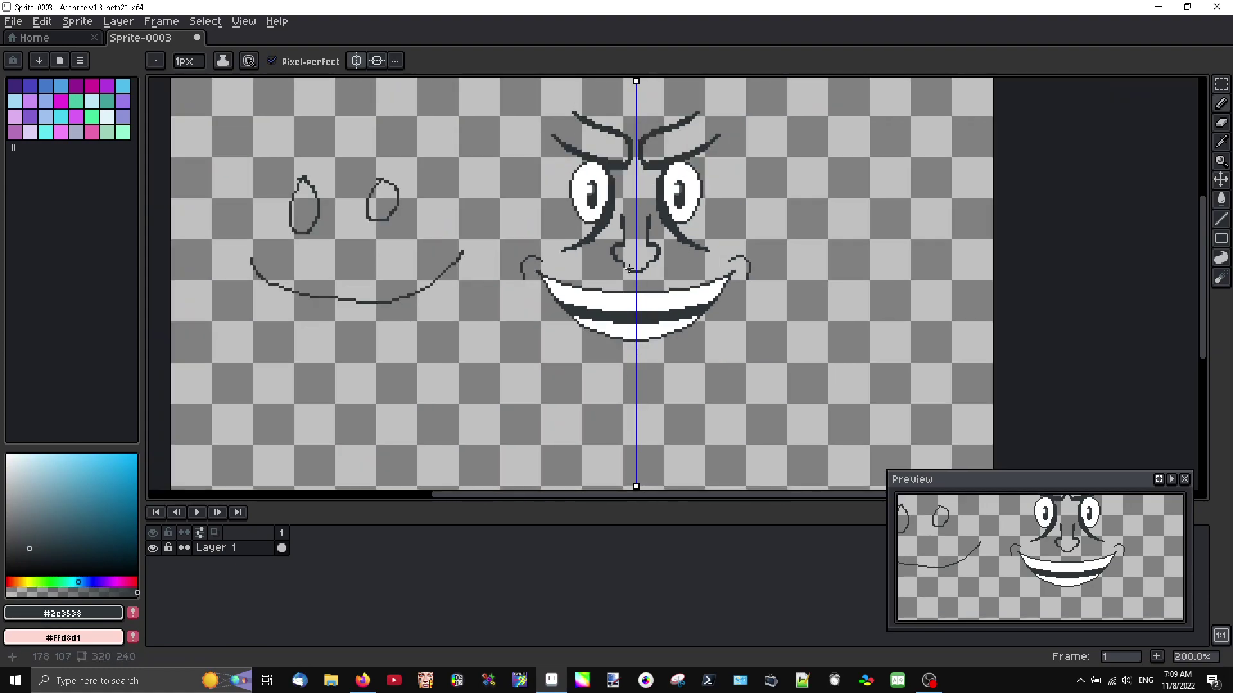
Draw a small mirrored arch inside the nose tip and clean up its excess pixels
{"action": "scroll", "coordinate": [625, 240], "scroll_direction": "up", "scroll_amount": 3}
{"action": "left_click_drag", "start_coordinate": [637, 267], "coordinate": [626, 275]}
{"action": "left_click", "coordinate": [645, 268], "text": "alt"}
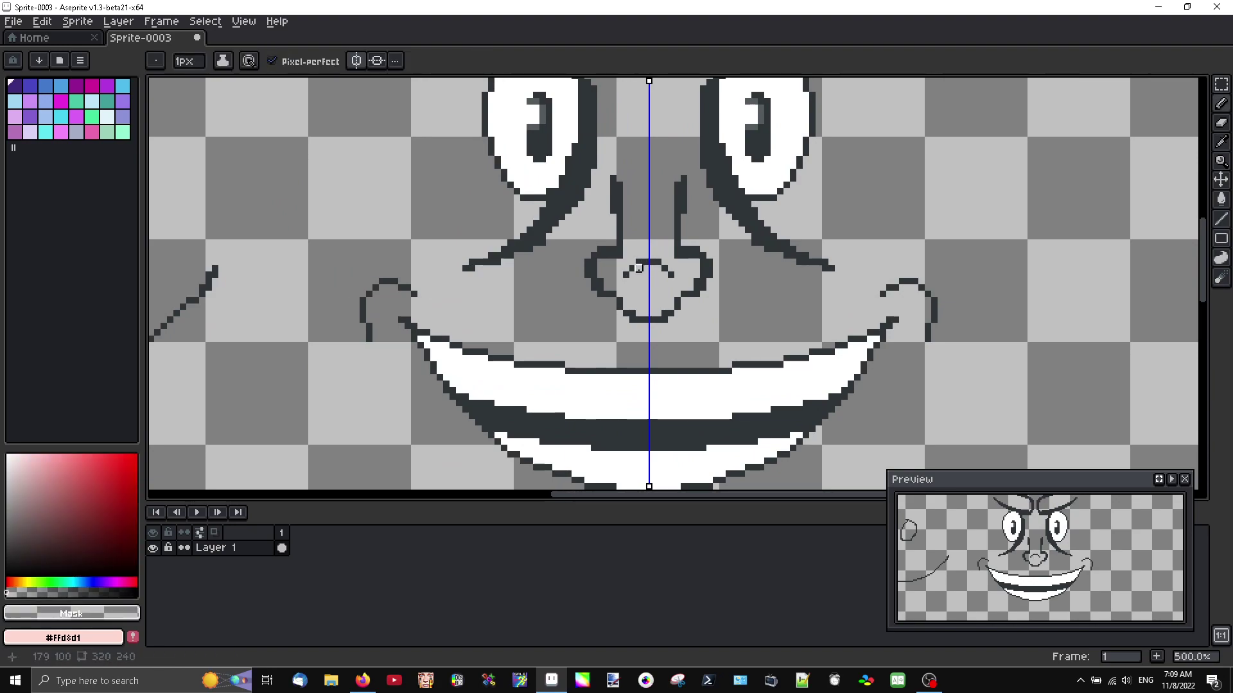
Examine the nose, eyes and mouth line work and the overall look of the mirrored face
{"action": "scroll", "coordinate": [639, 268], "scroll_direction": "down", "scroll_amount": 3}
{"action": "scroll", "coordinate": [690, 299], "scroll_direction": "up", "scroll_amount": 3}
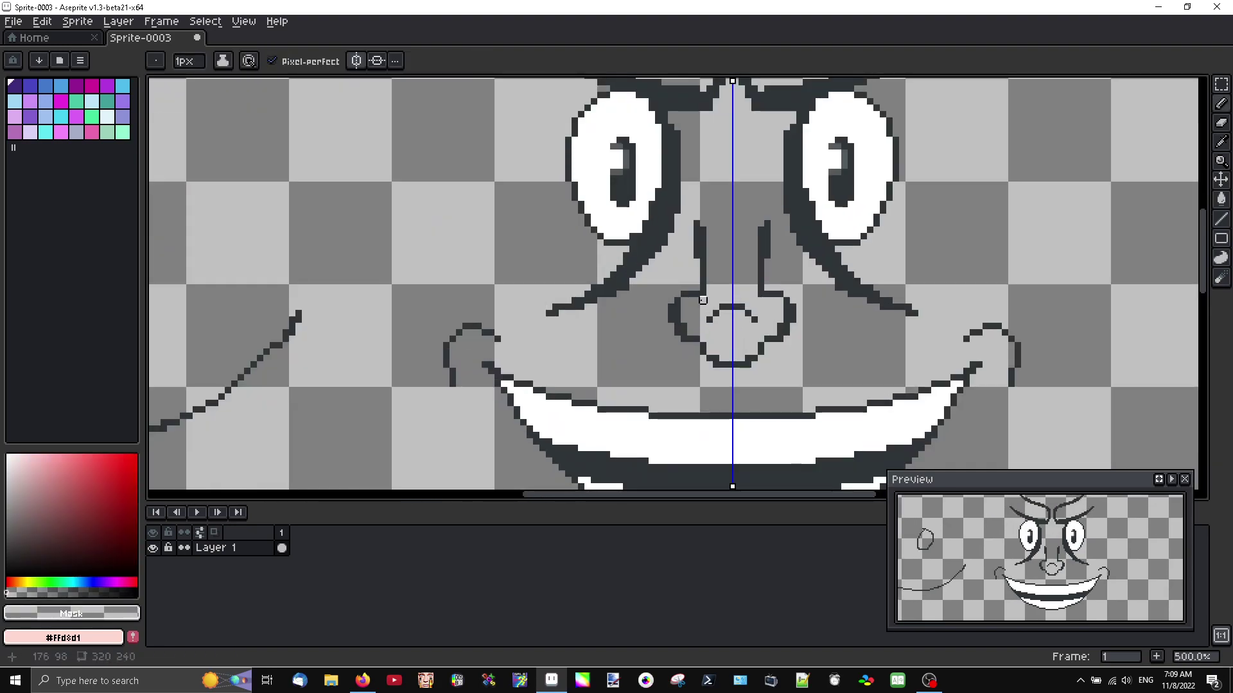
{"action": "scroll", "coordinate": [685, 301], "scroll_direction": "down", "scroll_amount": 3}
{"action": "scroll", "coordinate": [723, 316], "scroll_direction": "up", "scroll_amount": 5}
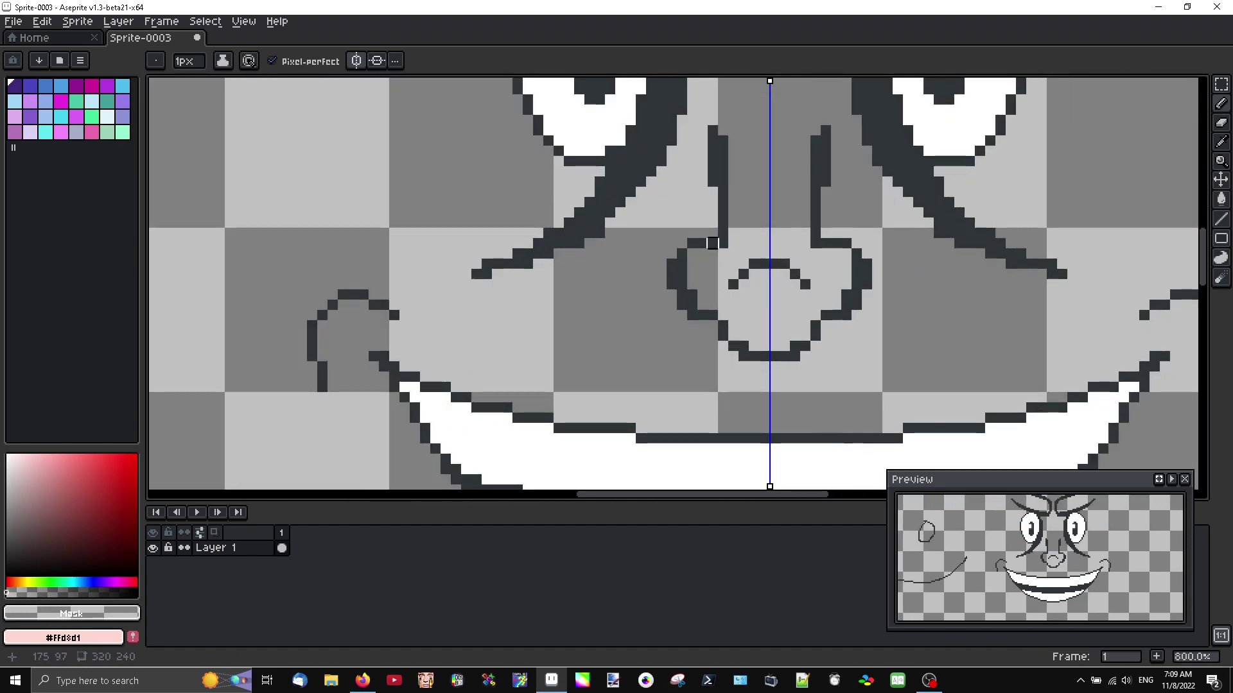
{"action": "scroll", "coordinate": [713, 244], "scroll_direction": "down", "scroll_amount": 4}
{"action": "scroll", "coordinate": [721, 228], "scroll_direction": "down", "scroll_amount": 3}
{"action": "scroll", "coordinate": [726, 235], "scroll_direction": "up", "scroll_amount": 2}
{"action": "scroll", "coordinate": [732, 241], "scroll_direction": "down", "scroll_amount": 2}
{"action": "scroll", "coordinate": [739, 246], "scroll_direction": "up", "scroll_amount": 2}
{"action": "scroll", "coordinate": [571, 301], "scroll_direction": "up", "scroll_amount": 2}
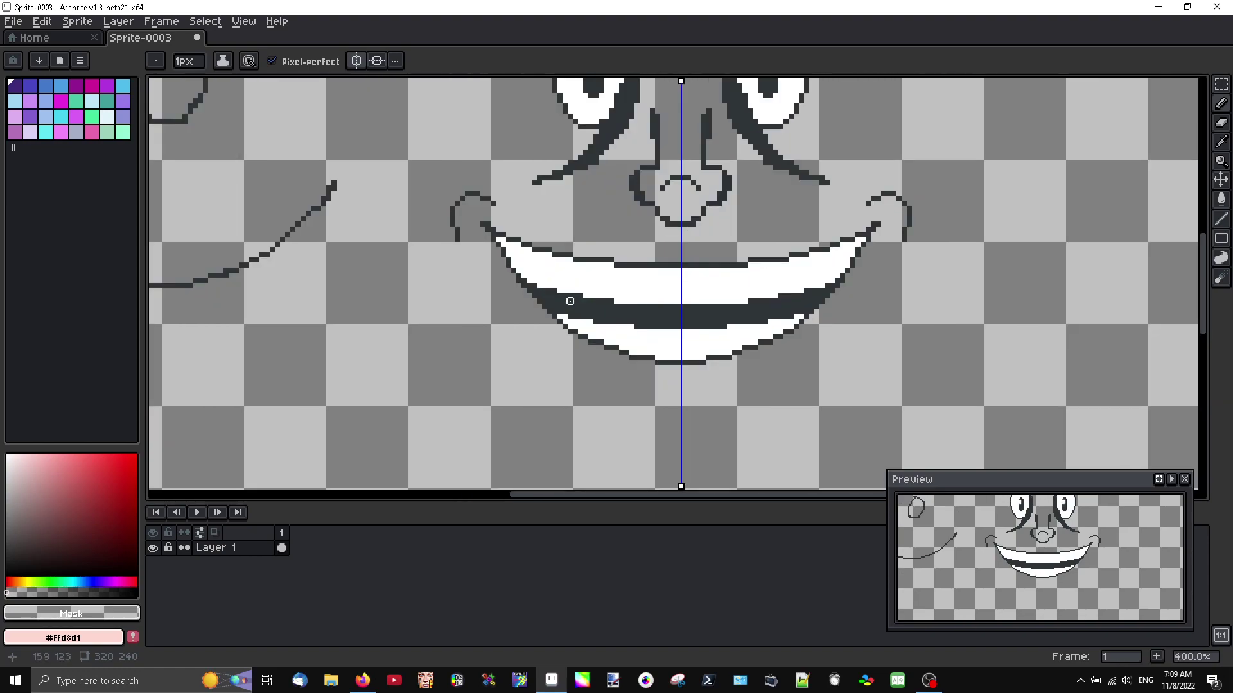
{"action": "scroll", "coordinate": [672, 275], "scroll_direction": "up", "scroll_amount": 1}
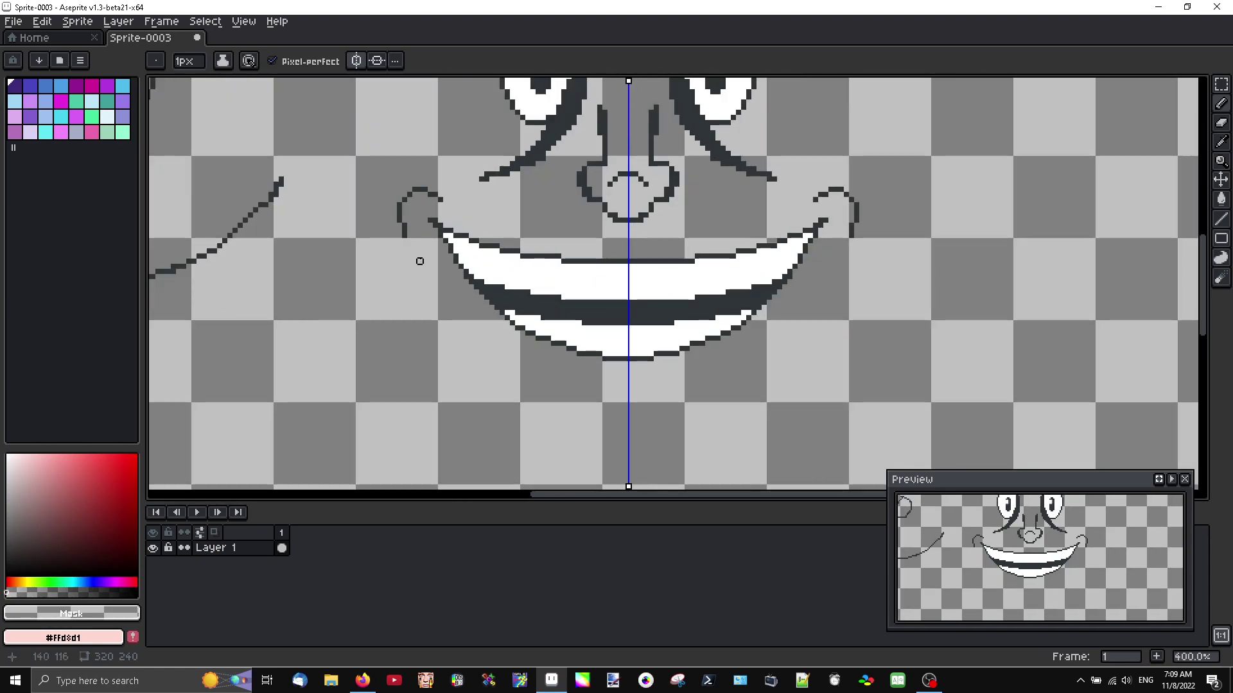
{"action": "scroll", "coordinate": [419, 262], "scroll_direction": "down", "scroll_amount": 2}
{"action": "scroll", "coordinate": [576, 297], "scroll_direction": "down", "scroll_amount": 1}
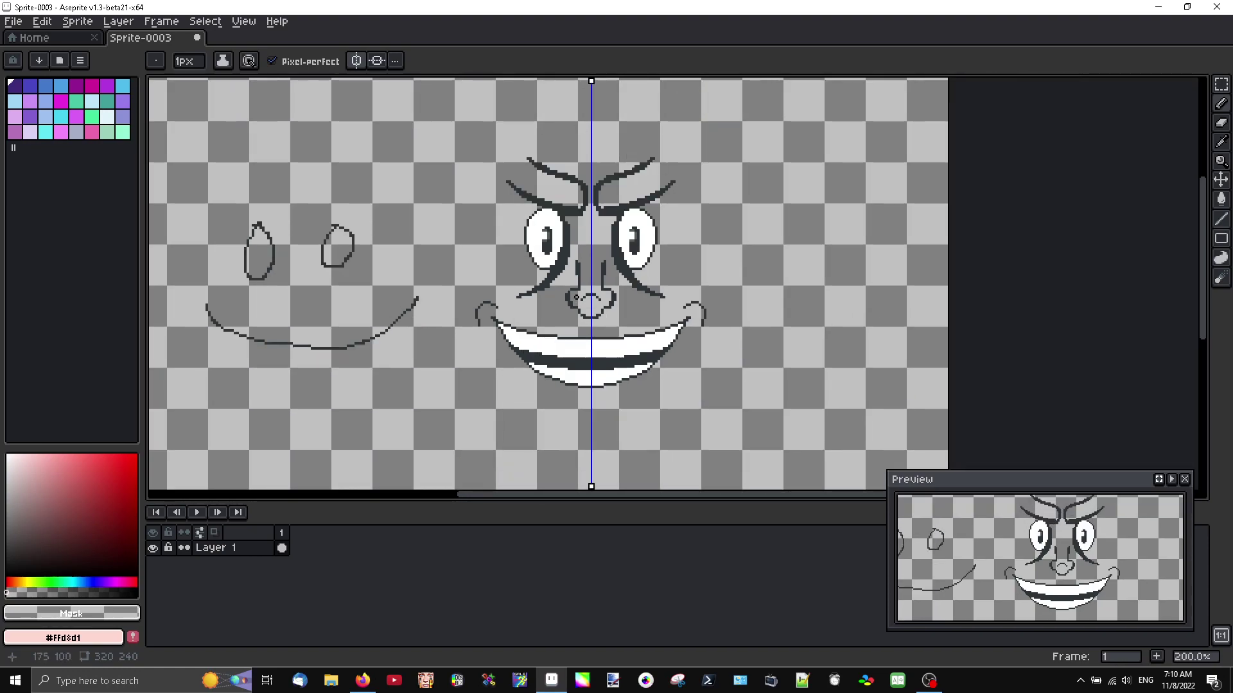
Choose a medium red with hue 356° and draw a mirrored, closed round head outline around the face
{"action": "left_click", "coordinate": [32, 92]}
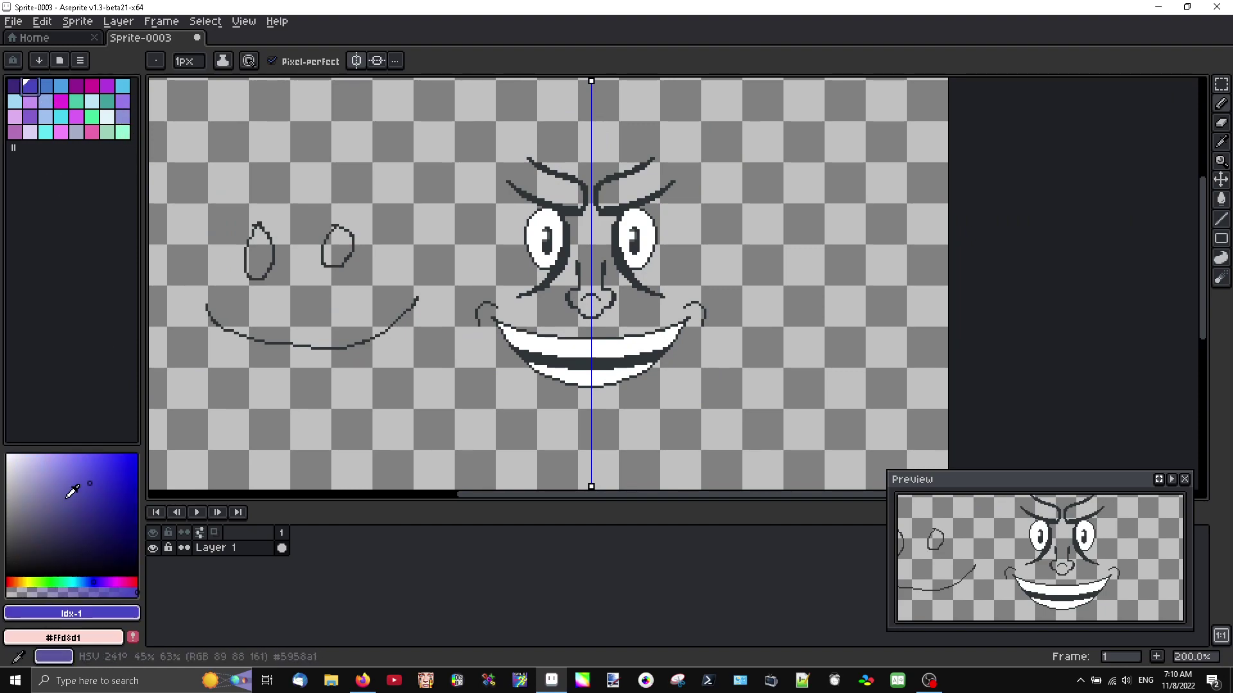
{"action": "left_click_drag", "start_coordinate": [72, 503], "coordinate": [46, 470]}
{"action": "left_click", "coordinate": [135, 582]}
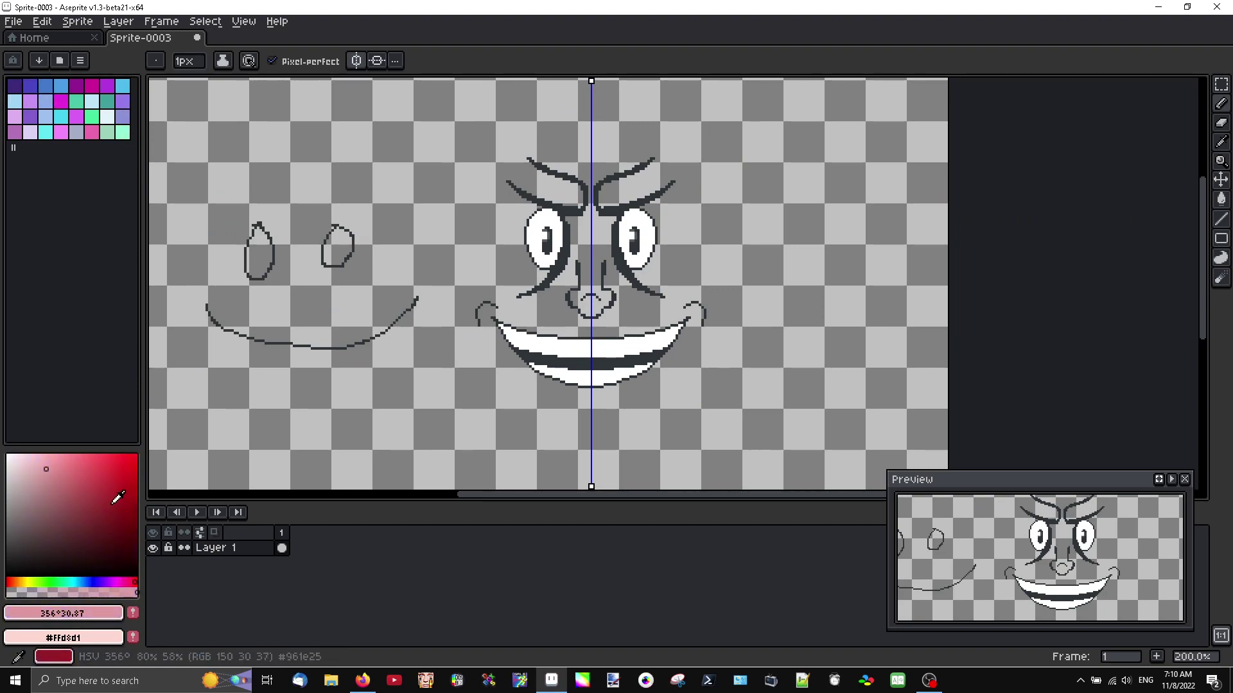
{"action": "left_click", "coordinate": [95, 466]}
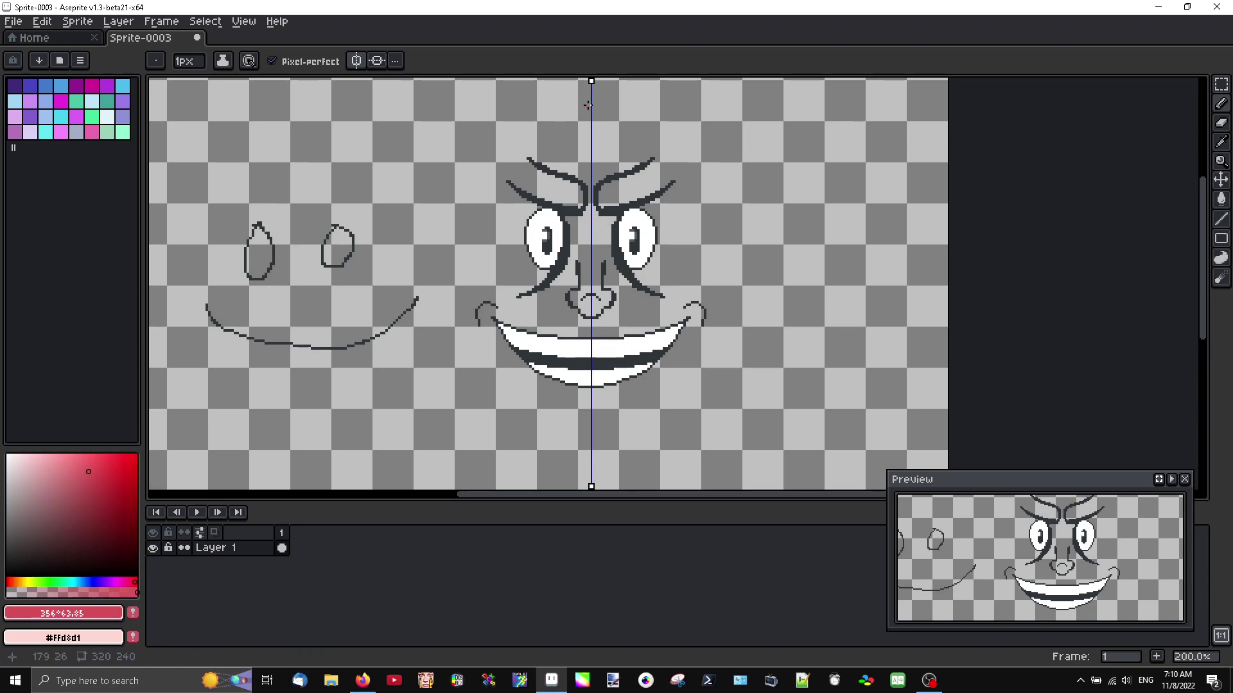
{"action": "mouse_move", "coordinate": [590, 102]}
{"action": "left_mouse_down"}
{"action": "mouse_move", "coordinate": [468, 152]}
{"action": "mouse_move", "coordinate": [425, 248]}
{"action": "mouse_move", "coordinate": [421, 332]}
{"action": "mouse_move", "coordinate": [440, 385]}
{"action": "mouse_move", "coordinate": [491, 429]}
{"action": "mouse_move", "coordinate": [564, 453]}
{"action": "left_mouse_up"}
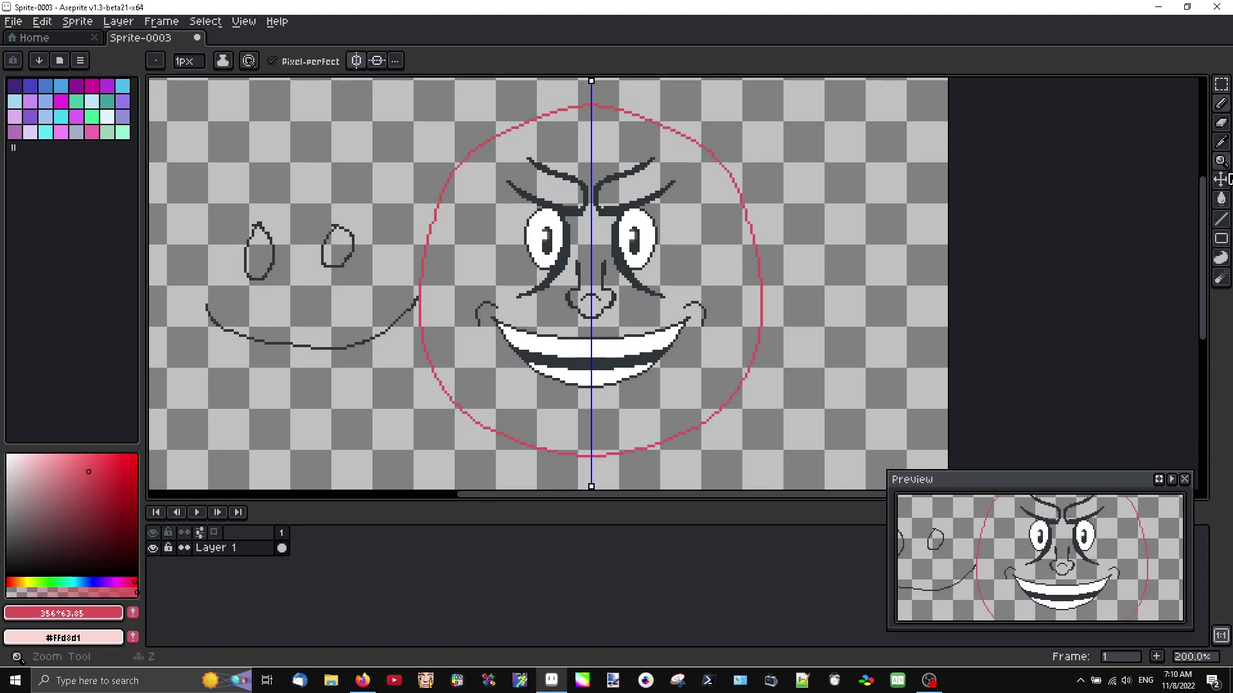
Fill the whole head around the facial features, including the enclosed nose, with the same red
{"action": "left_click", "coordinate": [1221, 199]}
{"action": "left_click", "coordinate": [697, 267]}
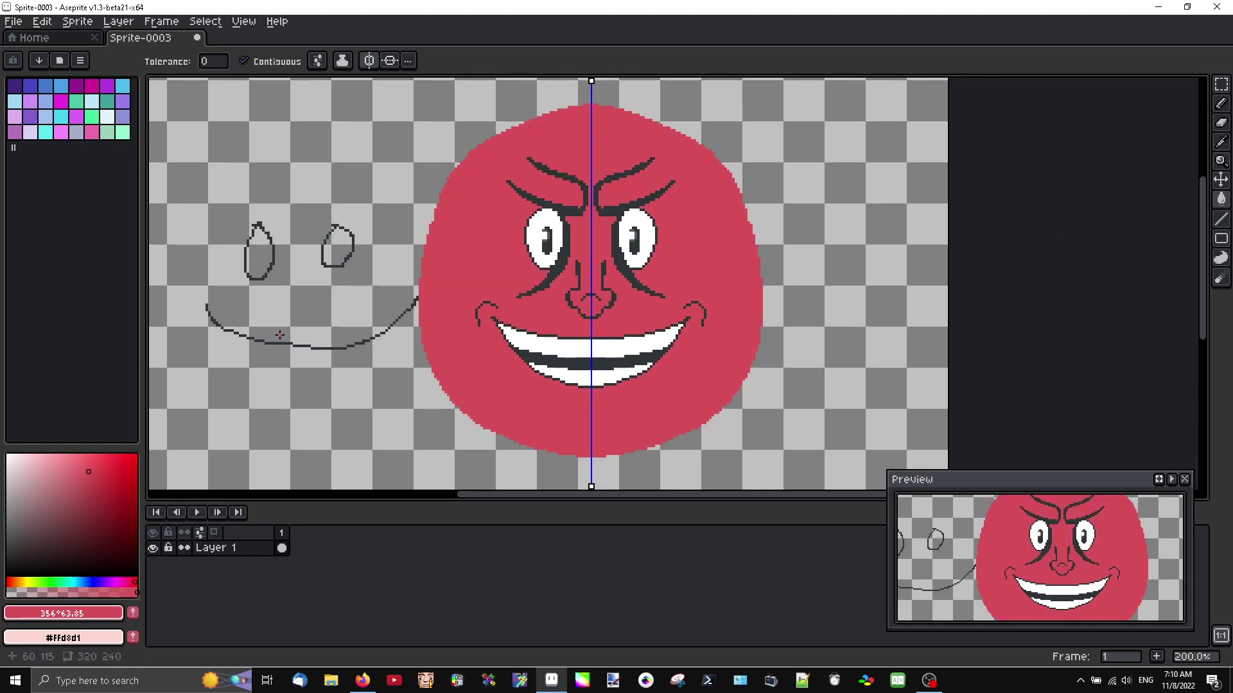
{"action": "scroll", "coordinate": [275, 334], "scroll_direction": "up", "scroll_amount": 2}
{"action": "scroll", "coordinate": [1033, 172], "scroll_direction": "down", "scroll_amount": 2}
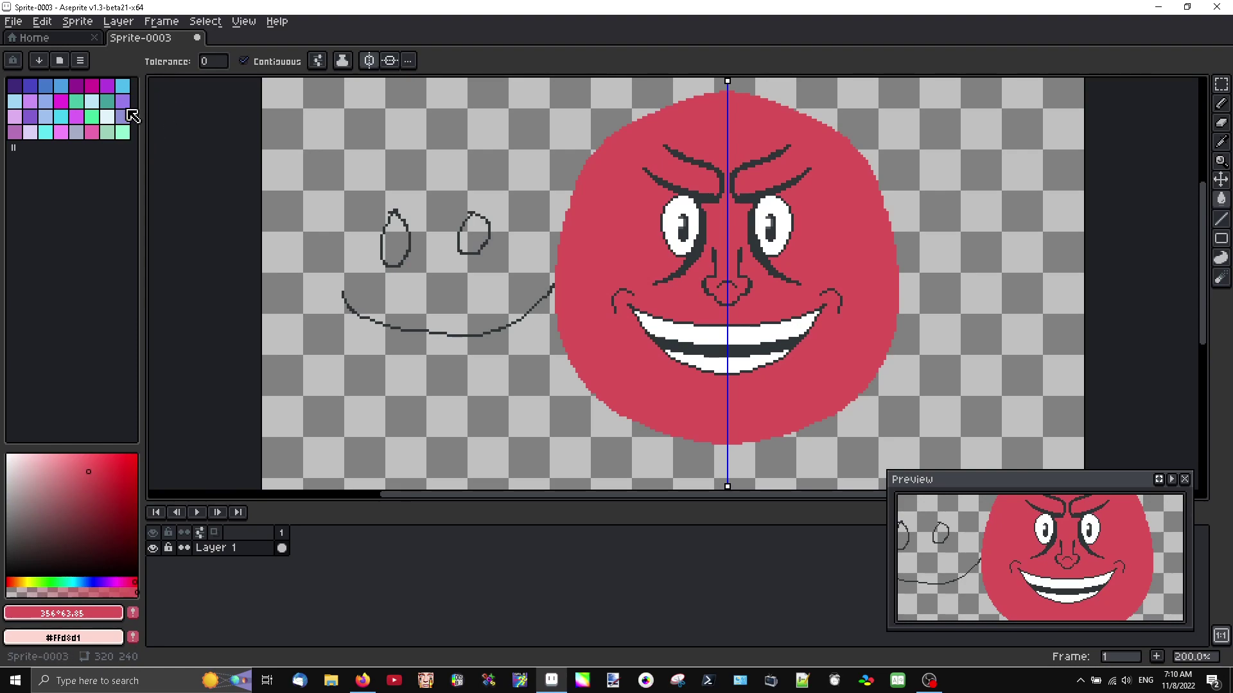
{"action": "left_click", "coordinate": [61, 101]}
{"action": "scroll", "coordinate": [674, 217], "scroll_direction": "up", "scroll_amount": 3}
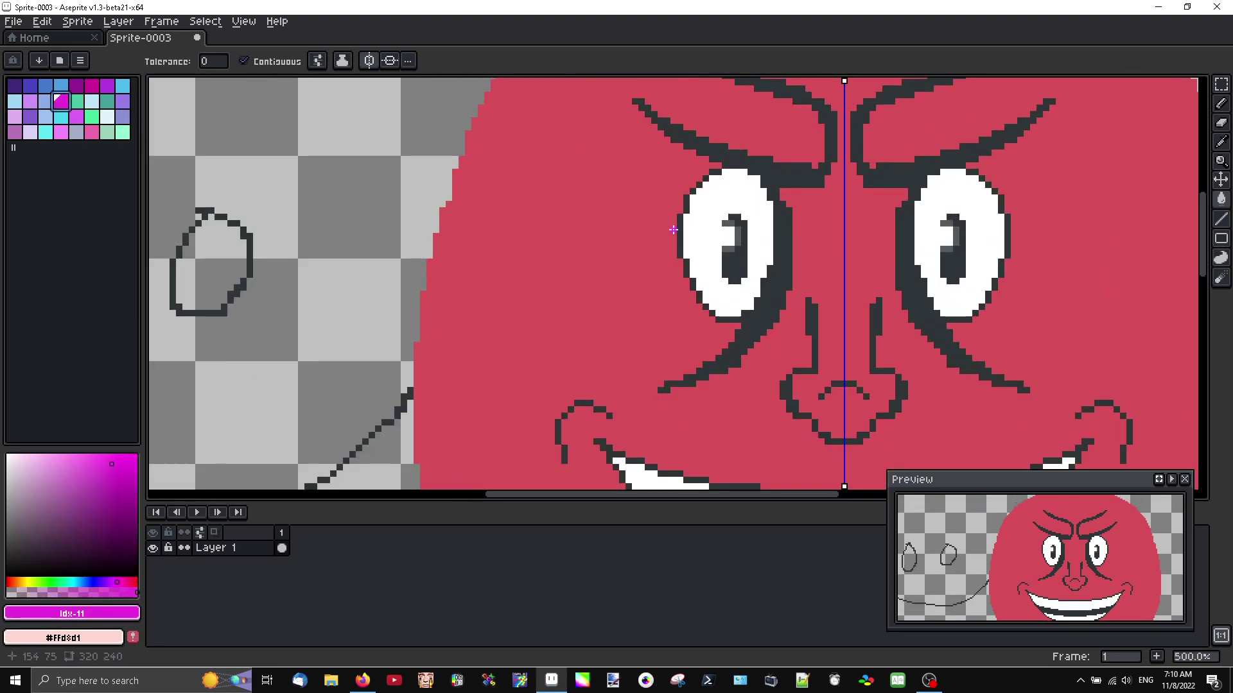
{"action": "scroll", "coordinate": [674, 228], "scroll_direction": "down", "scroll_amount": 2}
{"action": "scroll", "coordinate": [421, 284], "scroll_direction": "down", "scroll_amount": 1}
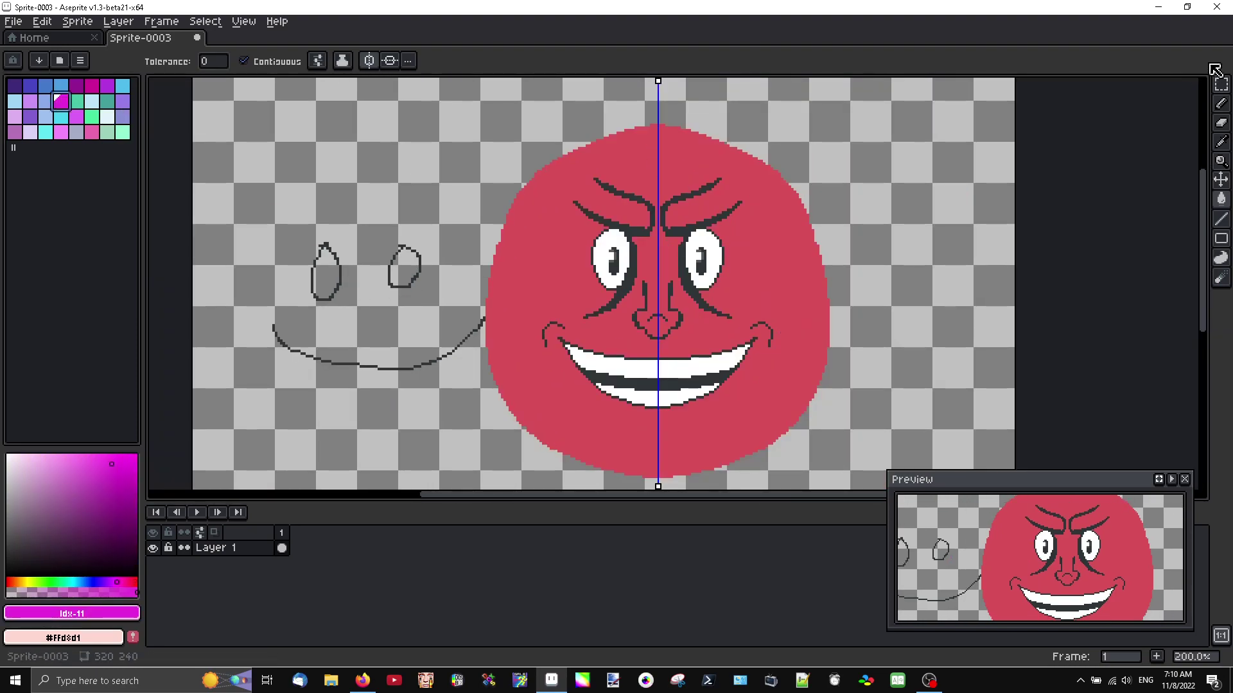
Erase the leftover smiley sketch beside the red head with the 8 px eraser
{"action": "left_click", "coordinate": [1222, 132]}
{"action": "mouse_move", "coordinate": [291, 339]}
{"action": "left_mouse_down"}
{"action": "mouse_move", "coordinate": [324, 247]}
{"action": "mouse_move", "coordinate": [333, 308]}
{"action": "mouse_move", "coordinate": [339, 257]}
{"action": "mouse_move", "coordinate": [301, 353]}
{"action": "mouse_move", "coordinate": [320, 368]}
{"action": "mouse_move", "coordinate": [392, 370]}
{"action": "mouse_move", "coordinate": [441, 350]}
{"action": "left_mouse_up"}
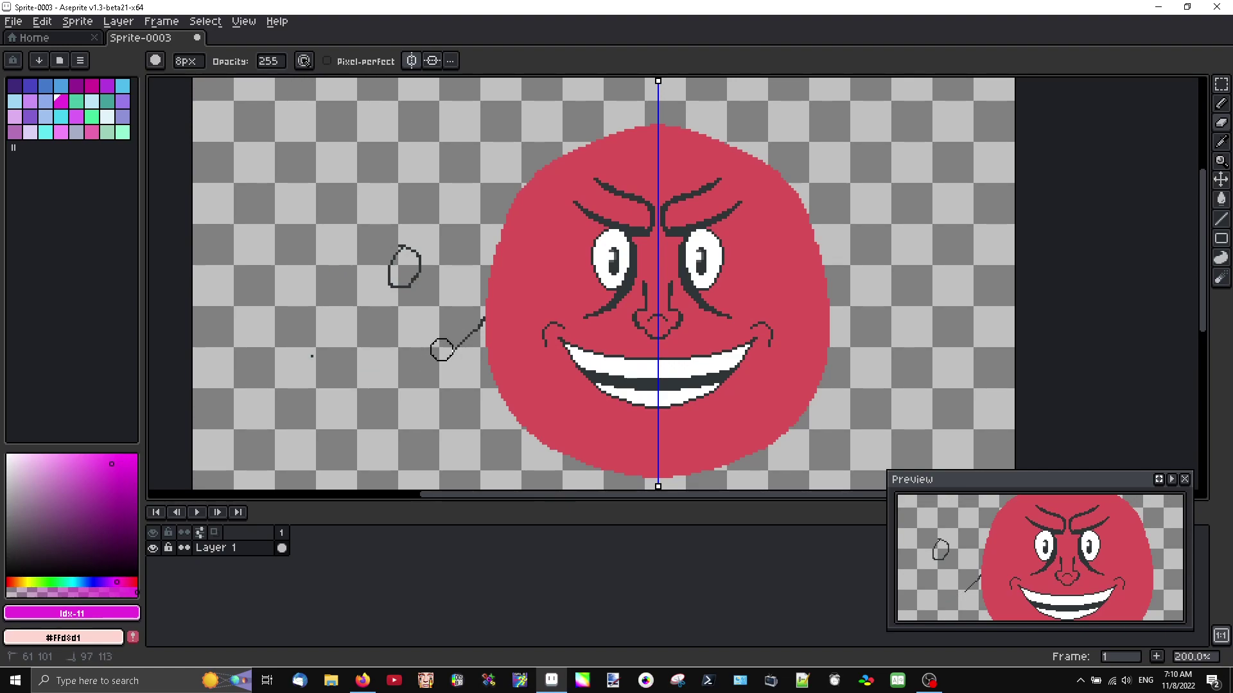
{"action": "scroll", "coordinate": [462, 329], "scroll_direction": "up", "scroll_amount": 6}
{"action": "mouse_move", "coordinate": [488, 236]}
{"action": "left_mouse_down"}
{"action": "mouse_move", "coordinate": [448, 326]}
{"action": "mouse_move", "coordinate": [352, 439]}
{"action": "mouse_move", "coordinate": [276, 456]}
{"action": "left_mouse_up"}
{"action": "scroll", "coordinate": [276, 456], "scroll_direction": "down", "scroll_amount": 4}
{"action": "mouse_move", "coordinate": [196, 265]}
{"action": "left_mouse_down"}
{"action": "mouse_move", "coordinate": [221, 226]}
{"action": "mouse_move", "coordinate": [184, 283]}
{"action": "left_mouse_up"}
{"action": "scroll", "coordinate": [447, 291], "scroll_direction": "down", "scroll_amount": 2}
{"action": "scroll", "coordinate": [450, 283], "scroll_direction": "up", "scroll_amount": 1}
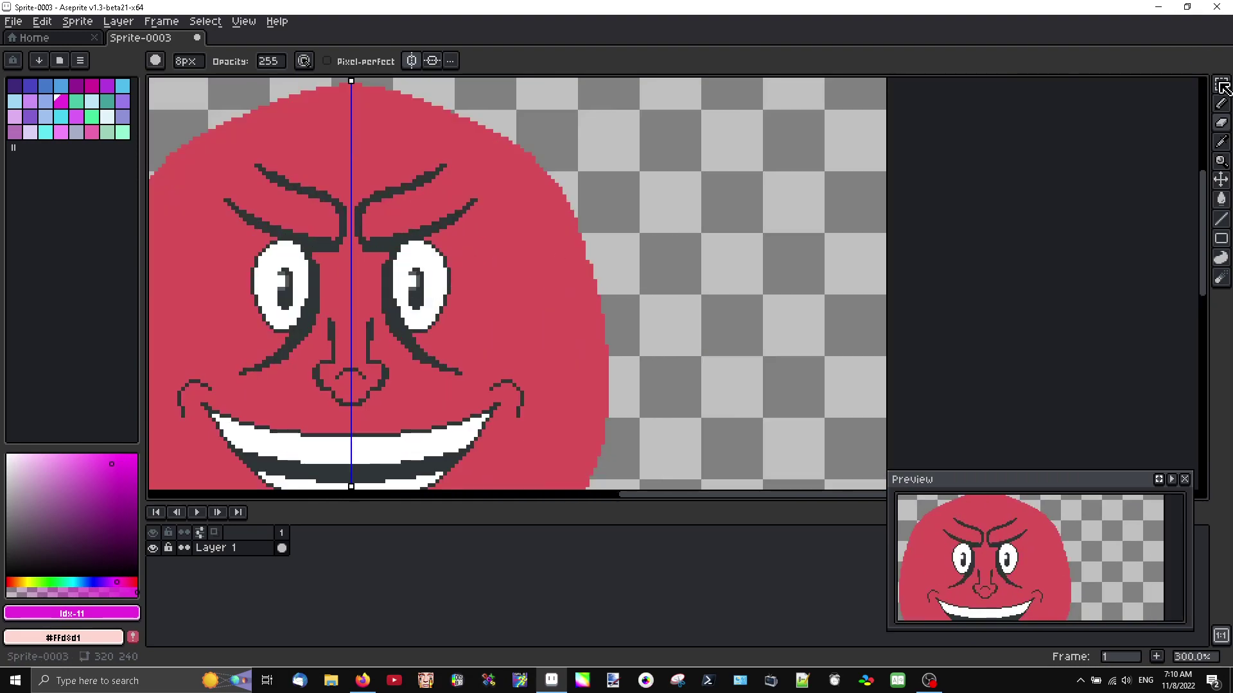
Fill the notches at the brows' inner ends with the dark outline colour #2c3538 and round their lower corners with red
{"action": "left_click", "coordinate": [1221, 104]}
{"action": "scroll", "coordinate": [498, 253], "scroll_direction": "up", "scroll_amount": 4}
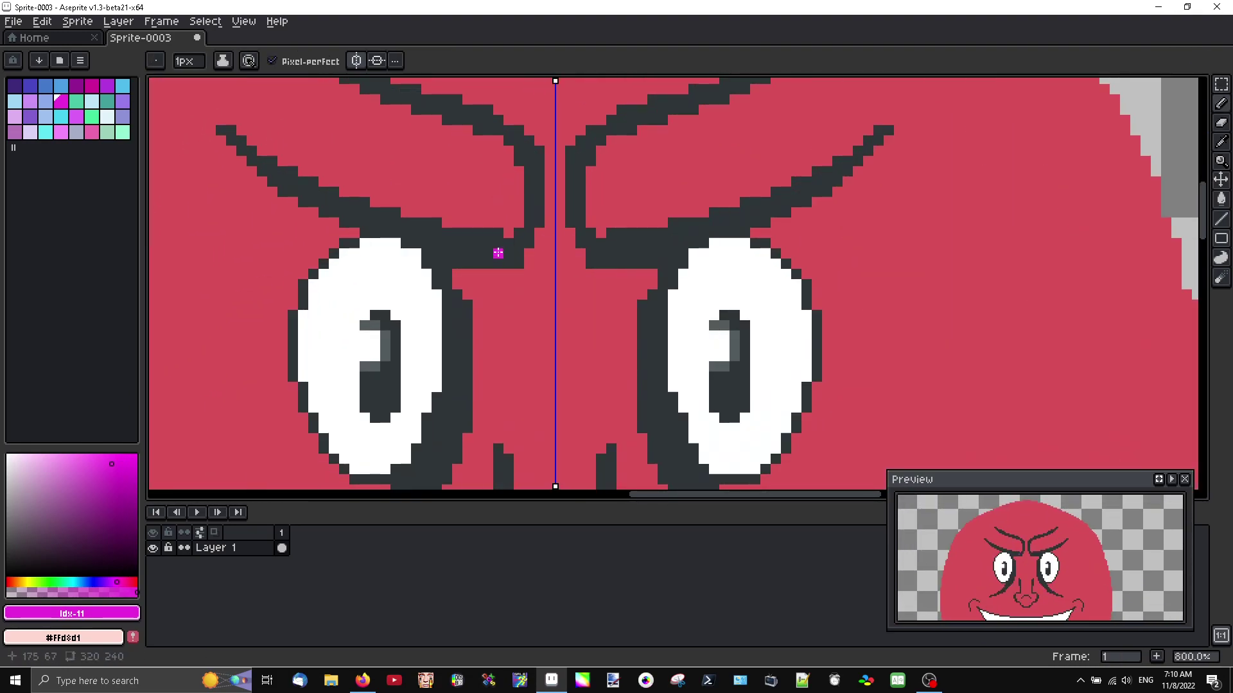
{"action": "left_click", "coordinate": [515, 238], "text": "alt"}
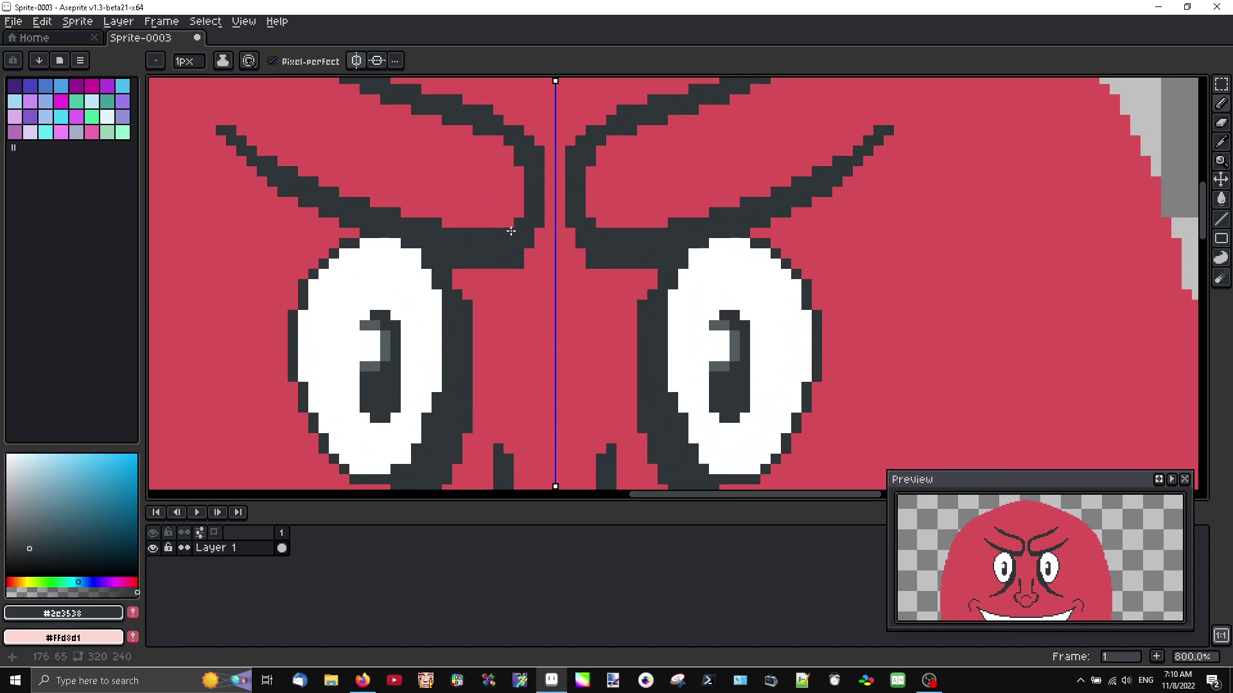
{"action": "left_click", "coordinate": [525, 258], "text": "alt"}
{"action": "left_click", "coordinate": [518, 267]}
{"action": "scroll", "coordinate": [512, 269], "scroll_direction": "down", "scroll_amount": 4}
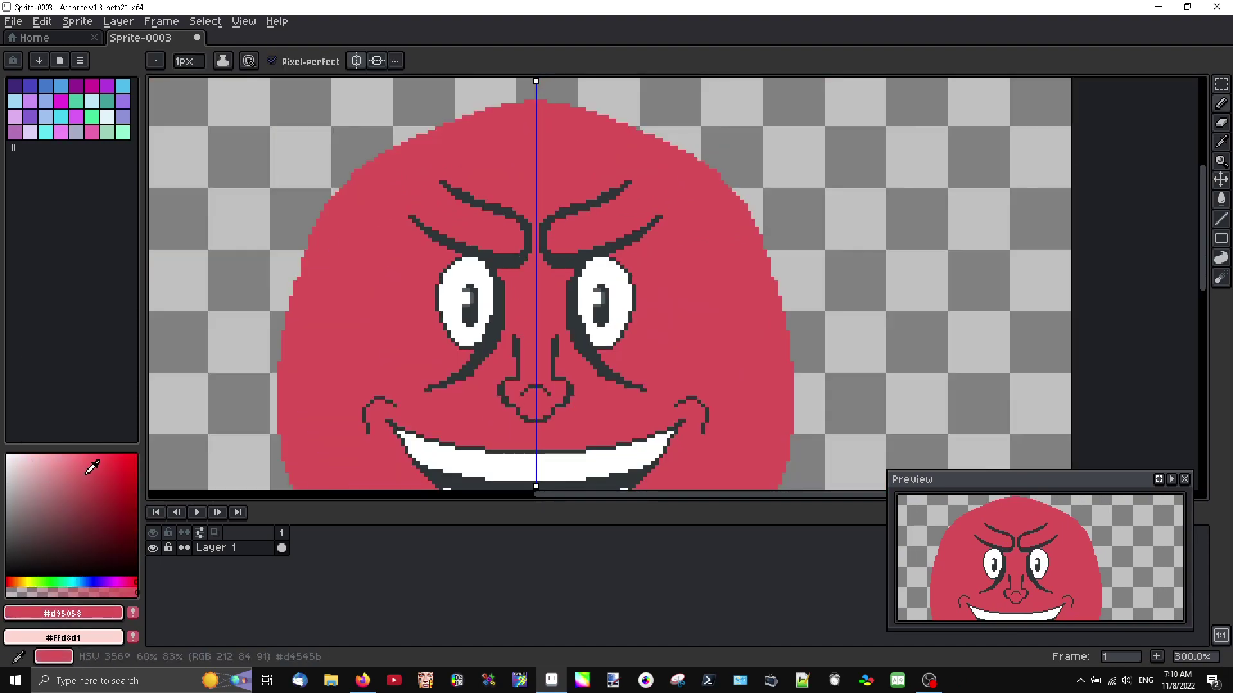
Outline and fill an elongated mirrored highlight inside the brows in light pink (hue 356°, saturation 28, value 93)
{"action": "left_click_drag", "start_coordinate": [97, 469], "coordinate": [44, 461]}
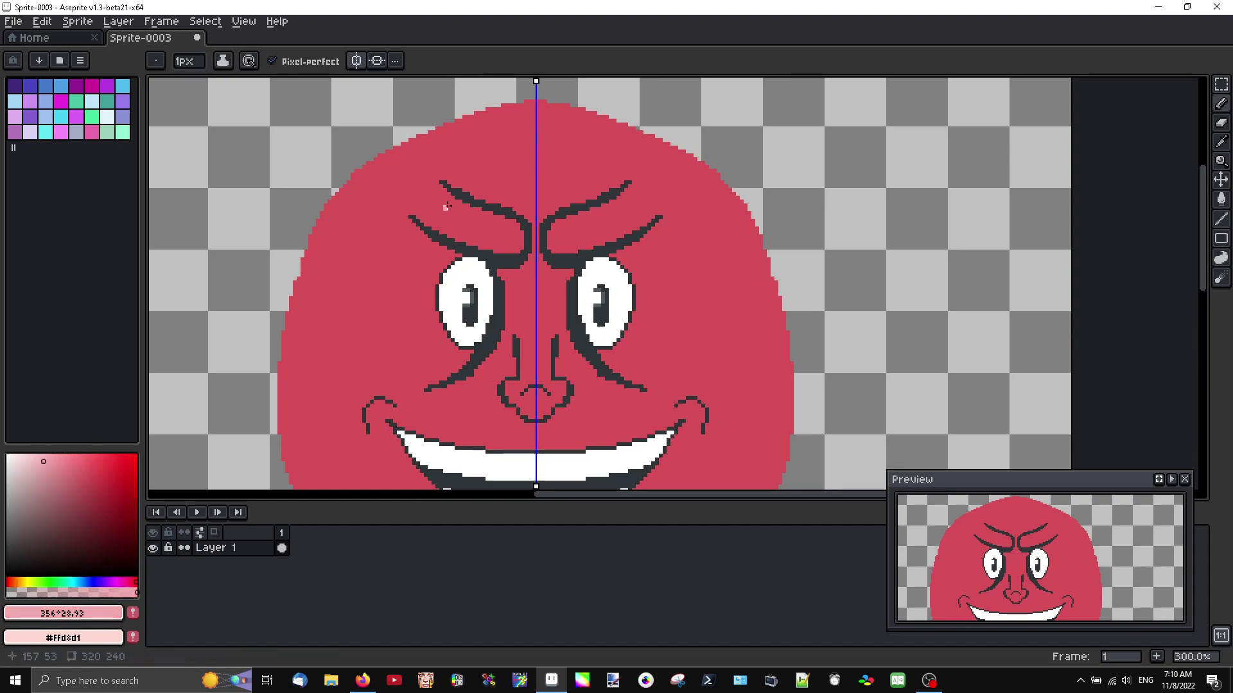
{"action": "scroll", "coordinate": [531, 267], "scroll_direction": "up", "scroll_amount": 3}
{"action": "mouse_move", "coordinate": [554, 253]}
{"action": "left_mouse_down"}
{"action": "mouse_move", "coordinate": [421, 199]}
{"action": "mouse_move", "coordinate": [417, 218]}
{"action": "mouse_move", "coordinate": [471, 244]}
{"action": "mouse_move", "coordinate": [560, 262]}
{"action": "mouse_move", "coordinate": [502, 243]}
{"action": "left_mouse_up"}
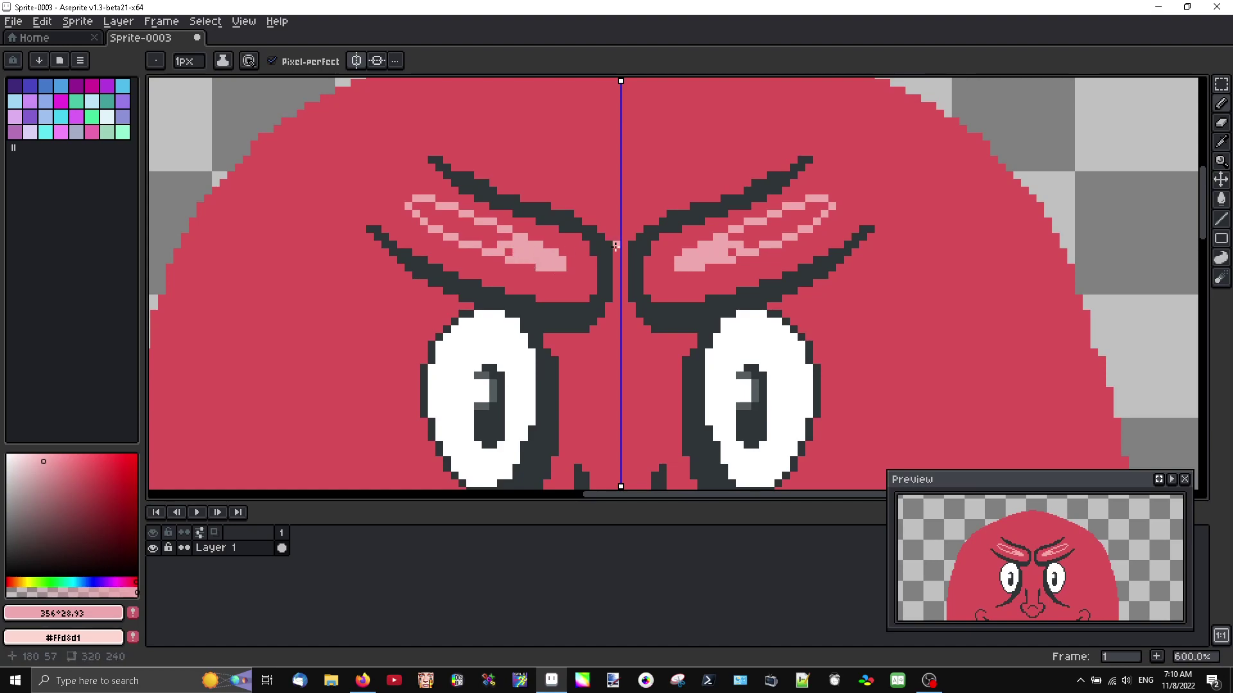
{"action": "left_click", "coordinate": [1221, 199]}
{"action": "left_click", "coordinate": [483, 240]}
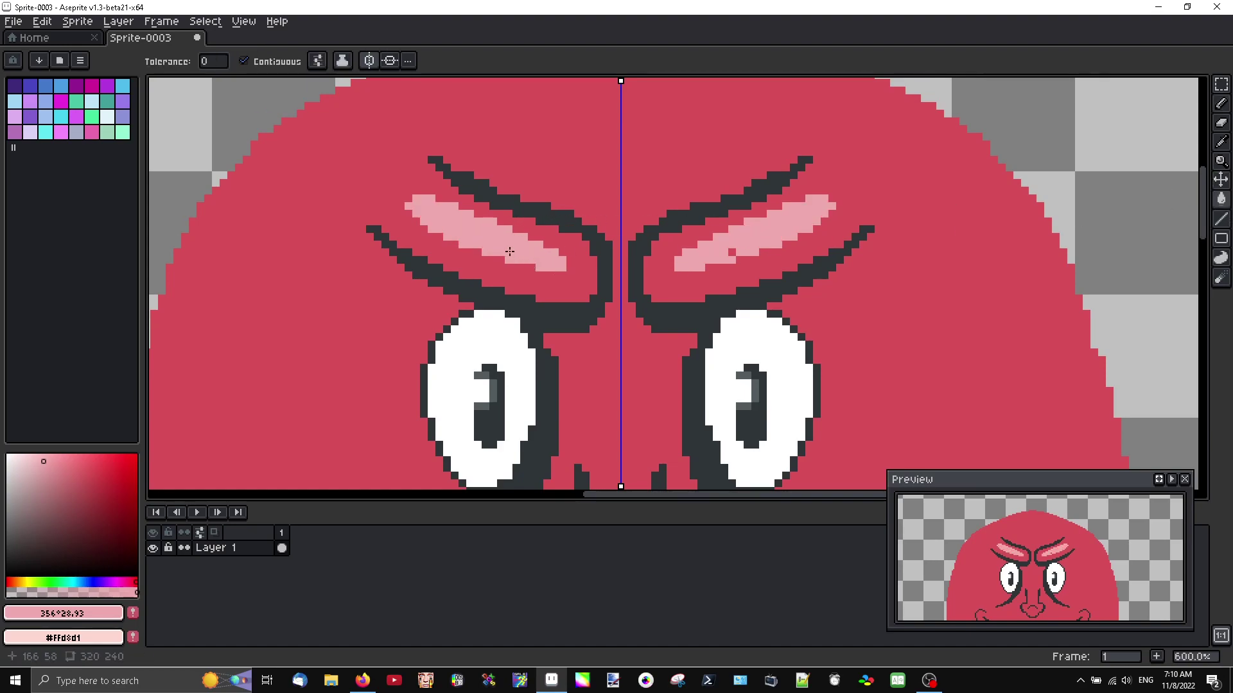
Smooth the lower edges of the pink brow highlights by adding single pink pixels with the pencil
{"action": "scroll", "coordinate": [505, 251], "scroll_direction": "down", "scroll_amount": 4}
{"action": "scroll", "coordinate": [526, 269], "scroll_direction": "up", "scroll_amount": 4}
{"action": "left_click", "coordinate": [1220, 103]}
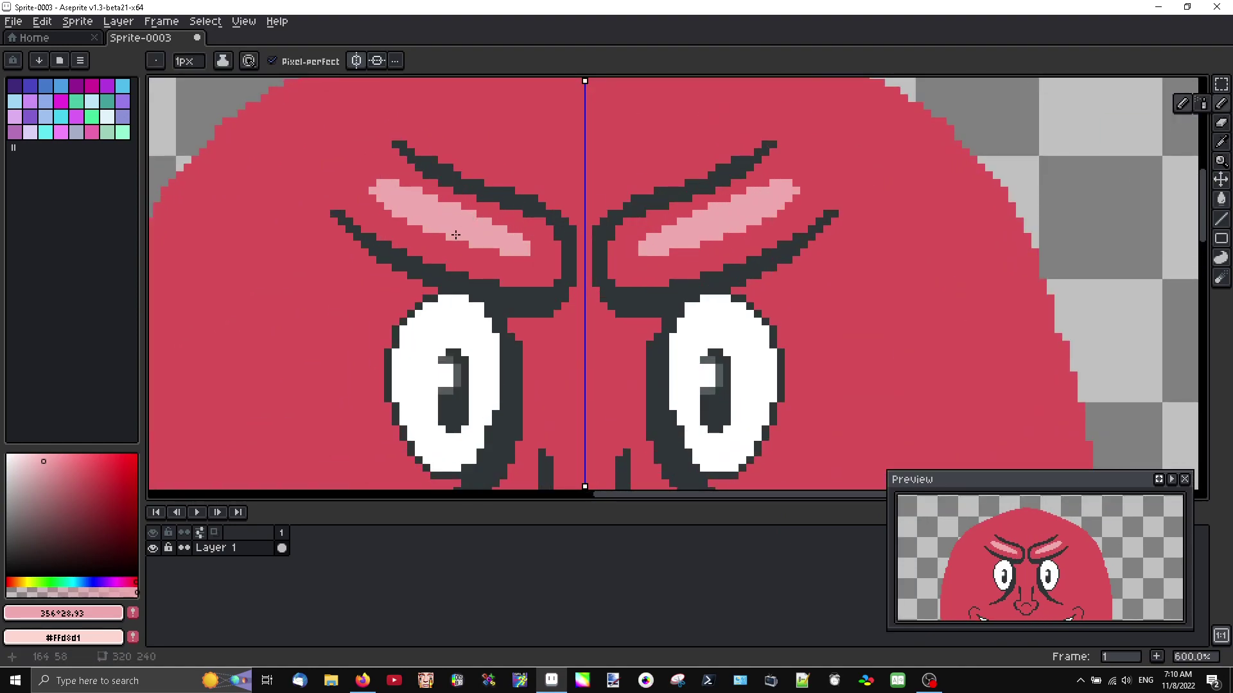
{"action": "left_click_drag", "start_coordinate": [456, 235], "coordinate": [486, 250]}
{"action": "scroll", "coordinate": [507, 253], "scroll_direction": "down", "scroll_amount": 4}
{"action": "scroll", "coordinate": [490, 255], "scroll_direction": "up", "scroll_amount": 5}
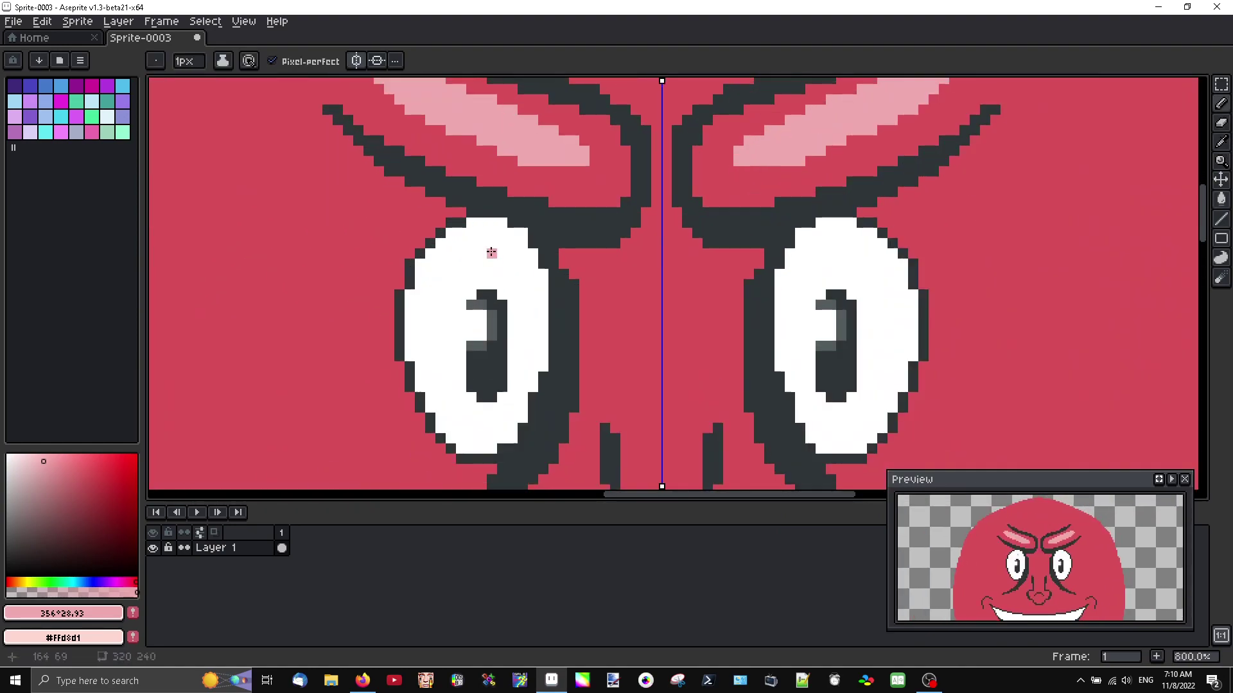
{"action": "left_click_drag", "start_coordinate": [563, 171], "coordinate": [552, 169]}
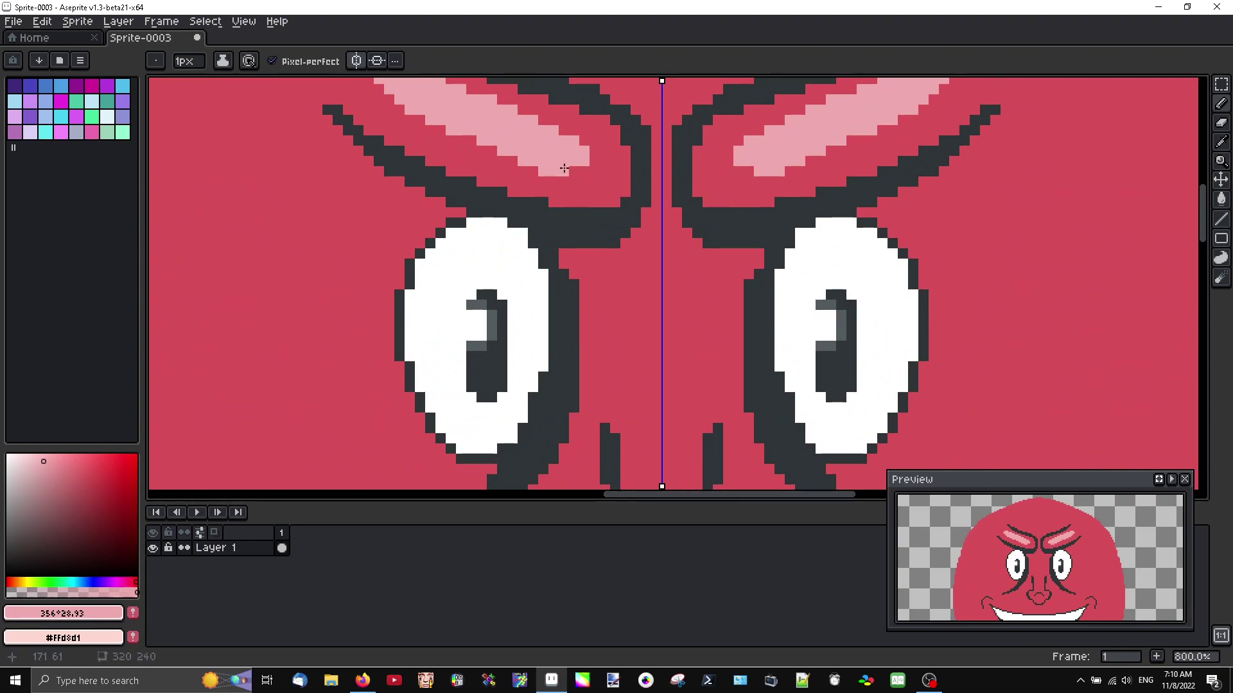
{"action": "scroll", "coordinate": [590, 225], "scroll_direction": "down", "scroll_amount": 5}
{"action": "scroll", "coordinate": [590, 225], "scroll_direction": "up", "scroll_amount": 5}
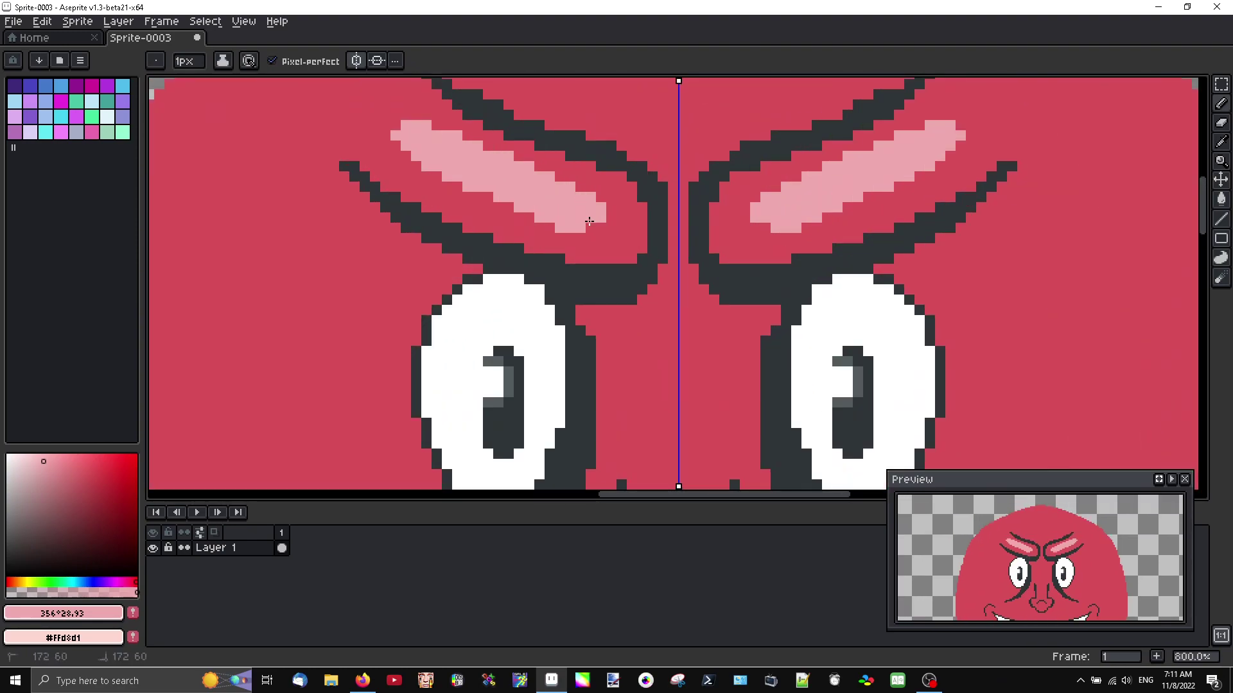
{"action": "scroll", "coordinate": [764, 227], "scroll_direction": "down", "scroll_amount": 5}
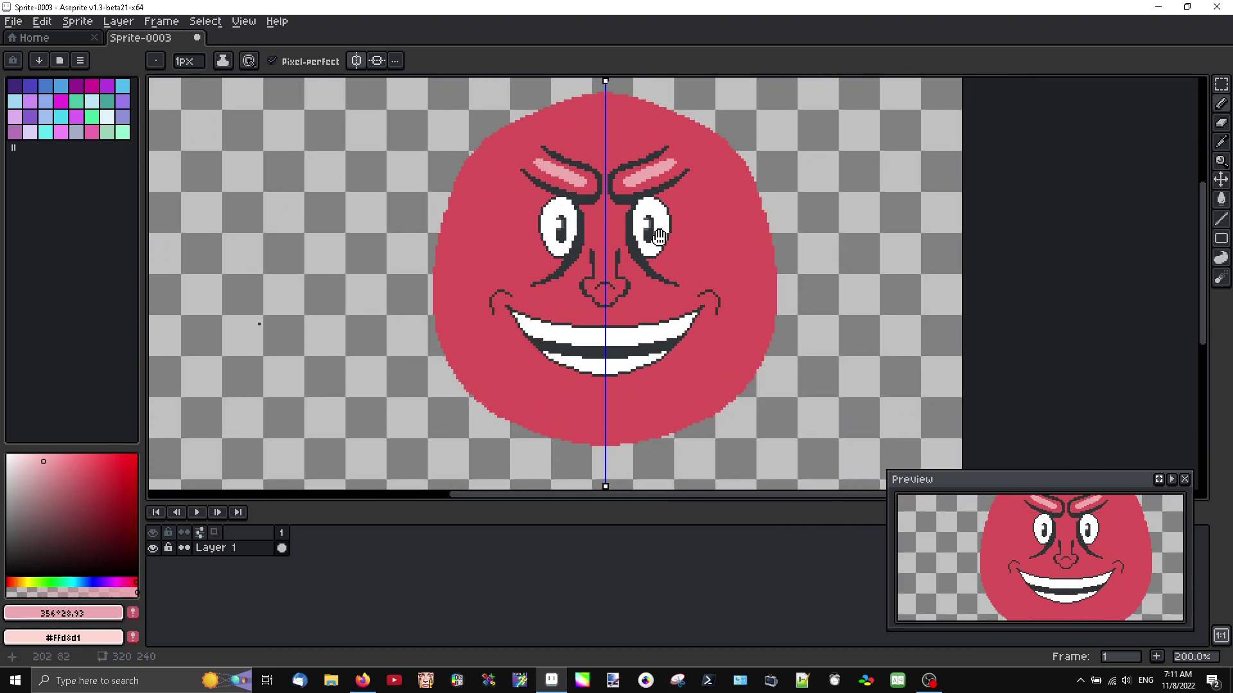
{"action": "left_click_drag", "start_coordinate": [660, 237], "coordinate": [658, 241]}
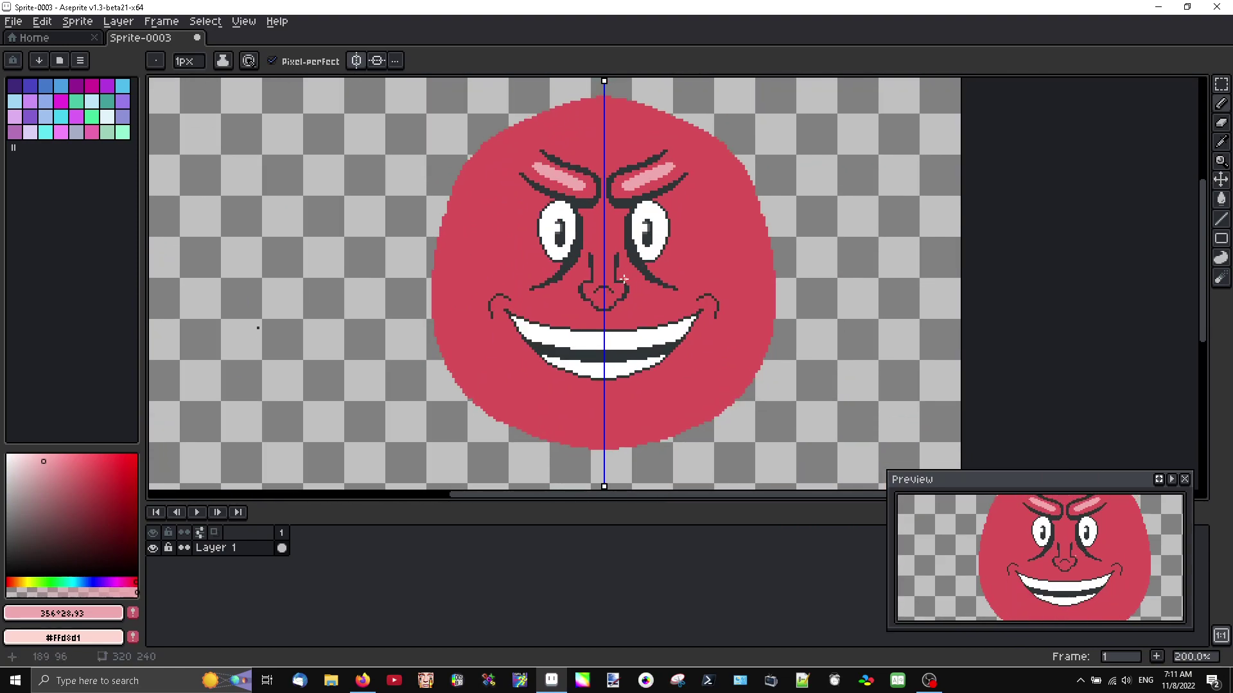
Paint a light pink highlight beneath the small arch inside the nose tip
{"action": "scroll", "coordinate": [607, 276], "scroll_direction": "up", "scroll_amount": 7}
{"action": "mouse_move", "coordinate": [528, 398]}
{"action": "left_mouse_down"}
{"action": "mouse_move", "coordinate": [546, 383]}
{"action": "mouse_move", "coordinate": [568, 384]}
{"action": "mouse_move", "coordinate": [563, 393]}
{"action": "left_mouse_up"}
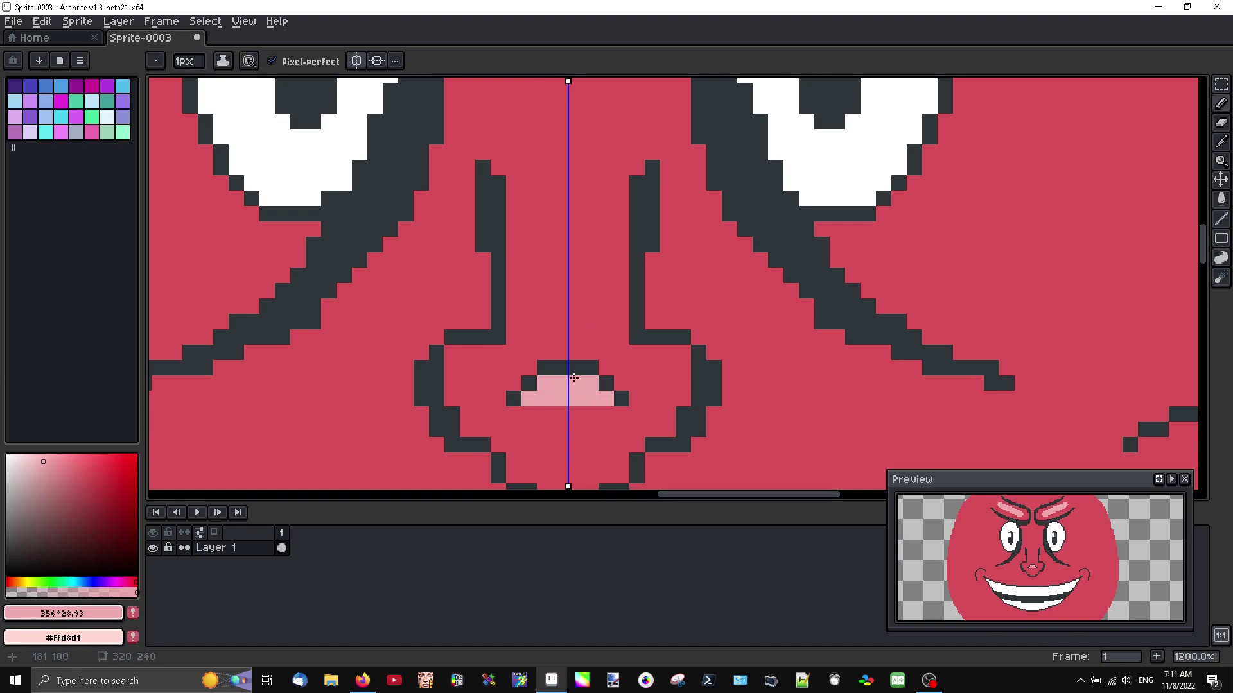
{"action": "scroll", "coordinate": [572, 383], "scroll_direction": "down", "scroll_amount": 5}
{"action": "left_click_drag", "start_coordinate": [582, 283], "coordinate": [622, 226]}
{"action": "scroll", "coordinate": [623, 226], "scroll_direction": "down", "scroll_amount": 1}
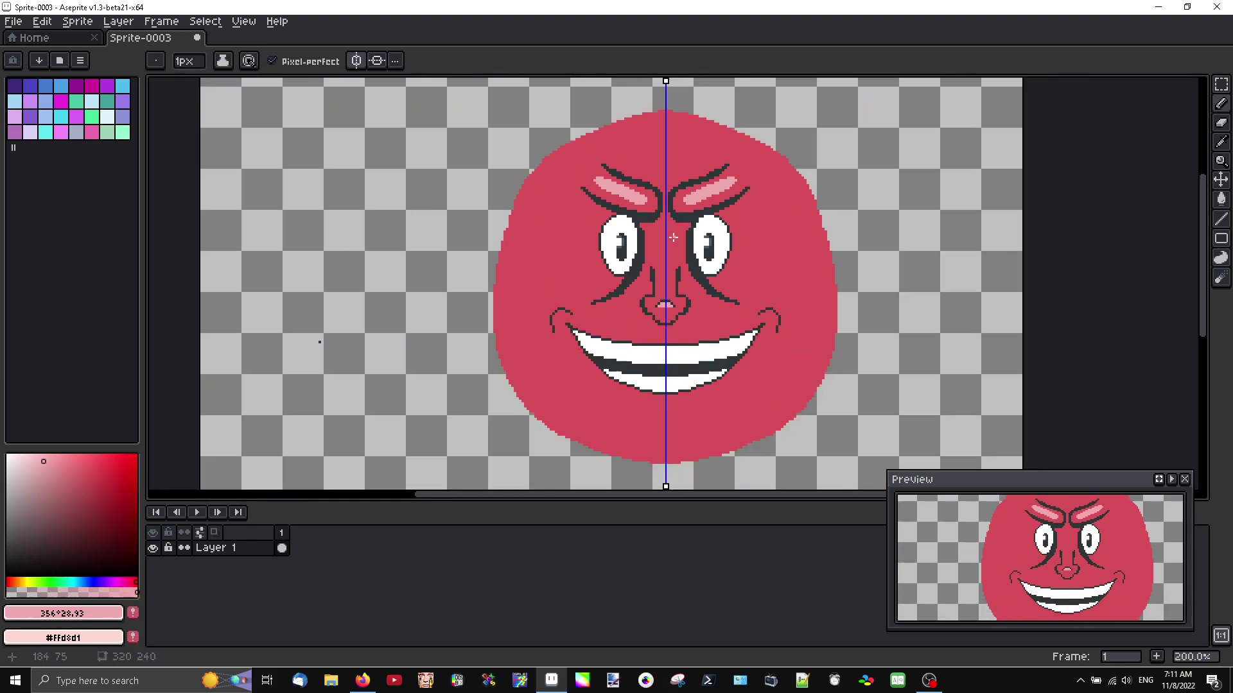
Mix a muted darker pink (hue 356°, saturation 36, value 81) and add softening pixels along the brow highlights' lower edges
{"action": "scroll", "coordinate": [675, 234], "scroll_direction": "down", "scroll_amount": 1}
{"action": "scroll", "coordinate": [672, 236], "scroll_direction": "up", "scroll_amount": 2}
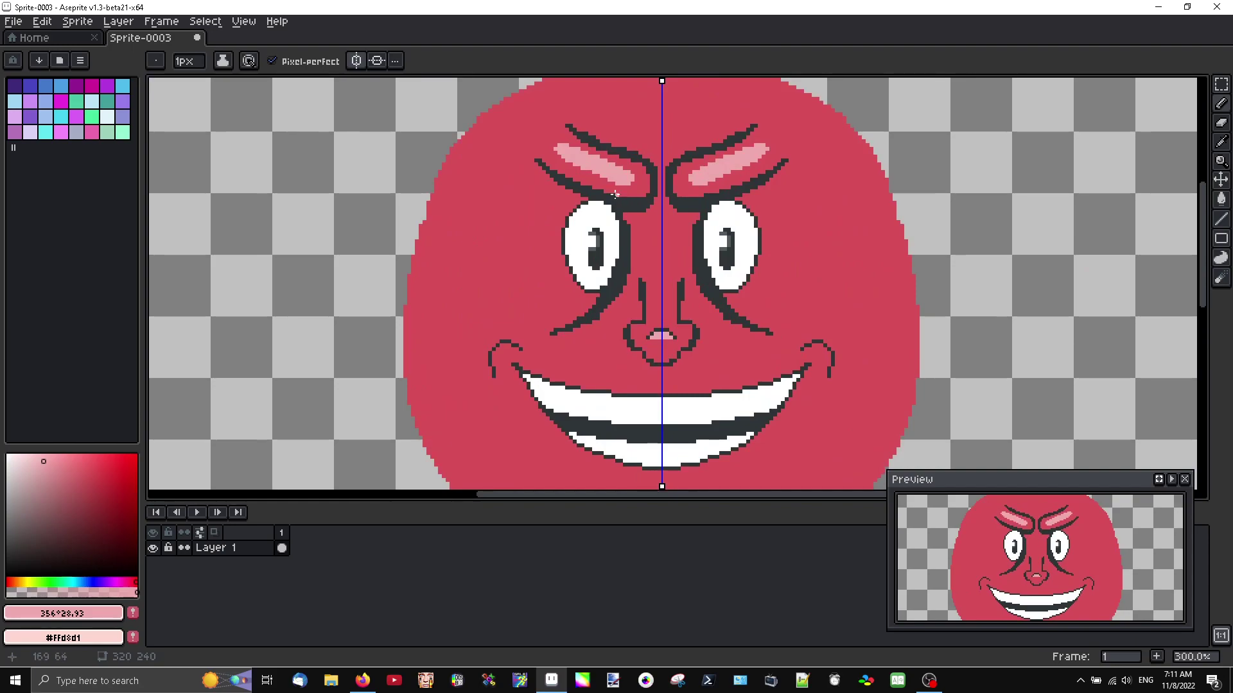
{"action": "scroll", "coordinate": [618, 197], "scroll_direction": "up", "scroll_amount": 1}
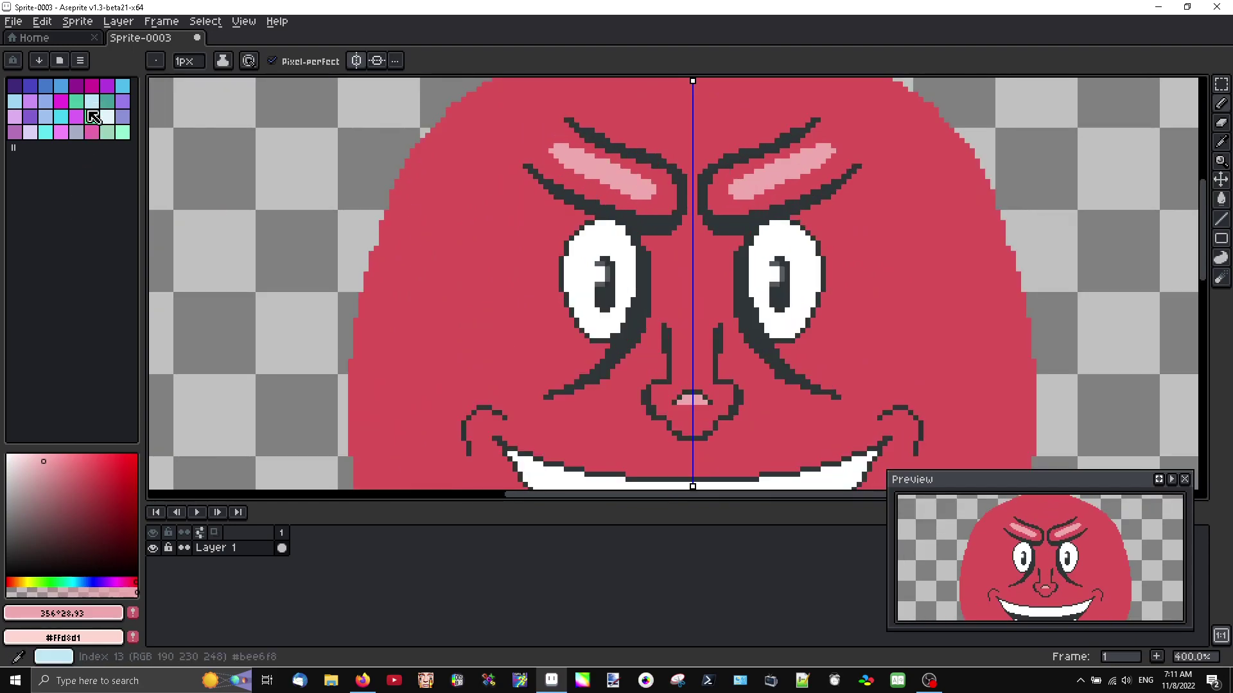
{"action": "left_click_drag", "start_coordinate": [39, 460], "coordinate": [24, 457]}
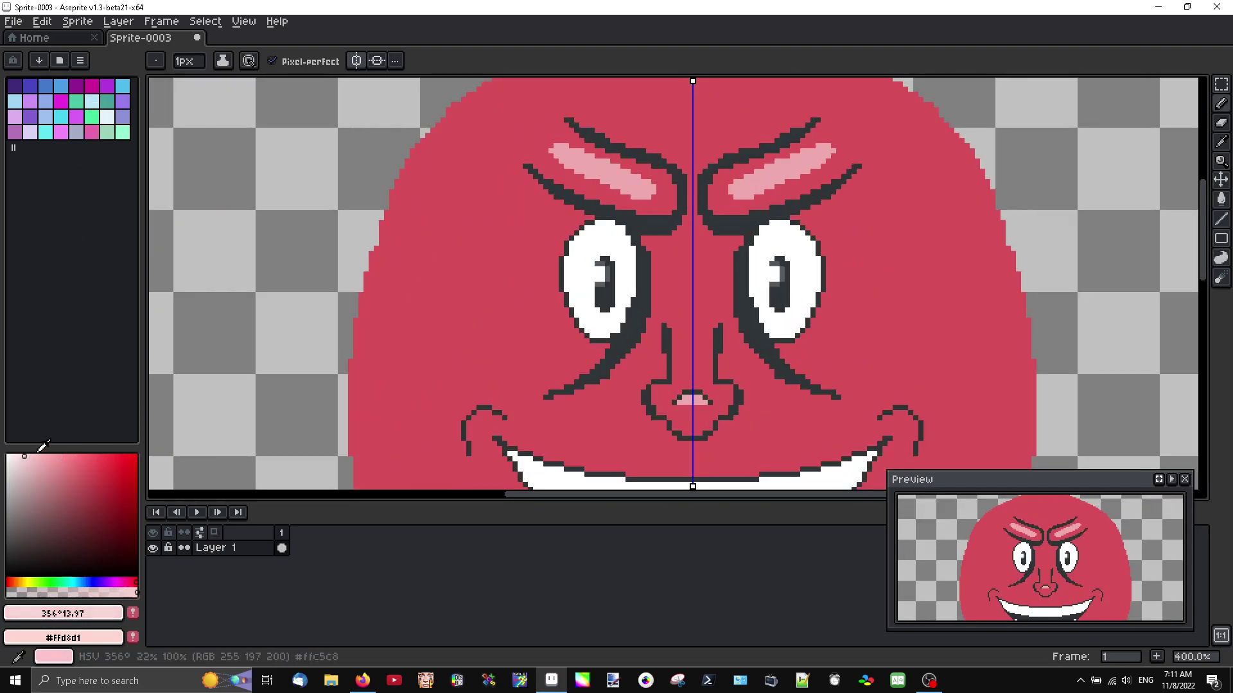
{"action": "key", "text": "plus"}
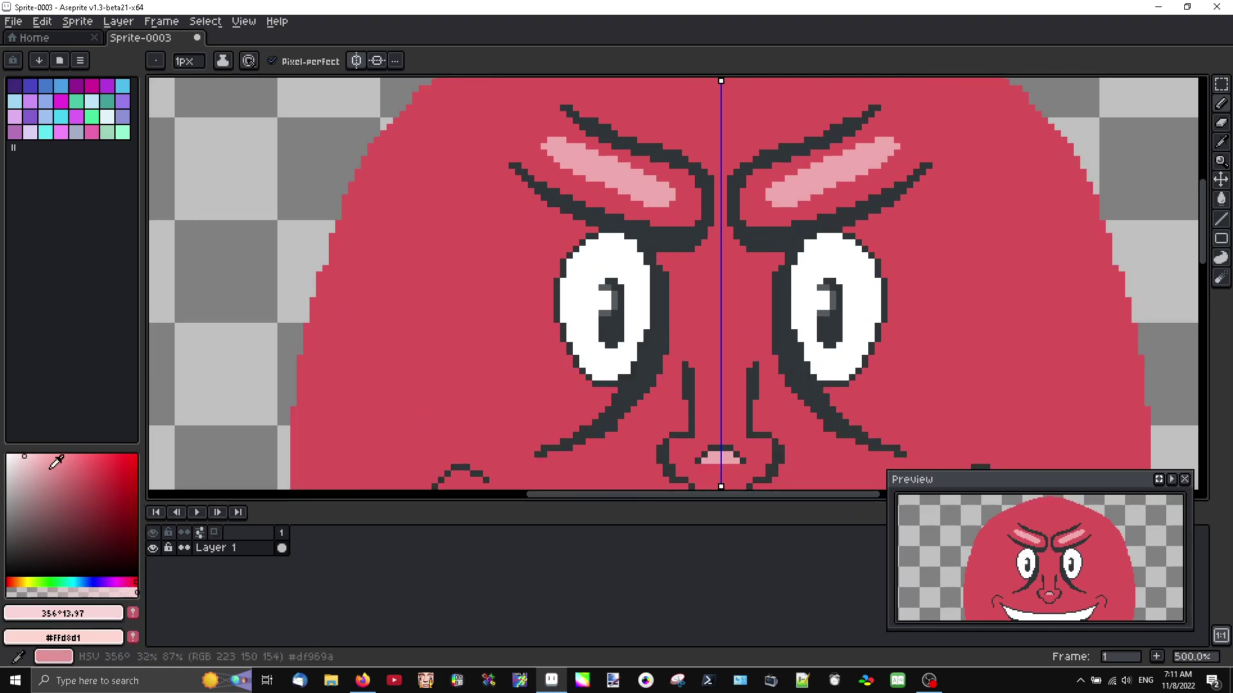
{"action": "left_click_drag", "start_coordinate": [56, 463], "coordinate": [54, 477]}
{"action": "scroll", "coordinate": [601, 190], "scroll_direction": "up", "scroll_amount": 4}
{"action": "left_click", "coordinate": [618, 200]}
{"action": "left_click_drag", "start_coordinate": [583, 184], "coordinate": [568, 183]}
{"action": "left_click", "coordinate": [538, 170]}
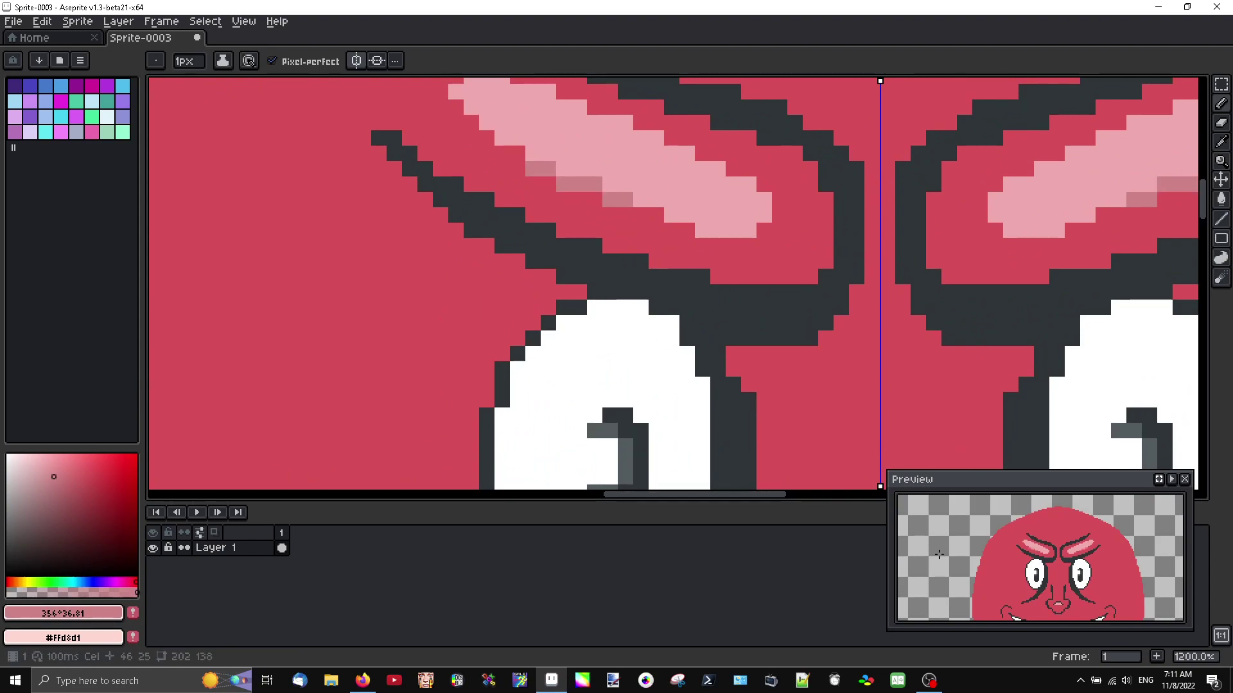
Add muted pink softening pixels around the outer ends and along the upper edges of the mirrored brow highlights
{"action": "scroll", "coordinate": [1030, 569], "scroll_direction": "up", "scroll_amount": 2}
{"action": "left_click", "coordinate": [545, 136]}
{"action": "left_click", "coordinate": [491, 145]}
{"action": "scroll", "coordinate": [452, 111], "scroll_direction": "up", "scroll_amount": 3}
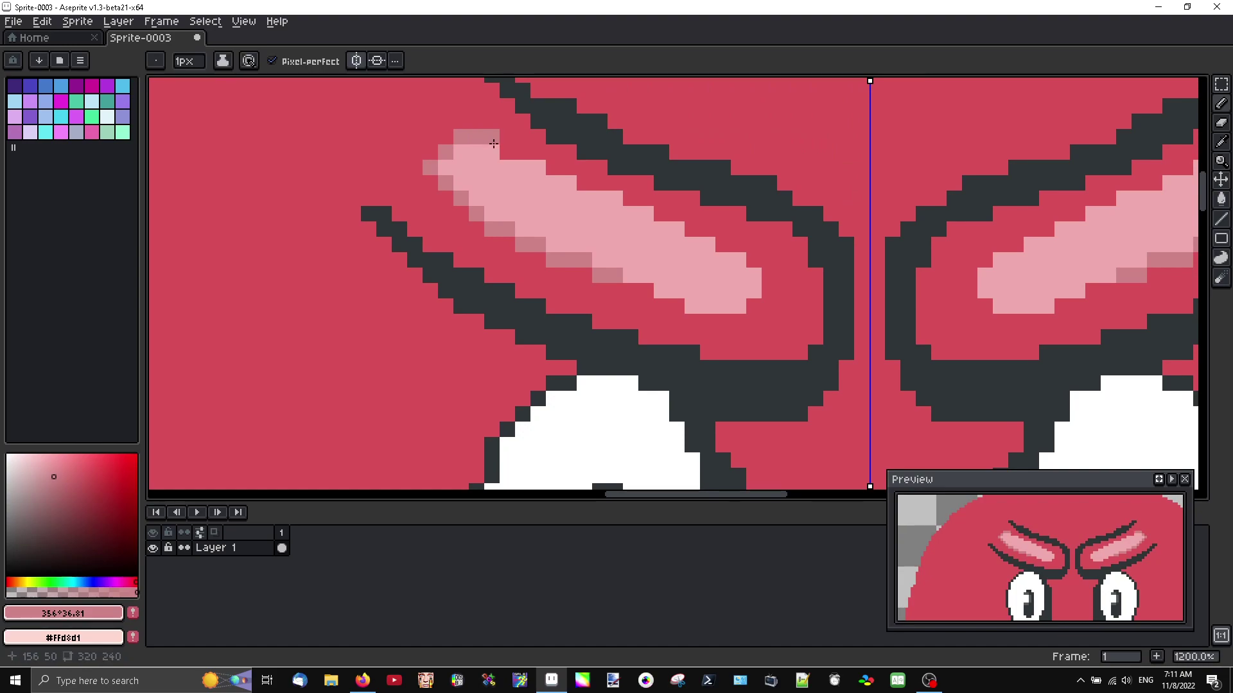
{"action": "left_click", "coordinate": [538, 154]}
{"action": "left_click_drag", "start_coordinate": [553, 167], "coordinate": [569, 168]}
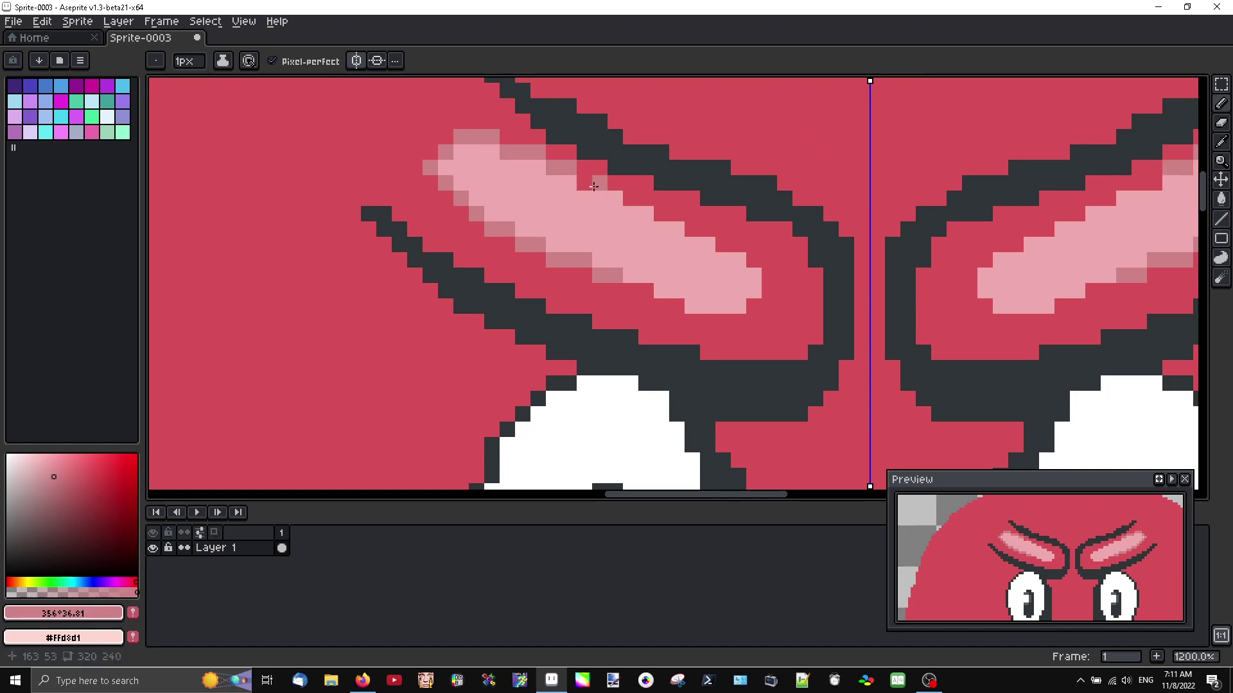
{"action": "scroll", "coordinate": [640, 265], "scroll_direction": "down", "scroll_amount": 6}
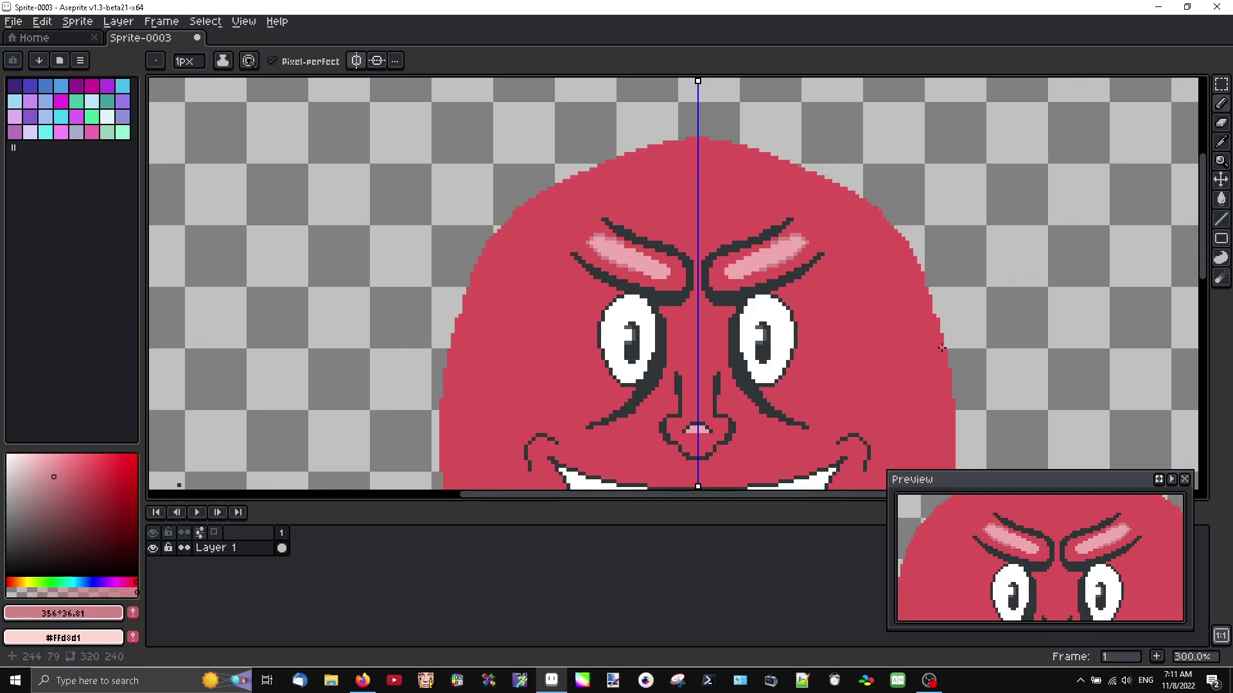
Replace the muted softening colour #cf8387 throughout the sprite with a lighter pink (hue 356°, saturation 31, value 86)
{"action": "scroll", "coordinate": [693, 289], "scroll_direction": "up", "scroll_amount": 4}
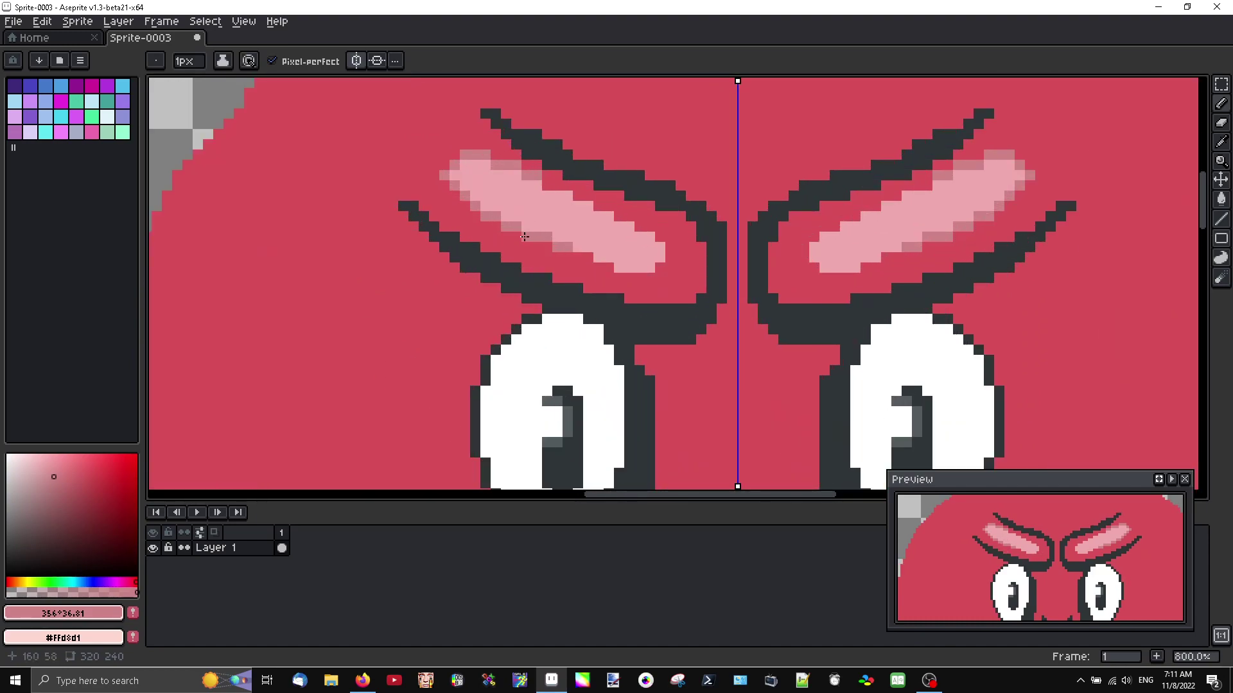
{"action": "left_click", "coordinate": [43, 21]}
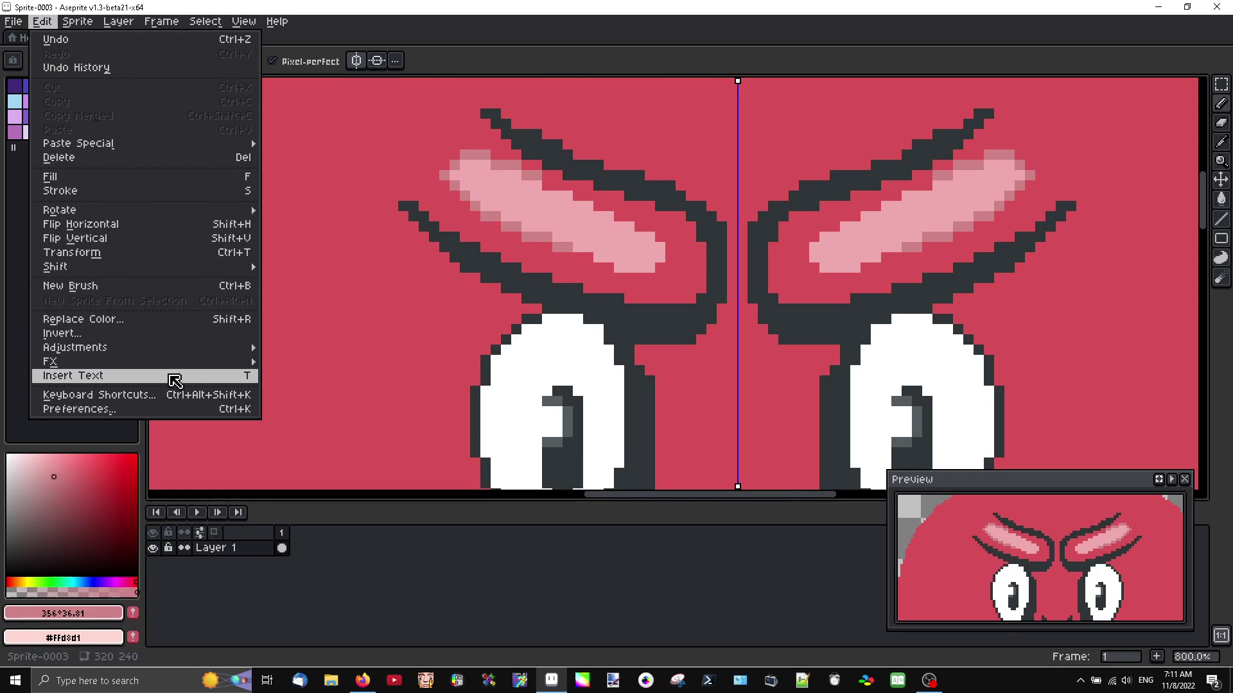
{"action": "left_click", "coordinate": [128, 319]}
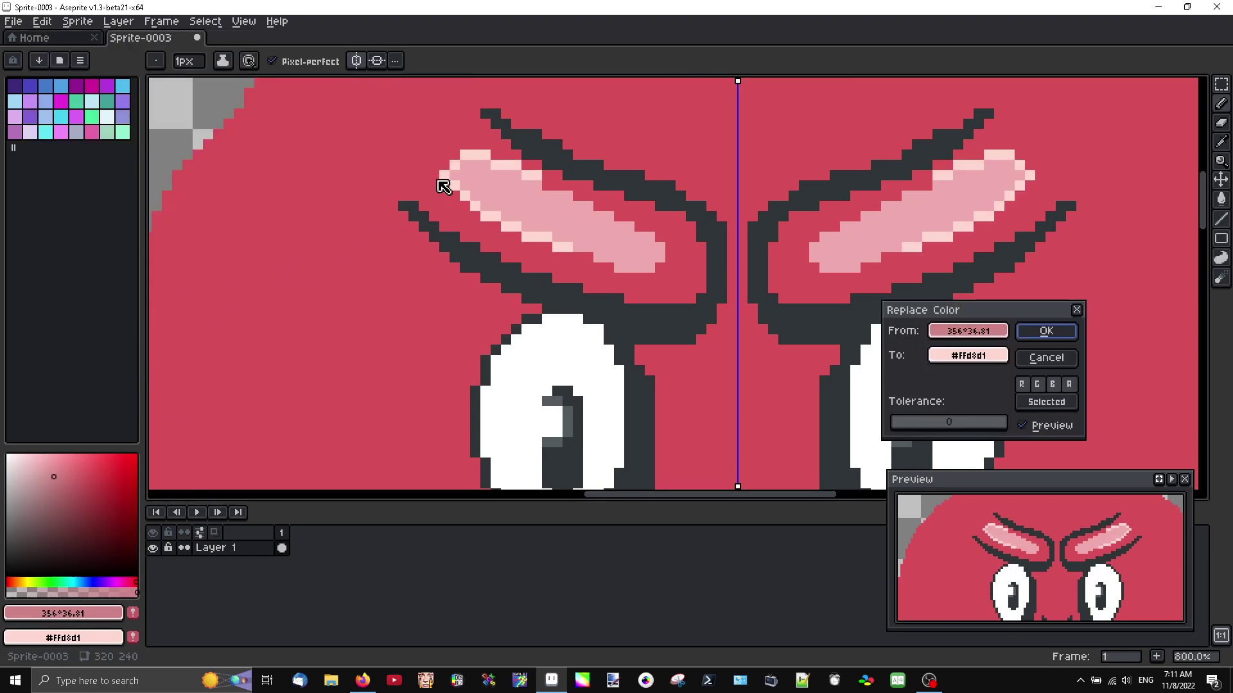
{"action": "left_click_drag", "start_coordinate": [969, 329], "coordinate": [534, 178]}
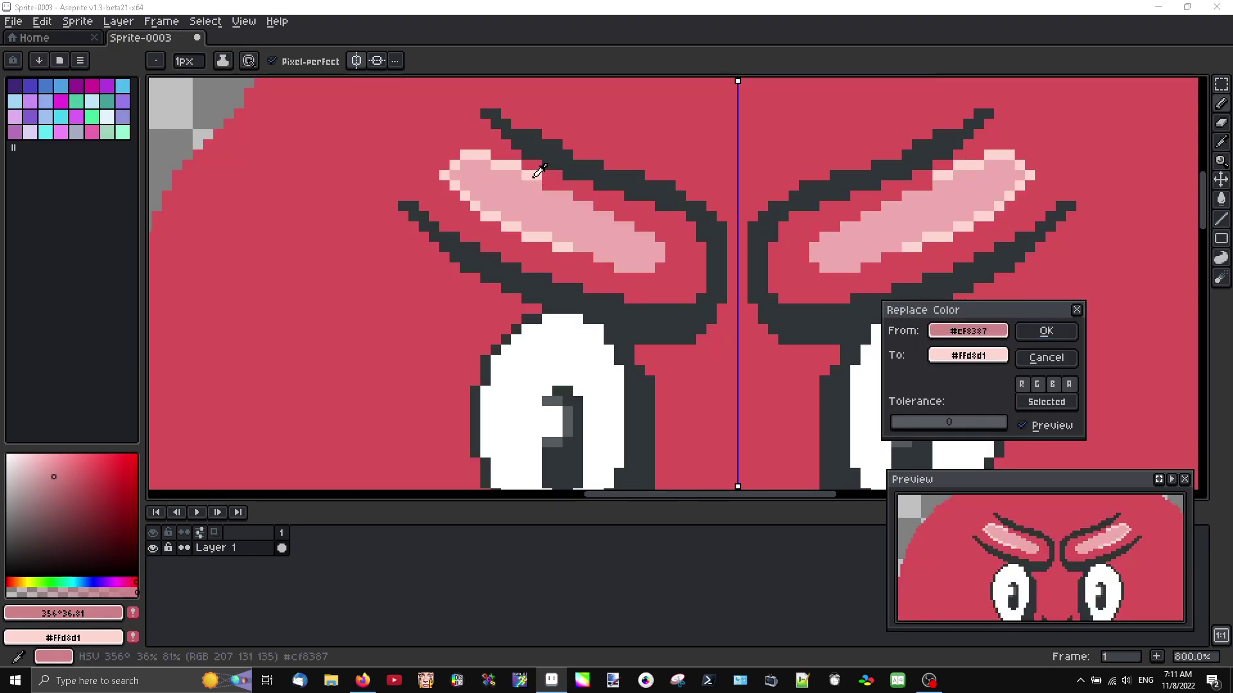
{"action": "left_click_drag", "start_coordinate": [976, 355], "coordinate": [55, 500]}
{"action": "right_click", "coordinate": [54, 464]}
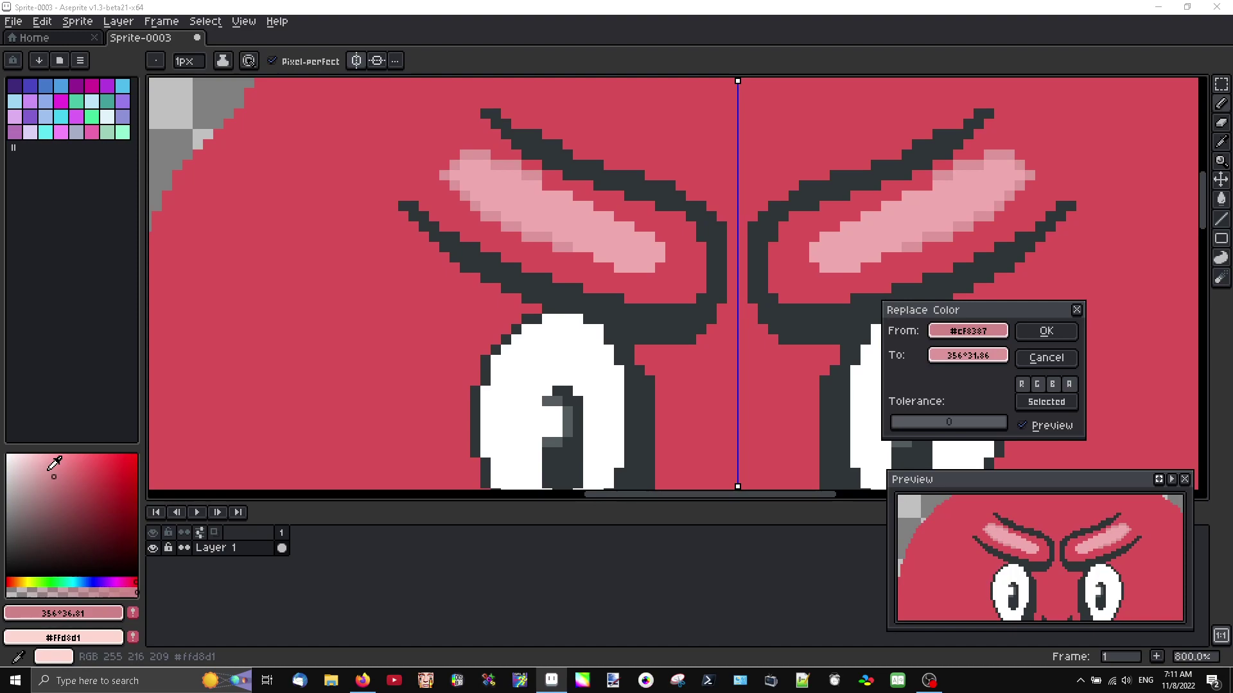
{"action": "left_click", "coordinate": [1046, 330]}
Mix a grey-blue (hue 207°, saturation 24, value 65) and draw a curved shadow line across the upper eye whites
{"action": "scroll", "coordinate": [819, 377], "scroll_direction": "down", "scroll_amount": 4}
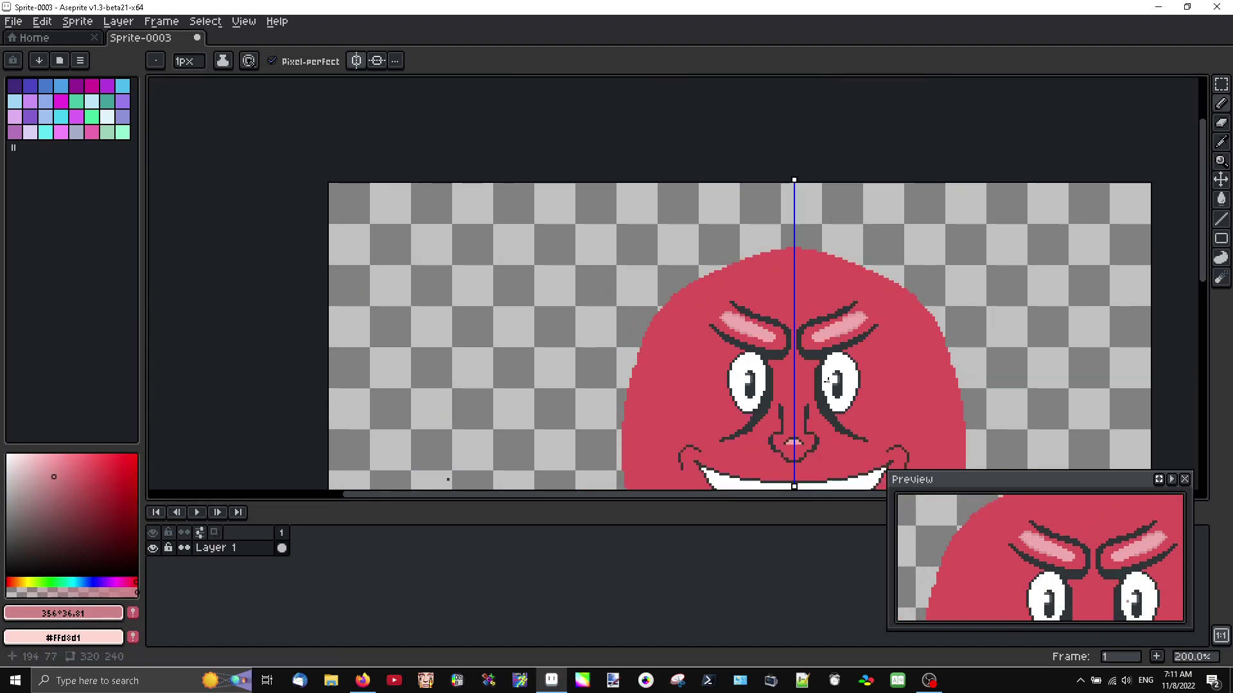
{"action": "scroll", "coordinate": [819, 378], "scroll_direction": "up", "scroll_amount": 2}
{"action": "scroll", "coordinate": [712, 315], "scroll_direction": "up", "scroll_amount": 2}
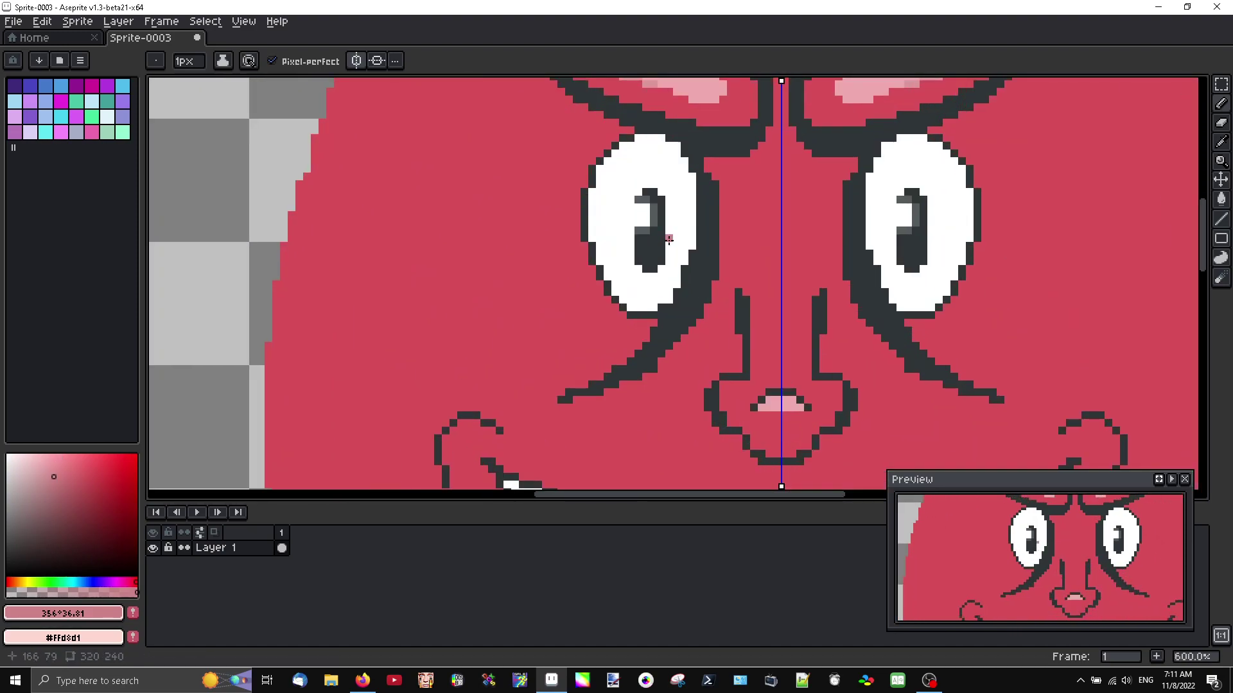
{"action": "left_click", "coordinate": [62, 84]}
{"action": "left_click_drag", "start_coordinate": [72, 474], "coordinate": [37, 496]}
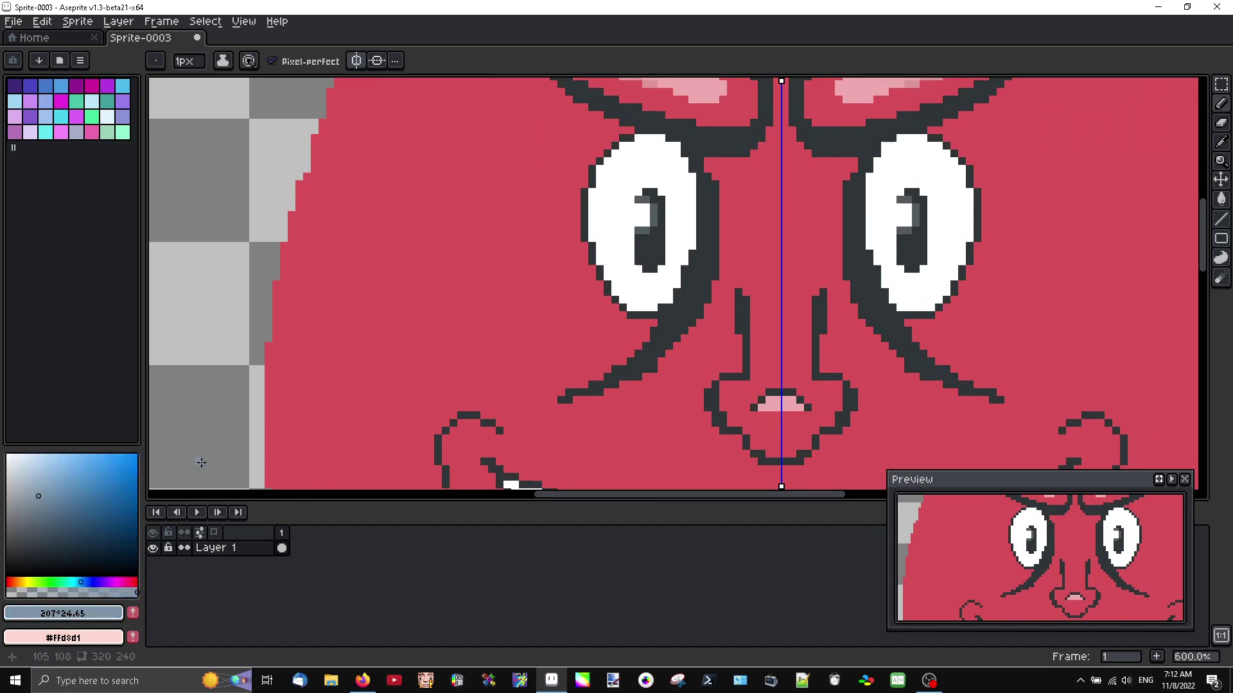
{"action": "scroll", "coordinate": [640, 224], "scroll_direction": "up", "scroll_amount": 3}
{"action": "scroll", "coordinate": [611, 315], "scroll_direction": "down", "scroll_amount": 4}
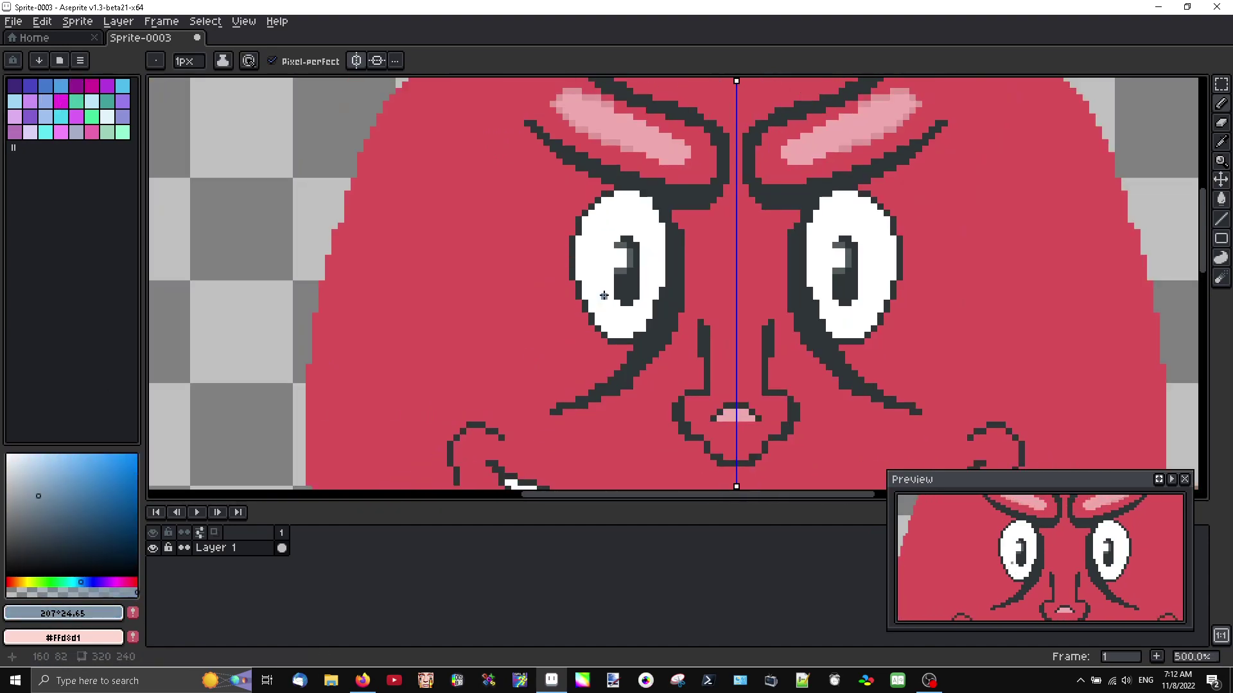
{"action": "scroll", "coordinate": [630, 334], "scroll_direction": "up", "scroll_amount": 3}
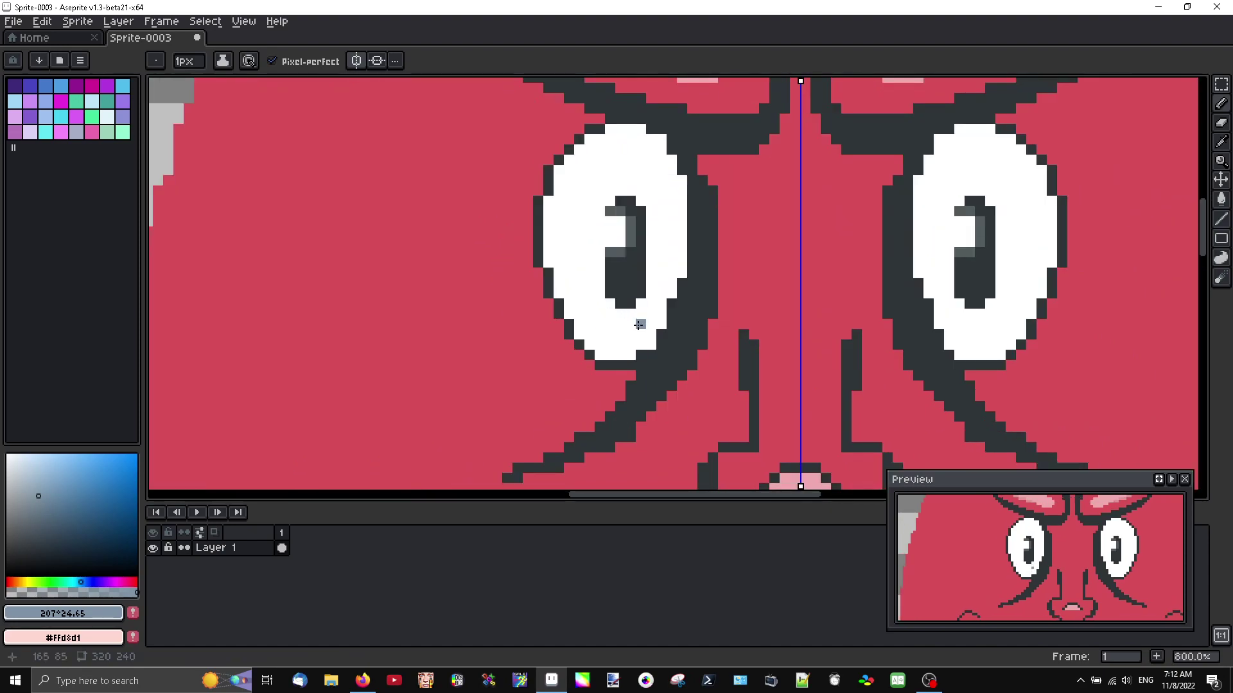
{"action": "scroll", "coordinate": [654, 251], "scroll_direction": "down", "scroll_amount": 2}
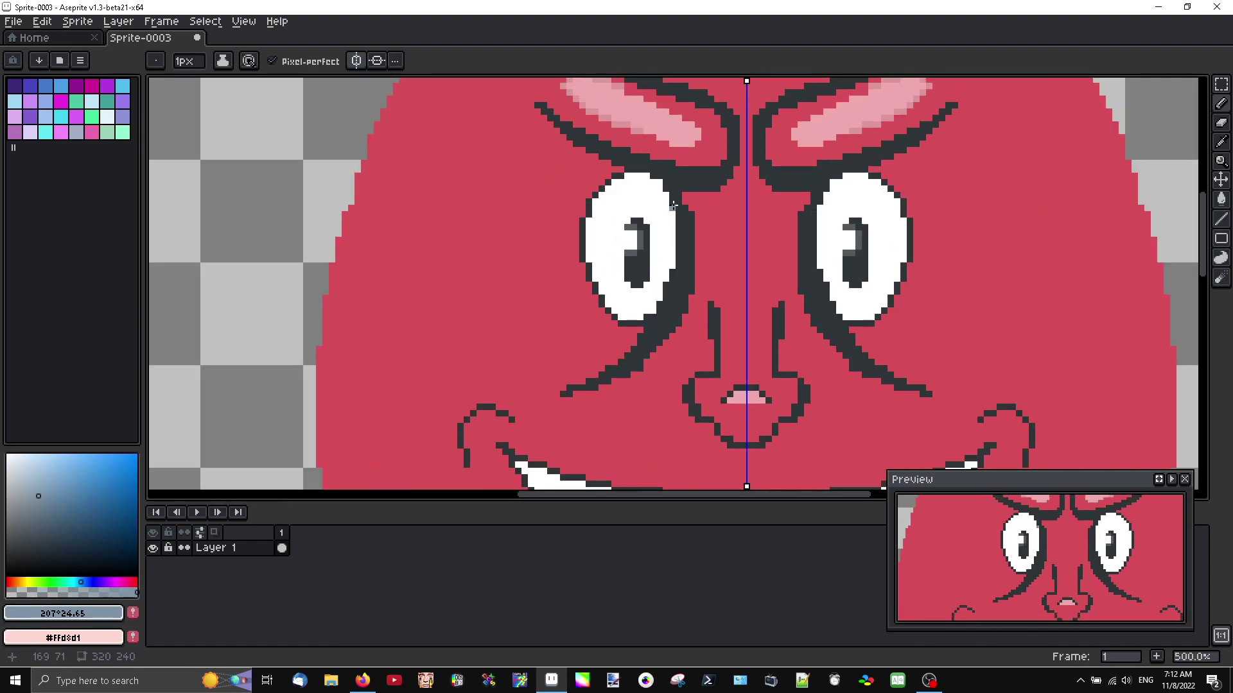
{"action": "scroll", "coordinate": [629, 189], "scroll_direction": "up", "scroll_amount": 2}
{"action": "mouse_move", "coordinate": [684, 209]}
{"action": "left_mouse_down"}
{"action": "mouse_move", "coordinate": [636, 186]}
{"action": "mouse_move", "coordinate": [573, 218]}
{"action": "left_mouse_up"}
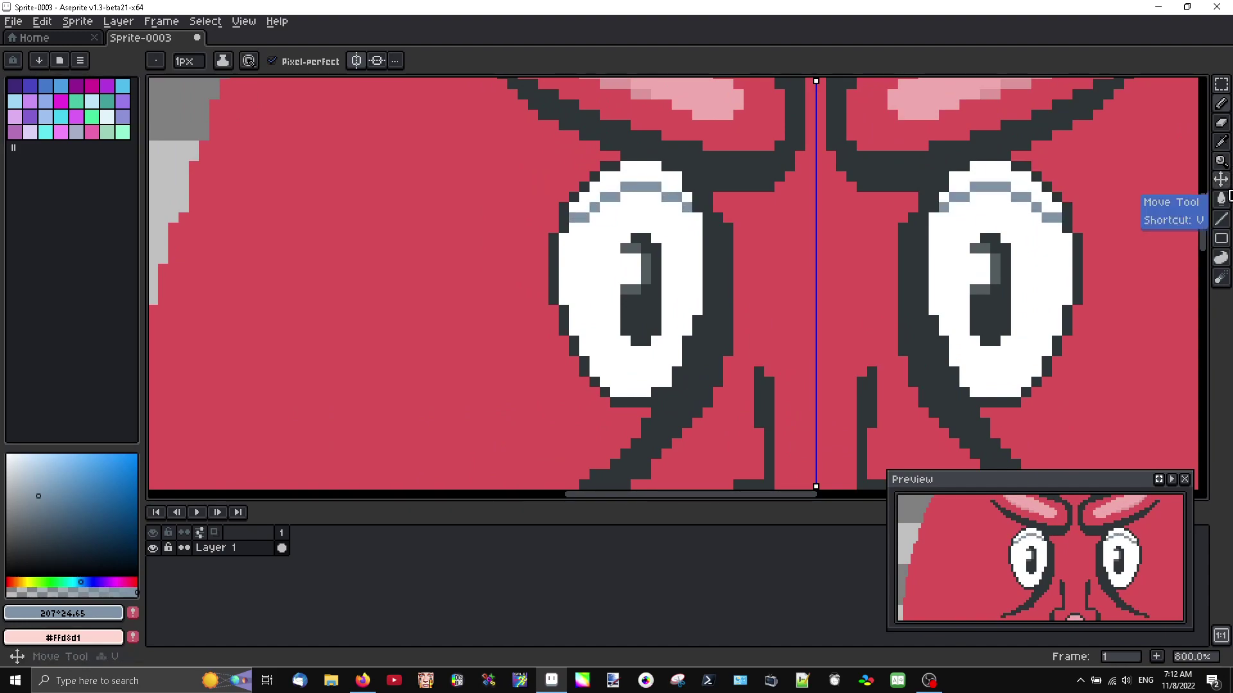
Fill the white areas above the curved shadow lines in both eyes with the grey-blue
{"action": "left_click", "coordinate": [1222, 199]}
{"action": "left_click", "coordinate": [606, 194]}
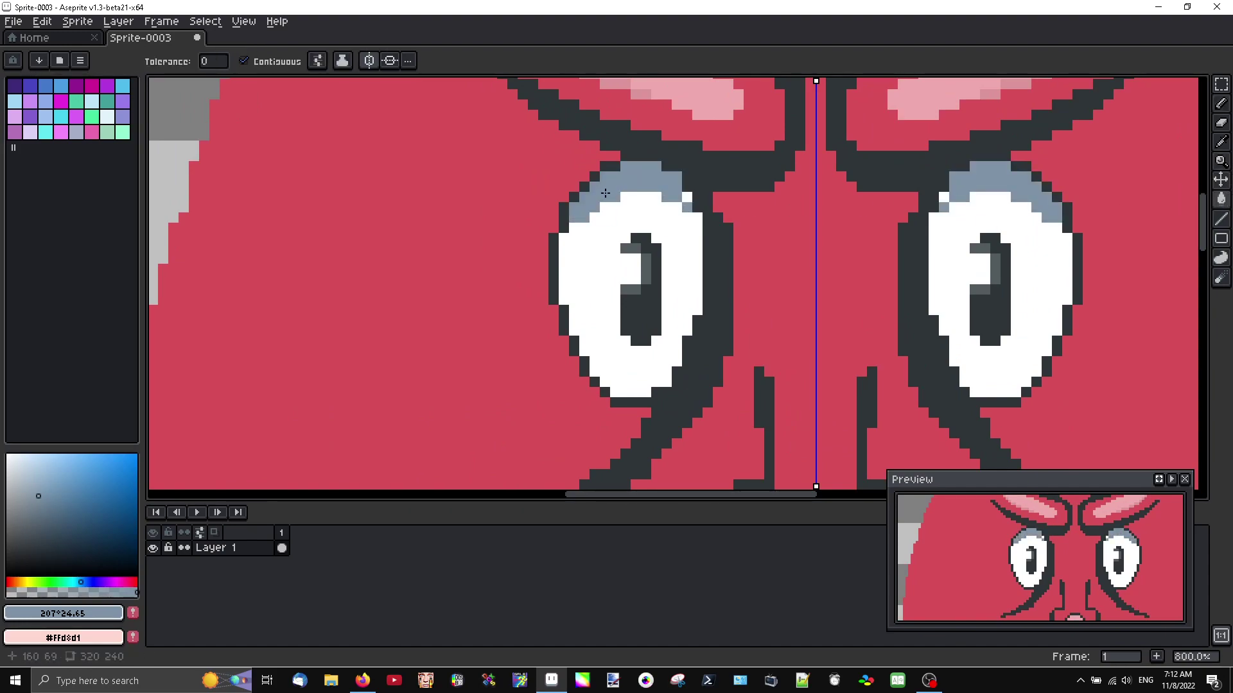
{"action": "left_click", "coordinate": [682, 197]}
Draw a mirrored grey-blue shadow line across the upper teeth, following the curve of the upper lip
{"action": "scroll", "coordinate": [649, 244], "scroll_direction": "down", "scroll_amount": 4}
{"action": "scroll", "coordinate": [716, 266], "scroll_direction": "down", "scroll_amount": 2}
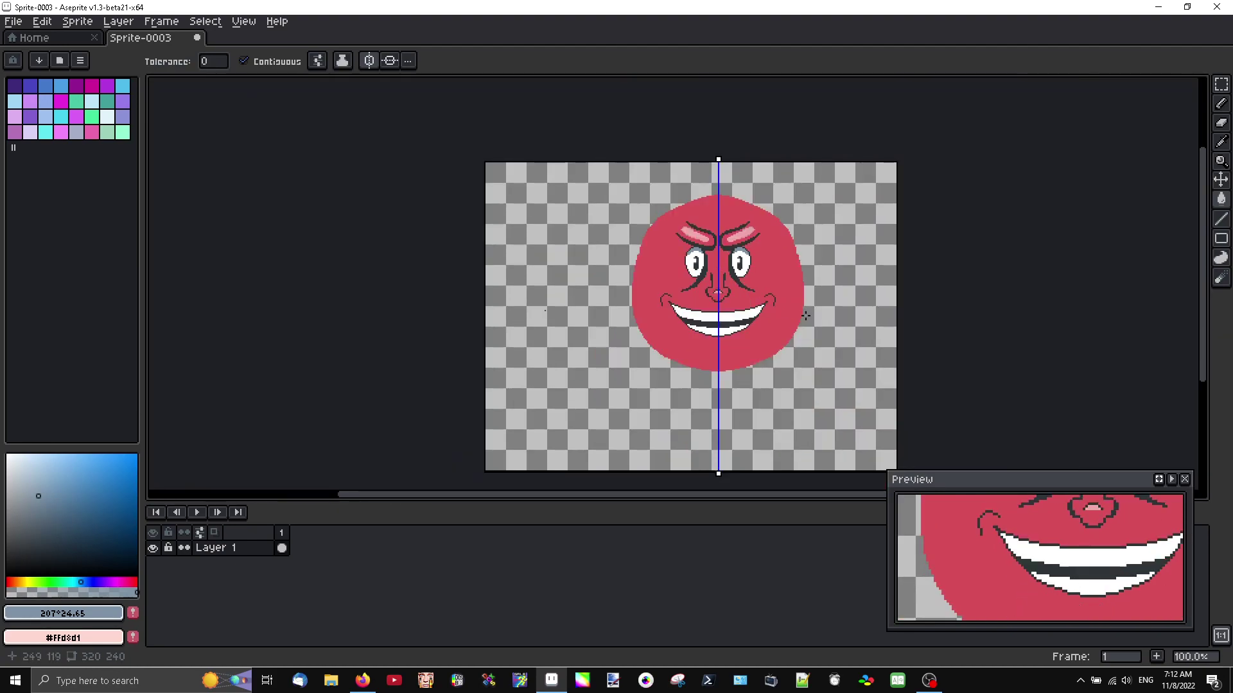
{"action": "scroll", "coordinate": [764, 302], "scroll_direction": "up", "scroll_amount": 3}
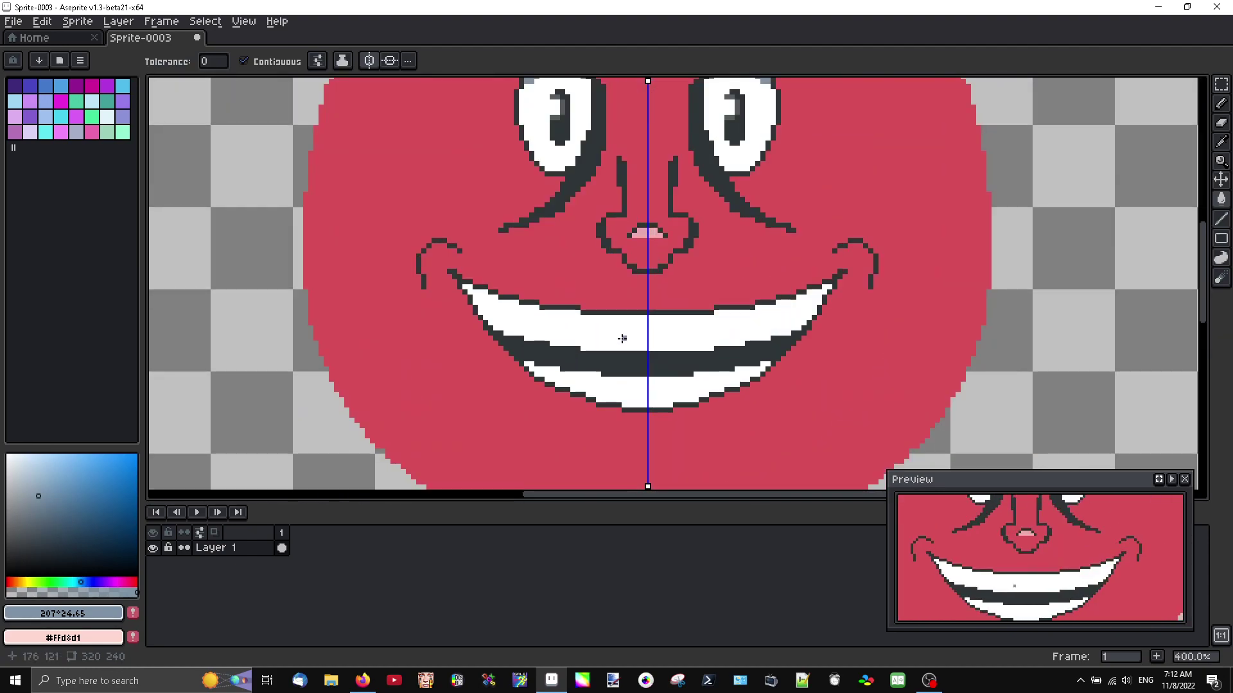
{"action": "left_click", "coordinate": [1221, 103]}
{"action": "scroll", "coordinate": [485, 314], "scroll_direction": "up", "scroll_amount": 2}
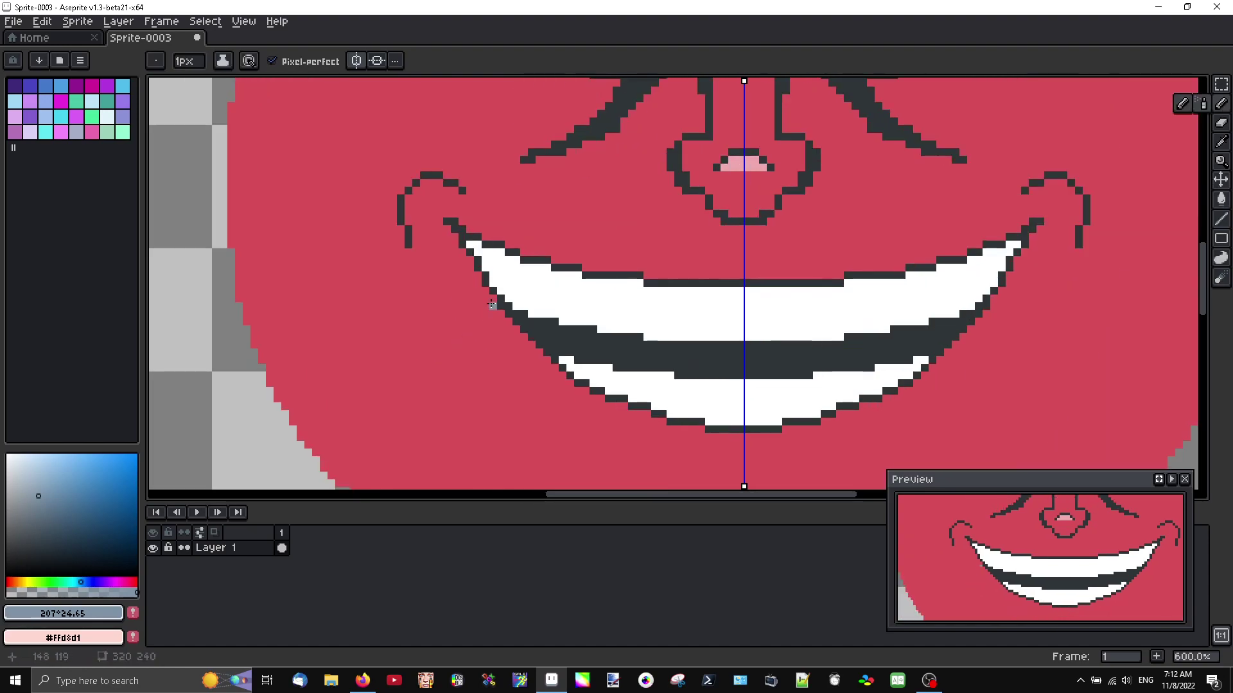
{"action": "left_click", "coordinate": [471, 244]}
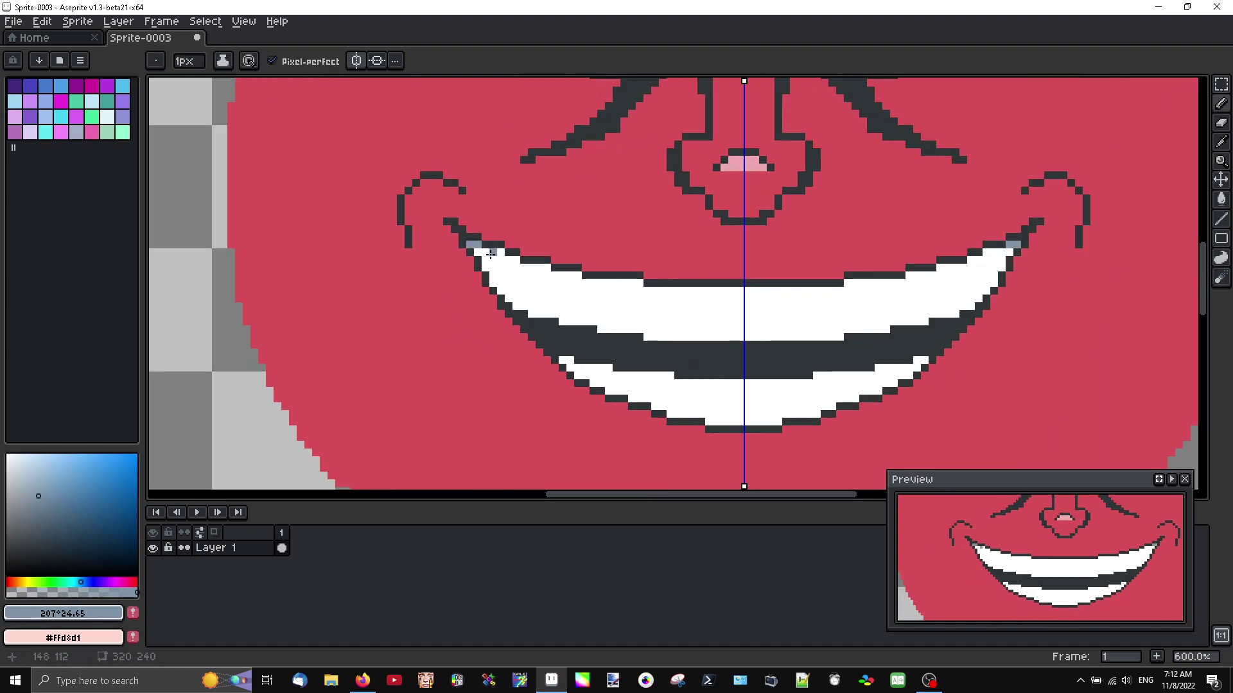
{"action": "mouse_move", "coordinate": [478, 252]}
{"action": "left_mouse_down"}
{"action": "mouse_move", "coordinate": [557, 283]}
{"action": "mouse_move", "coordinate": [764, 298]}
{"action": "left_mouse_up"}
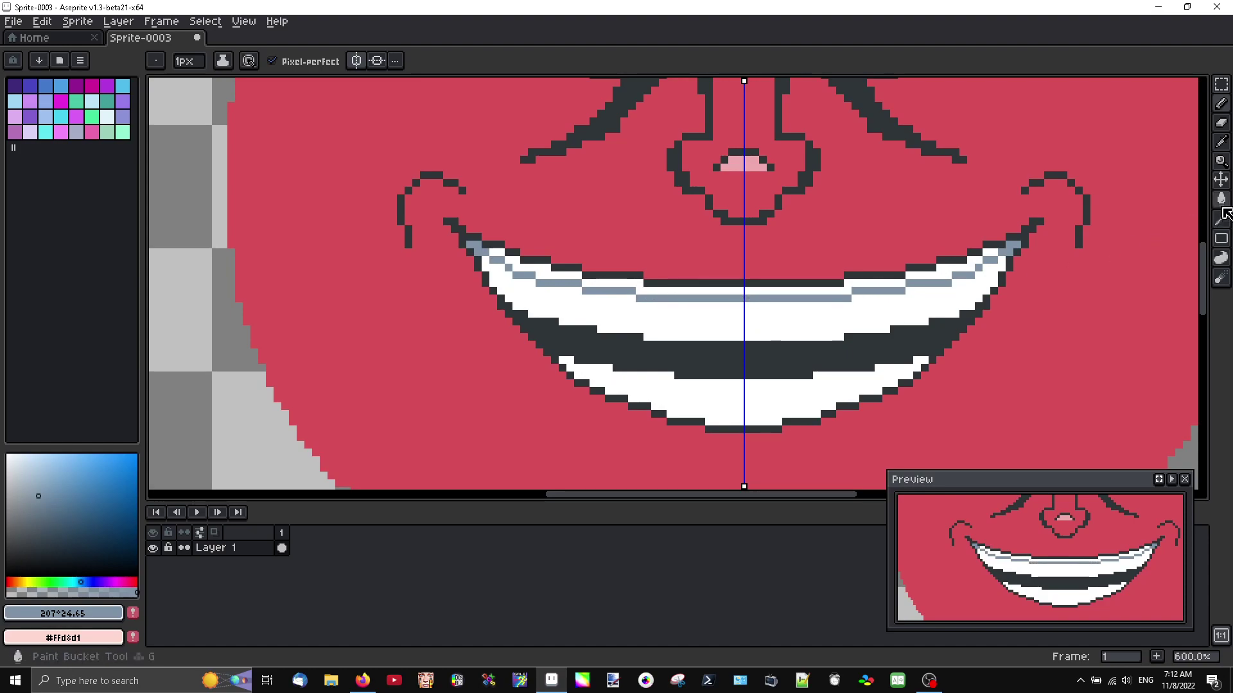
Fill the white gaps between the upper lip and the teeth's shadow line with grey-blue
{"action": "left_click", "coordinate": [1221, 200]}
{"action": "left_click", "coordinate": [674, 292]}
{"action": "left_click", "coordinate": [558, 276]}
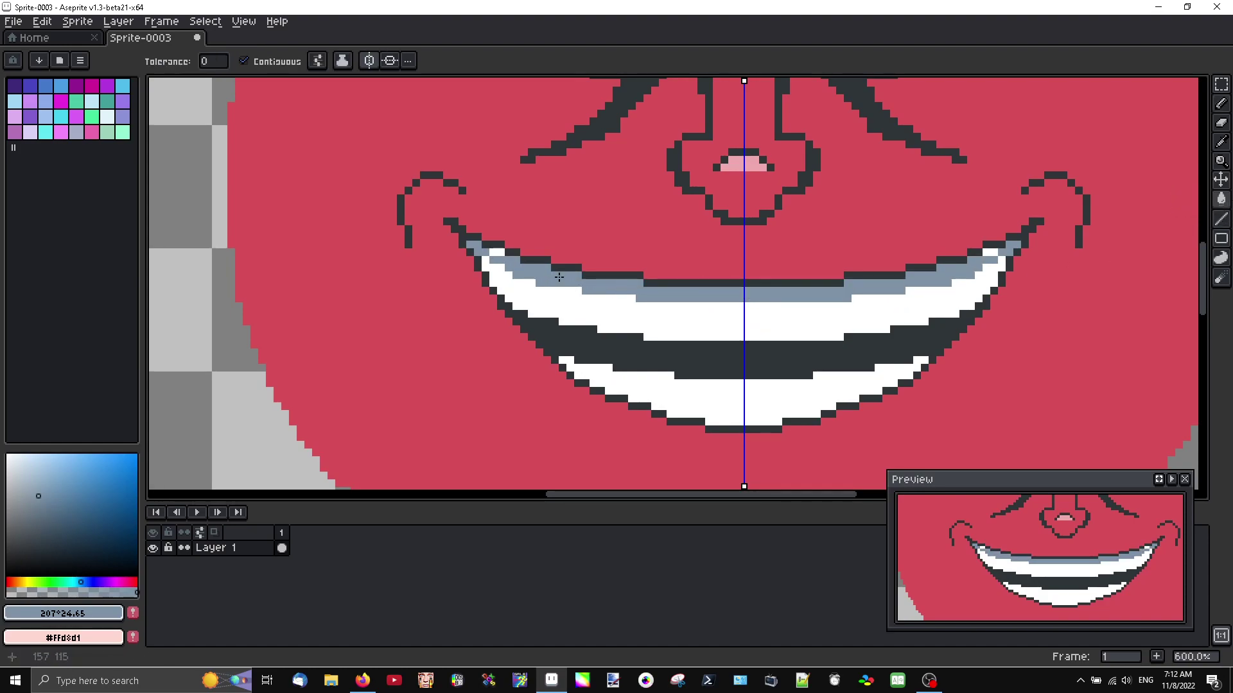
Switch back to the pencil and sample the softening pink #dc969a from the brow highlight's edge
{"action": "scroll", "coordinate": [681, 411], "scroll_direction": "down", "scroll_amount": 3}
{"action": "left_click_drag", "start_coordinate": [688, 427], "coordinate": [633, 404]}
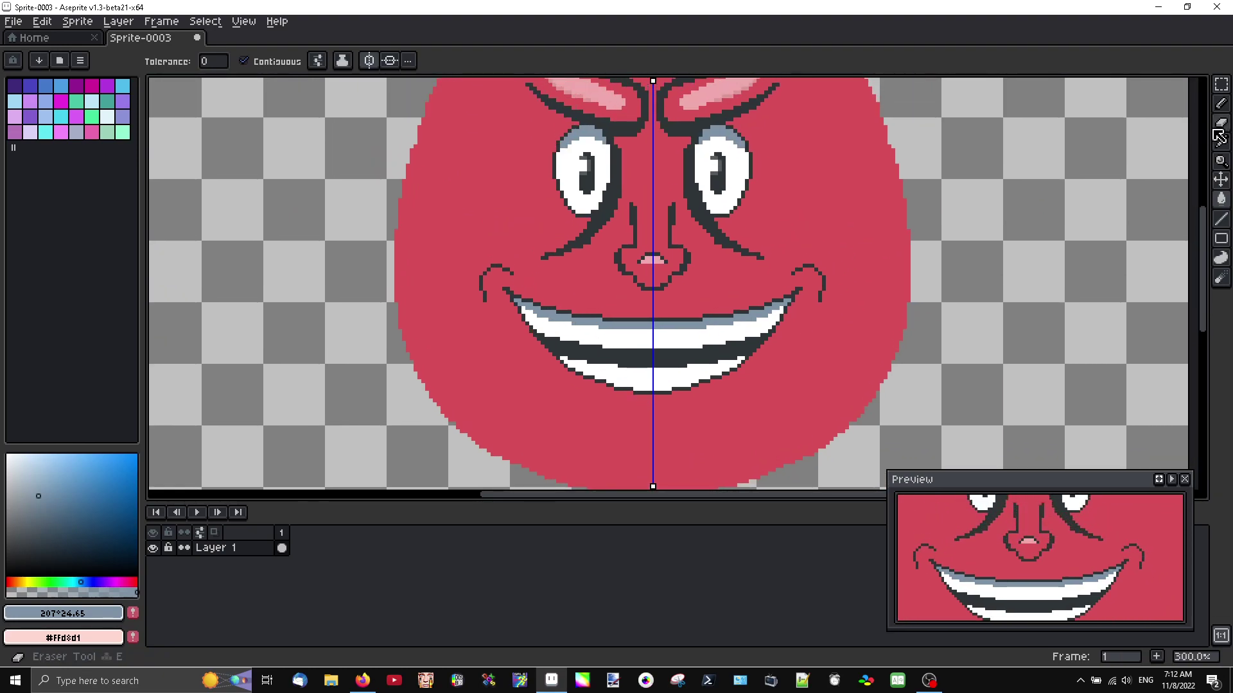
{"action": "left_click", "coordinate": [1220, 104]}
{"action": "left_click_drag", "start_coordinate": [624, 145], "coordinate": [618, 180]}
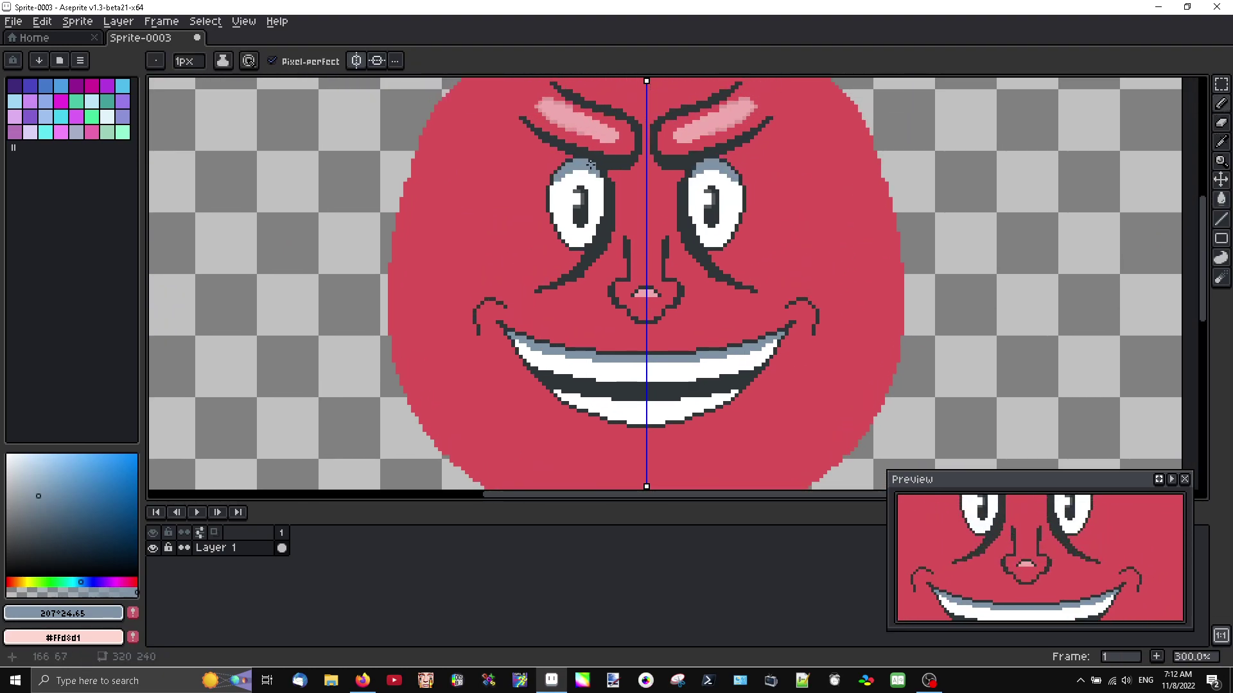
{"action": "scroll", "coordinate": [587, 157], "scroll_direction": "up", "scroll_amount": 3}
{"action": "left_click", "coordinate": [577, 108], "text": "alt"}
{"action": "scroll", "coordinate": [670, 293], "scroll_direction": "down", "scroll_amount": 3}
{"action": "scroll", "coordinate": [644, 417], "scroll_direction": "up", "scroll_amount": 1}
{"action": "scroll", "coordinate": [644, 417], "scroll_direction": "up", "scroll_amount": 3}
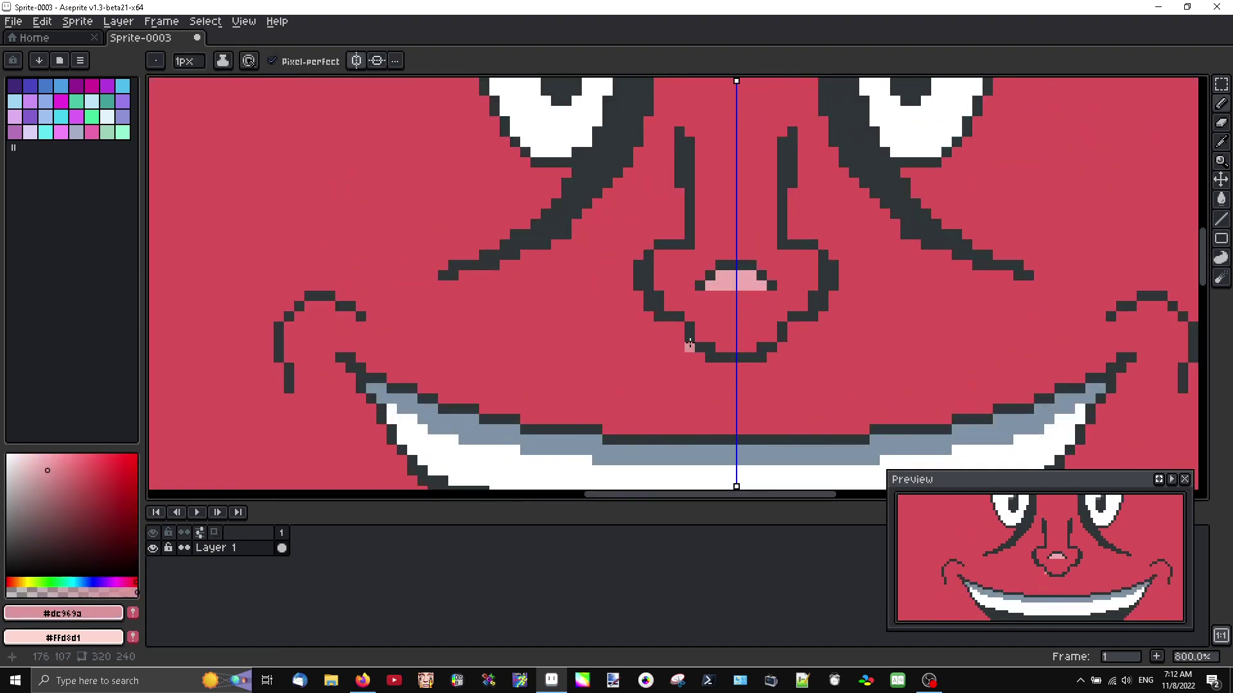
{"action": "left_click_drag", "start_coordinate": [675, 326], "coordinate": [662, 326]}
{"action": "left_click", "coordinate": [42, 21]}
{"action": "left_click", "coordinate": [52, 36]}
{"action": "left_click", "coordinate": [42, 21]}
{"action": "left_click", "coordinate": [51, 36]}
{"action": "left_click", "coordinate": [42, 21]}
{"action": "left_click", "coordinate": [52, 36]}
Sample the face red #d95058 and paint over the lower middle of the nose highlight, leaving a thin pink arc
{"action": "scroll", "coordinate": [730, 319], "scroll_direction": "down", "scroll_amount": 1}
{"action": "scroll", "coordinate": [731, 318], "scroll_direction": "down", "scroll_amount": 3}
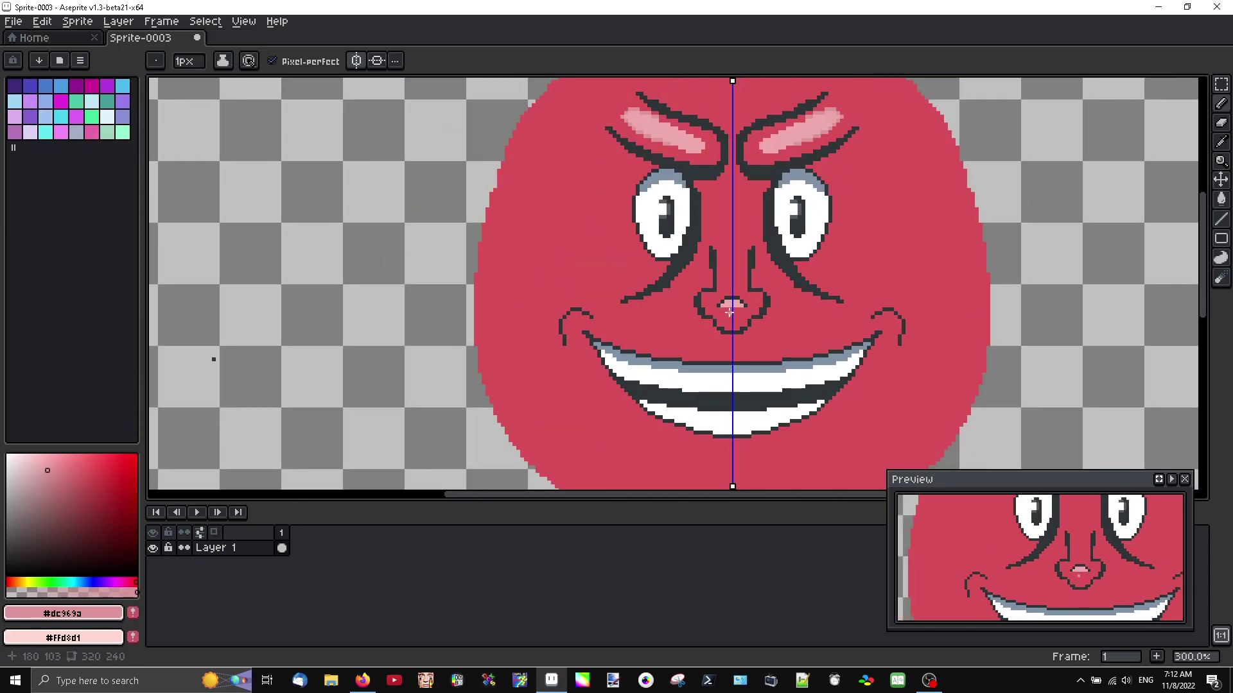
{"action": "scroll", "coordinate": [730, 308], "scroll_direction": "up", "scroll_amount": 4}
{"action": "left_click", "coordinate": [730, 307], "text": "alt"}
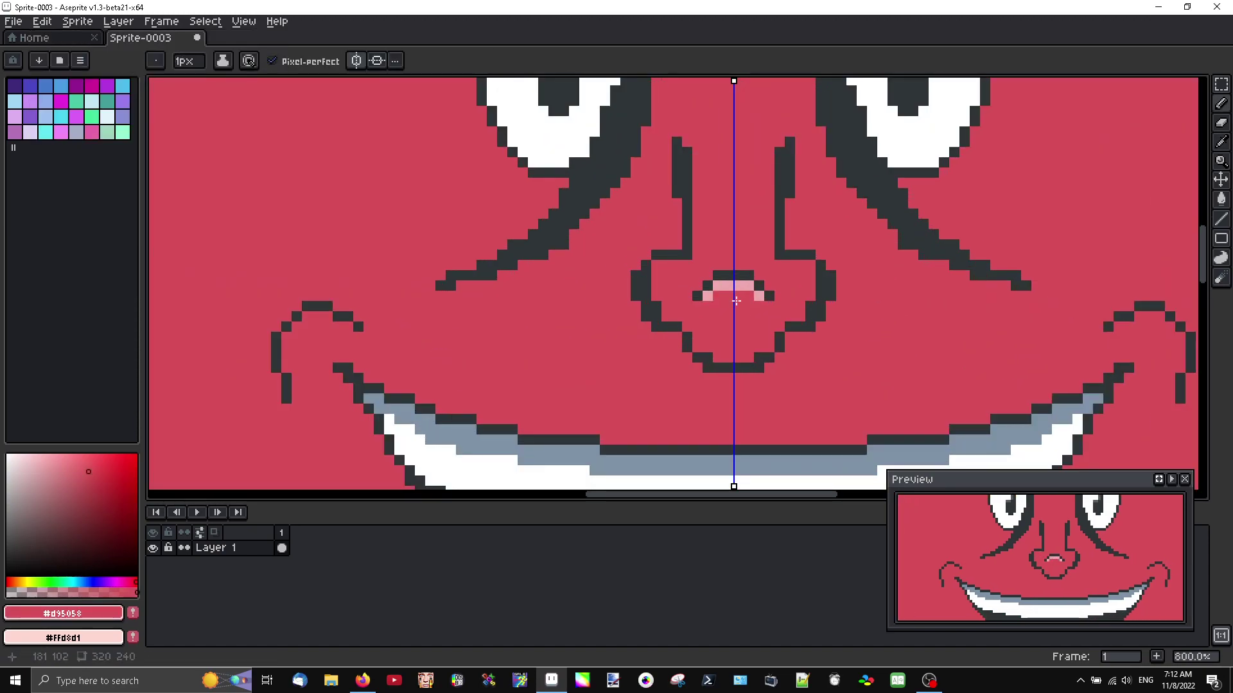
{"action": "scroll", "coordinate": [753, 289], "scroll_direction": "down", "scroll_amount": 3}
{"action": "scroll", "coordinate": [739, 282], "scroll_direction": "up", "scroll_amount": 1}
{"action": "scroll", "coordinate": [706, 269], "scroll_direction": "down", "scroll_amount": 1}
{"action": "scroll", "coordinate": [645, 260], "scroll_direction": "up", "scroll_amount": 1}
{"action": "scroll", "coordinate": [646, 260], "scroll_direction": "up", "scroll_amount": 1}
{"action": "scroll", "coordinate": [642, 257], "scroll_direction": "down", "scroll_amount": 1}
{"action": "scroll", "coordinate": [617, 212], "scroll_direction": "down", "scroll_amount": 2}
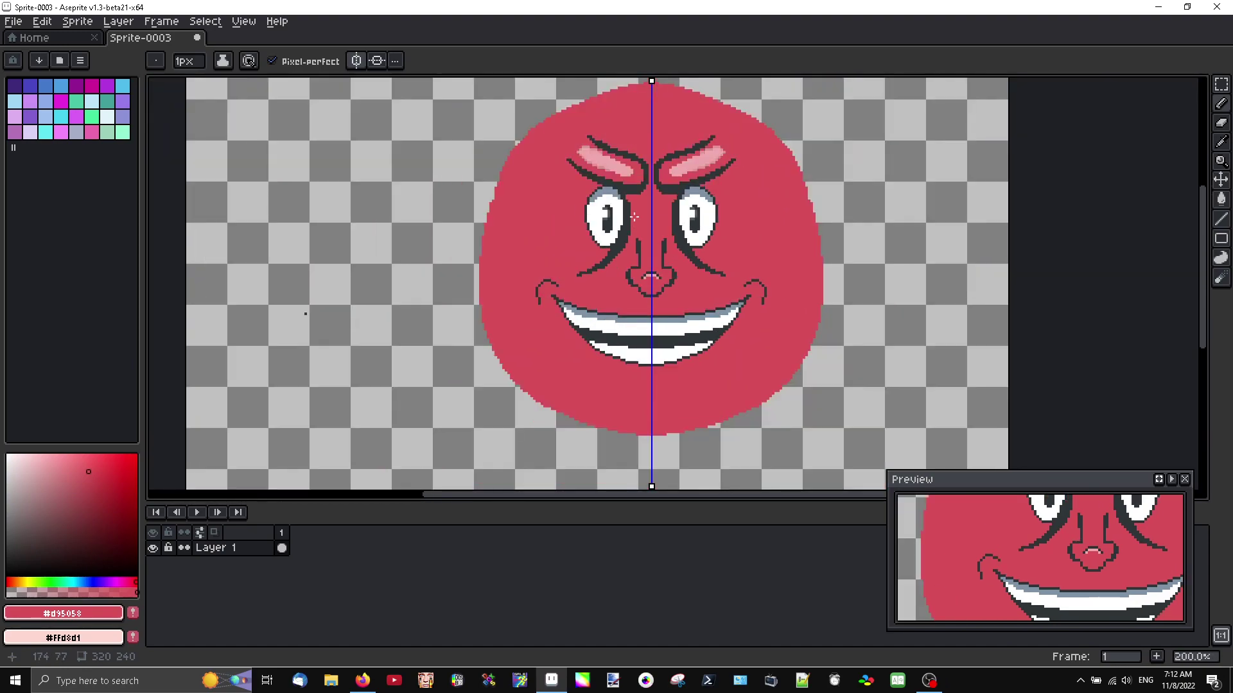
Sample the softening pink #dc969a from the brow highlight again for touching up the nose highlight
{"action": "scroll", "coordinate": [593, 160], "scroll_direction": "up", "scroll_amount": 2}
{"action": "scroll", "coordinate": [590, 166], "scroll_direction": "up", "scroll_amount": 1}
{"action": "left_click", "coordinate": [596, 155], "text": "alt"}
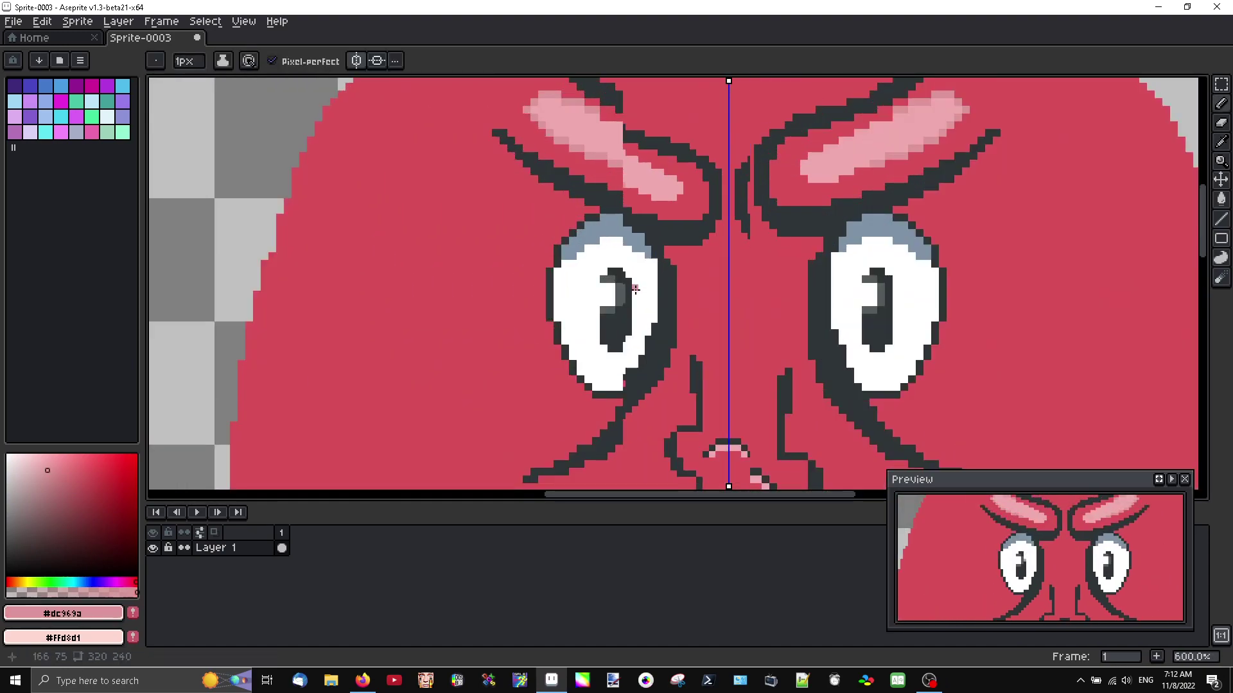
{"action": "scroll", "coordinate": [633, 295], "scroll_direction": "down", "scroll_amount": 1}
{"action": "scroll", "coordinate": [642, 264], "scroll_direction": "up", "scroll_amount": 1}
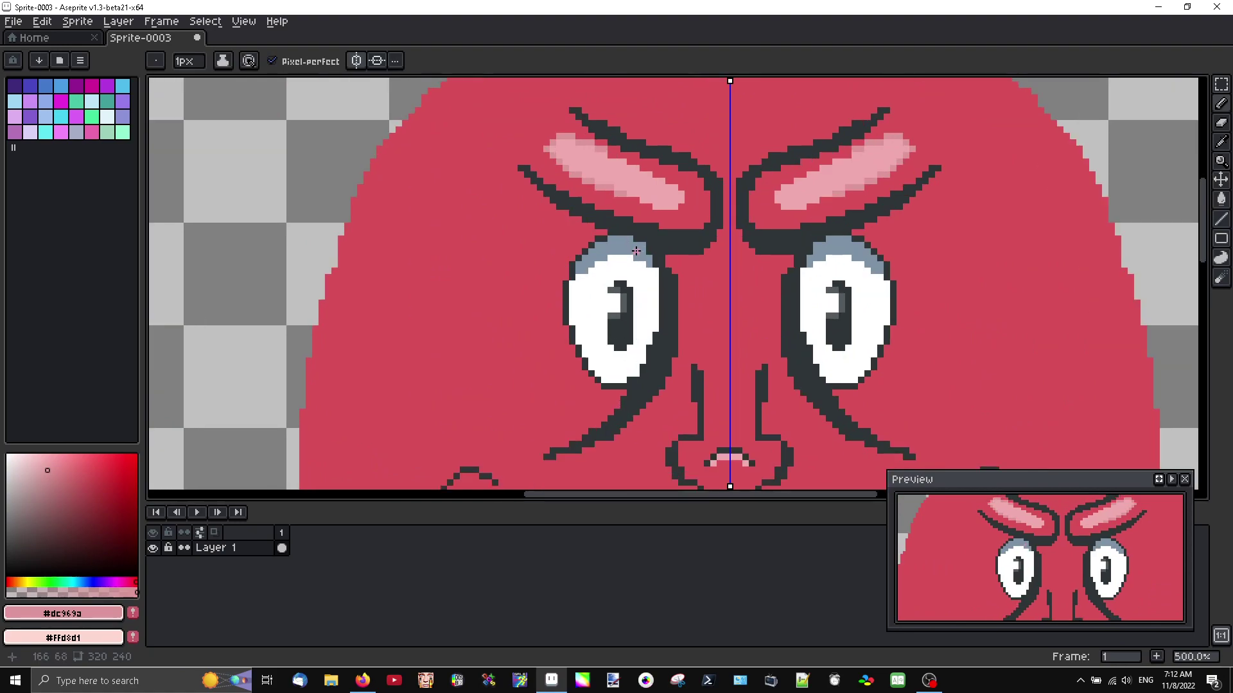
{"action": "scroll", "coordinate": [674, 242], "scroll_direction": "down", "scroll_amount": 1}
{"action": "scroll", "coordinate": [642, 334], "scroll_direction": "up", "scroll_amount": 3}
{"action": "scroll", "coordinate": [628, 363], "scroll_direction": "up", "scroll_amount": 1}
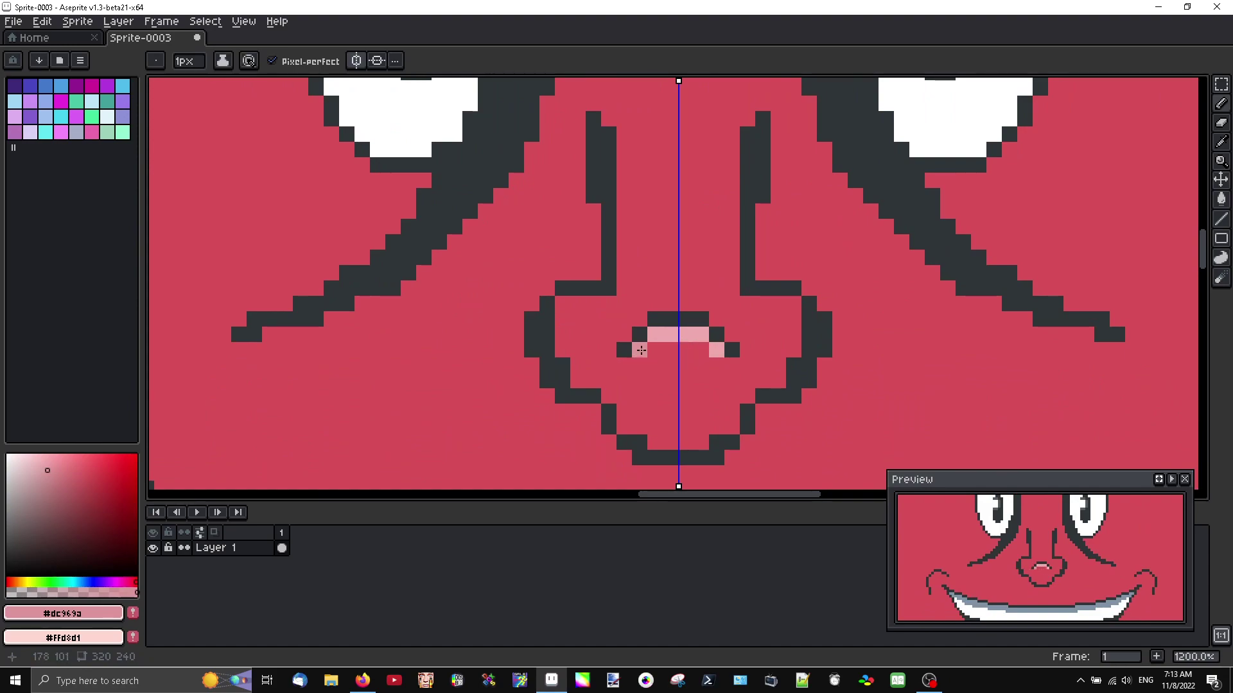
Undo the last softening strokes along the upper edge of the brow highlights
{"action": "scroll", "coordinate": [717, 366], "scroll_direction": "down", "scroll_amount": 5}
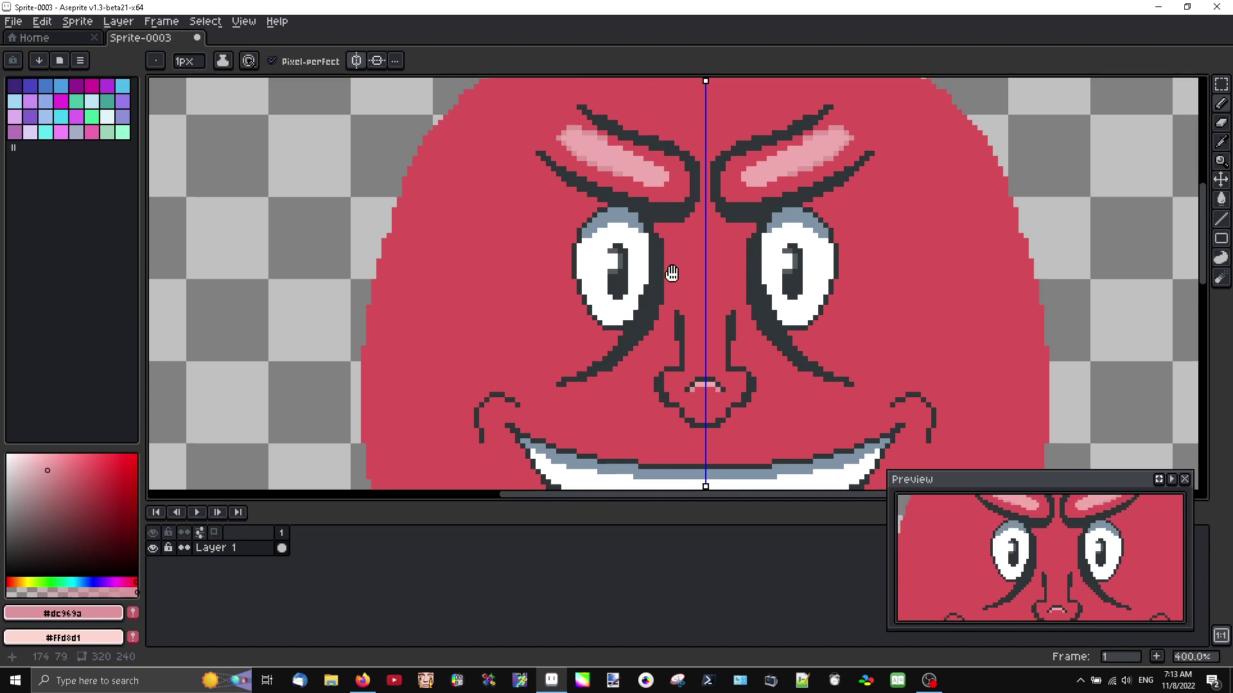
{"action": "scroll", "coordinate": [639, 237], "scroll_direction": "up", "scroll_amount": 5}
{"action": "mouse_move", "coordinate": [624, 271]}
{"action": "left_mouse_down"}
{"action": "mouse_move", "coordinate": [733, 302]}
{"action": "mouse_move", "coordinate": [746, 275]}
{"action": "mouse_move", "coordinate": [739, 257]}
{"action": "mouse_move", "coordinate": [585, 194]}
{"action": "left_mouse_up"}
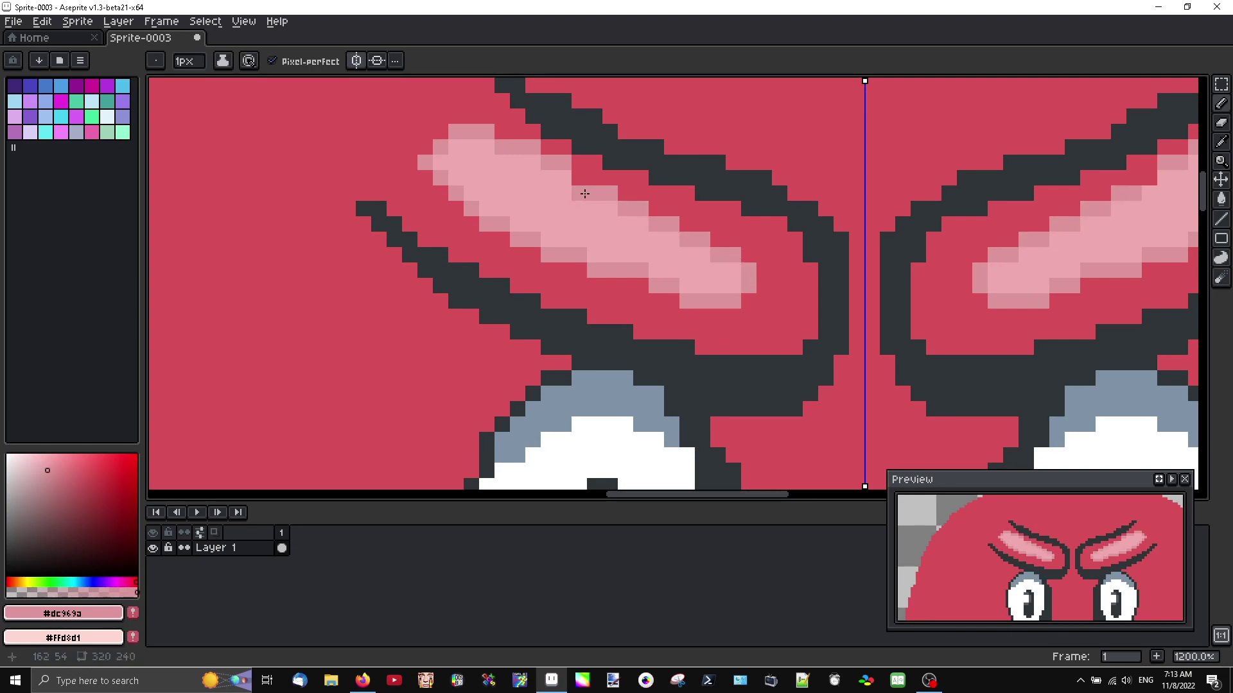
{"action": "scroll", "coordinate": [584, 189], "scroll_direction": "down", "scroll_amount": 3}
{"action": "scroll", "coordinate": [613, 201], "scroll_direction": "up", "scroll_amount": 3}
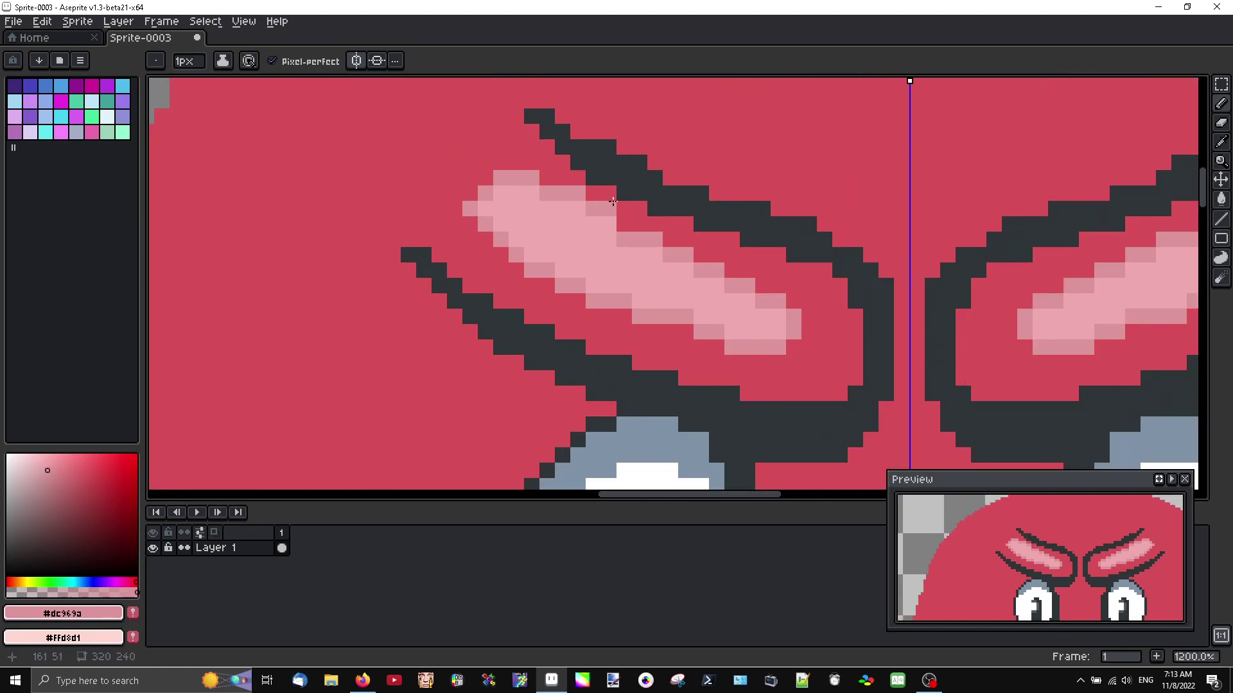
{"action": "scroll", "coordinate": [646, 274], "scroll_direction": "down", "scroll_amount": 2}
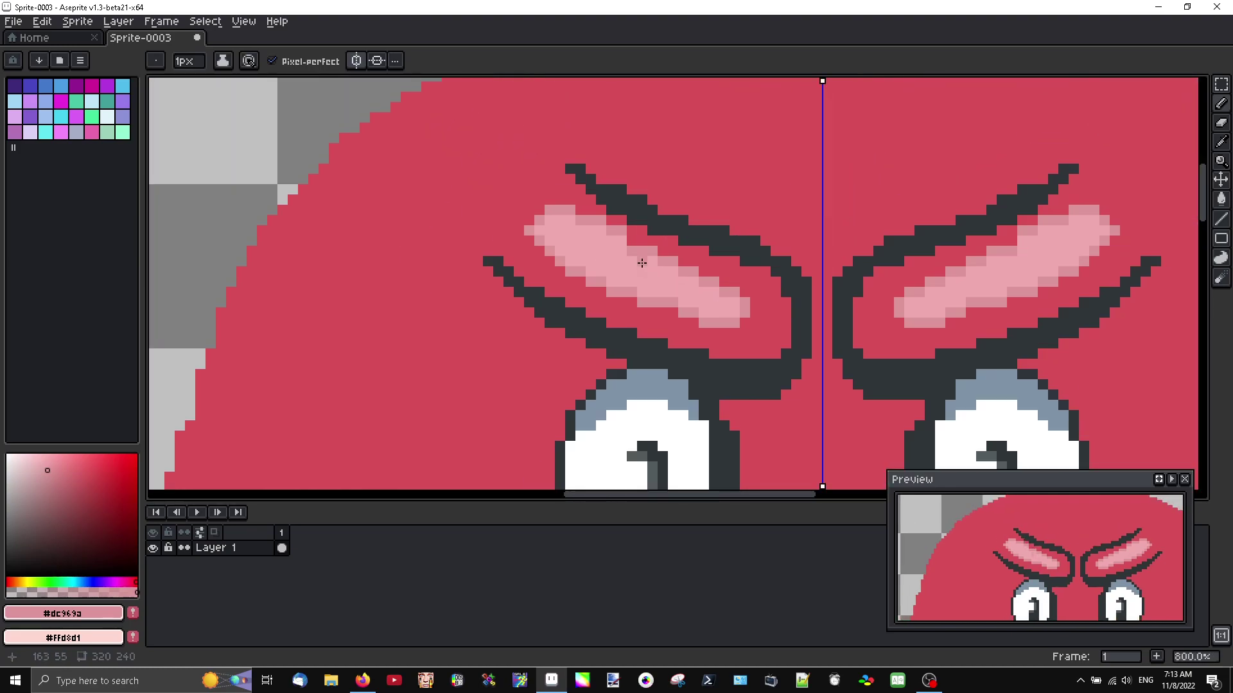
{"action": "scroll", "coordinate": [637, 263], "scroll_direction": "up", "scroll_amount": 2}
{"action": "scroll", "coordinate": [600, 262], "scroll_direction": "down", "scroll_amount": 1}
{"action": "key", "text": "v"}
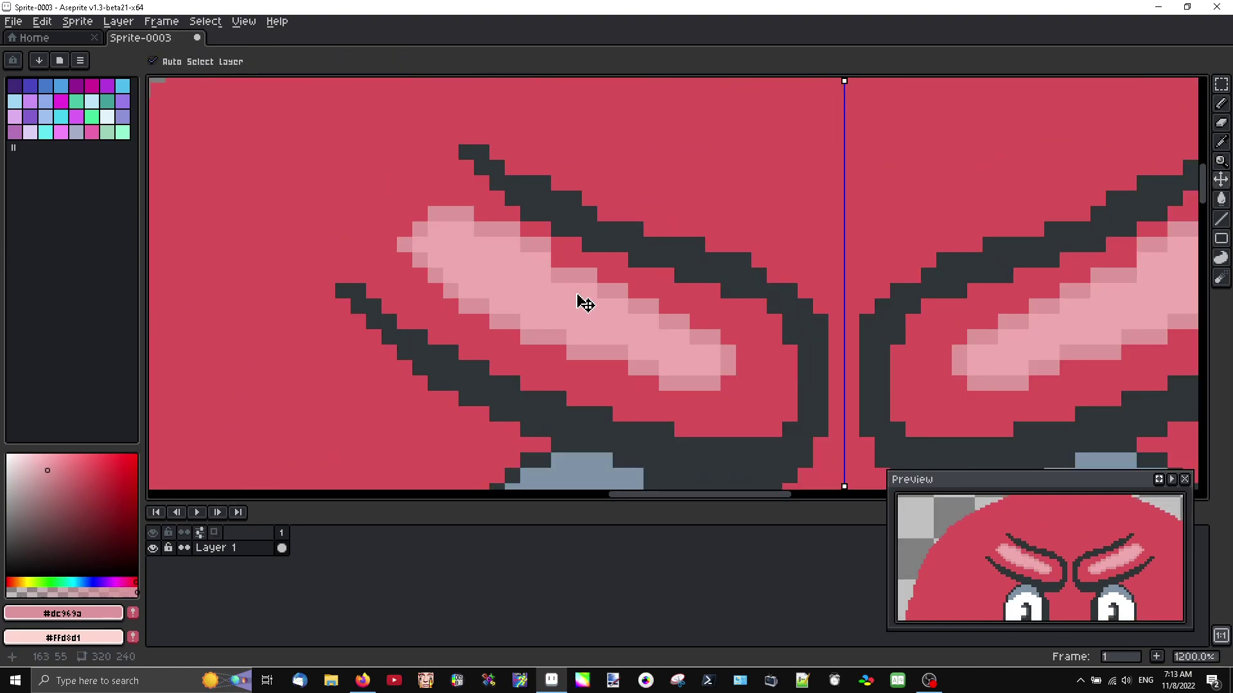
{"action": "key", "text": "ctrl+z"}
{"action": "key", "text": "ctrl+z"}
{"action": "key", "text": "ctrl+z"}
{"action": "key", "text": "ctrl+z"}
{"action": "key", "text": "ctrl+z"}
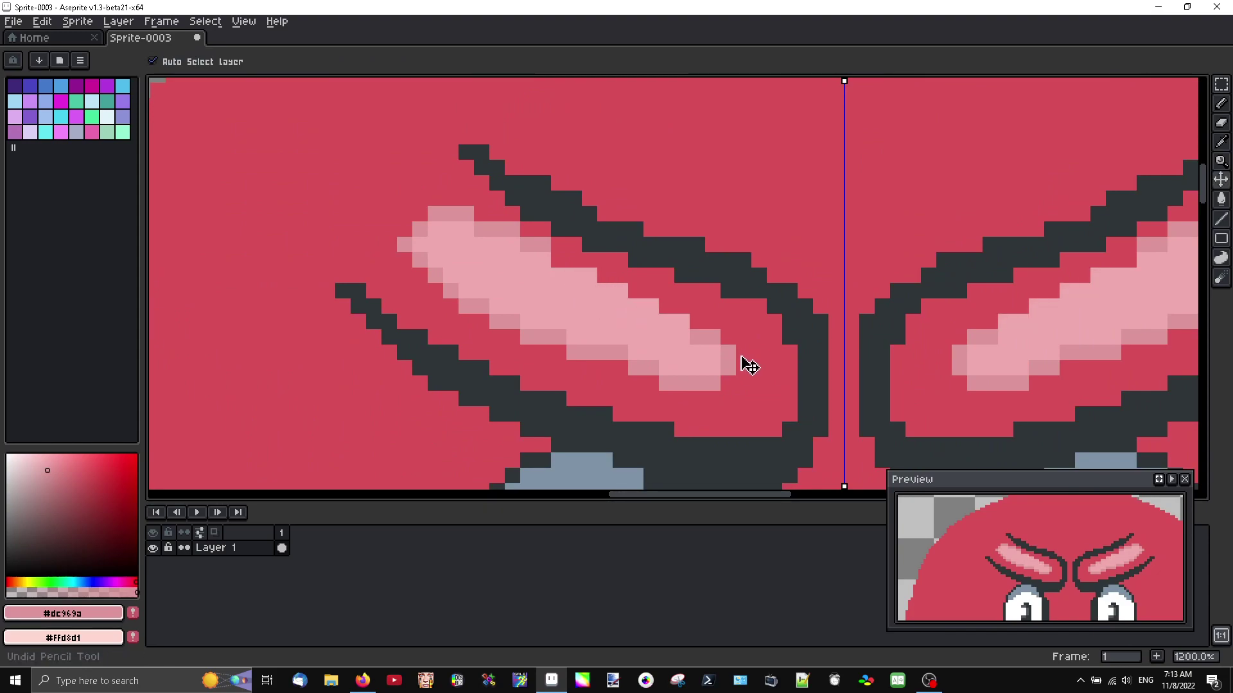
Repaint the softening pink #dc969a pixels along the upper edge and inner end of the brow highlight with the pencil
{"action": "key", "text": "b"}
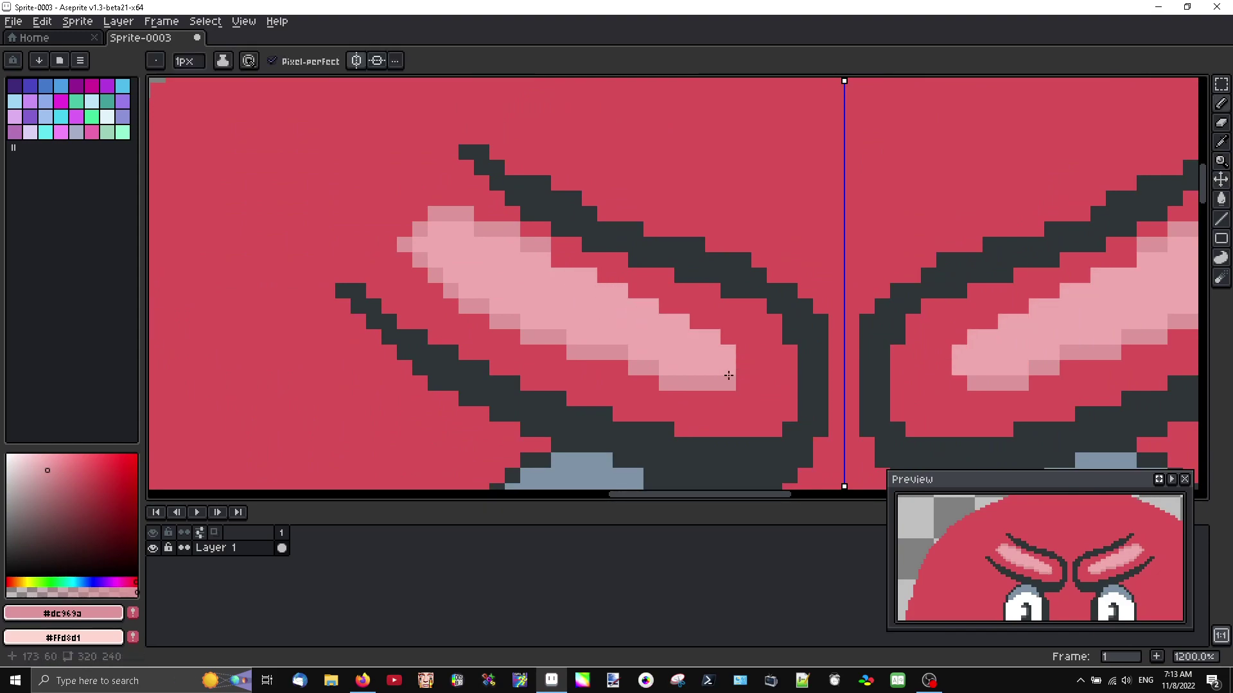
{"action": "left_click", "coordinate": [759, 352]}
{"action": "left_click", "coordinate": [744, 359]}
{"action": "left_click", "coordinate": [729, 337]}
{"action": "left_click", "coordinate": [713, 322]}
{"action": "left_click_drag", "start_coordinate": [707, 323], "coordinate": [636, 292]}
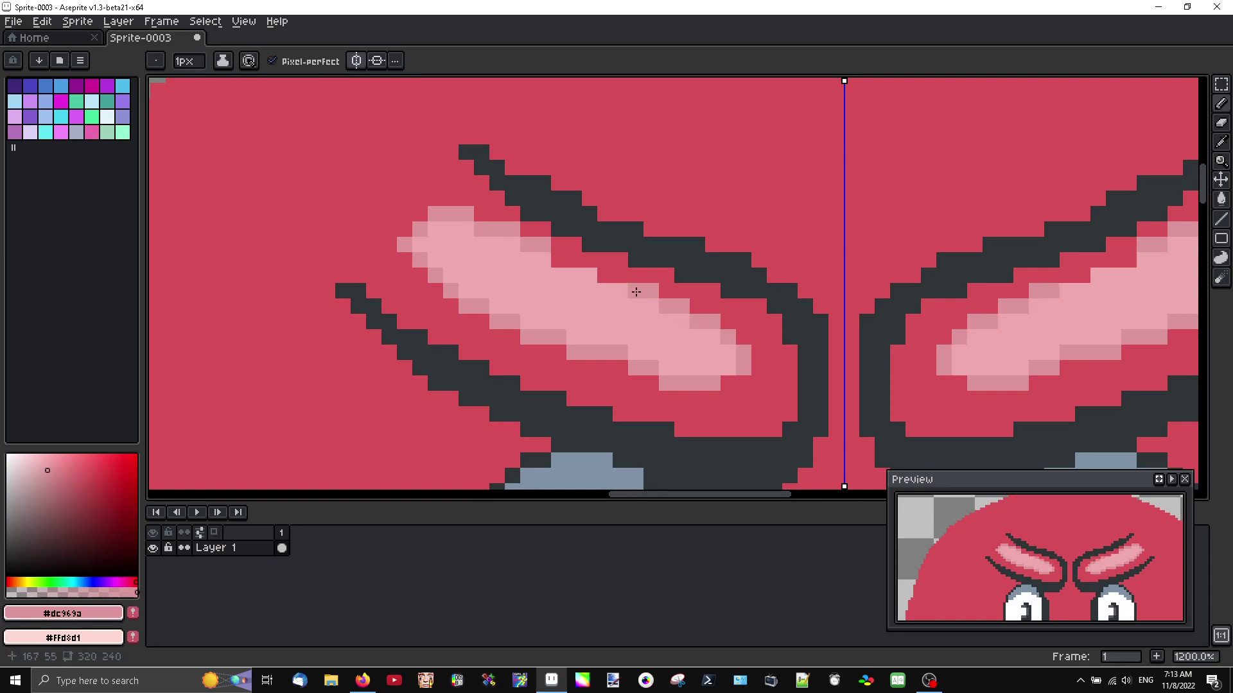
{"action": "left_click", "coordinate": [607, 275]}
{"action": "left_click", "coordinate": [574, 261]}
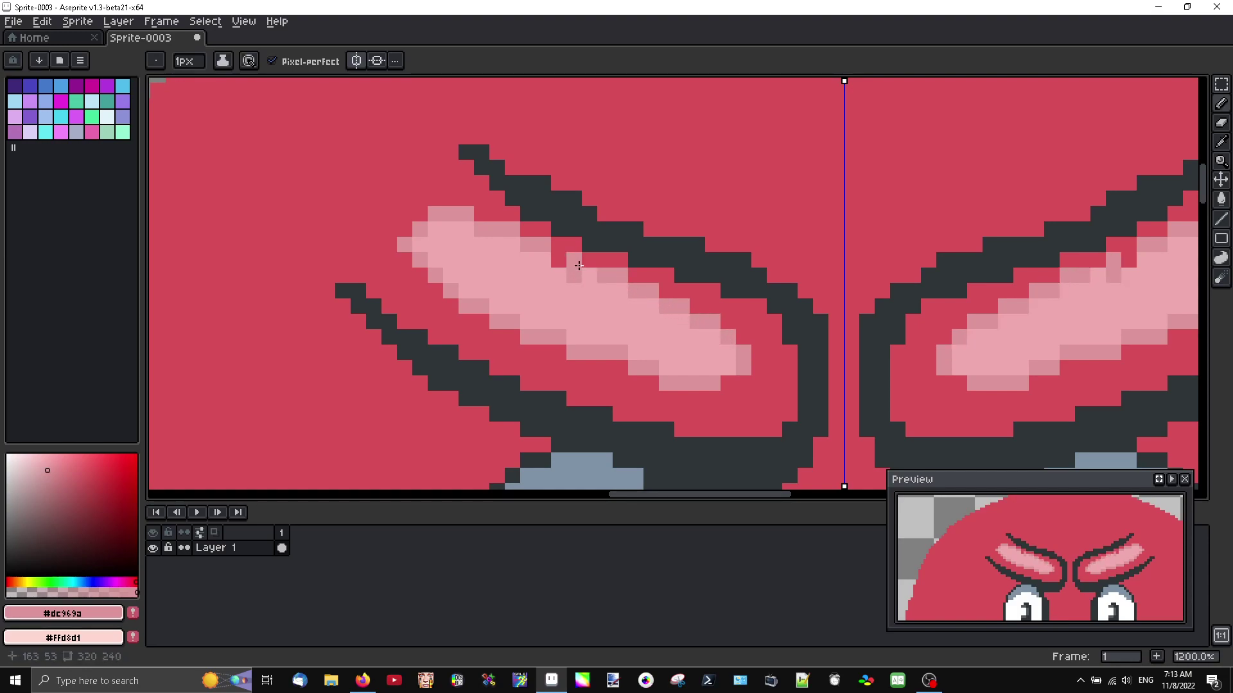
{"action": "key", "text": "ctrl+z"}
{"action": "left_click_drag", "start_coordinate": [586, 262], "coordinate": [563, 260]}
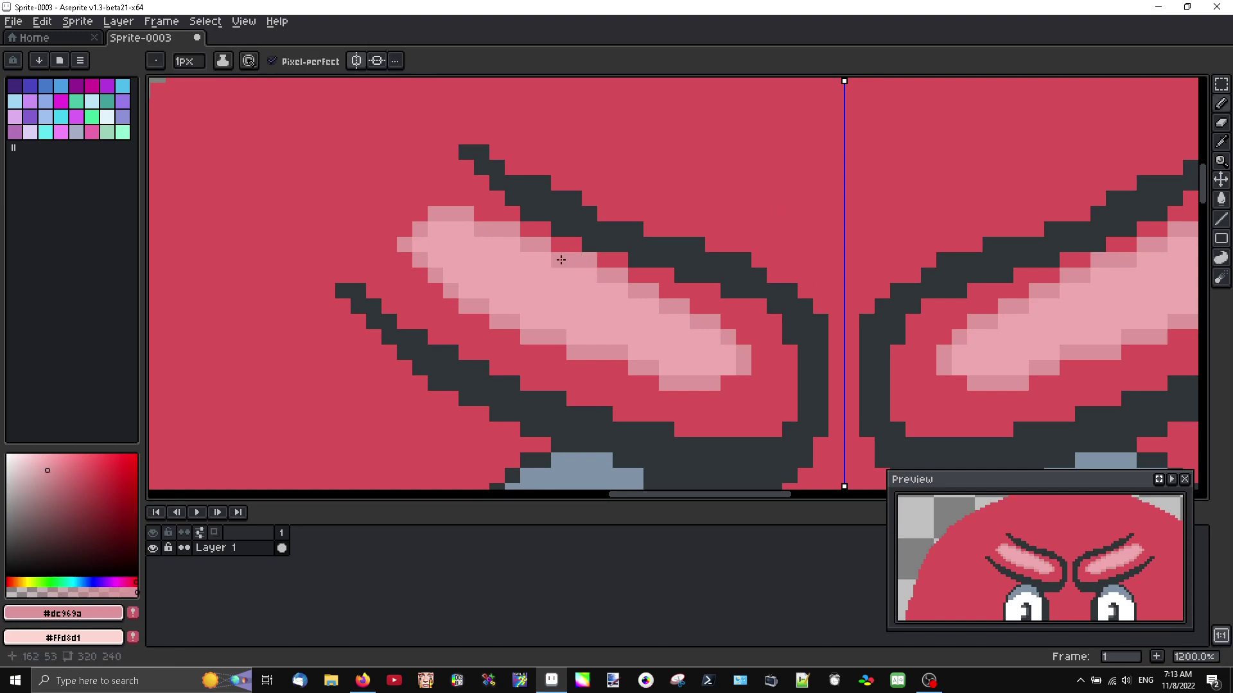
Select every softening pink #dc969a pixel in the sprite by colour range with tolerance 0
{"action": "scroll", "coordinate": [575, 296], "scroll_direction": "down", "scroll_amount": 5}
{"action": "scroll", "coordinate": [595, 319], "scroll_direction": "up", "scroll_amount": 4}
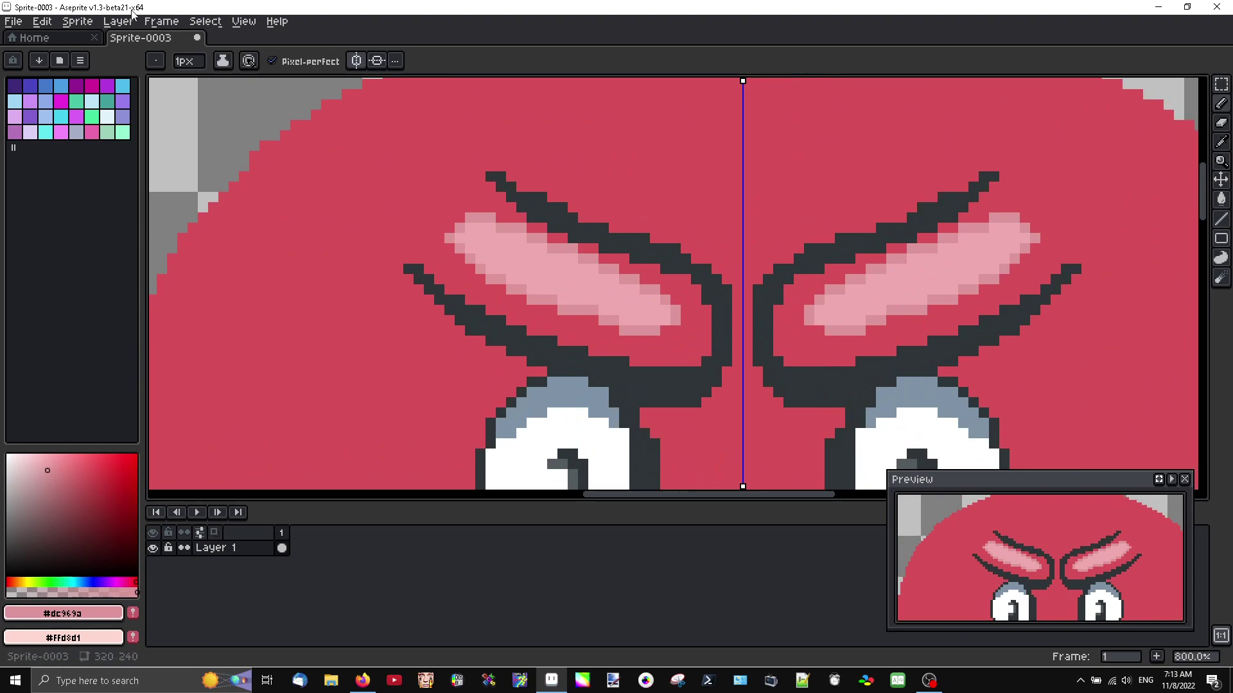
{"action": "left_click", "coordinate": [201, 25]}
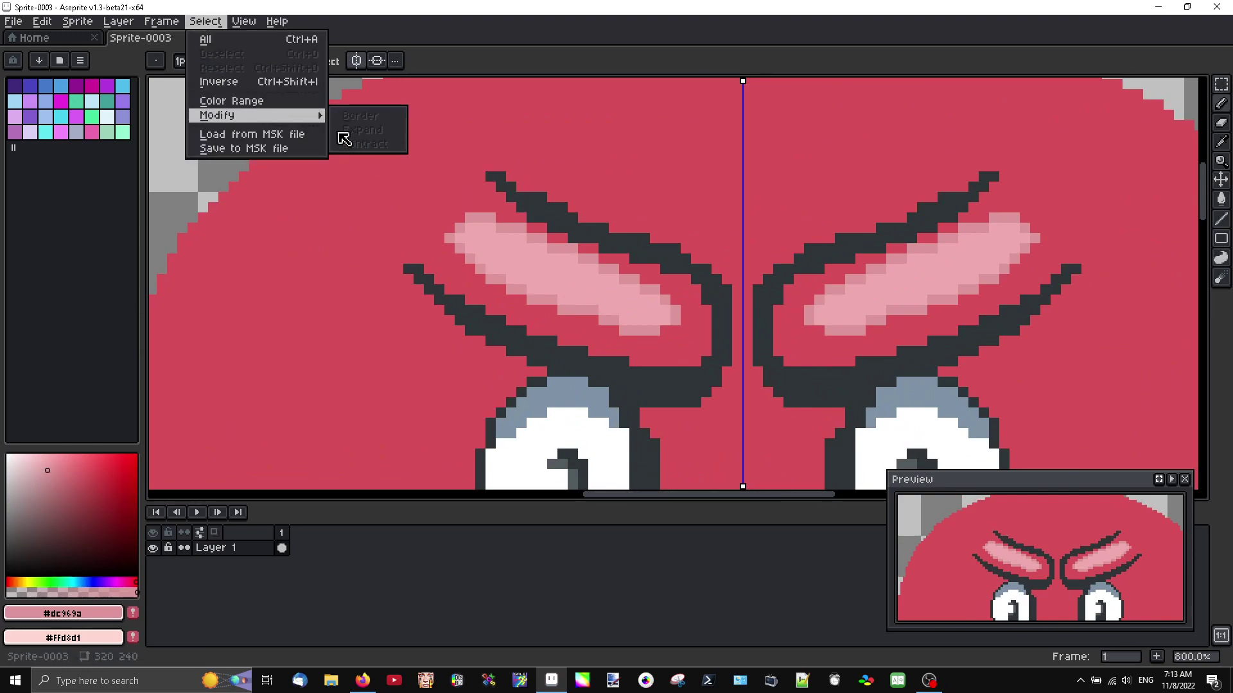
{"action": "left_click", "coordinate": [250, 102]}
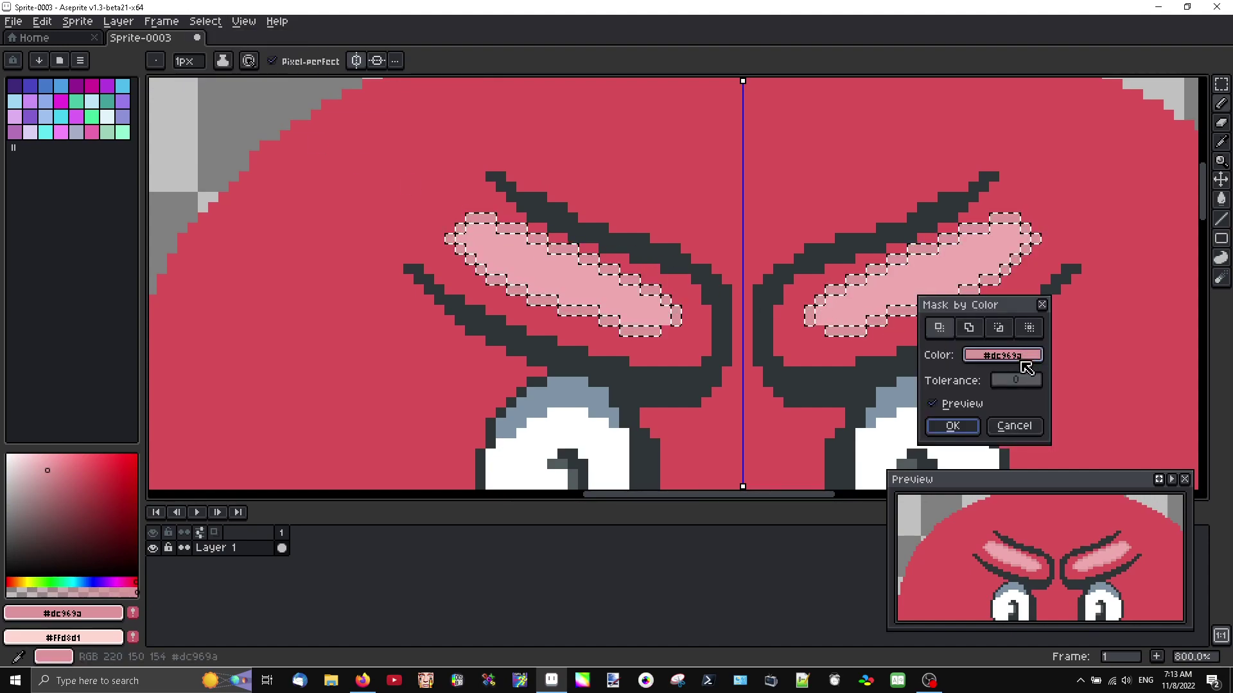
{"action": "left_click", "coordinate": [953, 426]}
{"action": "scroll", "coordinate": [757, 344], "scroll_direction": "down", "scroll_amount": 4}
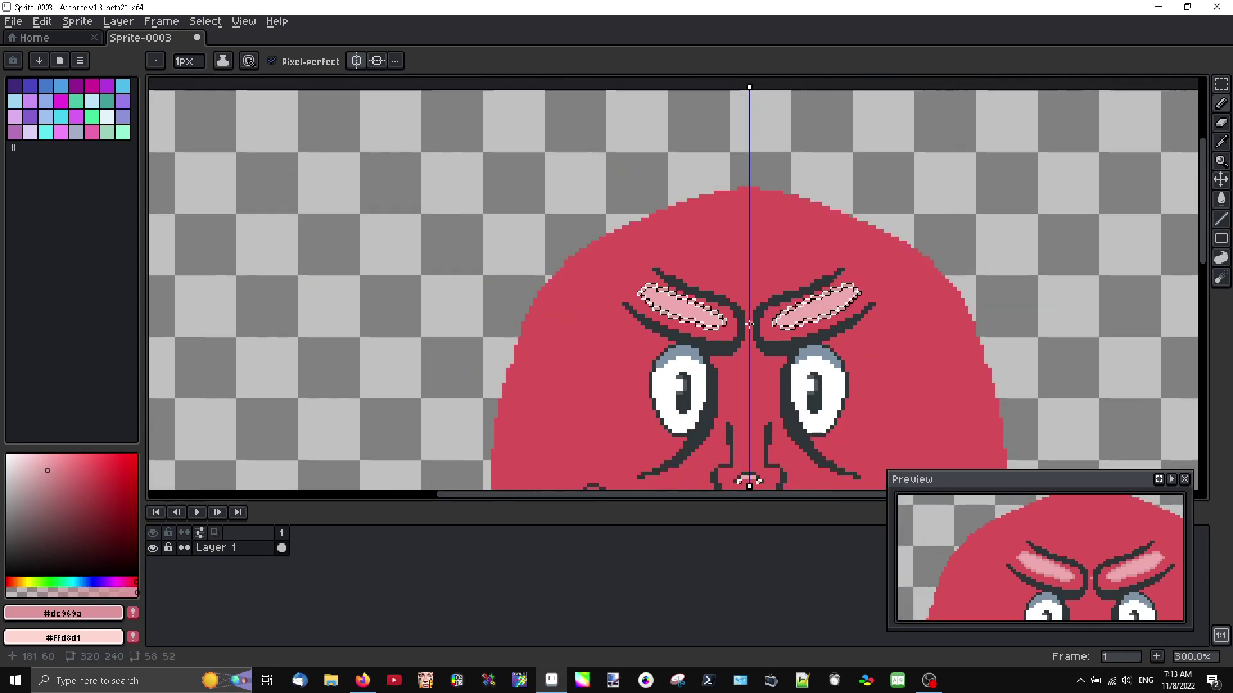
{"action": "scroll", "coordinate": [757, 343], "scroll_direction": "up", "scroll_amount": 3}
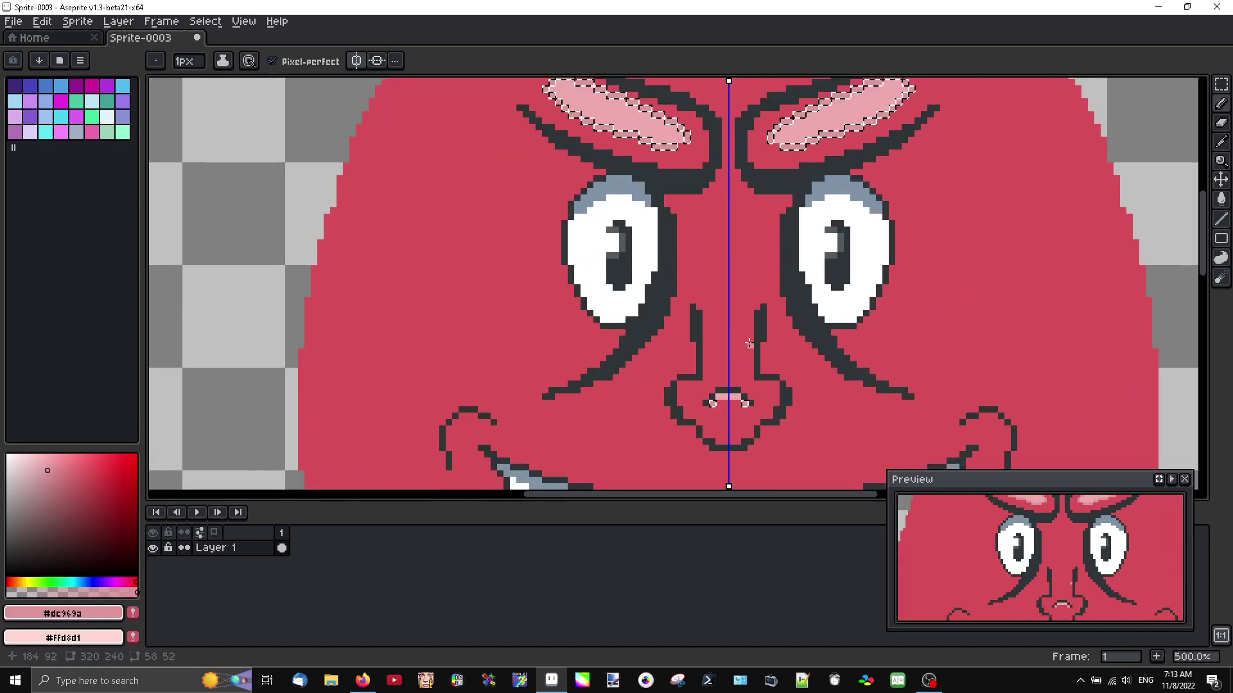
{"action": "scroll", "coordinate": [715, 406], "scroll_direction": "up", "scroll_amount": 7}
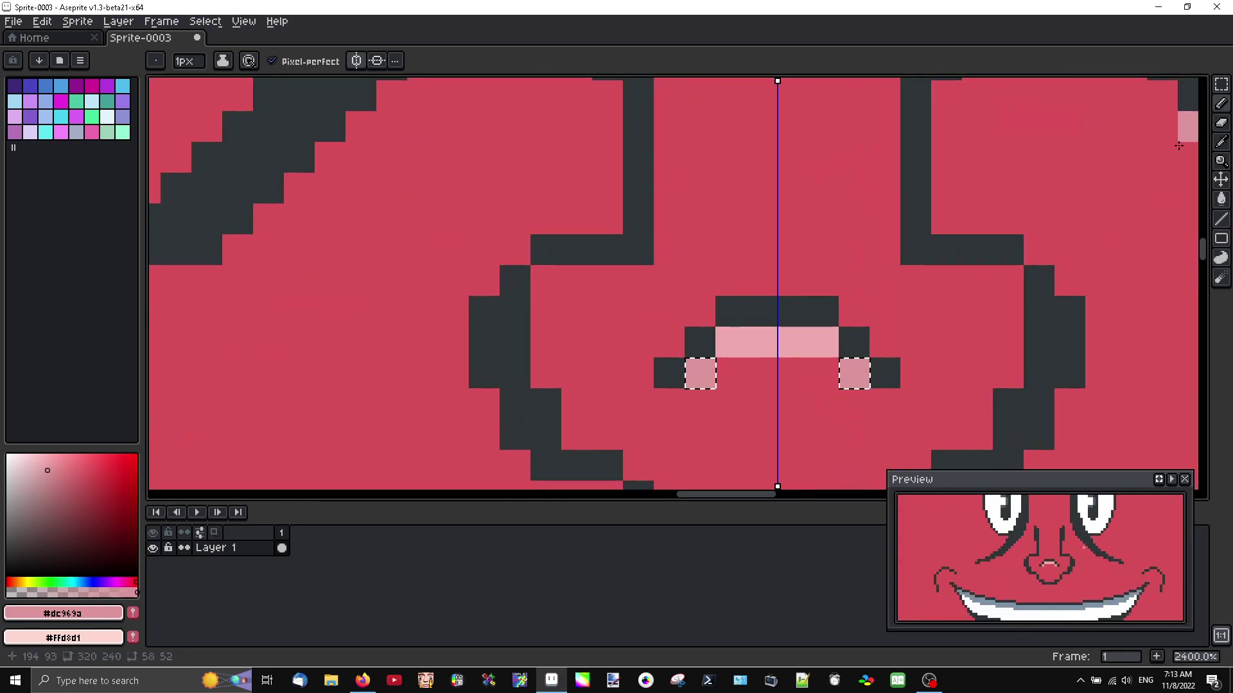
Try the Magic Wand on the pink pixel at the end of the nose highlight, then clear the selection
{"action": "key", "text": "w"}
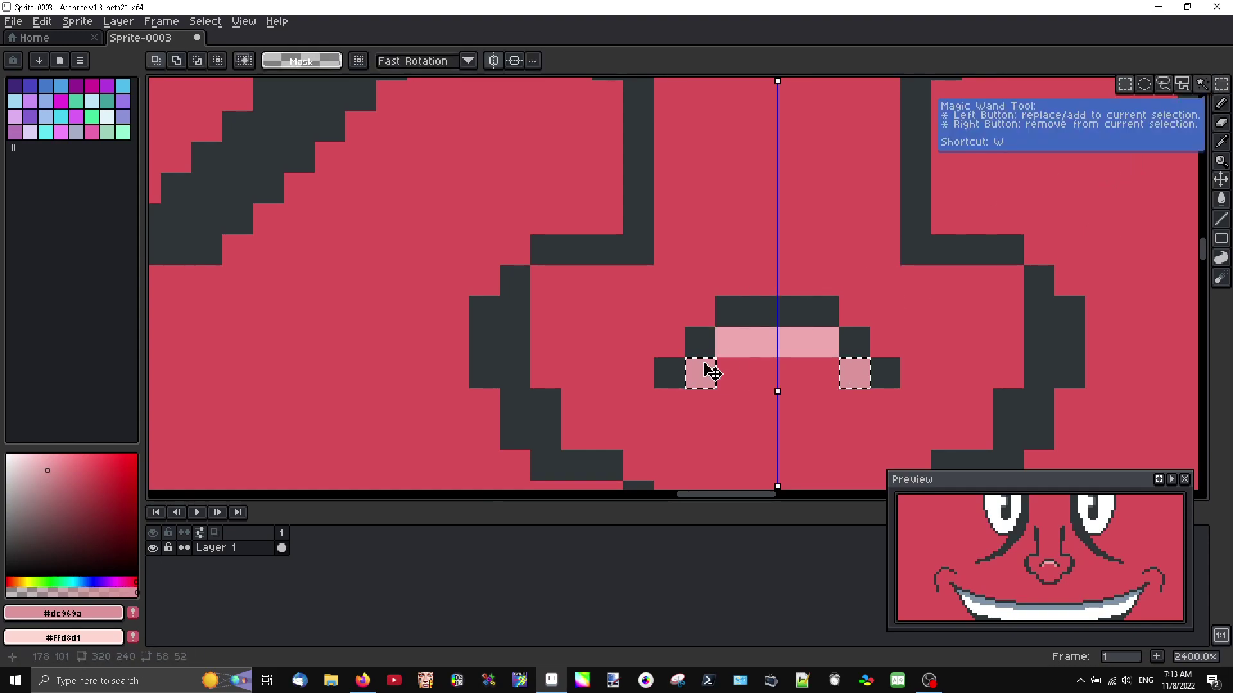
{"action": "left_click", "coordinate": [703, 383]}
{"action": "scroll", "coordinate": [733, 277], "scroll_direction": "down", "scroll_amount": 6}
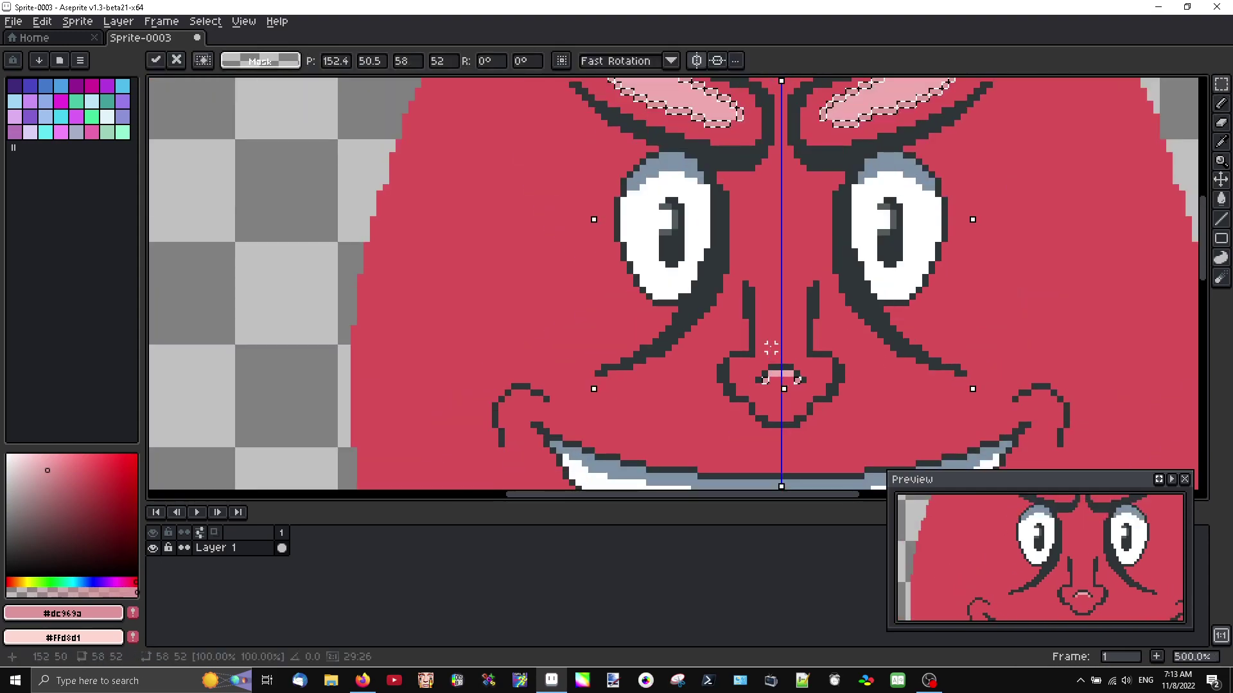
{"action": "key", "text": "ctrl+d"}
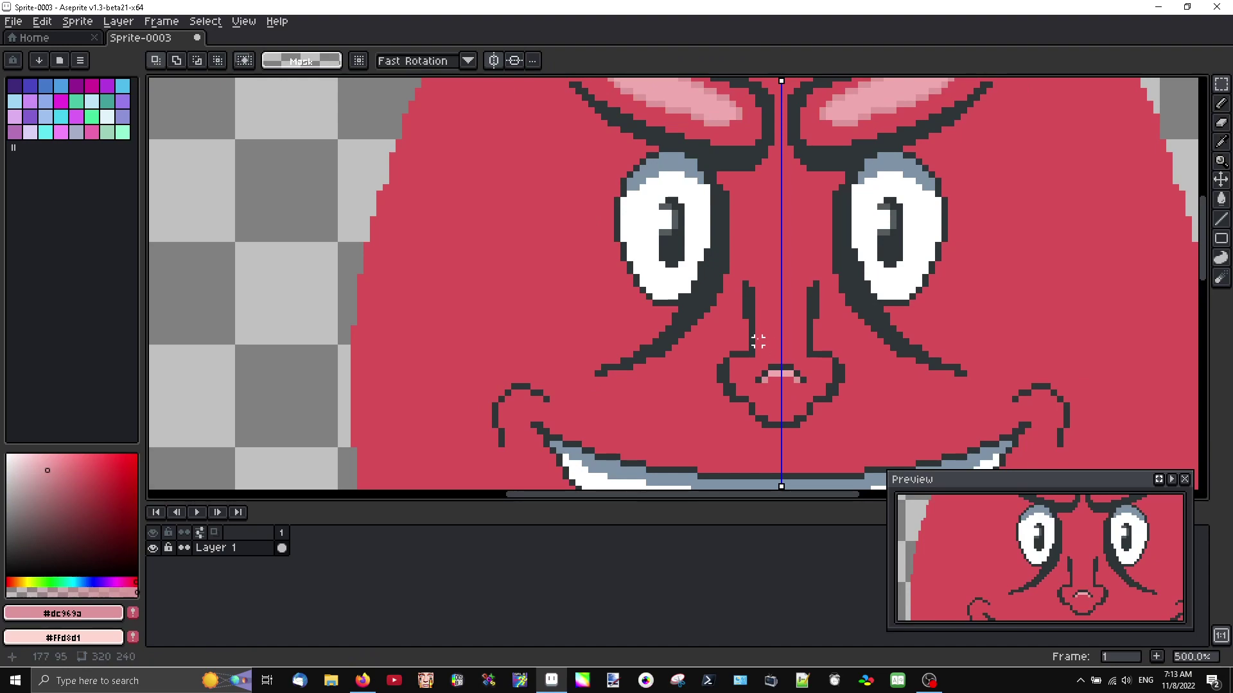
Sample the grey-blue #7d93a6 from the eye shadow and fill the nose's pink arc with it using the Paint Bucket
{"action": "key", "text": "g"}
{"action": "scroll", "coordinate": [781, 315], "scroll_direction": "up", "scroll_amount": 3}
{"action": "scroll", "coordinate": [602, 229], "scroll_direction": "down", "scroll_amount": 2}
{"action": "left_click", "coordinate": [592, 244], "text": "alt"}
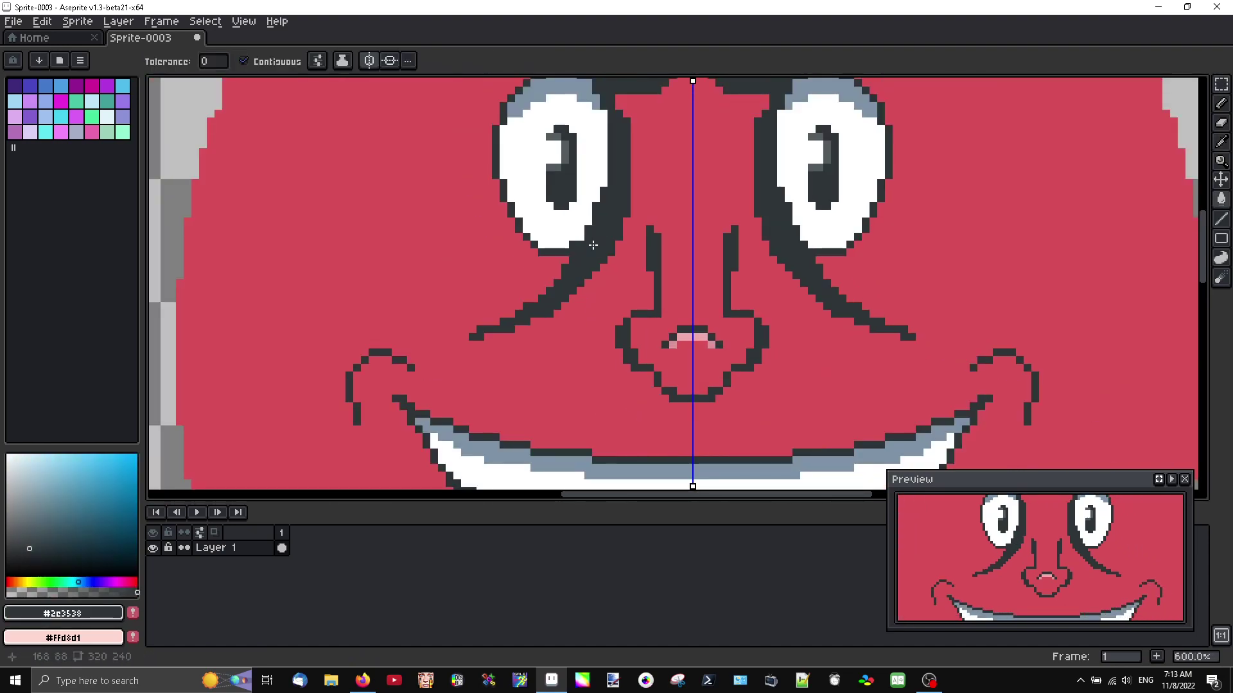
{"action": "scroll", "coordinate": [592, 244], "scroll_direction": "up", "scroll_amount": 3}
{"action": "scroll", "coordinate": [584, 197], "scroll_direction": "down", "scroll_amount": 3}
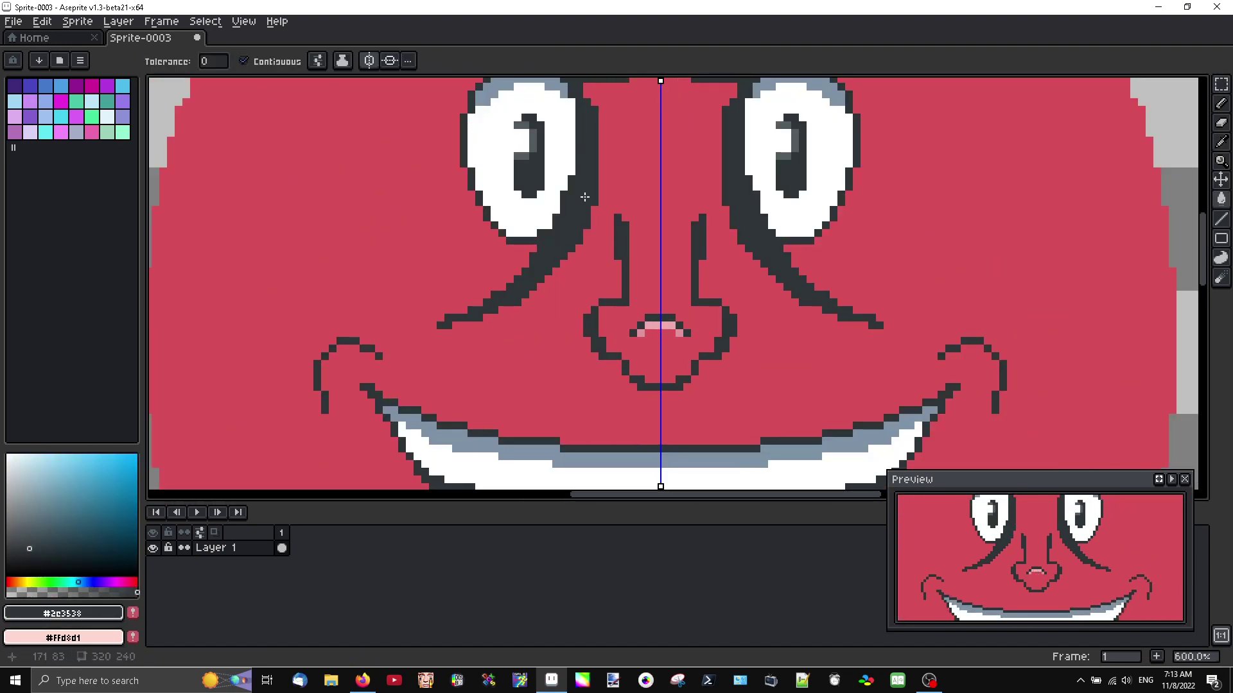
{"action": "left_click", "coordinate": [501, 86], "text": "alt"}
{"action": "scroll", "coordinate": [757, 363], "scroll_direction": "up", "scroll_amount": 4}
{"action": "left_click", "coordinate": [561, 253]}
{"action": "left_click", "coordinate": [459, 253]}
{"action": "left_click", "coordinate": [521, 235]}
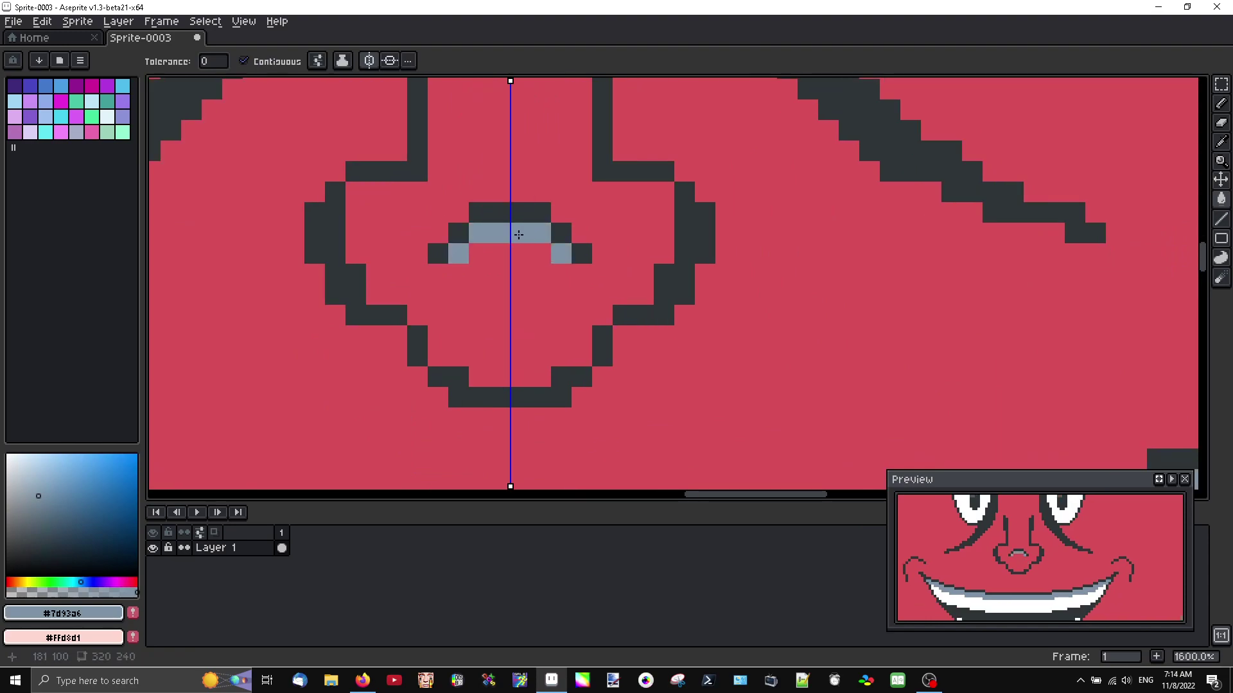
Select the brow highlights' softening pixels by colour range, using #dc969a sampled from the brow as the mask colour
{"action": "scroll", "coordinate": [520, 235], "scroll_direction": "down", "scroll_amount": 6}
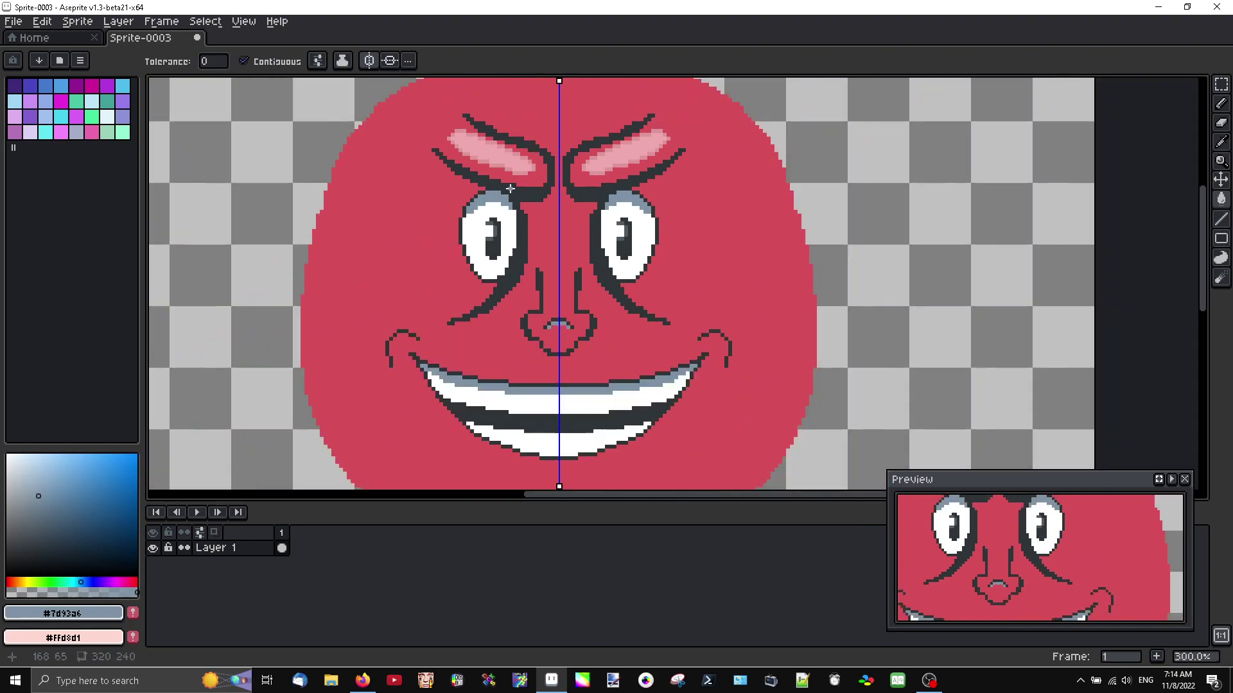
{"action": "scroll", "coordinate": [510, 188], "scroll_direction": "up", "scroll_amount": 1}
{"action": "left_click", "coordinate": [205, 21]}
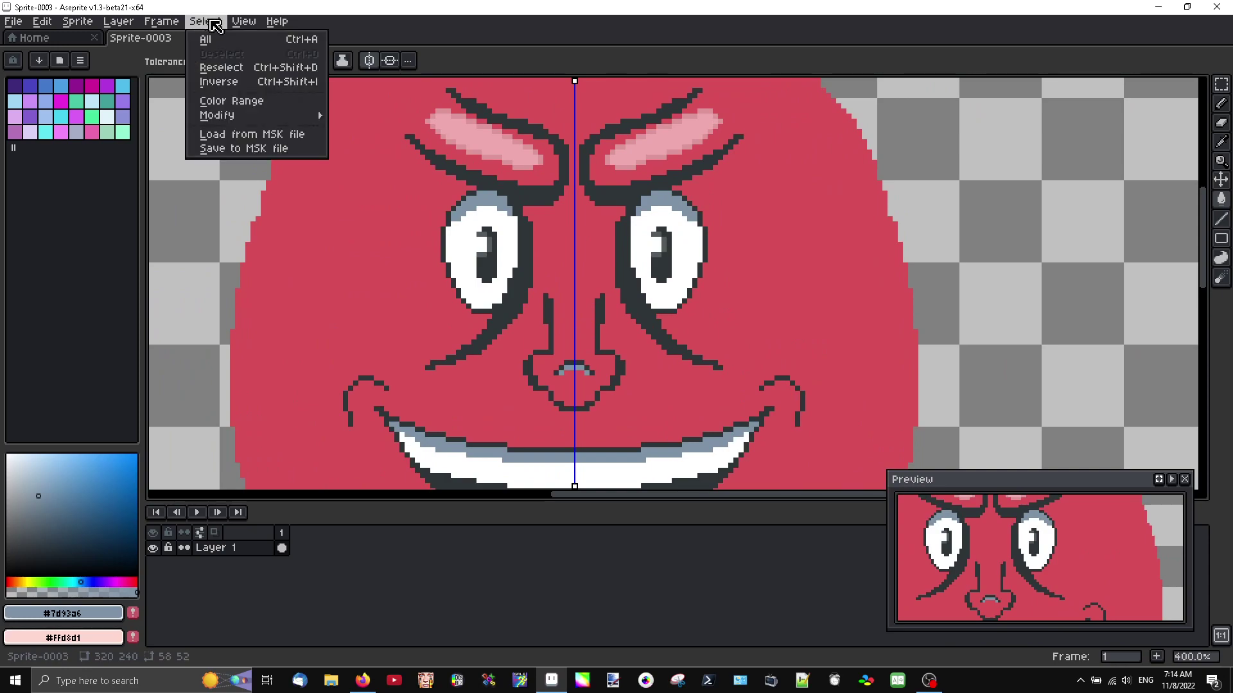
{"action": "left_click", "coordinate": [244, 102]}
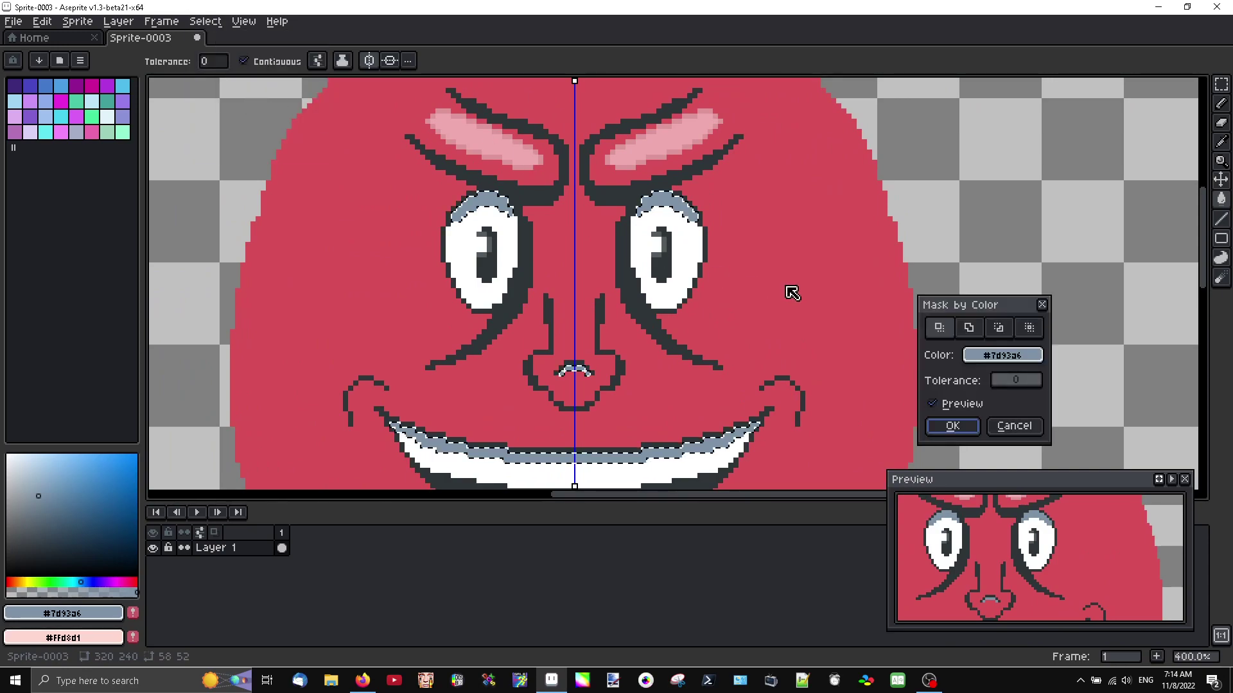
{"action": "left_click", "coordinate": [538, 143]}
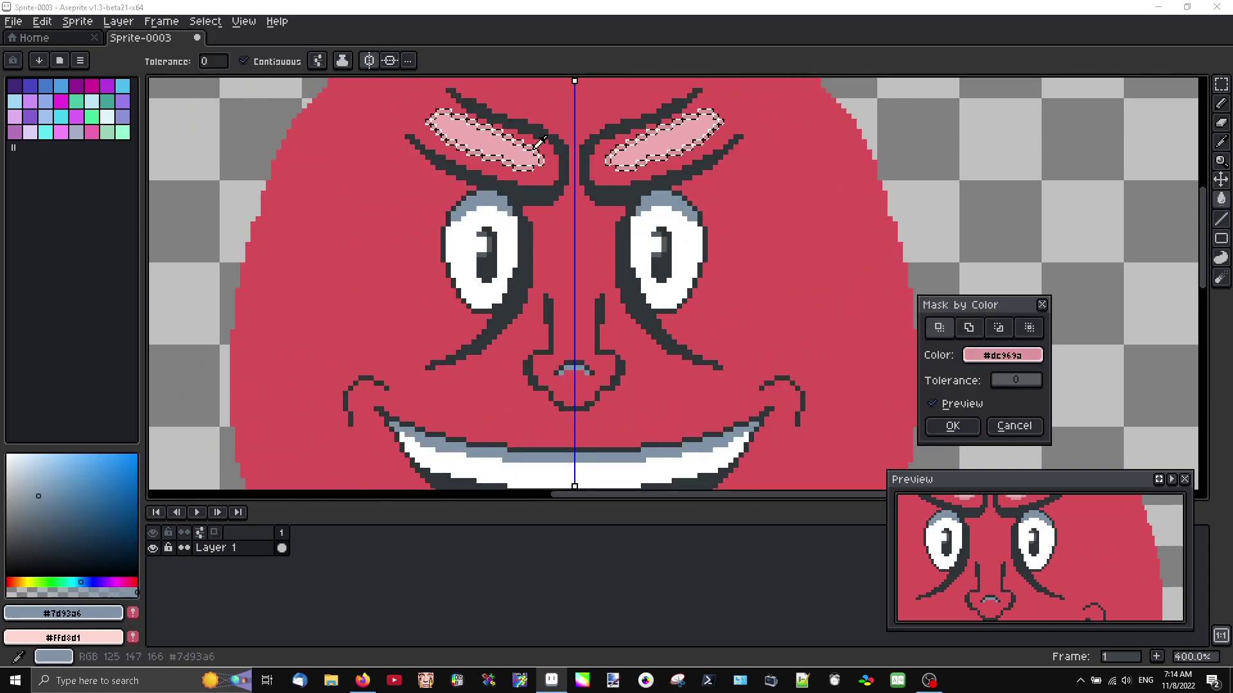
{"action": "left_click", "coordinate": [970, 428]}
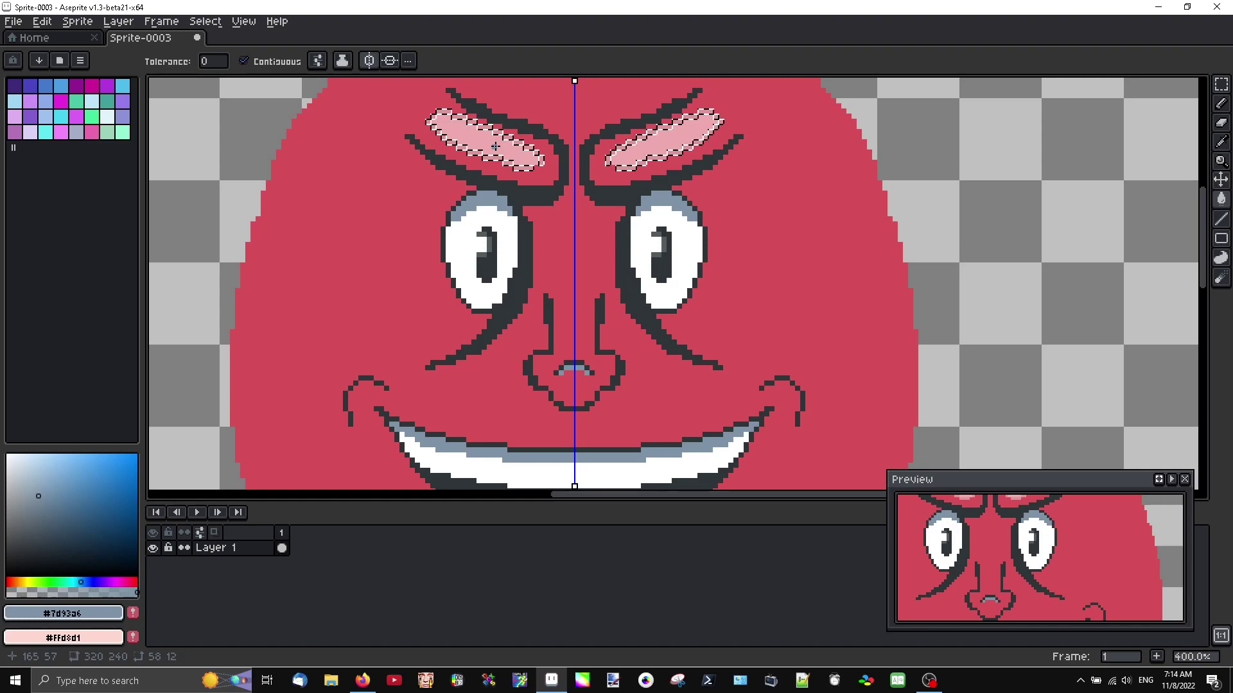
Try to shift the selected brow highlight pixels with the Move tool
{"action": "left_click", "coordinate": [1222, 179]}
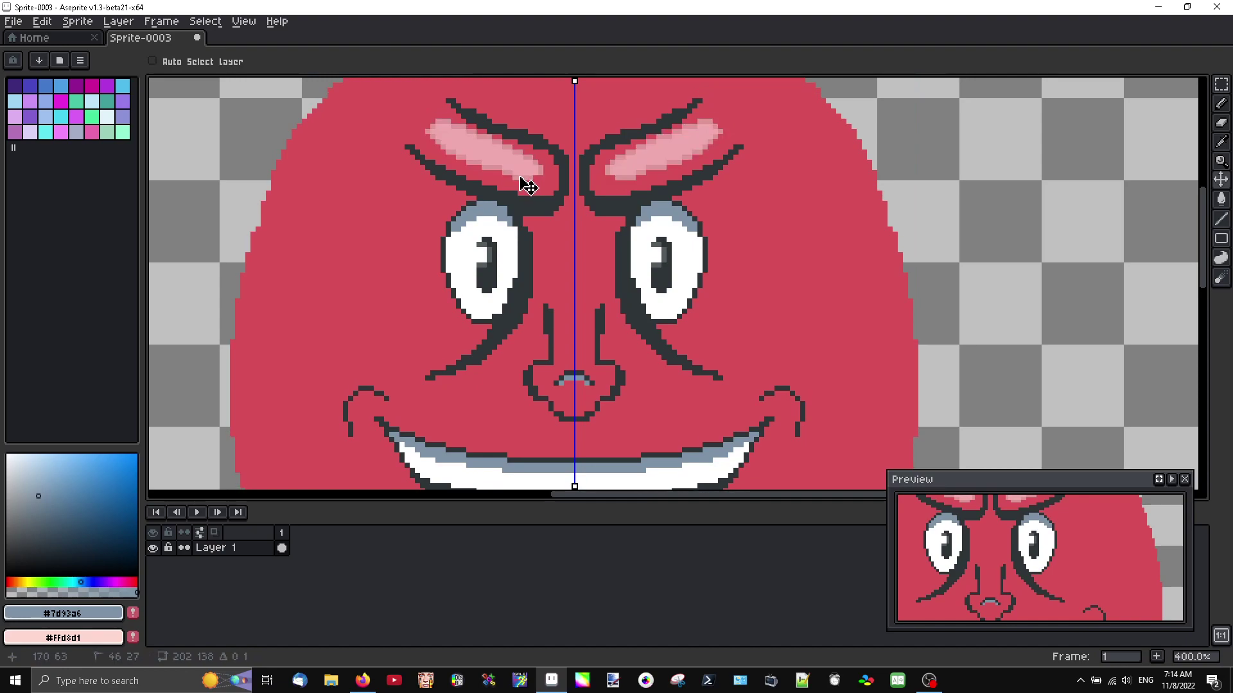
{"action": "scroll", "coordinate": [565, 165], "scroll_direction": "down", "scroll_amount": 3}
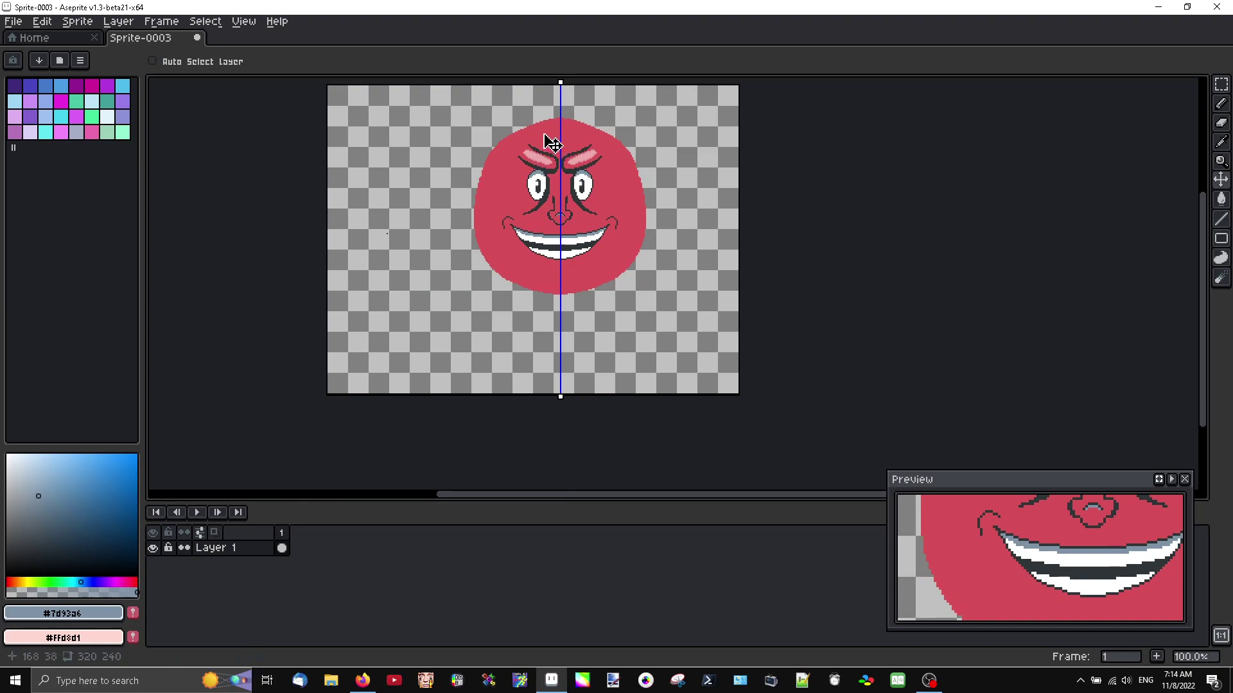
{"action": "scroll", "coordinate": [549, 148], "scroll_direction": "up", "scroll_amount": 4}
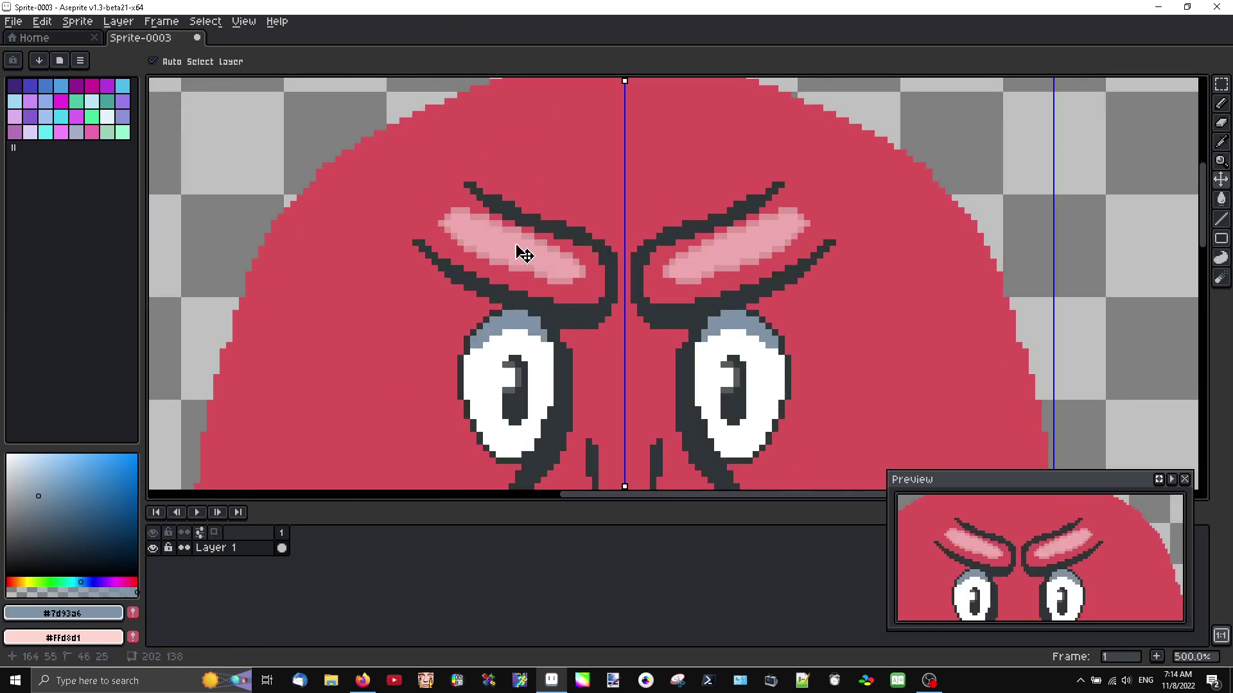
Return to the pencil and turn off the face's vertical mirror axis, toggling the horizontal axis on and off
{"action": "key", "text": "b"}
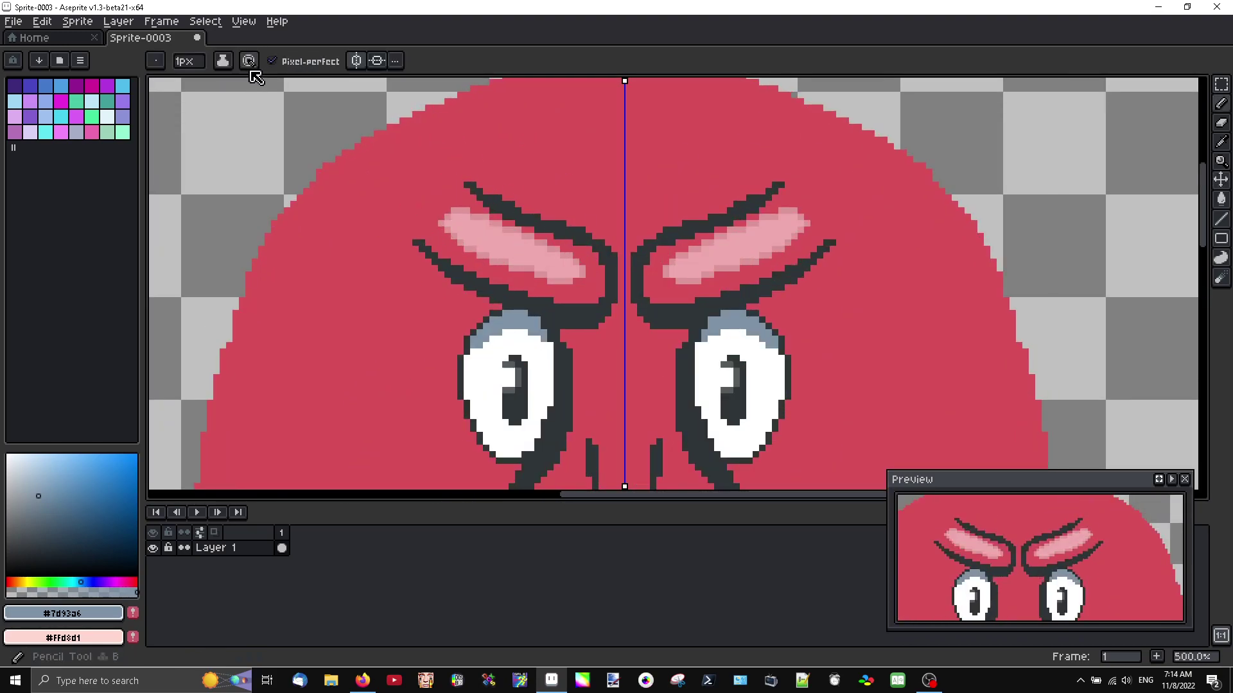
{"action": "left_click", "coordinate": [357, 61]}
{"action": "left_click", "coordinate": [377, 61]}
{"action": "key", "text": "1"}
{"action": "left_click", "coordinate": [378, 61]}
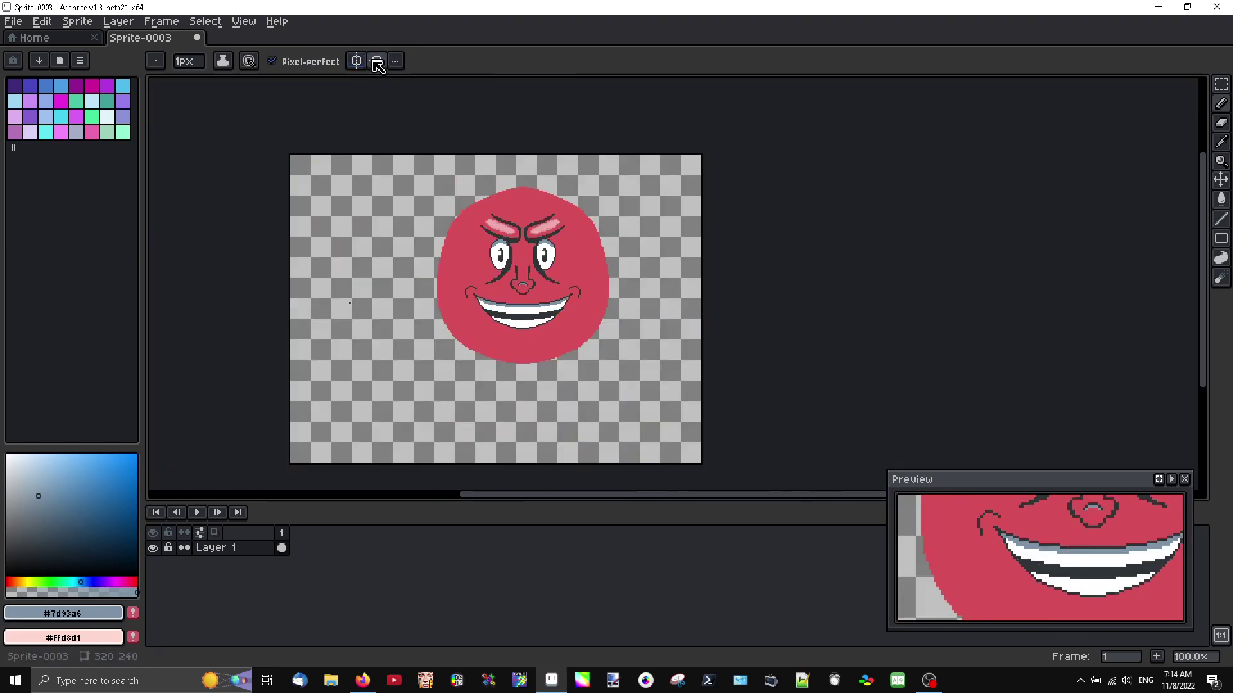
Remove the left brow's highlight by filling it with the face red #d95058 and painting over its remaining outline pixels
{"action": "scroll", "coordinate": [512, 224], "scroll_direction": "up", "scroll_amount": 3}
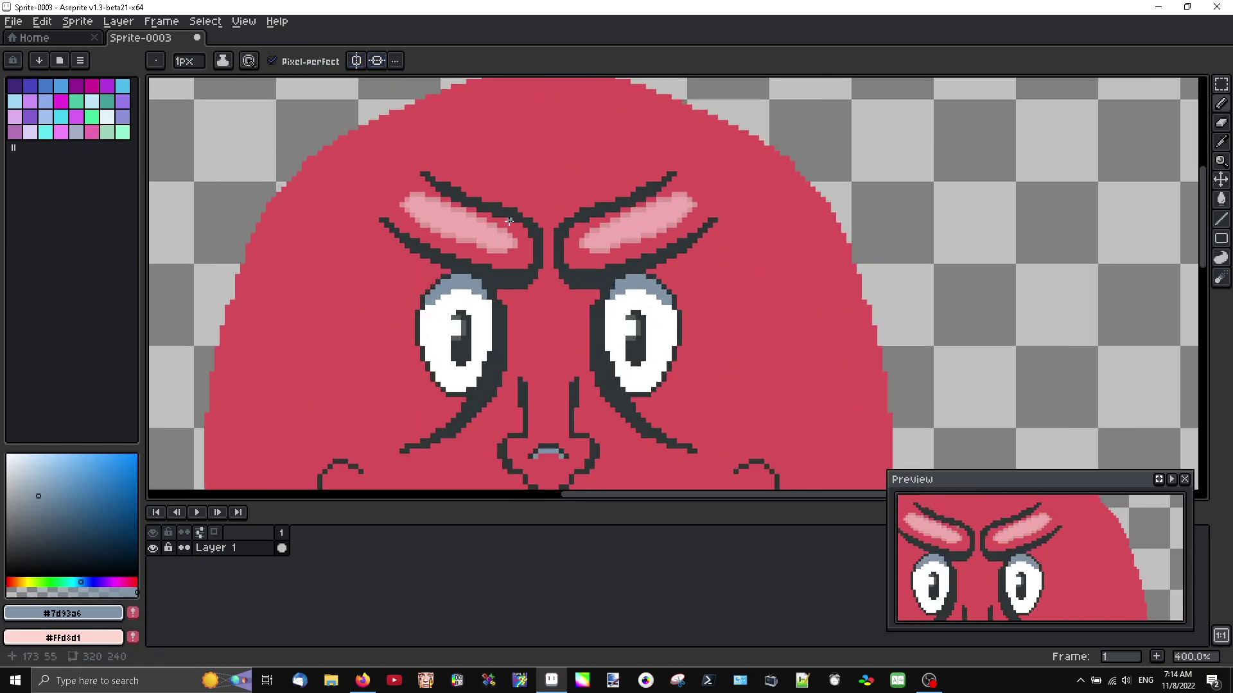
{"action": "key", "text": "g"}
{"action": "scroll", "coordinate": [468, 229], "scroll_direction": "up", "scroll_amount": 2}
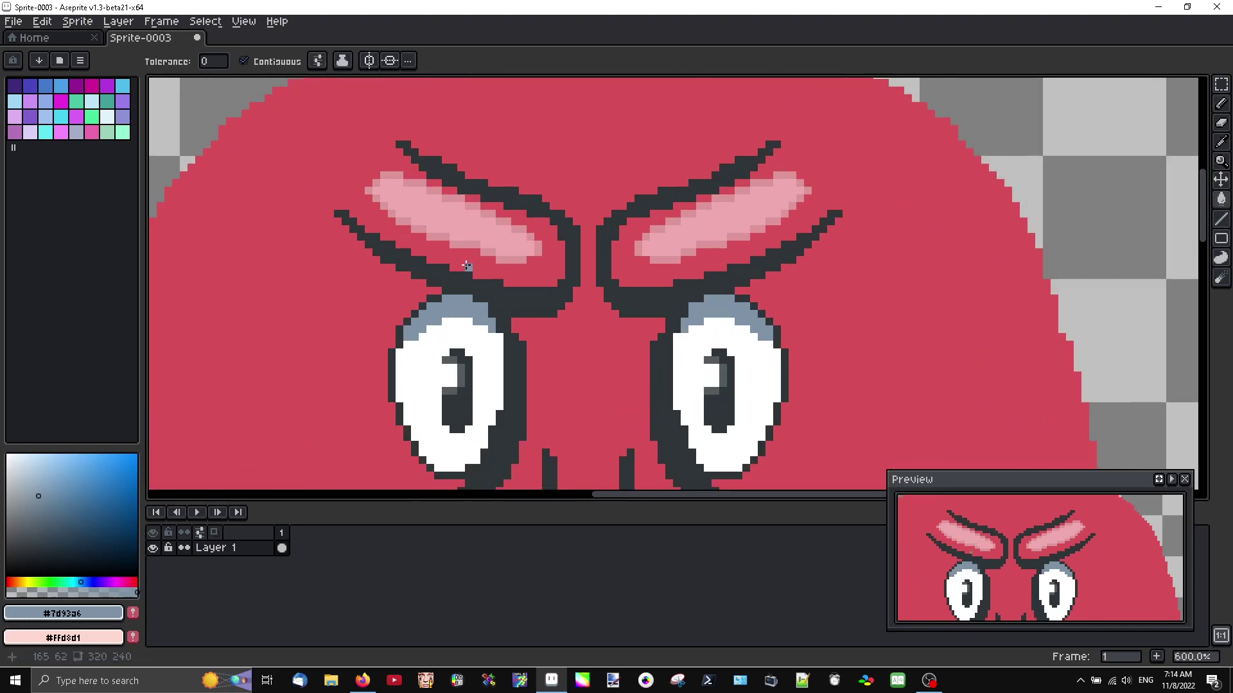
{"action": "left_click", "coordinate": [467, 268], "text": "alt"}
{"action": "left_click", "coordinate": [428, 233]}
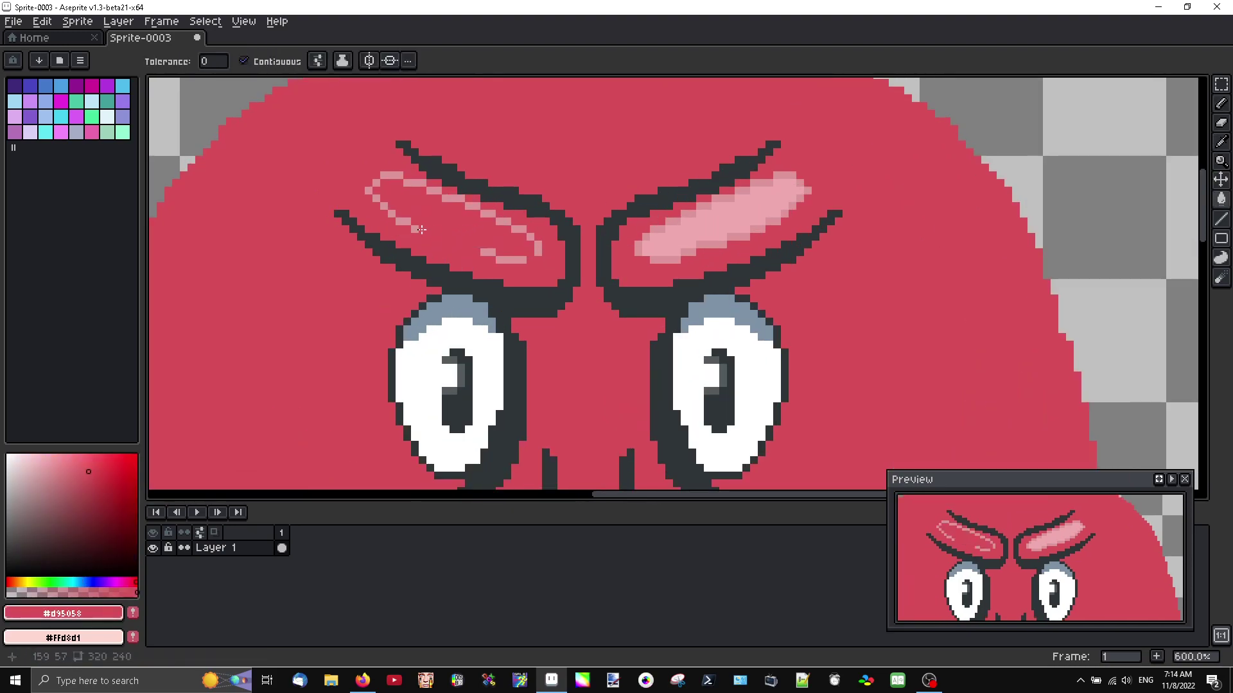
{"action": "key", "text": "b"}
{"action": "left_click_drag", "start_coordinate": [415, 227], "coordinate": [366, 180]}
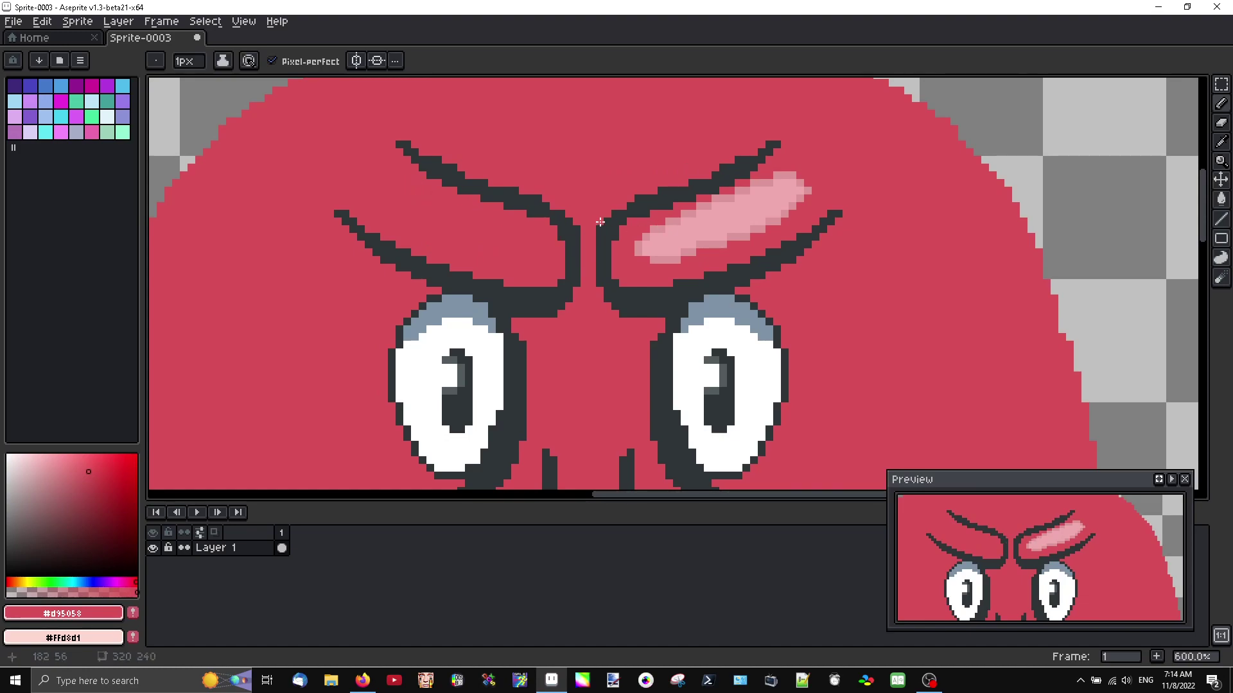
Sample the right brow's highlight colours #efaaae and #dc969a and paint a small reference swatch of each outside the face
{"action": "key", "text": "g"}
{"action": "left_click", "coordinate": [744, 236], "text": "alt"}
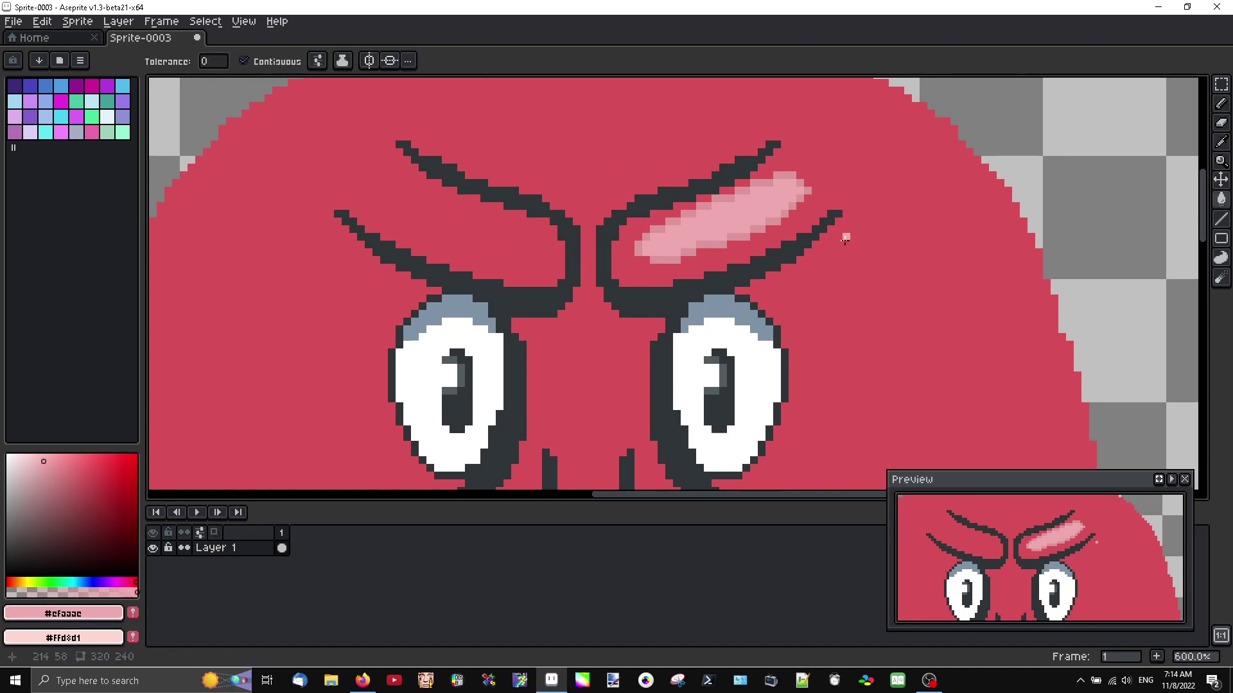
{"action": "key", "text": "b"}
{"action": "mouse_move", "coordinate": [1094, 167]}
{"action": "left_mouse_down"}
{"action": "mouse_move", "coordinate": [1117, 205]}
{"action": "mouse_move", "coordinate": [1085, 183]}
{"action": "mouse_move", "coordinate": [1093, 191]}
{"action": "left_mouse_up"}
{"action": "left_click", "coordinate": [778, 208], "text": "alt"}
{"action": "left_click_drag", "start_coordinate": [1057, 122], "coordinate": [1039, 159]}
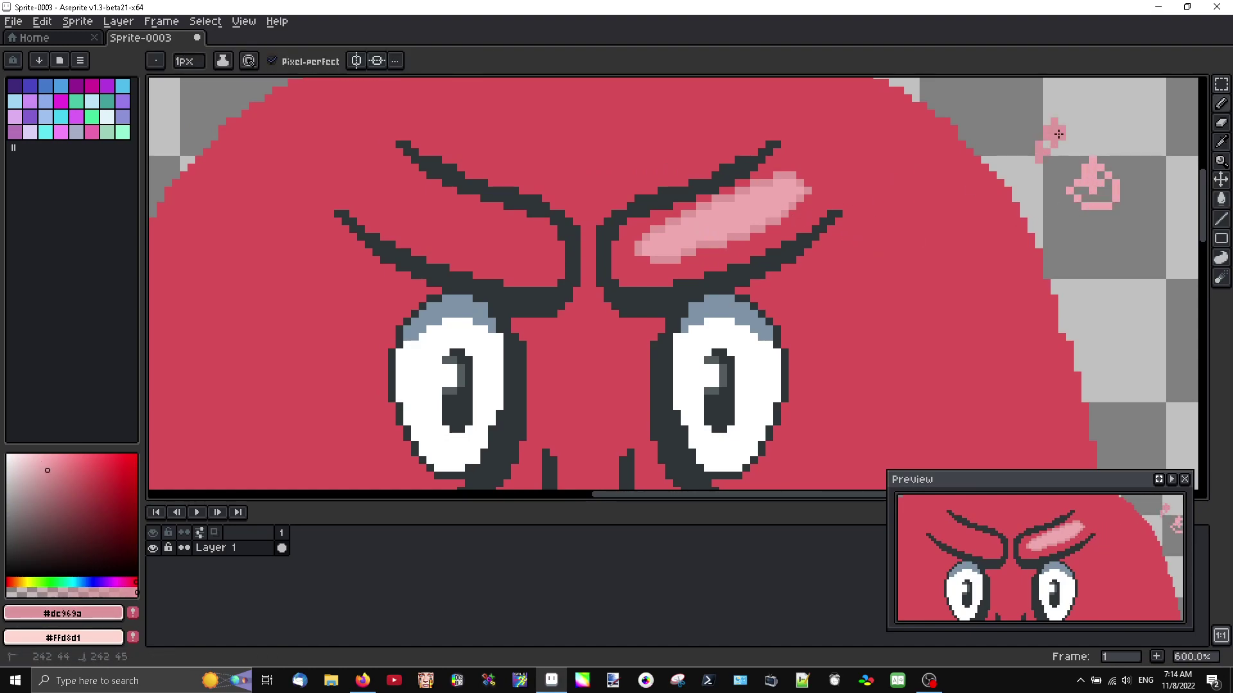
Sample the face red #d95058 and fill the right brow's highlight with it using the Paint Bucket
{"action": "key", "text": "g"}
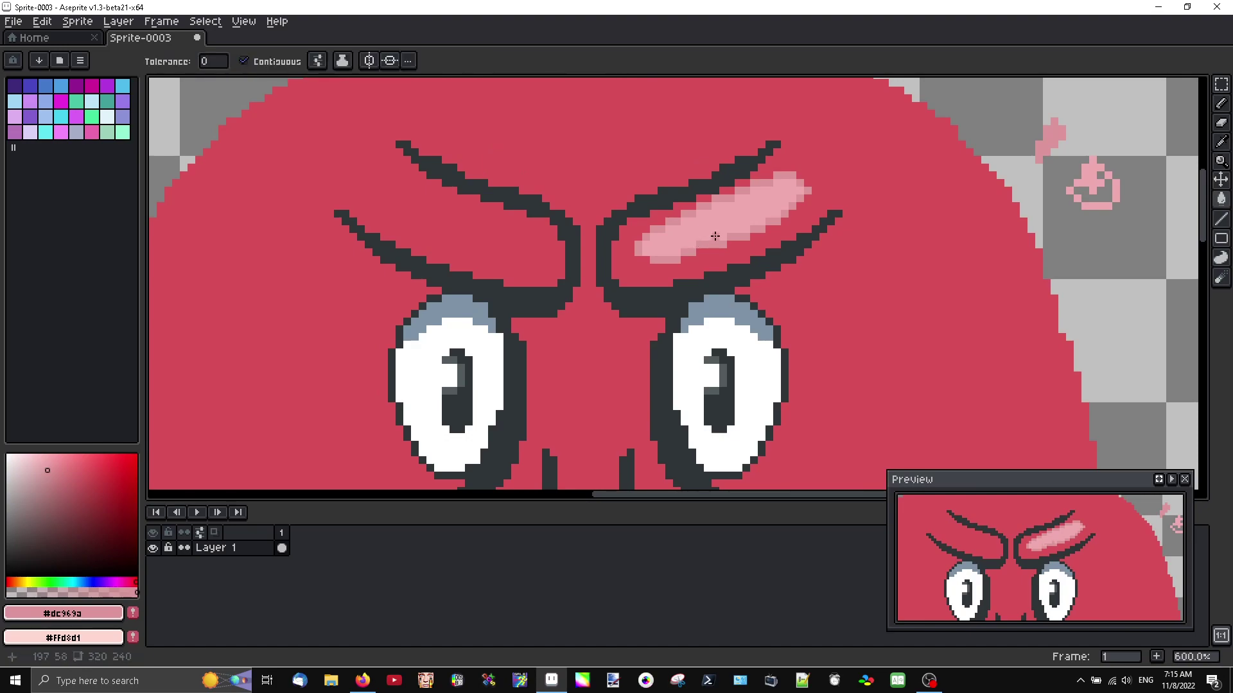
{"action": "left_click", "coordinate": [720, 222]}
{"action": "left_click", "coordinate": [800, 230], "text": "alt"}
{"action": "left_click", "coordinate": [736, 213]}
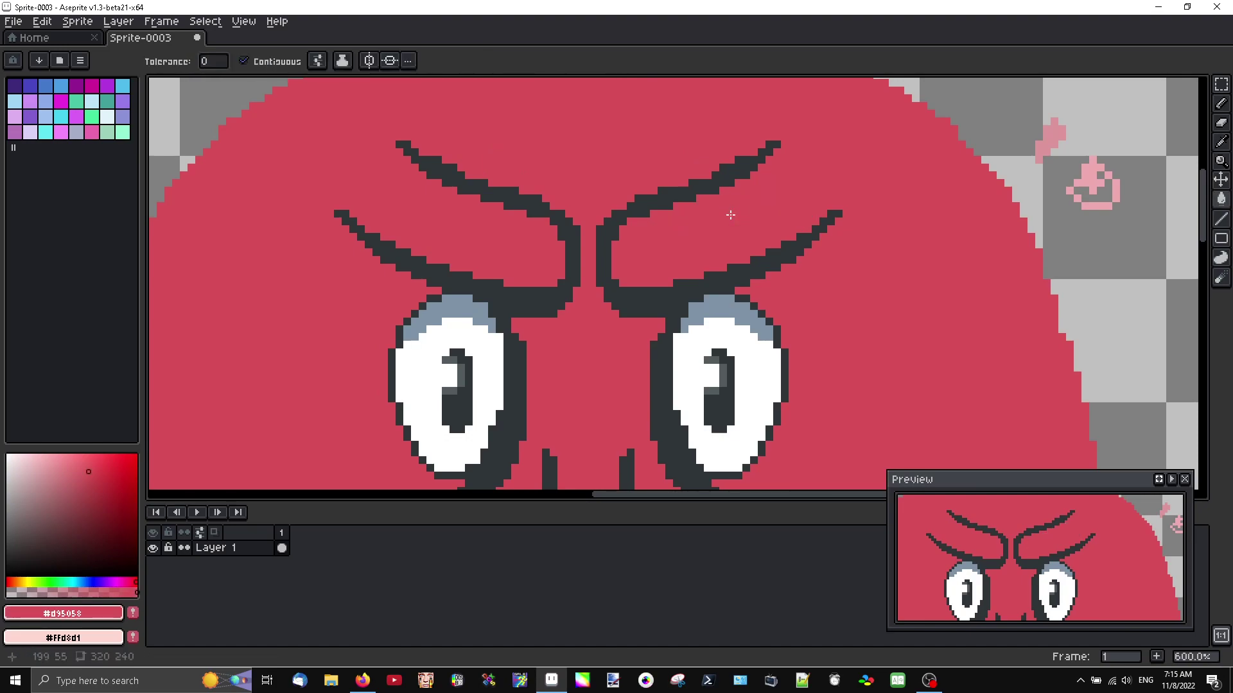
Turn on vertical mirror symmetry and pencil a closed highlight outline inside the brows with #dc969a sampled from the swatch
{"action": "scroll", "coordinate": [725, 243], "scroll_direction": "down", "scroll_amount": 3}
{"action": "left_click", "coordinate": [369, 60]}
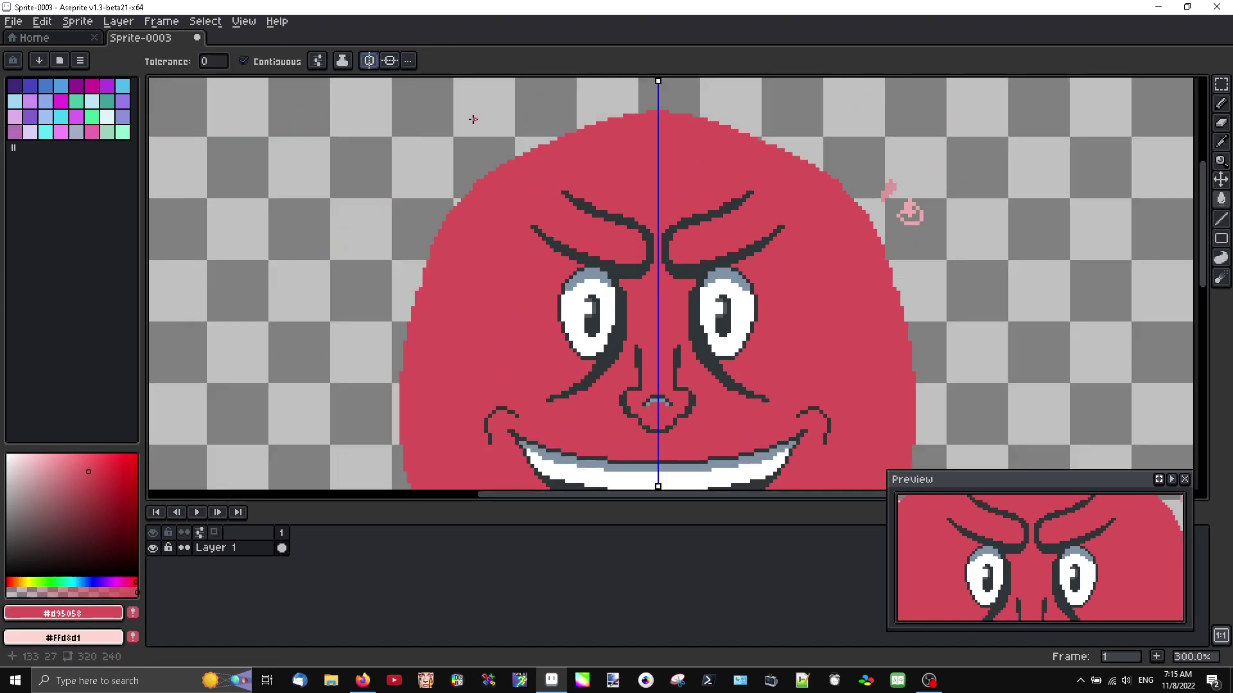
{"action": "key", "text": "b"}
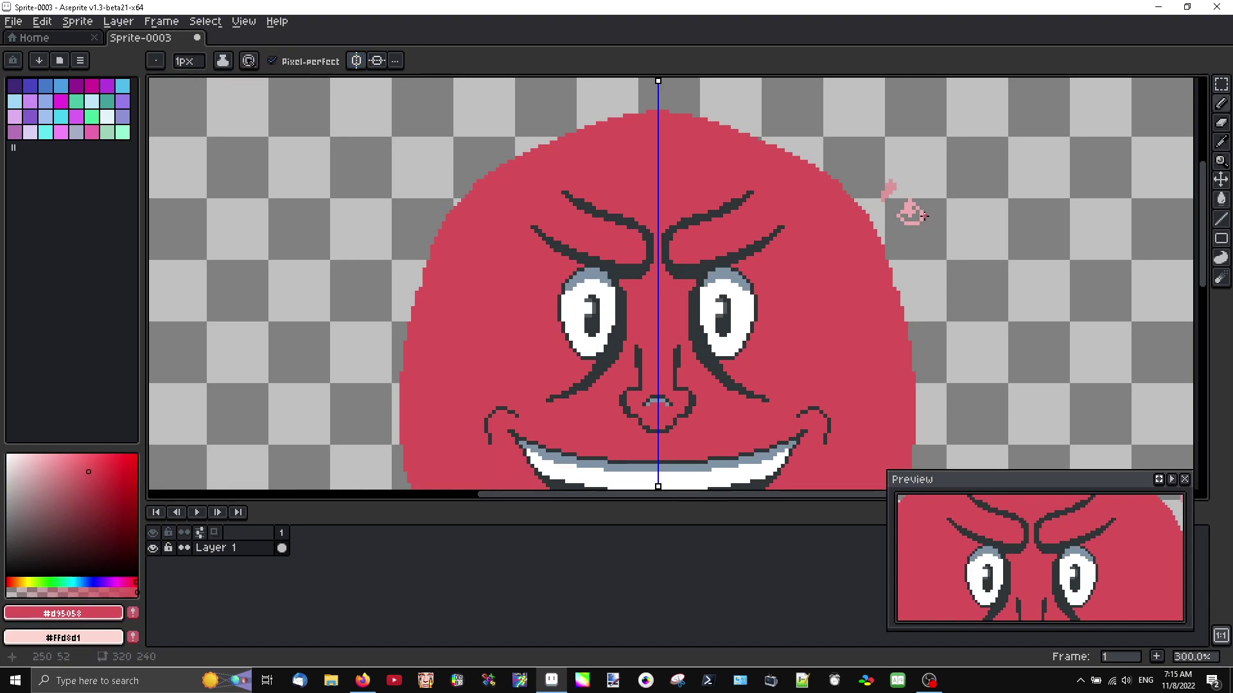
{"action": "scroll", "coordinate": [925, 216], "scroll_direction": "up", "scroll_amount": 3}
{"action": "left_click", "coordinate": [851, 165], "text": "alt"}
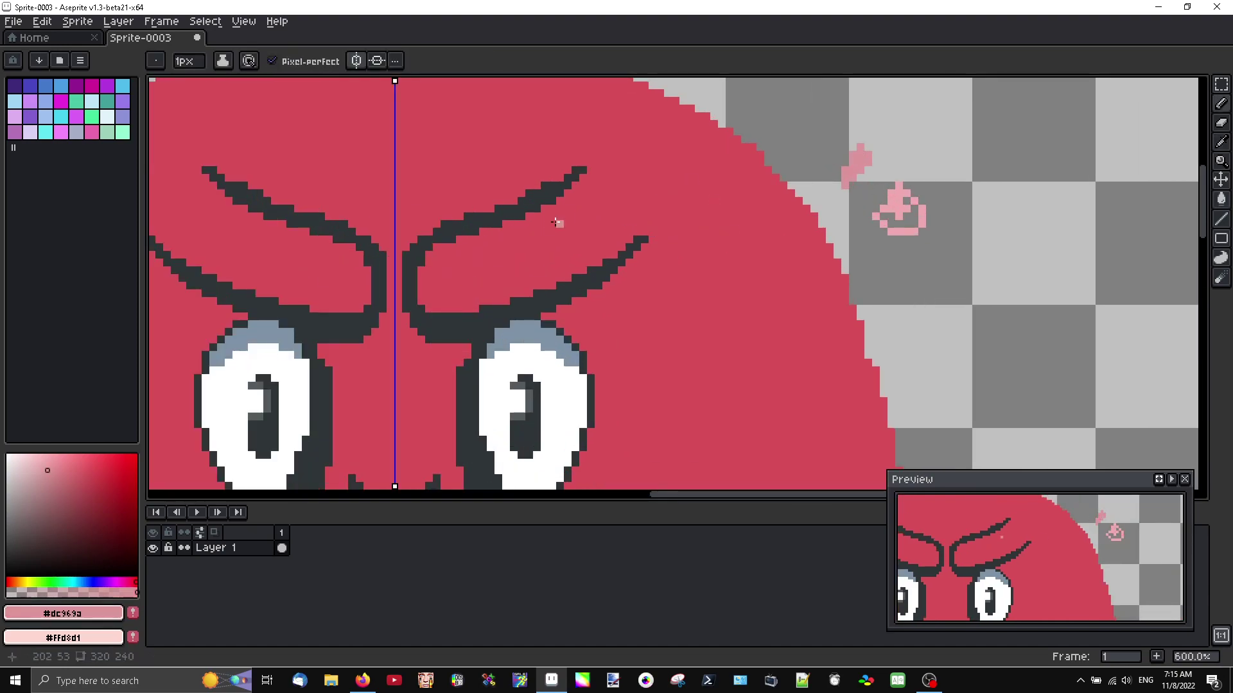
{"action": "left_click_drag", "start_coordinate": [406, 269], "coordinate": [688, 324]}
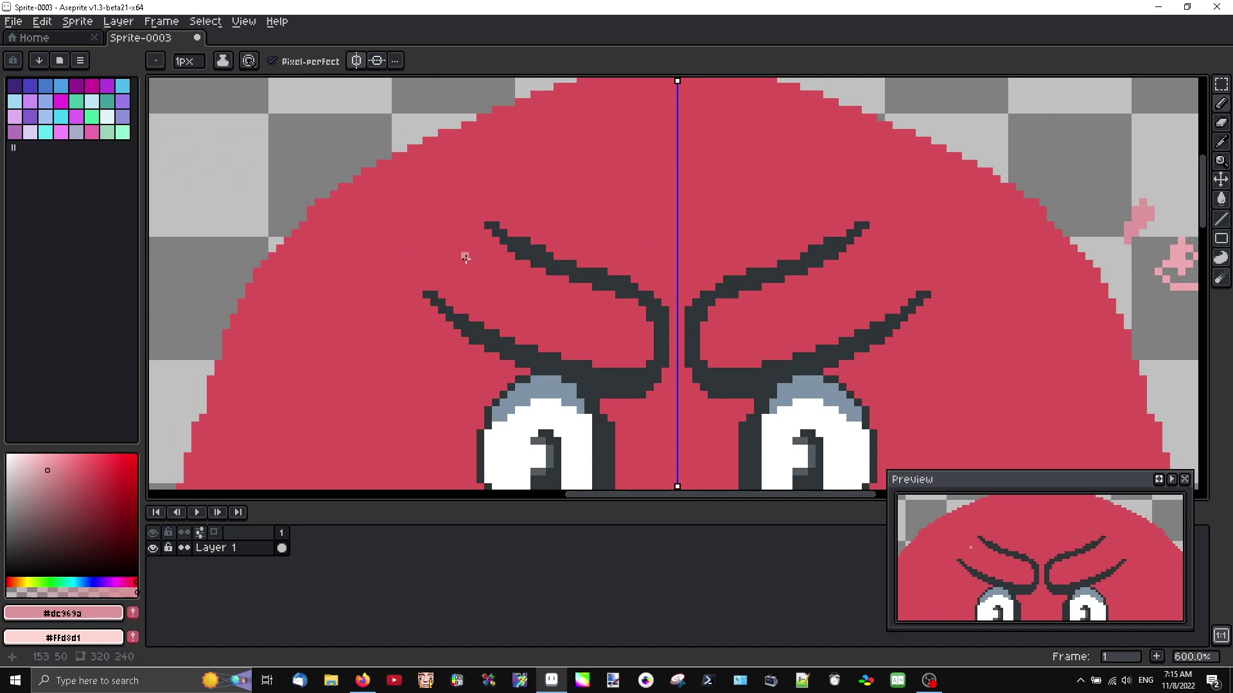
{"action": "mouse_move", "coordinate": [474, 256]}
{"action": "left_mouse_down"}
{"action": "mouse_move", "coordinate": [613, 318]}
{"action": "mouse_move", "coordinate": [594, 341]}
{"action": "mouse_move", "coordinate": [491, 308]}
{"action": "mouse_move", "coordinate": [447, 275]}
{"action": "left_mouse_up"}
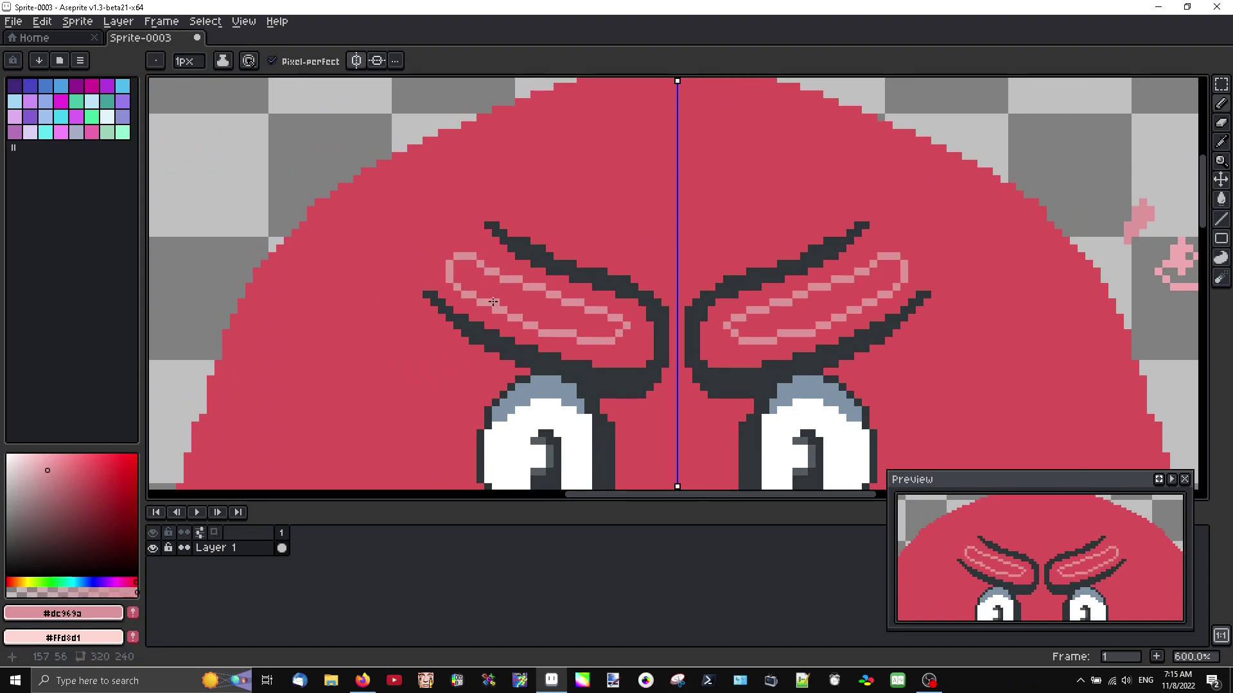
Sample #efaaae from the reference swatch and fill the mirrored brow highlight outlines with the Paint Bucket
{"action": "scroll", "coordinate": [888, 278], "scroll_direction": "right", "scroll_amount": 3}
{"action": "left_click", "coordinate": [926, 214], "text": "alt"}
{"action": "left_click", "coordinate": [952, 257], "text": "alt"}
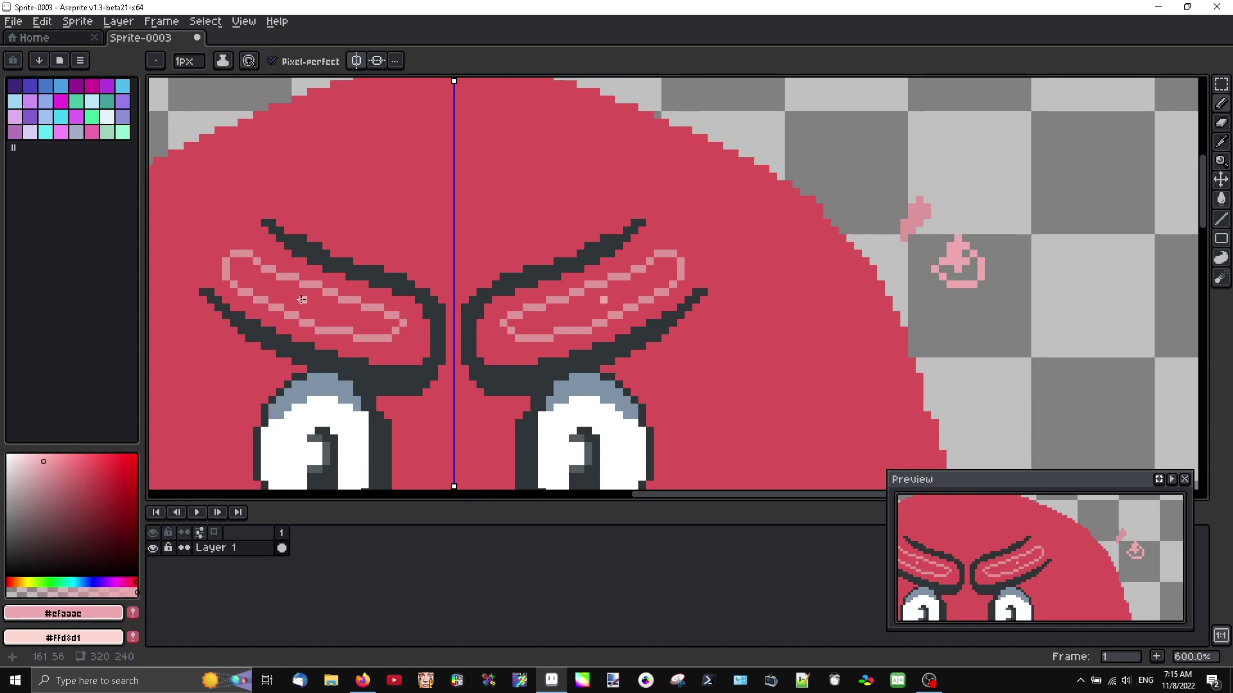
{"action": "key", "text": "g"}
{"action": "left_click", "coordinate": [306, 303]}
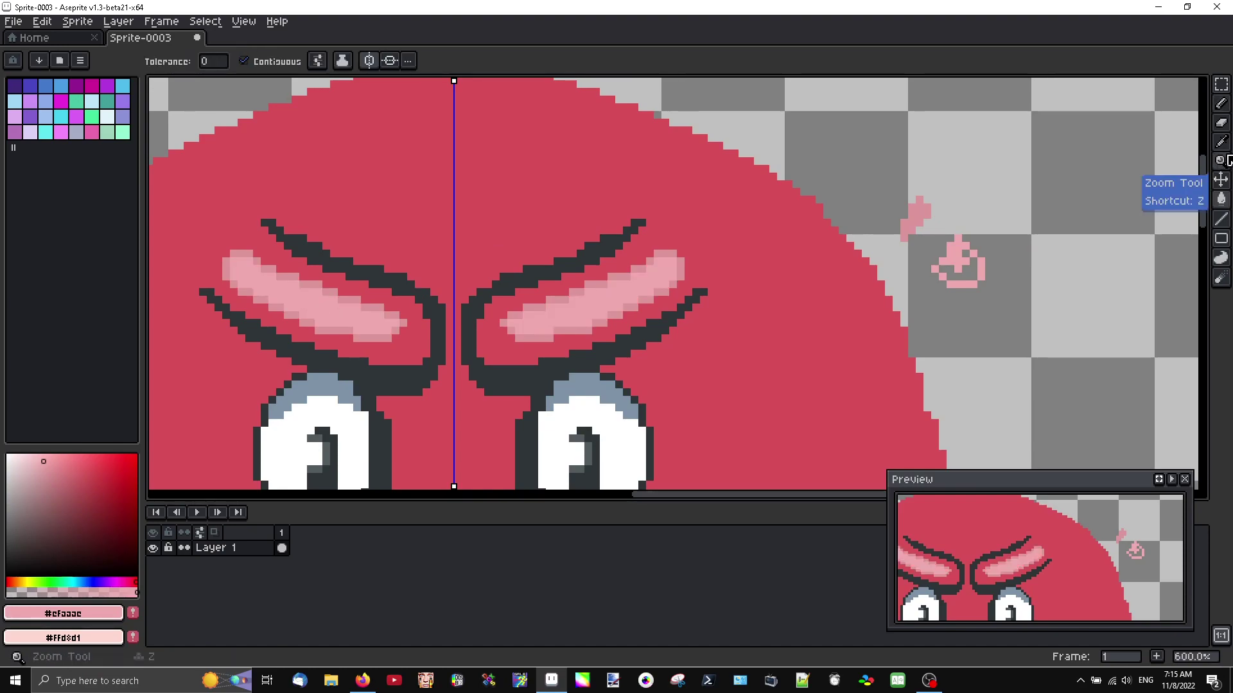
{"action": "left_click", "coordinate": [1223, 126]}
{"action": "scroll", "coordinate": [462, 319], "scroll_direction": "down", "scroll_amount": 5}
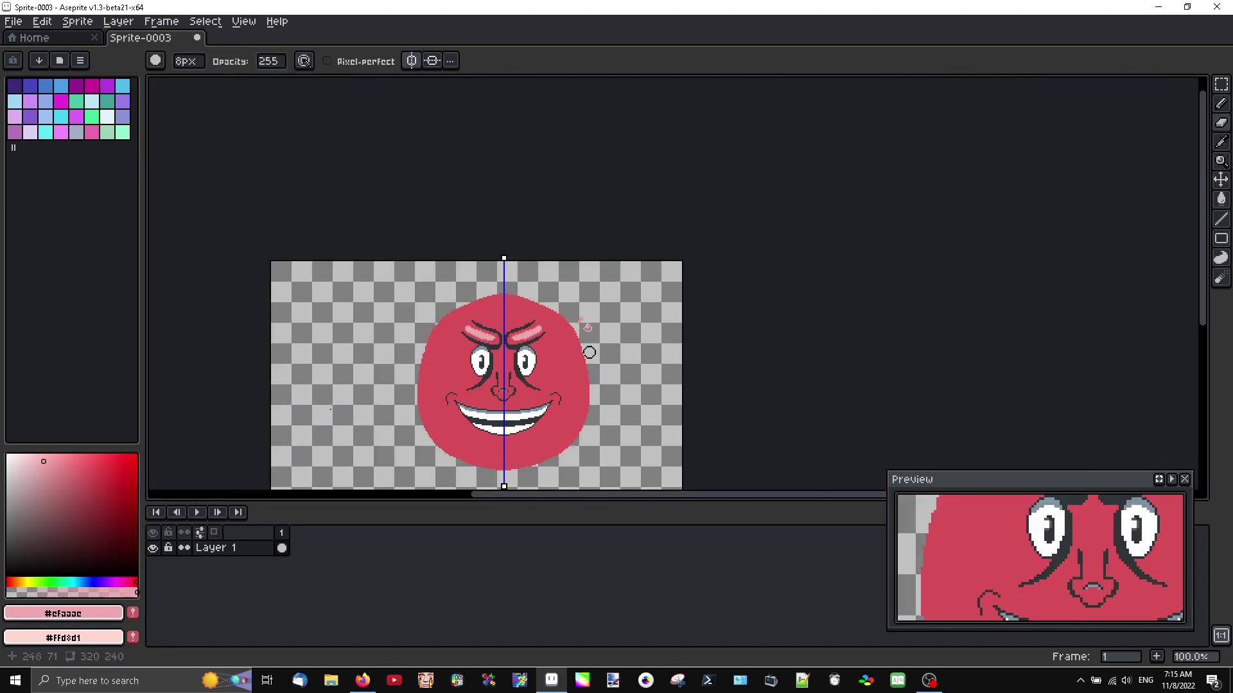
{"action": "scroll", "coordinate": [507, 342], "scroll_direction": "up", "scroll_amount": 3}
{"action": "key", "text": "b"}
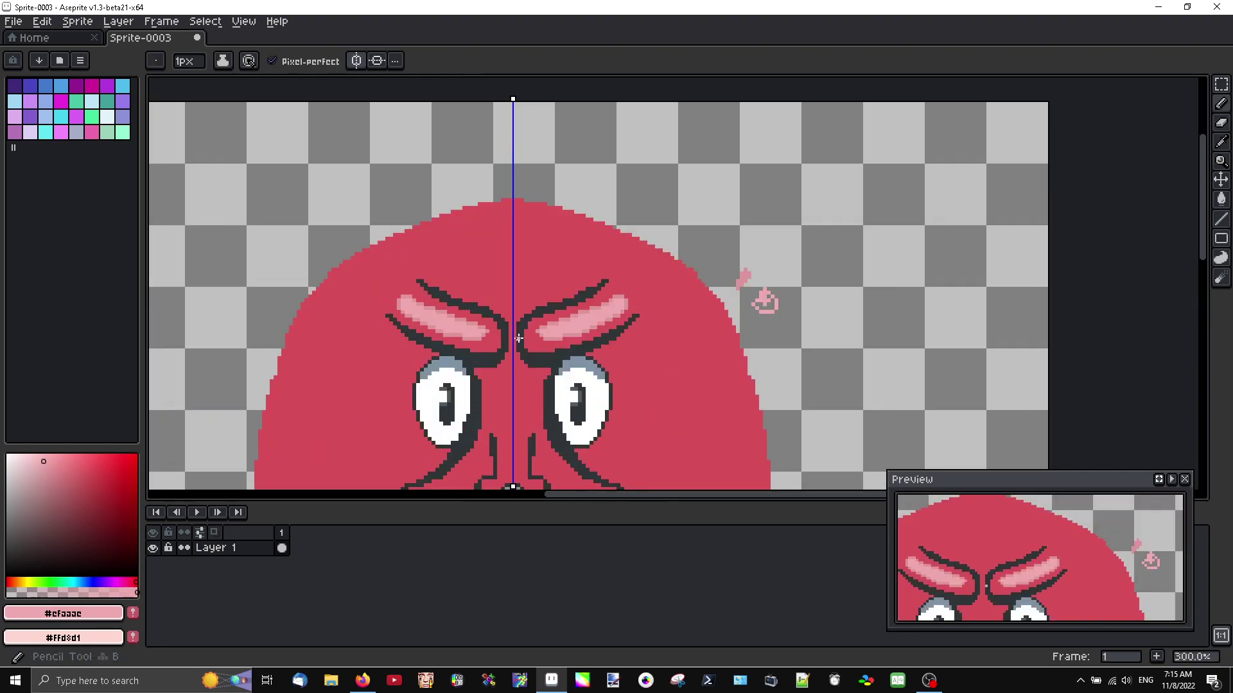
{"action": "scroll", "coordinate": [544, 314], "scroll_direction": "up", "scroll_amount": 1}
{"action": "scroll", "coordinate": [521, 317], "scroll_direction": "down", "scroll_amount": 1}
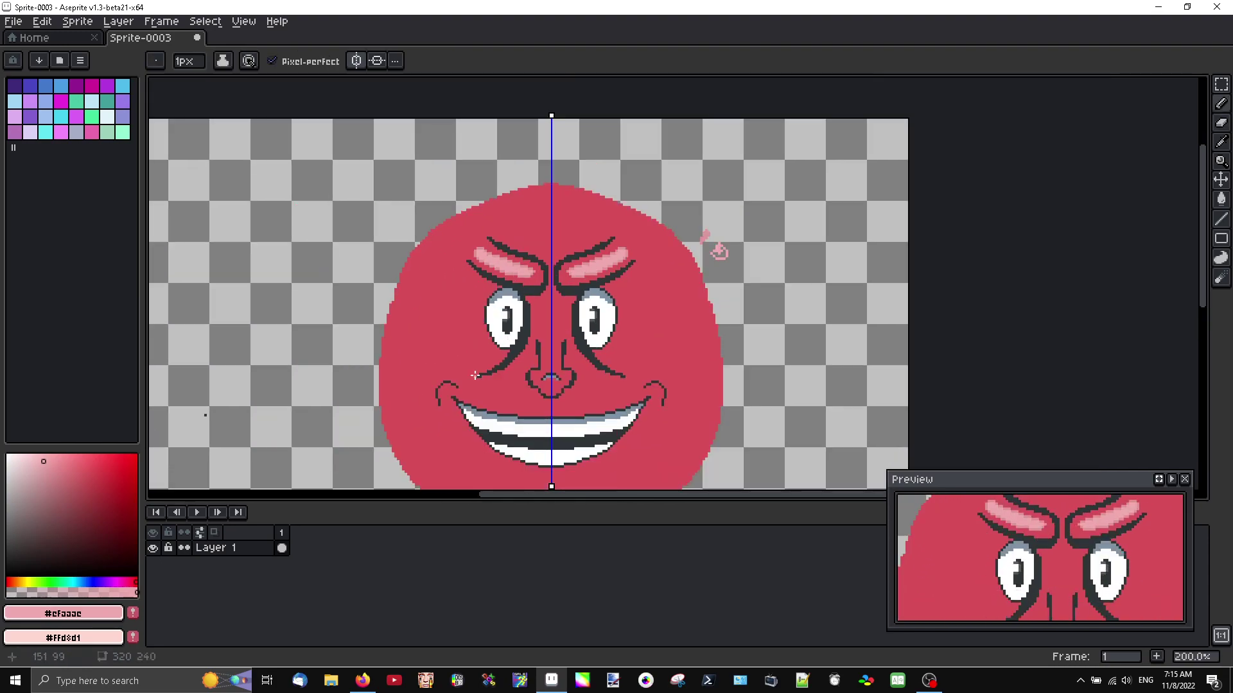
Recolour the upper part of the nose tip's grey-blue arc with mirrored #efaaae pencil pixels
{"action": "scroll", "coordinate": [475, 375], "scroll_direction": "up", "scroll_amount": 3}
{"action": "scroll", "coordinate": [658, 383], "scroll_direction": "up", "scroll_amount": 2}
{"action": "scroll", "coordinate": [502, 238], "scroll_direction": "down", "scroll_amount": 4}
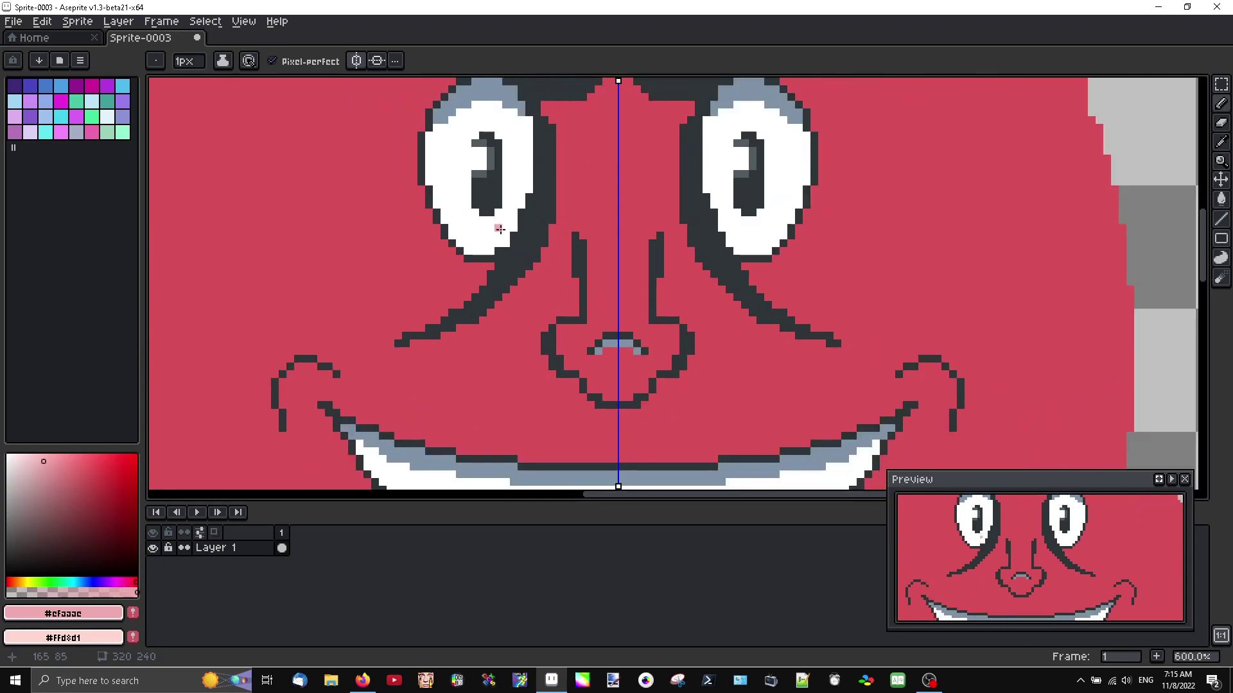
{"action": "scroll", "coordinate": [497, 185], "scroll_direction": "up", "scroll_amount": 2}
{"action": "key", "text": "i"}
{"action": "key", "text": "b"}
{"action": "scroll", "coordinate": [496, 187], "scroll_direction": "down", "scroll_amount": 2}
{"action": "scroll", "coordinate": [551, 368], "scroll_direction": "up", "scroll_amount": 6}
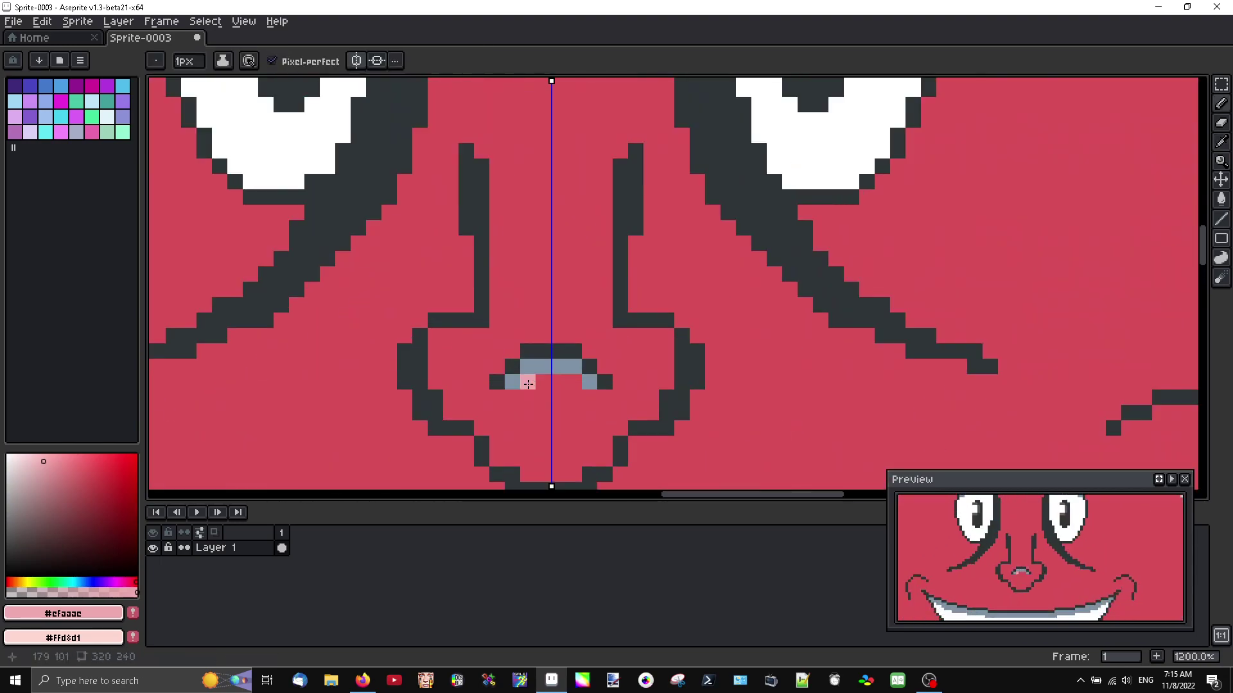
{"action": "left_click", "coordinate": [551, 367]}
{"action": "left_click_drag", "start_coordinate": [551, 368], "coordinate": [532, 367]}
Sample #dc969a from the brow highlight's edge and paint the two end pixels of the nose tip's arc with it
{"action": "scroll", "coordinate": [538, 368], "scroll_direction": "down", "scroll_amount": 6}
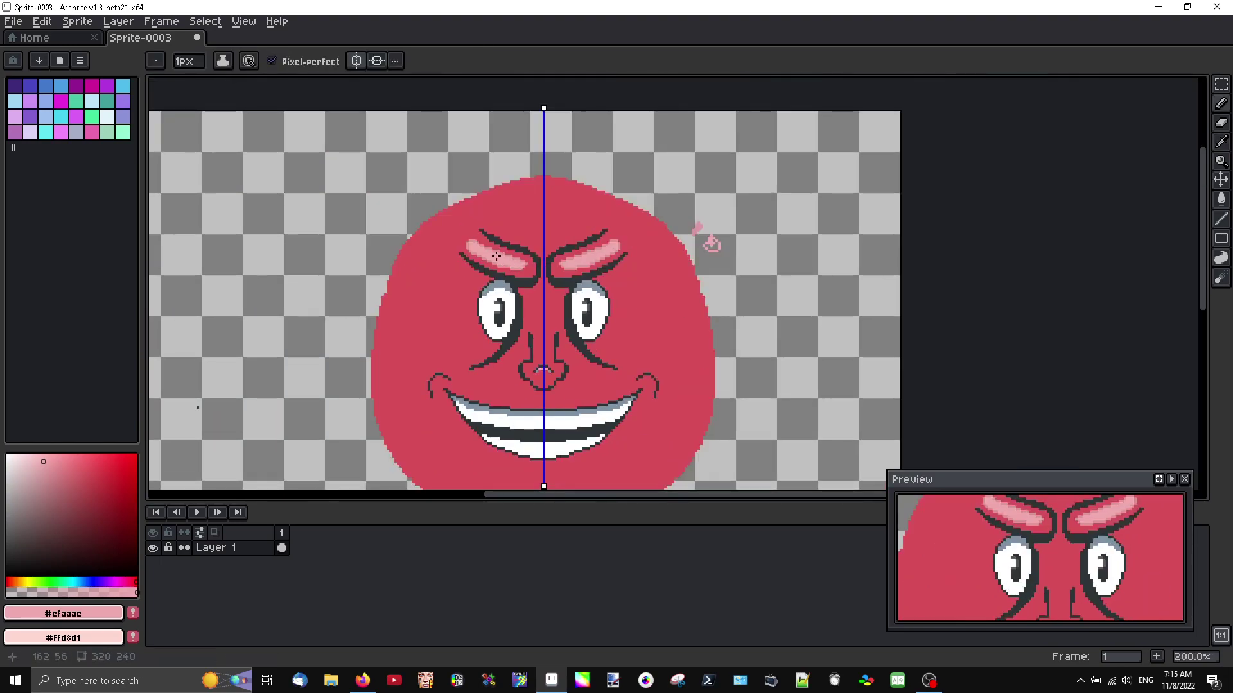
{"action": "scroll", "coordinate": [498, 257], "scroll_direction": "up", "scroll_amount": 5}
{"action": "left_click", "coordinate": [514, 285], "text": "alt"}
{"action": "scroll", "coordinate": [520, 276], "scroll_direction": "down", "scroll_amount": 3}
{"action": "key", "text": "b"}
{"action": "scroll", "coordinate": [582, 435], "scroll_direction": "up", "scroll_amount": 5}
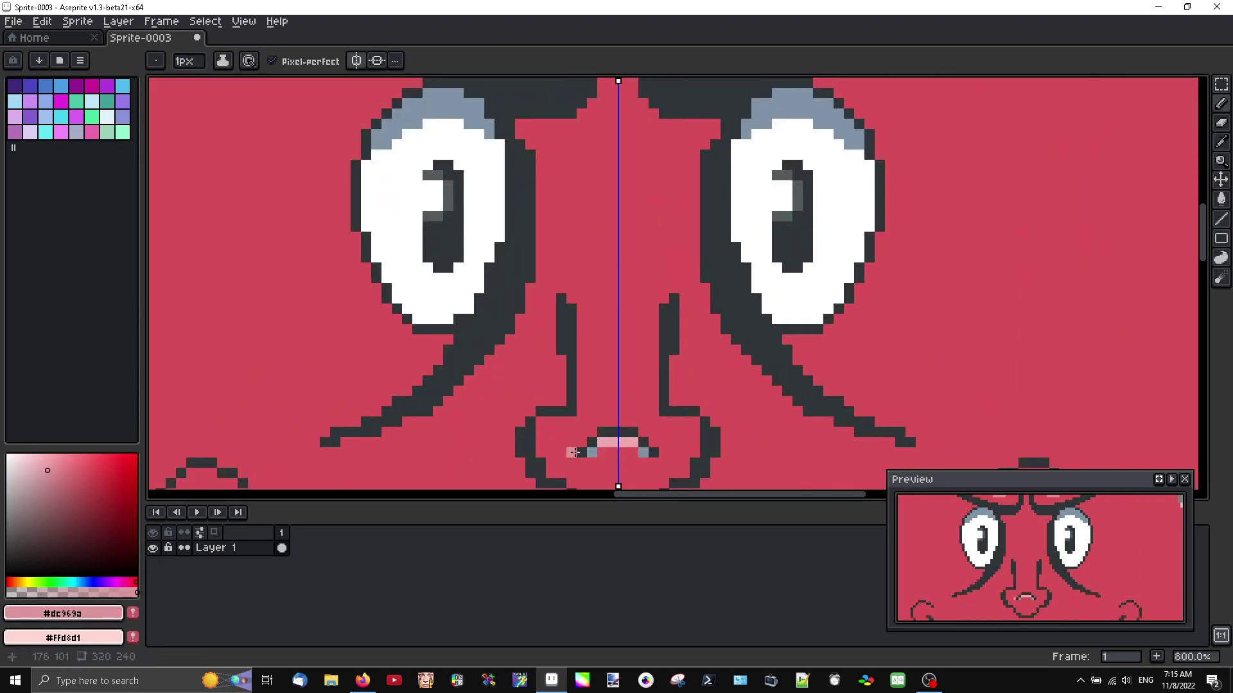
{"action": "left_click", "coordinate": [582, 435]}
Paint a mirrored vertical highlight in #efaaae along the bridge of the nose
{"action": "scroll", "coordinate": [583, 435], "scroll_direction": "down", "scroll_amount": 6}
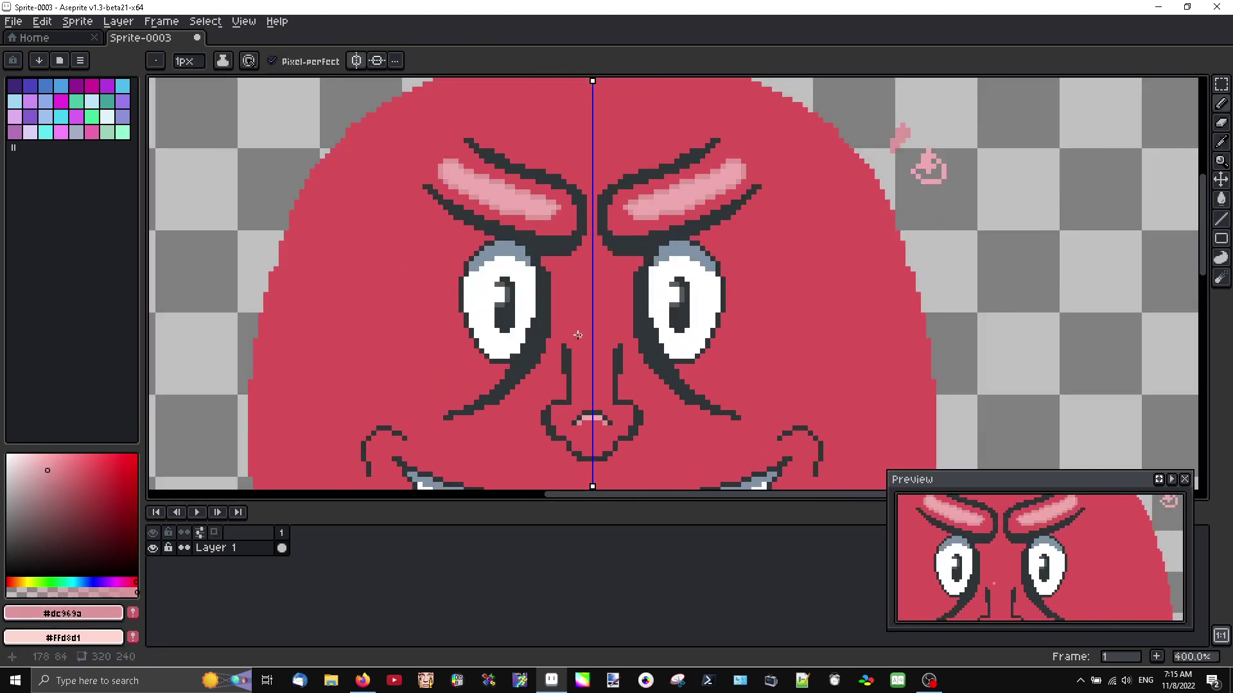
{"action": "scroll", "coordinate": [580, 223], "scroll_direction": "up", "scroll_amount": 1}
{"action": "scroll", "coordinate": [580, 289], "scroll_direction": "up", "scroll_amount": 2}
{"action": "left_click", "coordinate": [589, 316], "text": "alt"}
{"action": "left_click_drag", "start_coordinate": [589, 293], "coordinate": [597, 224]}
{"action": "scroll", "coordinate": [597, 244], "scroll_direction": "down", "scroll_amount": 5}
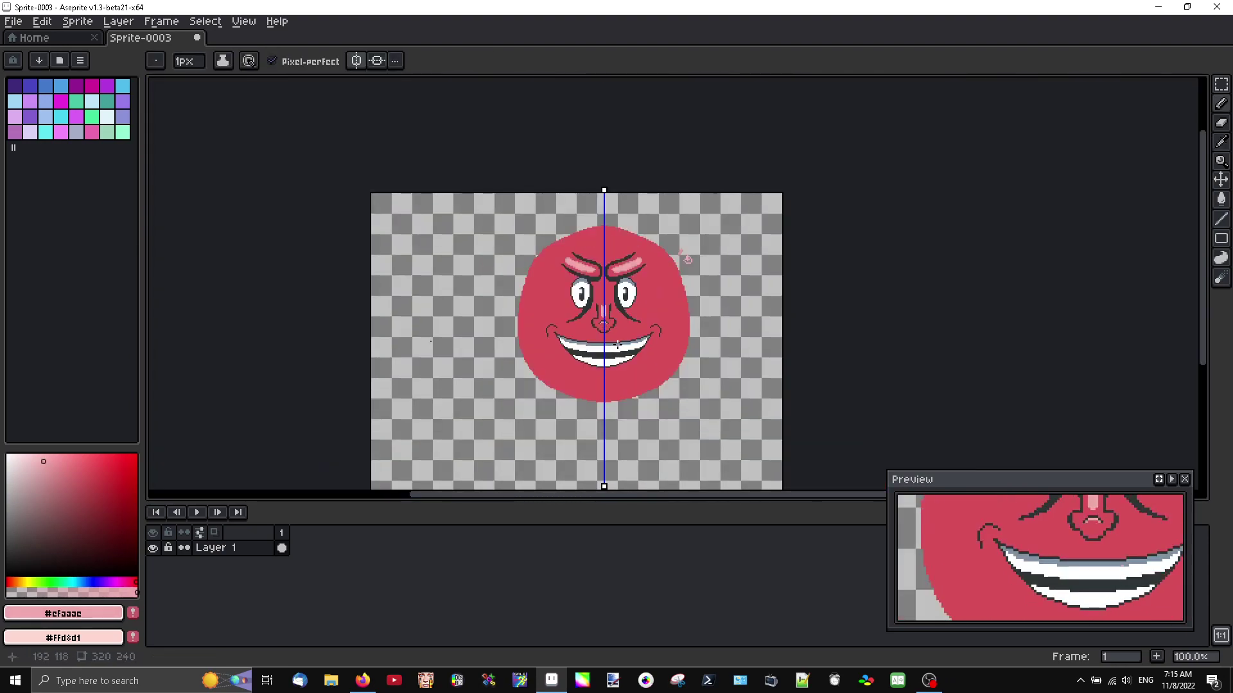
Turn off vertical mirror symmetry and inspect the area between nose and mouth
{"action": "left_click", "coordinate": [356, 60]}
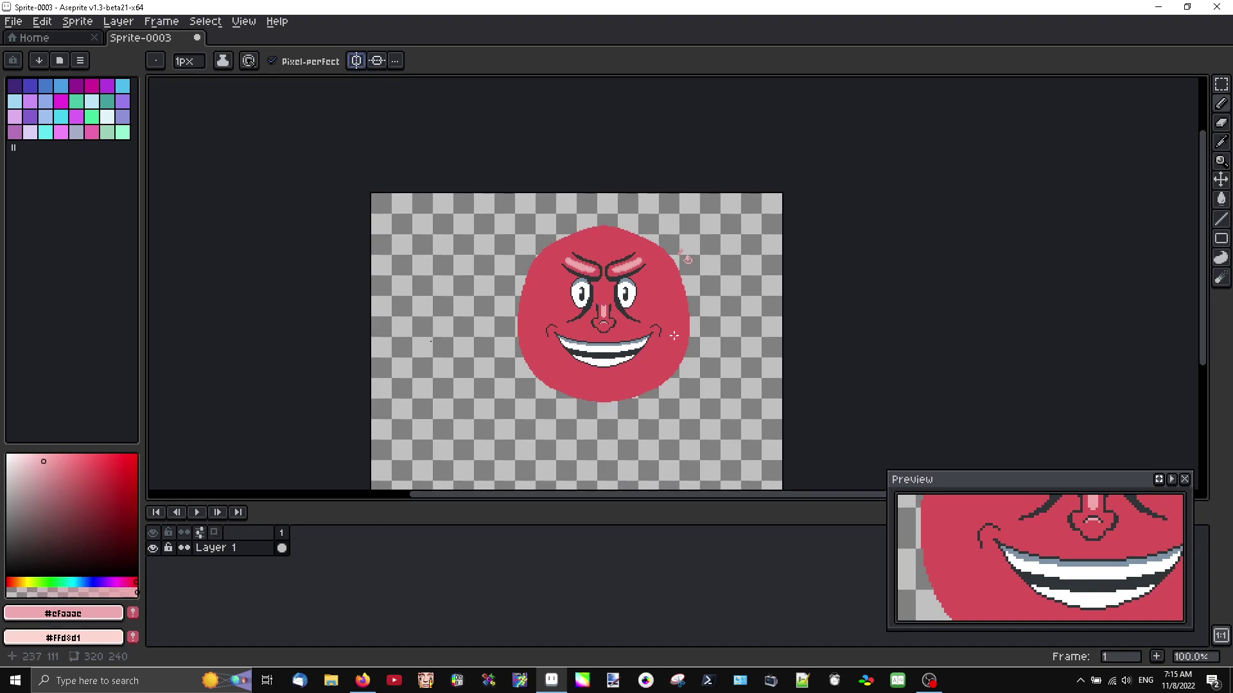
{"action": "left_click_drag", "start_coordinate": [629, 374], "coordinate": [580, 375]}
{"action": "scroll", "coordinate": [579, 373], "scroll_direction": "up", "scroll_amount": 3}
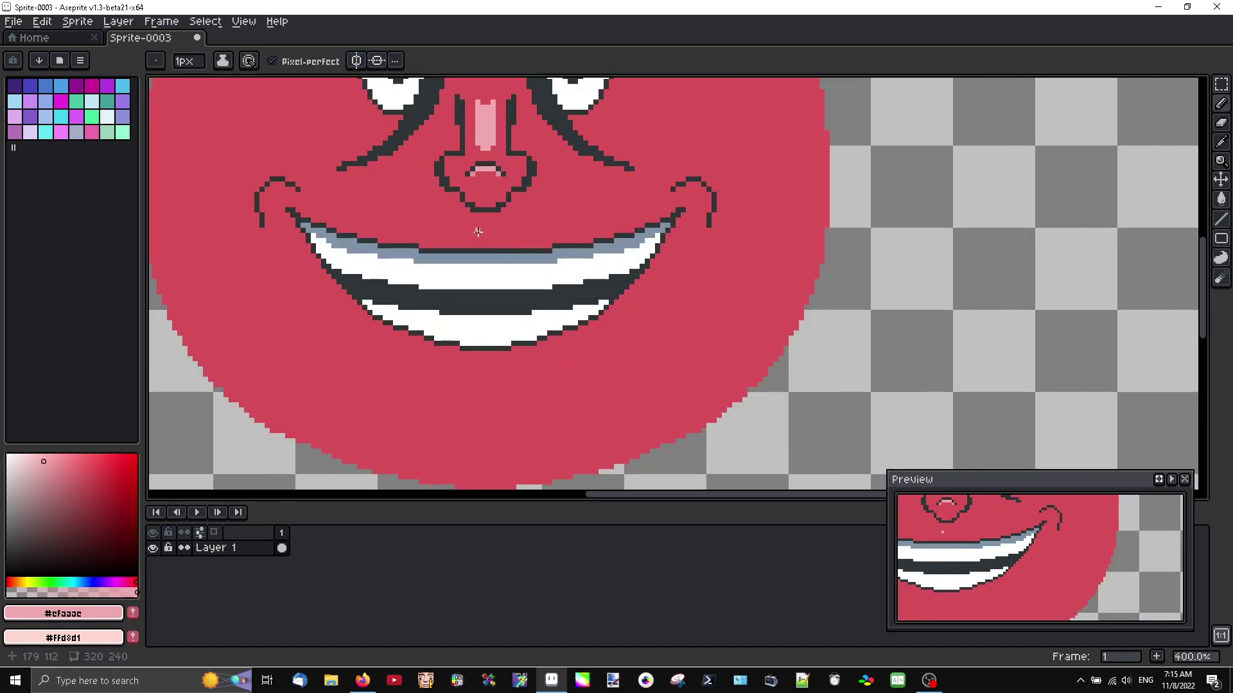
{"action": "left_click_drag", "start_coordinate": [459, 224], "coordinate": [494, 289]}
{"action": "scroll", "coordinate": [494, 288], "scroll_direction": "up", "scroll_amount": 2}
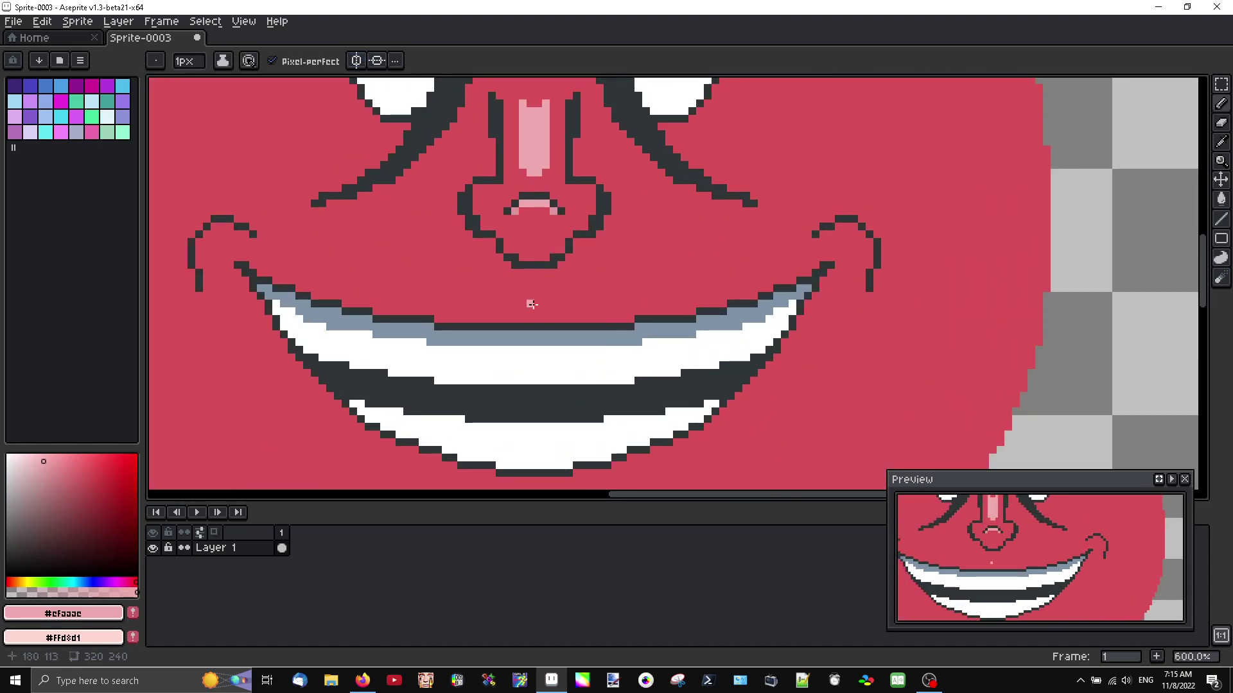
{"action": "scroll", "coordinate": [531, 304], "scroll_direction": "down", "scroll_amount": 3}
{"action": "scroll", "coordinate": [460, 305], "scroll_direction": "up", "scroll_amount": 2}
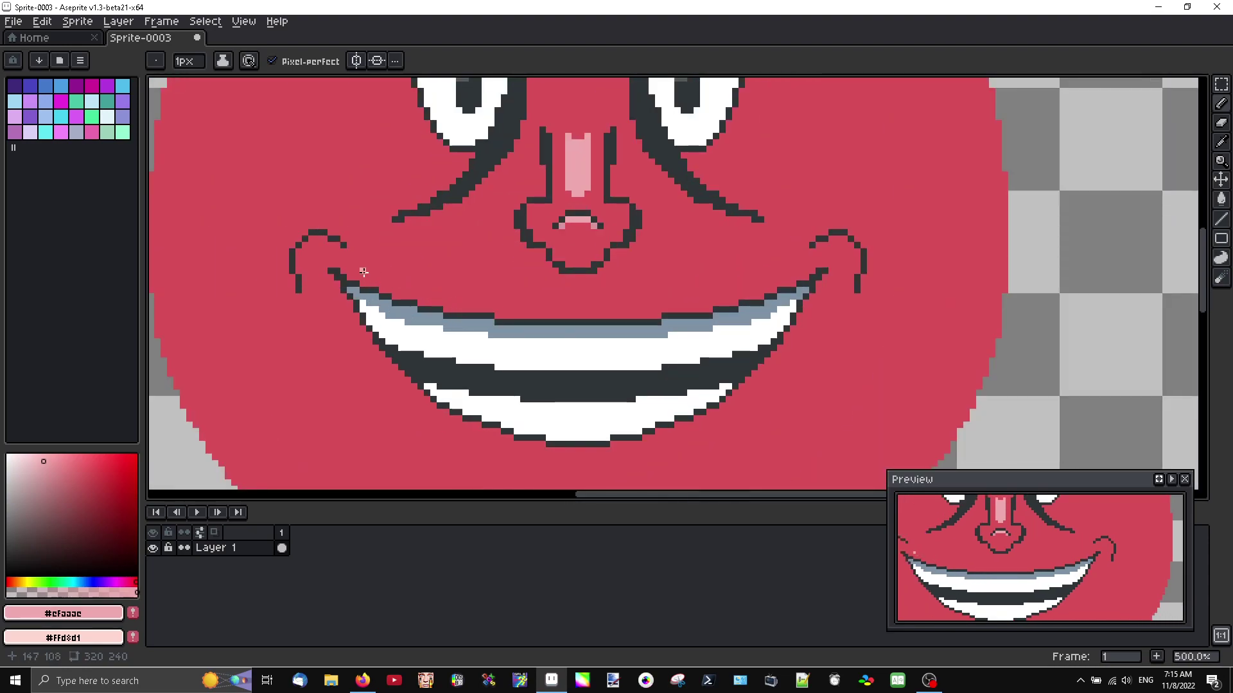
Turn vertical symmetry back on and draw a mirrored #efaaae highlight line along the top of the upper lip
{"action": "left_click", "coordinate": [357, 61]}
{"action": "mouse_move", "coordinate": [362, 270]}
{"action": "left_mouse_down"}
{"action": "mouse_move", "coordinate": [475, 302]}
{"action": "mouse_move", "coordinate": [567, 308]}
{"action": "mouse_move", "coordinate": [583, 294]}
{"action": "mouse_move", "coordinate": [525, 304]}
{"action": "left_mouse_up"}
{"action": "left_click", "coordinate": [575, 302], "text": "alt"}
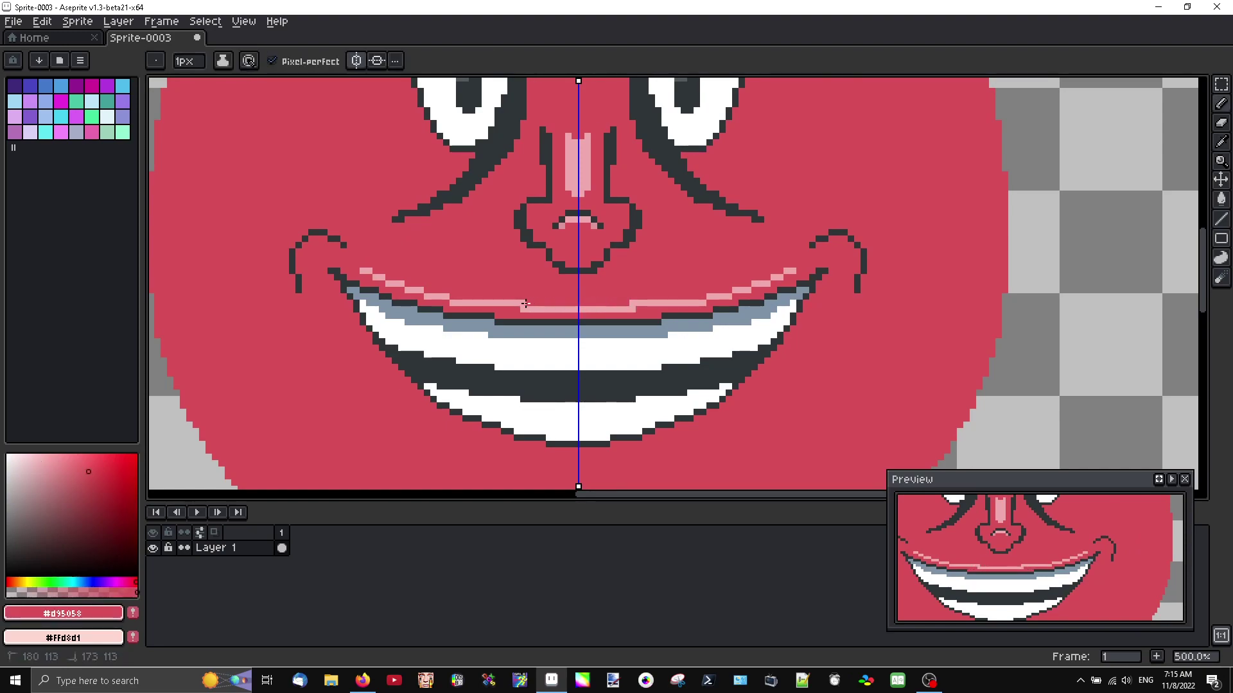
Sample the softening colour #dc969a from the edge of the left brow's highlight
{"action": "scroll", "coordinate": [535, 312], "scroll_direction": "down", "scroll_amount": 4}
{"action": "scroll", "coordinate": [545, 326], "scroll_direction": "up", "scroll_amount": 3}
{"action": "scroll", "coordinate": [539, 269], "scroll_direction": "down", "scroll_amount": 1}
{"action": "scroll", "coordinate": [529, 227], "scroll_direction": "up", "scroll_amount": 2}
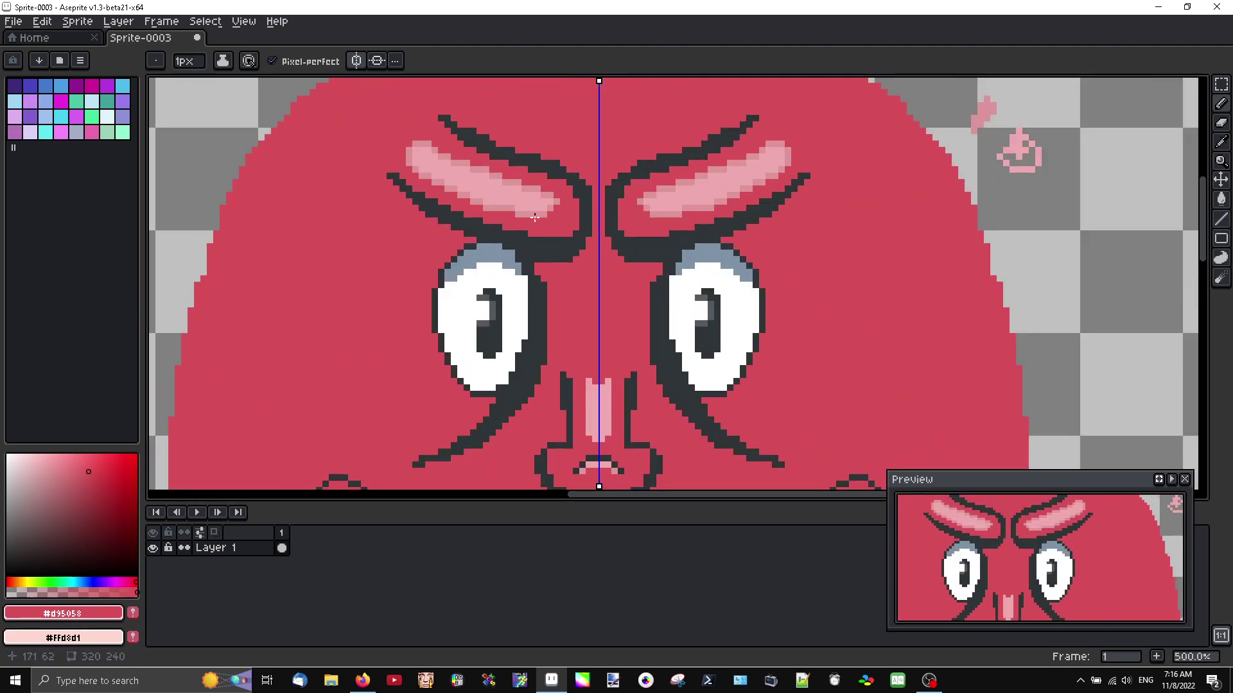
{"action": "left_click", "coordinate": [534, 217], "text": "alt"}
{"action": "scroll", "coordinate": [534, 217], "scroll_direction": "down", "scroll_amount": 4}
{"action": "scroll", "coordinate": [469, 406], "scroll_direction": "up", "scroll_amount": 5}
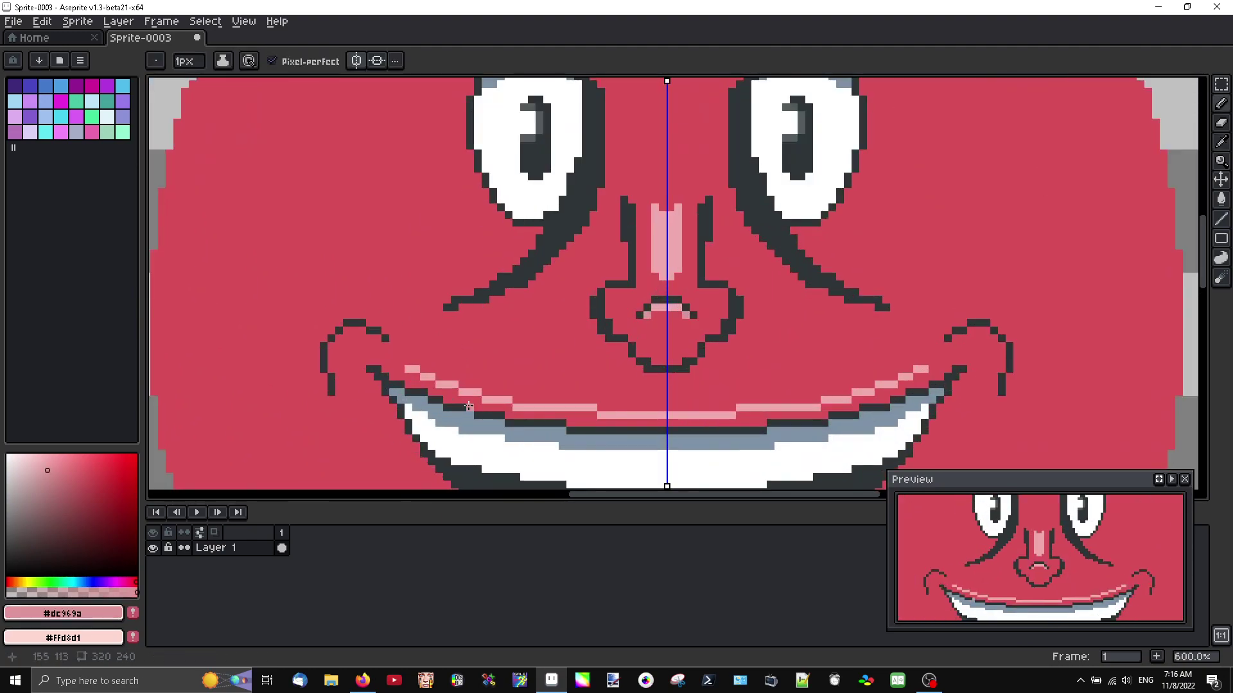
Try to soften the stepped corners of the upper-lip highlight with mirrored #dc969a pixels
{"action": "scroll", "coordinate": [580, 399], "scroll_direction": "up", "scroll_amount": 3}
{"action": "left_click", "coordinate": [598, 414]}
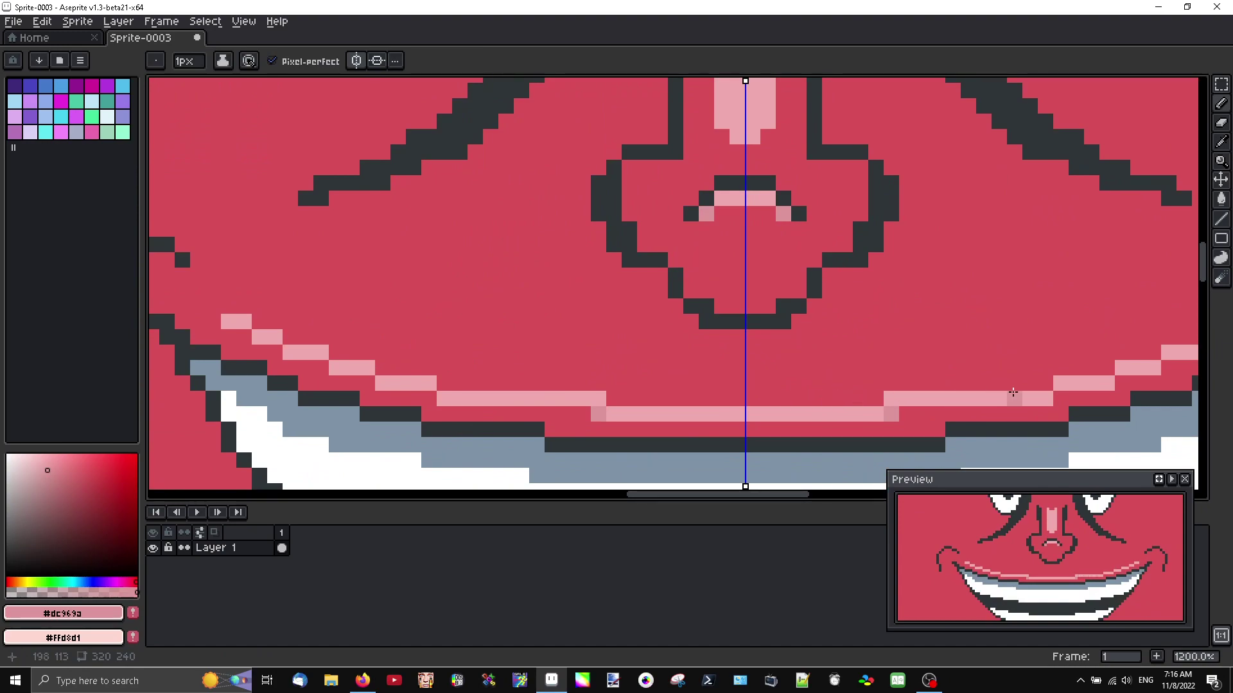
{"action": "left_click", "coordinate": [1046, 384]}
{"action": "left_click", "coordinate": [1107, 368]}
{"action": "scroll", "coordinate": [1011, 421], "scroll_direction": "down", "scroll_amount": 6}
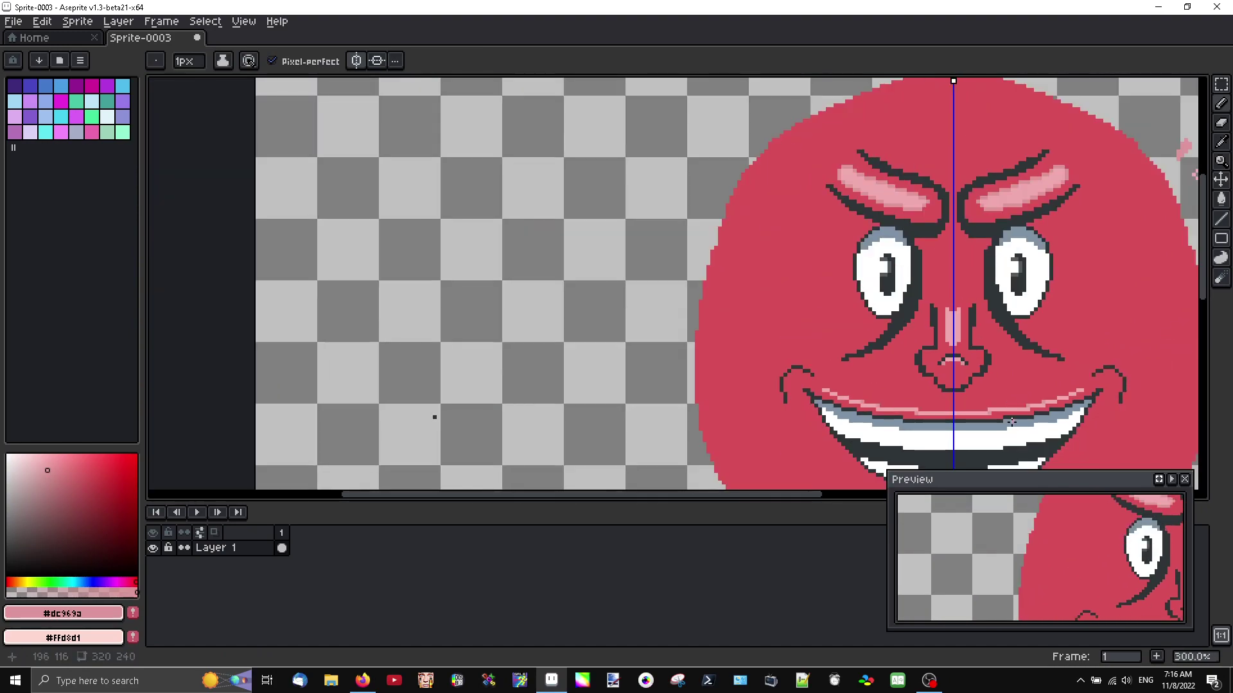
Examine the mirrored upper-lip highlight, its stepped ends and the chin area below the mouth
{"action": "scroll", "coordinate": [1011, 422], "scroll_direction": "down", "scroll_amount": 1}
{"action": "scroll", "coordinate": [992, 417], "scroll_direction": "up", "scroll_amount": 1}
{"action": "key", "text": "v"}
{"action": "key", "text": "b"}
{"action": "scroll", "coordinate": [900, 419], "scroll_direction": "up", "scroll_amount": 3}
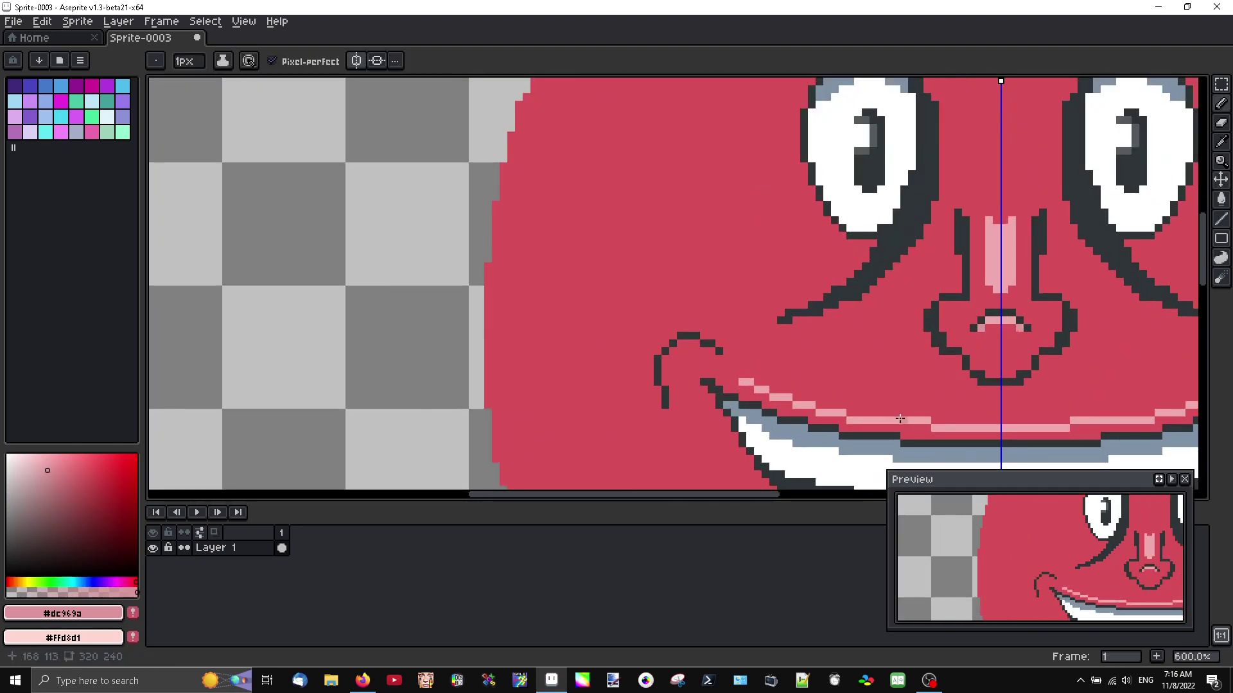
{"action": "scroll", "coordinate": [901, 418], "scroll_direction": "up", "scroll_amount": 4}
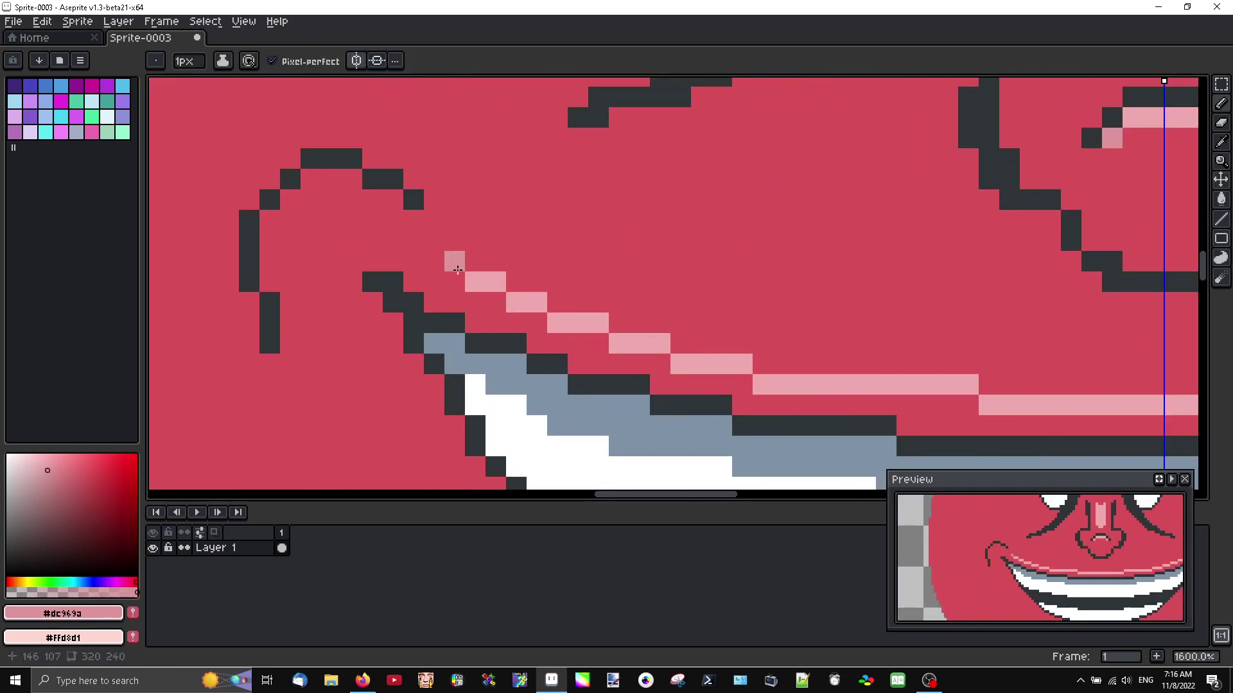
{"action": "scroll", "coordinate": [457, 270], "scroll_direction": "down", "scroll_amount": 5}
{"action": "scroll", "coordinate": [929, 369], "scroll_direction": "down", "scroll_amount": 4}
{"action": "scroll", "coordinate": [930, 369], "scroll_direction": "up", "scroll_amount": 2}
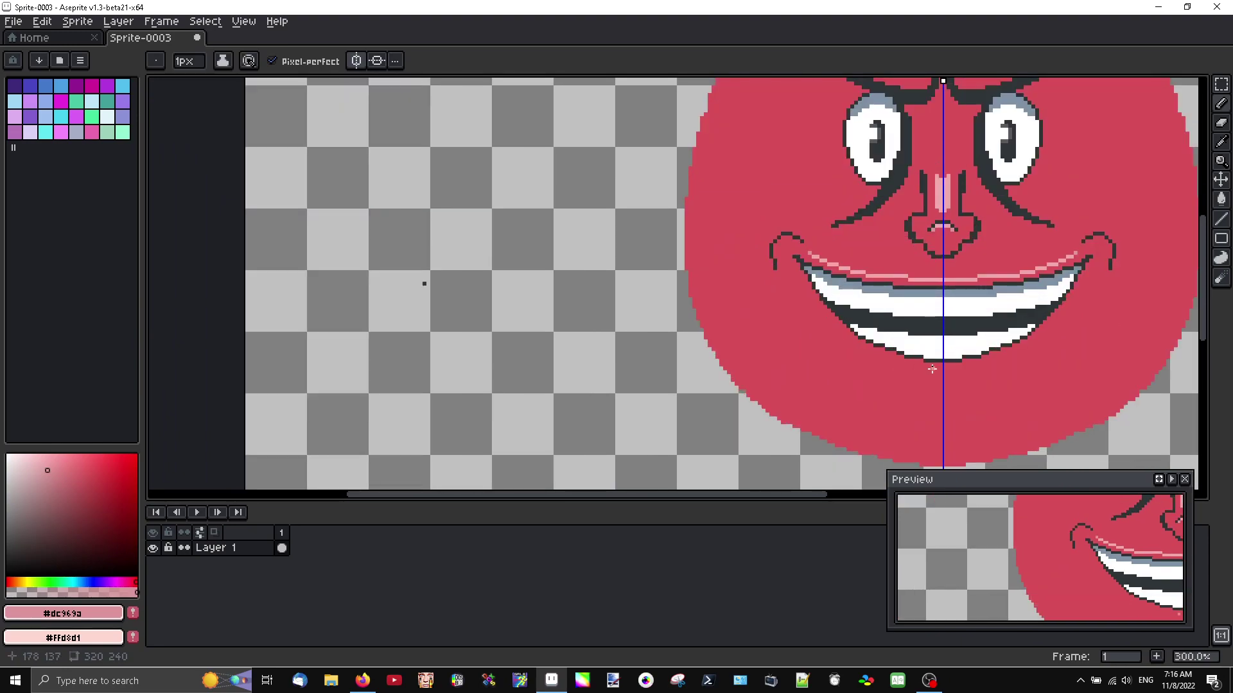
{"action": "left_click_drag", "start_coordinate": [929, 369], "coordinate": [794, 371]}
{"action": "scroll", "coordinate": [784, 382], "scroll_direction": "down", "scroll_amount": 1}
{"action": "scroll", "coordinate": [809, 259], "scroll_direction": "up", "scroll_amount": 2}
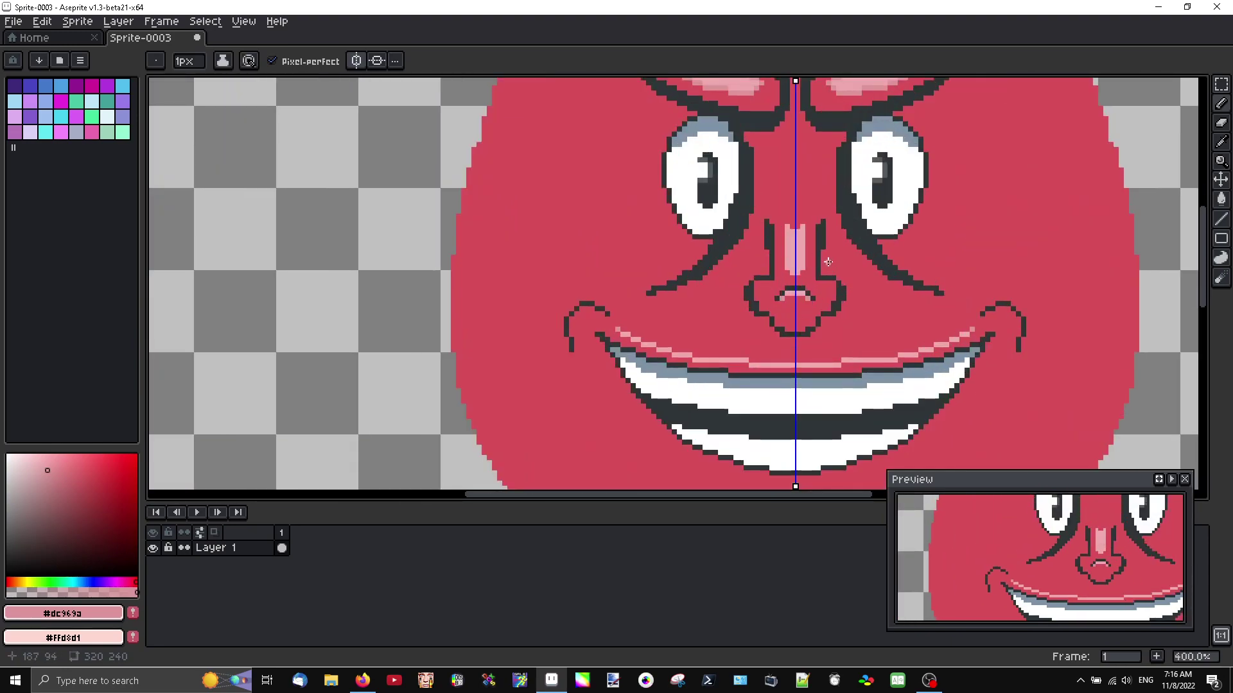
Sample the dark outline colour from the eye and draw a mirrored, jagged-topped goatee outline below the mouth, pointing past the chin
{"action": "left_click", "coordinate": [861, 232], "text": "alt"}
{"action": "scroll", "coordinate": [823, 324], "scroll_direction": "down", "scroll_amount": 1}
{"action": "left_click_drag", "start_coordinate": [823, 324], "coordinate": [711, 454]}
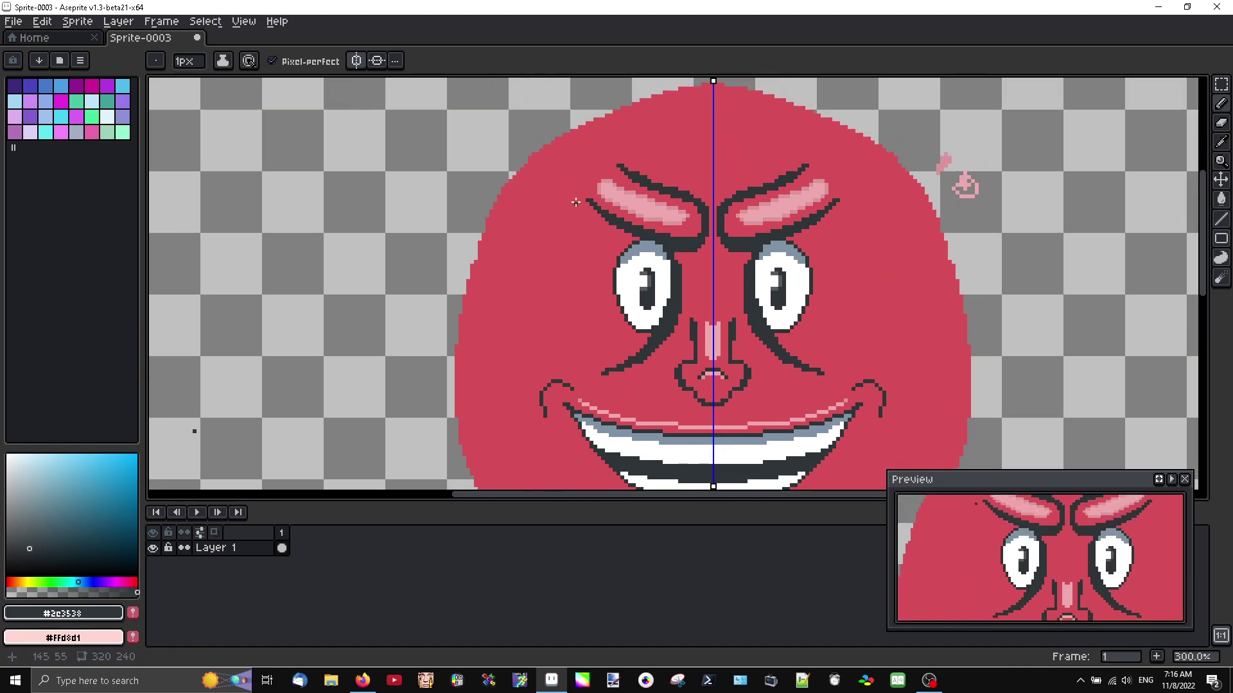
{"action": "scroll", "coordinate": [608, 275], "scroll_direction": "down", "scroll_amount": 1}
{"action": "scroll", "coordinate": [650, 352], "scroll_direction": "up", "scroll_amount": 2}
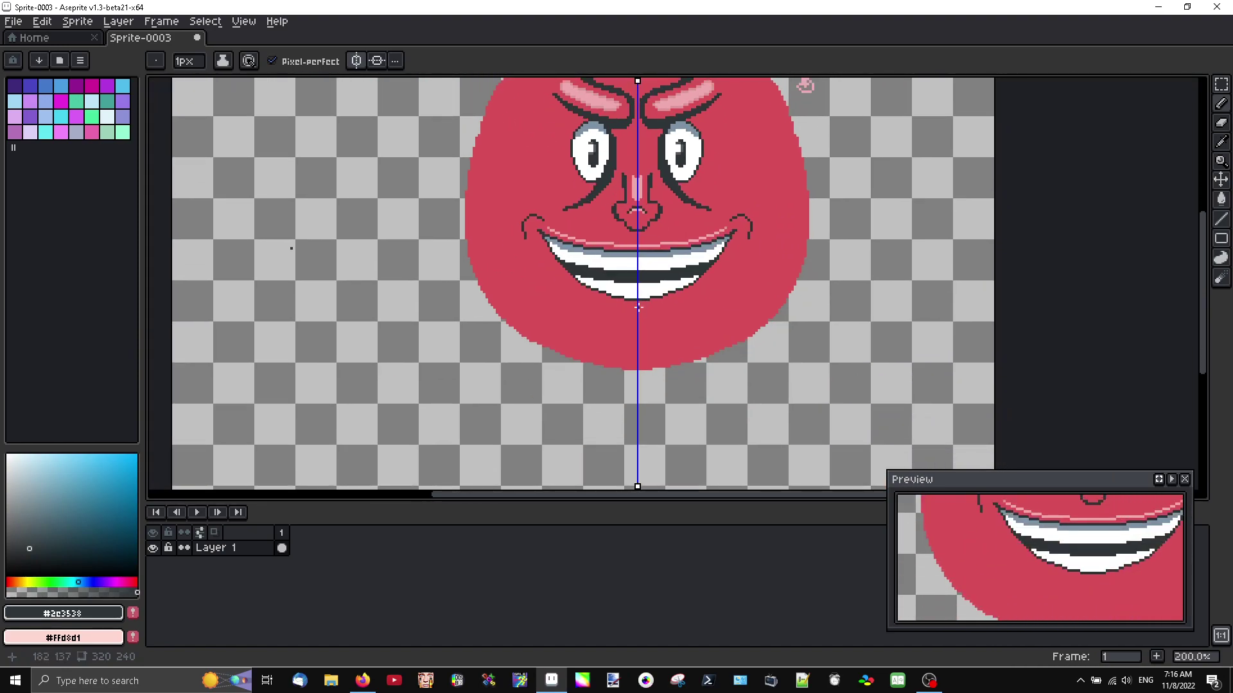
{"action": "scroll", "coordinate": [642, 326], "scroll_direction": "up", "scroll_amount": 1}
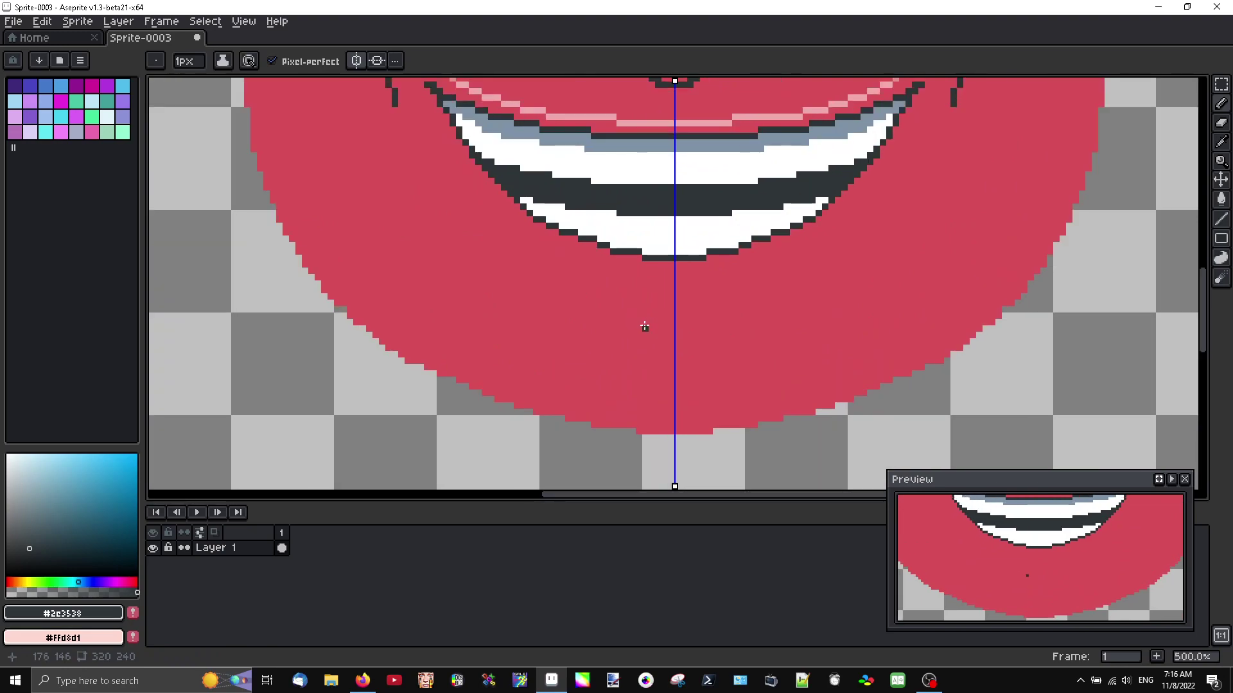
{"action": "mouse_move", "coordinate": [671, 302]}
{"action": "left_mouse_down"}
{"action": "mouse_move", "coordinate": [612, 313]}
{"action": "mouse_move", "coordinate": [554, 283]}
{"action": "mouse_move", "coordinate": [531, 295]}
{"action": "mouse_move", "coordinate": [623, 459]}
{"action": "mouse_move", "coordinate": [664, 483]}
{"action": "left_mouse_up"}
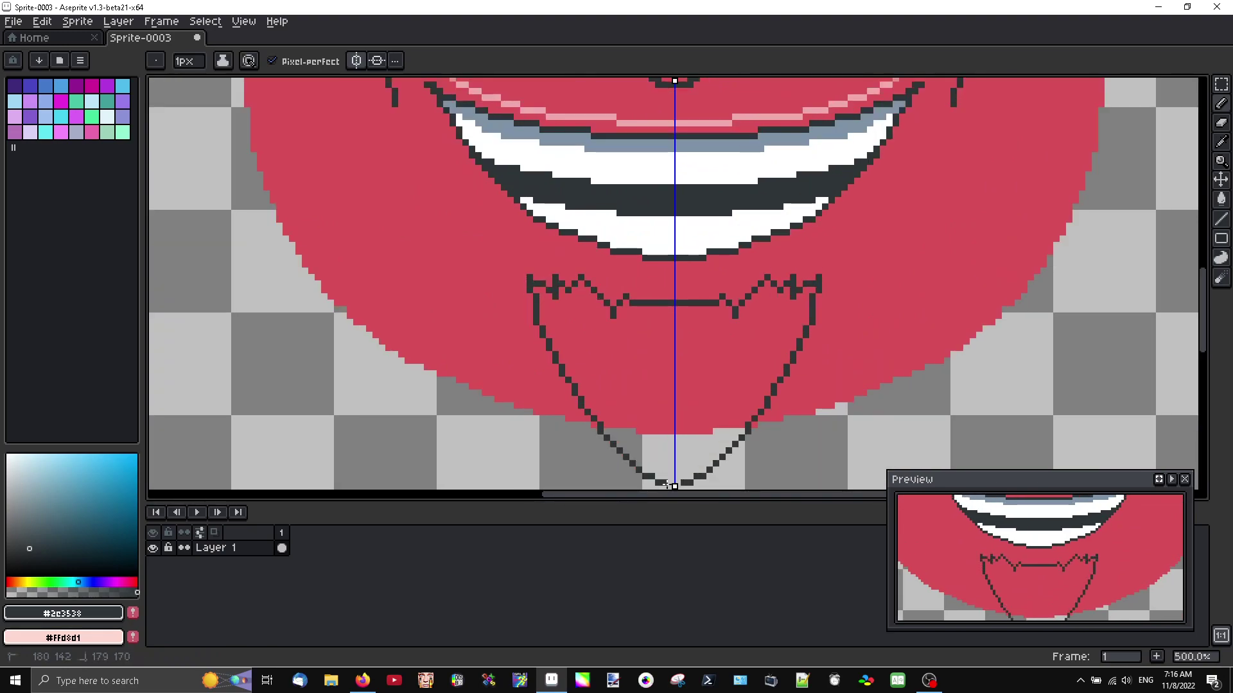
Fill the goatee outline with the dark outline colour, including the tip that extends below the chin
{"action": "key", "text": "g"}
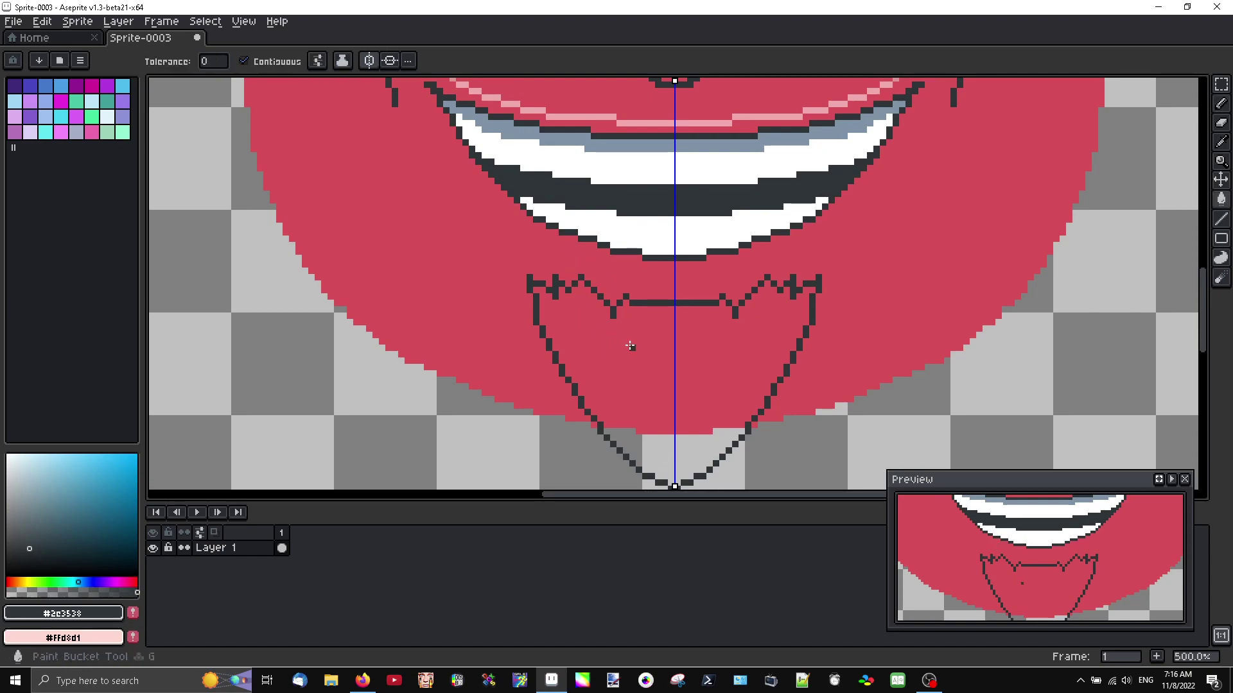
{"action": "left_click", "coordinate": [618, 339]}
{"action": "scroll", "coordinate": [626, 347], "scroll_direction": "down", "scroll_amount": 2}
{"action": "scroll", "coordinate": [628, 352], "scroll_direction": "up", "scroll_amount": 1}
{"action": "left_click", "coordinate": [642, 409]}
{"action": "scroll", "coordinate": [642, 409], "scroll_direction": "down", "scroll_amount": 2}
{"action": "scroll", "coordinate": [644, 394], "scroll_direction": "up", "scroll_amount": 1}
Draw mirrored curved, pointed horn outlines on both sides of the upper head with the Pencil
{"action": "key", "text": "b"}
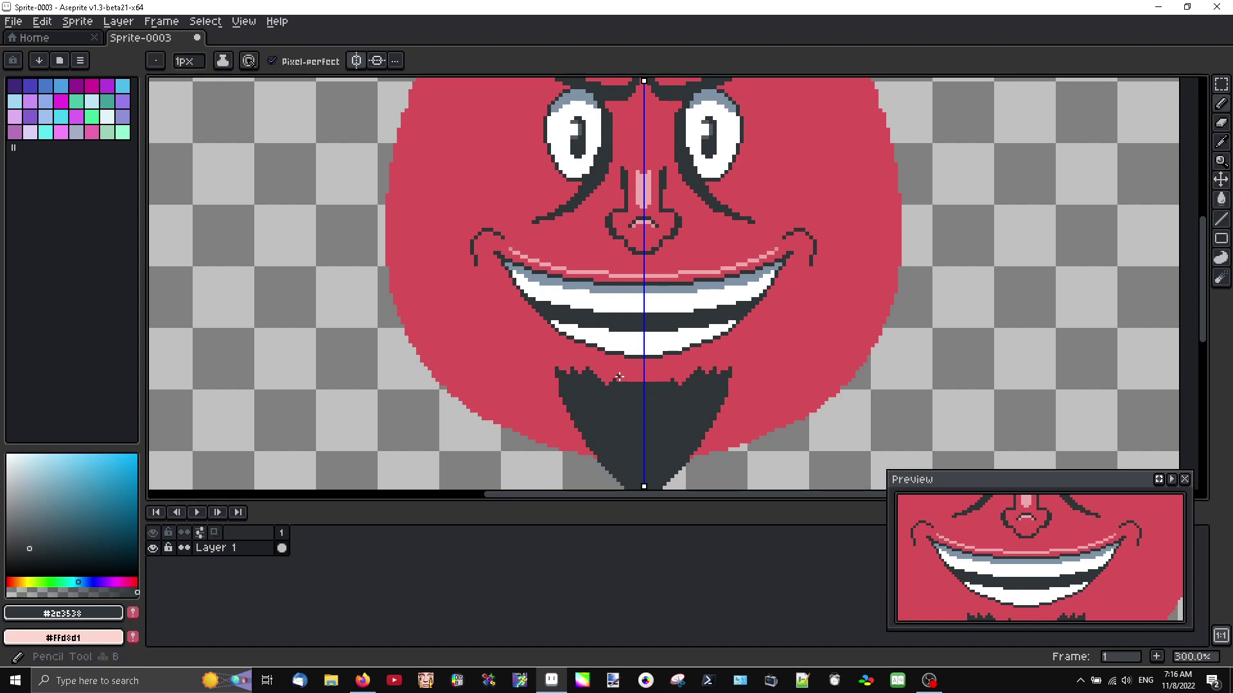
{"action": "left_click_drag", "start_coordinate": [619, 395], "coordinate": [576, 314]}
{"action": "scroll", "coordinate": [538, 323], "scroll_direction": "up", "scroll_amount": 1}
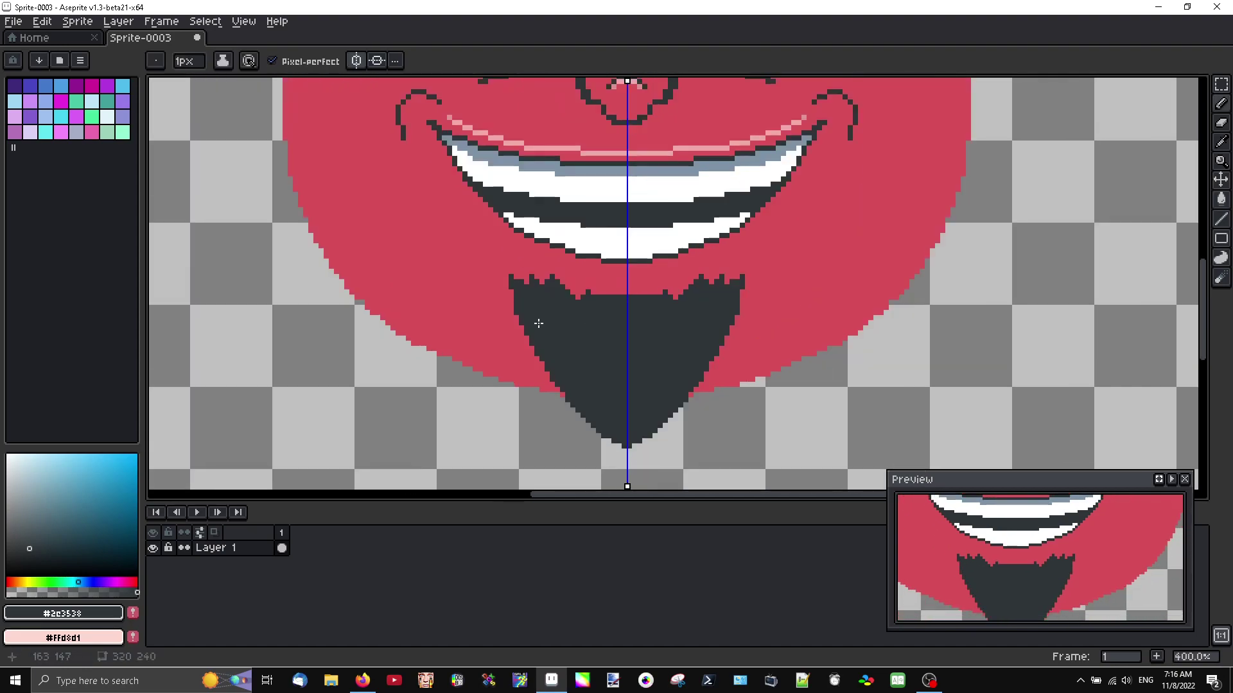
{"action": "scroll", "coordinate": [540, 320], "scroll_direction": "down", "scroll_amount": 2}
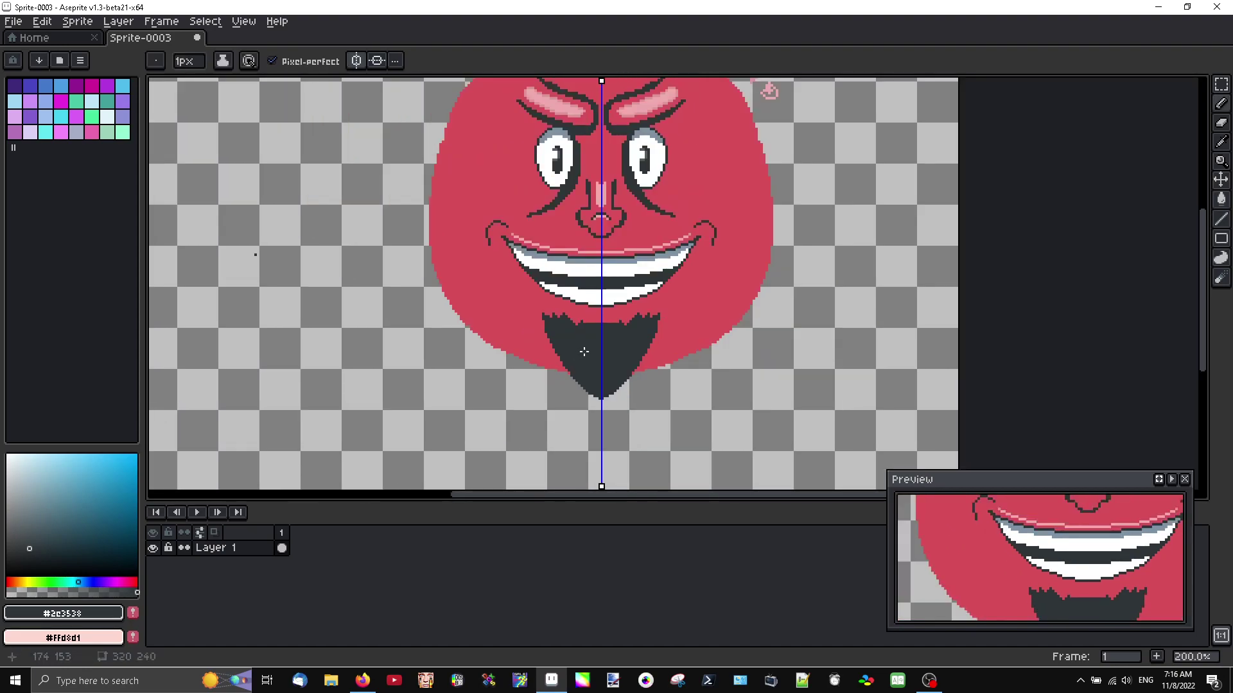
{"action": "left_click_drag", "start_coordinate": [584, 352], "coordinate": [626, 450]}
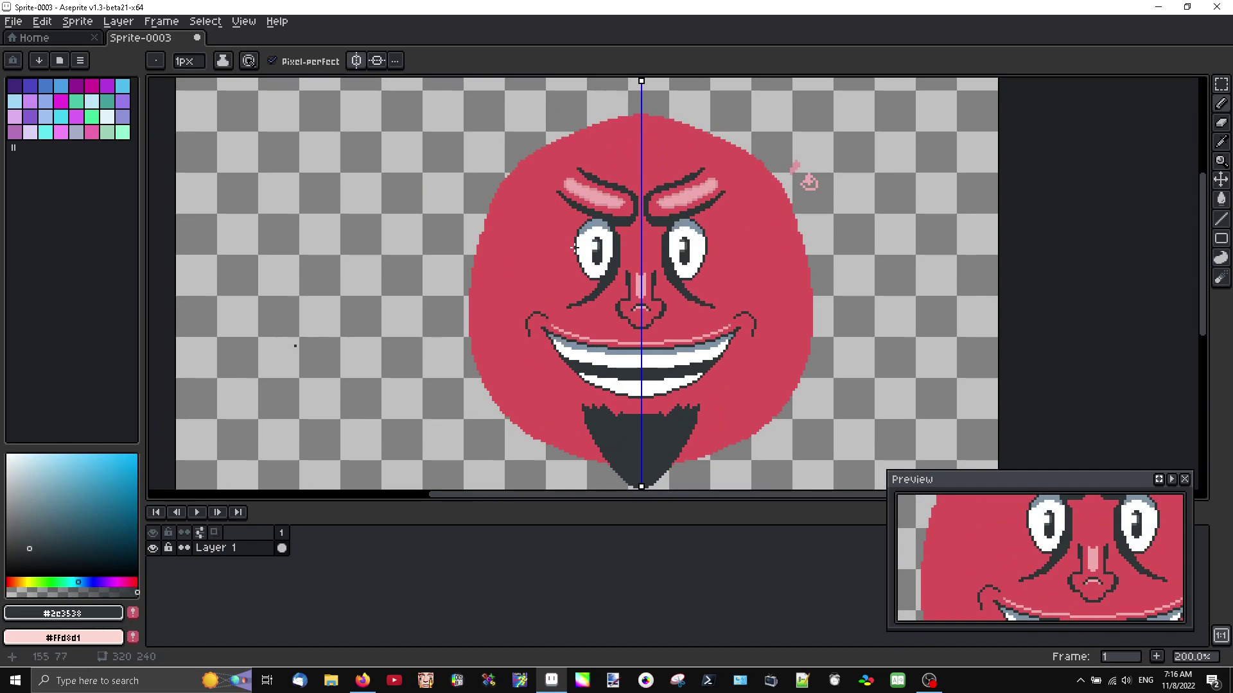
{"action": "scroll", "coordinate": [575, 248], "scroll_direction": "up", "scroll_amount": 2}
{"action": "left_click_drag", "start_coordinate": [731, 370], "coordinate": [741, 230]}
{"action": "scroll", "coordinate": [738, 256], "scroll_direction": "down", "scroll_amount": 1}
{"action": "left_click_drag", "start_coordinate": [713, 272], "coordinate": [663, 417]}
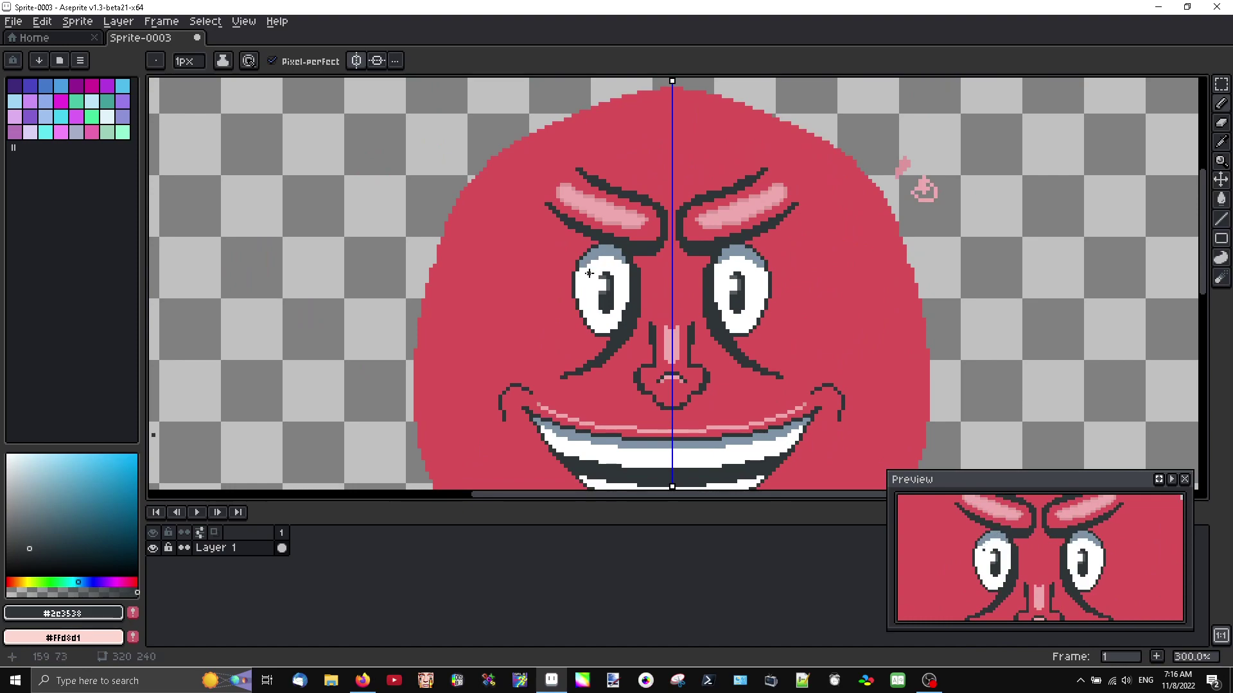
{"action": "left_click_drag", "start_coordinate": [524, 213], "coordinate": [571, 303]}
{"action": "mouse_move", "coordinate": [592, 237]}
{"action": "left_mouse_down"}
{"action": "mouse_move", "coordinate": [517, 173]}
{"action": "mouse_move", "coordinate": [495, 128]}
{"action": "mouse_move", "coordinate": [494, 242]}
{"action": "mouse_move", "coordinate": [540, 301]}
{"action": "mouse_move", "coordinate": [564, 295]}
{"action": "mouse_move", "coordinate": [613, 212]}
{"action": "left_mouse_up"}
Sample white from the eye and fill the areas inside the mirrored horn outlines with #ffffff
{"action": "scroll", "coordinate": [585, 242], "scroll_direction": "up", "scroll_amount": 2}
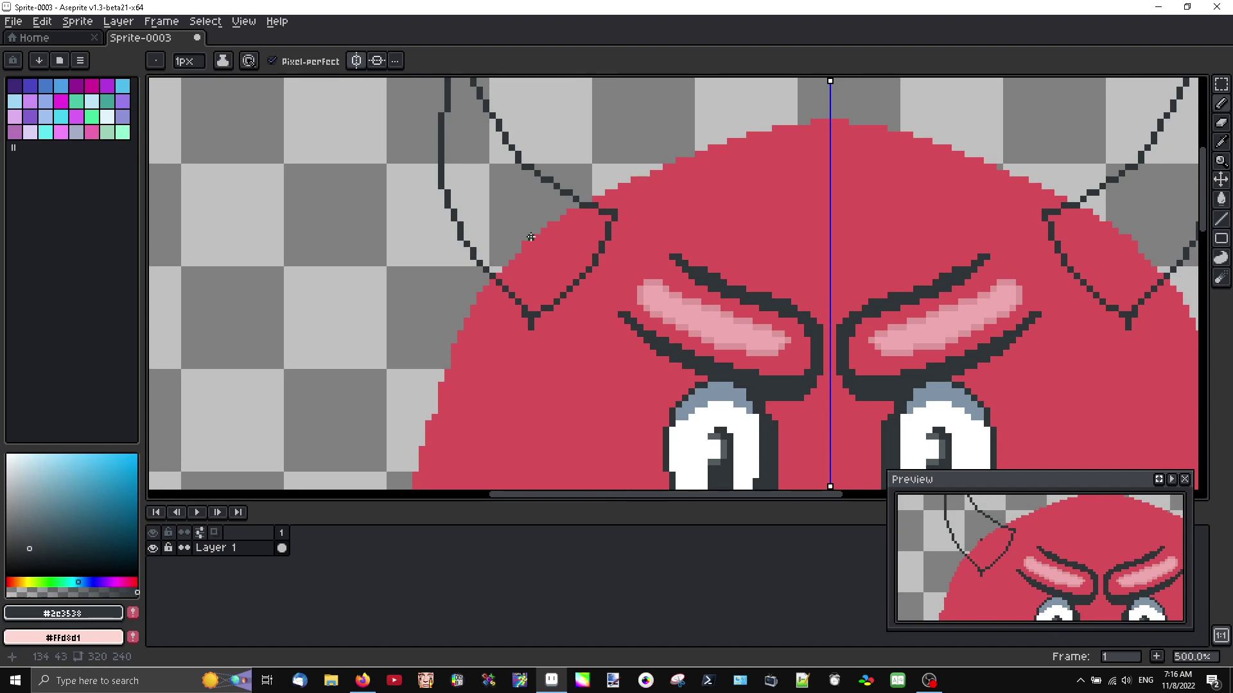
{"action": "key", "text": "g"}
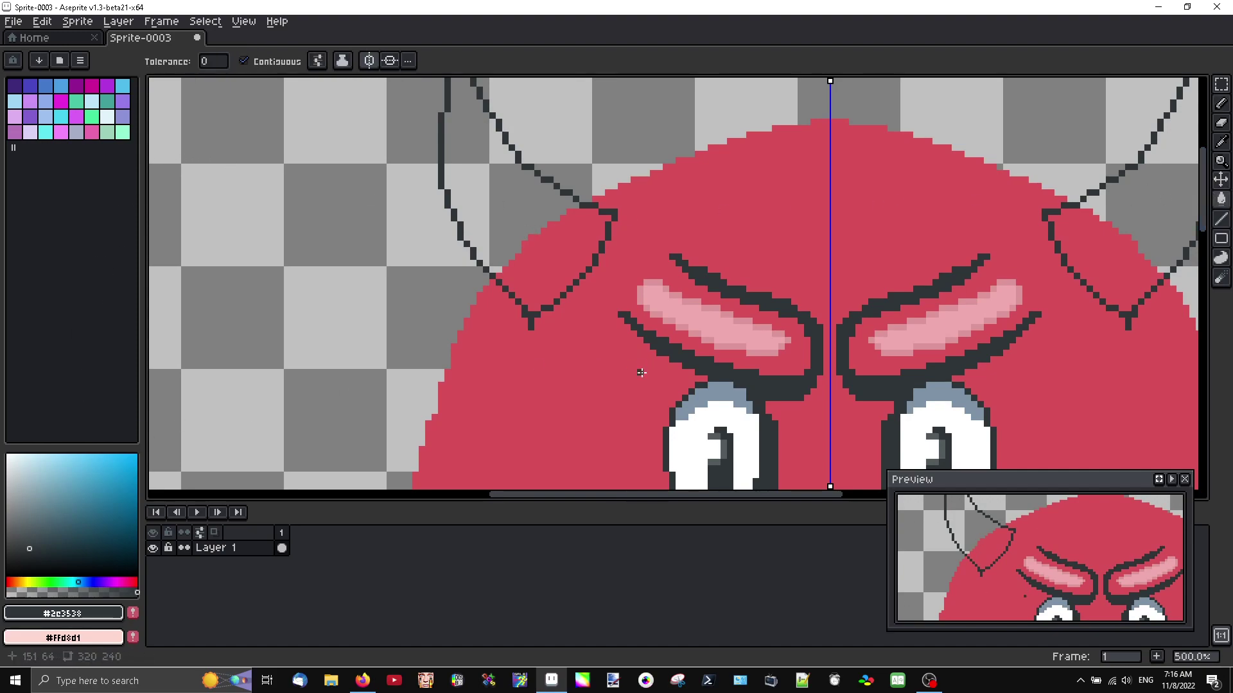
{"action": "left_click", "coordinate": [702, 429], "text": "alt"}
{"action": "left_click", "coordinate": [542, 242]}
{"action": "left_click", "coordinate": [518, 226]}
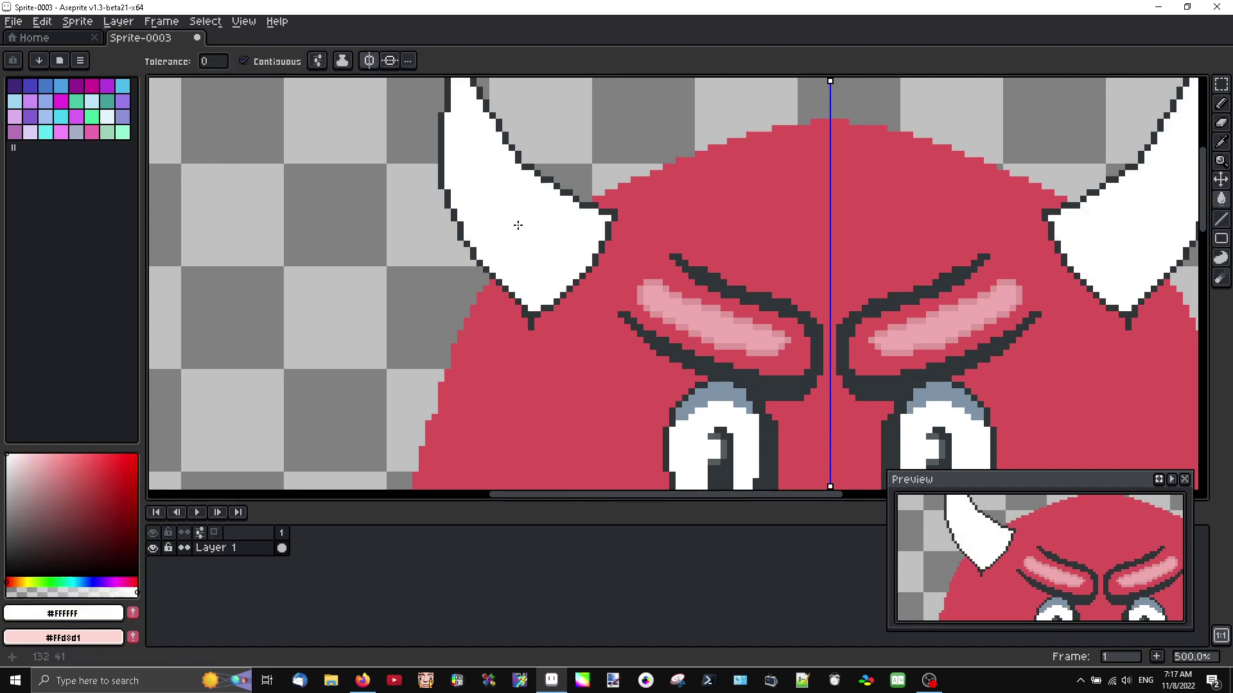
{"action": "scroll", "coordinate": [554, 307], "scroll_direction": "down", "scroll_amount": 4}
{"action": "scroll", "coordinate": [554, 308], "scroll_direction": "up", "scroll_amount": 4}
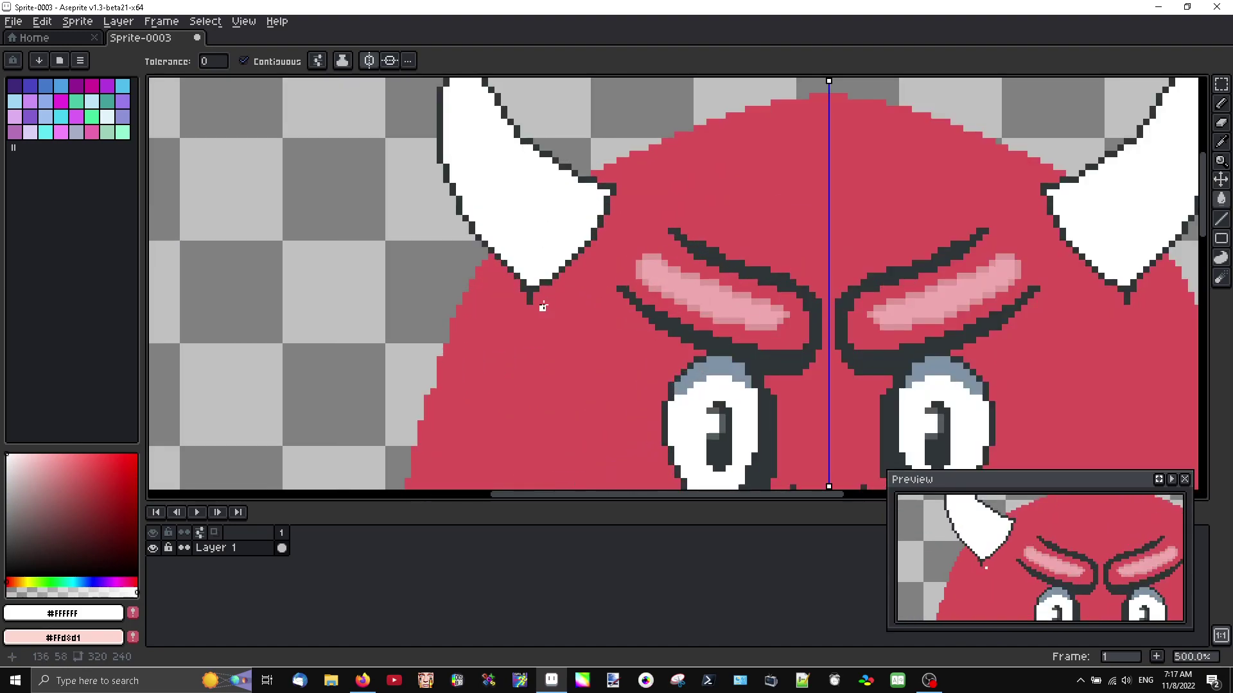
Draw short mirrored dark crease lines extending from the lower and inner corners of each horn's base
{"action": "key", "text": "b"}
{"action": "left_click", "coordinate": [526, 301], "text": "alt"}
{"action": "left_click_drag", "start_coordinate": [535, 306], "coordinate": [534, 350]}
{"action": "left_click_drag", "start_coordinate": [613, 187], "coordinate": [642, 193]}
{"action": "scroll", "coordinate": [645, 266], "scroll_direction": "down", "scroll_amount": 2}
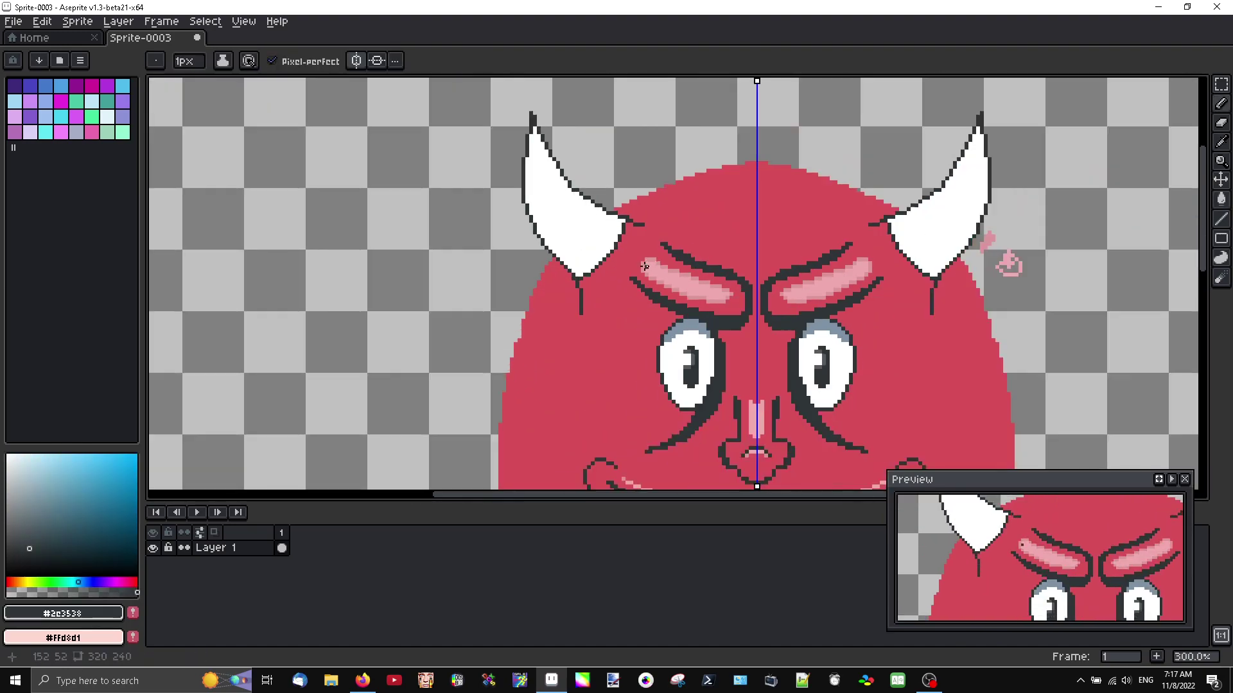
Sample #efaaae from the brow highlight and draw mirrored highlight lines along the bases of the horns
{"action": "left_click", "coordinate": [698, 285], "text": "alt"}
{"action": "scroll", "coordinate": [599, 291], "scroll_direction": "up", "scroll_amount": 3}
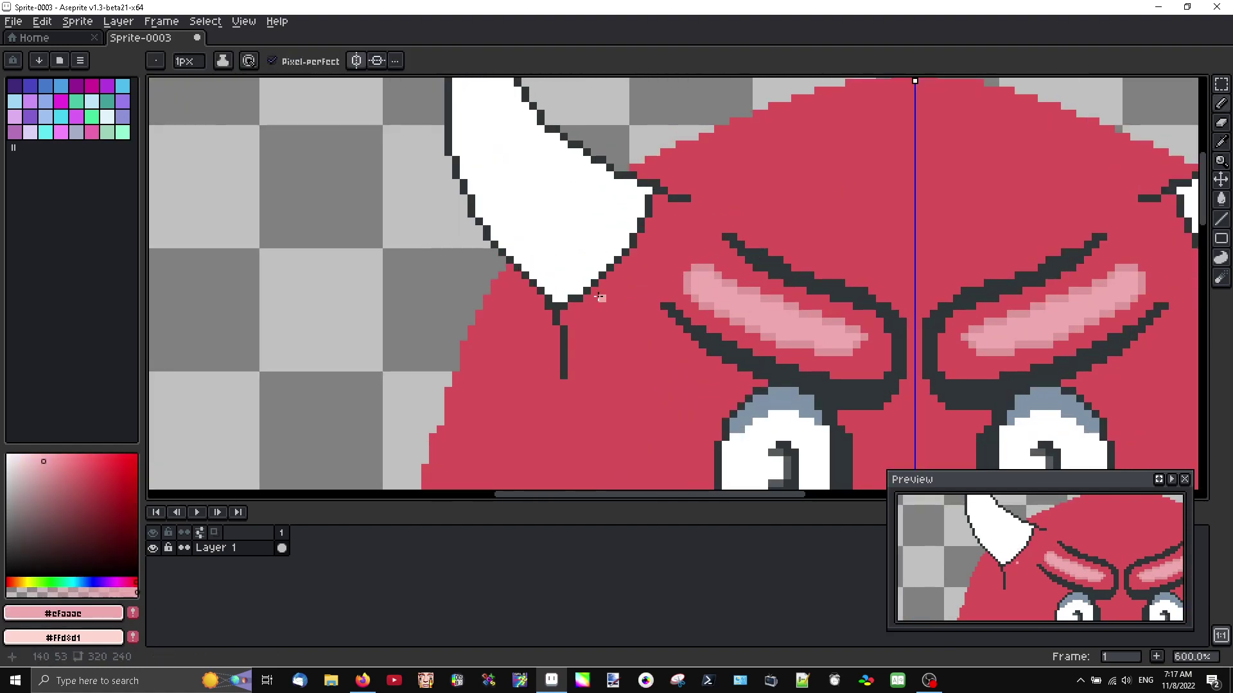
{"action": "mouse_move", "coordinate": [585, 321]}
{"action": "left_mouse_down"}
{"action": "mouse_move", "coordinate": [646, 267]}
{"action": "mouse_move", "coordinate": [663, 222]}
{"action": "mouse_move", "coordinate": [652, 265]}
{"action": "mouse_move", "coordinate": [586, 326]}
{"action": "left_mouse_up"}
{"action": "scroll", "coordinate": [598, 331], "scroll_direction": "down", "scroll_amount": 4}
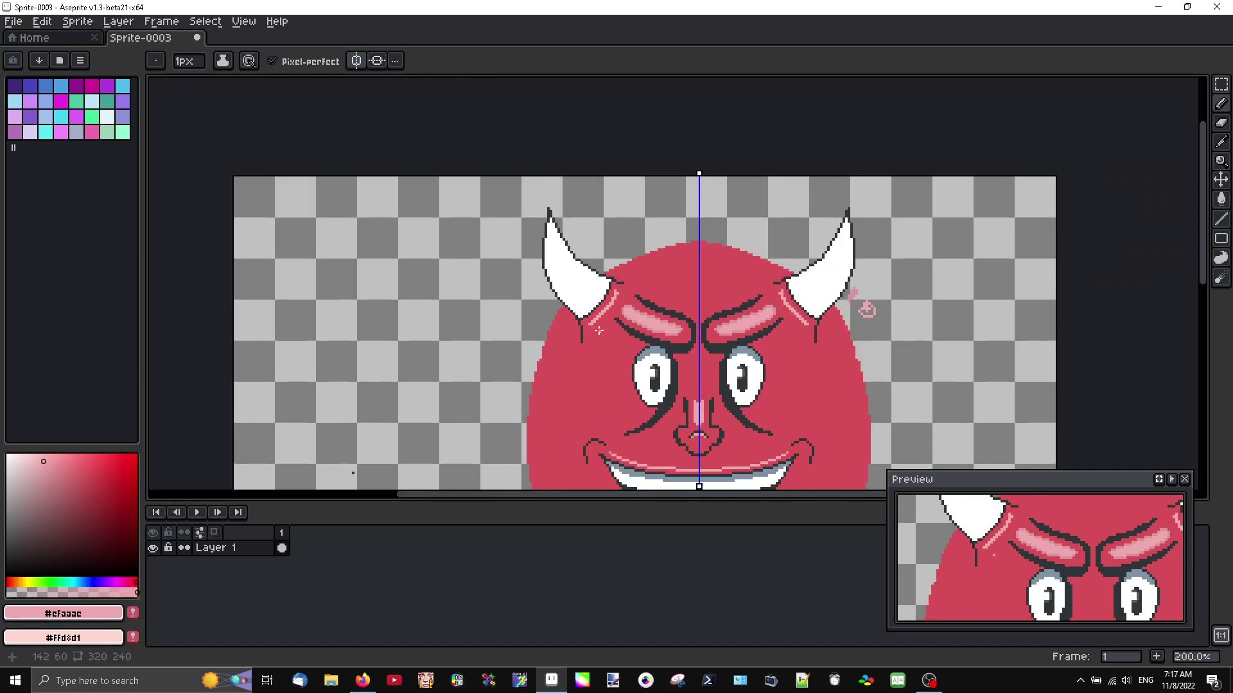
{"action": "scroll", "coordinate": [614, 301], "scroll_direction": "up", "scroll_amount": 4}
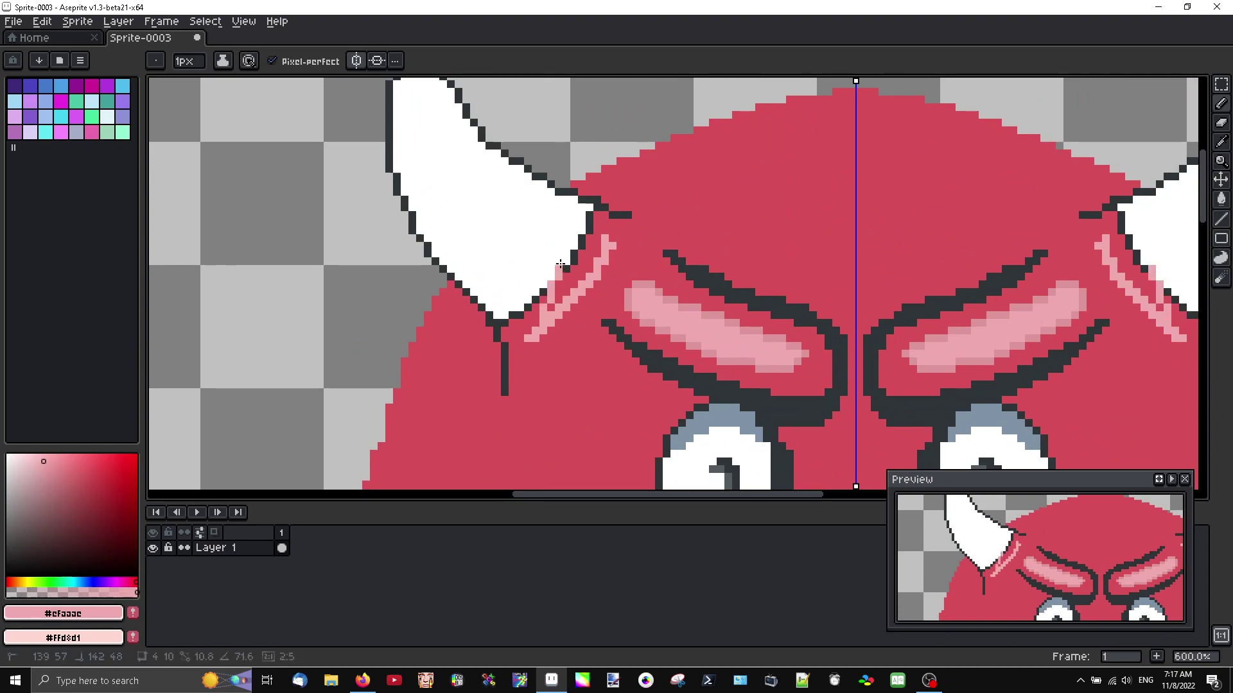
Replace the highlight colour #efaaae with a lighter pink of hue 356°, saturation 19 and value 97
{"action": "key", "text": "shift+r"}
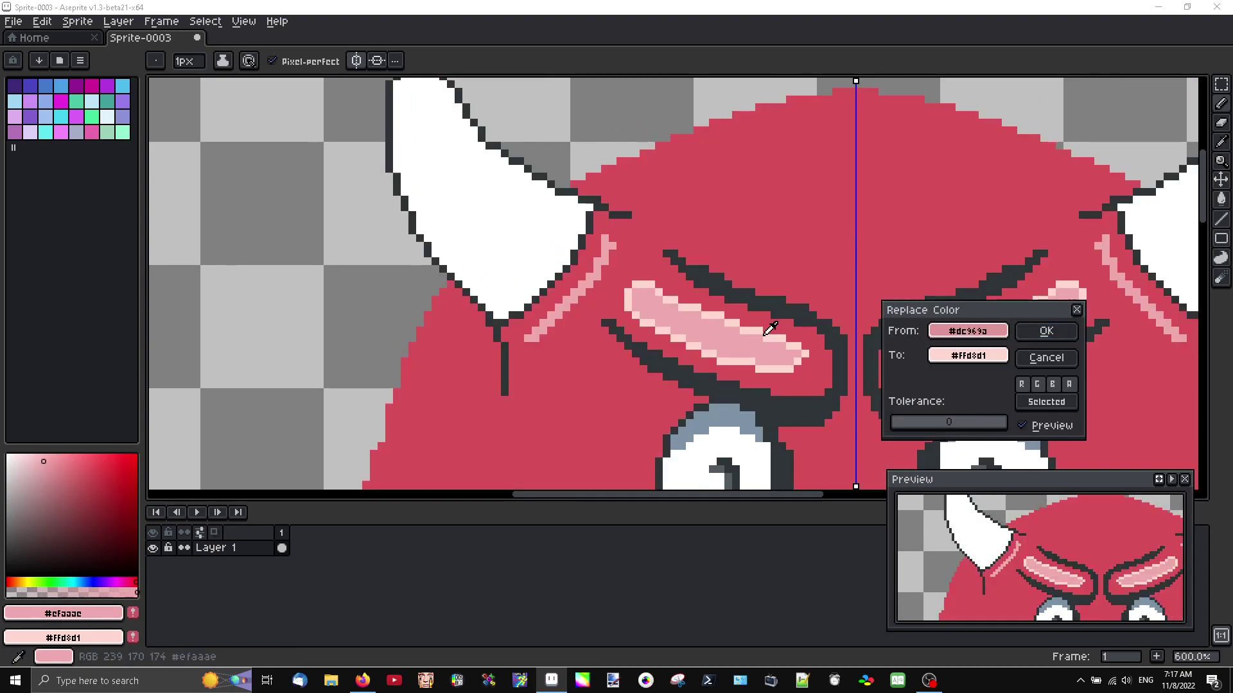
{"action": "left_click_drag", "start_coordinate": [973, 360], "coordinate": [38, 454]}
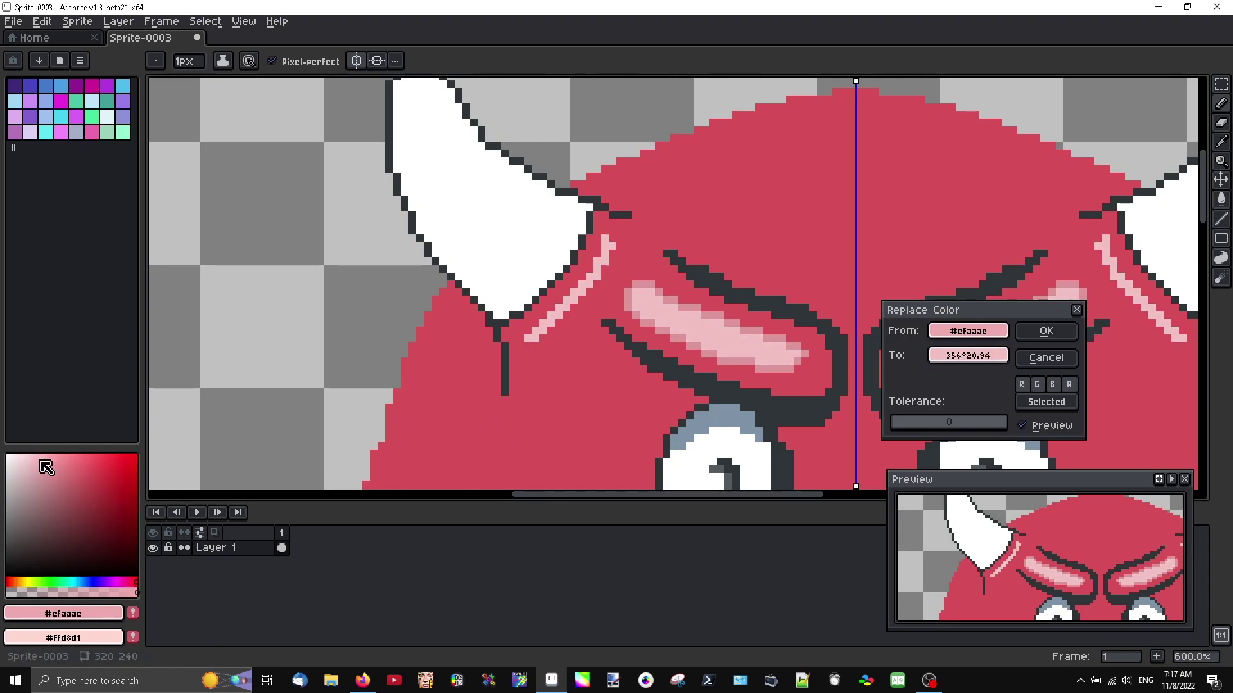
{"action": "mouse_move", "coordinate": [952, 360]}
{"action": "left_mouse_down"}
{"action": "mouse_move", "coordinate": [573, 453]}
{"action": "mouse_move", "coordinate": [98, 476]}
{"action": "mouse_move", "coordinate": [44, 462]}
{"action": "left_mouse_up"}
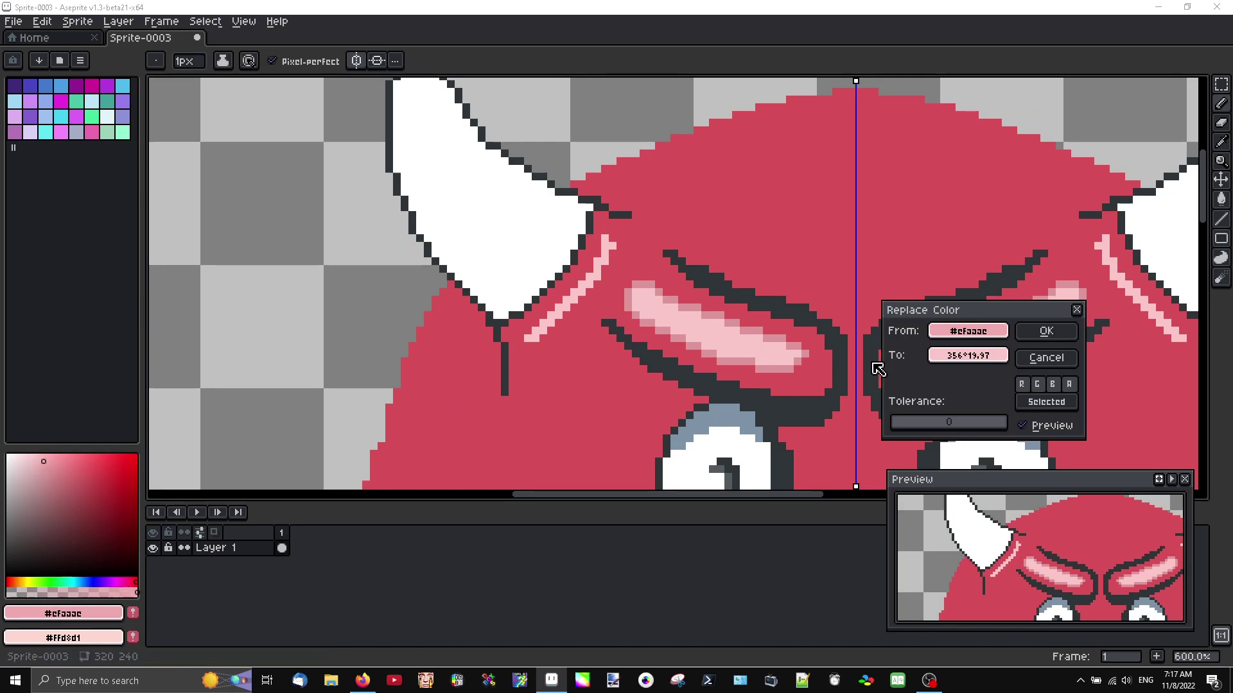
{"action": "left_click", "coordinate": [1047, 331]}
{"action": "scroll", "coordinate": [876, 346], "scroll_direction": "down", "scroll_amount": 5}
{"action": "left_click_drag", "start_coordinate": [776, 387], "coordinate": [760, 381]}
Sample the face's red and paint over the pink highlight lines beside the horn bases
{"action": "scroll", "coordinate": [735, 327], "scroll_direction": "up", "scroll_amount": 5}
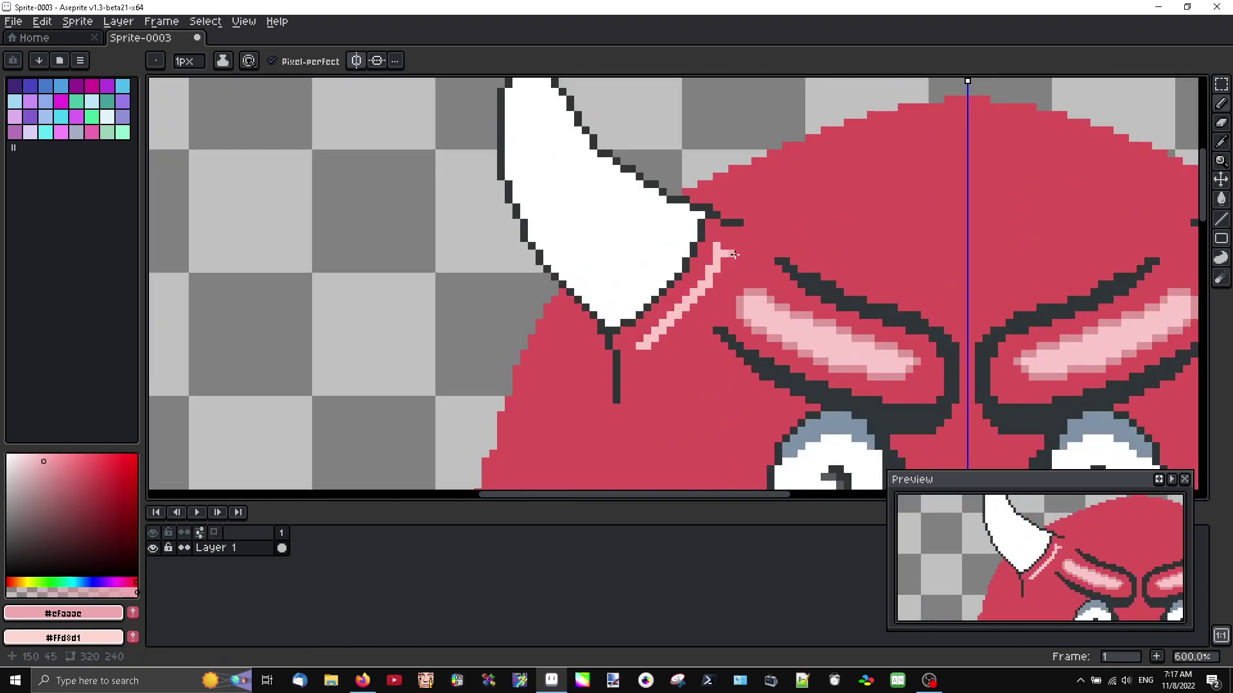
{"action": "left_click", "coordinate": [732, 260], "text": "alt"}
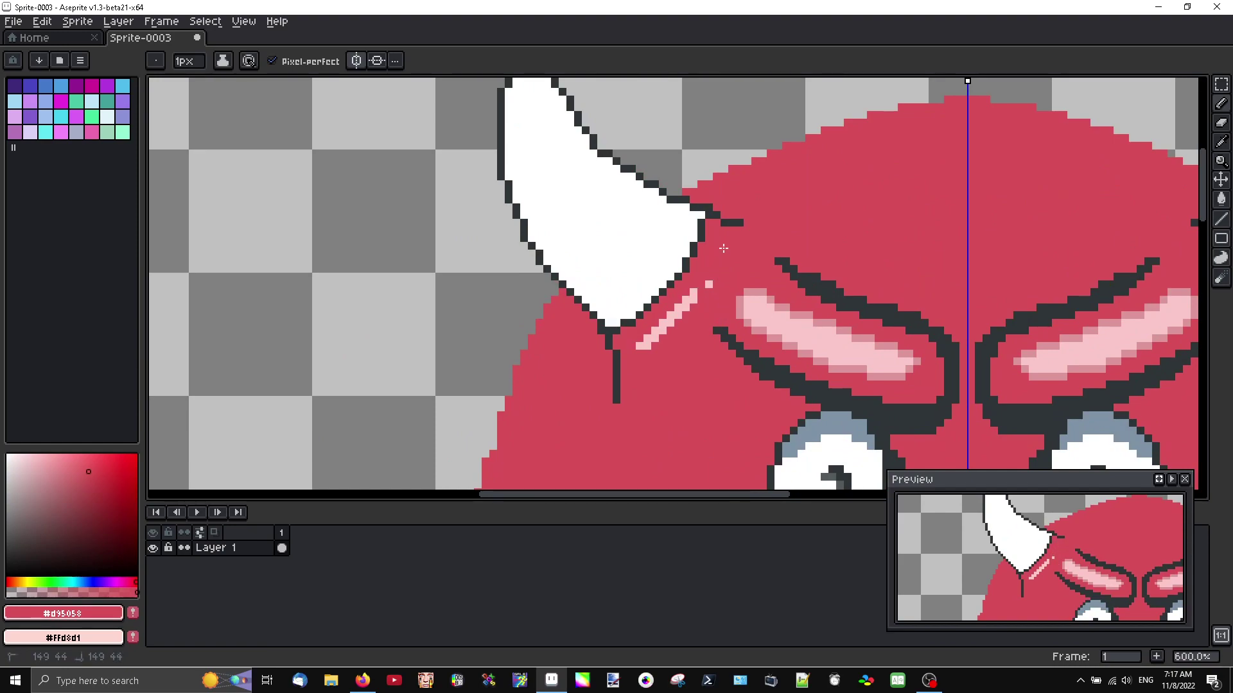
{"action": "left_click_drag", "start_coordinate": [681, 310], "coordinate": [645, 343]}
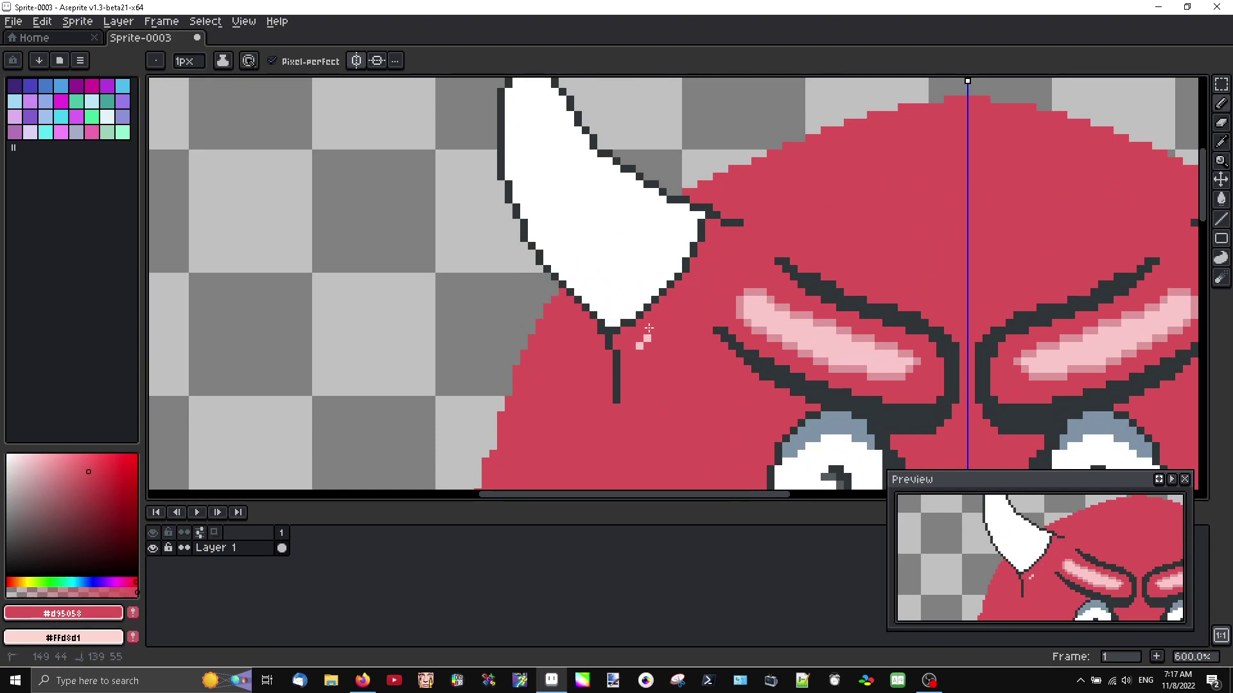
{"action": "scroll", "coordinate": [639, 345], "scroll_direction": "down", "scroll_amount": 2}
{"action": "scroll", "coordinate": [670, 308], "scroll_direction": "up", "scroll_amount": 3}
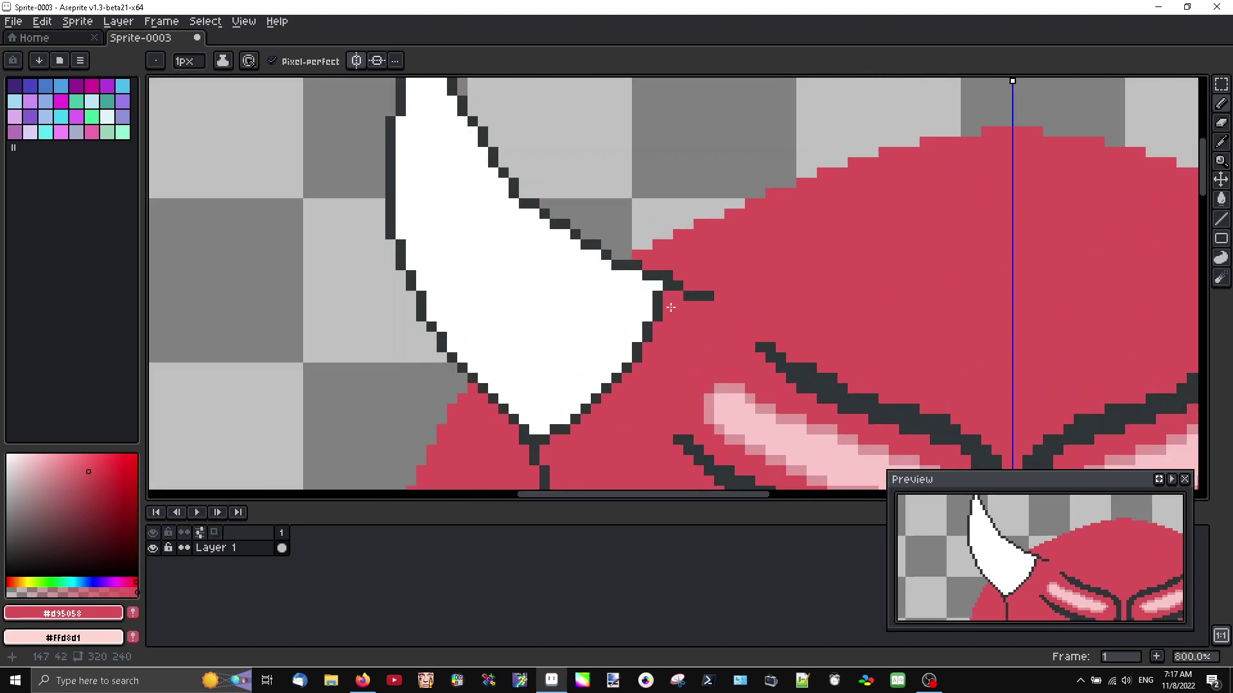
Erase the stepped crease at the horn's inner corner with the face's red and redraw it as a straight horizontal dark line
{"action": "left_click", "coordinate": [705, 296], "text": "alt"}
{"action": "left_click", "coordinate": [748, 287], "text": "alt"}
{"action": "mouse_move", "coordinate": [717, 304]}
{"action": "left_mouse_down"}
{"action": "mouse_move", "coordinate": [676, 284]}
{"action": "mouse_move", "coordinate": [738, 287]}
{"action": "left_mouse_up"}
{"action": "left_click", "coordinate": [673, 286], "text": "alt"}
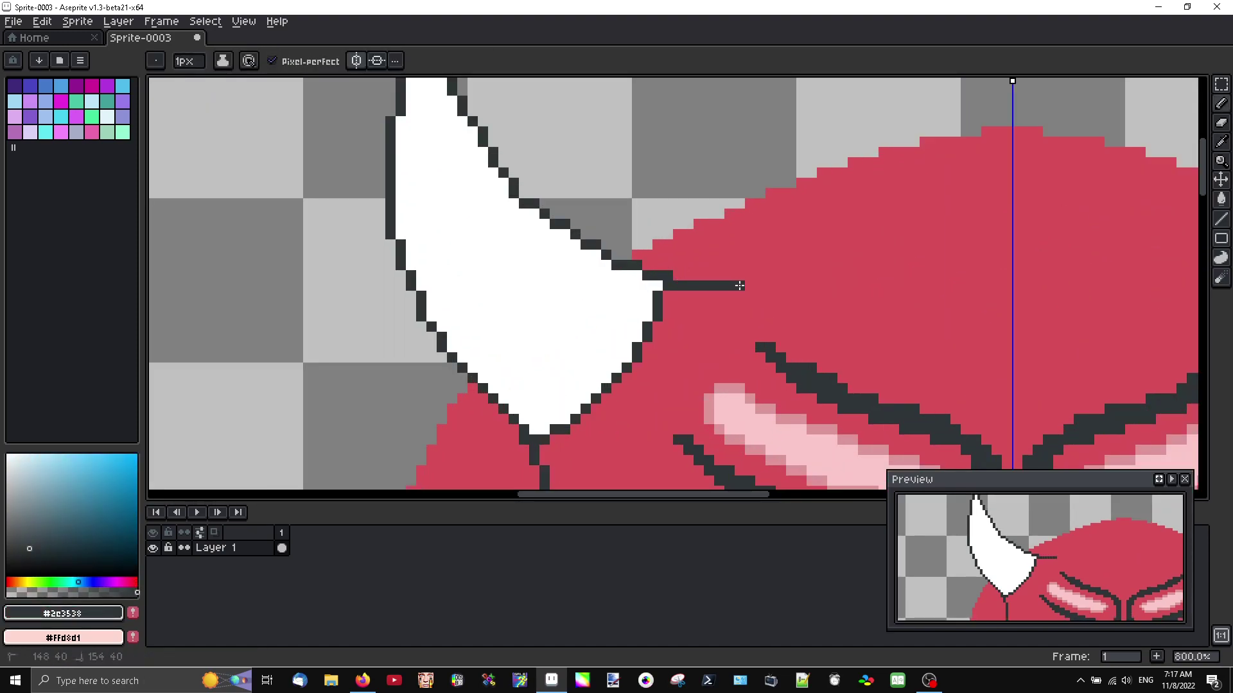
Raise the inner end of the mirrored horn creases by one pixel and clean up the leftover pixels with the face's red
{"action": "scroll", "coordinate": [728, 336], "scroll_direction": "down", "scroll_amount": 4}
{"action": "scroll", "coordinate": [727, 326], "scroll_direction": "down", "scroll_amount": 1}
{"action": "scroll", "coordinate": [717, 315], "scroll_direction": "up", "scroll_amount": 4}
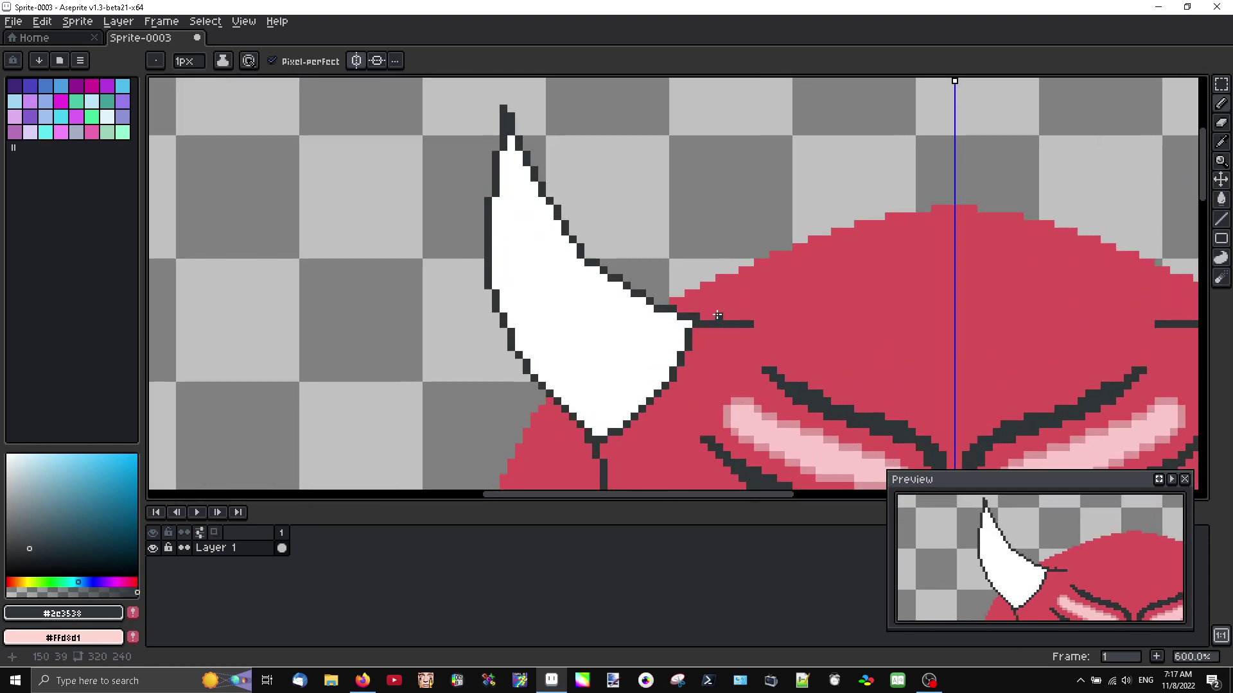
{"action": "mouse_move", "coordinate": [735, 318]}
{"action": "left_mouse_down"}
{"action": "mouse_move", "coordinate": [765, 318]}
{"action": "mouse_move", "coordinate": [737, 325]}
{"action": "mouse_move", "coordinate": [750, 325]}
{"action": "left_mouse_up"}
{"action": "left_click", "coordinate": [727, 339], "text": "alt"}
{"action": "scroll", "coordinate": [759, 335], "scroll_direction": "down", "scroll_amount": 5}
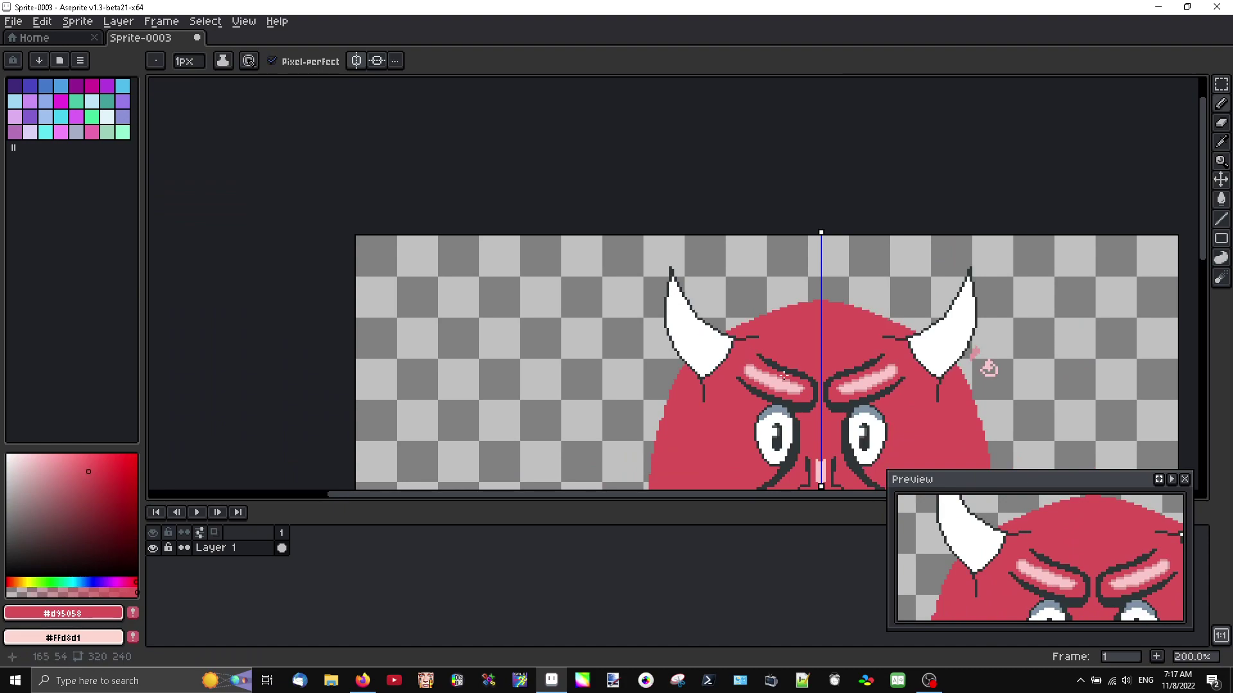
{"action": "scroll", "coordinate": [808, 359], "scroll_direction": "up", "scroll_amount": 6}
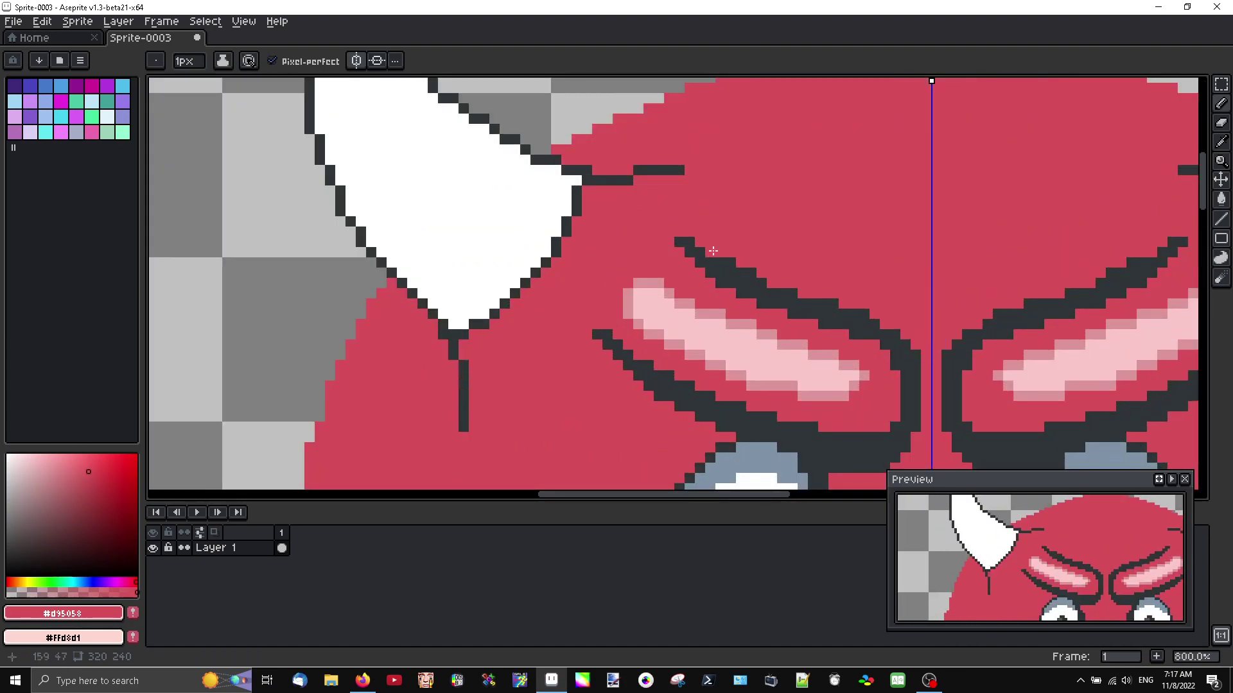
{"action": "left_click_drag", "start_coordinate": [682, 170], "coordinate": [671, 173]}
{"action": "scroll", "coordinate": [803, 357], "scroll_direction": "down", "scroll_amount": 5}
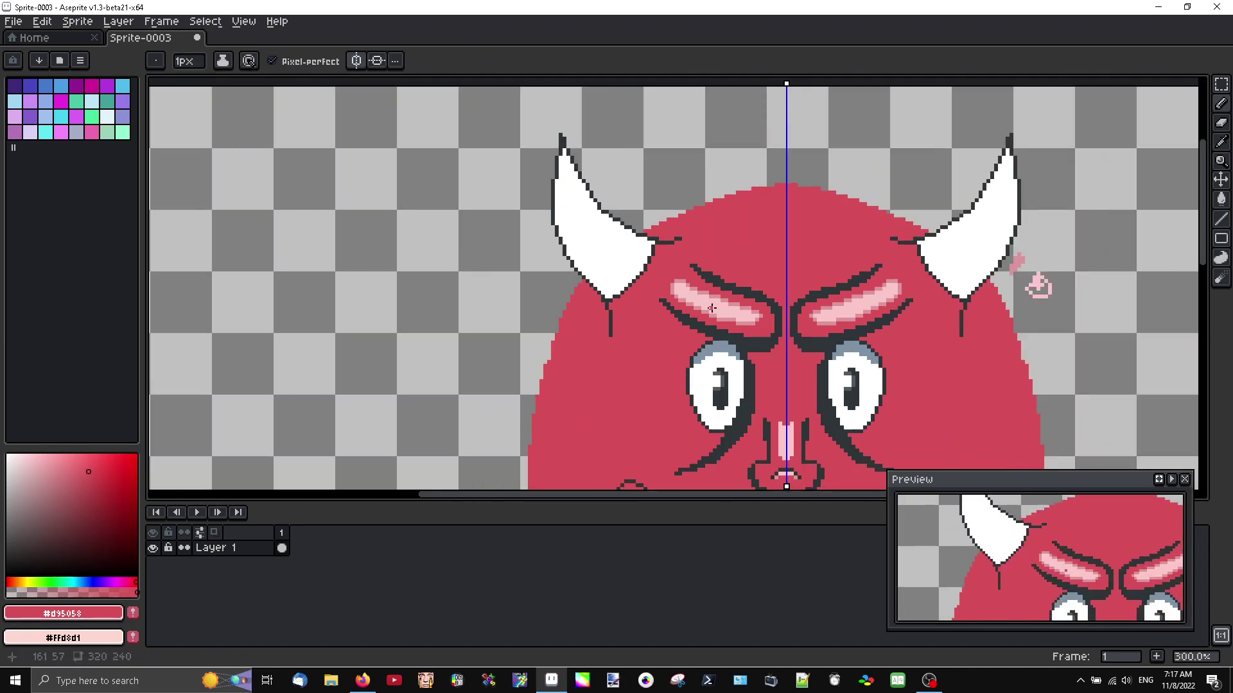
{"action": "left_click_drag", "start_coordinate": [802, 364], "coordinate": [843, 306]}
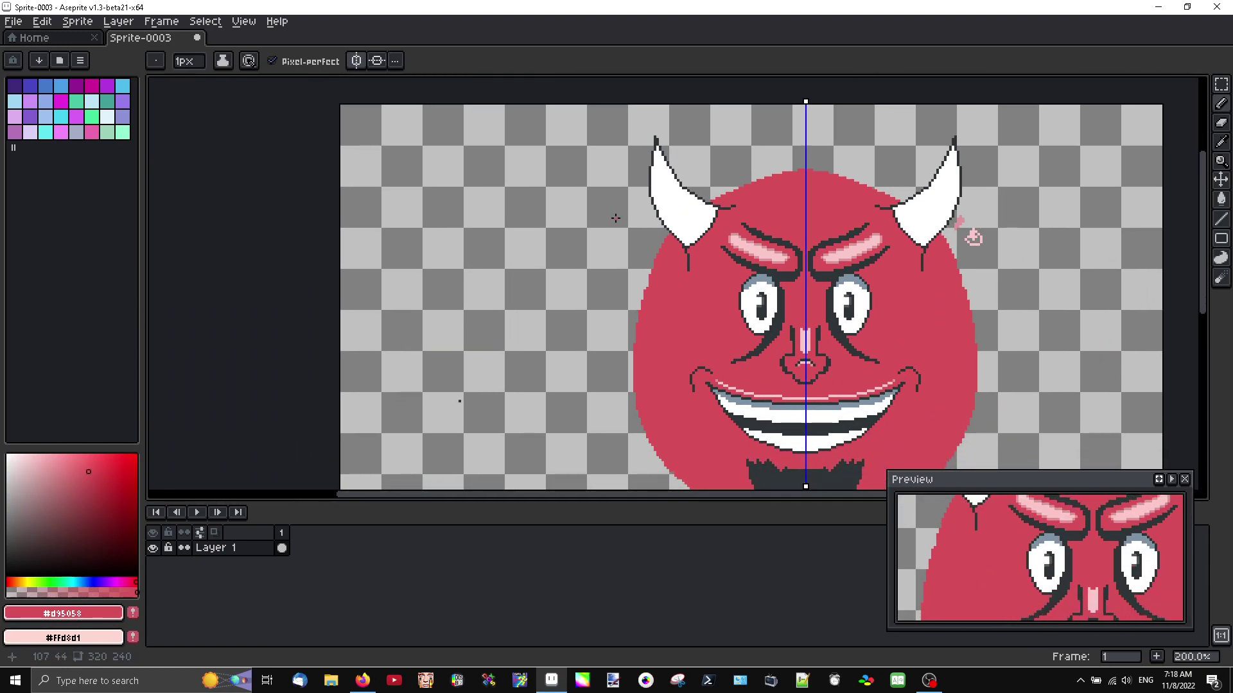
Sample the grey-blue #7d93a6 from the eye's shadow and shade the bottom tips of the mirrored horn bases with it
{"action": "scroll", "coordinate": [644, 173], "scroll_direction": "up", "scroll_amount": 1}
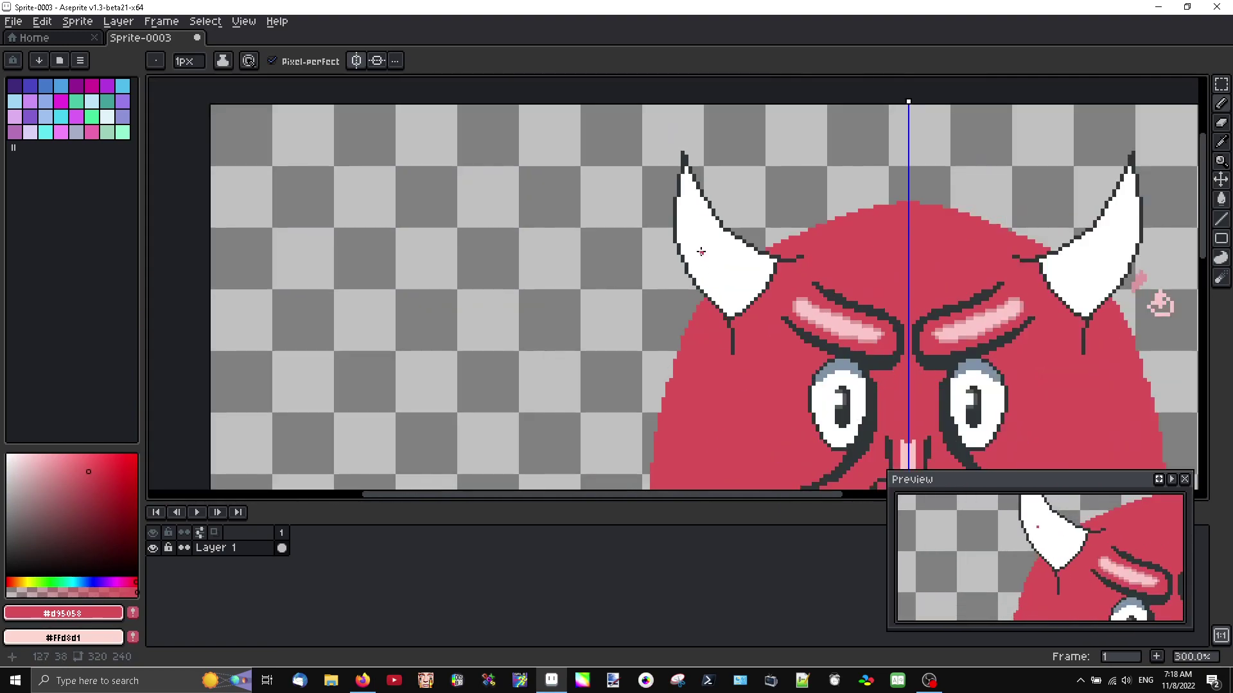
{"action": "scroll", "coordinate": [814, 388], "scroll_direction": "up", "scroll_amount": 3}
{"action": "left_click", "coordinate": [818, 384], "text": "alt"}
{"action": "scroll", "coordinate": [633, 234], "scroll_direction": "up", "scroll_amount": 3}
{"action": "left_click", "coordinate": [572, 244]}
{"action": "mouse_move", "coordinate": [572, 244]}
{"action": "left_mouse_down"}
{"action": "mouse_move", "coordinate": [604, 264]}
{"action": "mouse_move", "coordinate": [694, 275]}
{"action": "mouse_move", "coordinate": [627, 284]}
{"action": "mouse_move", "coordinate": [597, 262]}
{"action": "mouse_move", "coordinate": [638, 293]}
{"action": "mouse_move", "coordinate": [688, 294]}
{"action": "mouse_move", "coordinate": [635, 307]}
{"action": "left_mouse_up"}
{"action": "scroll", "coordinate": [640, 326], "scroll_direction": "down", "scroll_amount": 3}
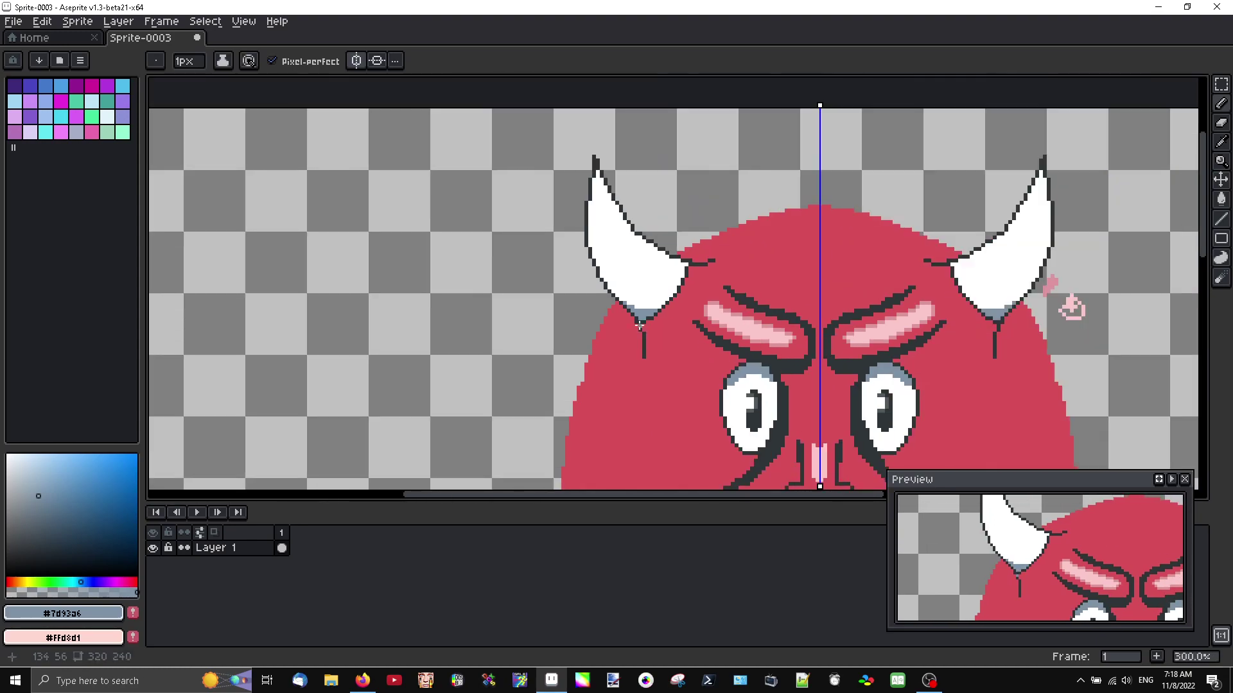
{"action": "scroll", "coordinate": [645, 332], "scroll_direction": "down", "scroll_amount": 2}
{"action": "scroll", "coordinate": [977, 532], "scroll_direction": "down", "scroll_amount": 2}
{"action": "scroll", "coordinate": [978, 526], "scroll_direction": "up", "scroll_amount": 2}
{"action": "left_click_drag", "start_coordinate": [1033, 528], "coordinate": [1021, 621]}
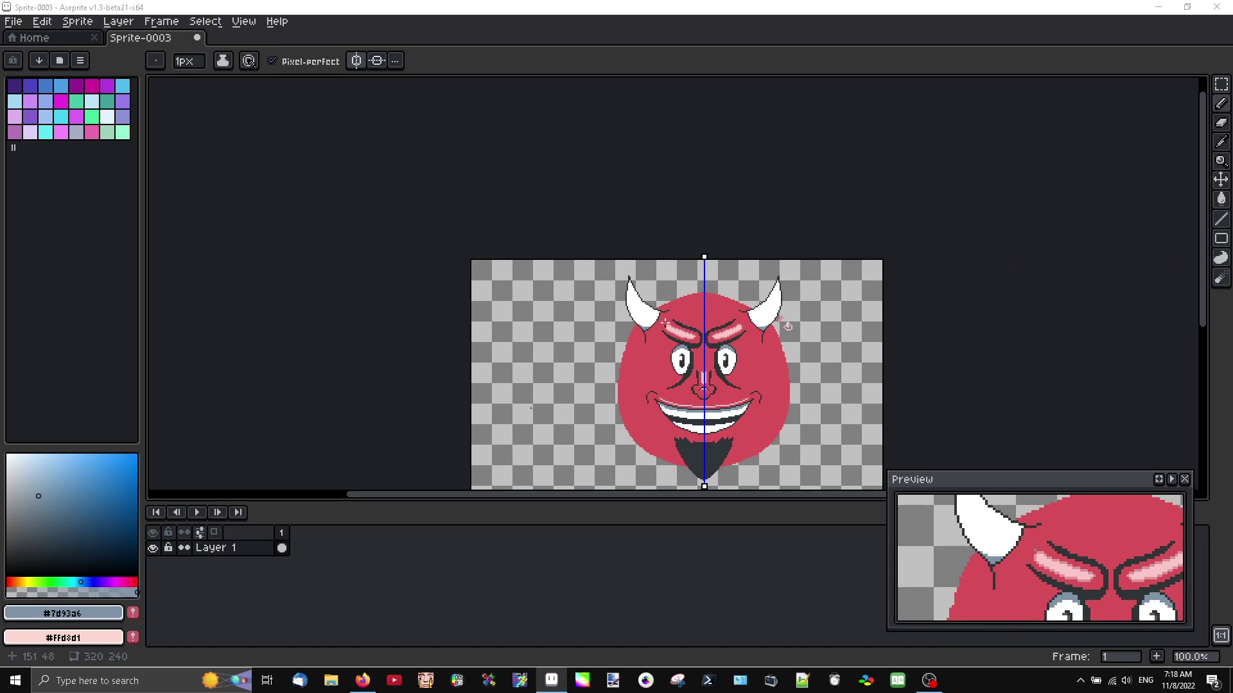
{"action": "scroll", "coordinate": [651, 311], "scroll_direction": "up", "scroll_amount": 2}
{"action": "scroll", "coordinate": [642, 337], "scroll_direction": "up", "scroll_amount": 4}
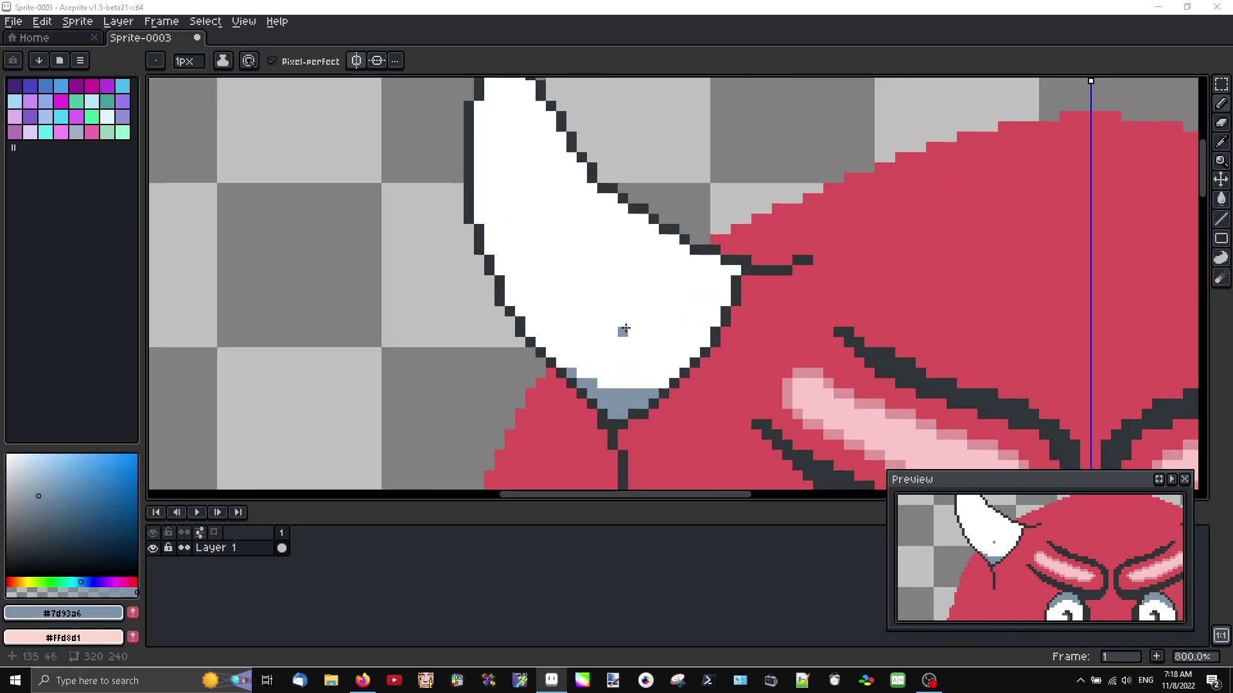
Dither the upper edge of the horn-base shading with alternating white and grey-blue #7d93a6 pixels
{"action": "left_click", "coordinate": [587, 310], "text": "alt"}
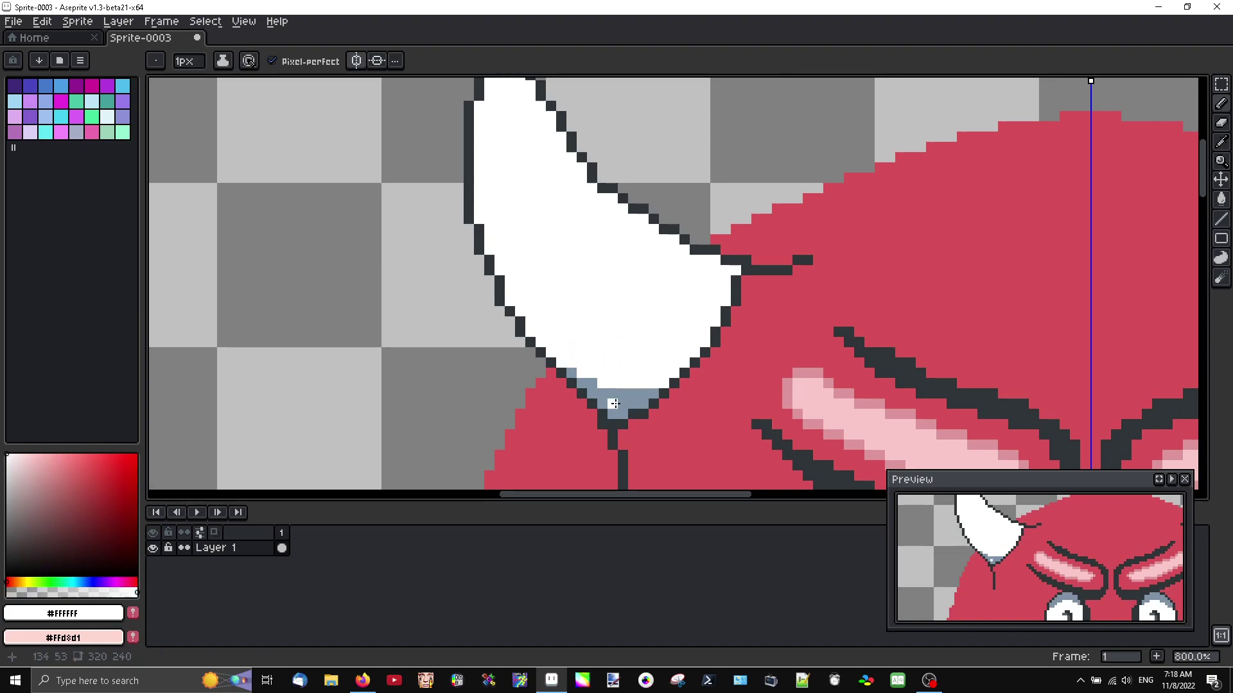
{"action": "left_click", "coordinate": [574, 373], "text": "alt"}
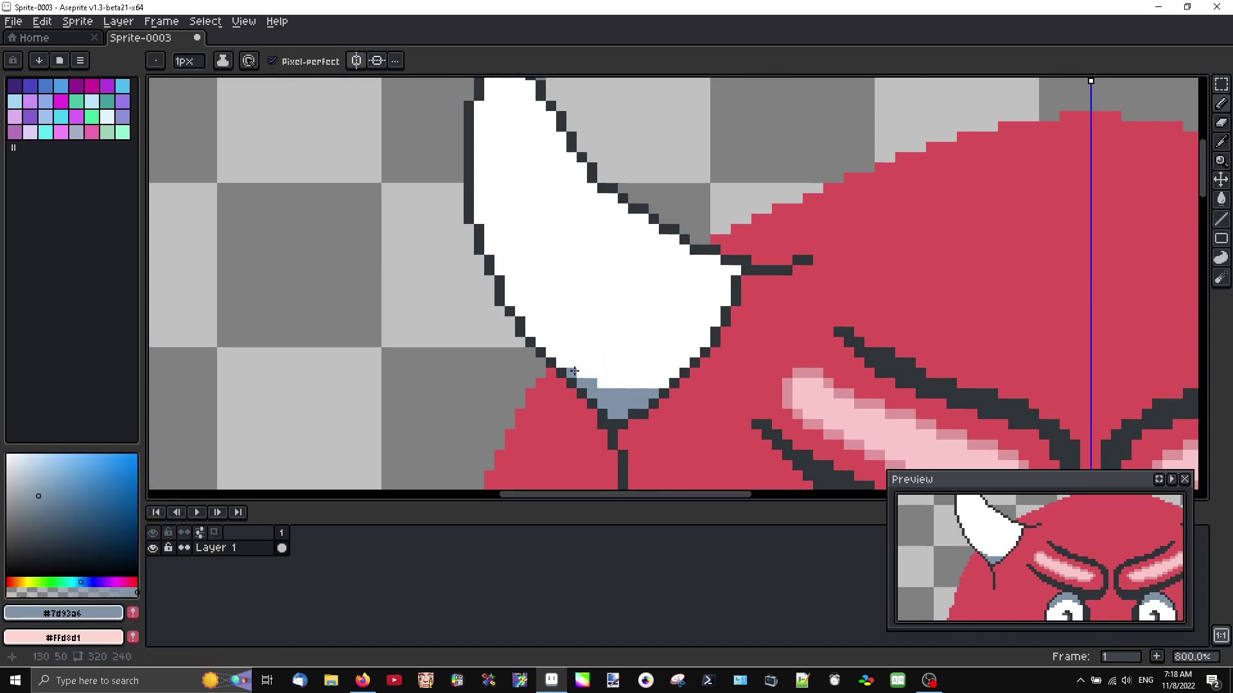
{"action": "left_click", "coordinate": [561, 362]}
{"action": "left_click", "coordinate": [595, 386], "text": "alt"}
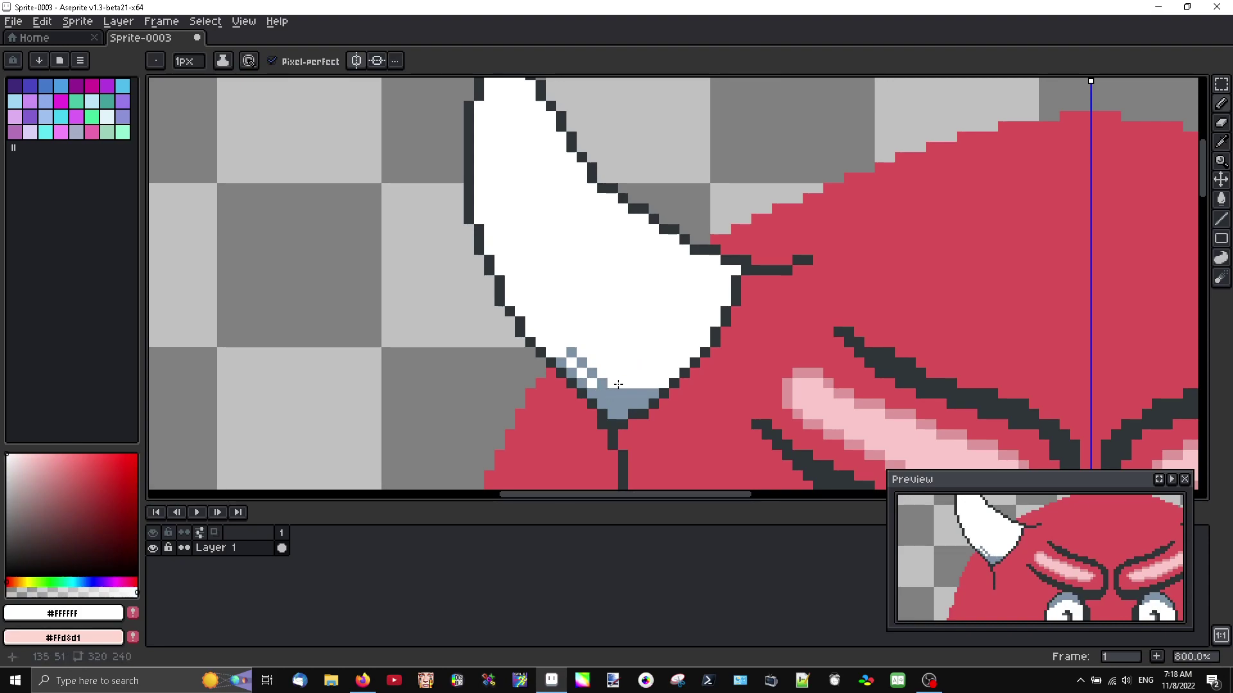
{"action": "left_click", "coordinate": [622, 394], "text": "alt"}
{"action": "left_click", "coordinate": [623, 384]}
{"action": "left_click", "coordinate": [642, 383]}
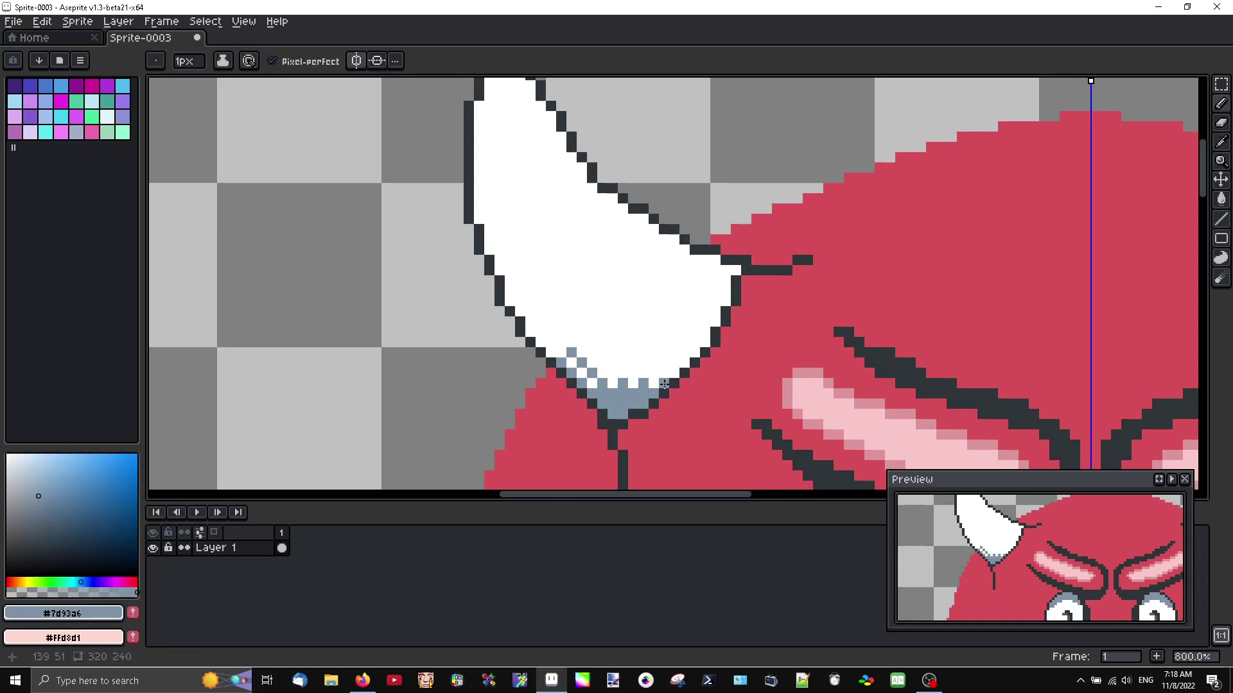
Extend the grey-blue dithering further up the outer edge of the mirrored horn bases
{"action": "scroll", "coordinate": [668, 405], "scroll_direction": "down", "scroll_amount": 4}
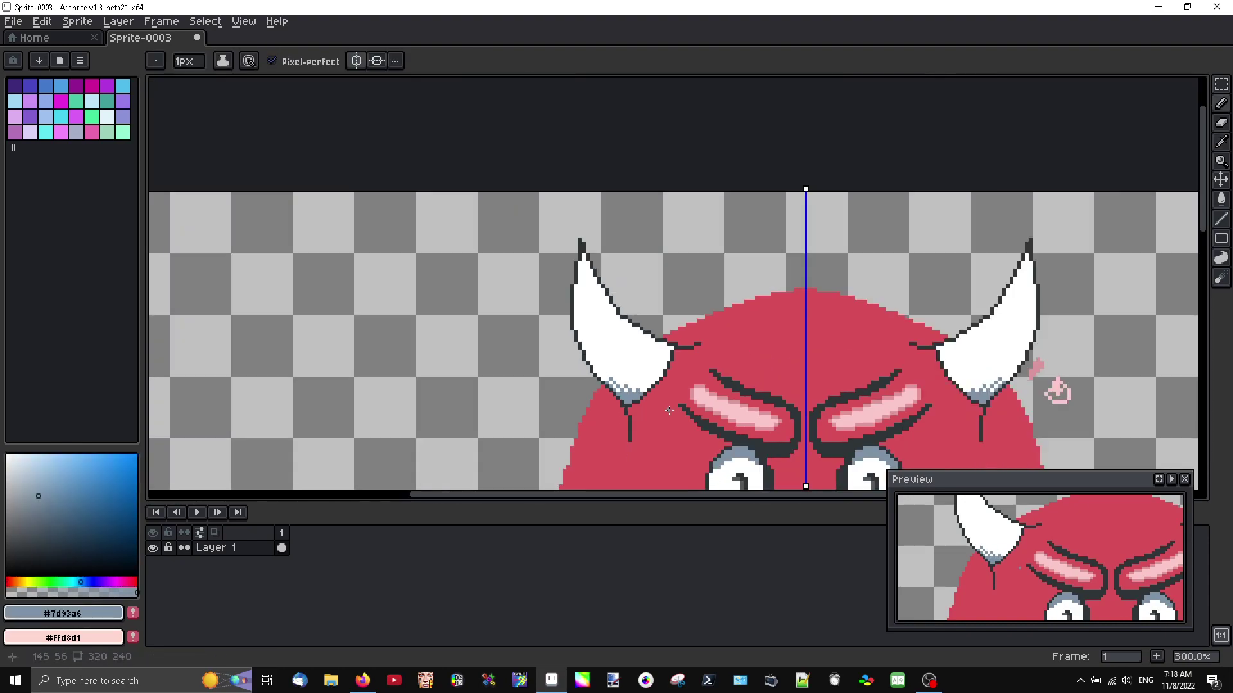
{"action": "scroll", "coordinate": [591, 380], "scroll_direction": "up", "scroll_amount": 2}
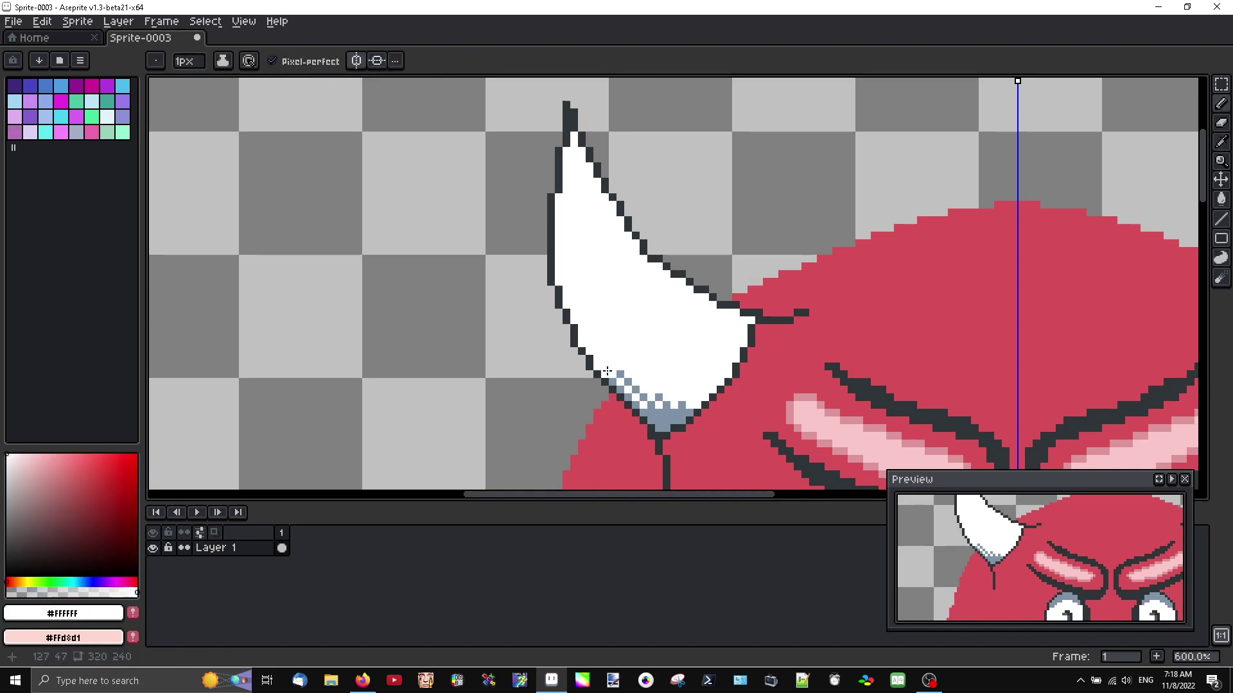
{"action": "left_click", "coordinate": [605, 371], "text": "alt"}
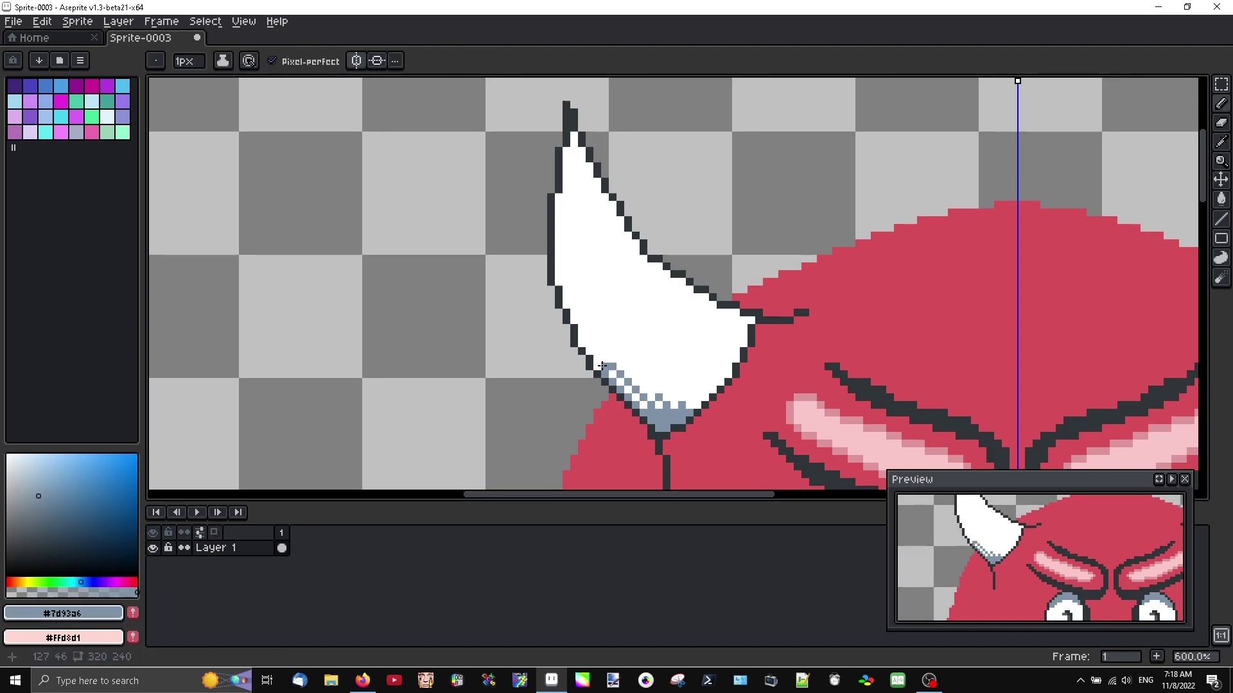
{"action": "scroll", "coordinate": [602, 366], "scroll_direction": "down", "scroll_amount": 4}
{"action": "scroll", "coordinate": [546, 386], "scroll_direction": "up", "scroll_amount": 3}
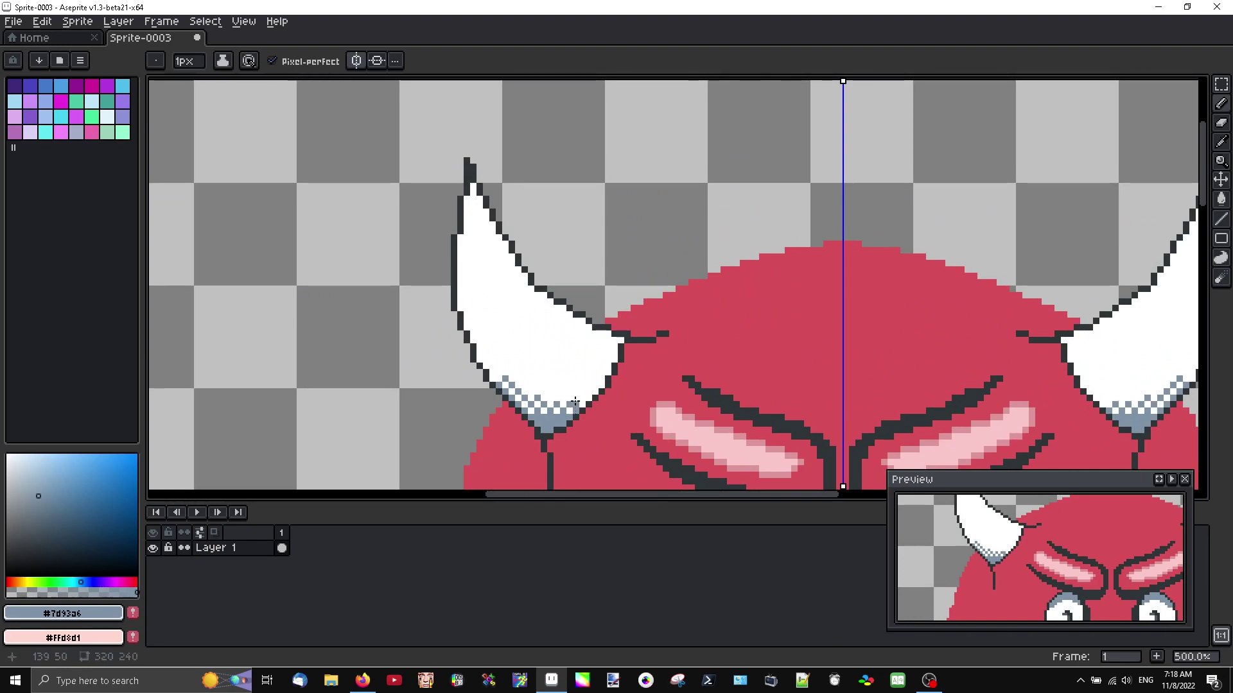
Sample the horn's white and touch up the dithered pixels along the horn's outer edge
{"action": "scroll", "coordinate": [575, 405], "scroll_direction": "down", "scroll_amount": 5}
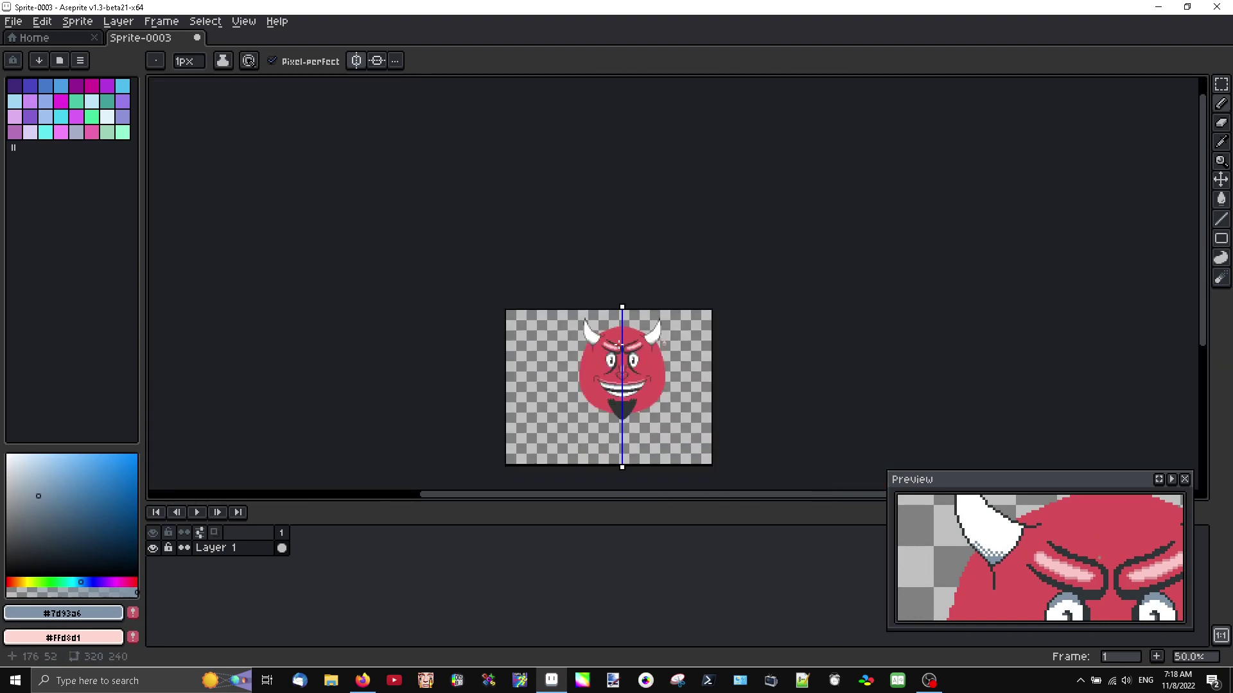
{"action": "scroll", "coordinate": [620, 343], "scroll_direction": "up", "scroll_amount": 2}
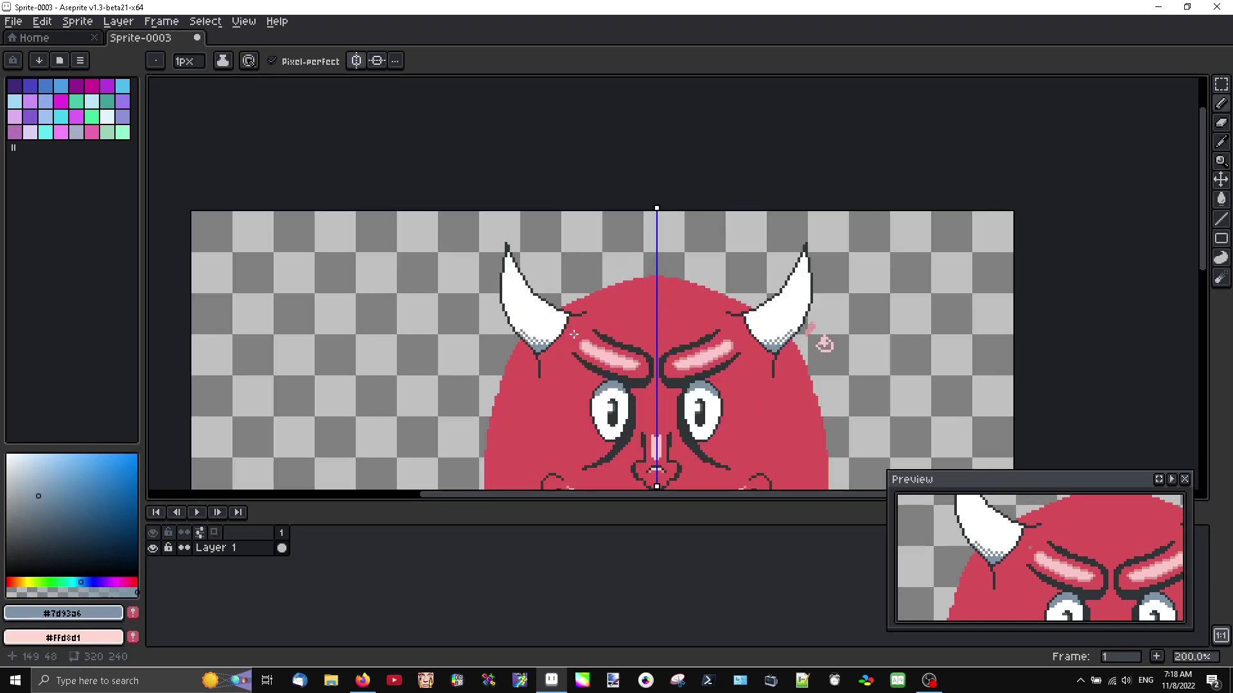
{"action": "scroll", "coordinate": [576, 335], "scroll_direction": "up", "scroll_amount": 4}
{"action": "left_click", "coordinate": [492, 338], "text": "alt"}
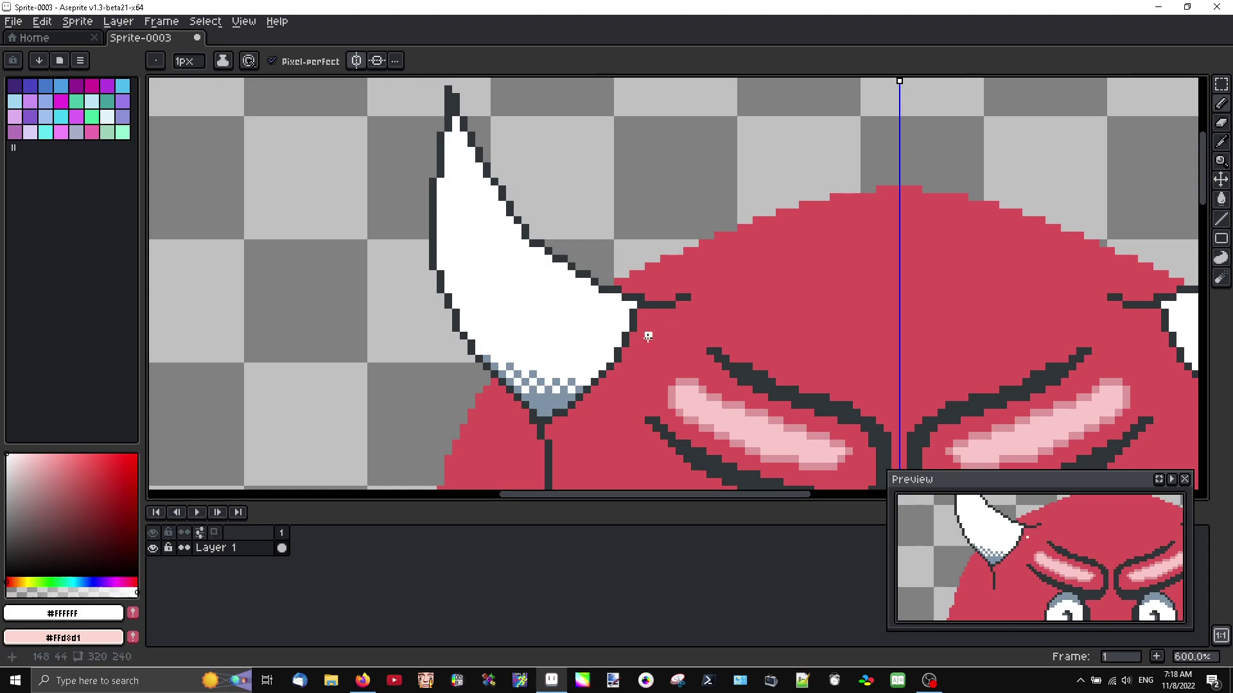
{"action": "scroll", "coordinate": [655, 334], "scroll_direction": "down", "scroll_amount": 2}
{"action": "scroll", "coordinate": [582, 349], "scroll_direction": "up", "scroll_amount": 1}
{"action": "left_click_drag", "start_coordinate": [573, 350], "coordinate": [578, 356]}
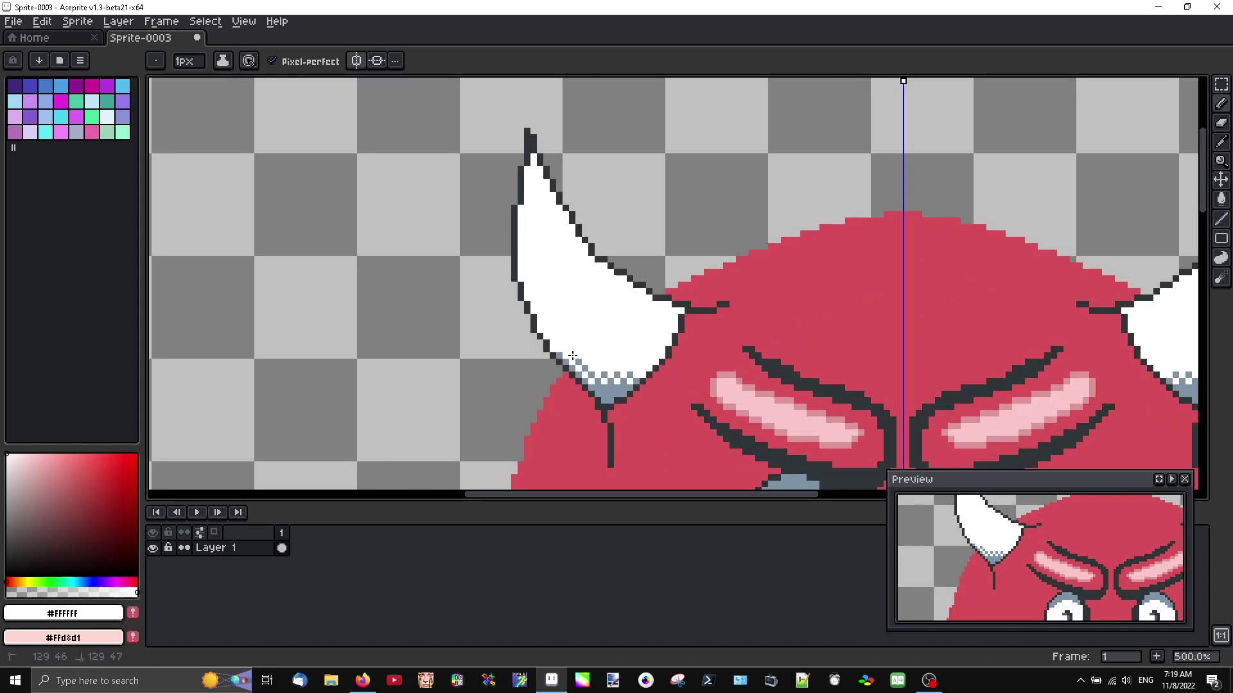
{"action": "scroll", "coordinate": [587, 359], "scroll_direction": "down", "scroll_amount": 1}
{"action": "scroll", "coordinate": [604, 343], "scroll_direction": "up", "scroll_amount": 1}
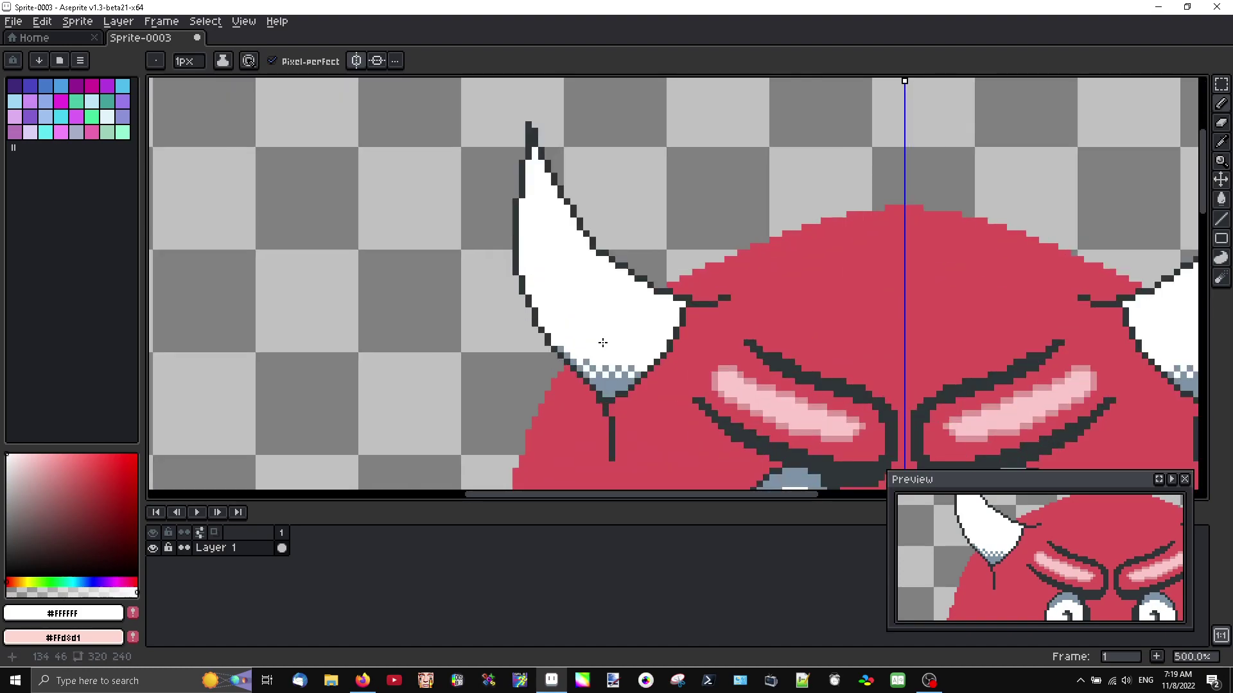
Examine the horn shading and the dark lines around the brows, eyes, nose and mouth
{"action": "scroll", "coordinate": [588, 357], "scroll_direction": "down", "scroll_amount": 4}
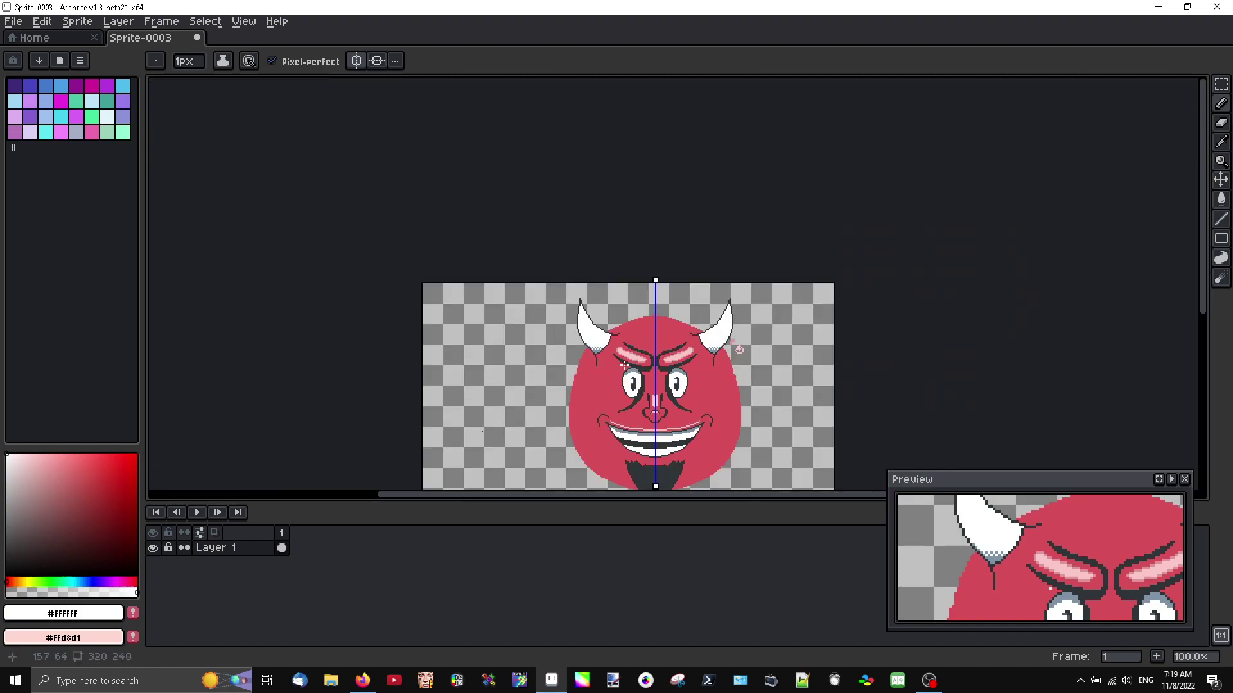
{"action": "scroll", "coordinate": [739, 350], "scroll_direction": "up", "scroll_amount": 2}
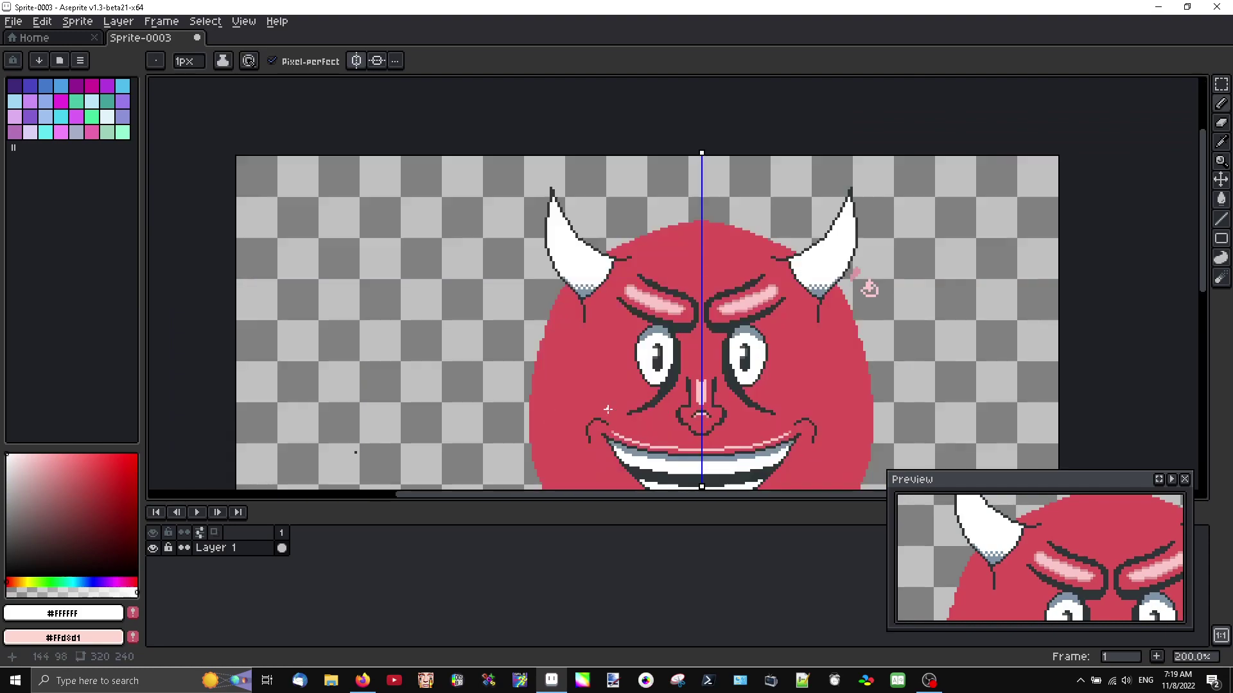
{"action": "scroll", "coordinate": [993, 225], "scroll_direction": "down", "scroll_amount": 1}
{"action": "scroll", "coordinate": [900, 267], "scroll_direction": "up", "scroll_amount": 4}
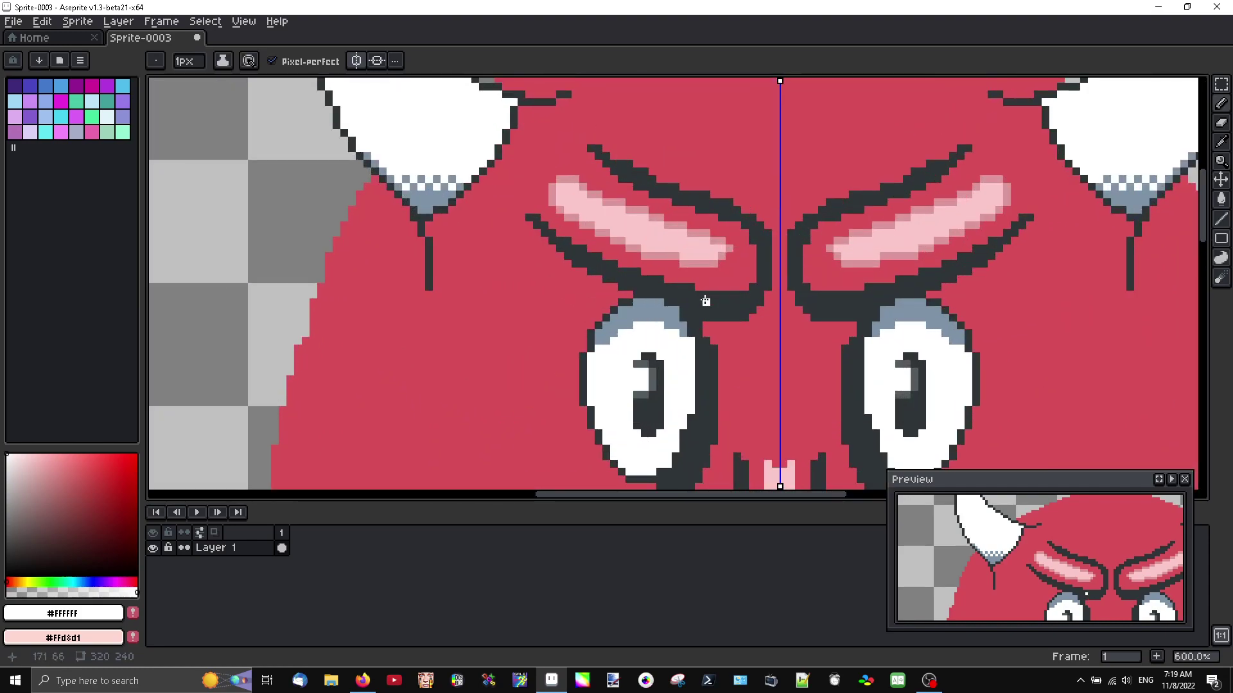
{"action": "scroll", "coordinate": [705, 301], "scroll_direction": "down", "scroll_amount": 4}
{"action": "scroll", "coordinate": [1073, 115], "scroll_direction": "up", "scroll_amount": 1}
{"action": "scroll", "coordinate": [971, 157], "scroll_direction": "down", "scroll_amount": 1}
{"action": "scroll", "coordinate": [608, 353], "scroll_direction": "up", "scroll_amount": 4}
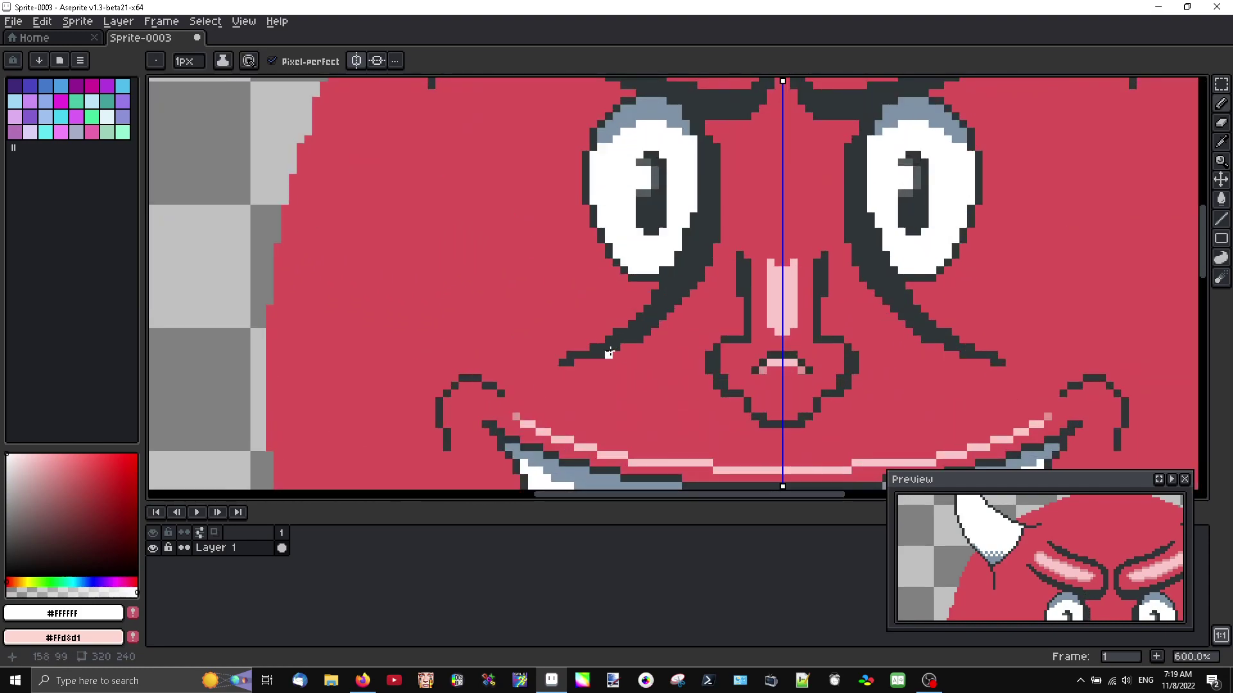
{"action": "left_click", "coordinate": [608, 353], "text": "alt"}
{"action": "scroll", "coordinate": [621, 348], "scroll_direction": "down", "scroll_amount": 4}
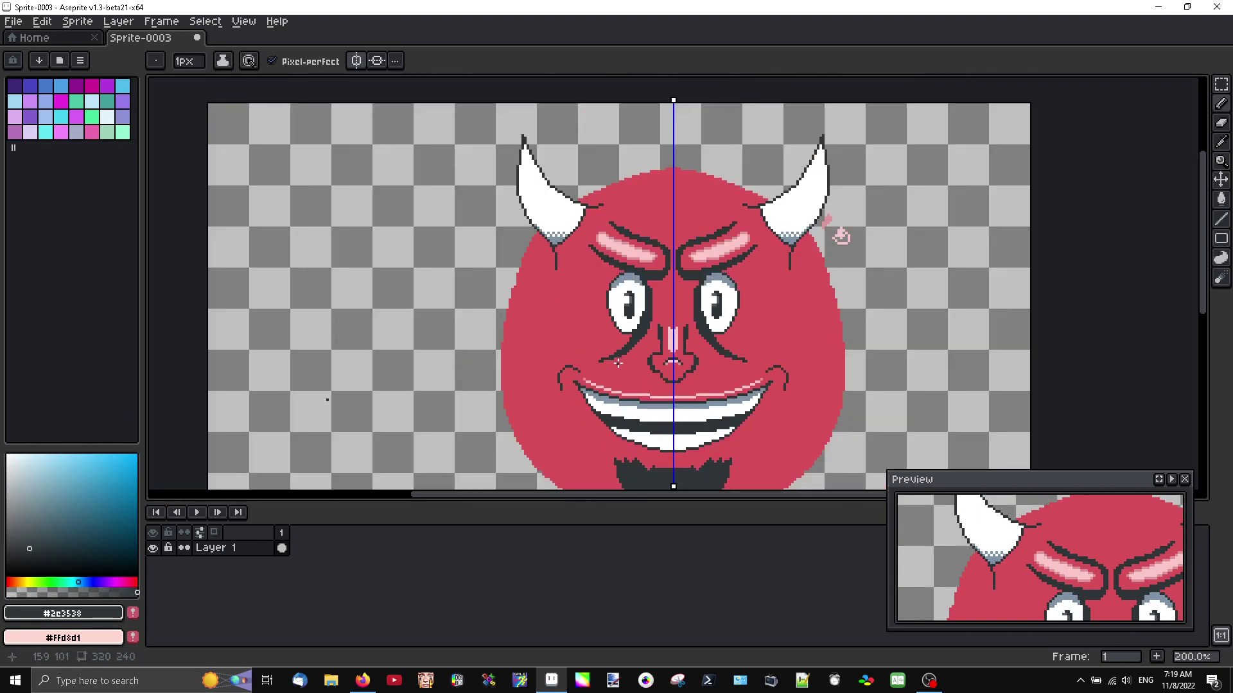
{"action": "scroll", "coordinate": [642, 302], "scroll_direction": "up", "scroll_amount": 3}
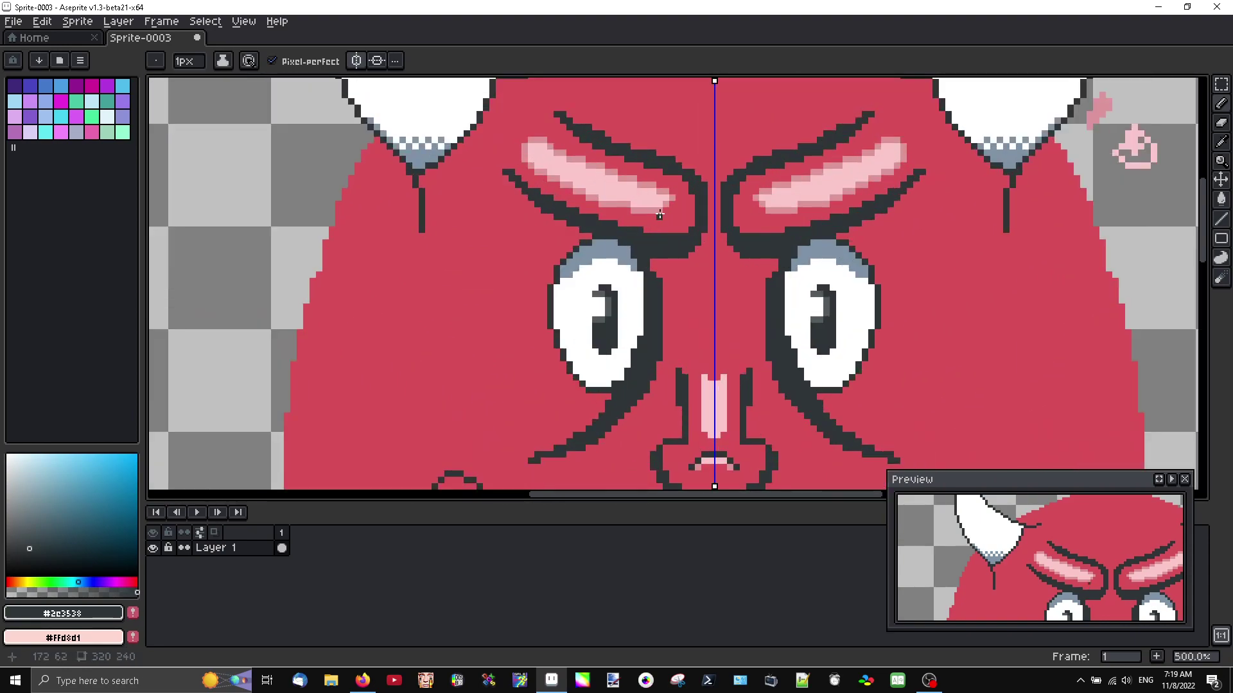
Erase the single tip pixel at the outer end of the mirrored under-eye creases with the face's red #d95058
{"action": "left_click", "coordinate": [661, 201], "text": "alt"}
{"action": "scroll", "coordinate": [559, 446], "scroll_direction": "up", "scroll_amount": 2}
{"action": "left_click", "coordinate": [527, 418]}
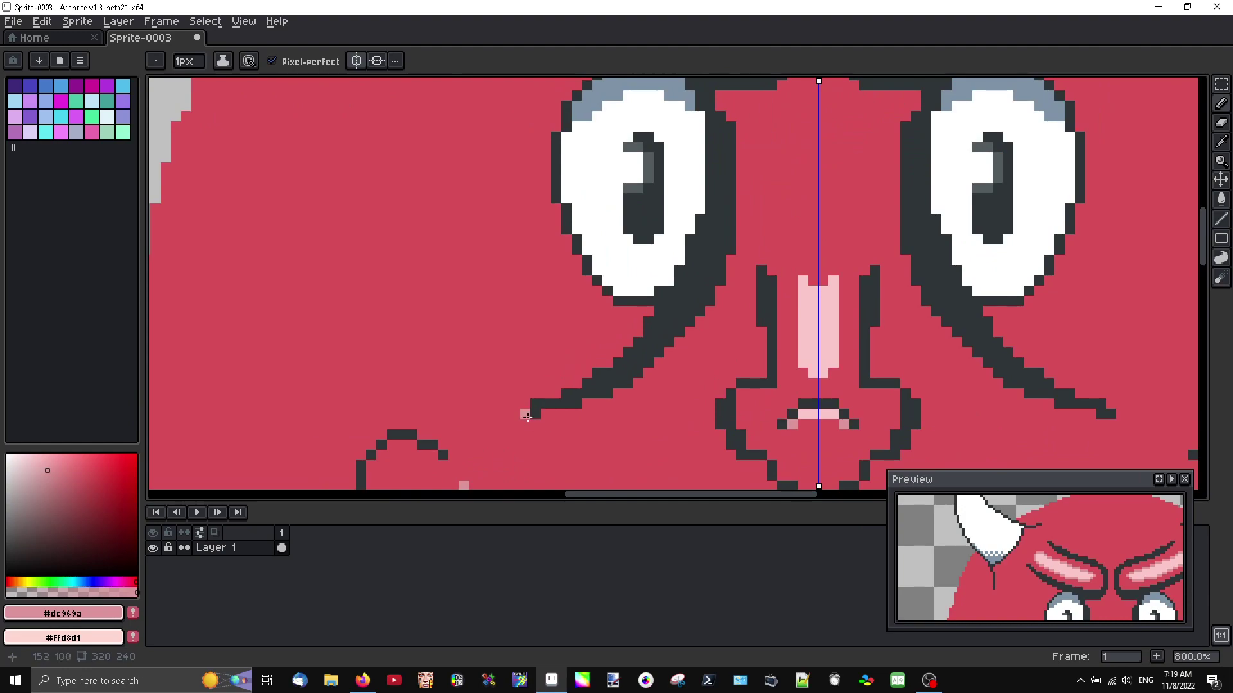
{"action": "left_click", "coordinate": [535, 417], "text": "alt"}
{"action": "left_click", "coordinate": [538, 414]}
{"action": "left_click", "coordinate": [539, 415], "text": "alt"}
{"action": "left_click_drag", "start_coordinate": [540, 414], "coordinate": [523, 414]}
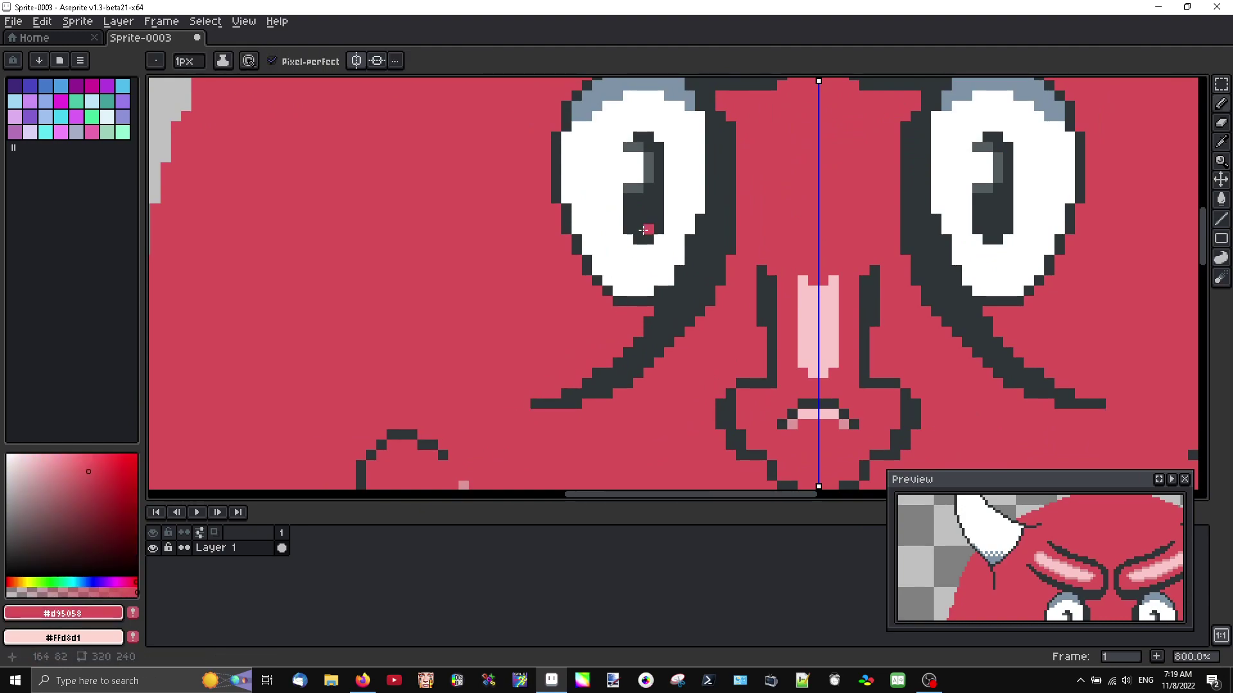
Sample the muted pink #dc969a from the brow highlight's edge and add smoothing pixels at the steps of the under-eye creases
{"action": "scroll", "coordinate": [591, 289], "scroll_direction": "up", "scroll_amount": 3}
{"action": "left_click", "coordinate": [677, 171]}
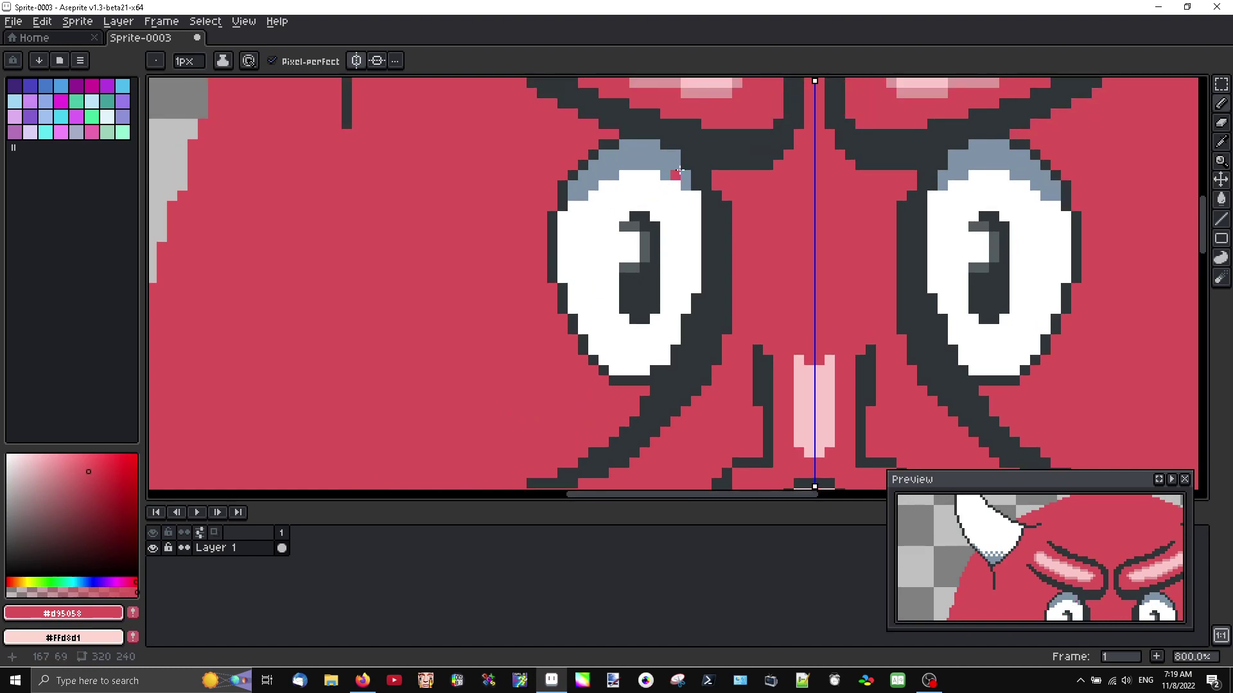
{"action": "left_click", "coordinate": [713, 93], "text": "alt"}
{"action": "scroll", "coordinate": [620, 321], "scroll_direction": "down", "scroll_amount": 5}
{"action": "left_click", "coordinate": [554, 353]}
{"action": "scroll", "coordinate": [676, 365], "scroll_direction": "down", "scroll_amount": 4}
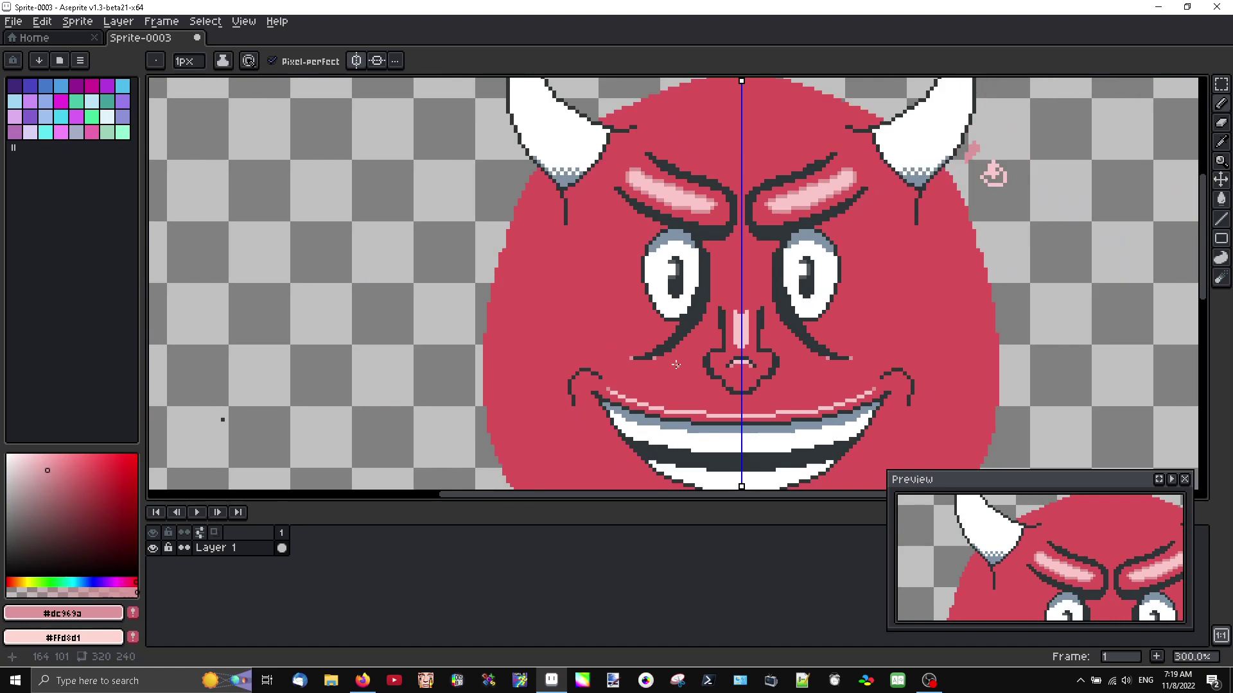
{"action": "scroll", "coordinate": [675, 364], "scroll_direction": "up", "scroll_amount": 6}
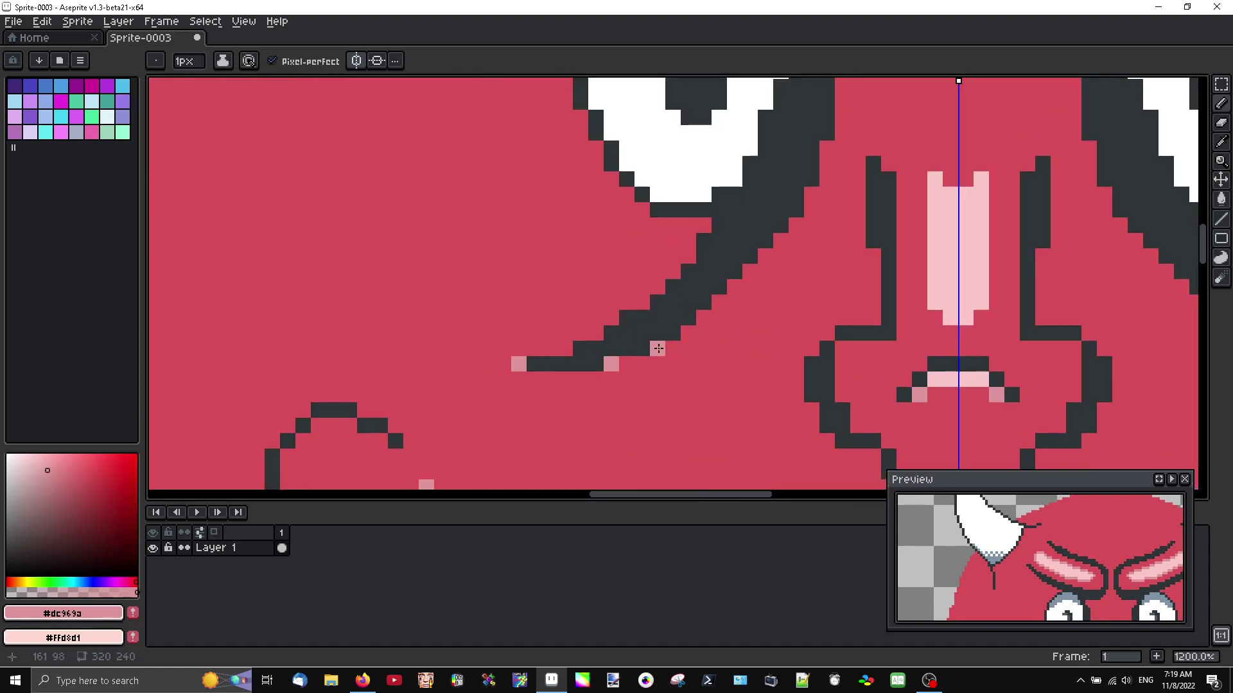
Sample the grey-blue #7d93a6 from the eye's shadow and try smoothing pixels along the under-eye creases
{"action": "scroll", "coordinate": [658, 394], "scroll_direction": "down", "scroll_amount": 7}
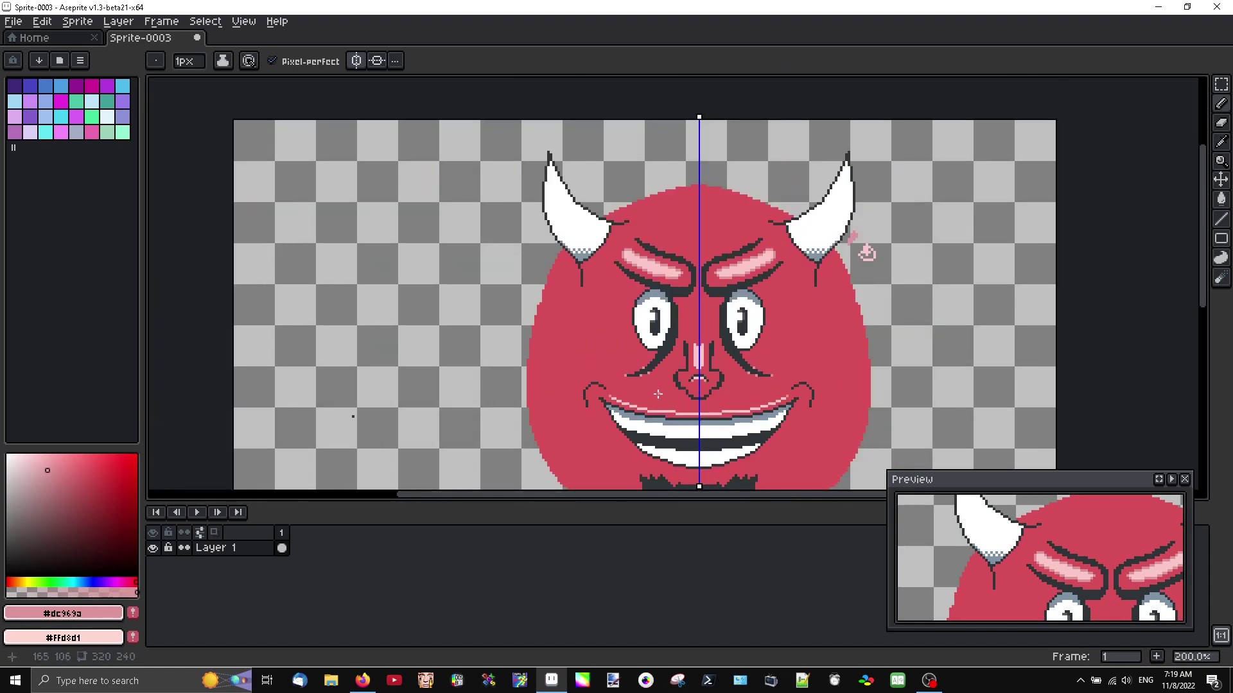
{"action": "scroll", "coordinate": [748, 297], "scroll_direction": "up", "scroll_amount": 3}
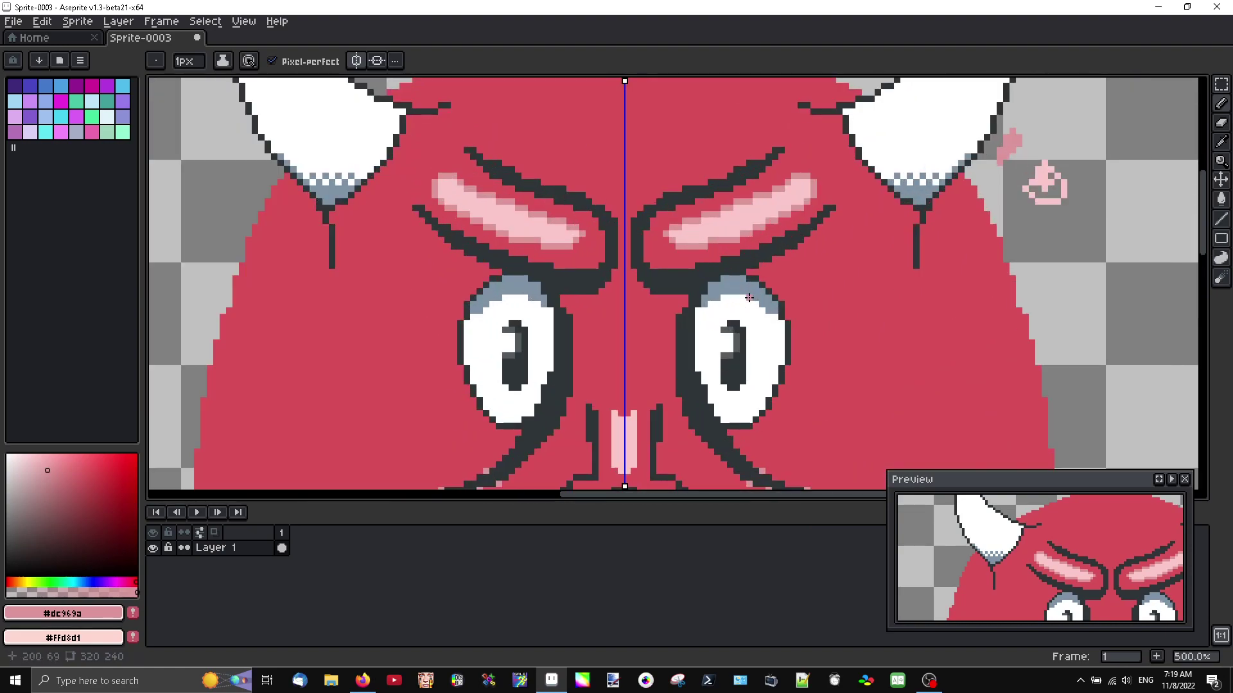
{"action": "left_click", "coordinate": [709, 289], "text": "alt"}
{"action": "scroll", "coordinate": [642, 334], "scroll_direction": "down", "scroll_amount": 2}
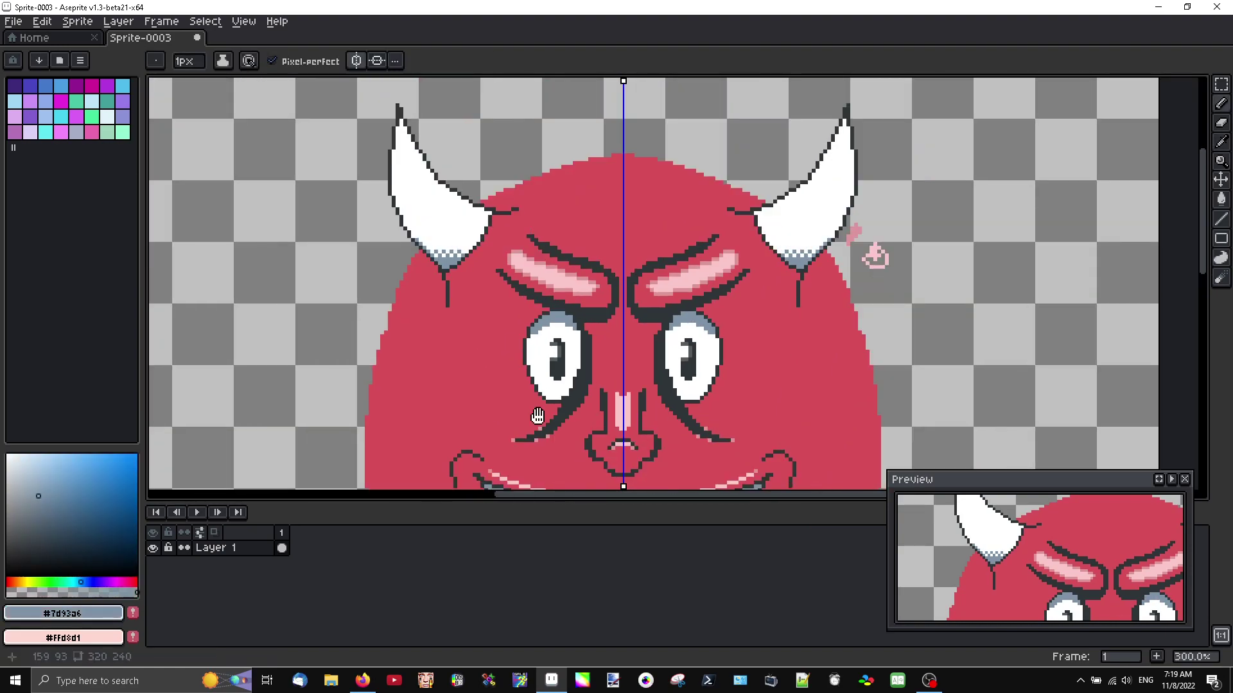
{"action": "scroll", "coordinate": [545, 391], "scroll_direction": "up", "scroll_amount": 3}
{"action": "left_click", "coordinate": [546, 387]}
{"action": "scroll", "coordinate": [548, 384], "scroll_direction": "up", "scroll_amount": 3}
{"action": "key", "text": "ctrl+z"}
{"action": "left_click", "coordinate": [538, 383]}
{"action": "left_click", "coordinate": [442, 380]}
{"action": "left_click", "coordinate": [547, 333]}
{"action": "left_click", "coordinate": [579, 364]}
{"action": "scroll", "coordinate": [571, 396], "scroll_direction": "down", "scroll_amount": 5}
{"action": "scroll", "coordinate": [571, 396], "scroll_direction": "down", "scroll_amount": 1}
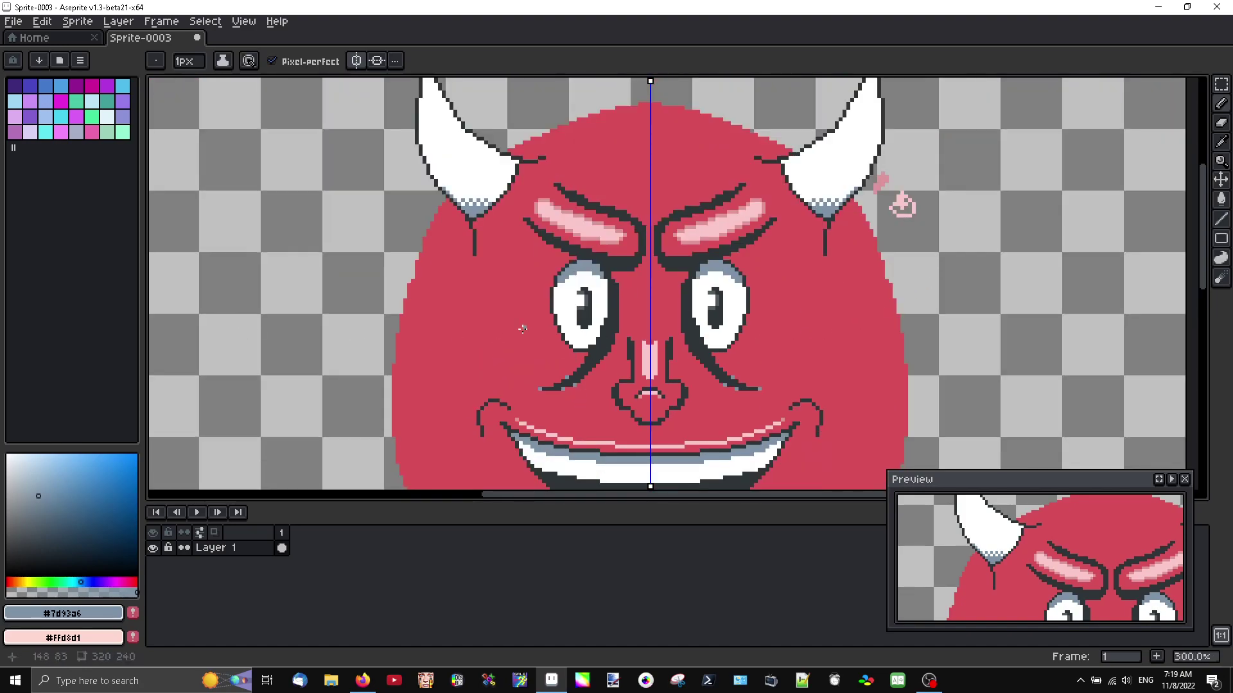
Undo the smoothing pixels added to the under-eye creases and return to the Pencil tool
{"action": "key", "text": "v"}
{"action": "key", "text": "ctrl+z"}
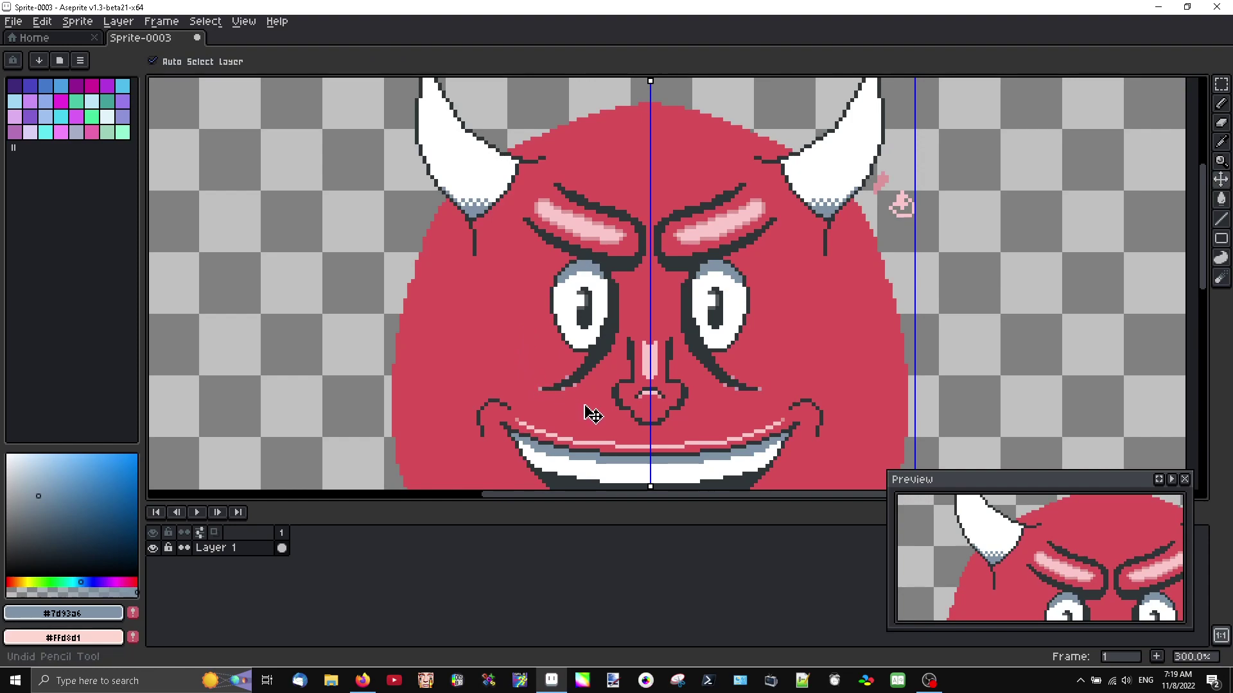
{"action": "key", "text": "b"}
{"action": "mouse_move", "coordinate": [583, 402]}
{"action": "left_mouse_down"}
{"action": "mouse_move", "coordinate": [575, 321]}
{"action": "mouse_move", "coordinate": [565, 355]}
{"action": "left_mouse_up"}
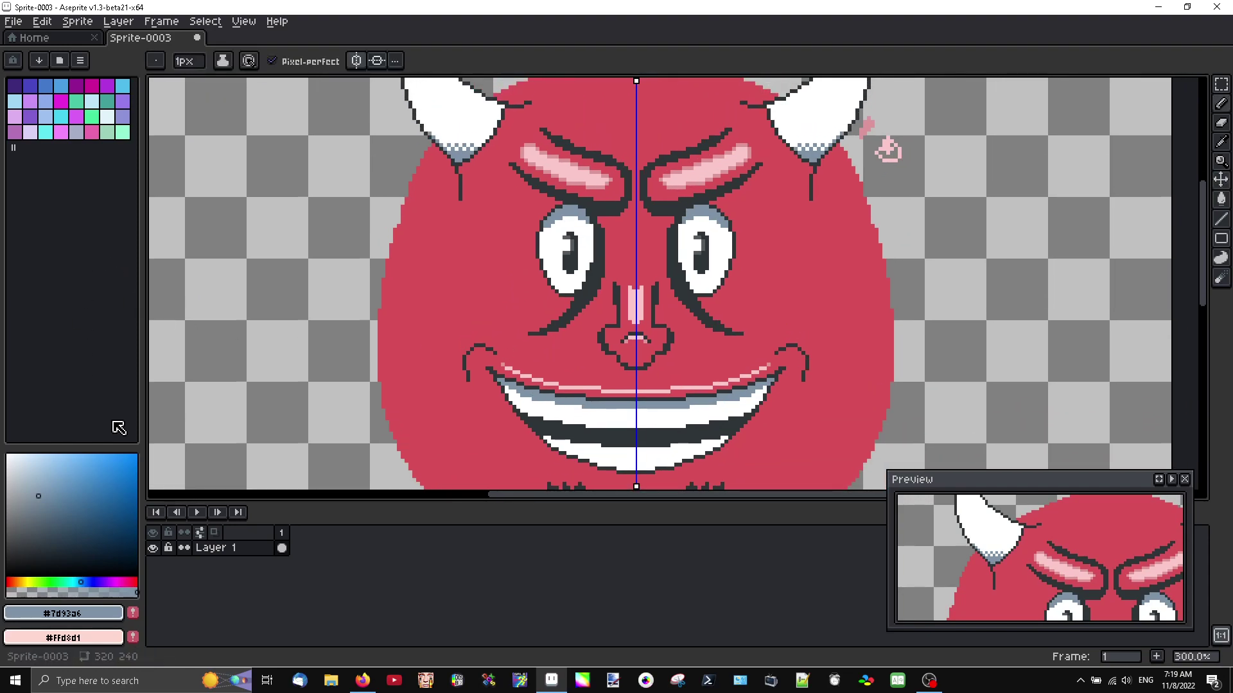
Sample the face's red #d95058, darken it to HSV 356, 56, 73 and place a smoothing pixel at the under-eye creases' outer tips
{"action": "scroll", "coordinate": [462, 230], "scroll_direction": "up", "scroll_amount": 2}
{"action": "left_click", "coordinate": [469, 233], "text": "alt"}
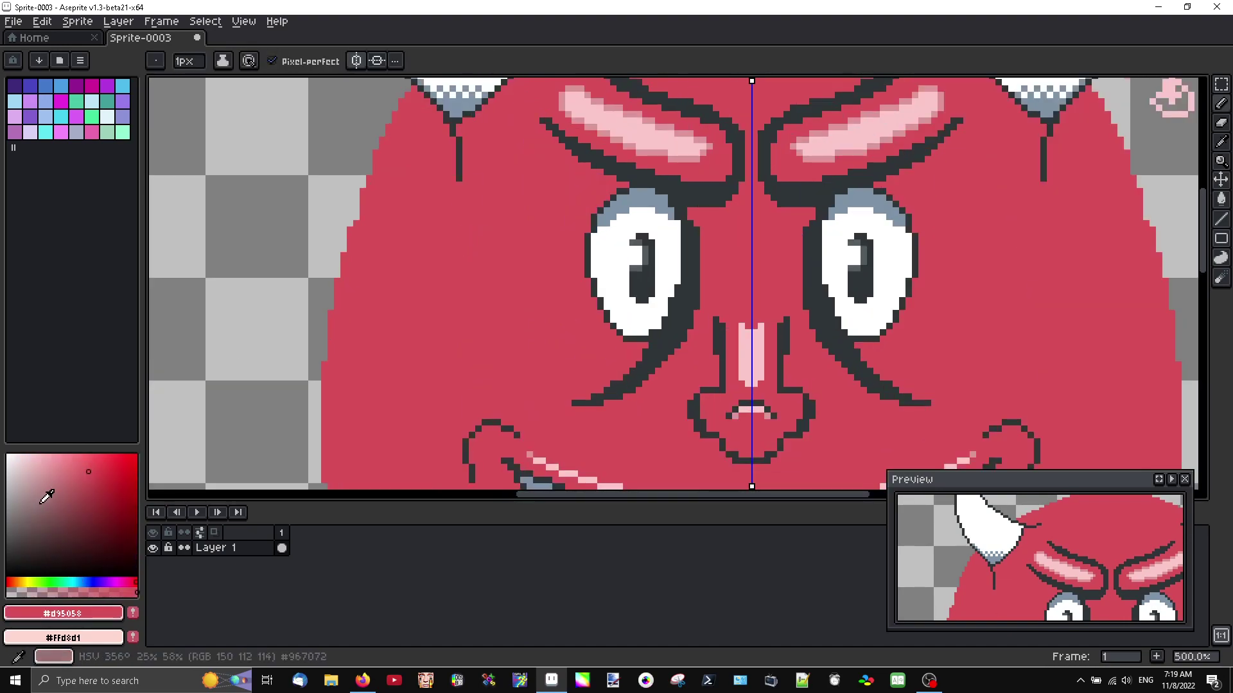
{"action": "left_click", "coordinate": [80, 486]}
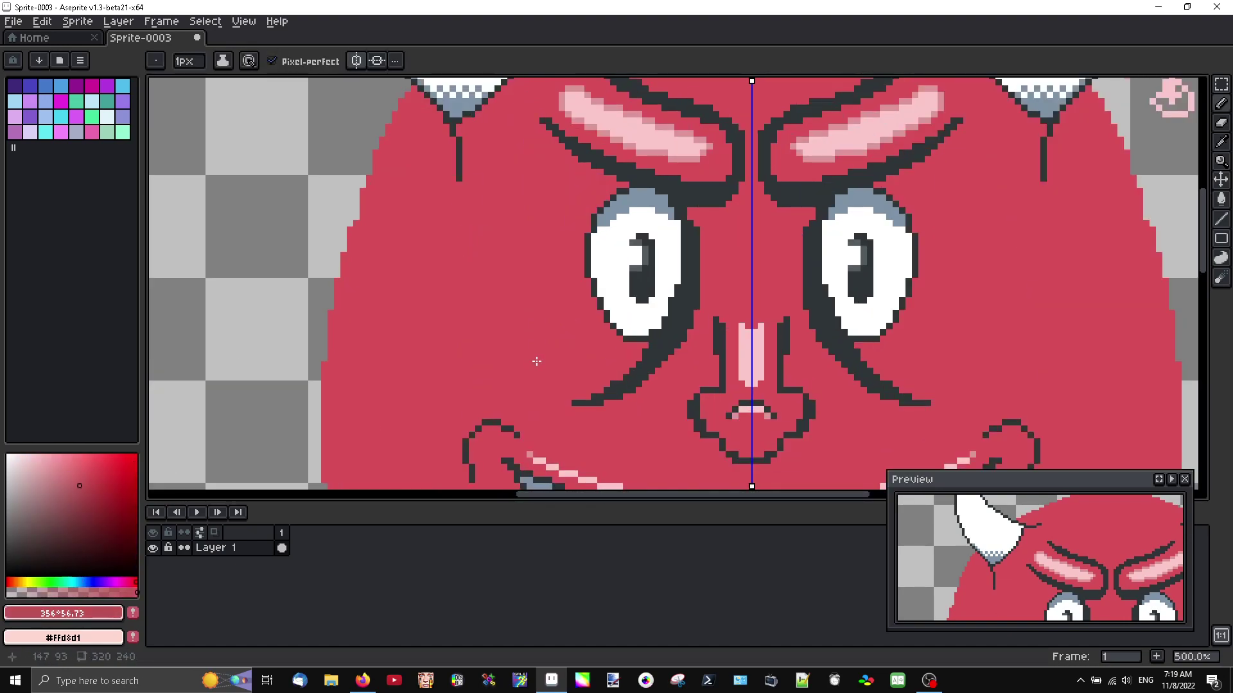
{"action": "scroll", "coordinate": [537, 362], "scroll_direction": "up", "scroll_amount": 5}
{"action": "scroll", "coordinate": [646, 368], "scroll_direction": "down", "scroll_amount": 1}
{"action": "scroll", "coordinate": [707, 239], "scroll_direction": "down", "scroll_amount": 2}
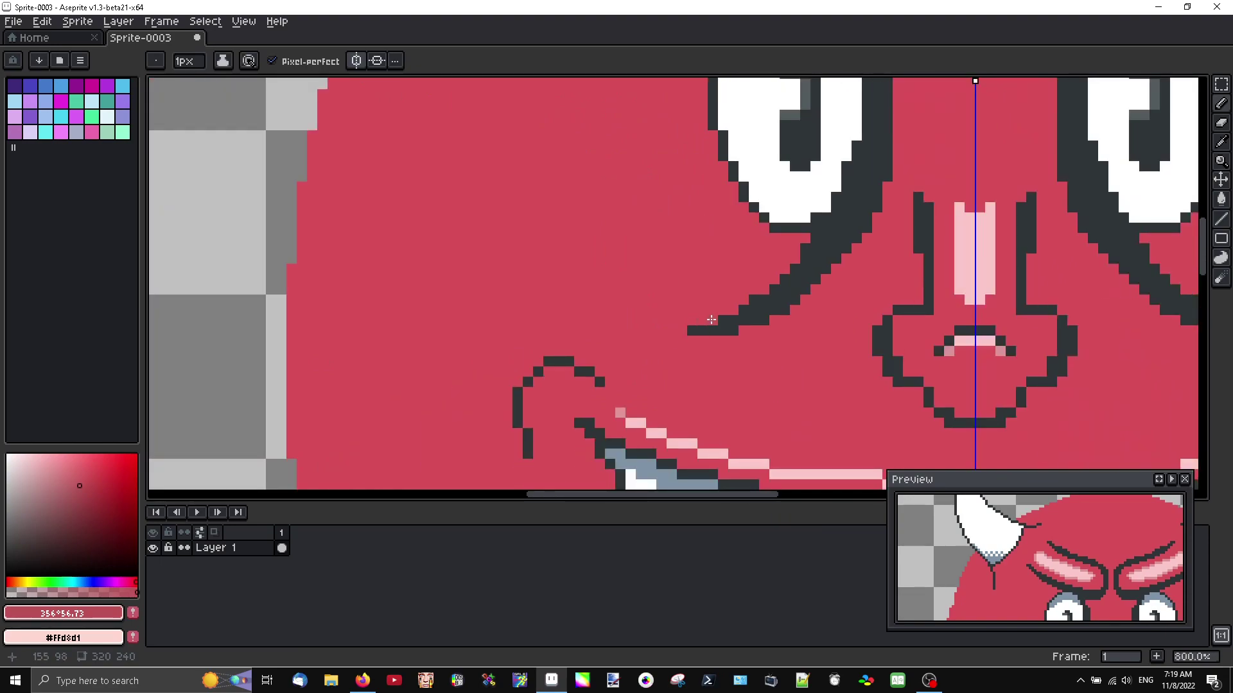
{"action": "scroll", "coordinate": [729, 324], "scroll_direction": "up", "scroll_amount": 2}
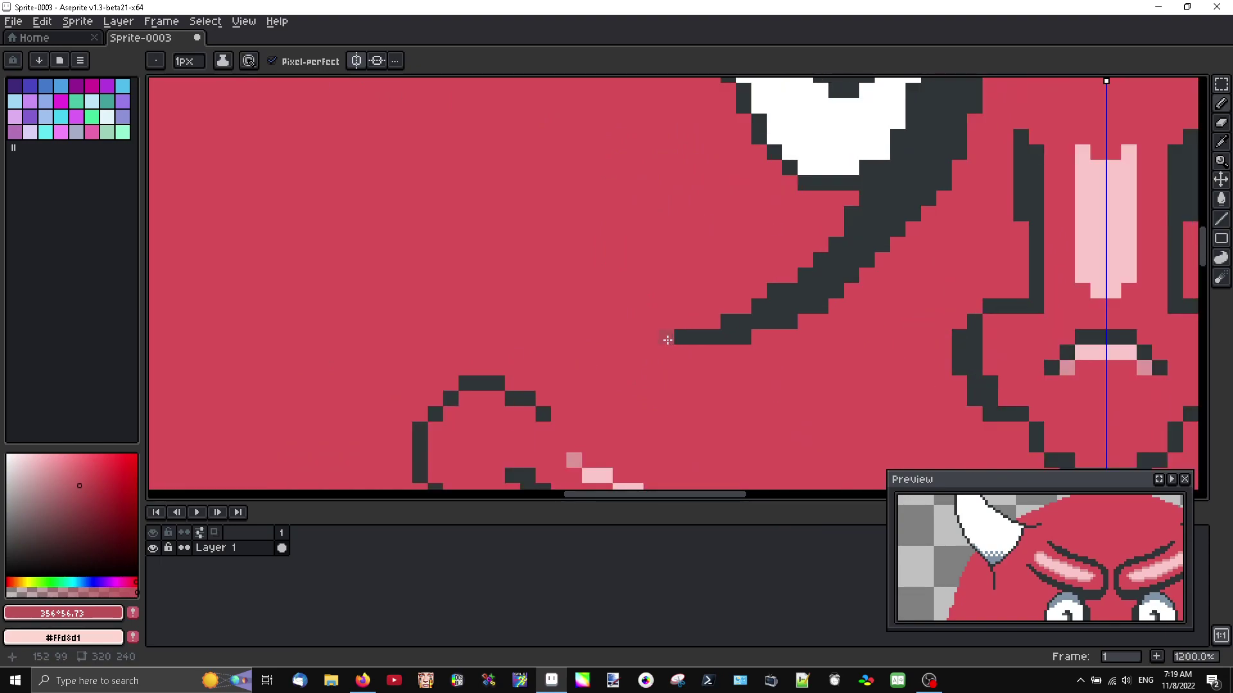
{"action": "scroll", "coordinate": [668, 339], "scroll_direction": "down", "scroll_amount": 3}
{"action": "scroll", "coordinate": [716, 353], "scroll_direction": "up", "scroll_amount": 3}
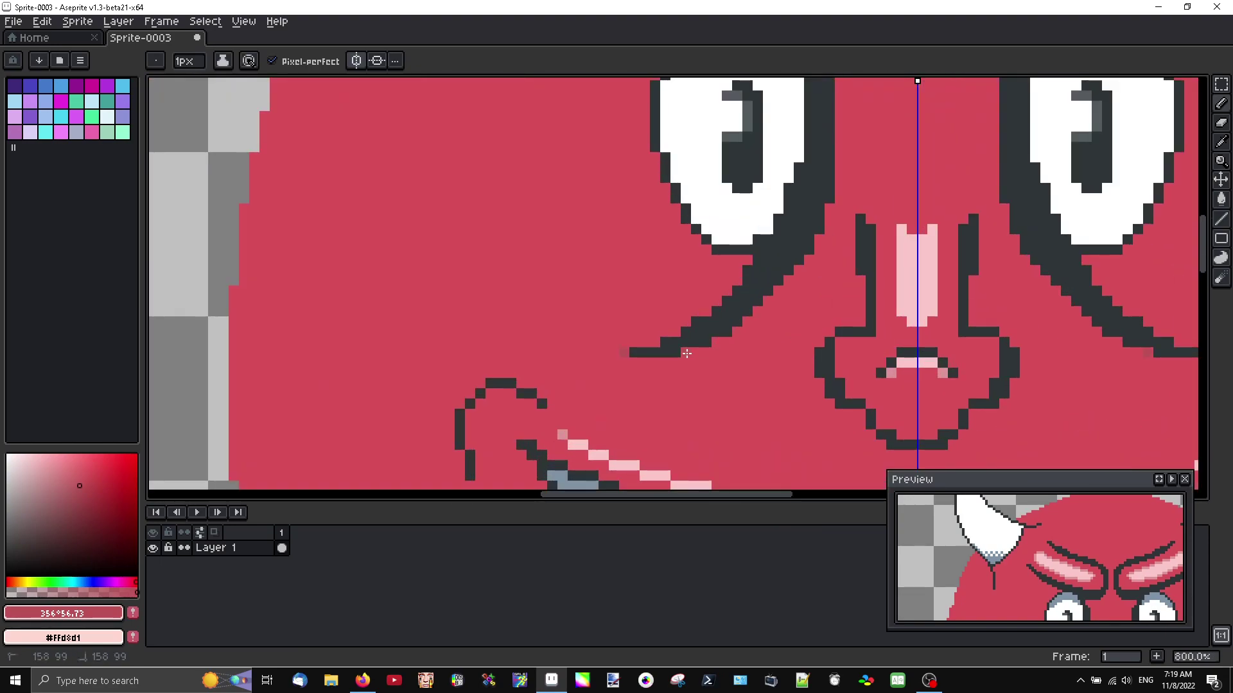
Darken the smoothing color to HSV 356, 49, 63 and add pixels at the tips and lower steps of the under-eye creases
{"action": "left_click", "coordinate": [71, 498]}
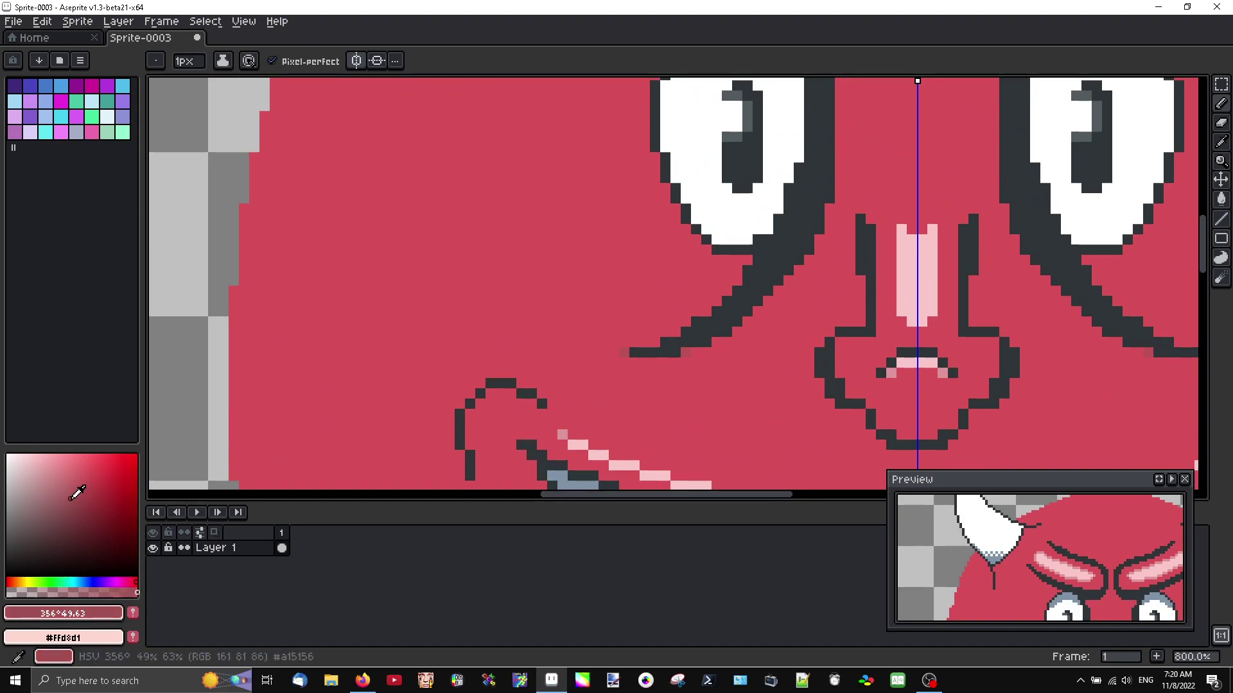
{"action": "scroll", "coordinate": [656, 335], "scroll_direction": "up", "scroll_amount": 3}
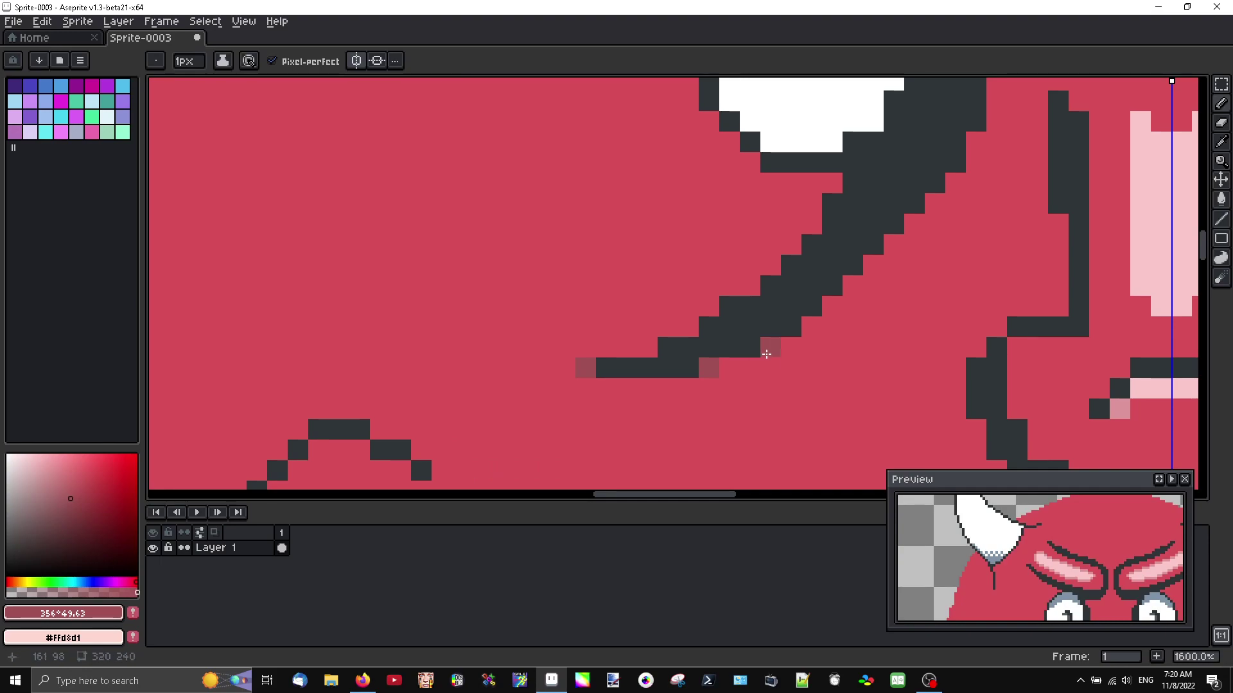
{"action": "scroll", "coordinate": [708, 409], "scroll_direction": "down", "scroll_amount": 6}
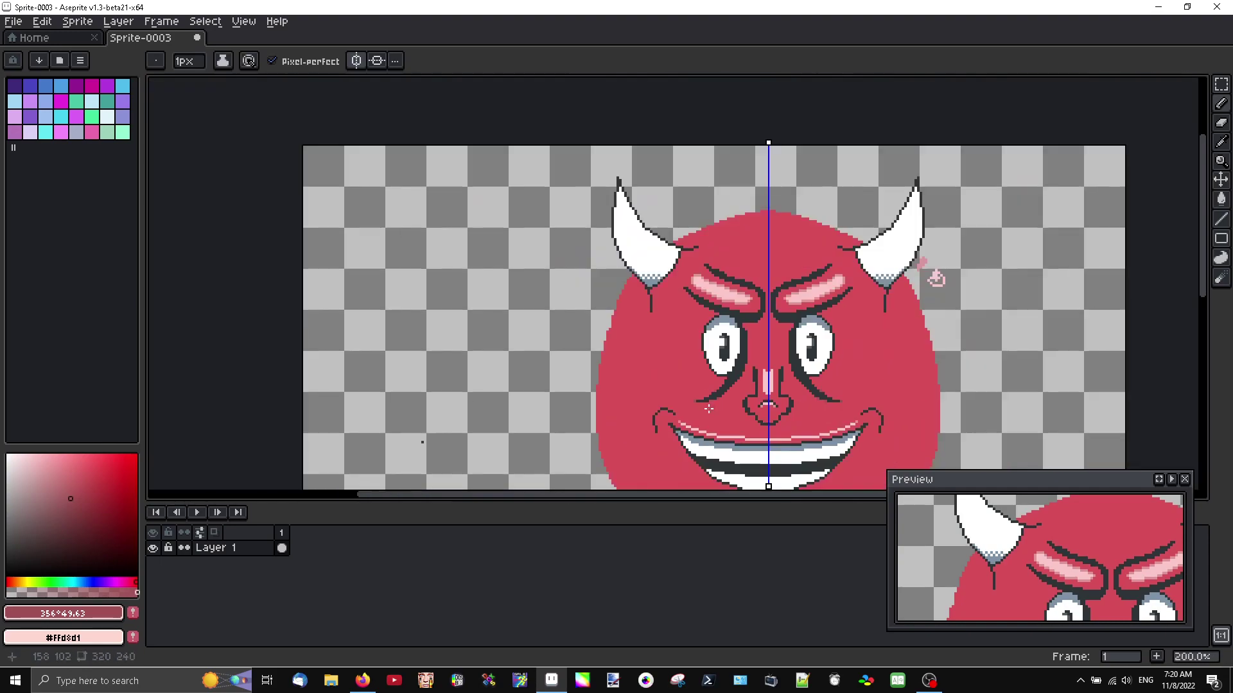
{"action": "scroll", "coordinate": [718, 408], "scroll_direction": "up", "scroll_amount": 1}
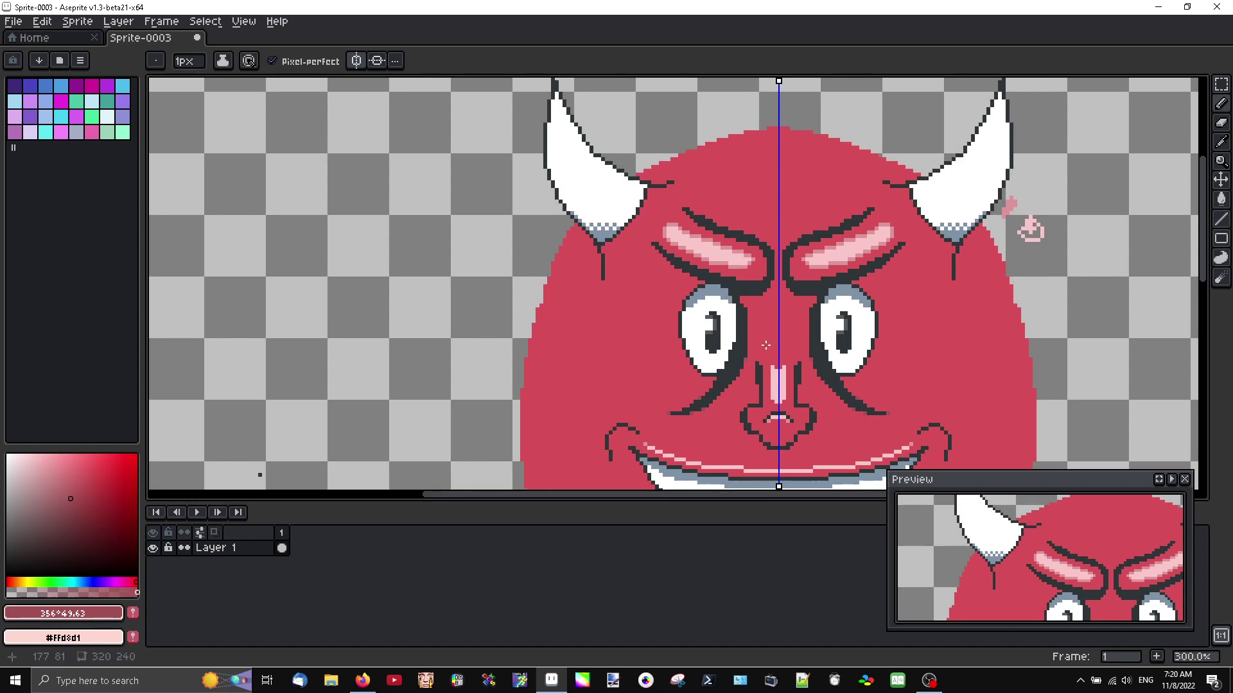
{"action": "scroll", "coordinate": [765, 345], "scroll_direction": "up", "scroll_amount": 3}
{"action": "scroll", "coordinate": [763, 310], "scroll_direction": "down", "scroll_amount": 3}
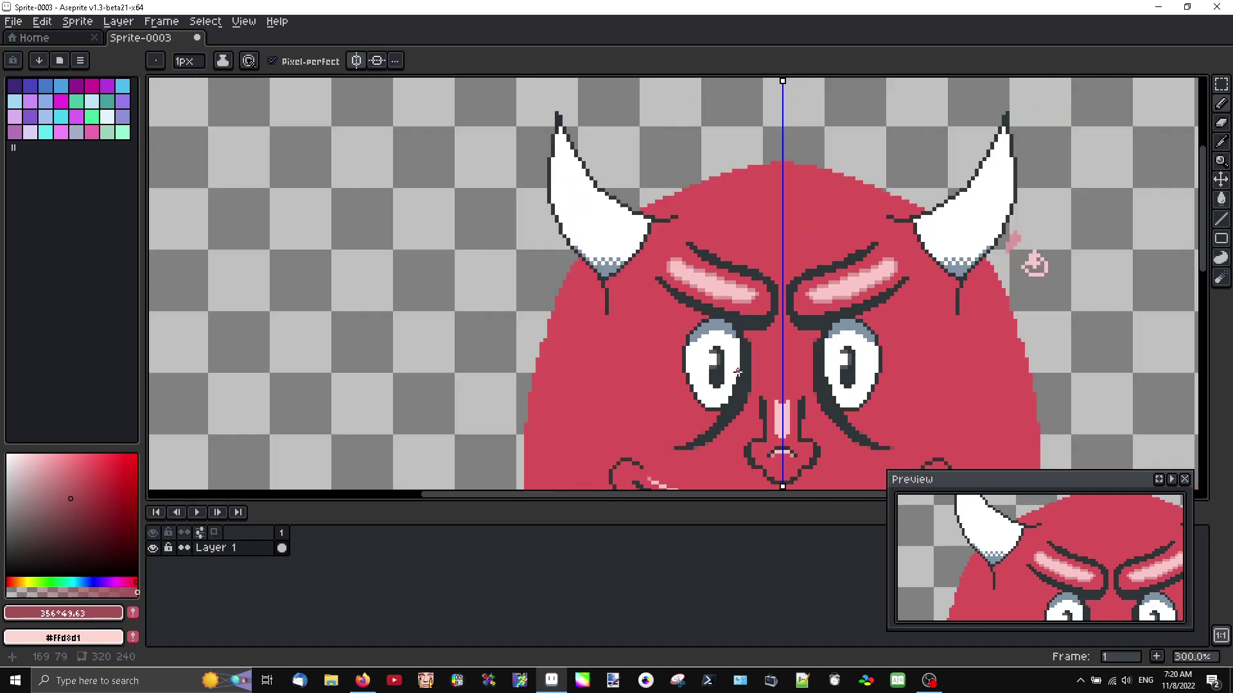
Add smoothing pixels in the muted dark red at the steps along the upper edge of the brow outlines
{"action": "scroll", "coordinate": [686, 321], "scroll_direction": "up", "scroll_amount": 2}
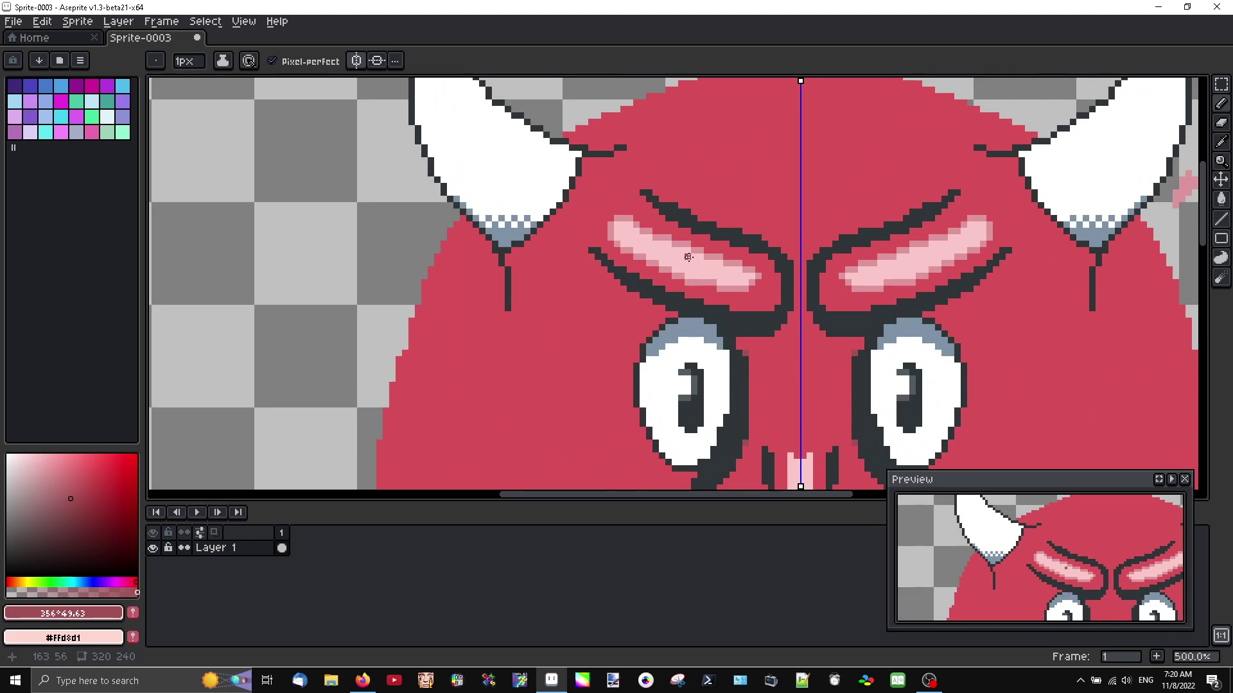
{"action": "scroll", "coordinate": [693, 276], "scroll_direction": "up", "scroll_amount": 2}
{"action": "scroll", "coordinate": [707, 229], "scroll_direction": "down", "scroll_amount": 2}
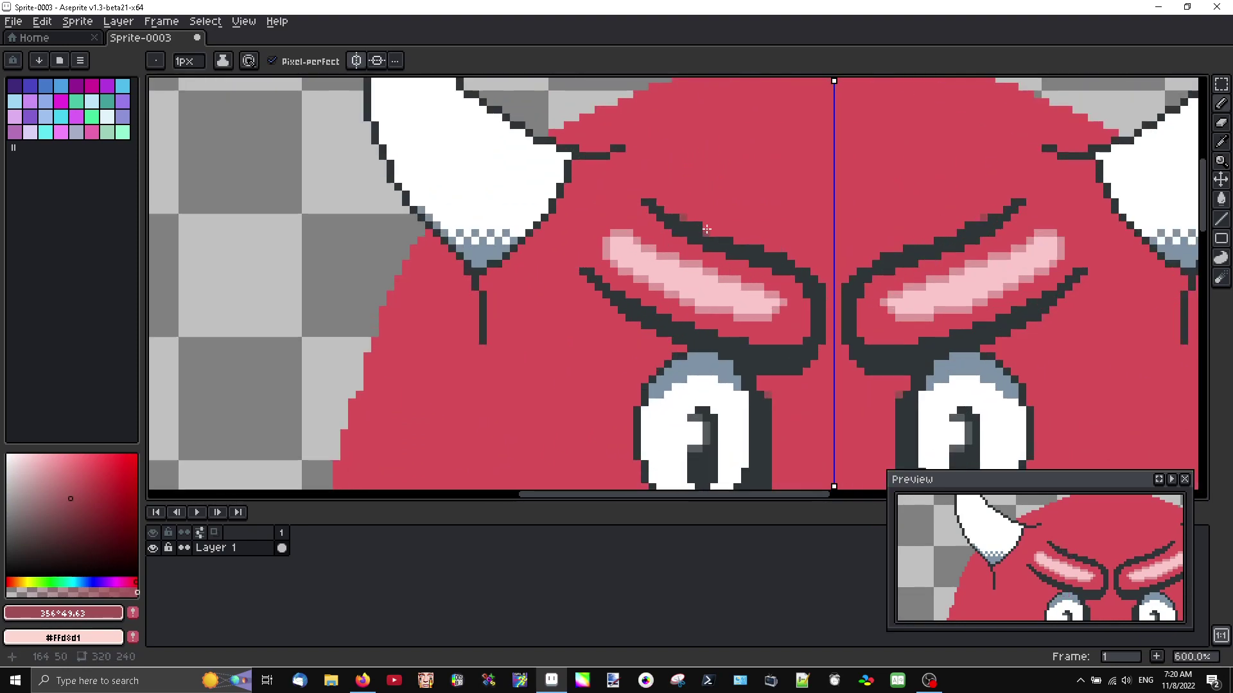
{"action": "scroll", "coordinate": [719, 247], "scroll_direction": "down", "scroll_amount": 2}
{"action": "scroll", "coordinate": [726, 257], "scroll_direction": "up", "scroll_amount": 1}
{"action": "scroll", "coordinate": [736, 268], "scroll_direction": "up", "scroll_amount": 1}
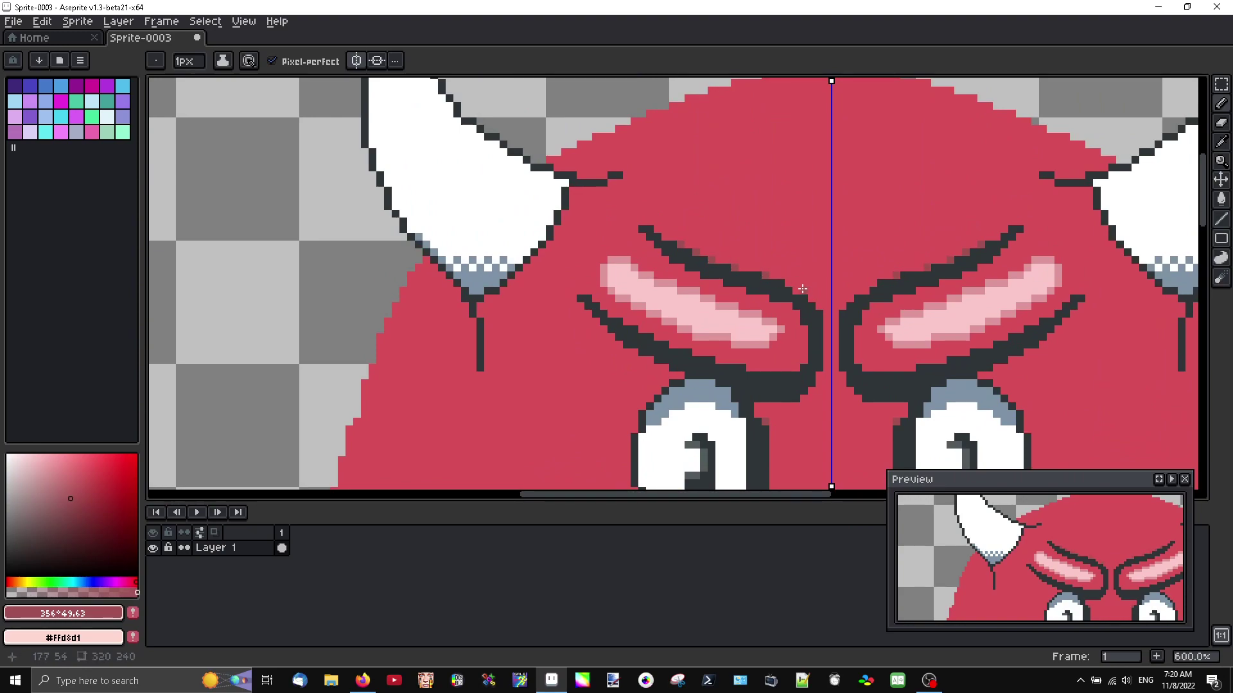
Resample the smoothing color #a15156 from the brow and soften the corner pixel near the inner bend of the upper brow outlines
{"action": "scroll", "coordinate": [803, 289], "scroll_direction": "up", "scroll_amount": 4}
{"action": "left_click", "coordinate": [796, 290], "text": "alt"}
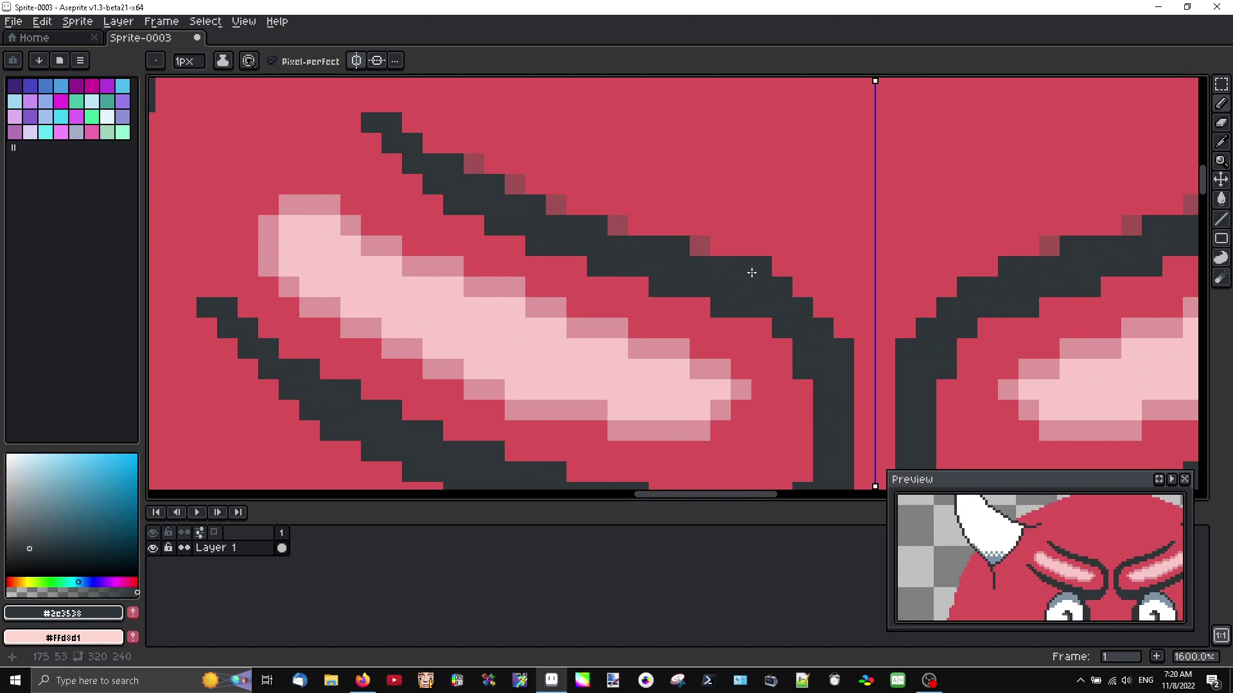
{"action": "left_click", "coordinate": [700, 245], "text": "alt"}
{"action": "left_click", "coordinate": [761, 265]}
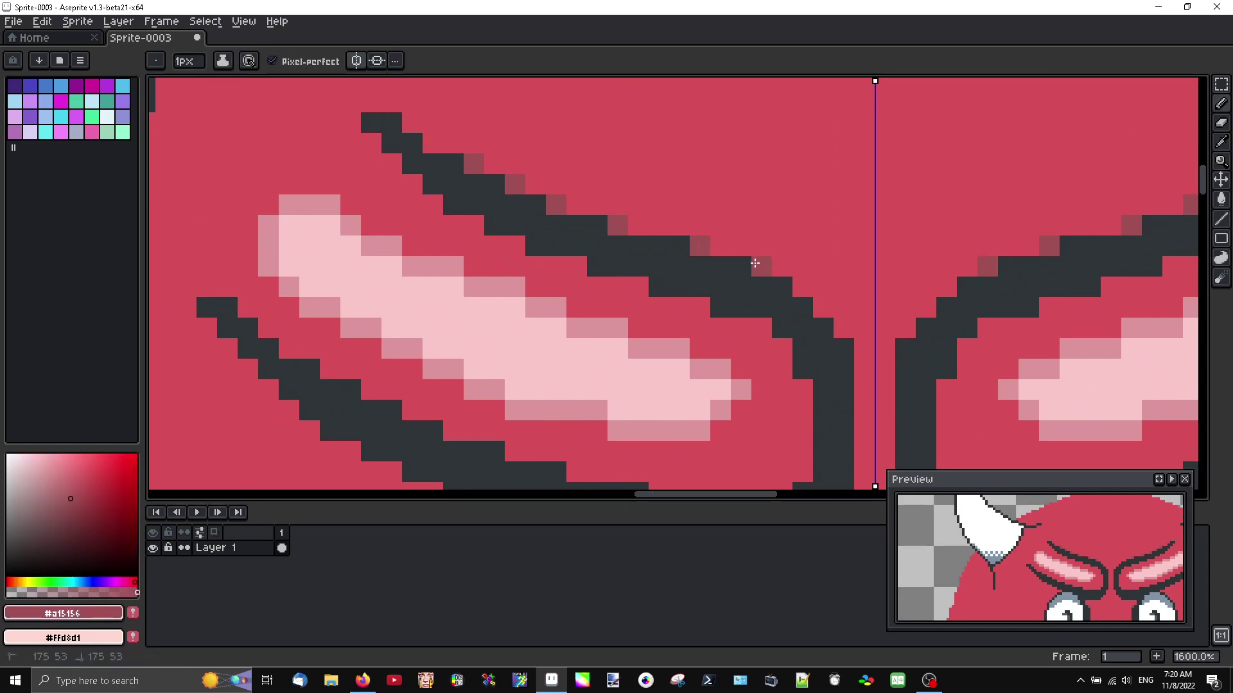
{"action": "scroll", "coordinate": [820, 312], "scroll_direction": "down", "scroll_amount": 6}
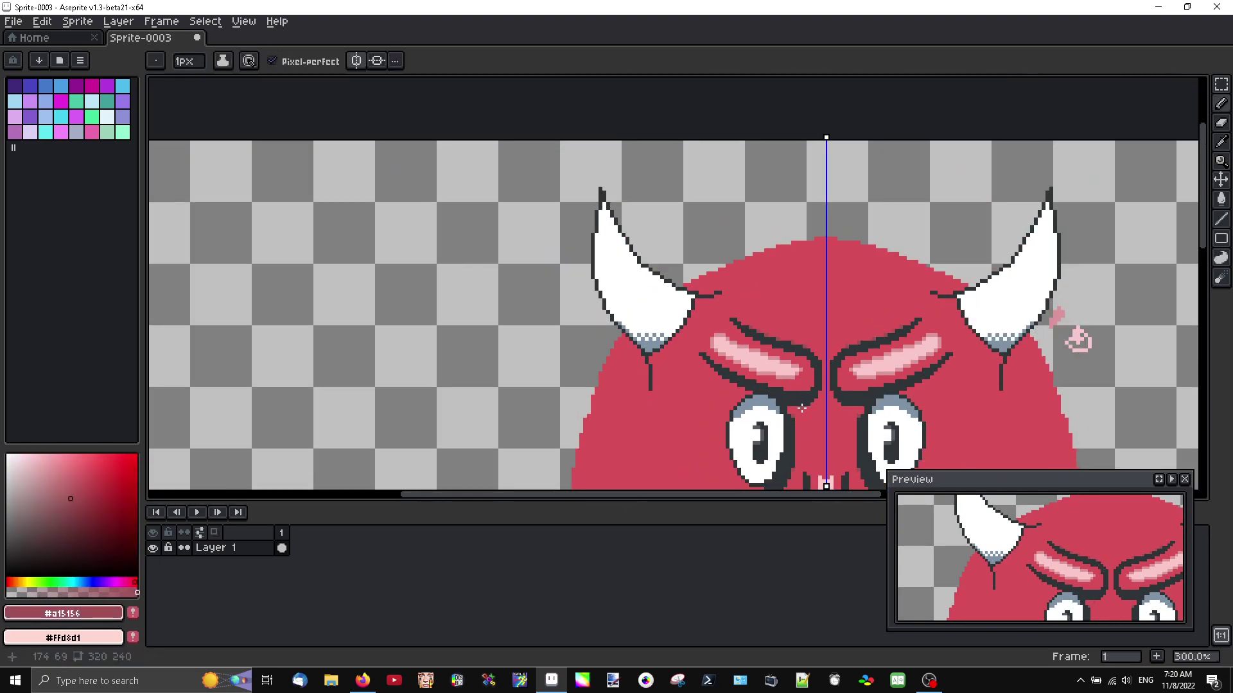
{"action": "scroll", "coordinate": [793, 375], "scroll_direction": "down", "scroll_amount": 1}
{"action": "scroll", "coordinate": [769, 415], "scroll_direction": "down", "scroll_amount": 1}
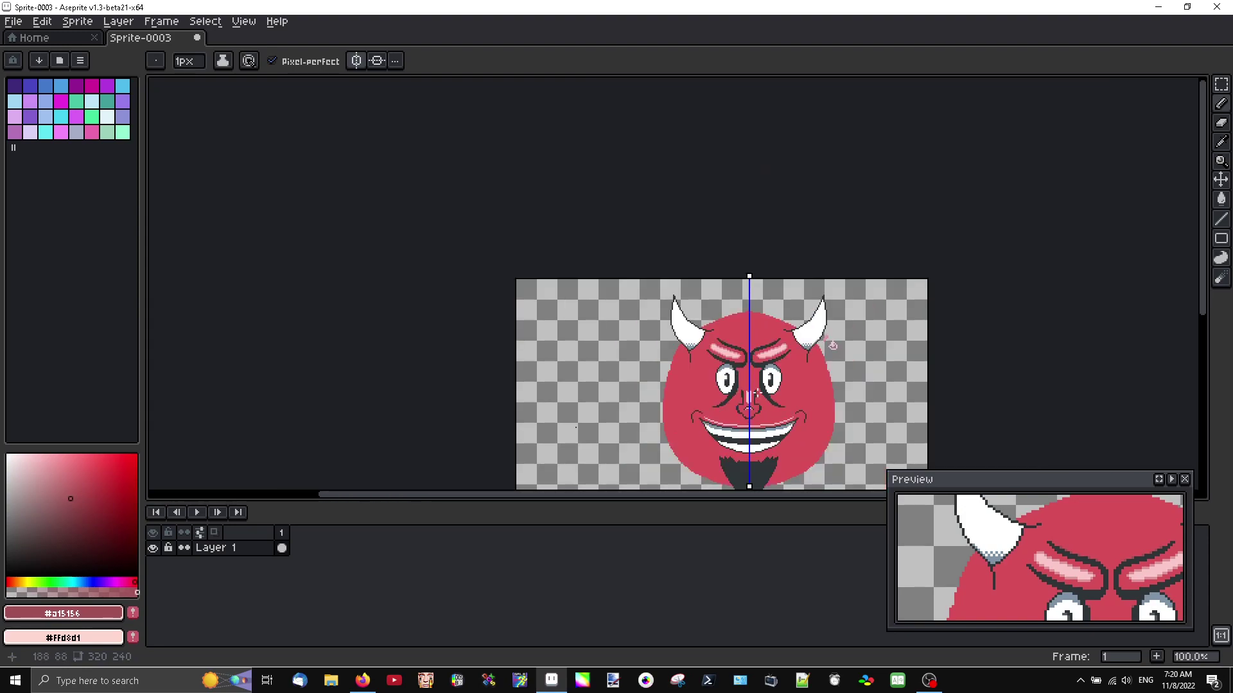
Sample the dark outline color #2e3538 and fill the notch where the inner eye outlines meet the brows
{"action": "scroll", "coordinate": [755, 389], "scroll_direction": "up", "scroll_amount": 5}
{"action": "left_click", "coordinate": [686, 340], "text": "alt"}
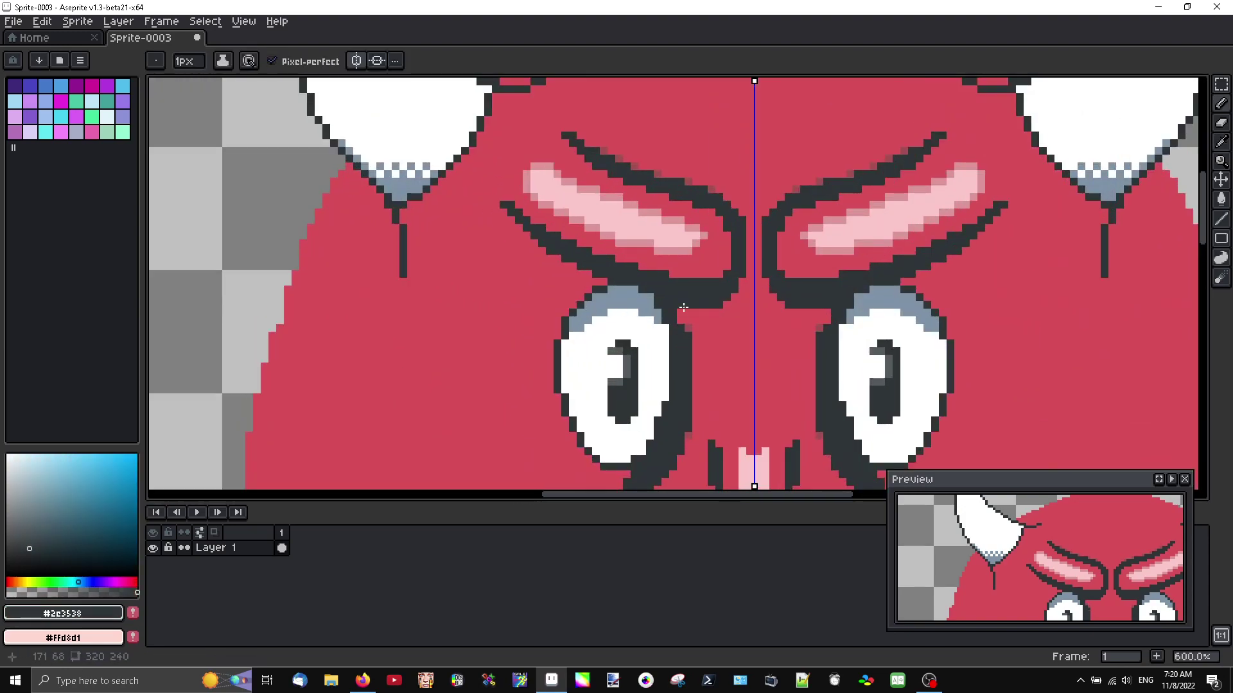
{"action": "scroll", "coordinate": [681, 328], "scroll_direction": "down", "scroll_amount": 2}
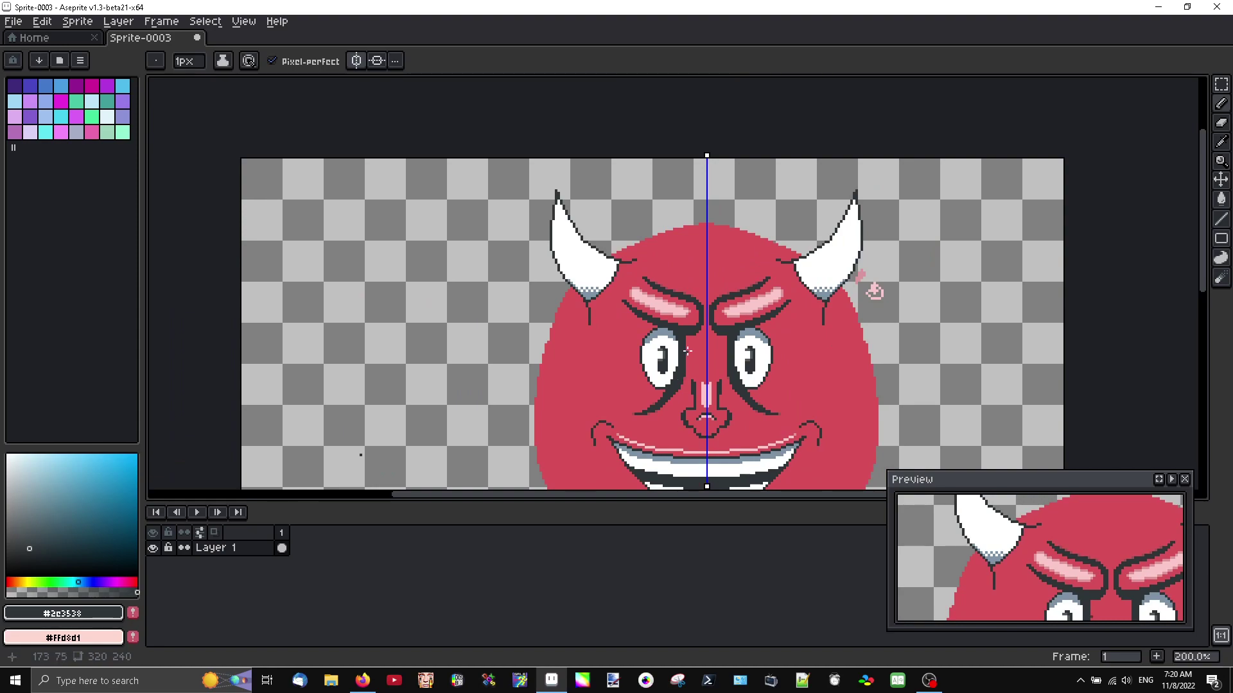
{"action": "scroll", "coordinate": [685, 331], "scroll_direction": "up", "scroll_amount": 1}
{"action": "scroll", "coordinate": [682, 323], "scroll_direction": "up", "scroll_amount": 2}
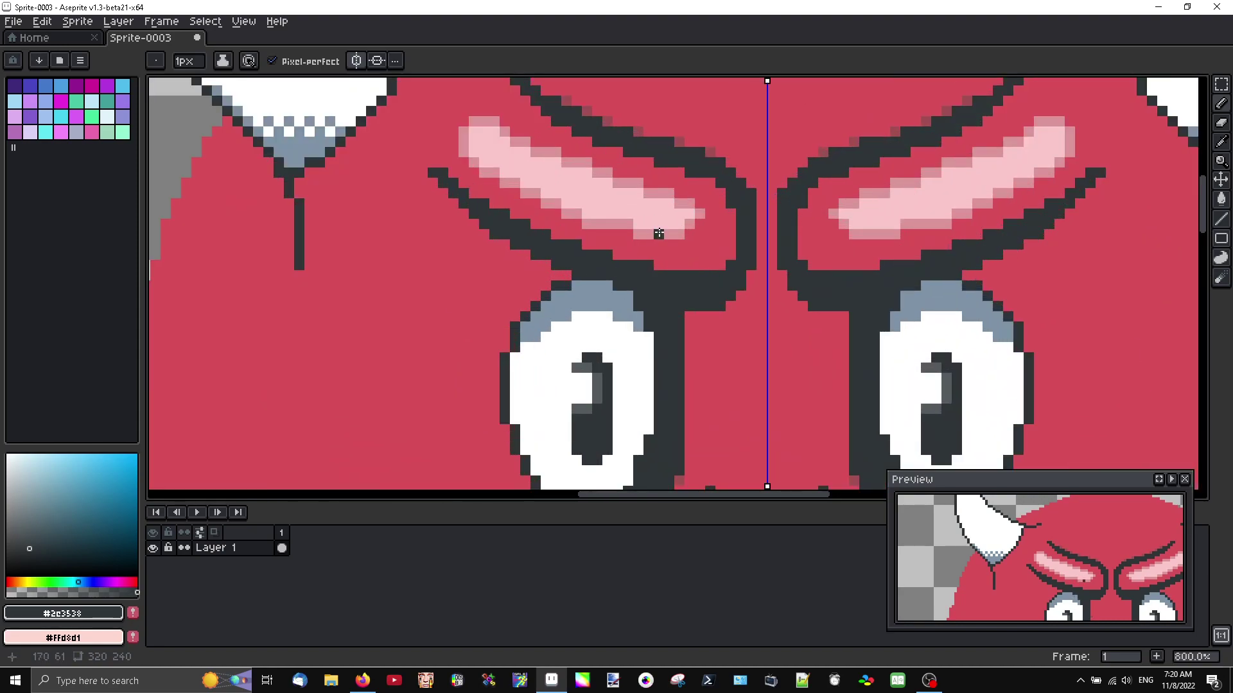
{"action": "scroll", "coordinate": [666, 299], "scroll_direction": "down", "scroll_amount": 3}
Sample #a15156 from the under-eye crease and place smoothing pixels in the corners between the brows and the inner eye outlines
{"action": "left_click_drag", "start_coordinate": [685, 399], "coordinate": [690, 221]}
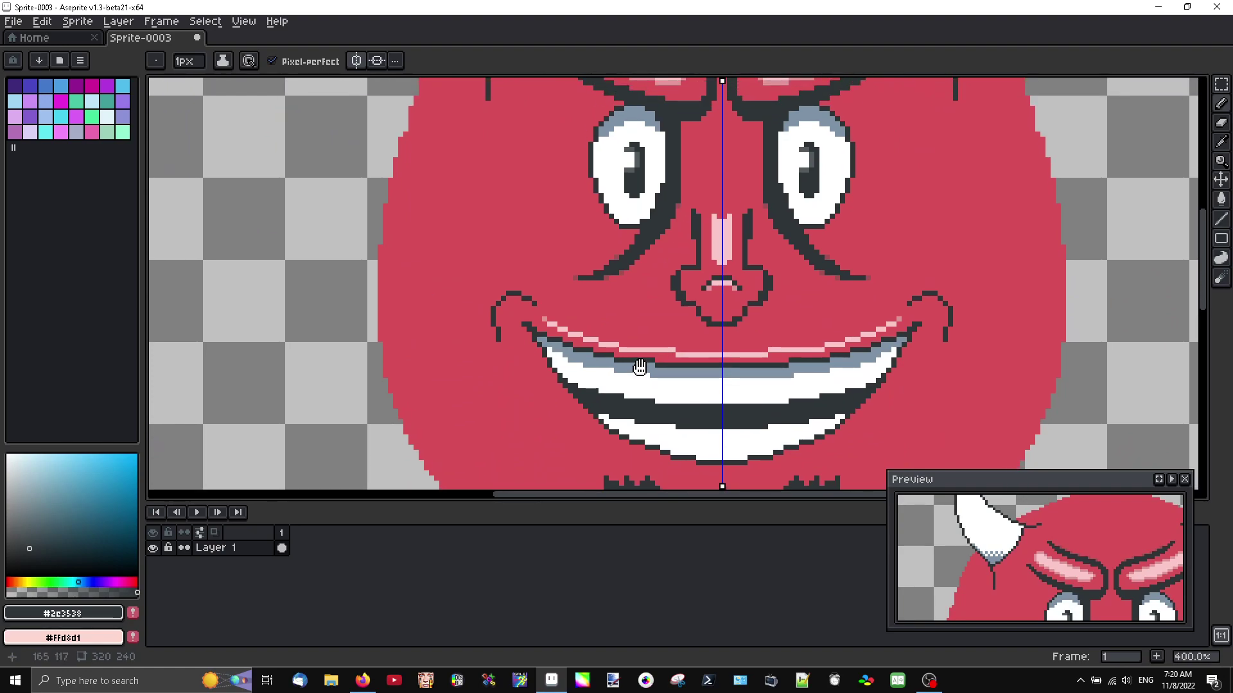
{"action": "scroll", "coordinate": [639, 267], "scroll_direction": "up", "scroll_amount": 3}
{"action": "left_click", "coordinate": [604, 268], "text": "alt"}
{"action": "left_click_drag", "start_coordinate": [694, 102], "coordinate": [685, 385]}
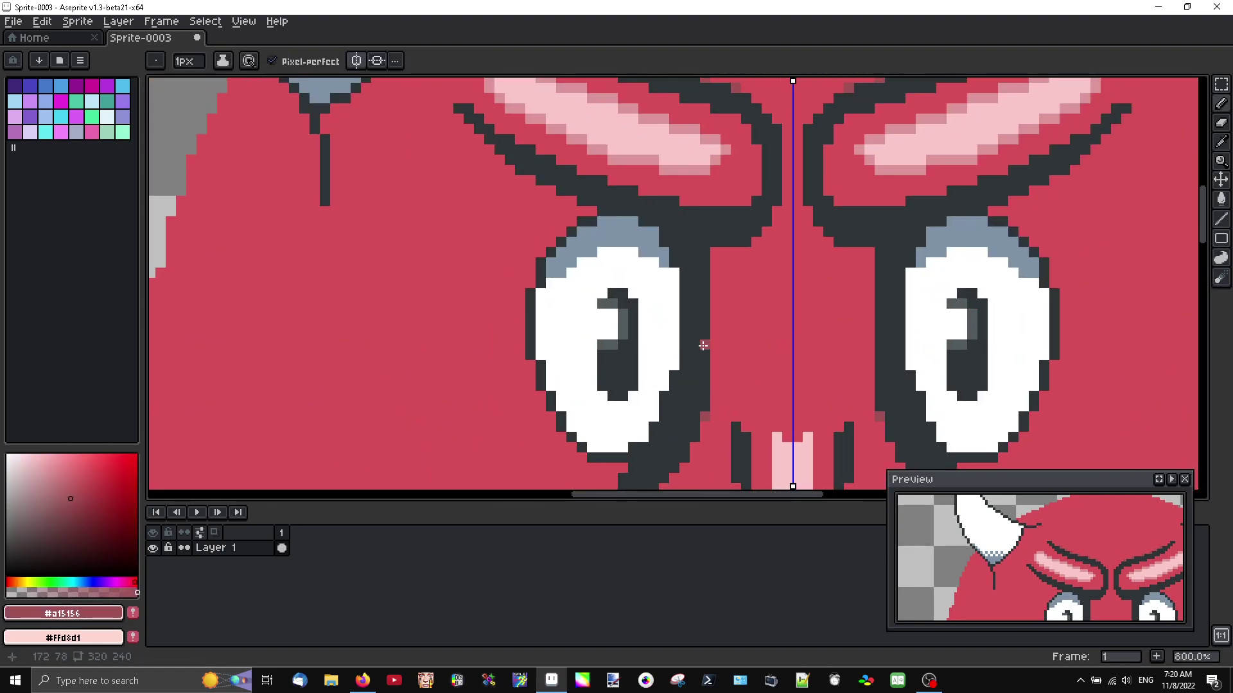
{"action": "left_click_drag", "start_coordinate": [750, 221], "coordinate": [724, 334]}
{"action": "scroll", "coordinate": [714, 299], "scroll_direction": "up", "scroll_amount": 1}
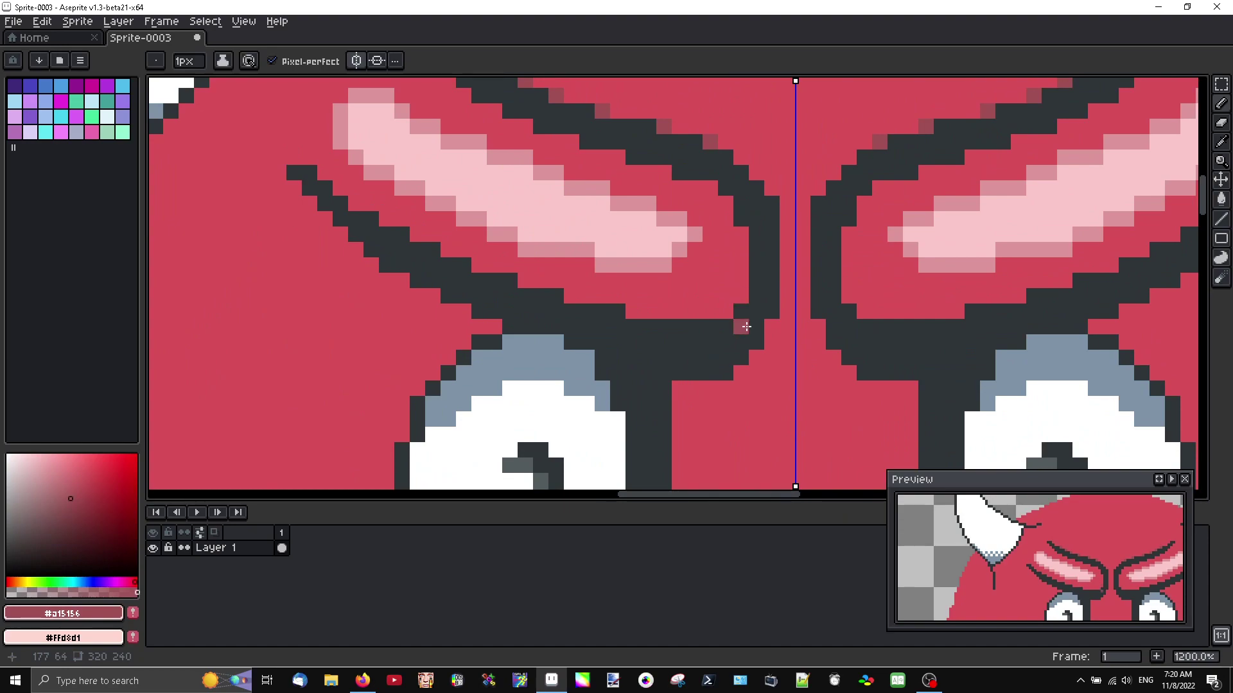
{"action": "scroll", "coordinate": [727, 347], "scroll_direction": "down", "scroll_amount": 2}
{"action": "left_click", "coordinate": [680, 340]}
{"action": "scroll", "coordinate": [772, 339], "scroll_direction": "down", "scroll_amount": 1}
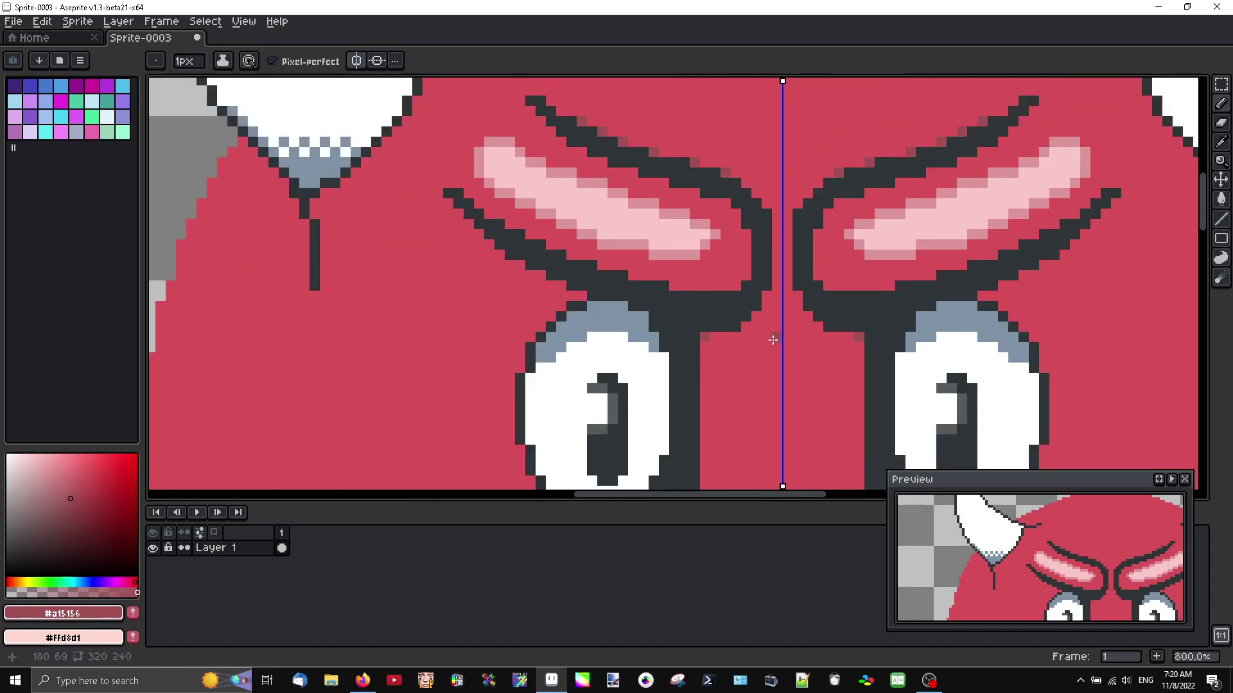
Add #a15156 smoothing pixels at the ends of the short crease lines beside and below the horns
{"action": "scroll", "coordinate": [769, 306], "scroll_direction": "down", "scroll_amount": 3}
{"action": "left_click_drag", "start_coordinate": [790, 381], "coordinate": [775, 316]}
{"action": "scroll", "coordinate": [829, 287], "scroll_direction": "up", "scroll_amount": 3}
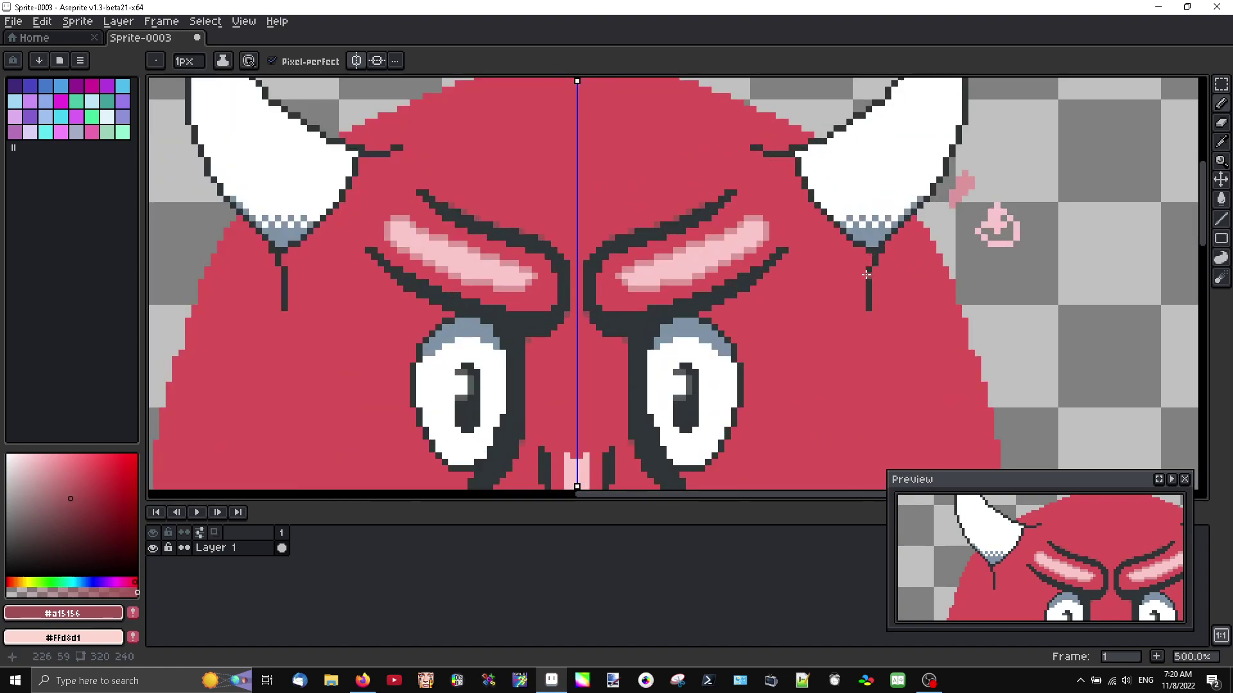
{"action": "scroll", "coordinate": [745, 137], "scroll_direction": "up", "scroll_amount": 1}
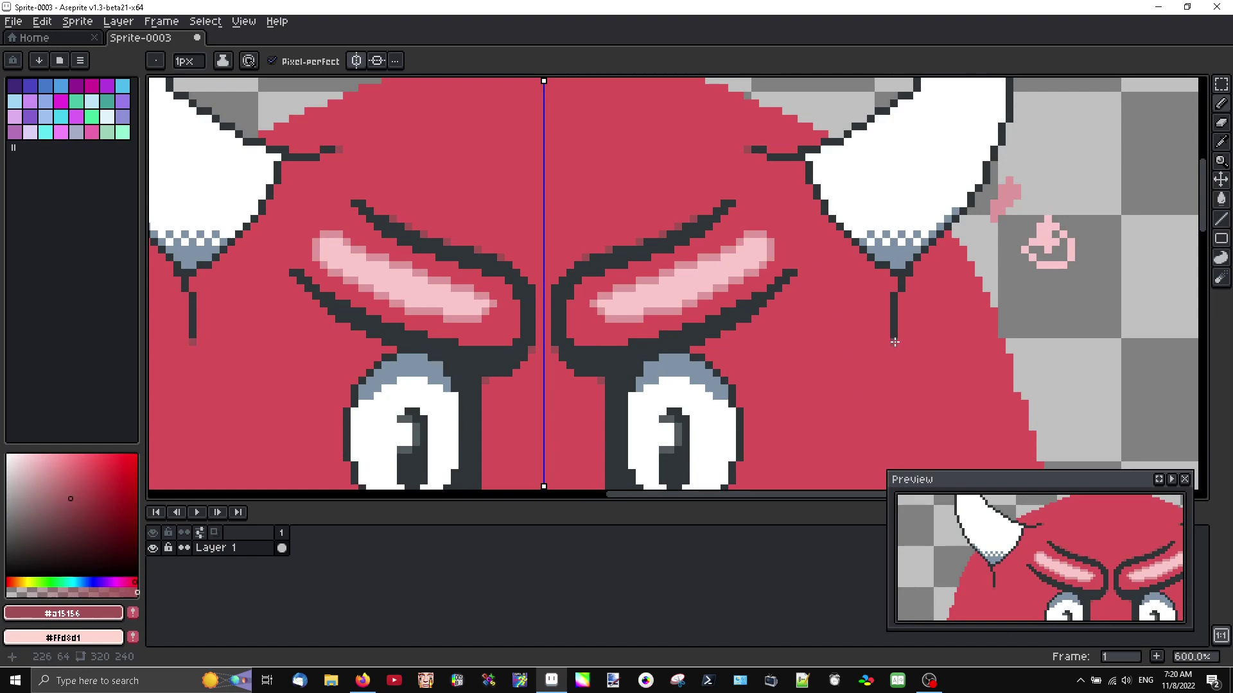
{"action": "scroll", "coordinate": [895, 341], "scroll_direction": "down", "scroll_amount": 4}
Add #a15156 smoothing pixels above the spiky hair tips along the goatee's upper edge
{"action": "left_click_drag", "start_coordinate": [828, 412], "coordinate": [787, 318]}
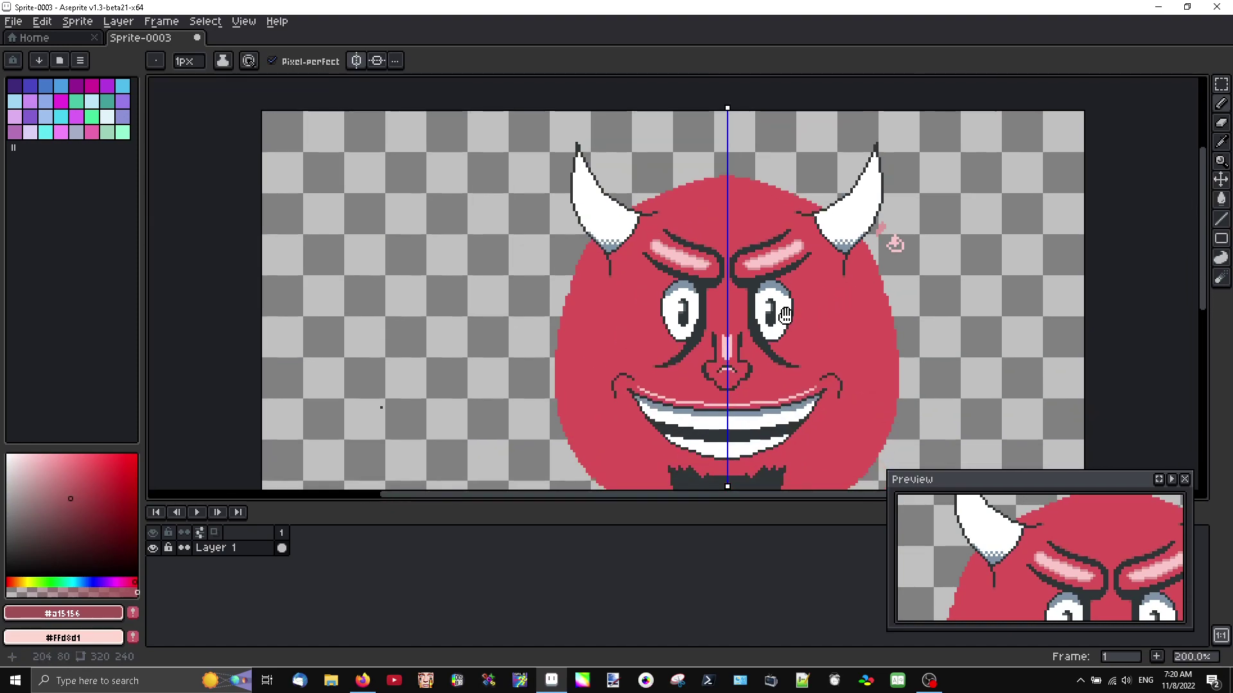
{"action": "left_click_drag", "start_coordinate": [751, 382], "coordinate": [746, 279]}
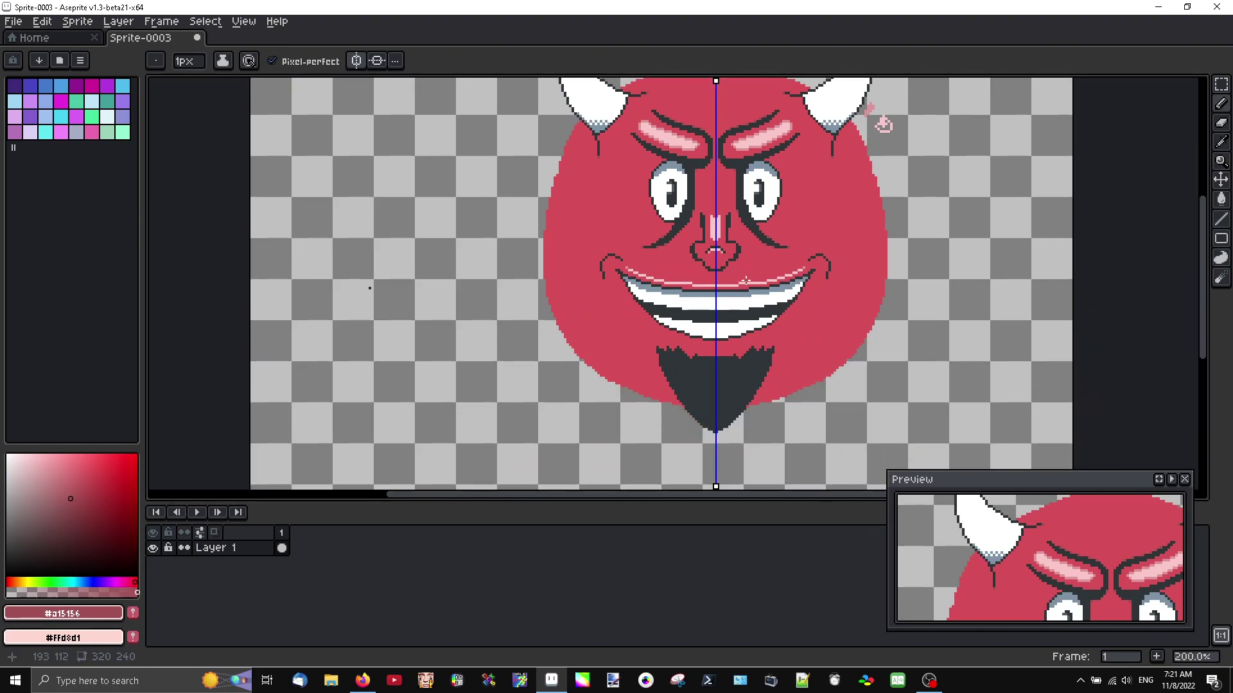
{"action": "scroll", "coordinate": [713, 329], "scroll_direction": "up", "scroll_amount": 7}
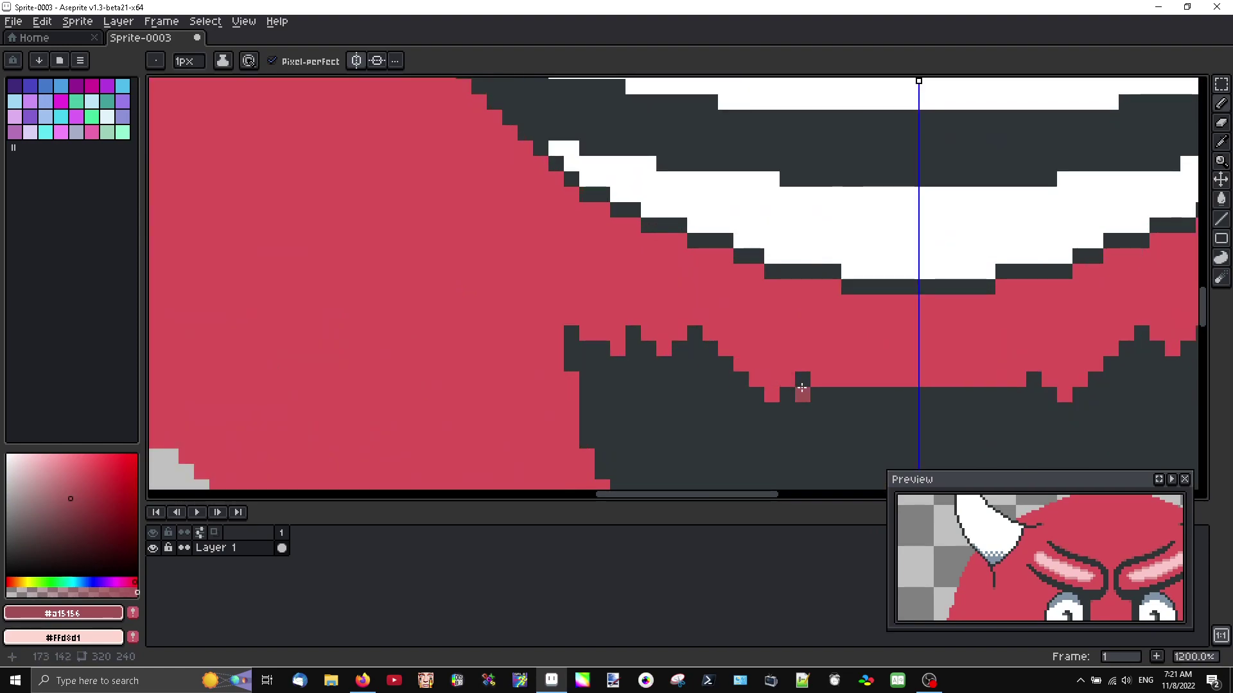
{"action": "left_click", "coordinate": [802, 364]}
{"action": "left_click", "coordinate": [695, 317]}
{"action": "left_click", "coordinate": [633, 319]}
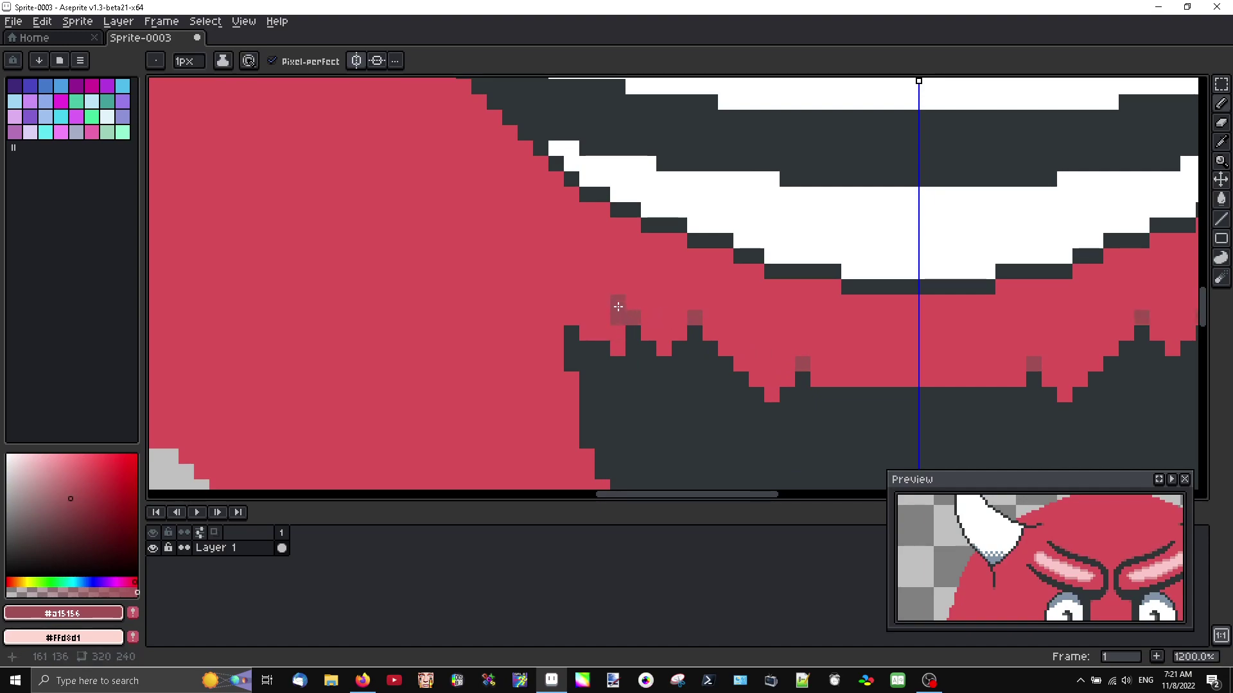
{"action": "left_click", "coordinate": [572, 315]}
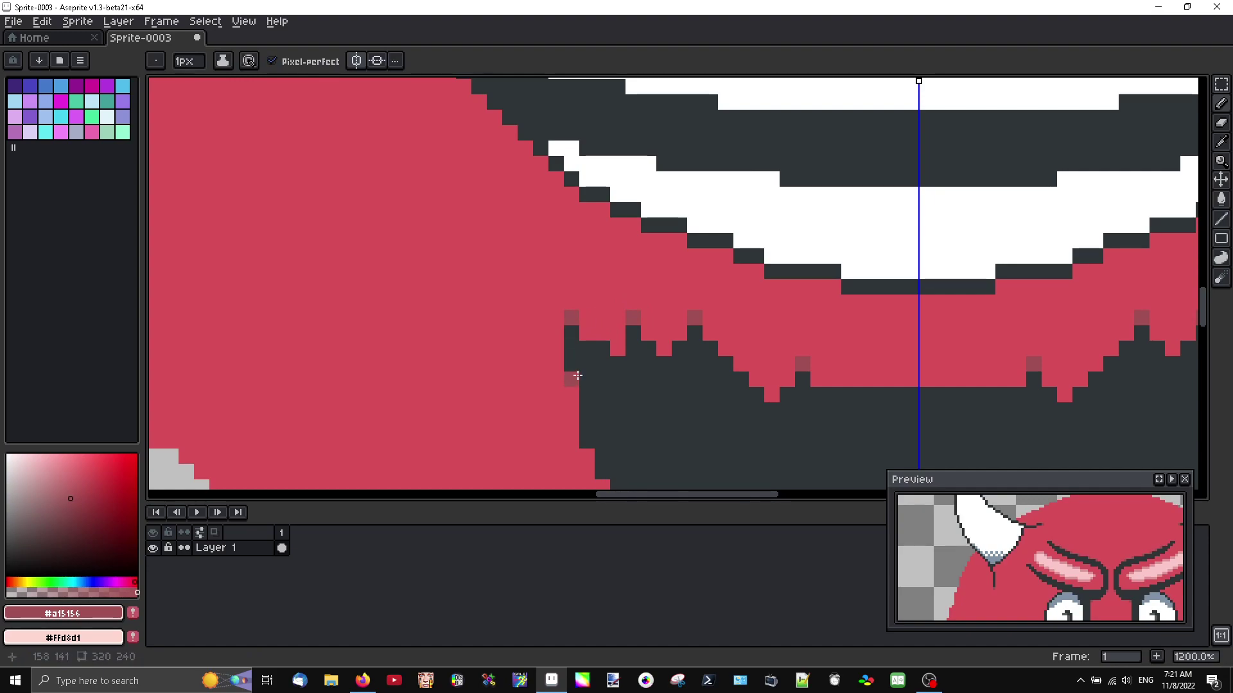
Add #a15156 smoothing pixels at the steps along the upper part of the goatee's side edges
{"action": "scroll", "coordinate": [572, 347], "scroll_direction": "down", "scroll_amount": 4}
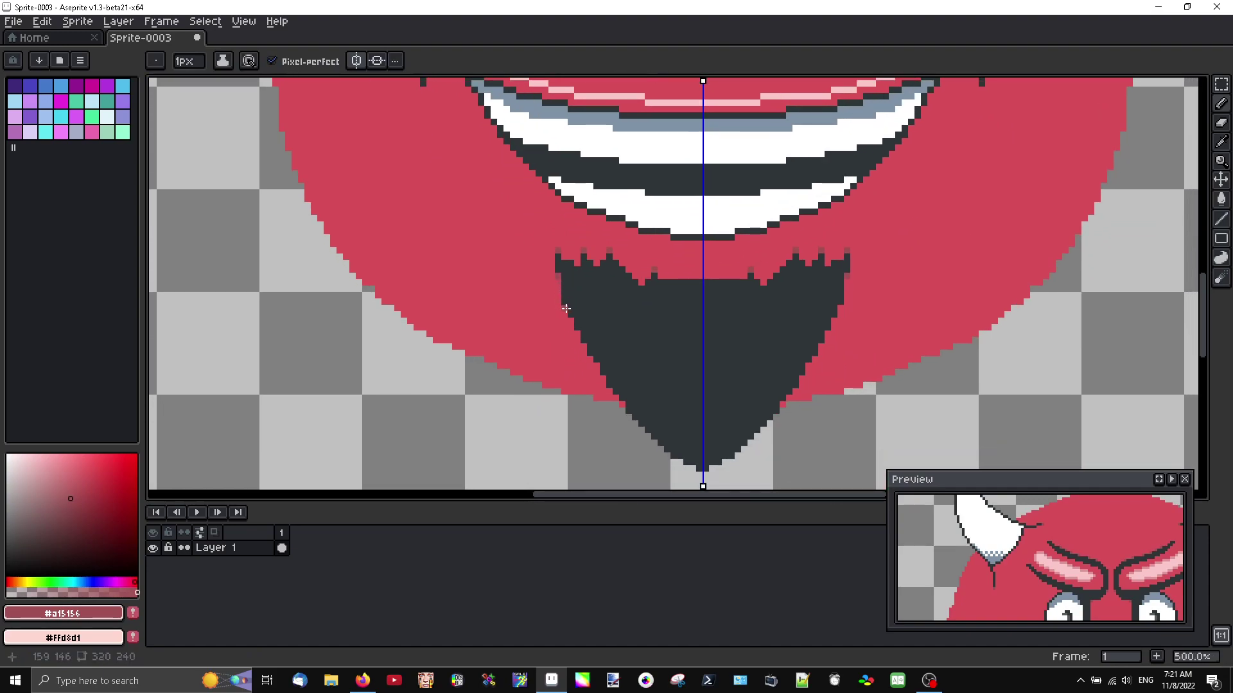
{"action": "scroll", "coordinate": [574, 321], "scroll_direction": "up", "scroll_amount": 4}
{"action": "left_click", "coordinate": [556, 305]}
{"action": "left_click", "coordinate": [573, 336]}
{"action": "left_click", "coordinate": [587, 367]}
{"action": "left_click", "coordinate": [603, 398]}
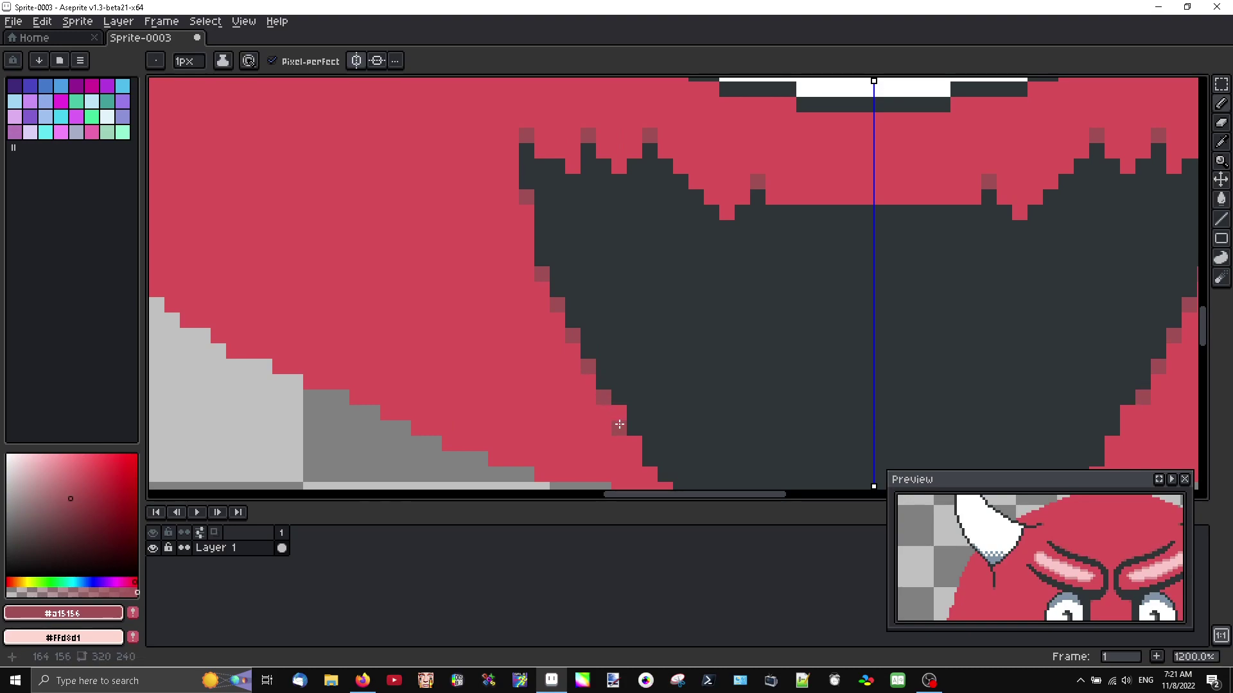
Continue the #a15156 smoothing pixels down the goatee's side edges toward the chin outline
{"action": "scroll", "coordinate": [630, 447], "scroll_direction": "down", "scroll_amount": 4}
{"action": "scroll", "coordinate": [631, 435], "scroll_direction": "up", "scroll_amount": 3}
{"action": "left_click", "coordinate": [652, 398]}
{"action": "scroll", "coordinate": [584, 307], "scroll_direction": "up", "scroll_amount": 3}
{"action": "left_click", "coordinate": [600, 324]}
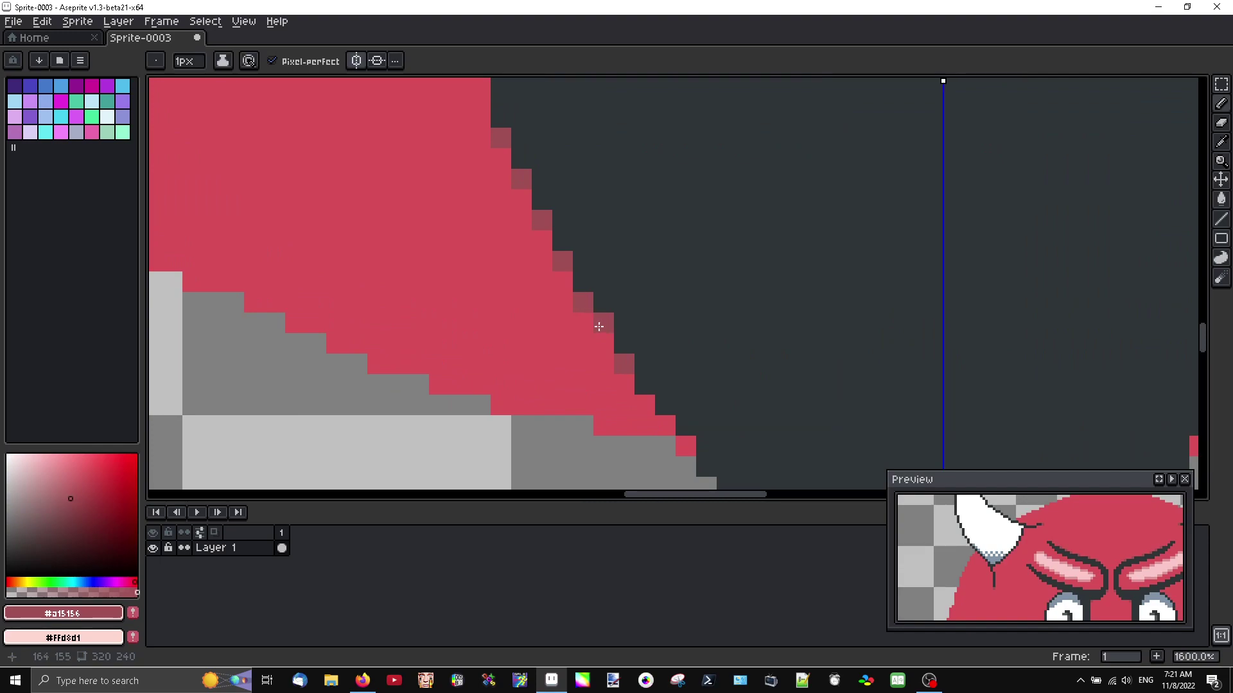
{"action": "scroll", "coordinate": [584, 359], "scroll_direction": "down", "scroll_amount": 5}
{"action": "scroll", "coordinate": [587, 384], "scroll_direction": "down", "scroll_amount": 2}
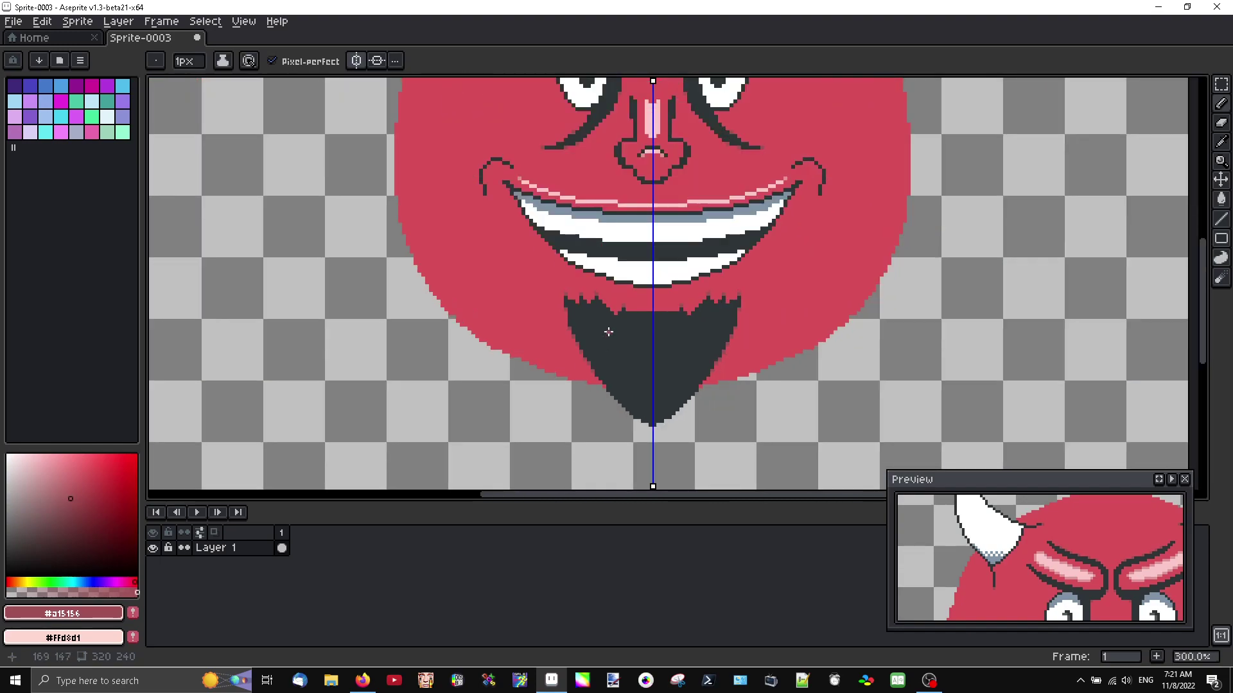
Redraw the lower sides of the nose outline as a one-pixel diagonal with #2e3538 and clear surplus pixels with #d95058
{"action": "scroll", "coordinate": [607, 339], "scroll_direction": "up", "scroll_amount": 1}
{"action": "scroll", "coordinate": [607, 339], "scroll_direction": "up", "scroll_amount": 1}
{"action": "scroll", "coordinate": [607, 364], "scroll_direction": "down", "scroll_amount": 3}
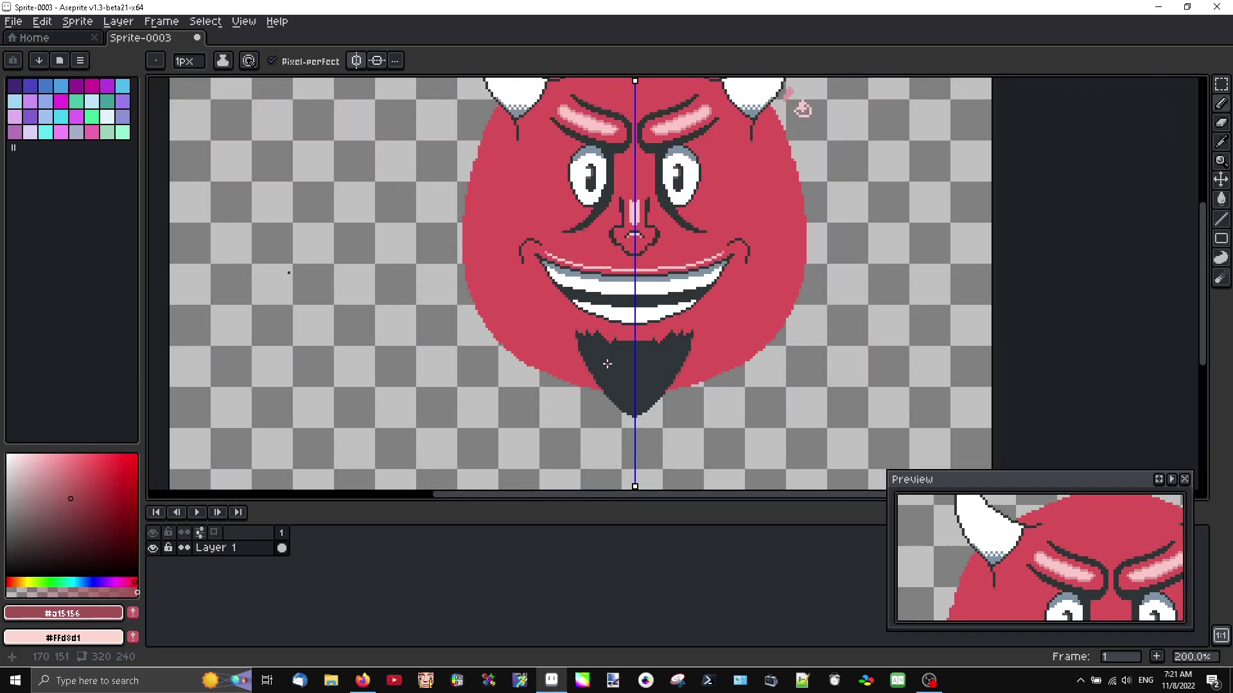
{"action": "scroll", "coordinate": [648, 248], "scroll_direction": "up", "scroll_amount": 7}
{"action": "left_click", "coordinate": [598, 305]}
{"action": "left_click", "coordinate": [608, 280], "text": "alt"}
{"action": "left_click", "coordinate": [599, 293]}
{"action": "left_click", "coordinate": [612, 306], "text": "alt"}
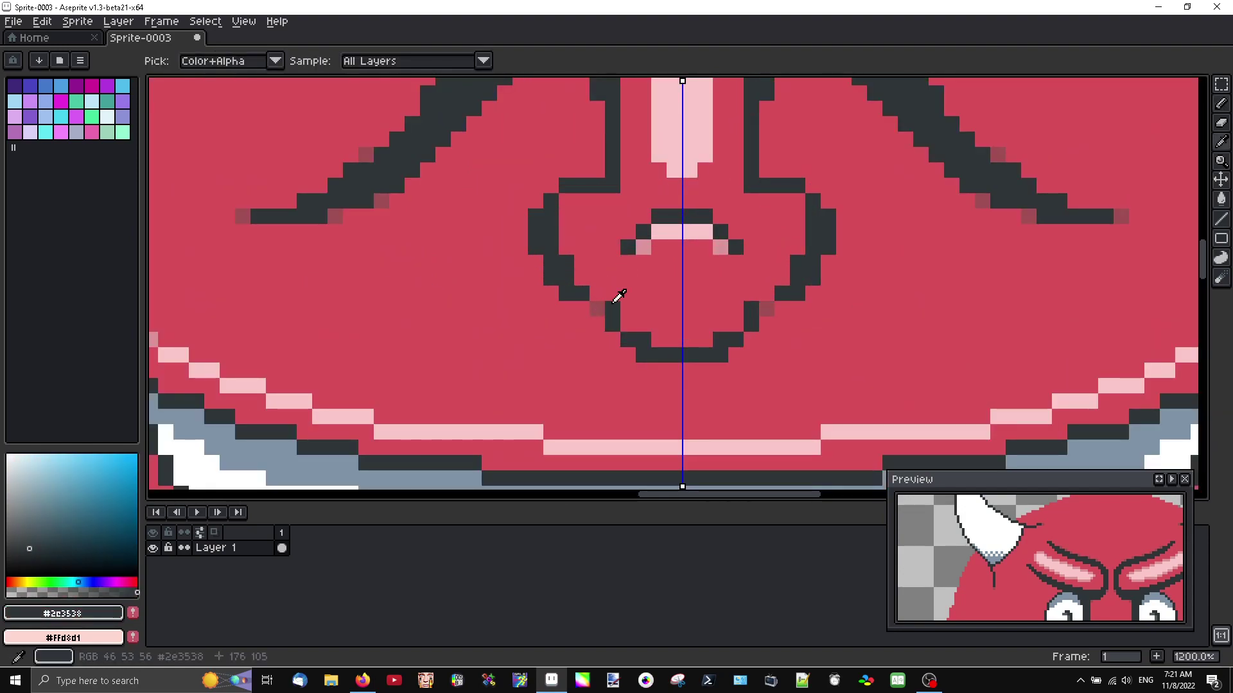
{"action": "left_click", "coordinate": [597, 309]}
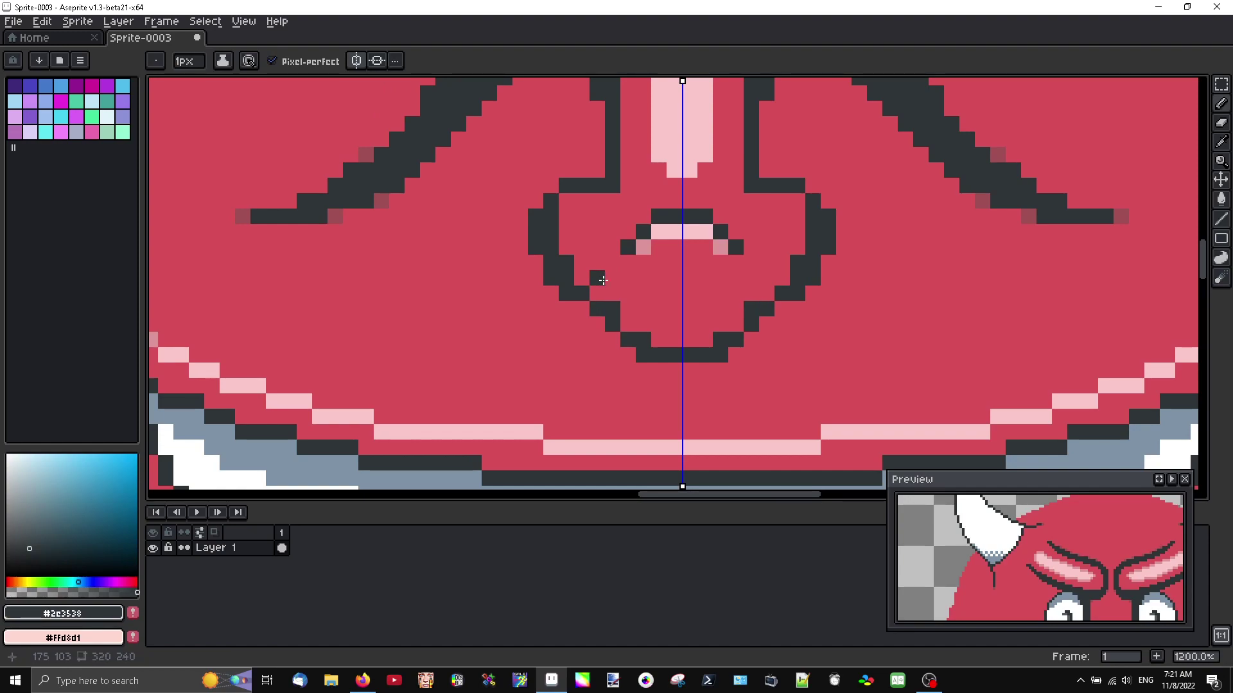
{"action": "left_click", "coordinate": [611, 302], "text": "alt"}
{"action": "left_click", "coordinate": [611, 302]}
{"action": "left_click", "coordinate": [650, 336]}
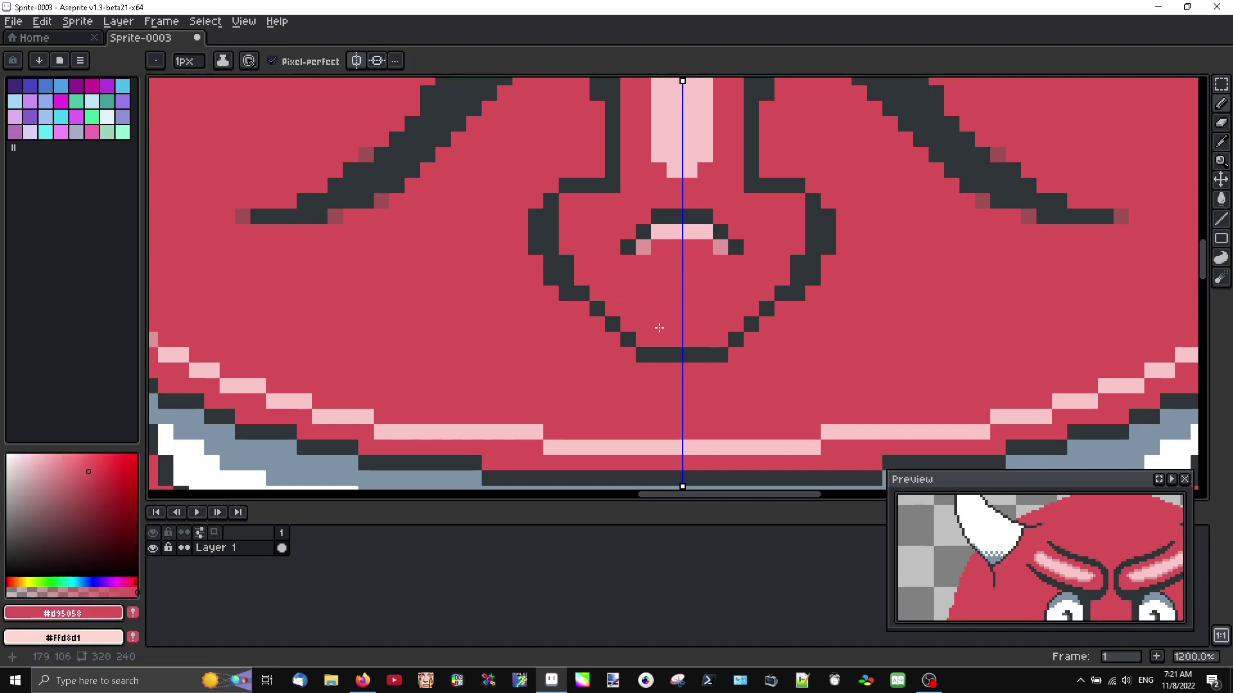
Thin the outer sides of the nose outline to one pixel by painting over the doubled pixels with #d95058
{"action": "scroll", "coordinate": [565, 311], "scroll_direction": "down", "scroll_amount": 4}
{"action": "scroll", "coordinate": [575, 319], "scroll_direction": "up", "scroll_amount": 5}
{"action": "left_click", "coordinate": [546, 271]}
{"action": "left_click", "coordinate": [525, 230]}
{"action": "left_click", "coordinate": [528, 216]}
{"action": "left_click", "coordinate": [529, 242]}
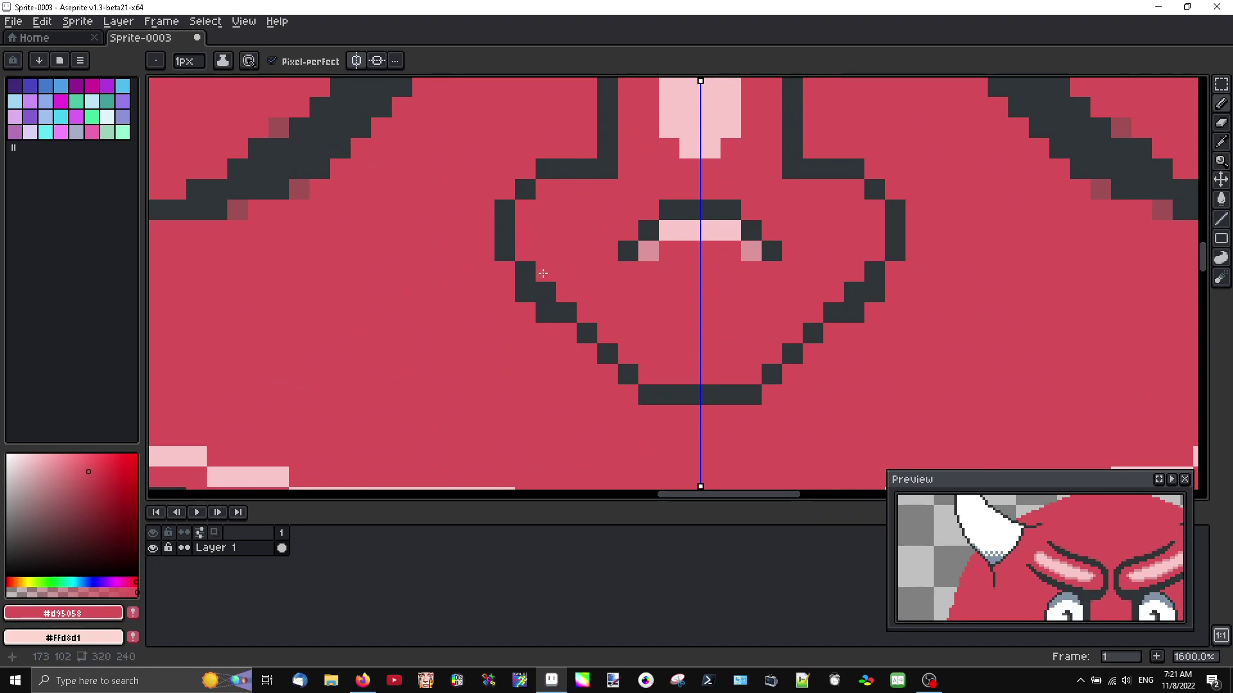
{"action": "left_click", "coordinate": [523, 296]}
{"action": "left_click", "coordinate": [546, 313]}
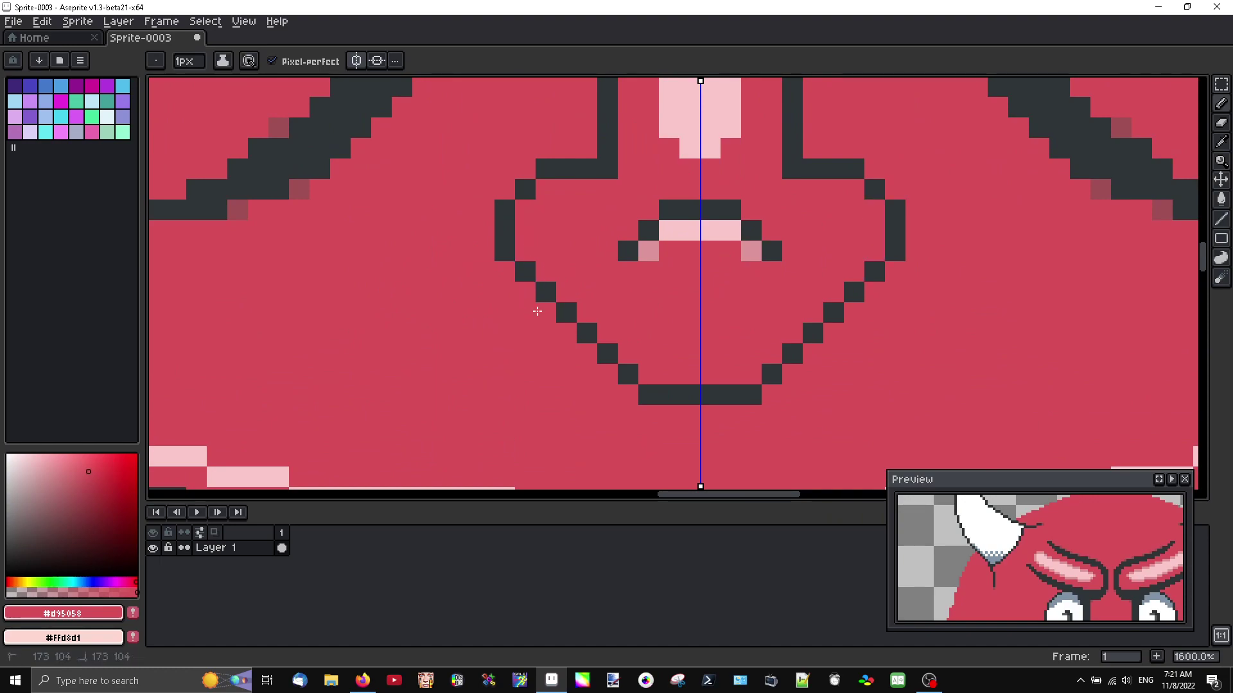
Reshape the nose's lower sides into an inward-stepped curve with #2e3538 and paint out the old diagonal pixels with #d95058
{"action": "scroll", "coordinate": [565, 346], "scroll_direction": "down", "scroll_amount": 4}
{"action": "scroll", "coordinate": [570, 354], "scroll_direction": "up", "scroll_amount": 4}
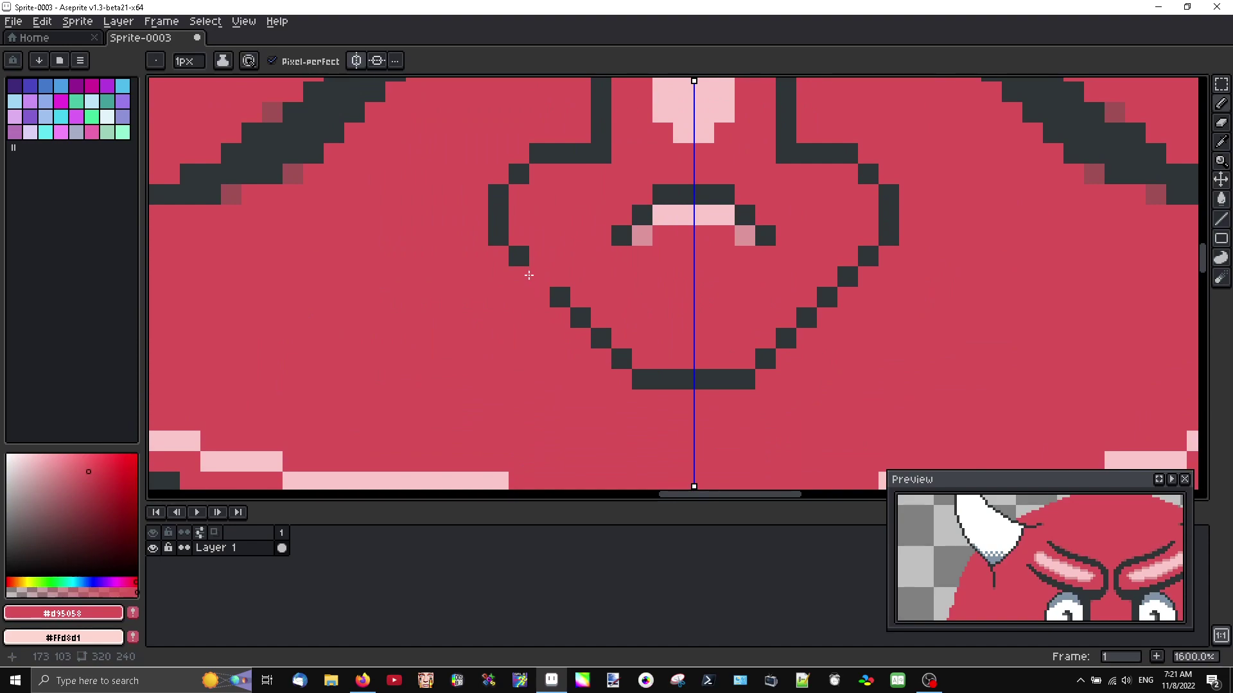
{"action": "scroll", "coordinate": [532, 285], "scroll_direction": "down", "scroll_amount": 6}
{"action": "scroll", "coordinate": [532, 284], "scroll_direction": "up", "scroll_amount": 4}
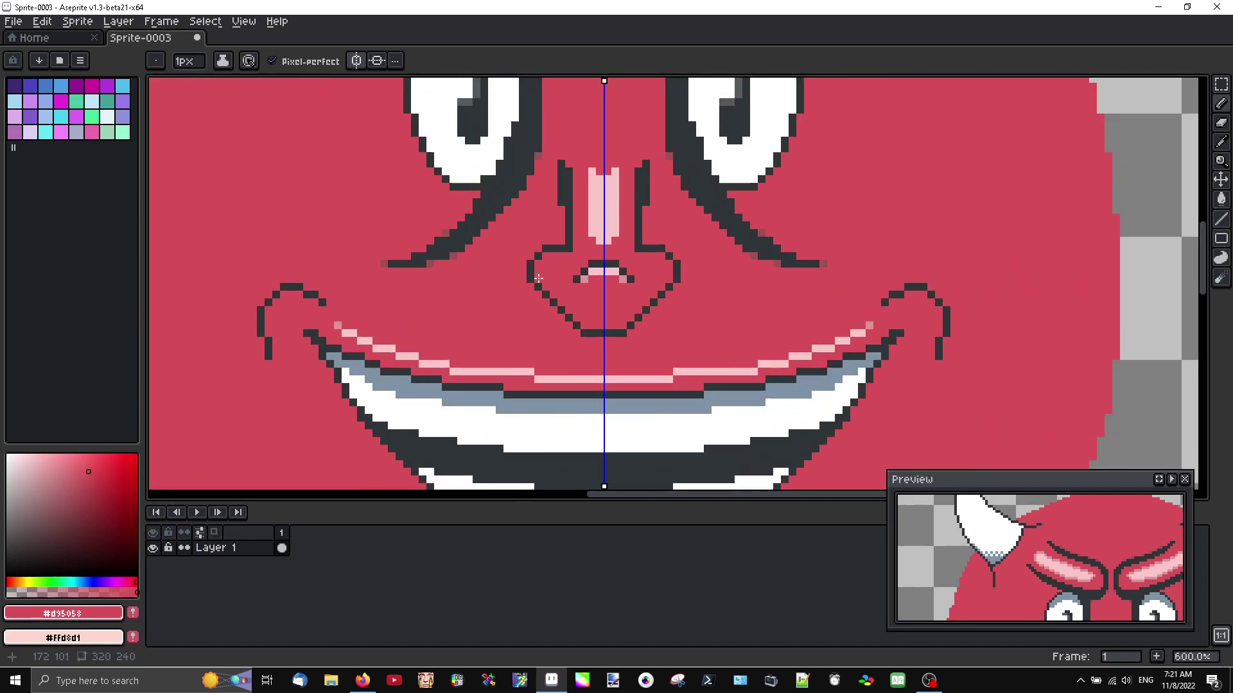
{"action": "left_click", "coordinate": [549, 287], "text": "alt"}
{"action": "left_click", "coordinate": [559, 298]}
{"action": "left_click_drag", "start_coordinate": [558, 297], "coordinate": [579, 320]}
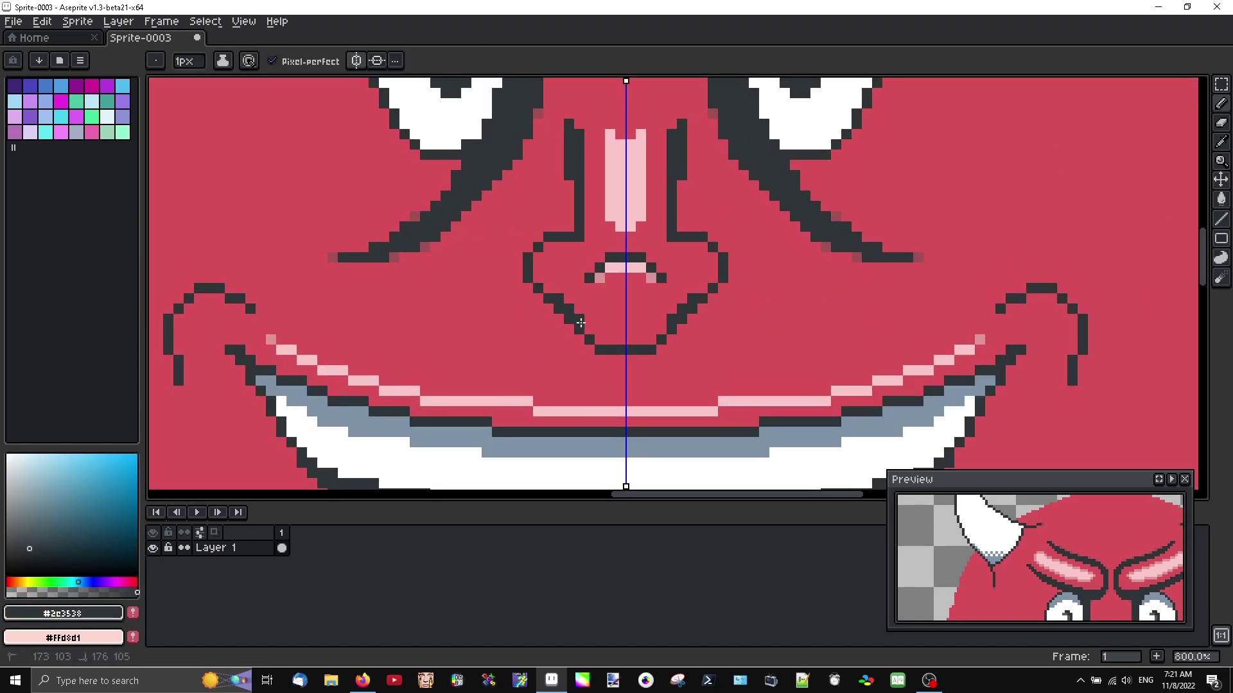
{"action": "left_click", "coordinate": [558, 328], "text": "alt"}
{"action": "left_click", "coordinate": [559, 309]}
{"action": "left_click", "coordinate": [570, 320]}
{"action": "scroll", "coordinate": [571, 318], "scroll_direction": "down", "scroll_amount": 3}
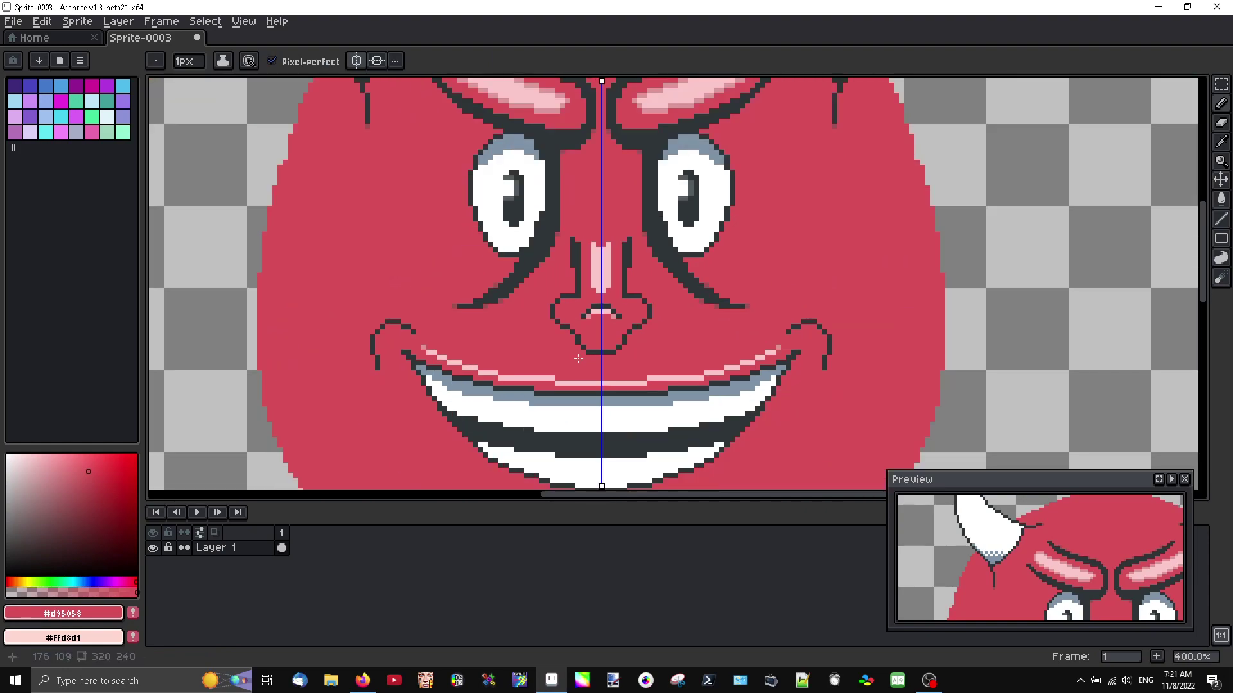
Thin the two nose bridge lines to a one-pixel width by painting over their extra pixels with #d95058
{"action": "scroll", "coordinate": [579, 343], "scroll_direction": "up", "scroll_amount": 3}
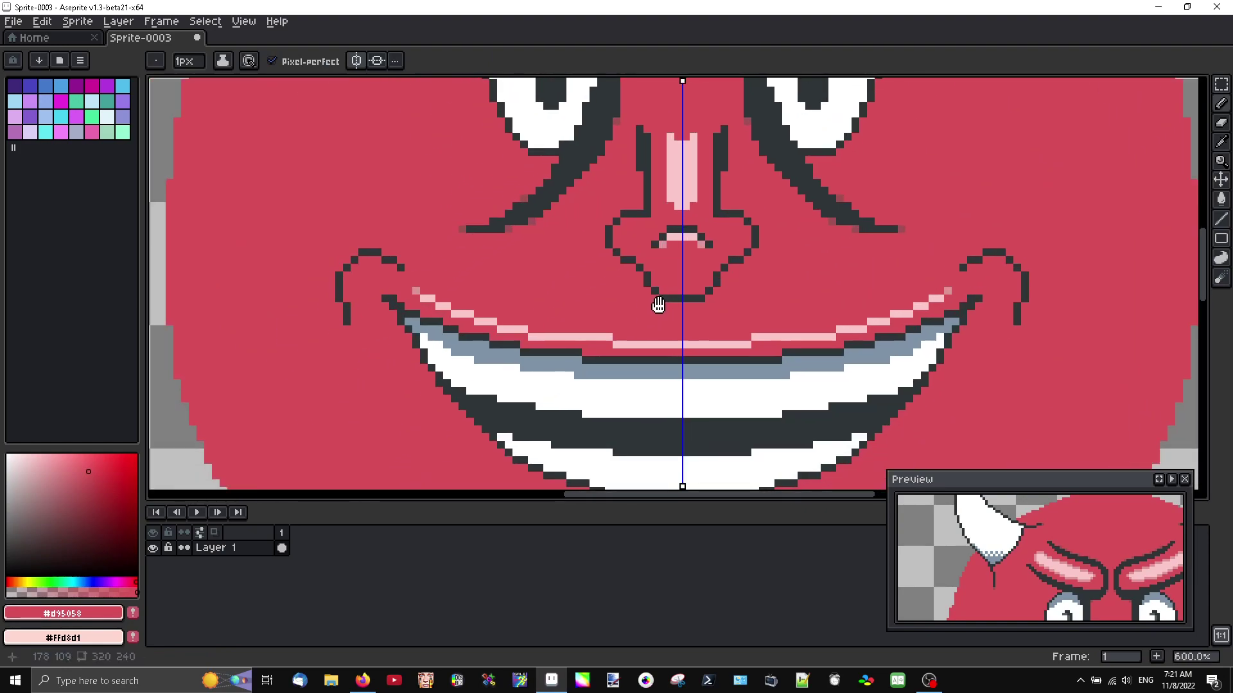
{"action": "scroll", "coordinate": [663, 315], "scroll_direction": "down", "scroll_amount": 3}
{"action": "scroll", "coordinate": [698, 322], "scroll_direction": "down", "scroll_amount": 1}
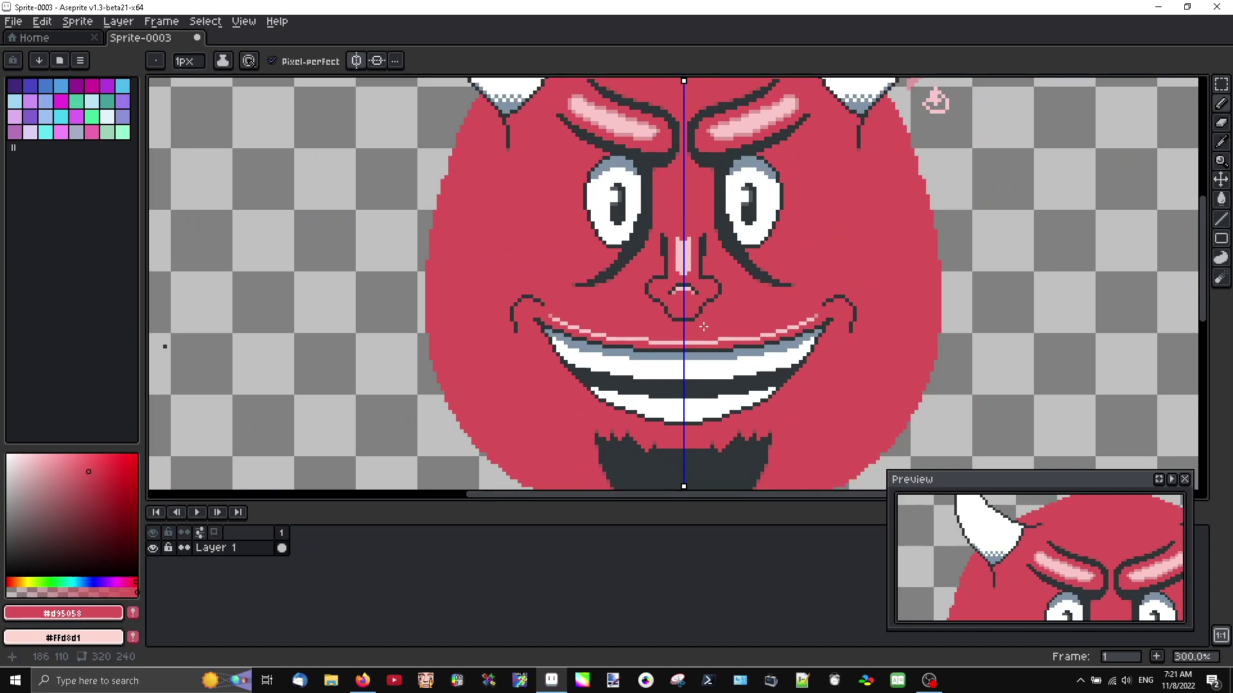
{"action": "scroll", "coordinate": [702, 328], "scroll_direction": "up", "scroll_amount": 3}
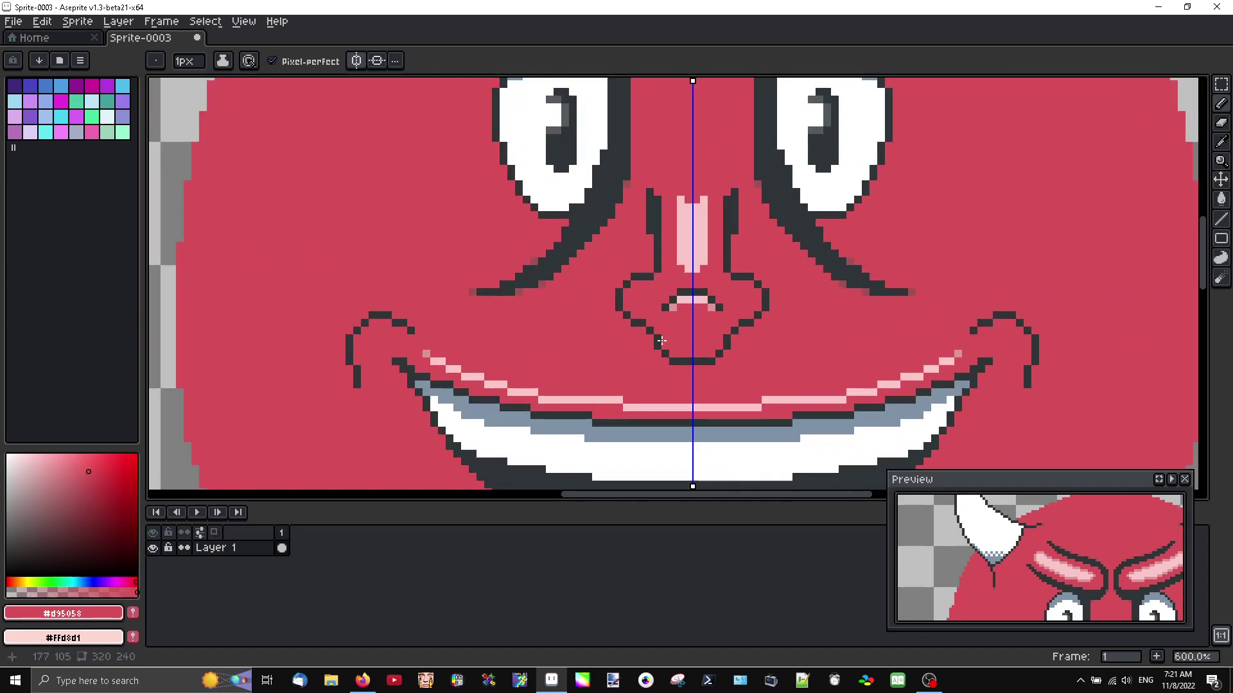
{"action": "scroll", "coordinate": [662, 337], "scroll_direction": "down", "scroll_amount": 4}
{"action": "scroll", "coordinate": [662, 266], "scroll_direction": "up", "scroll_amount": 5}
{"action": "left_click_drag", "start_coordinate": [662, 230], "coordinate": [666, 275]}
Pick #a15156 from the existing smoothing pixels and add it at the steps and upper ends of the nose bridge lines
{"action": "scroll", "coordinate": [694, 366], "scroll_direction": "down", "scroll_amount": 5}
{"action": "scroll", "coordinate": [669, 433], "scroll_direction": "up", "scroll_amount": 3}
{"action": "scroll", "coordinate": [669, 433], "scroll_direction": "up", "scroll_amount": 2}
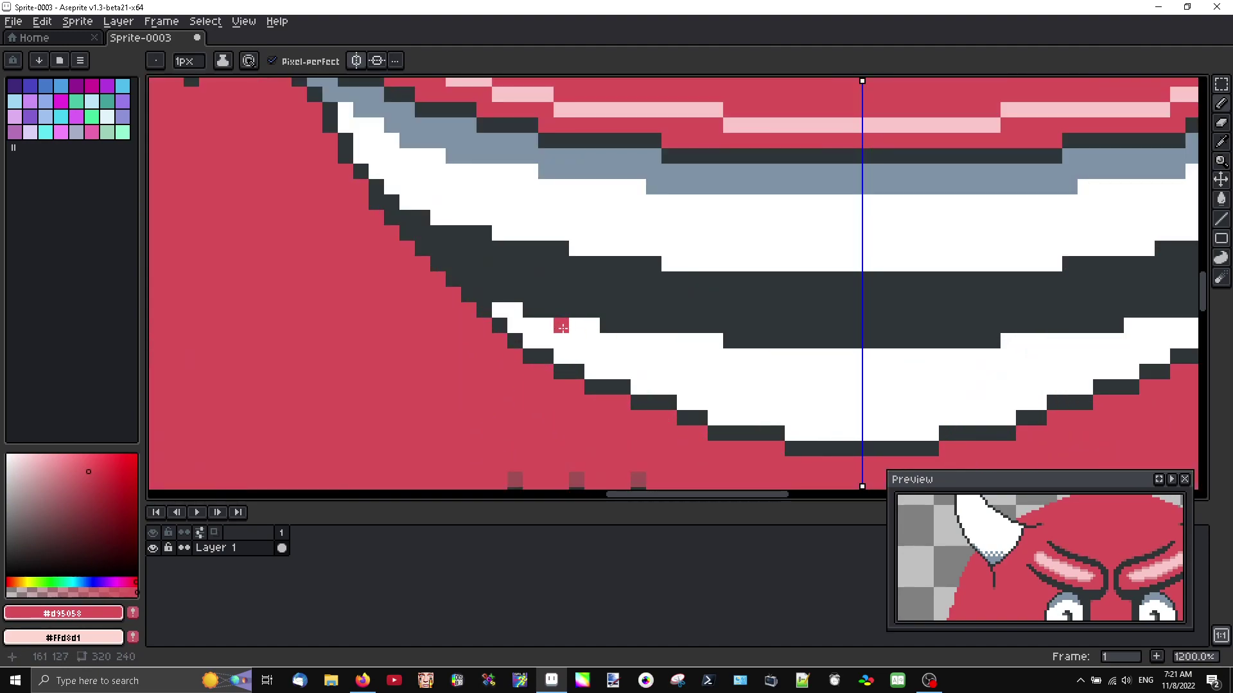
{"action": "left_click", "coordinate": [577, 477], "text": "alt"}
{"action": "scroll", "coordinate": [632, 373], "scroll_direction": "down", "scroll_amount": 4}
{"action": "scroll", "coordinate": [672, 214], "scroll_direction": "up", "scroll_amount": 5}
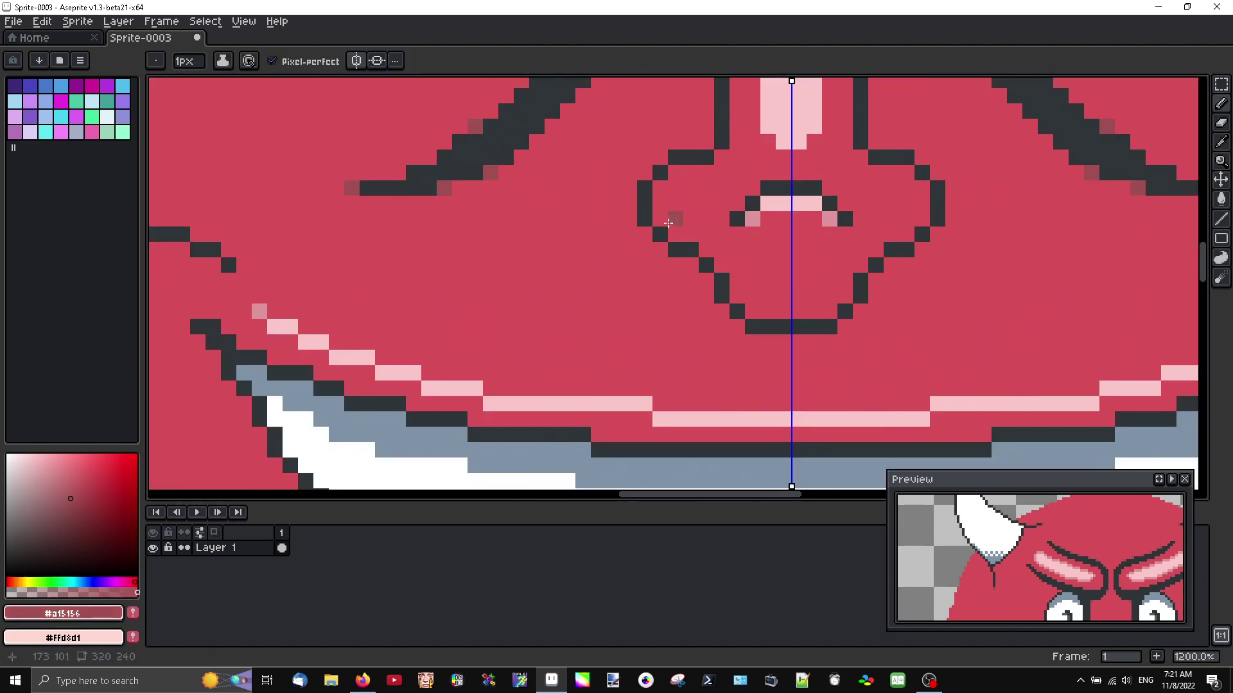
{"action": "left_click", "coordinate": [701, 244]}
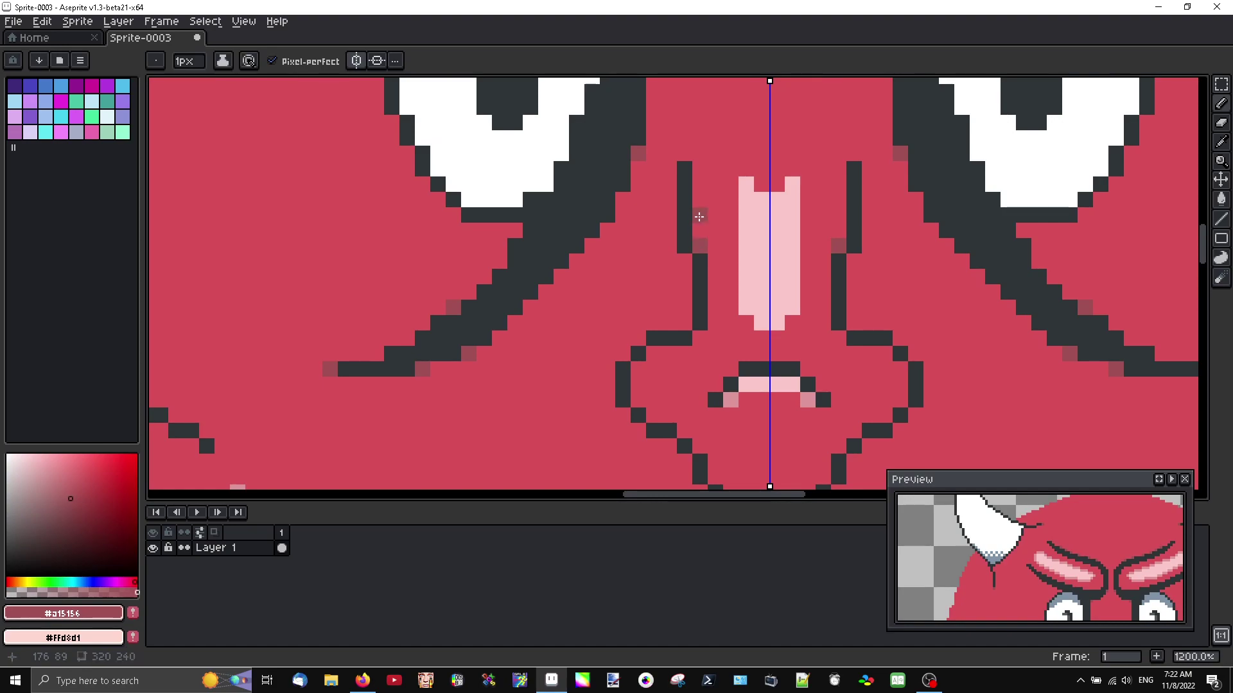
{"action": "left_click", "coordinate": [680, 154]}
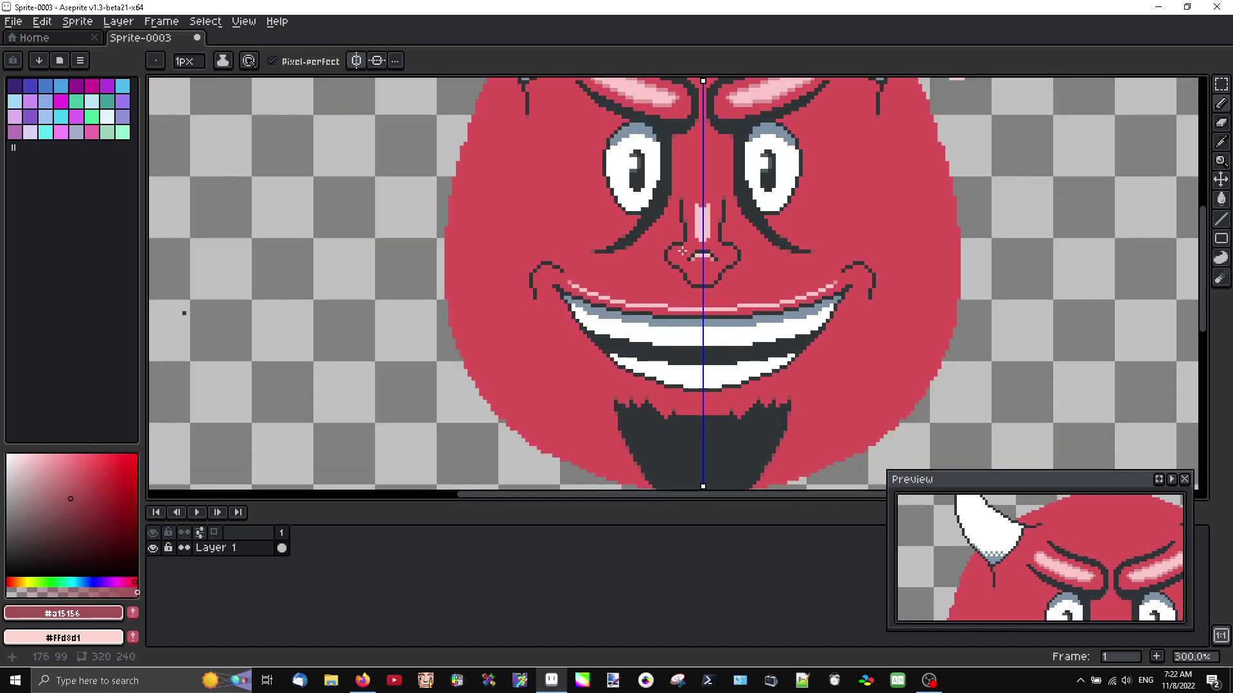
Paint a #a15156 shading line along the underside of the nose outline, from its sides to its tip
{"action": "scroll", "coordinate": [682, 250], "scroll_direction": "up", "scroll_amount": 7}
{"action": "left_click", "coordinate": [659, 265]}
{"action": "left_click", "coordinate": [681, 286]}
{"action": "mouse_move", "coordinate": [760, 366]}
{"action": "left_mouse_down"}
{"action": "mouse_move", "coordinate": [810, 370]}
{"action": "mouse_move", "coordinate": [752, 370]}
{"action": "mouse_move", "coordinate": [724, 351]}
{"action": "mouse_move", "coordinate": [671, 279]}
{"action": "mouse_move", "coordinate": [689, 299]}
{"action": "mouse_move", "coordinate": [606, 230]}
{"action": "left_mouse_up"}
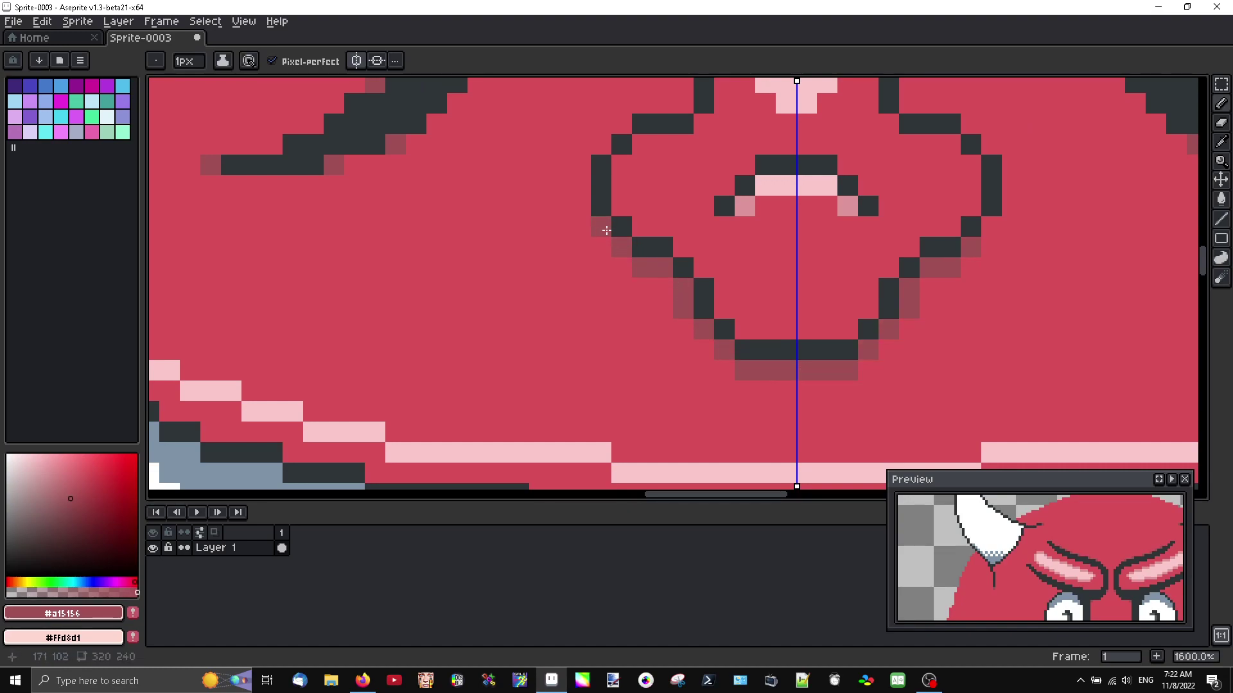
{"action": "scroll", "coordinate": [638, 297], "scroll_direction": "down", "scroll_amount": 6}
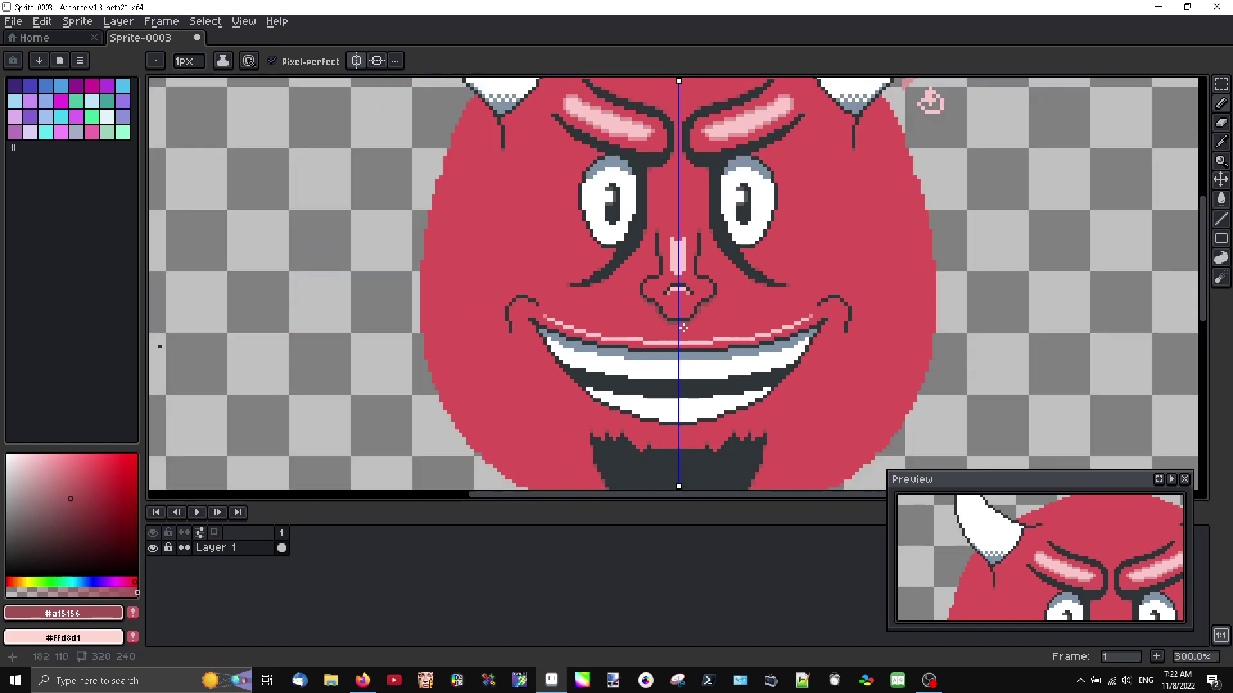
Add #a15156 shading pixels beneath the bottom outline of both eyes, beside the curved under-eye creases
{"action": "scroll", "coordinate": [616, 245], "scroll_direction": "up", "scroll_amount": 5}
{"action": "left_click", "coordinate": [612, 259]}
{"action": "left_click_drag", "start_coordinate": [583, 259], "coordinate": [568, 259]}
{"action": "scroll", "coordinate": [580, 264], "scroll_direction": "down", "scroll_amount": 6}
{"action": "scroll", "coordinate": [585, 283], "scroll_direction": "up", "scroll_amount": 4}
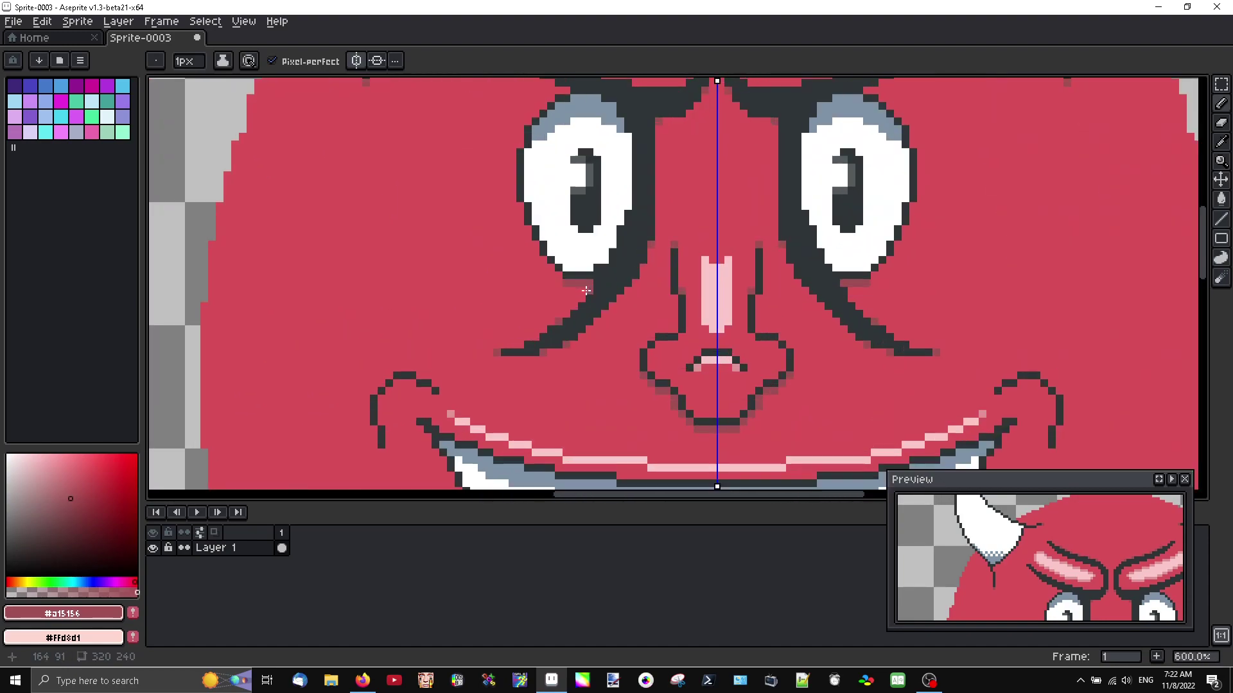
{"action": "scroll", "coordinate": [581, 291], "scroll_direction": "down", "scroll_amount": 4}
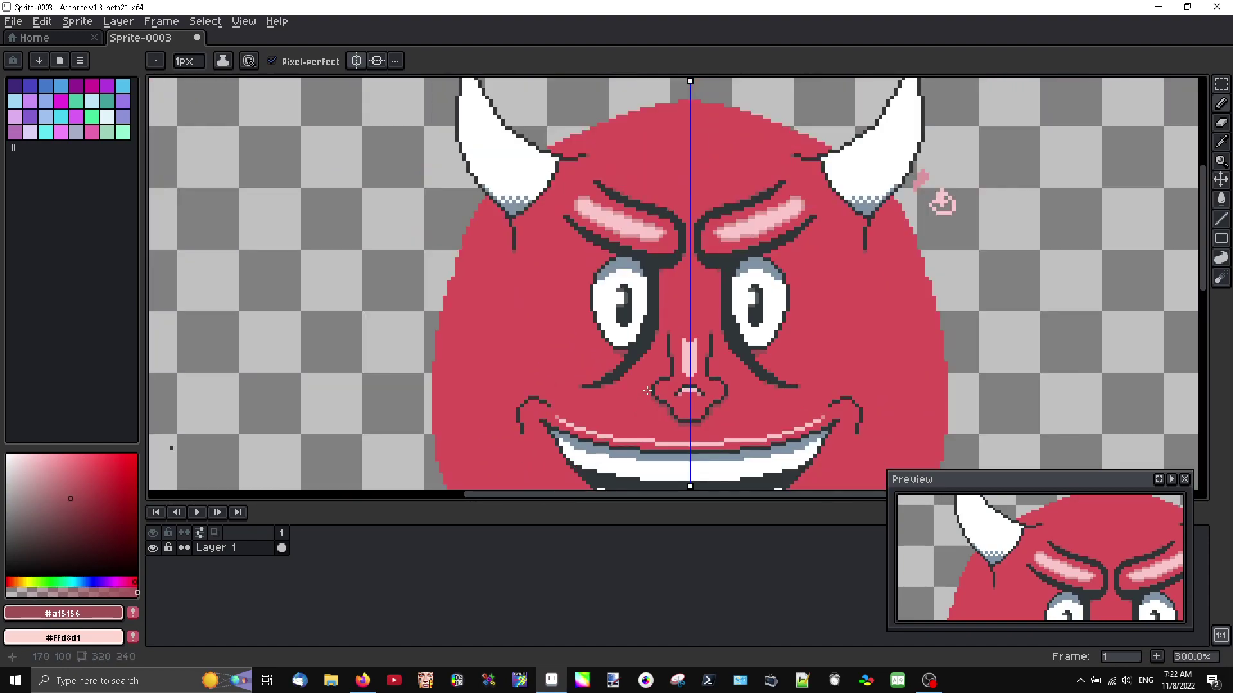
Erase the stray pink marks outside the head beside the right horn using the transparent mask color
{"action": "scroll", "coordinate": [647, 391], "scroll_direction": "down", "scroll_amount": 2}
{"action": "scroll", "coordinate": [653, 379], "scroll_direction": "up", "scroll_amount": 2}
{"action": "left_click_drag", "start_coordinate": [661, 389], "coordinate": [706, 268]}
{"action": "scroll", "coordinate": [706, 267], "scroll_direction": "down", "scroll_amount": 1}
{"action": "scroll", "coordinate": [707, 270], "scroll_direction": "down", "scroll_amount": 1}
{"action": "scroll", "coordinate": [869, 160], "scroll_direction": "up", "scroll_amount": 5}
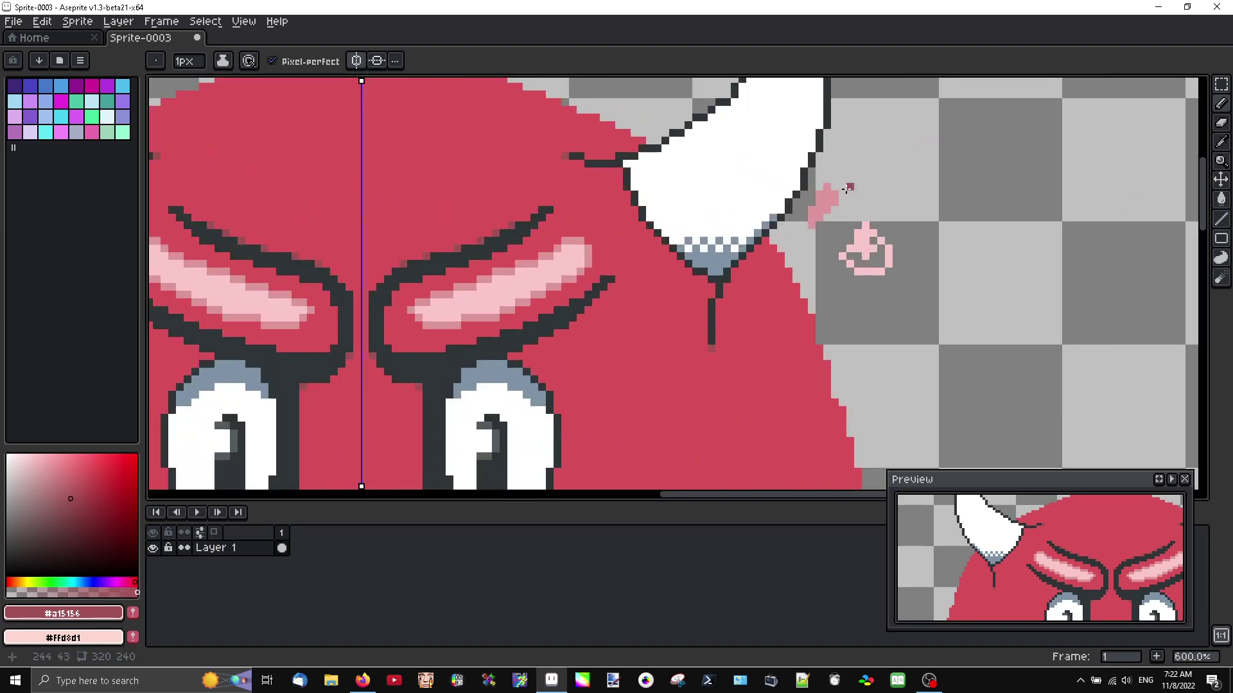
{"action": "left_click", "coordinate": [843, 173], "text": "alt"}
{"action": "left_click_drag", "start_coordinate": [827, 194], "coordinate": [842, 172]}
{"action": "mouse_move", "coordinate": [812, 226]}
{"action": "left_mouse_down"}
{"action": "mouse_move", "coordinate": [857, 194]}
{"action": "mouse_move", "coordinate": [818, 218]}
{"action": "mouse_move", "coordinate": [842, 264]}
{"action": "mouse_move", "coordinate": [865, 249]}
{"action": "mouse_move", "coordinate": [850, 264]}
{"action": "mouse_move", "coordinate": [864, 272]}
{"action": "mouse_move", "coordinate": [834, 256]}
{"action": "mouse_move", "coordinate": [857, 241]}
{"action": "mouse_move", "coordinate": [857, 279]}
{"action": "mouse_move", "coordinate": [880, 241]}
{"action": "mouse_move", "coordinate": [888, 272]}
{"action": "left_mouse_up"}
{"action": "scroll", "coordinate": [872, 279], "scroll_direction": "down", "scroll_amount": 4}
{"action": "left_click_drag", "start_coordinate": [778, 380], "coordinate": [732, 271]}
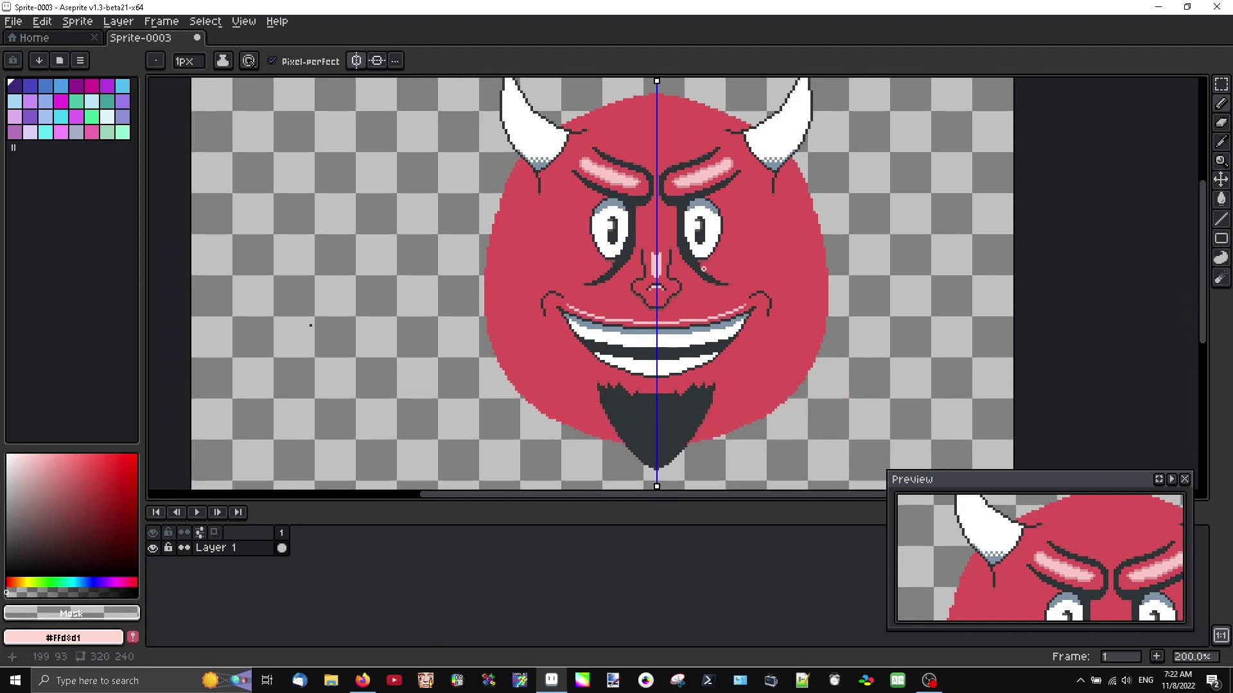
Soften the nose bridge highlight with #dc969a pixels on its upper tips, along both sides, around its lower end and in its notch
{"action": "scroll", "coordinate": [647, 256], "scroll_direction": "up", "scroll_amount": 4}
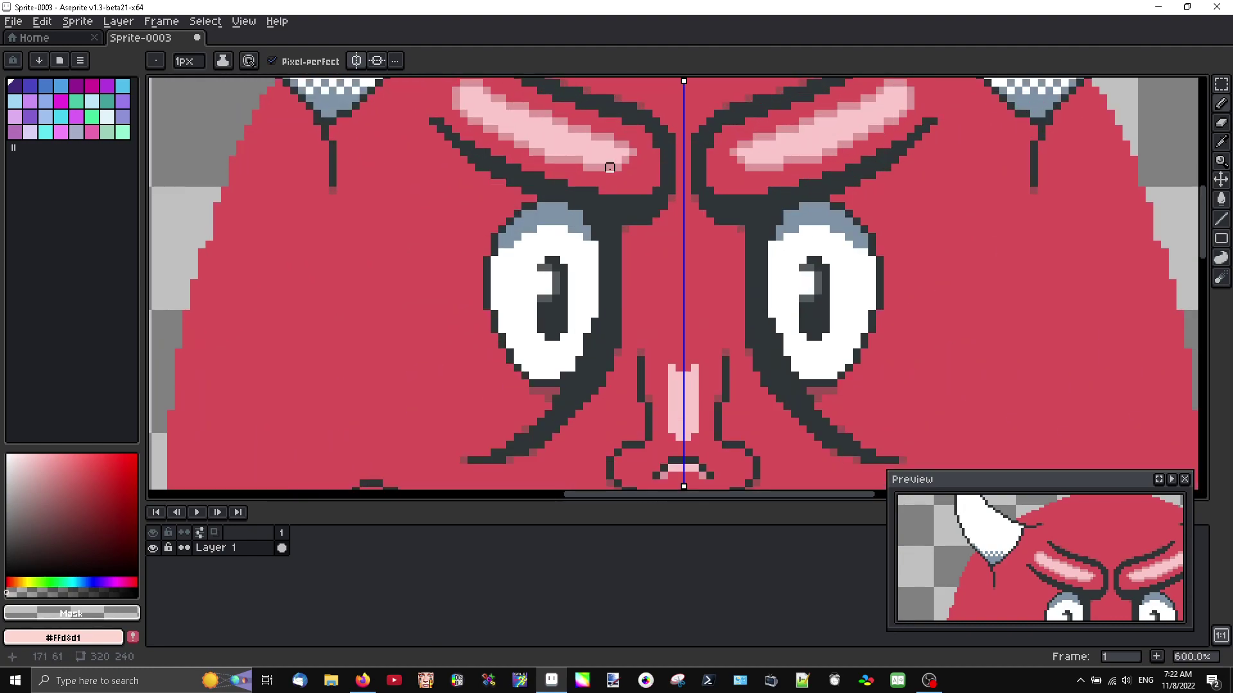
{"action": "left_click", "coordinate": [704, 364], "text": "alt"}
{"action": "scroll", "coordinate": [690, 413], "scroll_direction": "up", "scroll_amount": 3}
{"action": "left_click", "coordinate": [653, 308]}
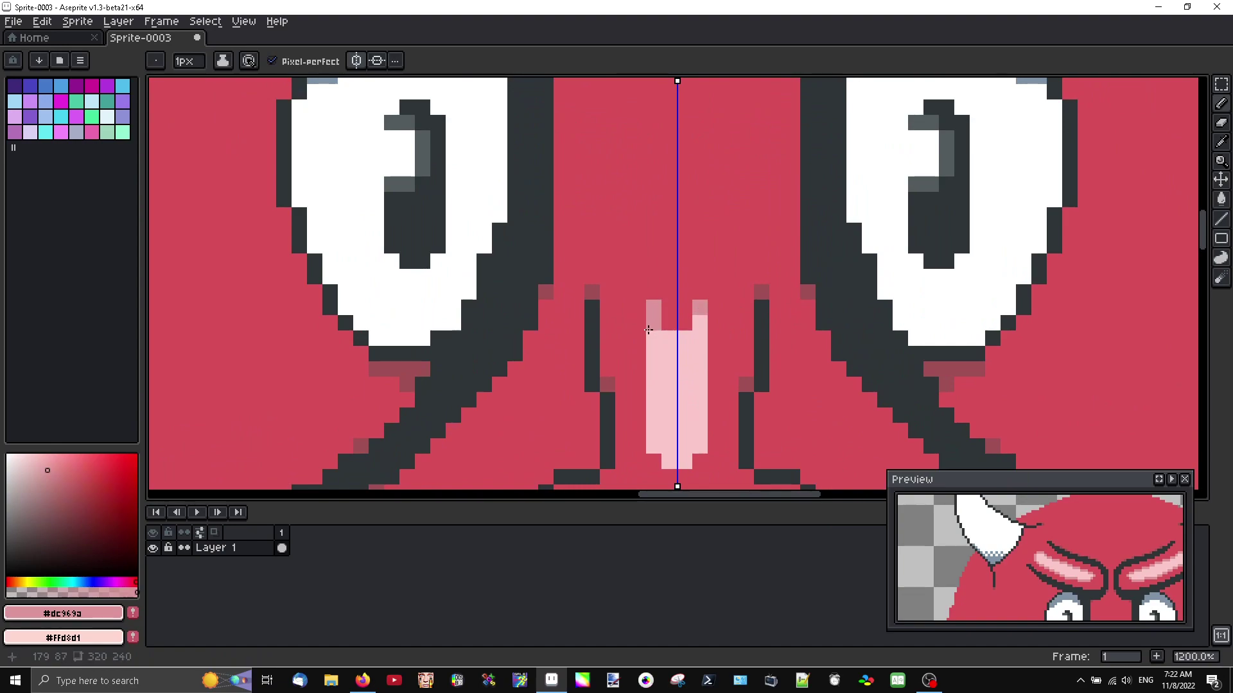
{"action": "mouse_move", "coordinate": [641, 326]}
{"action": "left_mouse_down"}
{"action": "mouse_move", "coordinate": [641, 441]}
{"action": "mouse_move", "coordinate": [669, 476]}
{"action": "left_mouse_up"}
{"action": "left_click", "coordinate": [669, 322]}
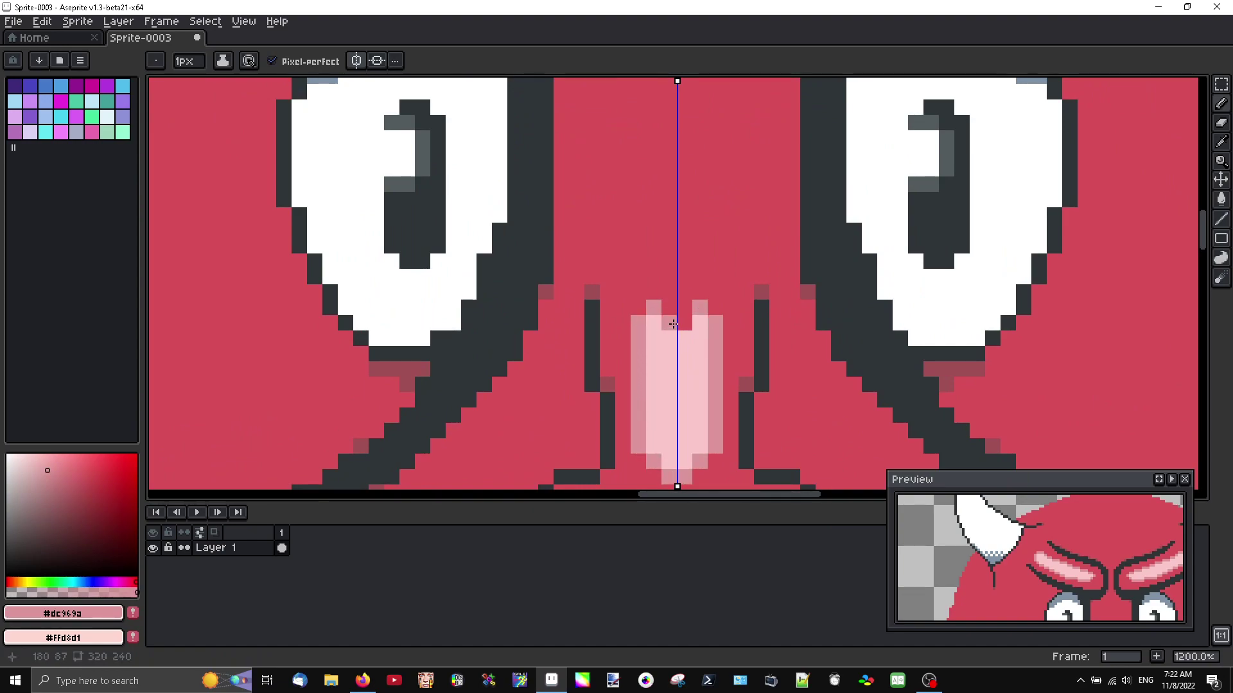
{"action": "scroll", "coordinate": [678, 324], "scroll_direction": "down", "scroll_amount": 6}
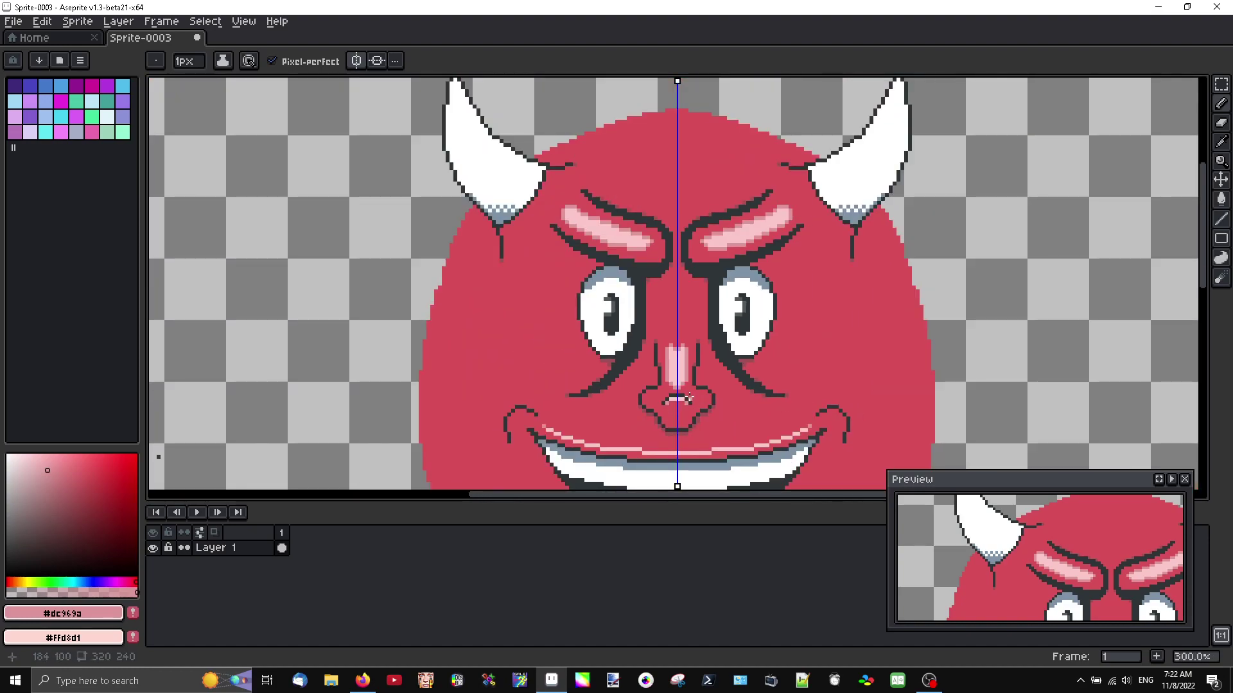
Pick white #ffffff from the horn and draw a bright center line through the mirrored brow highlights
{"action": "scroll", "coordinate": [688, 398], "scroll_direction": "down", "scroll_amount": 1}
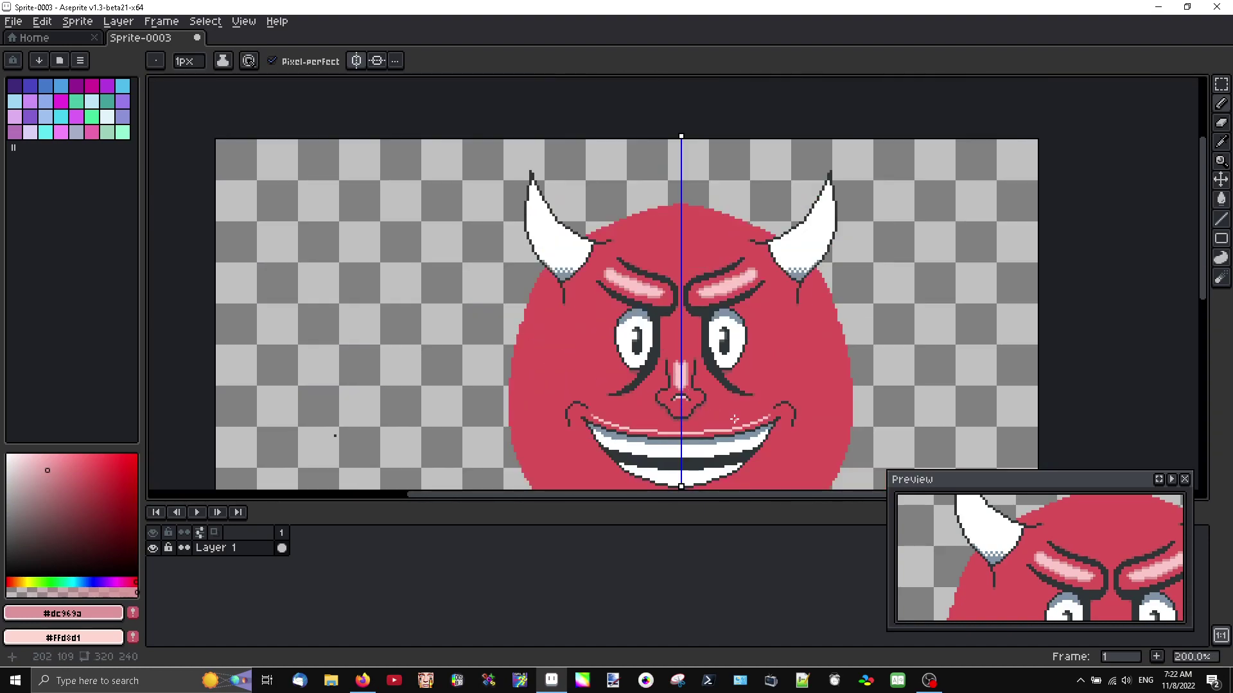
{"action": "scroll", "coordinate": [716, 403], "scroll_direction": "up", "scroll_amount": 2}
{"action": "scroll", "coordinate": [737, 350], "scroll_direction": "down", "scroll_amount": 2}
{"action": "left_click", "coordinate": [815, 216], "text": "alt"}
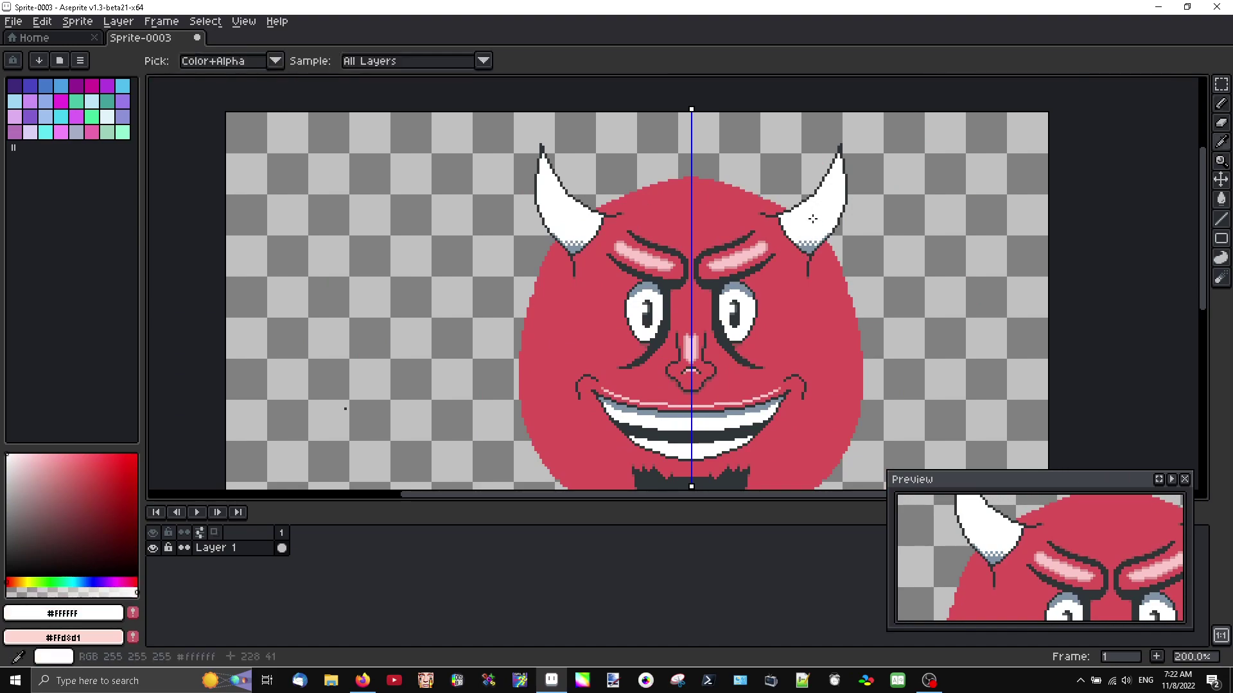
{"action": "scroll", "coordinate": [657, 244], "scroll_direction": "up", "scroll_amount": 4}
{"action": "left_click_drag", "start_coordinate": [552, 257], "coordinate": [671, 306]}
{"action": "scroll", "coordinate": [650, 330], "scroll_direction": "down", "scroll_amount": 5}
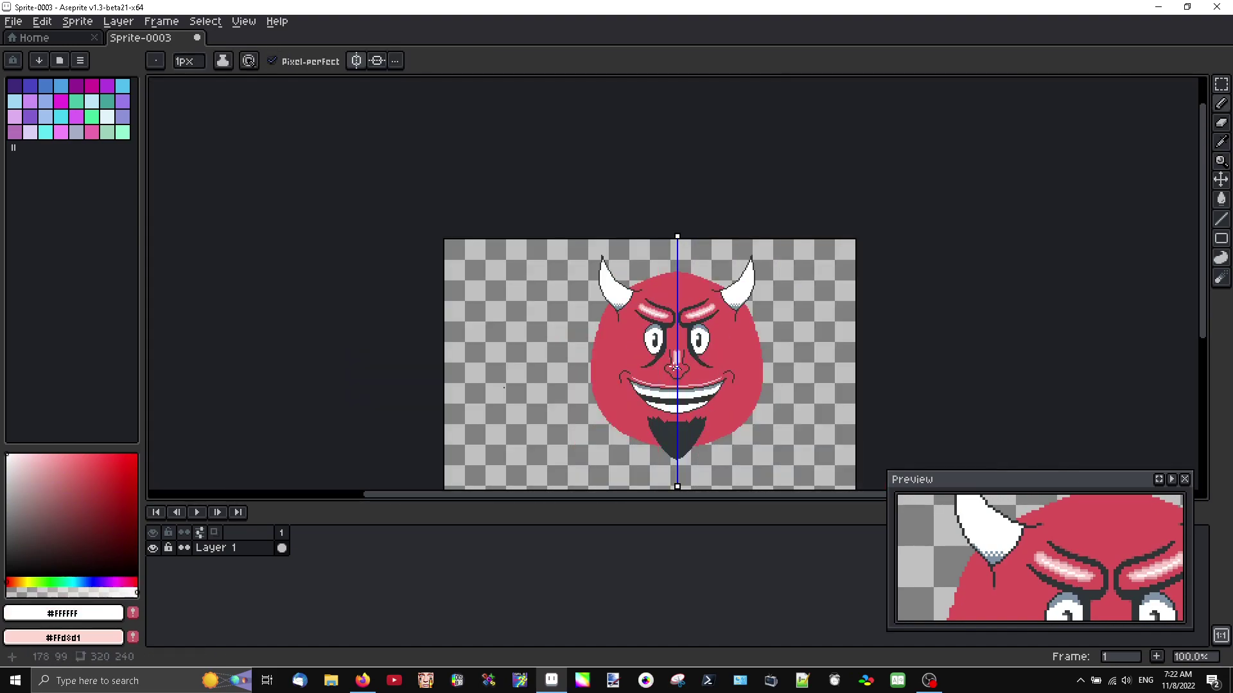
Paint a white #ffffff core down the nose bridge highlight and brighten the small highlight on the nose tip
{"action": "scroll", "coordinate": [675, 368], "scroll_direction": "up", "scroll_amount": 4}
{"action": "left_click_drag", "start_coordinate": [680, 280], "coordinate": [680, 328]}
{"action": "scroll", "coordinate": [681, 328], "scroll_direction": "down", "scroll_amount": 2}
{"action": "scroll", "coordinate": [690, 342], "scroll_direction": "up", "scroll_amount": 4}
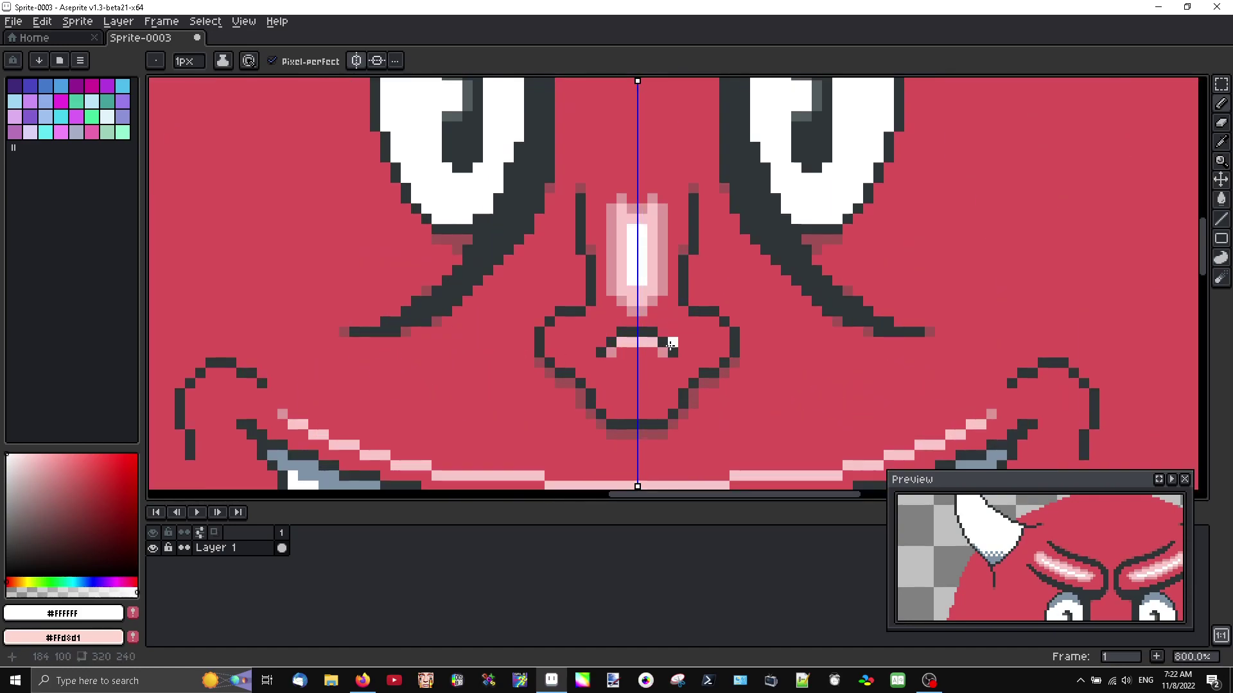
{"action": "scroll", "coordinate": [641, 347], "scroll_direction": "down", "scroll_amount": 4}
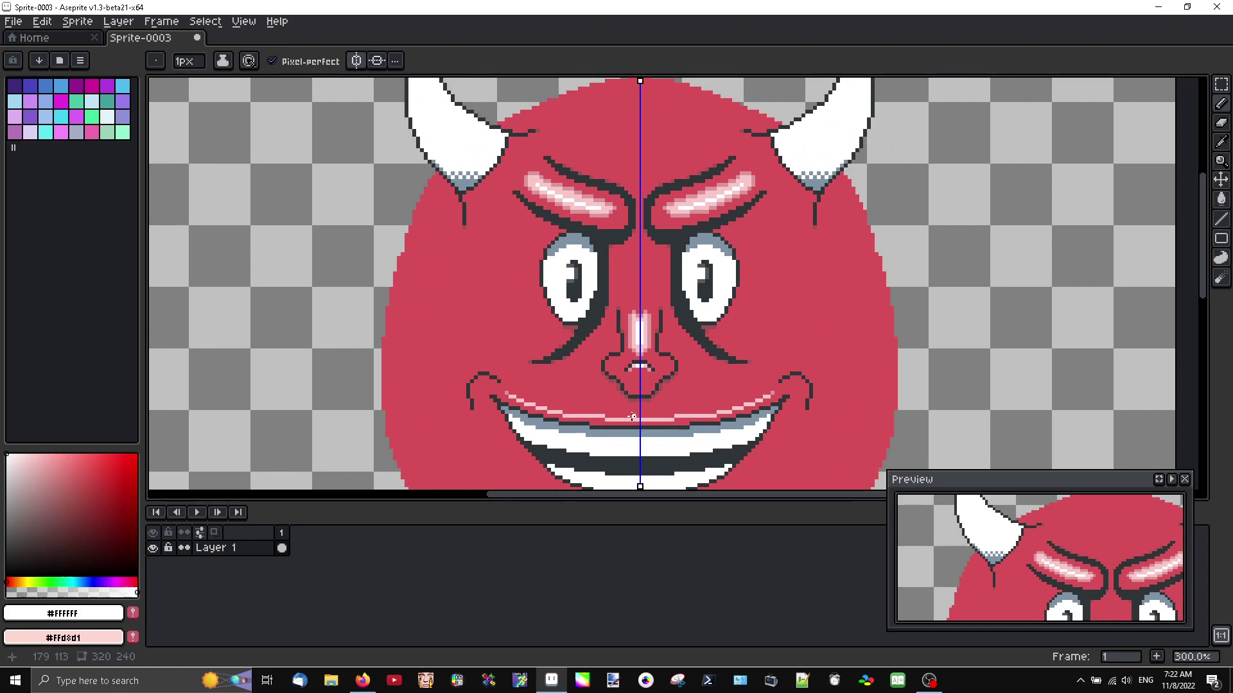
Set the foreground color to dark red #432121 for shading the goatee
{"action": "left_click_drag", "start_coordinate": [631, 416], "coordinate": [644, 322]}
{"action": "scroll", "coordinate": [638, 326], "scroll_direction": "up", "scroll_amount": 3}
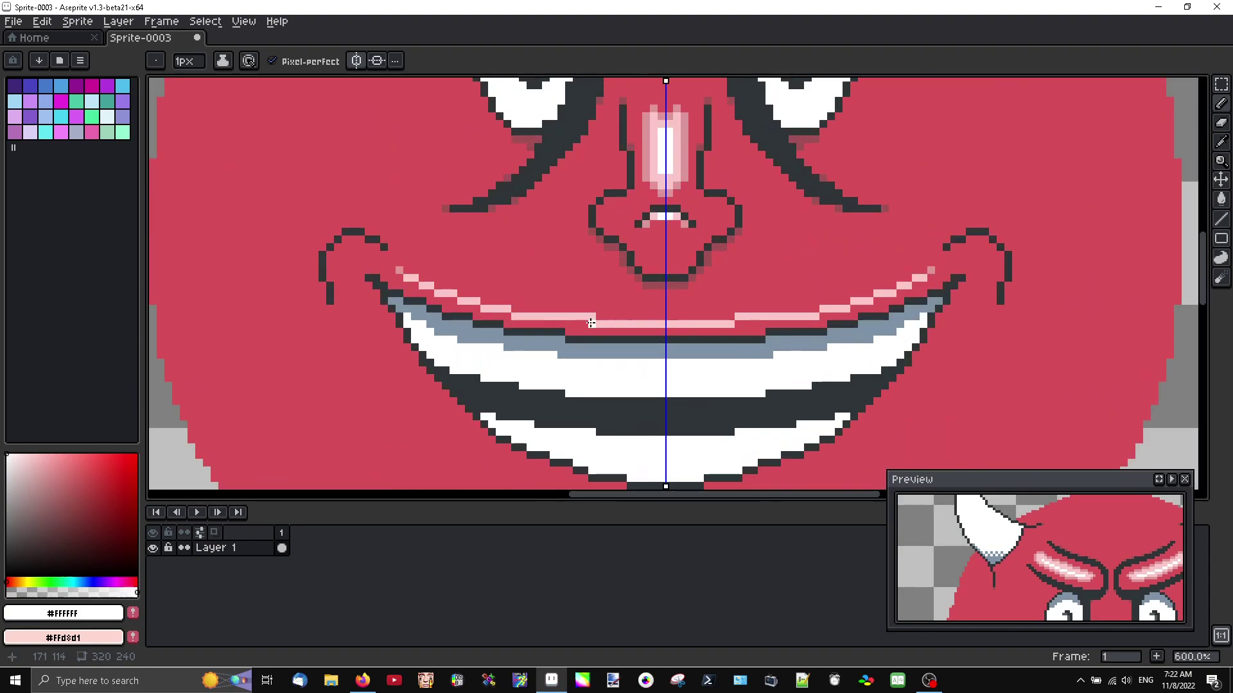
{"action": "scroll", "coordinate": [583, 317], "scroll_direction": "down", "scroll_amount": 4}
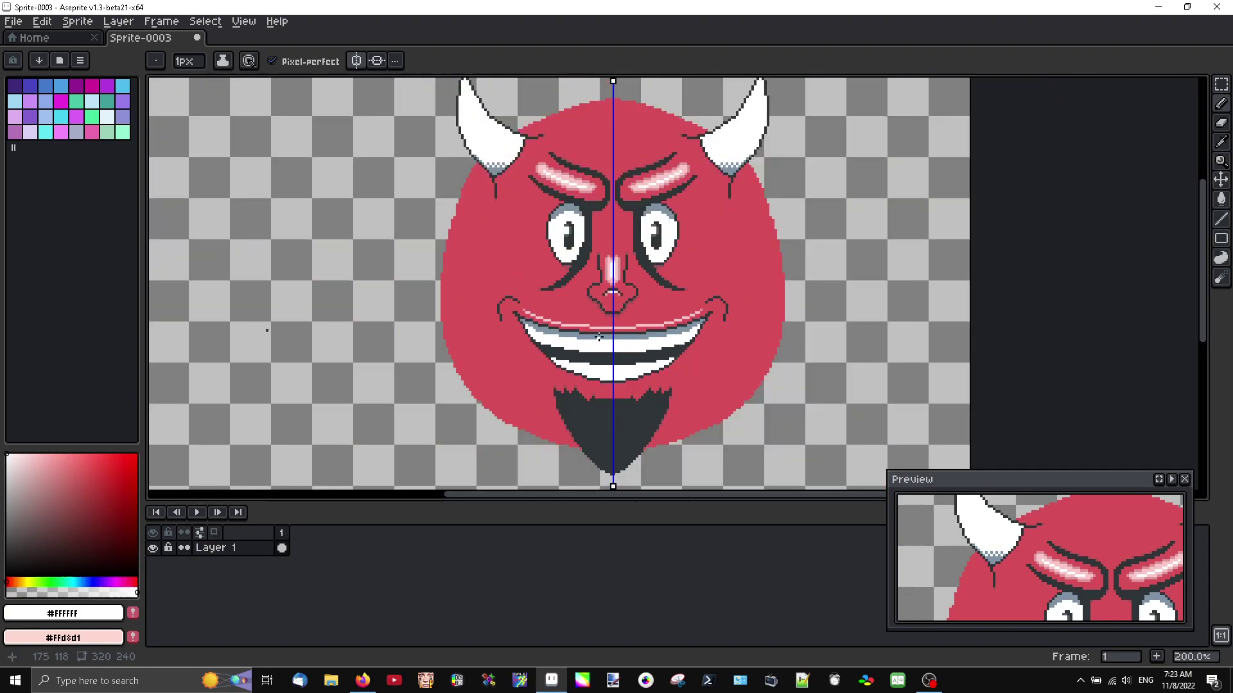
{"action": "scroll", "coordinate": [601, 399], "scroll_direction": "up", "scroll_amount": 2}
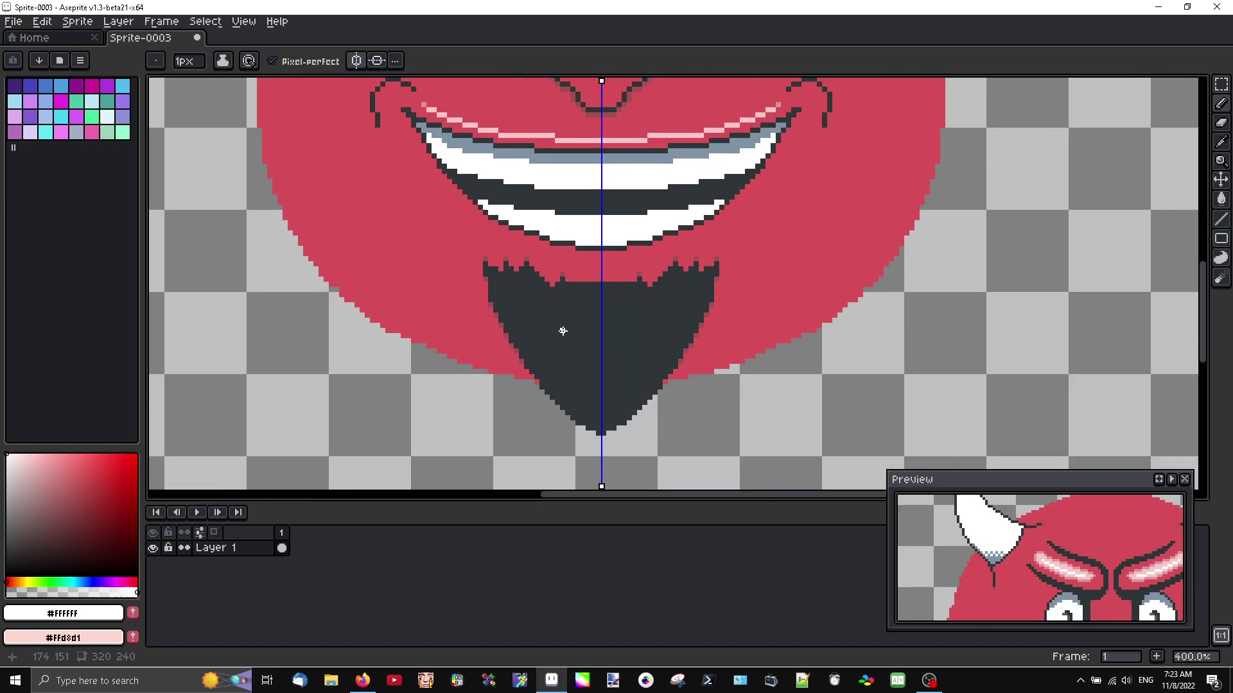
{"action": "left_click", "coordinate": [58, 511]}
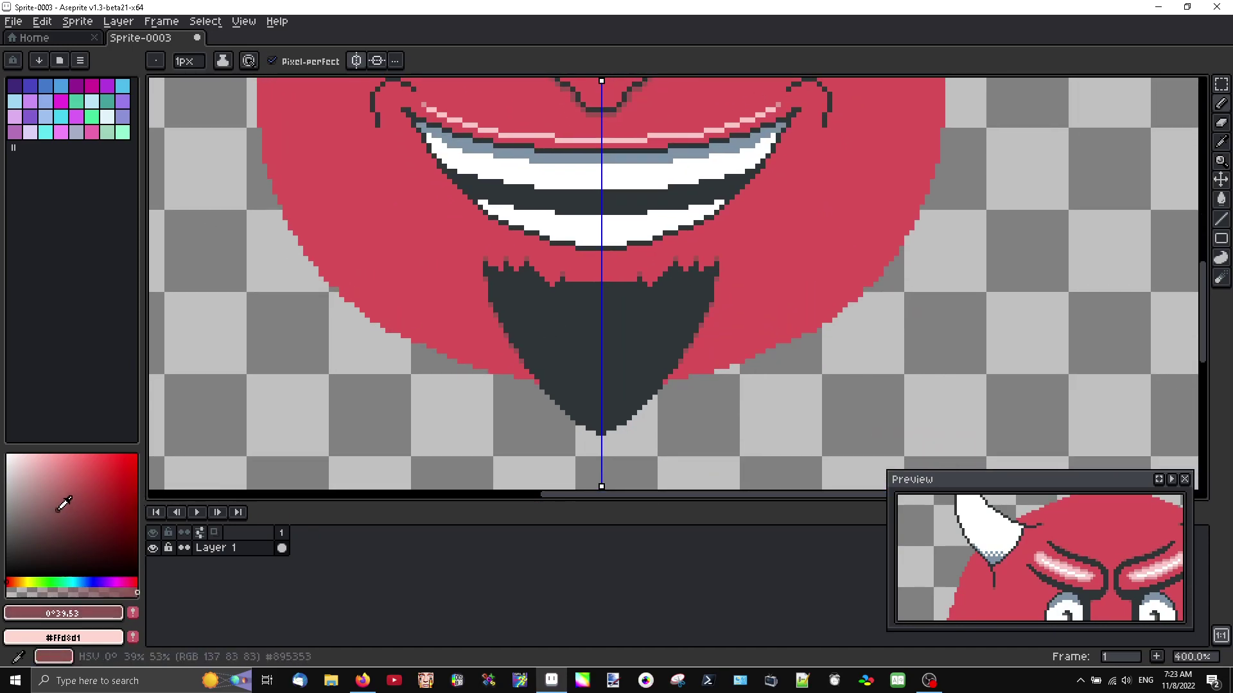
{"action": "scroll", "coordinate": [558, 331], "scroll_direction": "up", "scroll_amount": 2}
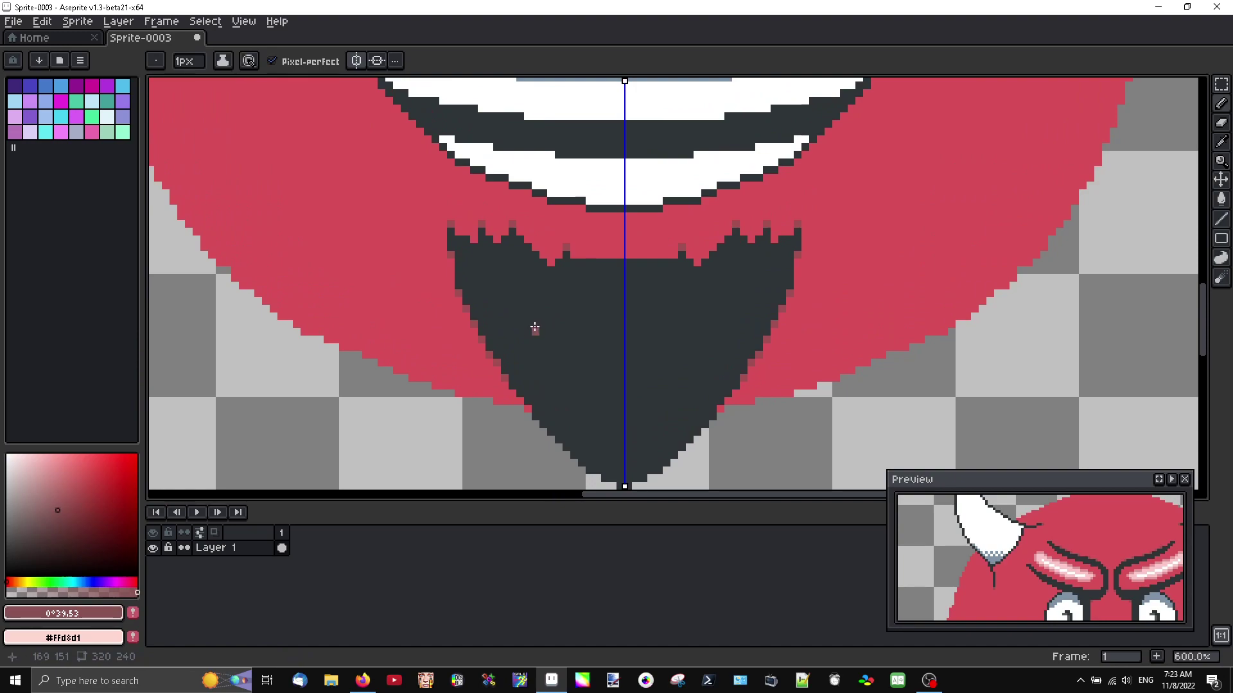
{"action": "left_click_drag", "start_coordinate": [61, 526], "coordinate": [72, 544]}
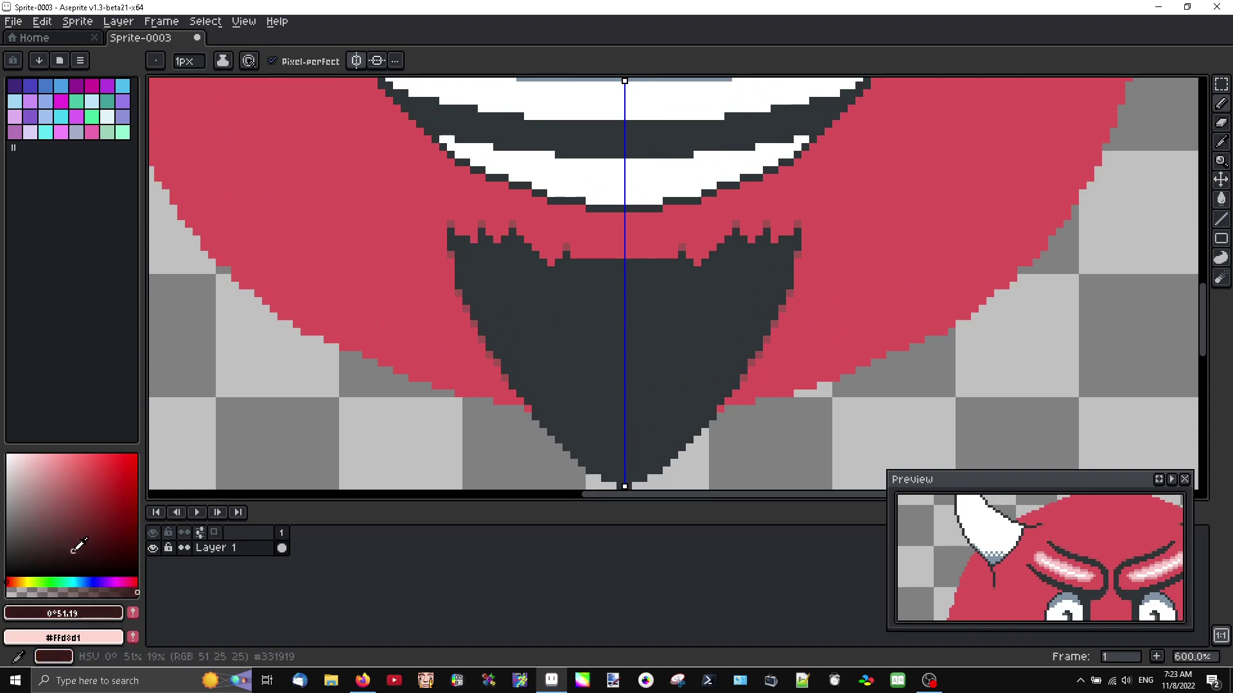
Try drawing mirrored dark red hair strands running down through the goatee toward its point
{"action": "left_click_drag", "start_coordinate": [504, 300], "coordinate": [597, 436]}
{"action": "scroll", "coordinate": [607, 448], "scroll_direction": "down", "scroll_amount": 4}
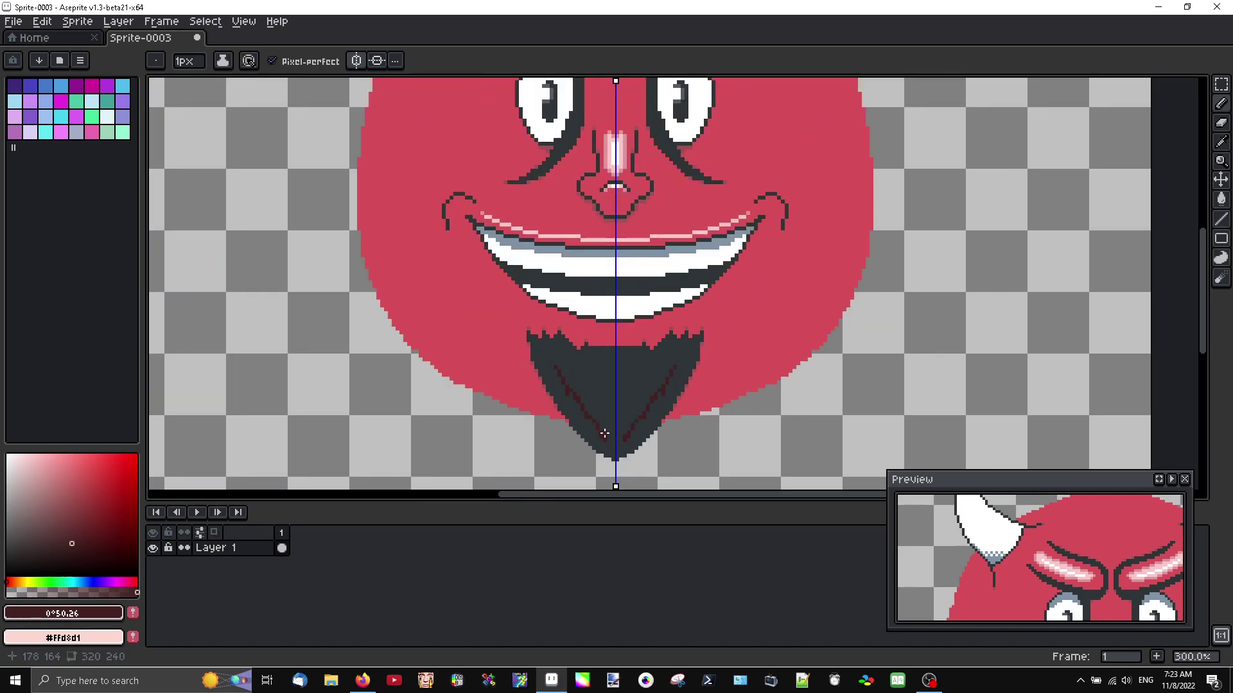
{"action": "scroll", "coordinate": [610, 441], "scroll_direction": "up", "scroll_amount": 4}
{"action": "left_click_drag", "start_coordinate": [581, 366], "coordinate": [623, 450]}
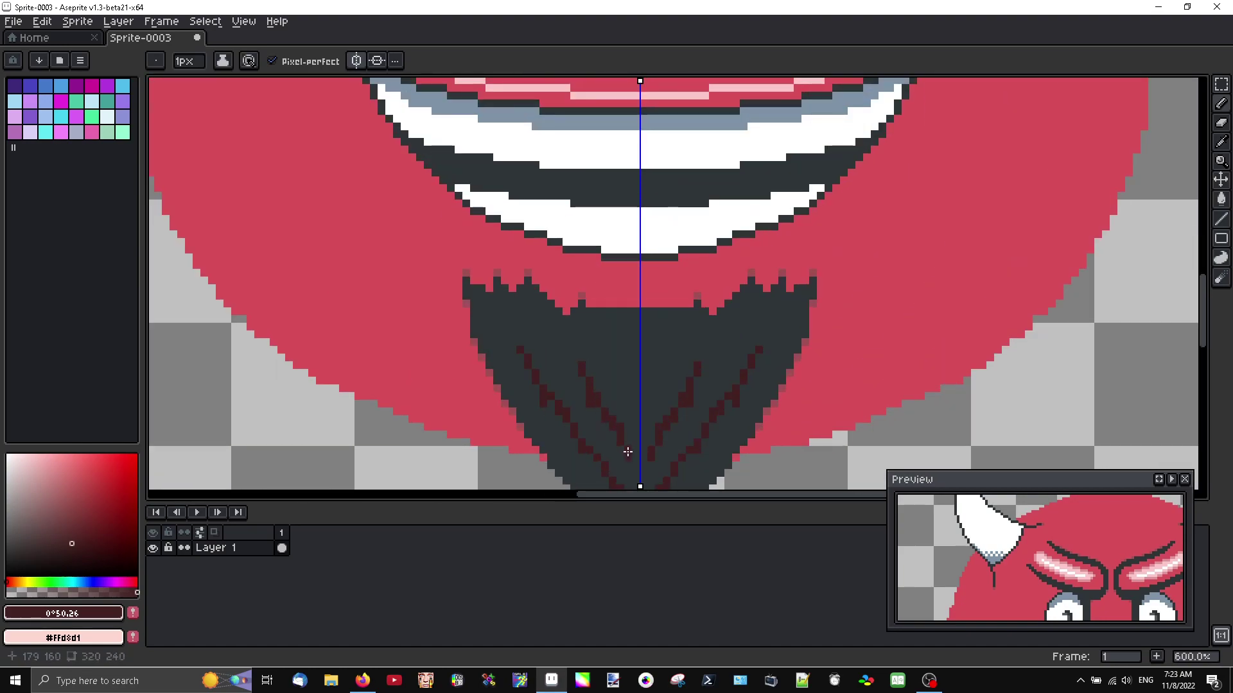
{"action": "scroll", "coordinate": [624, 473], "scroll_direction": "down", "scroll_amount": 4}
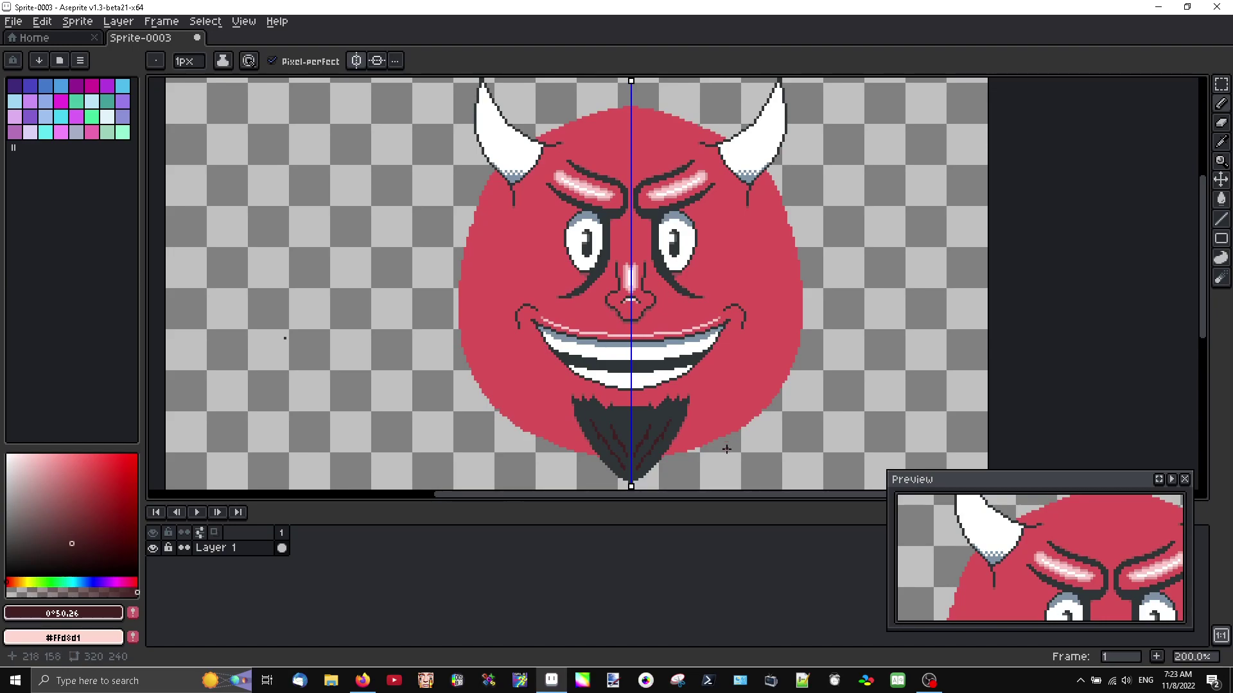
{"action": "scroll", "coordinate": [723, 443], "scroll_direction": "down", "scroll_amount": 2}
{"action": "left_click_drag", "start_coordinate": [723, 443], "coordinate": [695, 365]}
{"action": "scroll", "coordinate": [684, 360], "scroll_direction": "up", "scroll_amount": 6}
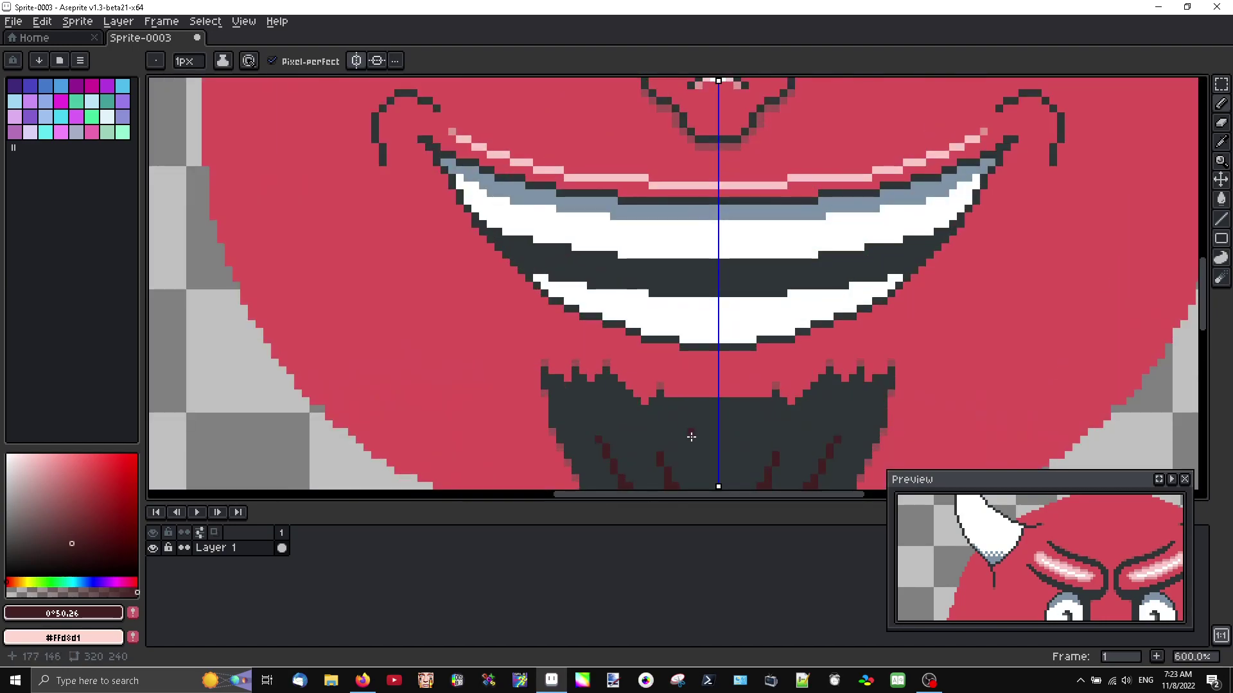
{"action": "scroll", "coordinate": [701, 445], "scroll_direction": "down", "scroll_amount": 1}
{"action": "left_click_drag", "start_coordinate": [703, 450], "coordinate": [723, 301]}
{"action": "scroll", "coordinate": [714, 324], "scroll_direction": "down", "scroll_amount": 2}
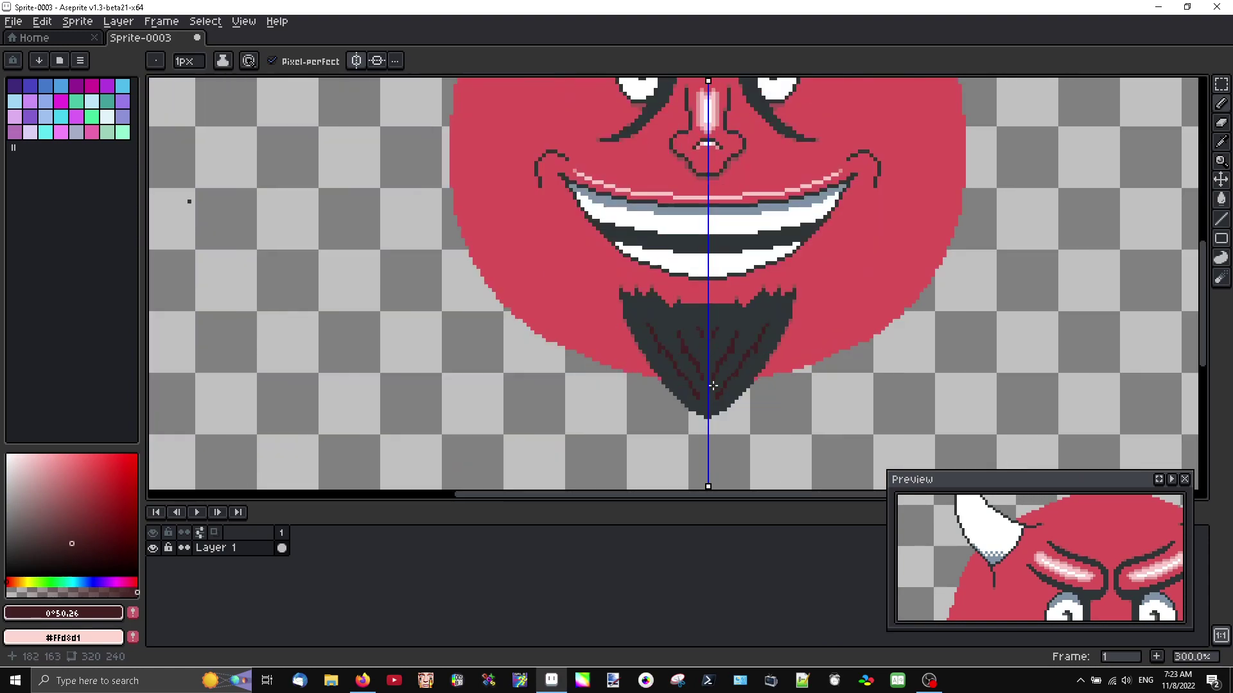
Undo the dark red hair strands drawn in the goatee
{"action": "key", "text": "ctrl+z"}
{"action": "key", "text": "ctrl+z"}
{"action": "key", "text": "ctrl+z"}
{"action": "key", "text": "ctrl+z"}
{"action": "key", "text": "ctrl+z"}
Draw a jagged mirrored #432121 line from the goatee's outer edges down toward the centerline as a shading boundary
{"action": "scroll", "coordinate": [669, 365], "scroll_direction": "up", "scroll_amount": 2}
{"action": "scroll", "coordinate": [635, 348], "scroll_direction": "up", "scroll_amount": 1}
{"action": "mouse_move", "coordinate": [617, 334]}
{"action": "left_mouse_down"}
{"action": "mouse_move", "coordinate": [691, 387]}
{"action": "mouse_move", "coordinate": [698, 366]}
{"action": "mouse_move", "coordinate": [741, 411]}
{"action": "left_mouse_up"}
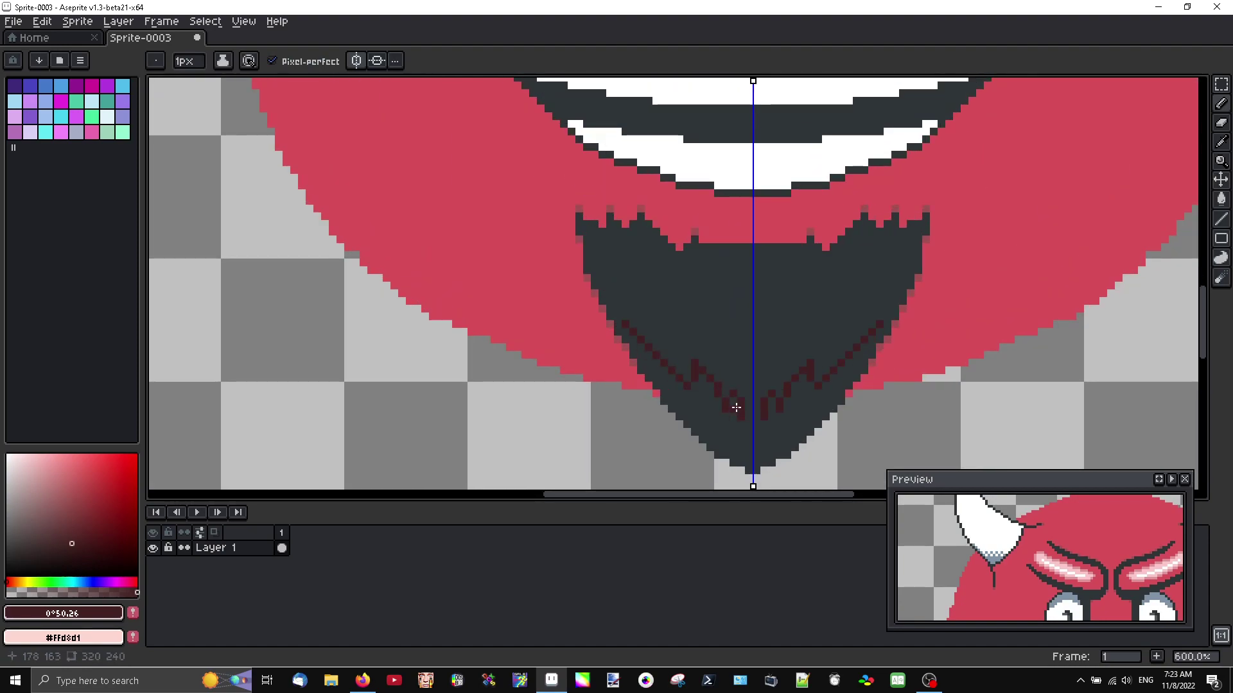
{"action": "left_click_drag", "start_coordinate": [632, 330], "coordinate": [607, 294]}
{"action": "left_click", "coordinate": [613, 276], "text": "alt"}
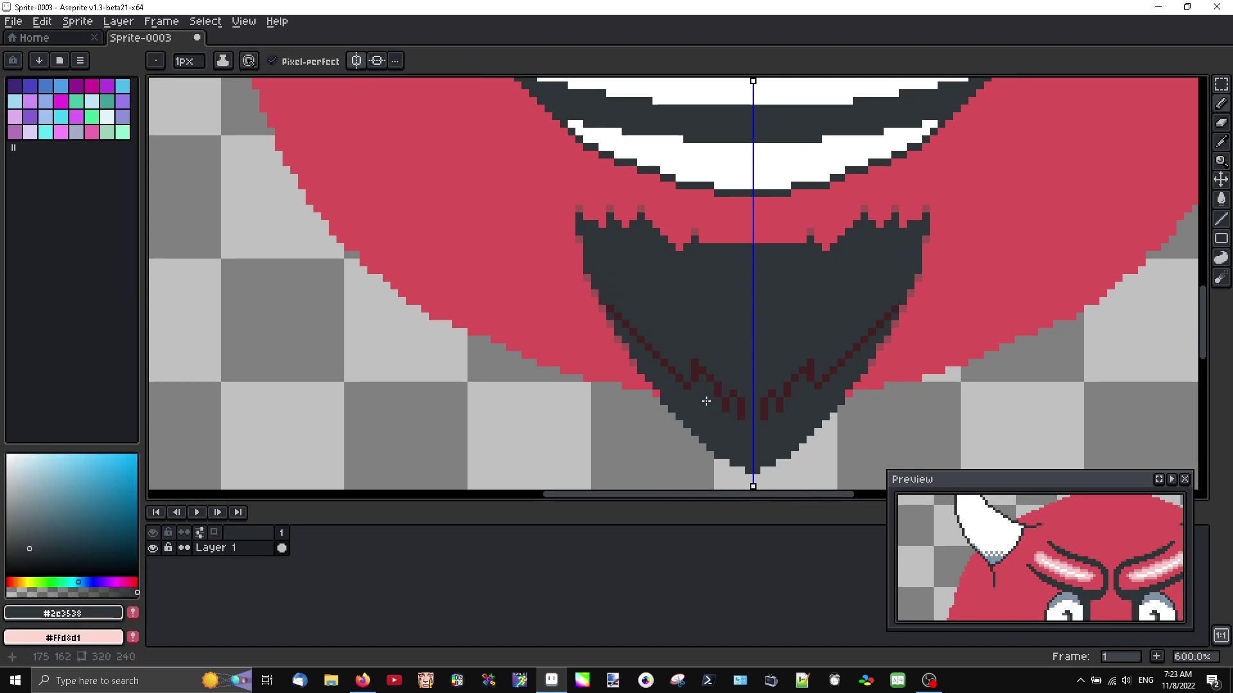
Try filling the area below the goatee's jagged line with dark red #432121, then undo the fill
{"action": "key", "text": "g"}
{"action": "left_click", "coordinate": [693, 366], "text": "alt"}
{"action": "left_click", "coordinate": [726, 400]}
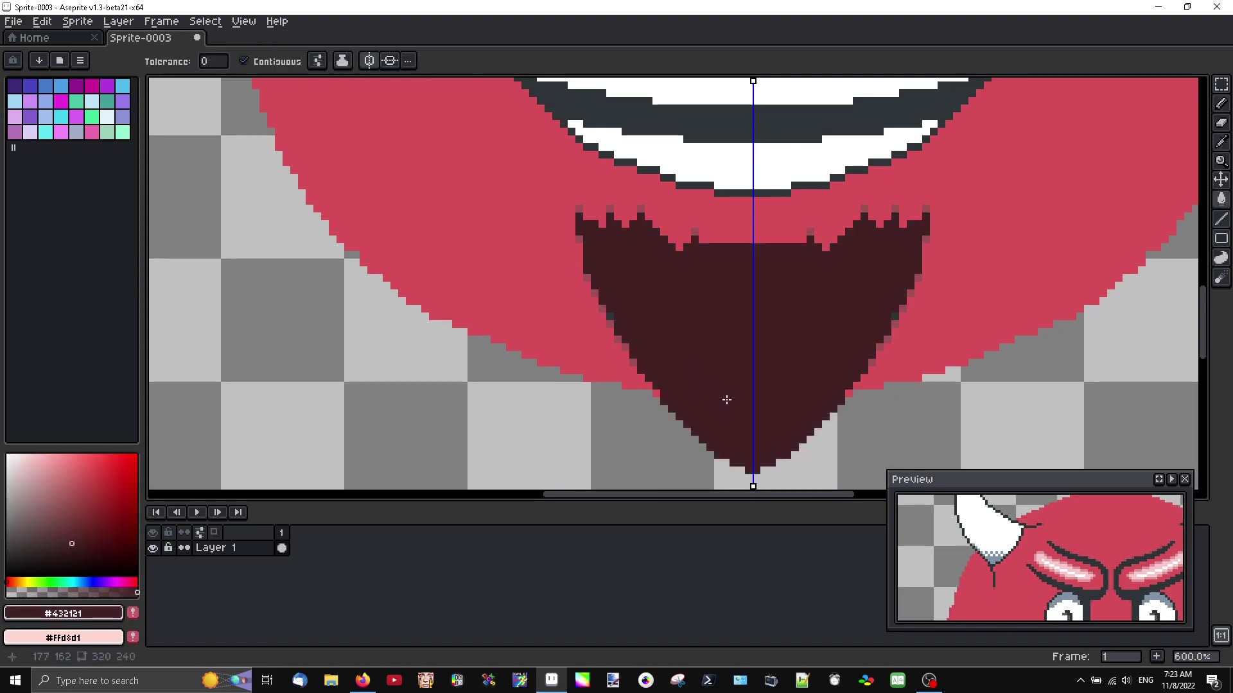
{"action": "key", "text": "ctrl+z"}
Close the jagged line's gap at the centerline and fill the goatee's lower tip with dark red #432121
{"action": "scroll", "coordinate": [729, 406], "scroll_direction": "up", "scroll_amount": 4}
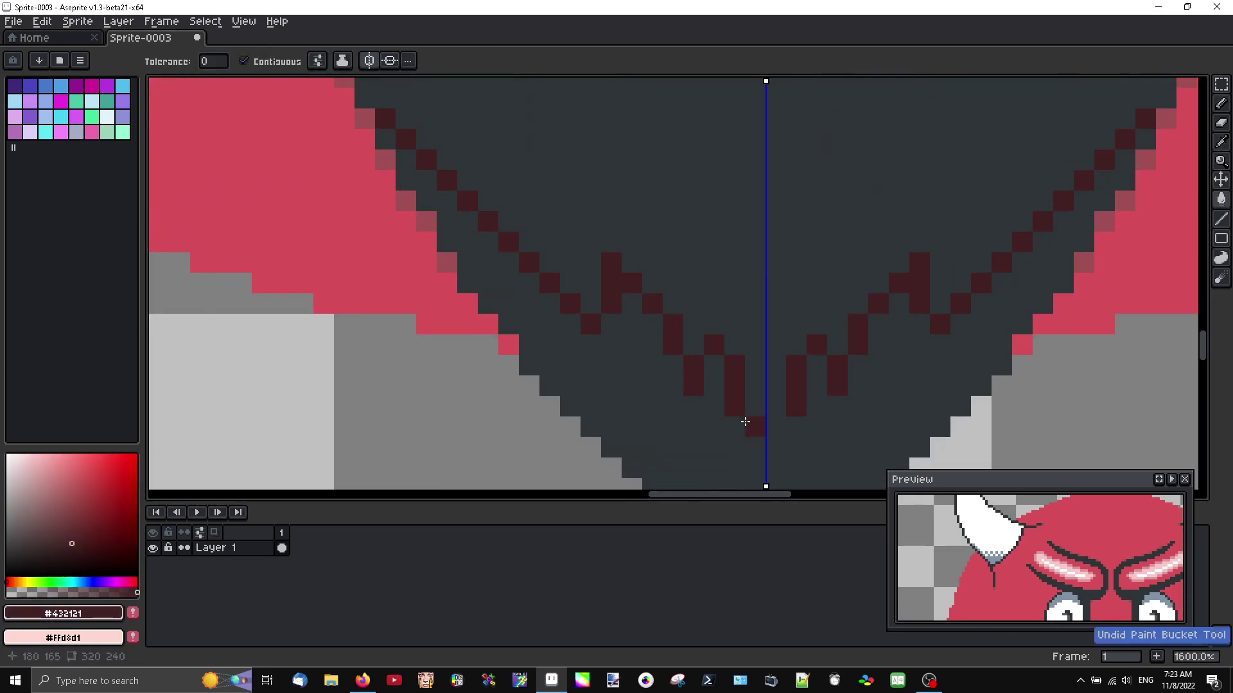
{"action": "key", "text": "b"}
{"action": "mouse_move", "coordinate": [768, 401]}
{"action": "left_mouse_down"}
{"action": "mouse_move", "coordinate": [759, 395]}
{"action": "mouse_move", "coordinate": [765, 435]}
{"action": "left_mouse_up"}
{"action": "left_click", "coordinate": [673, 427]}
{"action": "key", "text": "g"}
{"action": "left_click", "coordinate": [648, 422]}
Fill the dark crease segments where the horns meet the forehead with the head's red
{"action": "scroll", "coordinate": [646, 422], "scroll_direction": "down", "scroll_amount": 7}
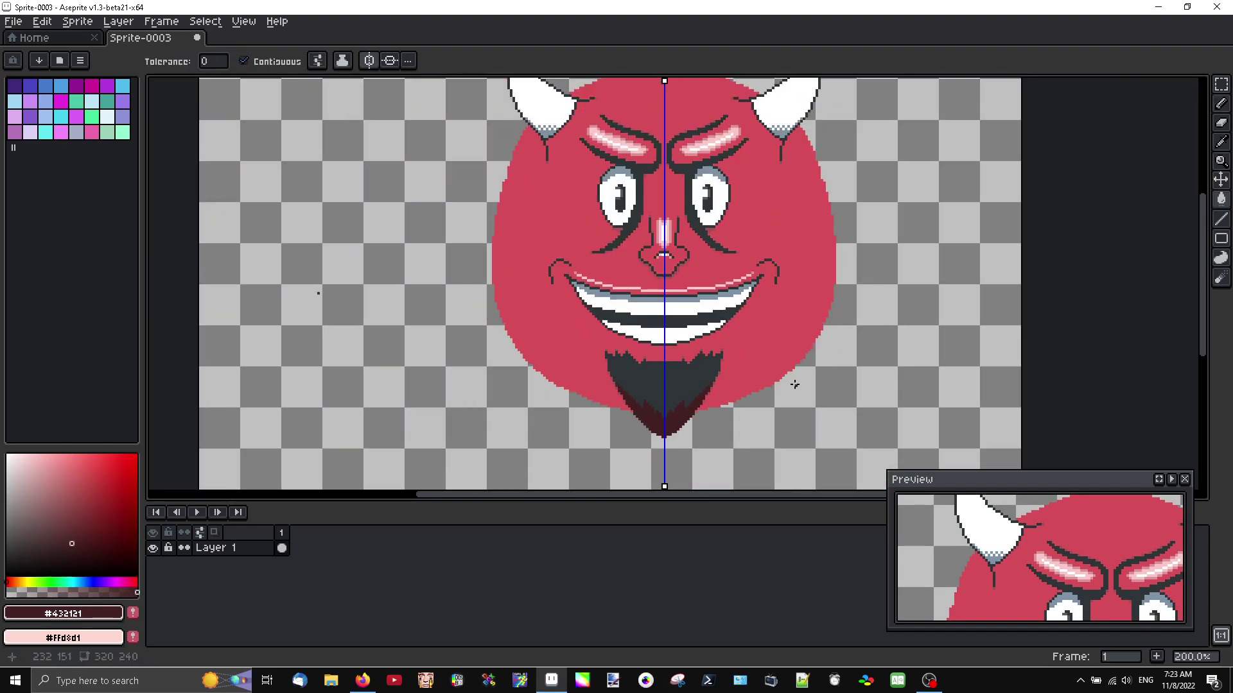
{"action": "scroll", "coordinate": [794, 384], "scroll_direction": "down", "scroll_amount": 1}
{"action": "left_click_drag", "start_coordinate": [764, 319], "coordinate": [686, 303]}
{"action": "scroll", "coordinate": [726, 315], "scroll_direction": "up", "scroll_amount": 1}
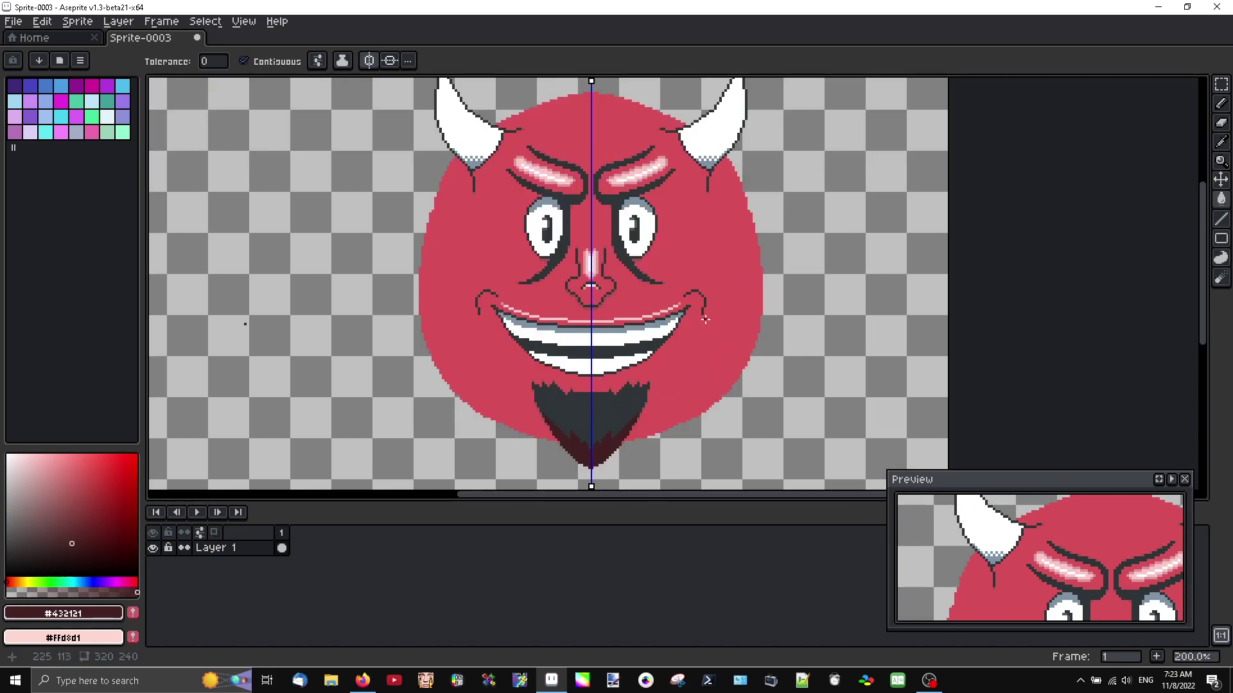
{"action": "scroll", "coordinate": [707, 287], "scroll_direction": "up", "scroll_amount": 3}
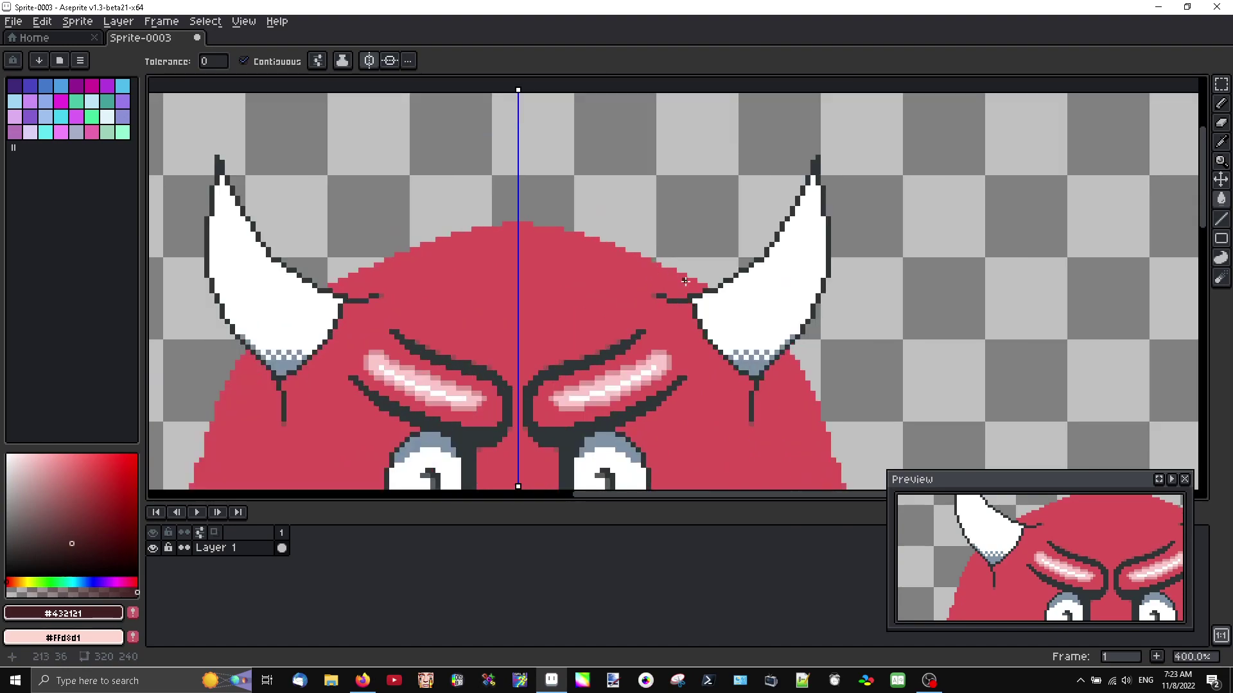
{"action": "scroll", "coordinate": [719, 289], "scroll_direction": "up", "scroll_amount": 2}
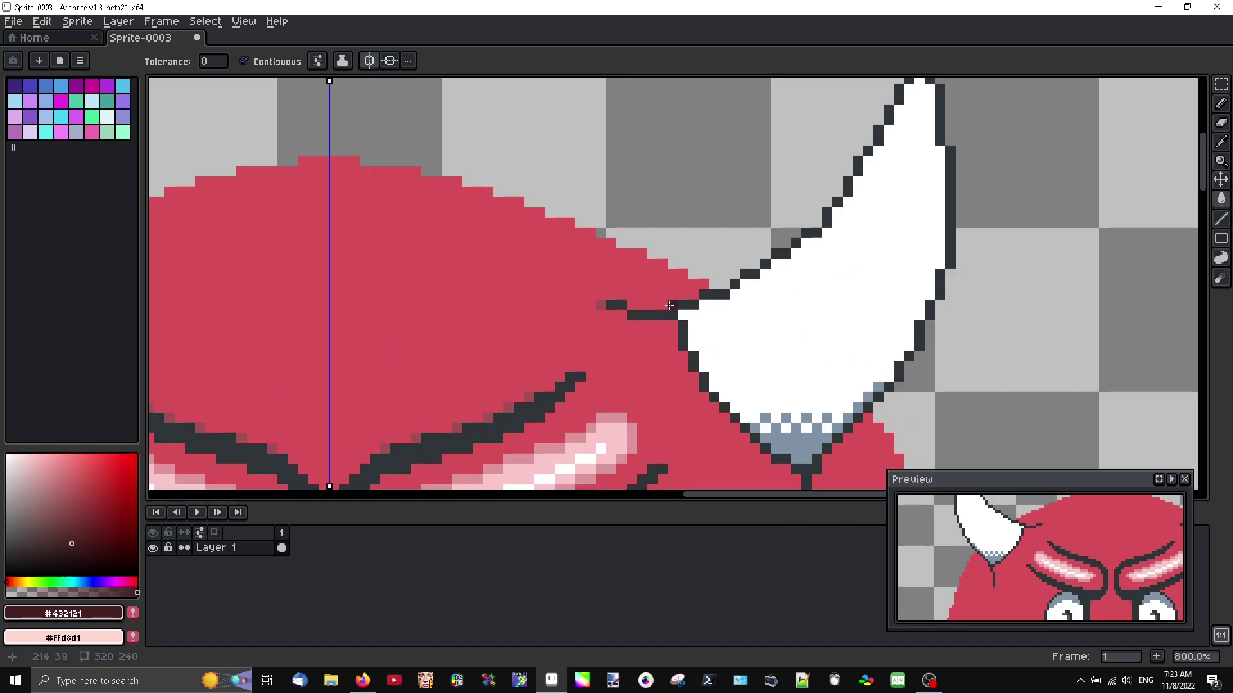
{"action": "left_click", "coordinate": [668, 296], "text": "alt"}
{"action": "left_click", "coordinate": [672, 306]}
Clear the dark outline segments along the horns' lower outer edges and inner edges near the base with the transparent mask color
{"action": "scroll", "coordinate": [709, 299], "scroll_direction": "down", "scroll_amount": 3}
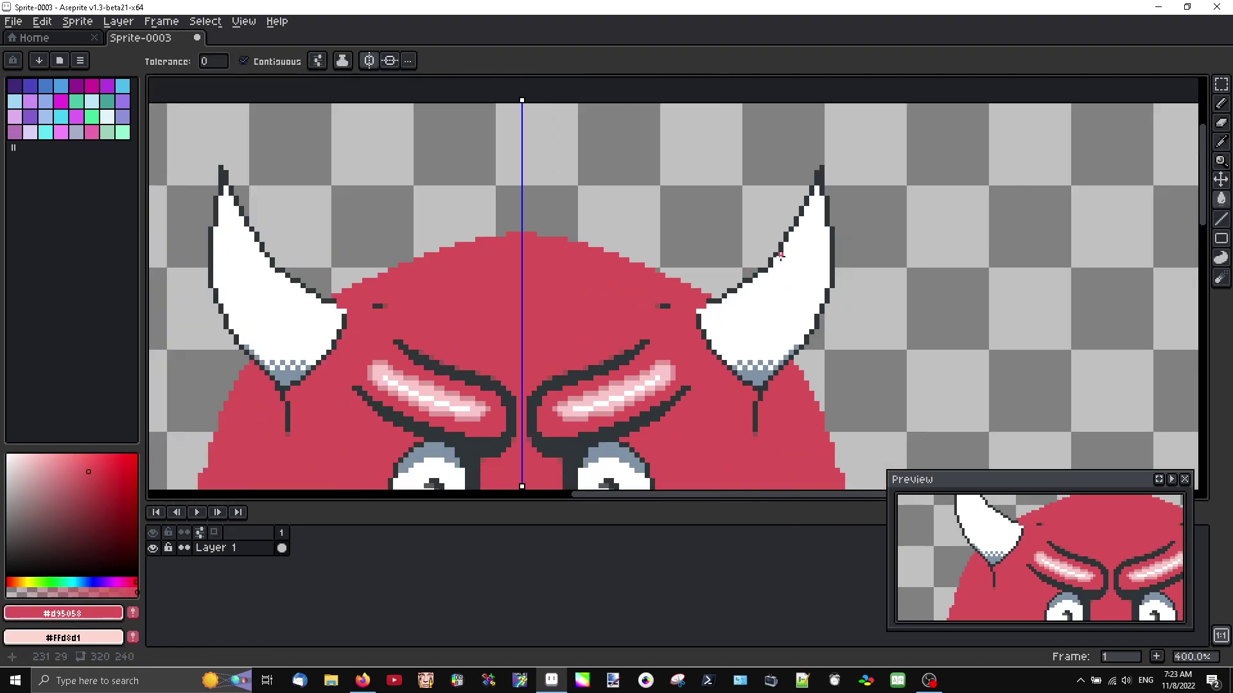
{"action": "scroll", "coordinate": [804, 352], "scroll_direction": "up", "scroll_amount": 2}
{"action": "left_click", "coordinate": [806, 345], "text": "alt"}
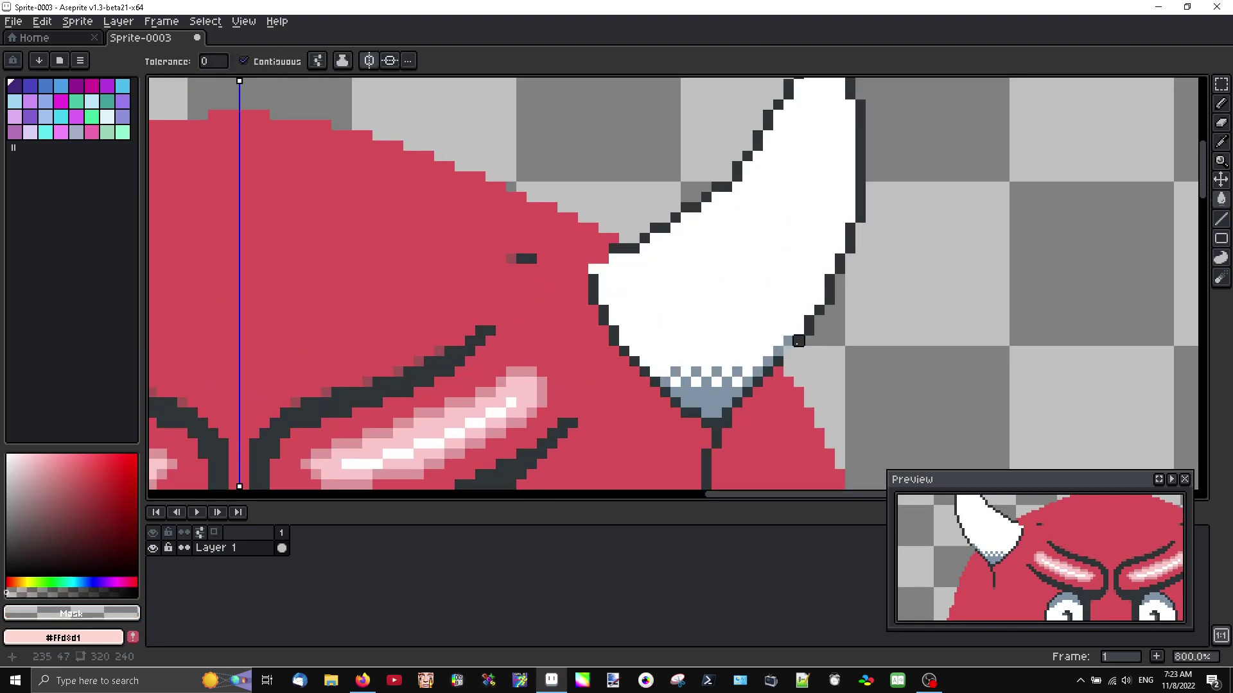
{"action": "left_click", "coordinate": [809, 321]}
{"action": "left_click", "coordinate": [819, 309]}
{"action": "left_click", "coordinate": [828, 289]}
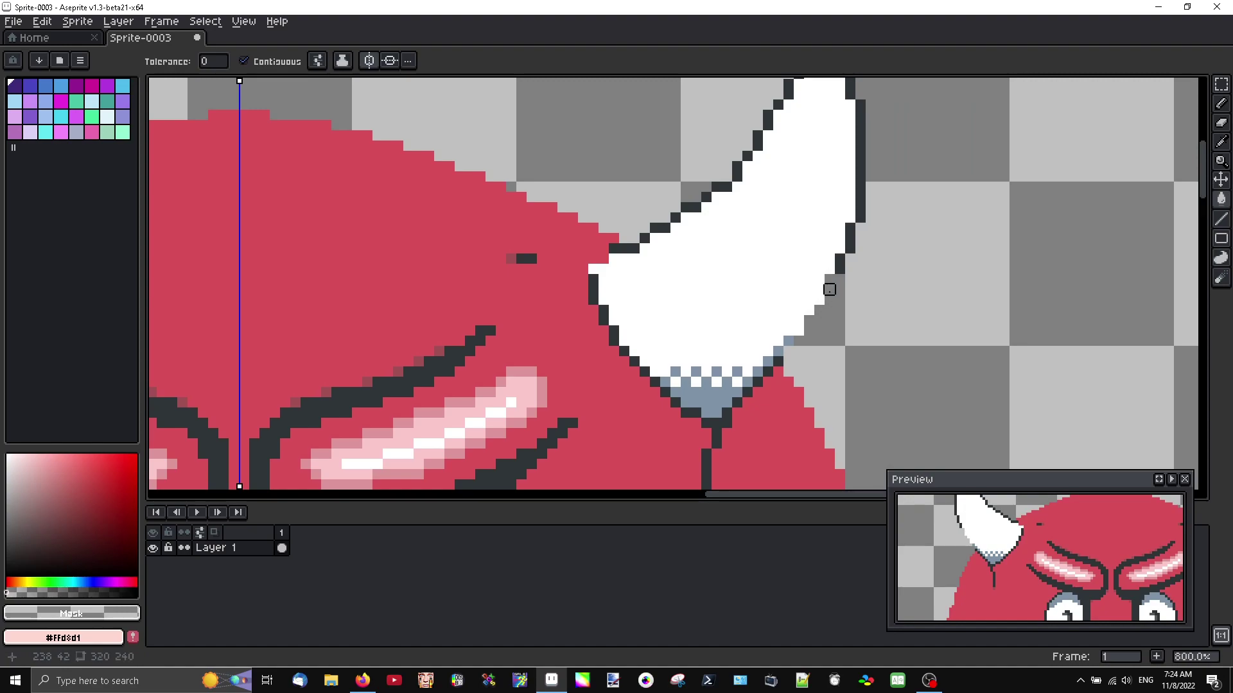
{"action": "left_click", "coordinate": [634, 248]}
{"action": "left_click", "coordinate": [654, 227]}
Remove the remaining dark outline from the horns' outer sides, inner curves and tips with the transparent mask color
{"action": "scroll", "coordinate": [675, 218], "scroll_direction": "down", "scroll_amount": 4}
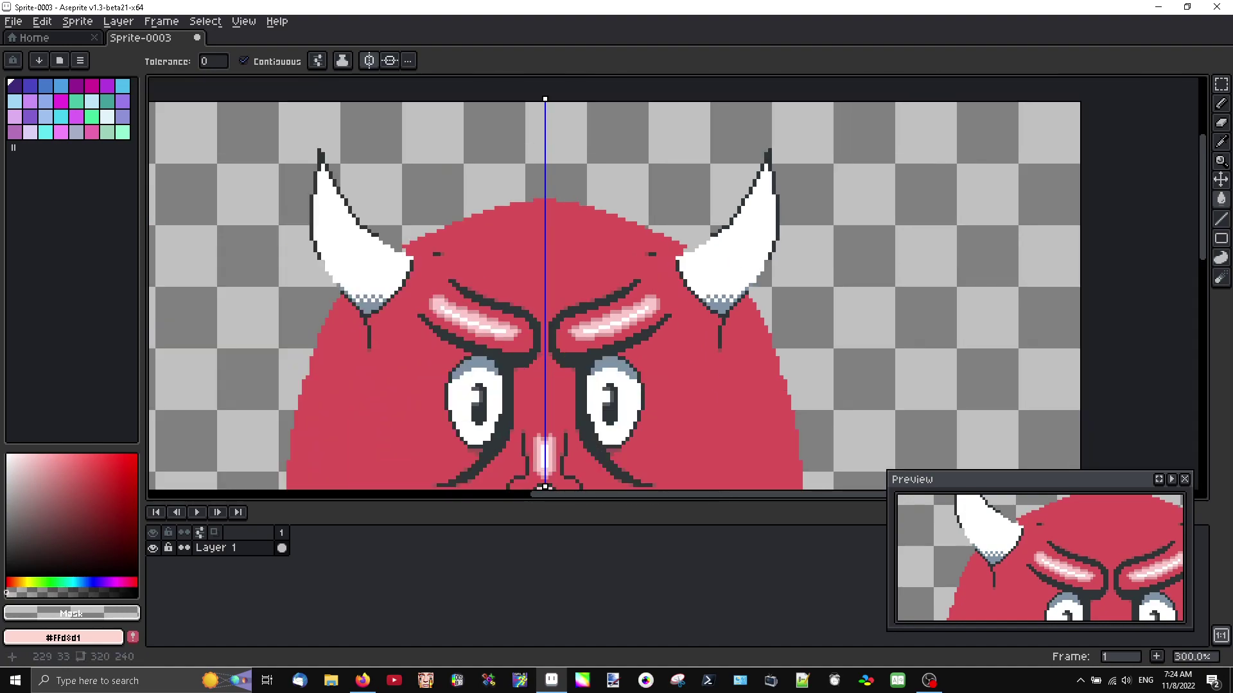
{"action": "scroll", "coordinate": [435, 192], "scroll_direction": "up", "scroll_amount": 3}
{"action": "mouse_move", "coordinate": [511, 175]}
{"action": "left_mouse_down"}
{"action": "mouse_move", "coordinate": [497, 251]}
{"action": "mouse_move", "coordinate": [512, 375]}
{"action": "left_mouse_up"}
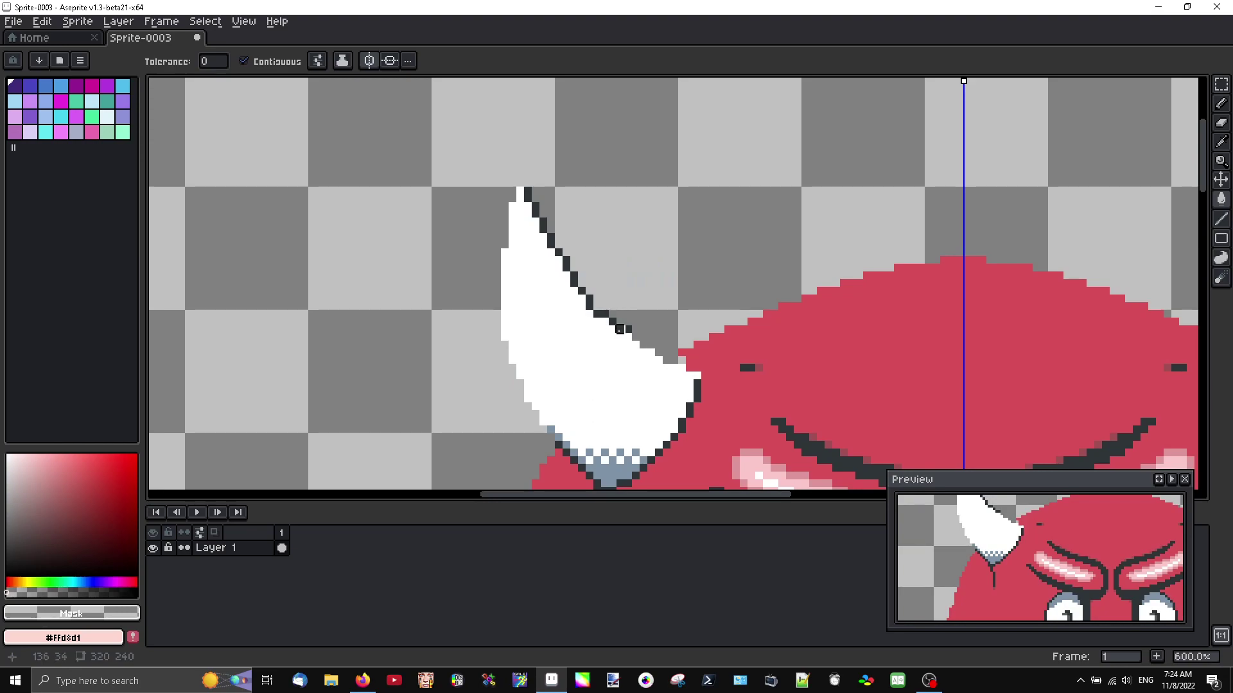
{"action": "left_click_drag", "start_coordinate": [590, 299], "coordinate": [551, 244]}
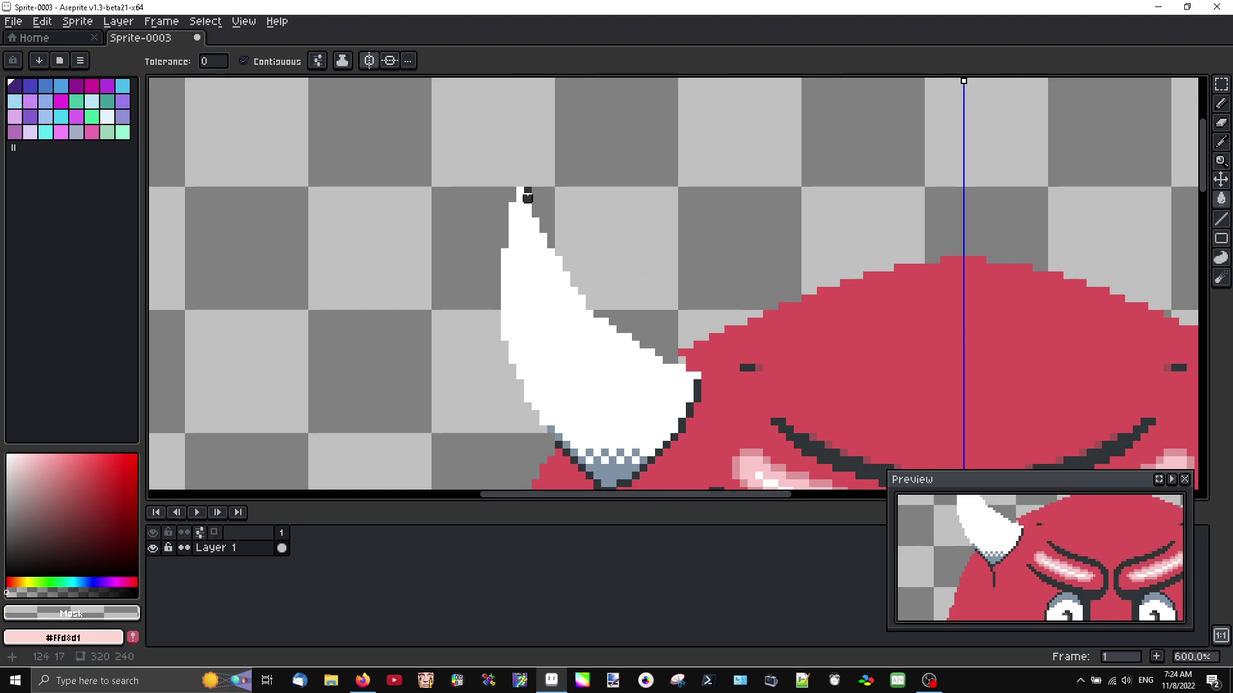
Pick the dark #2e3538 from the brow and apply an outside Outline effect in that color around the whole head
{"action": "scroll", "coordinate": [536, 221], "scroll_direction": "down", "scroll_amount": 4}
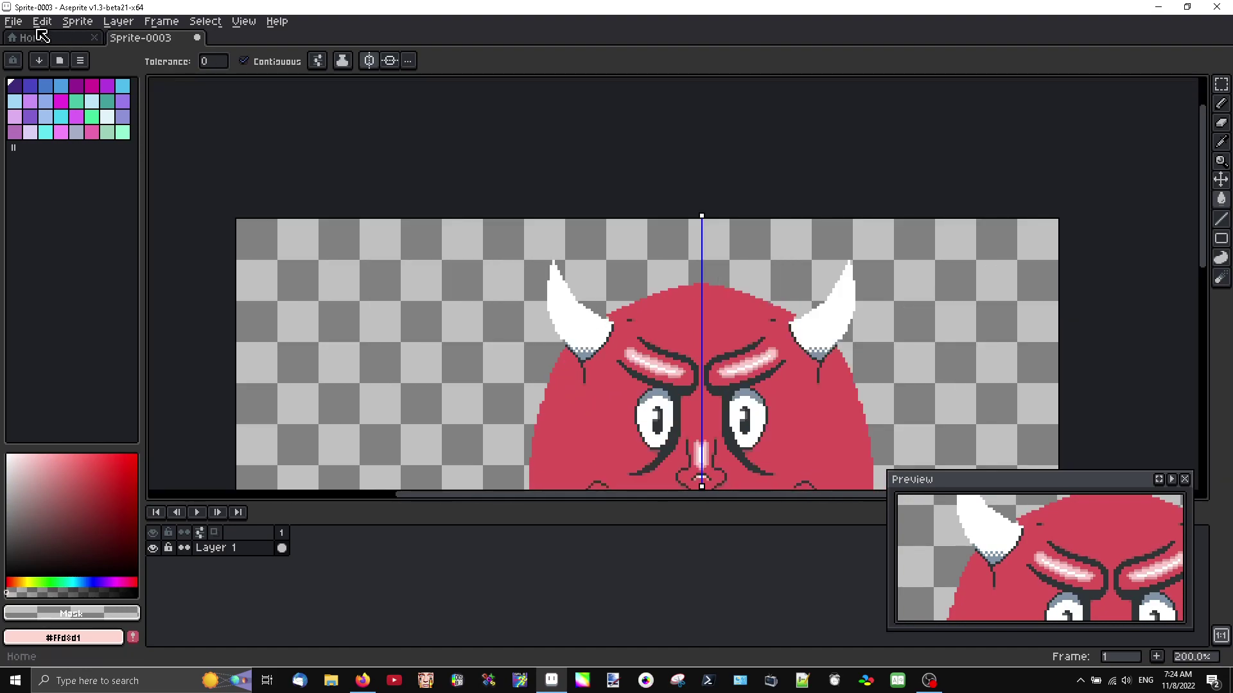
{"action": "scroll", "coordinate": [672, 383], "scroll_direction": "up", "scroll_amount": 3}
{"action": "left_click", "coordinate": [646, 386], "text": "alt"}
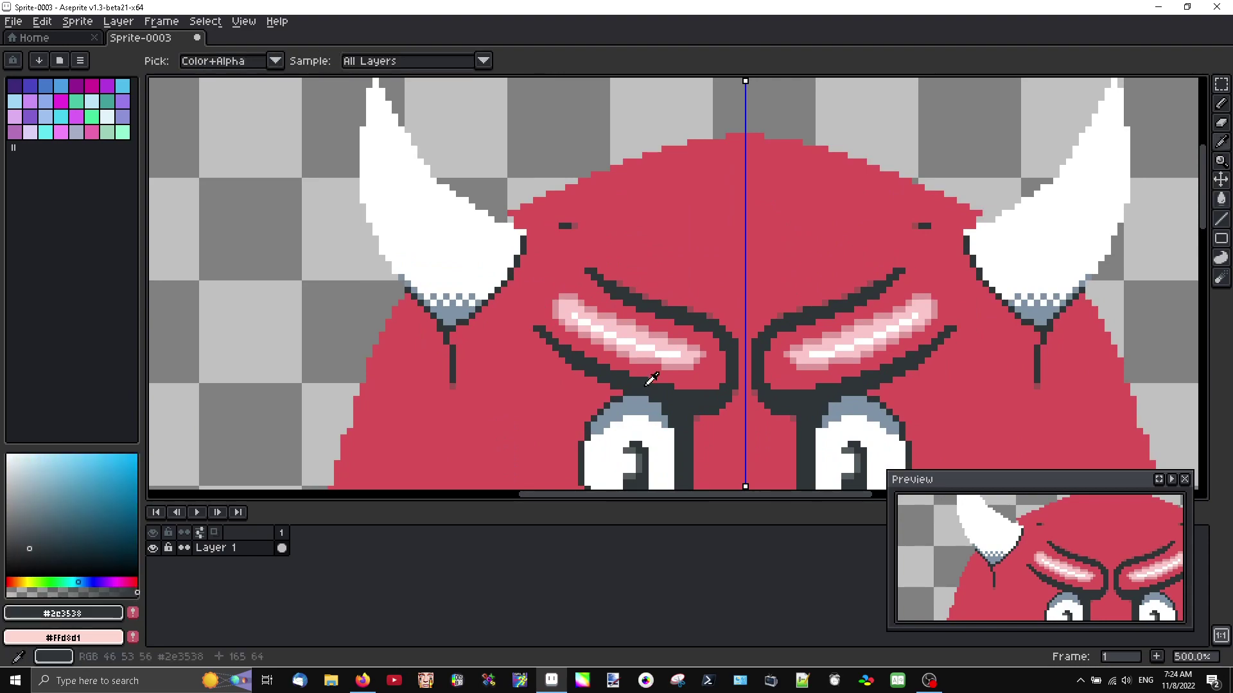
{"action": "left_click", "coordinate": [43, 21]}
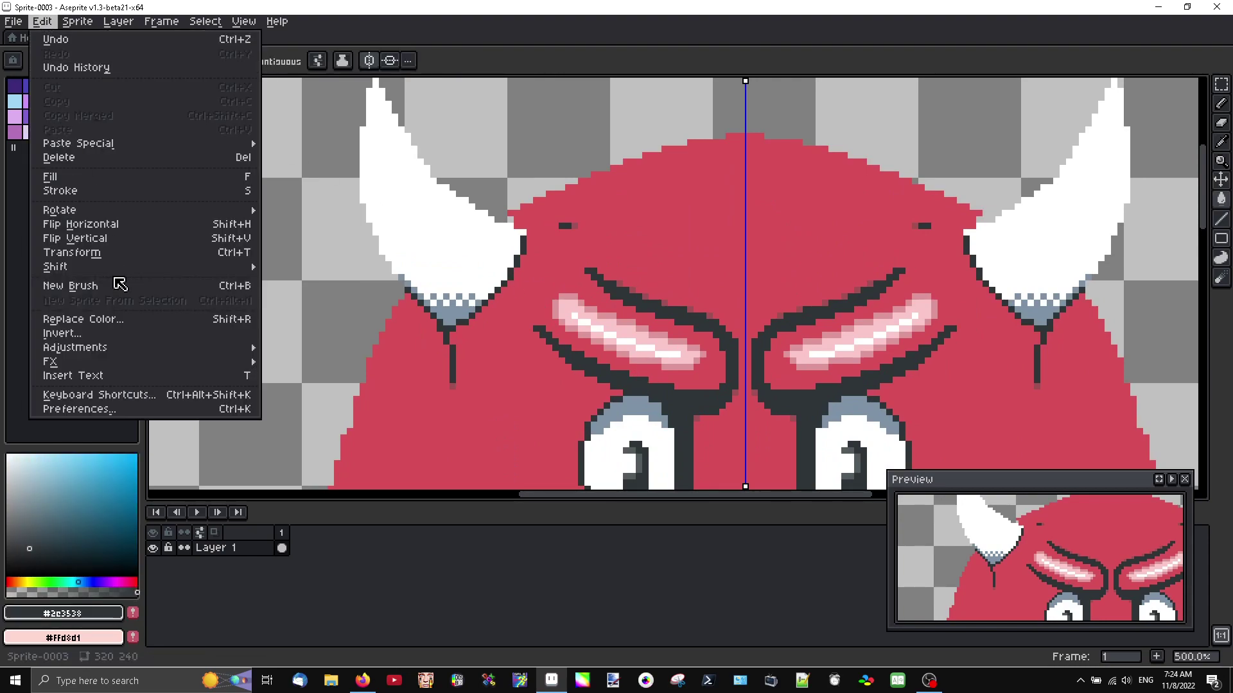
{"action": "mouse_move", "coordinate": [132, 365]}
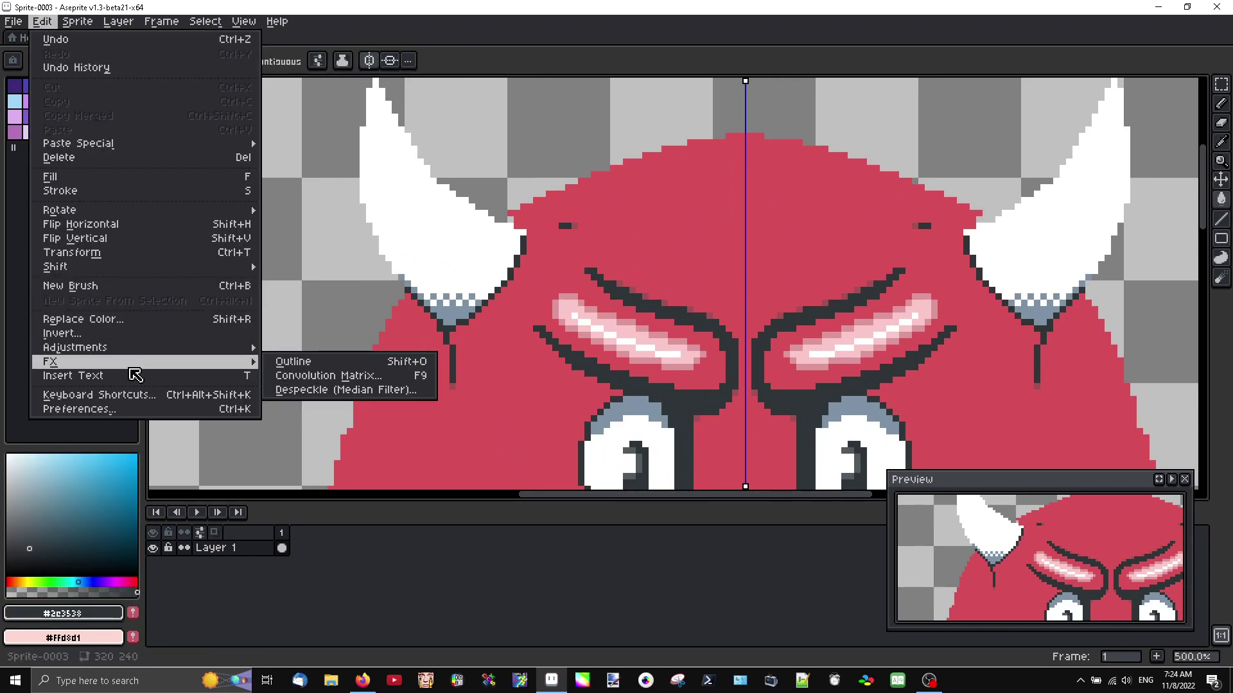
{"action": "left_click", "coordinate": [285, 363]}
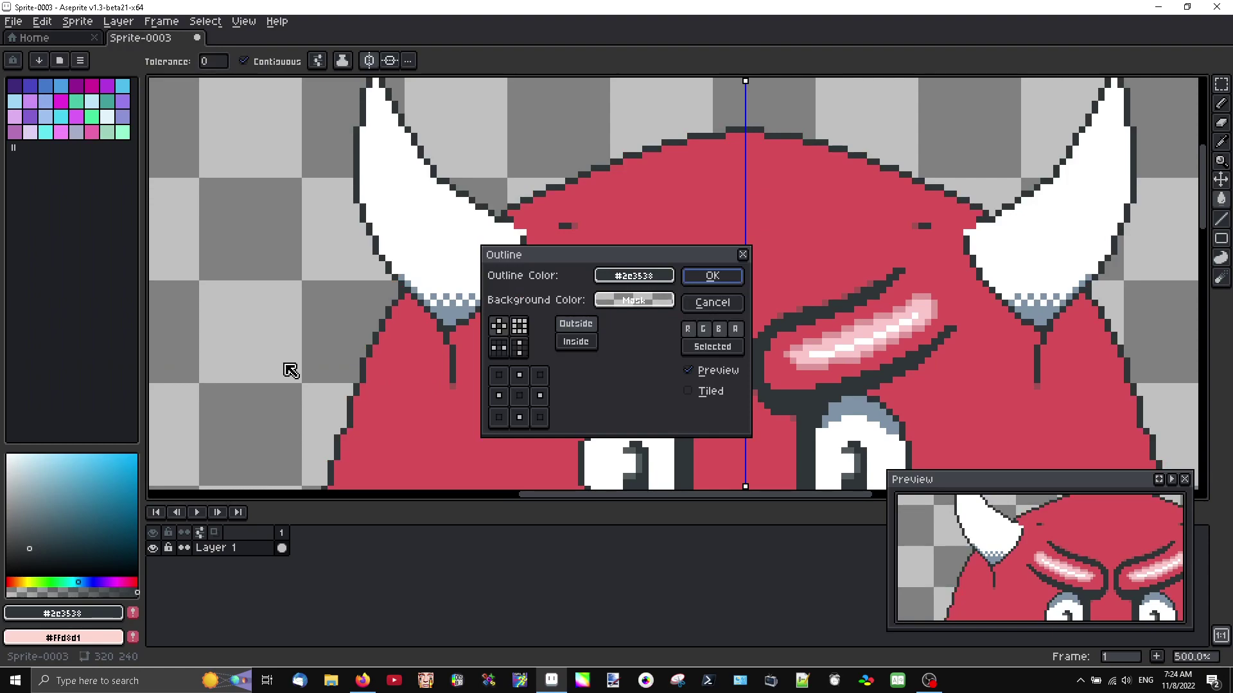
{"action": "left_click", "coordinate": [712, 276]}
Examine the outline around the head, horns and lower face
{"action": "scroll", "coordinate": [686, 370], "scroll_direction": "down", "scroll_amount": 4}
{"action": "scroll", "coordinate": [685, 413], "scroll_direction": "up", "scroll_amount": 1}
{"action": "left_click_drag", "start_coordinate": [685, 414], "coordinate": [651, 270]}
{"action": "scroll", "coordinate": [651, 316], "scroll_direction": "down", "scroll_amount": 1}
{"action": "scroll", "coordinate": [651, 316], "scroll_direction": "up", "scroll_amount": 2}
{"action": "left_click_drag", "start_coordinate": [554, 236], "coordinate": [555, 289]}
Switch to the Pencil tool and pick the grey-blue #7d93a6 from the shading at the top of the eye
{"action": "left_click", "coordinate": [1220, 105]}
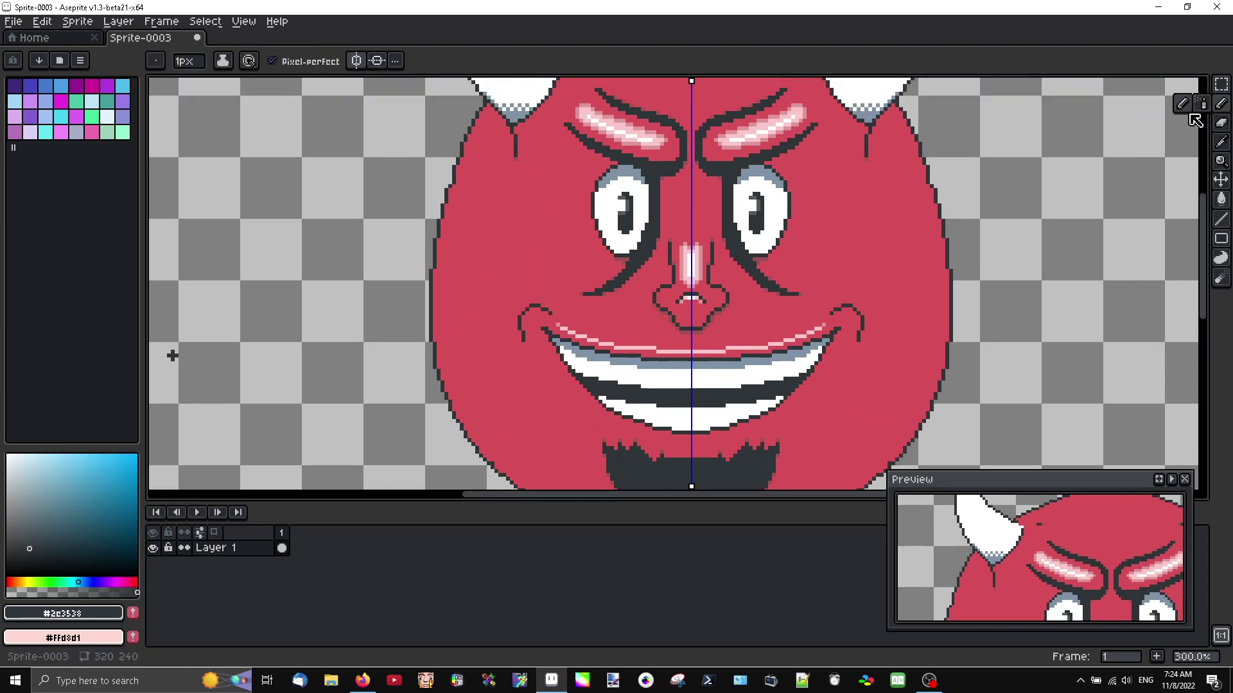
{"action": "scroll", "coordinate": [588, 146], "scroll_direction": "up", "scroll_amount": 2}
{"action": "scroll", "coordinate": [659, 153], "scroll_direction": "down", "scroll_amount": 2}
{"action": "scroll", "coordinate": [659, 128], "scroll_direction": "up", "scroll_amount": 4}
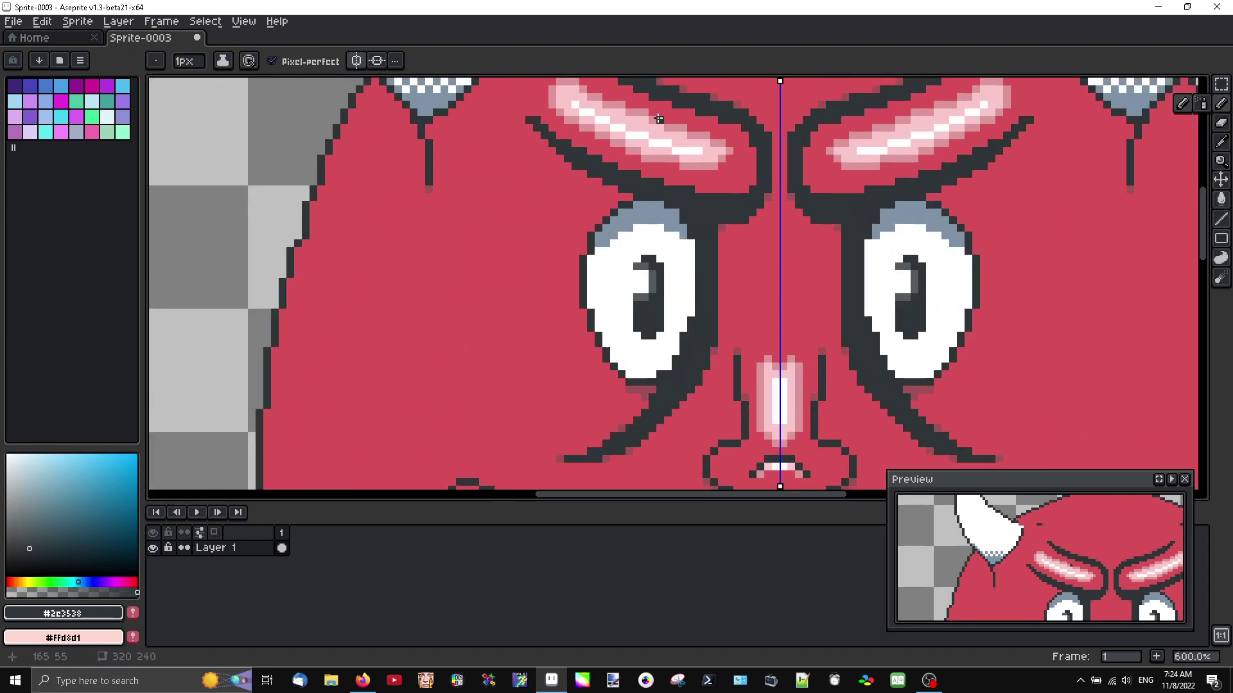
{"action": "scroll", "coordinate": [704, 222], "scroll_direction": "down", "scroll_amount": 4}
{"action": "scroll", "coordinate": [704, 225], "scroll_direction": "down", "scroll_amount": 1}
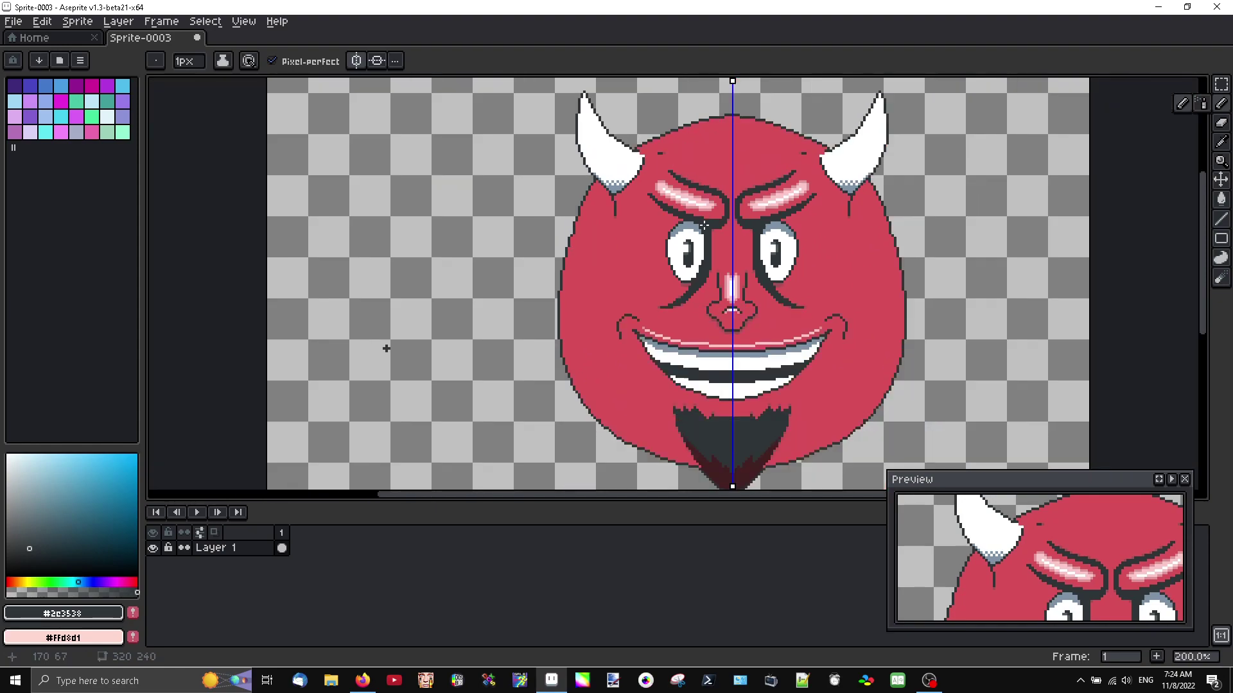
{"action": "scroll", "coordinate": [675, 248], "scroll_direction": "up", "scroll_amount": 5}
{"action": "left_click", "coordinate": [669, 235], "text": "alt"}
{"action": "scroll", "coordinate": [669, 259], "scroll_direction": "down", "scroll_amount": 4}
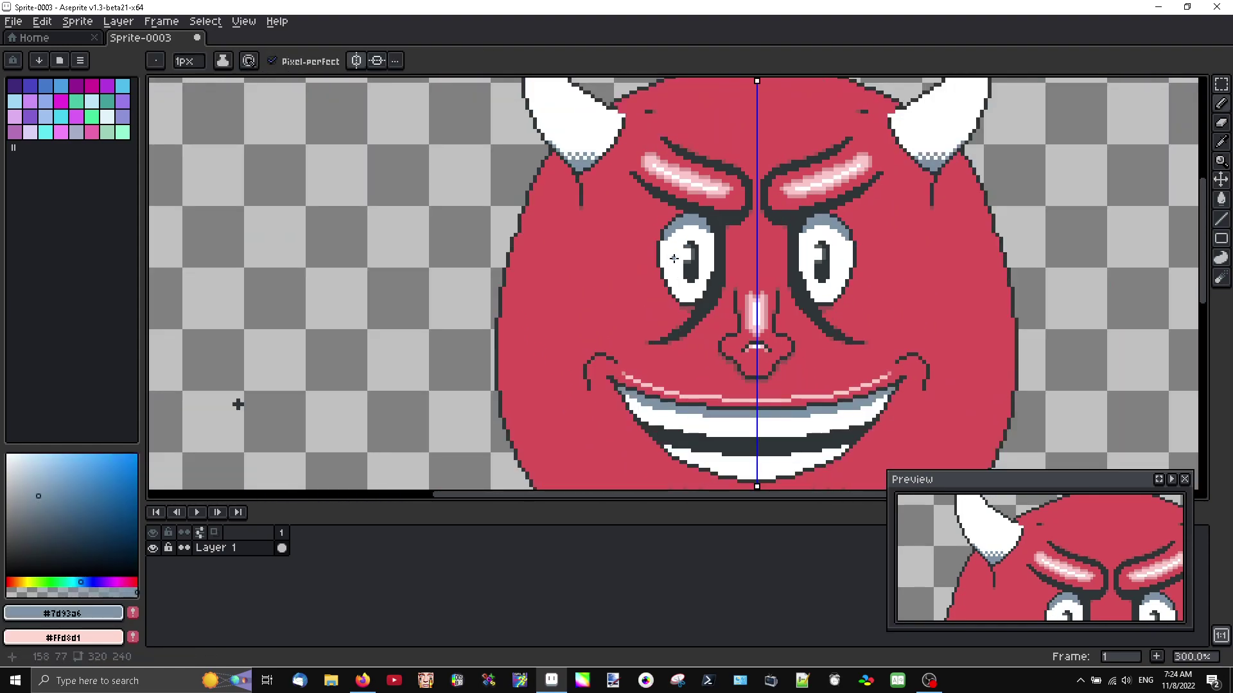
{"action": "scroll", "coordinate": [670, 259], "scroll_direction": "up", "scroll_amount": 2}
{"action": "scroll", "coordinate": [712, 235], "scroll_direction": "down", "scroll_amount": 3}
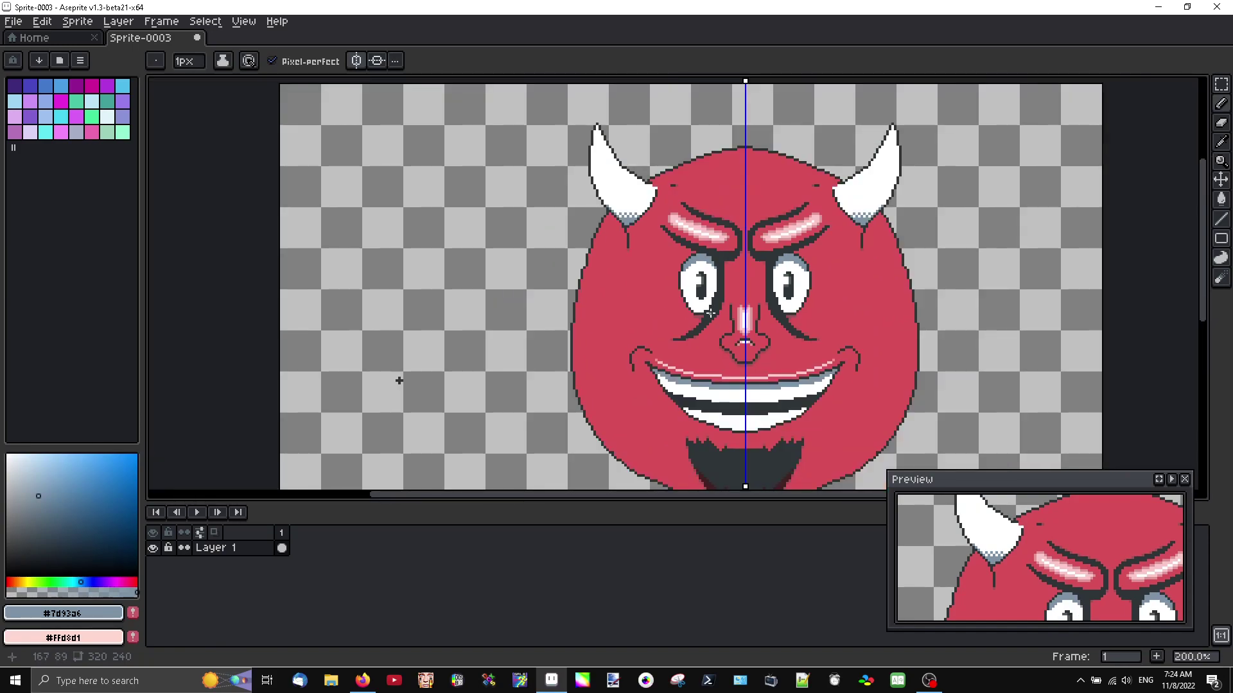
Draw short mirrored highlights inside the smile creases with the lip highlight pink #fac8cb, softening their ends with #dc969a
{"action": "scroll", "coordinate": [648, 357], "scroll_direction": "up", "scroll_amount": 4}
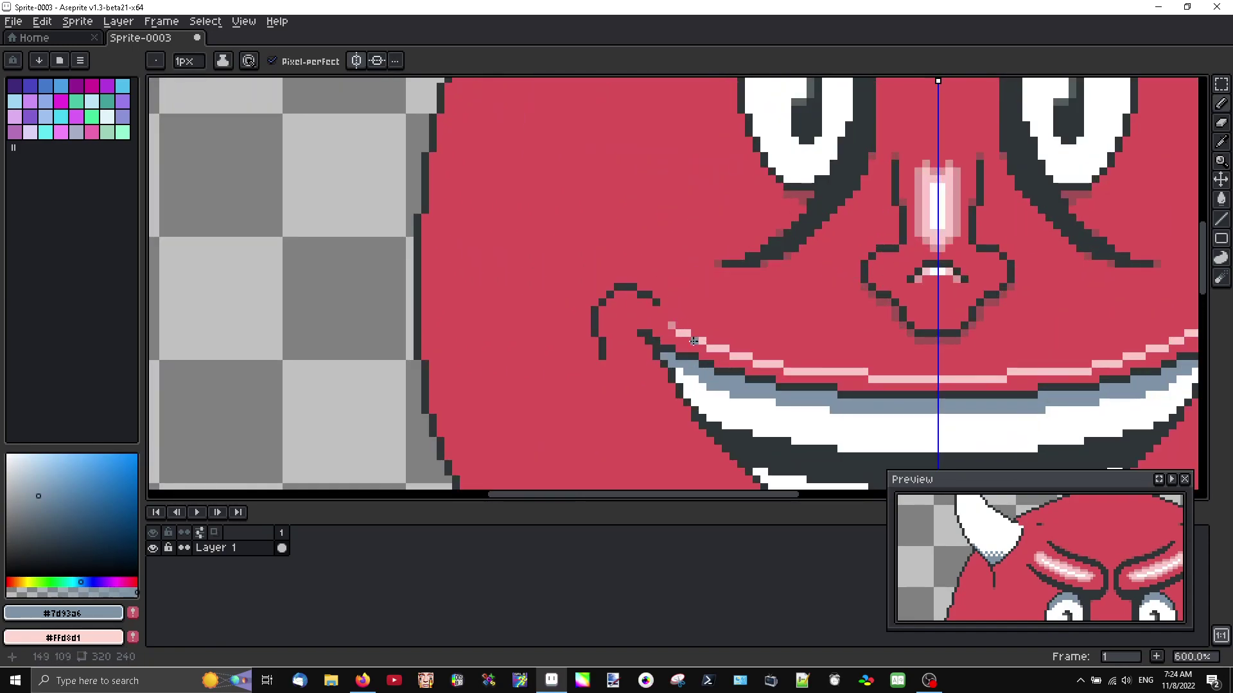
{"action": "left_click", "coordinate": [685, 334], "text": "alt"}
{"action": "scroll", "coordinate": [617, 321], "scroll_direction": "up", "scroll_amount": 2}
{"action": "left_click_drag", "start_coordinate": [632, 299], "coordinate": [614, 311]}
{"action": "scroll", "coordinate": [642, 324], "scroll_direction": "down", "scroll_amount": 4}
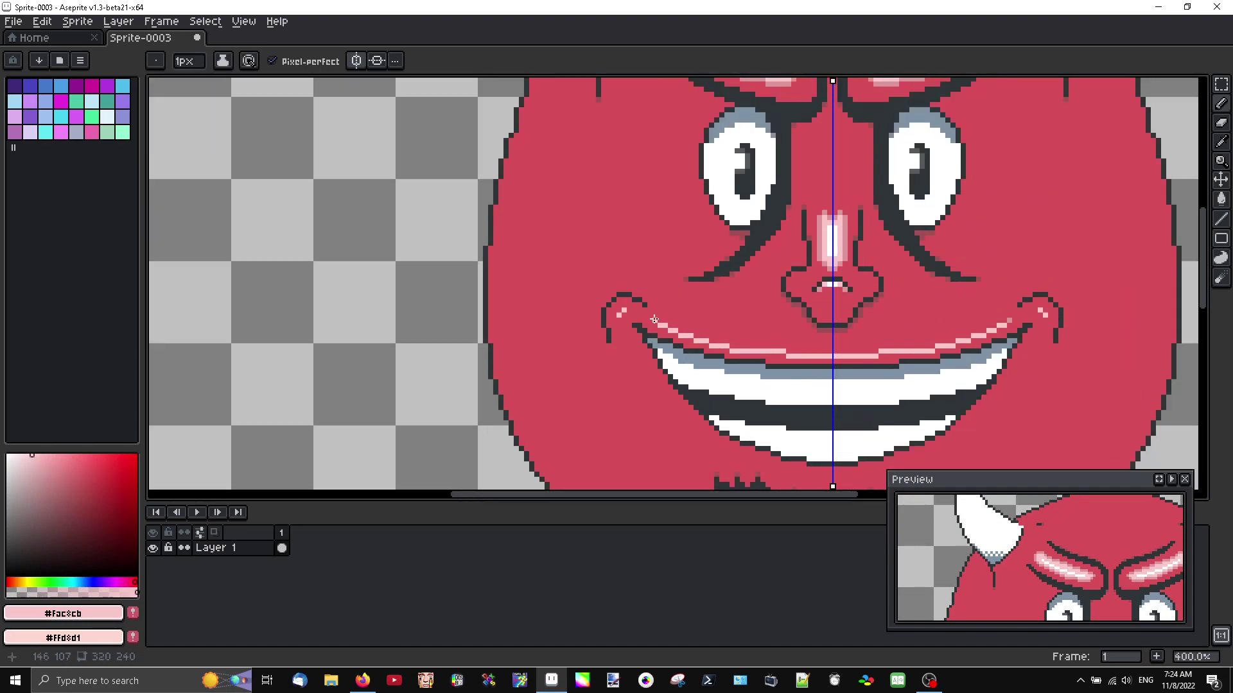
{"action": "left_click", "coordinate": [653, 320], "text": "alt"}
{"action": "scroll", "coordinate": [642, 321], "scroll_direction": "up", "scroll_amount": 2}
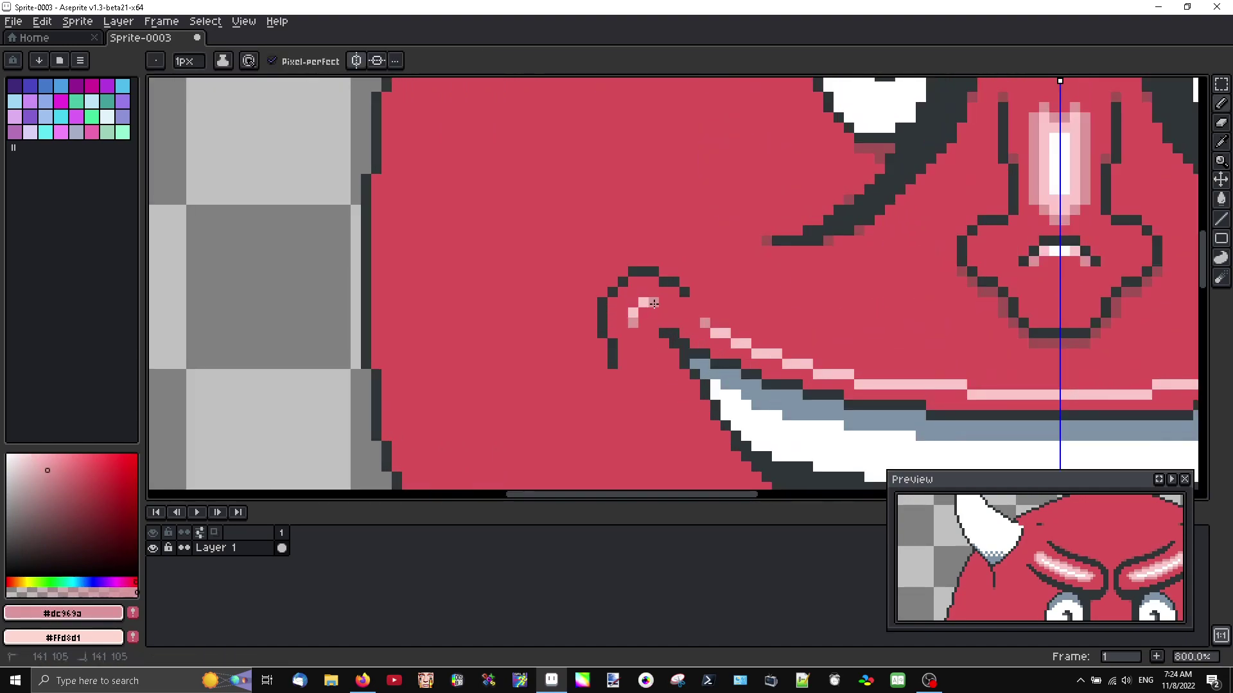
{"action": "scroll", "coordinate": [642, 321], "scroll_direction": "down", "scroll_amount": 4}
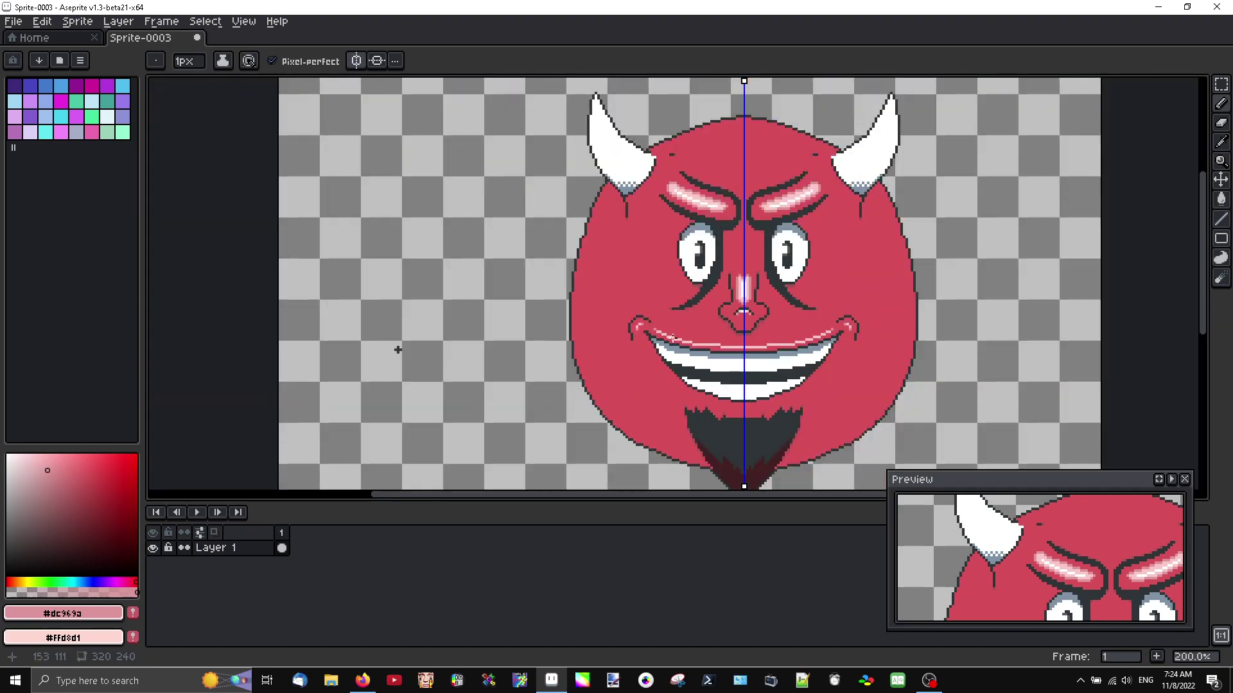
{"action": "scroll", "coordinate": [665, 291], "scroll_direction": "up", "scroll_amount": 1}
{"action": "scroll", "coordinate": [659, 286], "scroll_direction": "down", "scroll_amount": 1}
{"action": "scroll", "coordinate": [661, 292], "scroll_direction": "down", "scroll_amount": 1}
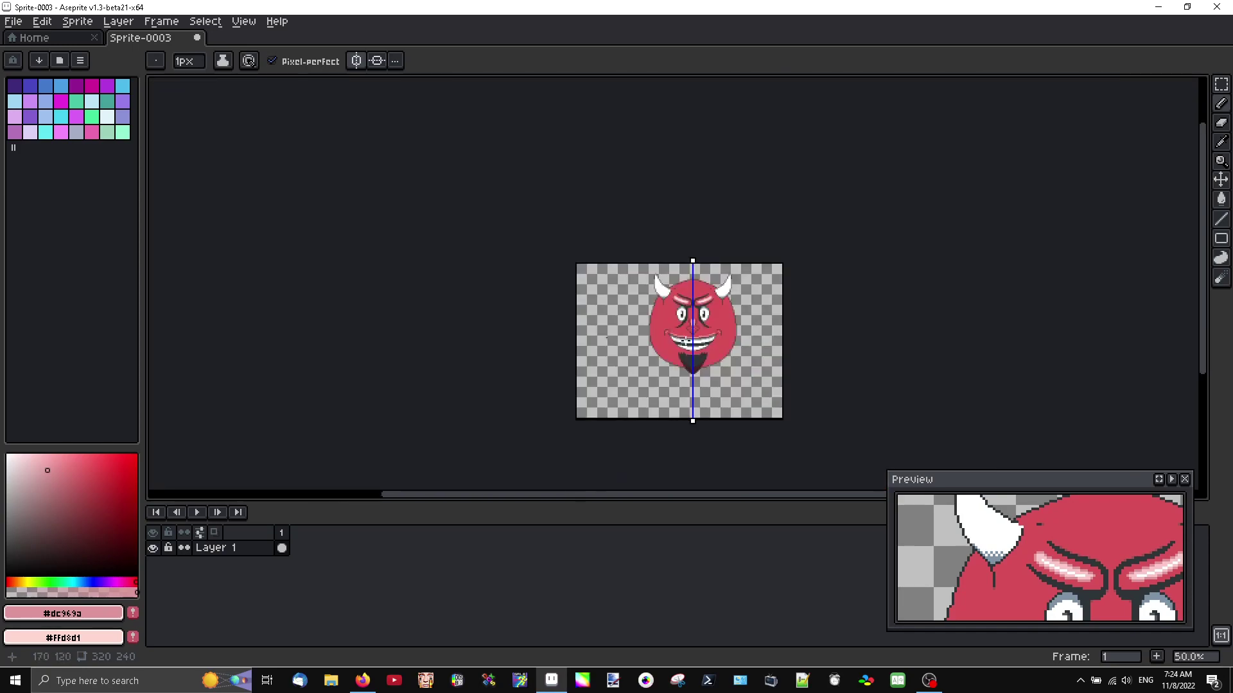
{"action": "scroll", "coordinate": [682, 339], "scroll_direction": "up", "scroll_amount": 1}
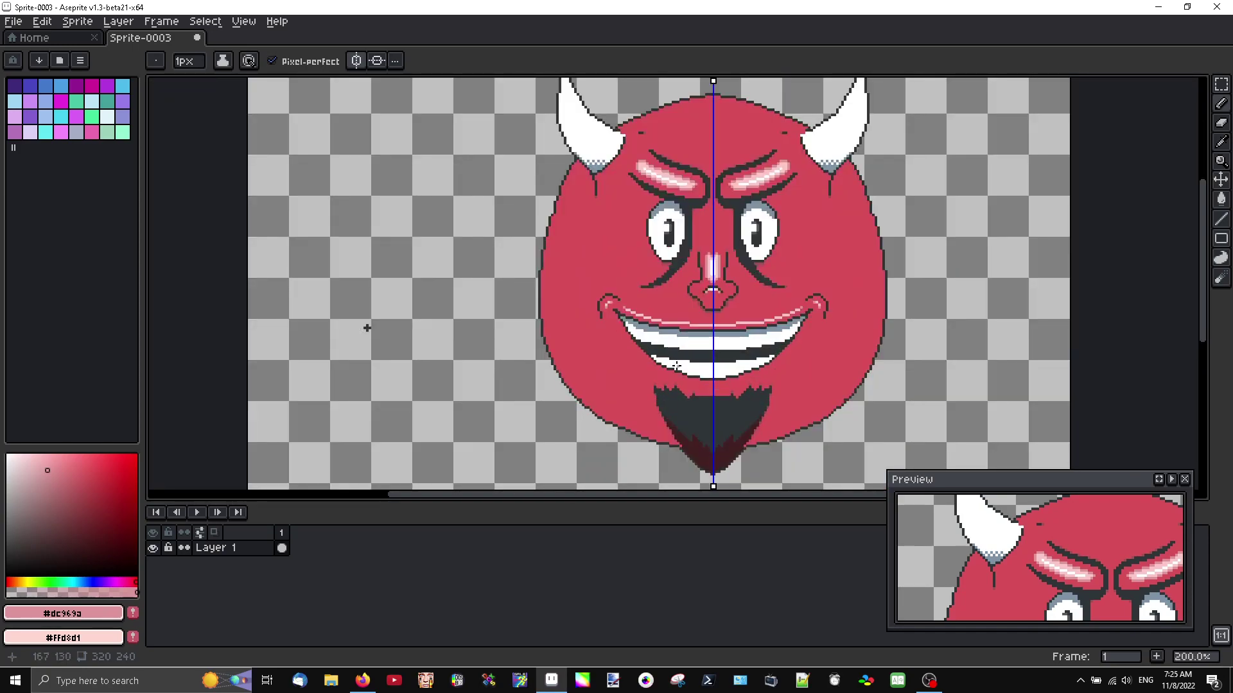